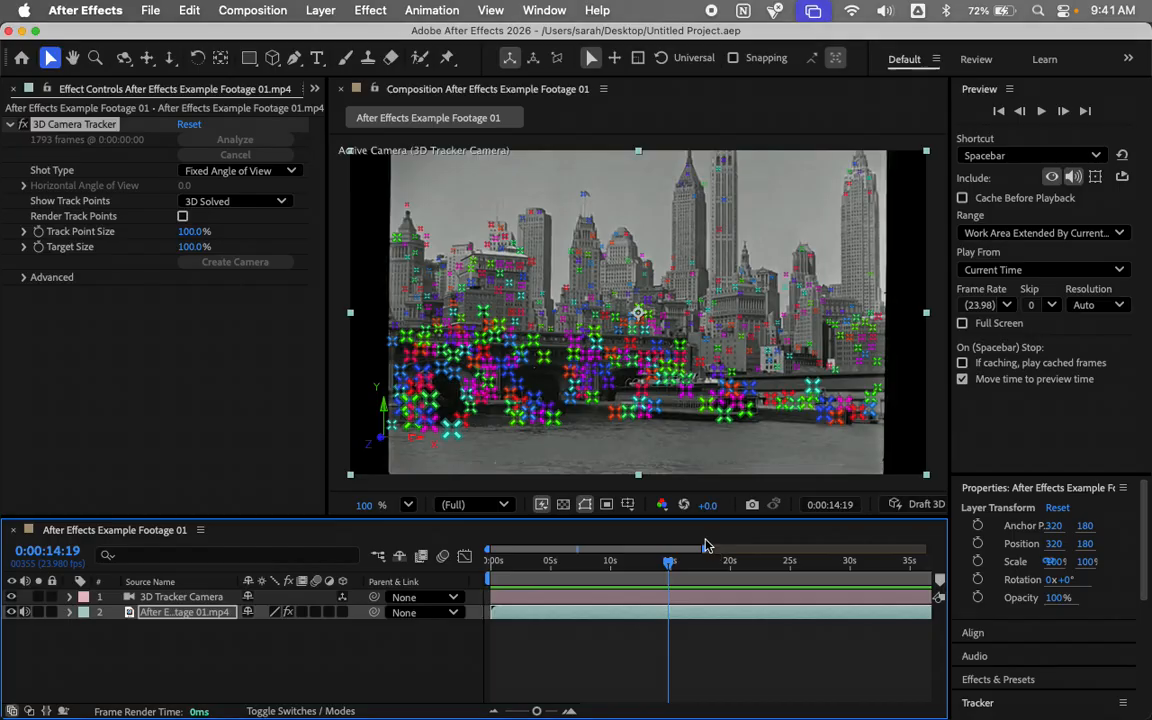
Step: Switch to the Miro board and examine the two landscape reference images, studioghibli.jpg and castleinthesky.png
{"action": "left_click", "coordinate": [766, 260]}
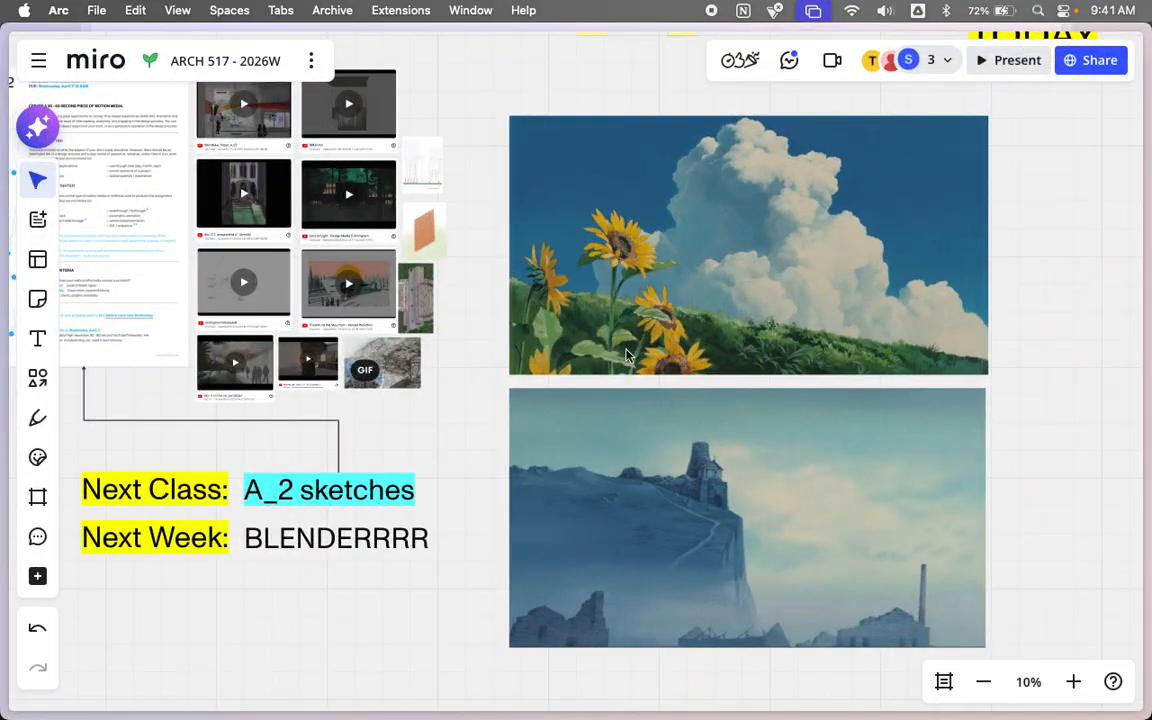
{"action": "mouse_move", "coordinate": [694, 710]}
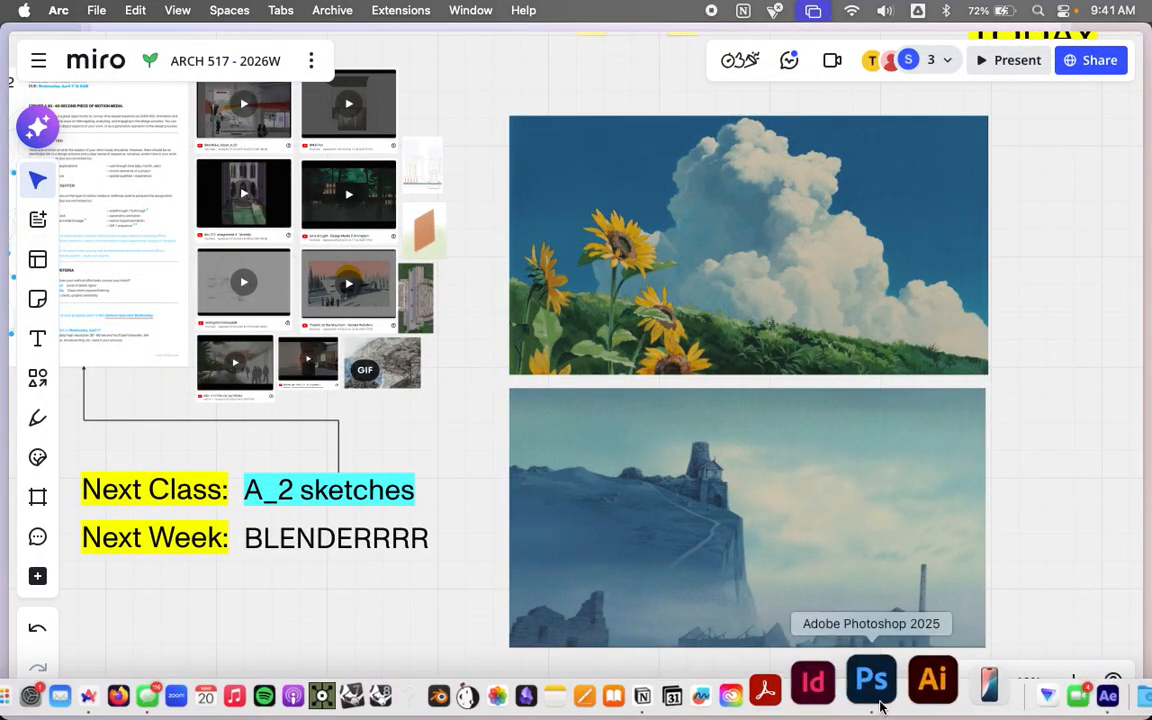
{"action": "left_click", "coordinate": [780, 370]}
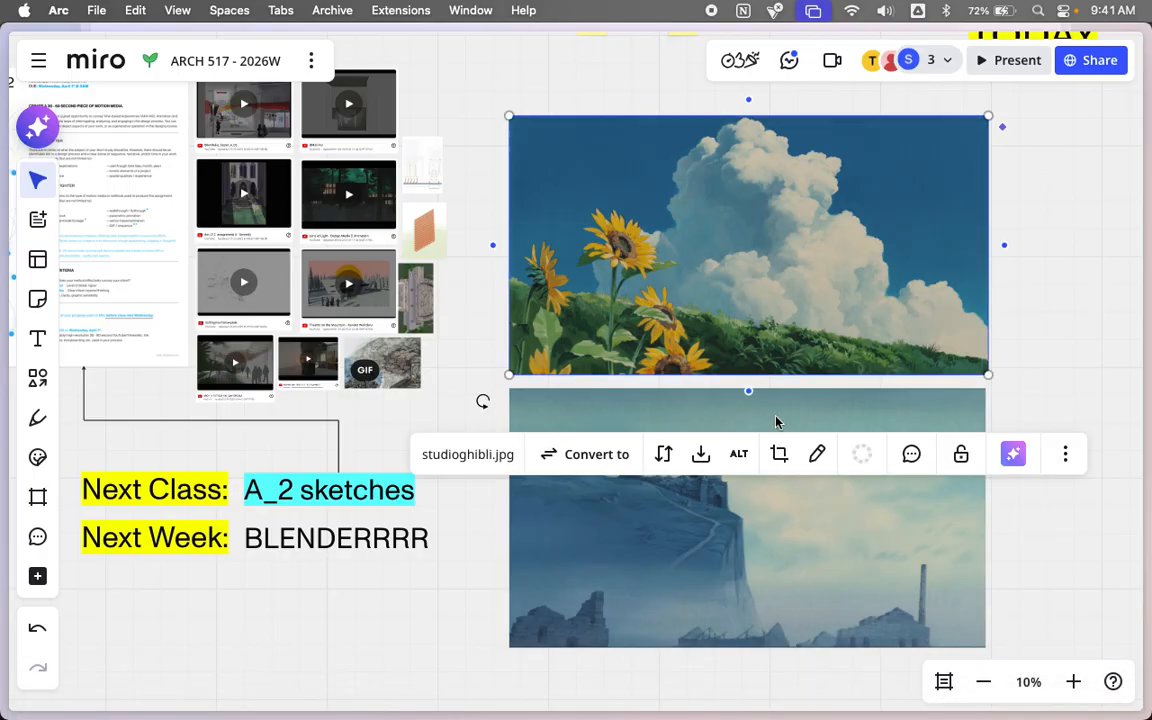
{"action": "left_click", "coordinate": [766, 610]}
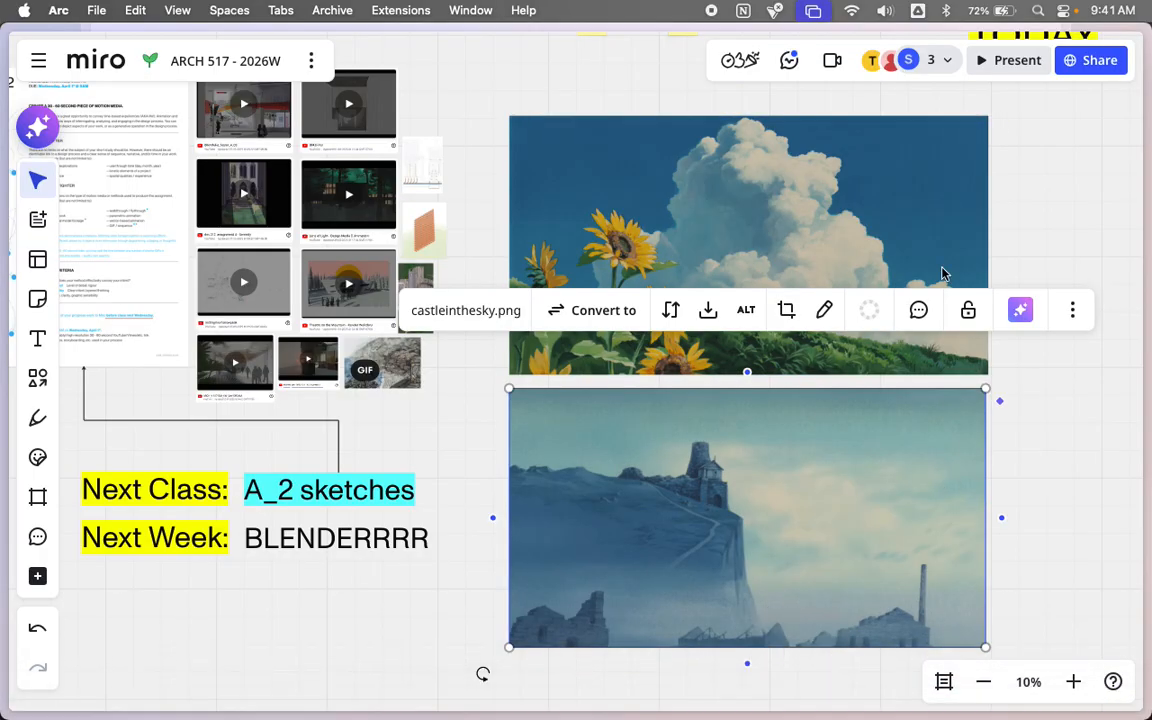
{"action": "left_click", "coordinate": [1022, 216]}
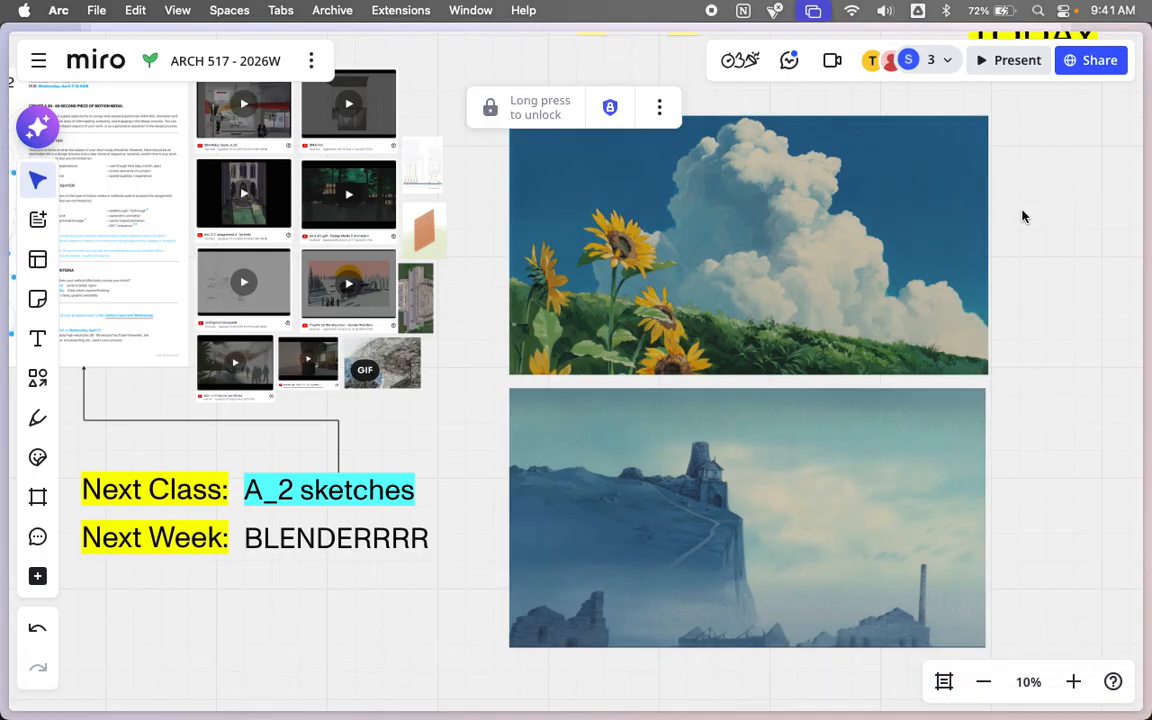
{"action": "left_click", "coordinate": [808, 551]}
{"action": "left_click", "coordinate": [1032, 593]}
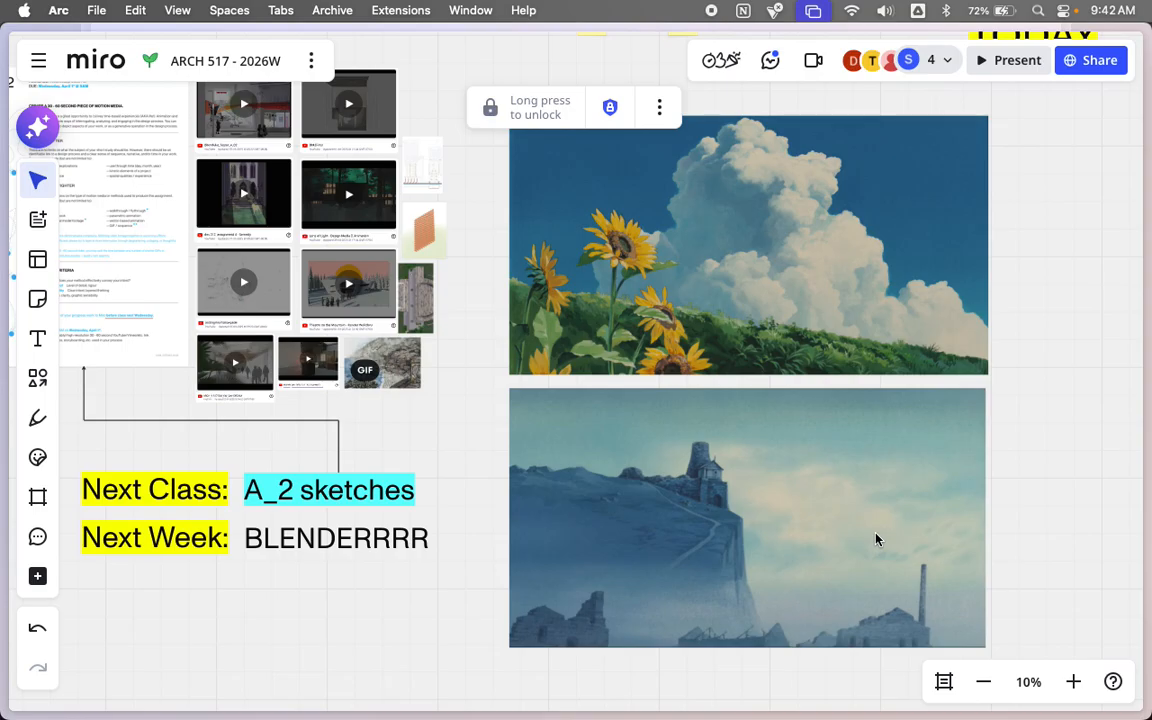
Step: Switch back to After Effects and move the current time to the start of the composition
{"action": "key", "text": "ctrl+Up"}
{"action": "left_click", "coordinate": [870, 240]}
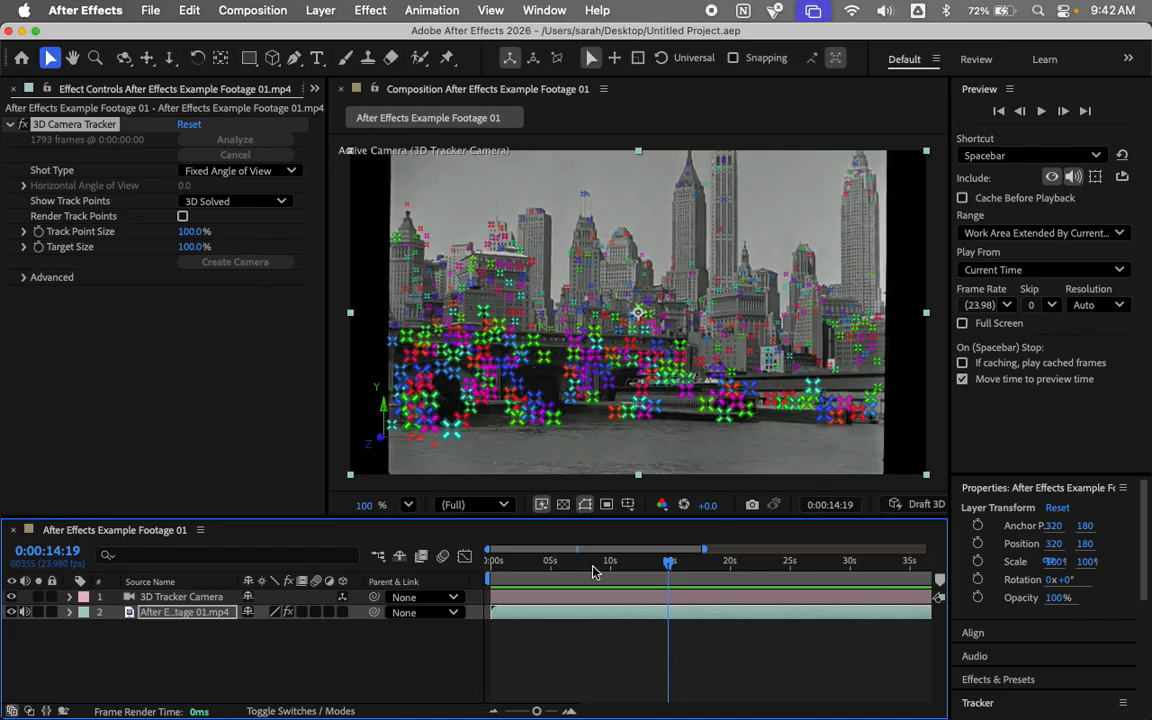
{"action": "left_click_drag", "start_coordinate": [669, 567], "coordinate": [285, 555]}
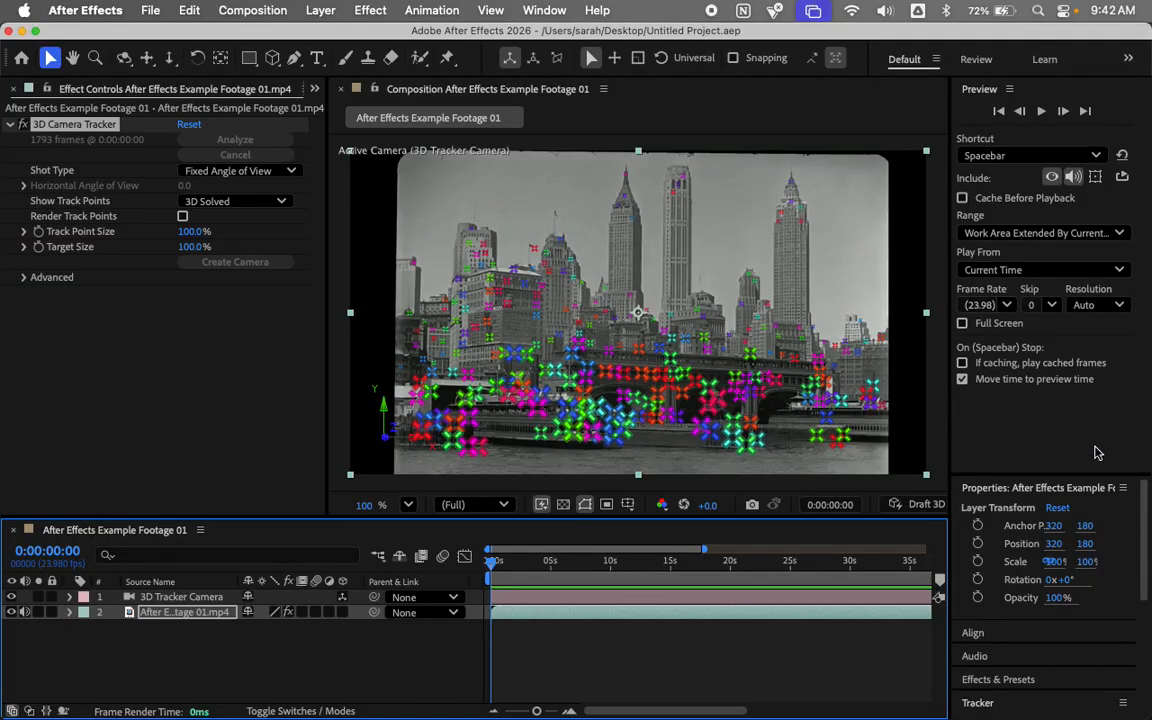
Step: Bring the camera tracking and stabilization options of the Tracker into view
{"action": "left_click", "coordinate": [1022, 712]}
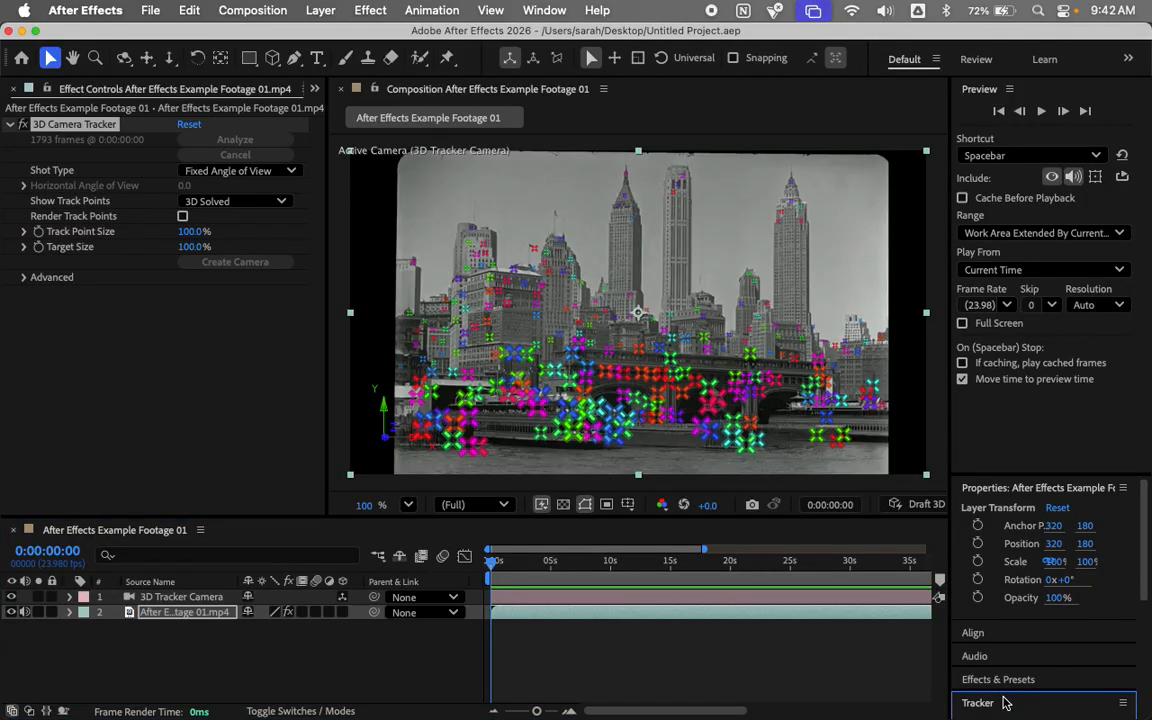
{"action": "left_click", "coordinate": [1082, 105]}
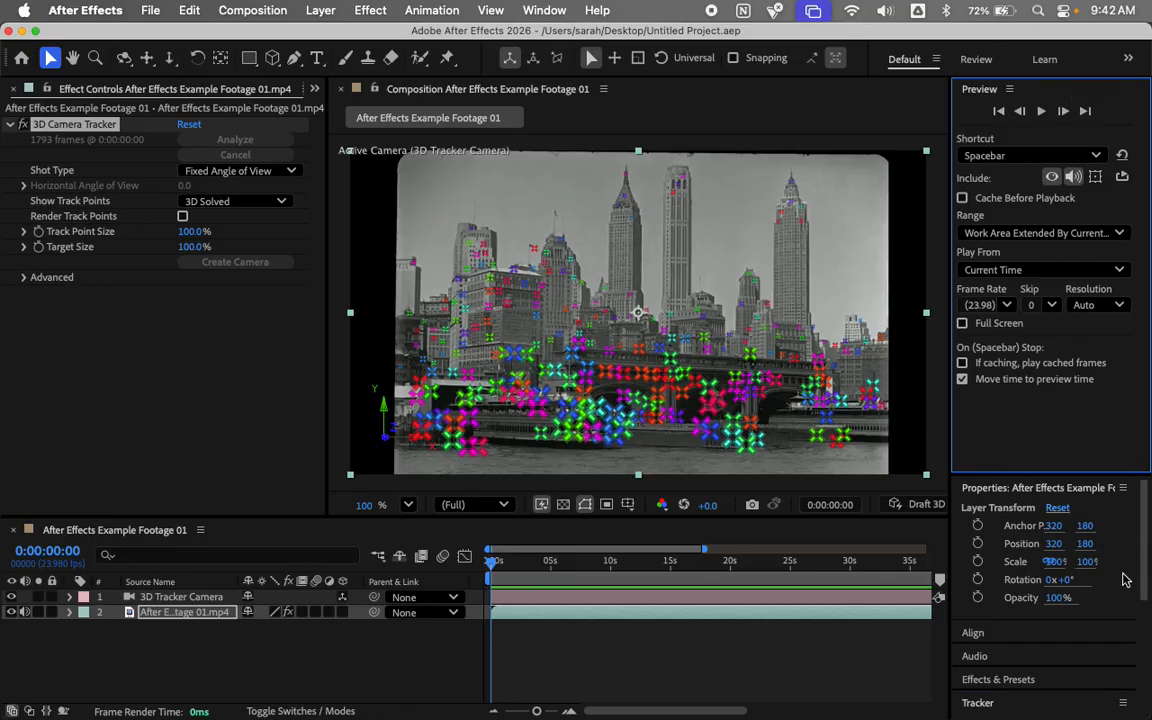
{"action": "scroll", "coordinate": [1122, 579], "scroll_direction": "down", "scroll_amount": 5}
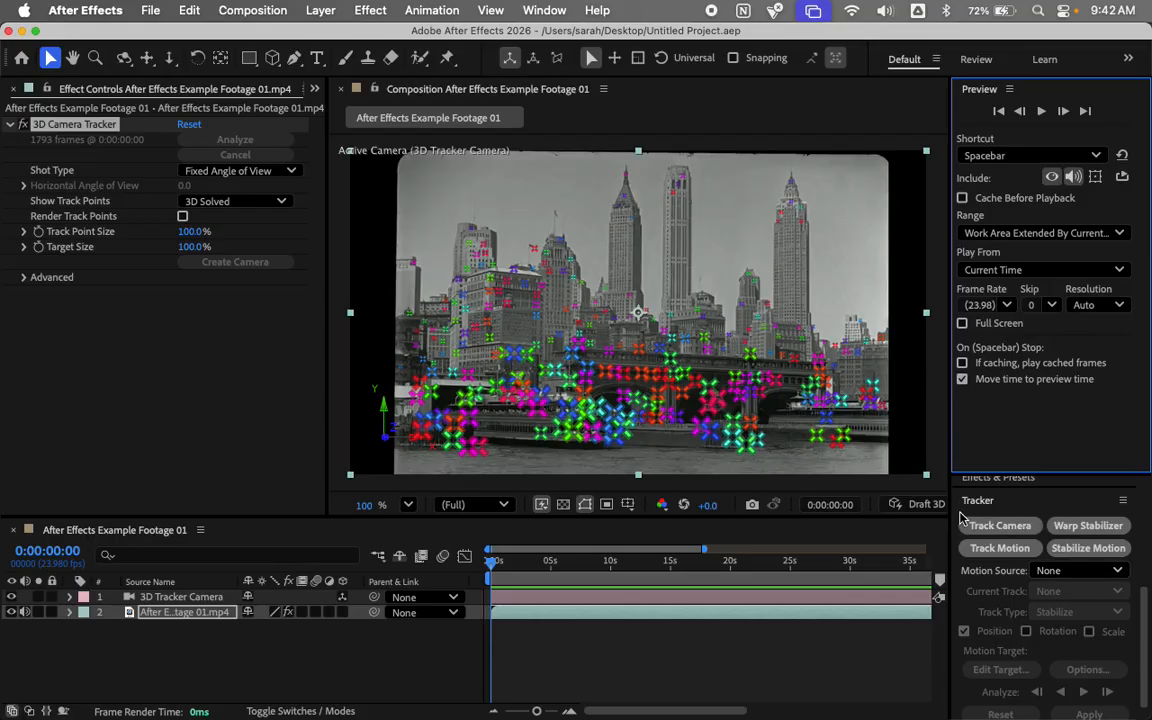
Step: Move the current time to 0:00:18:02 and show the track points of the footage layer's expanded 3D Camera Tracker effect
{"action": "left_click", "coordinate": [565, 612]}
{"action": "left_click_drag", "start_coordinate": [500, 558], "coordinate": [707, 560]}
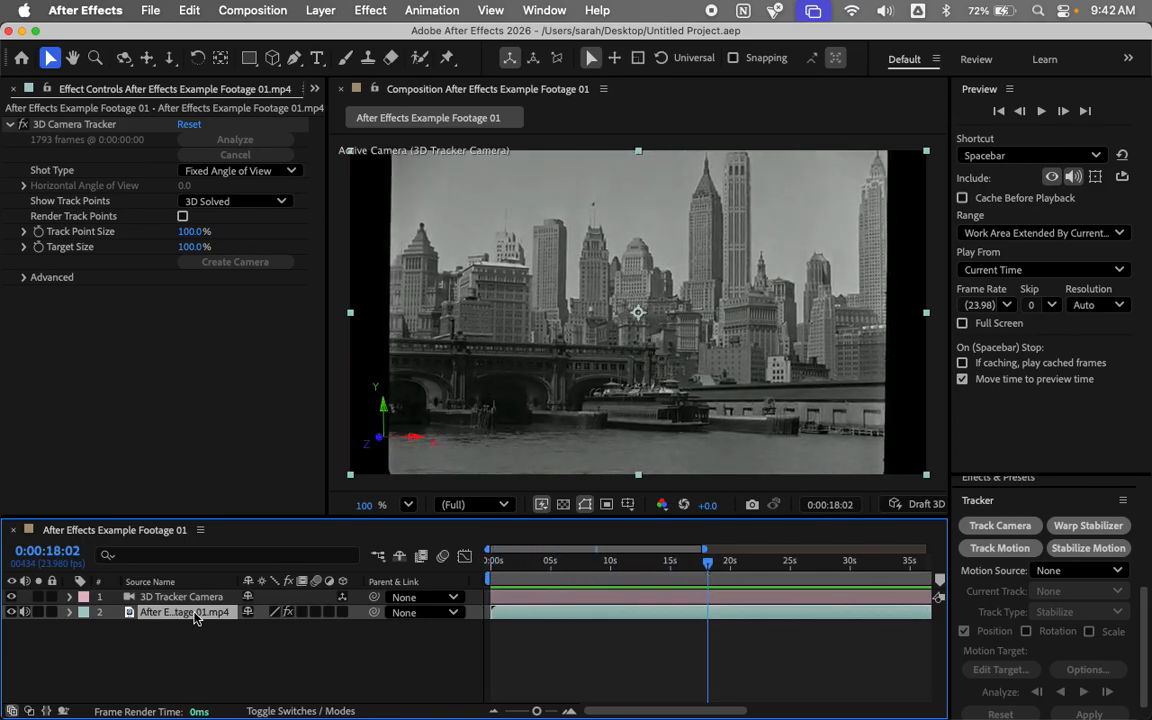
{"action": "left_click", "coordinate": [68, 613]}
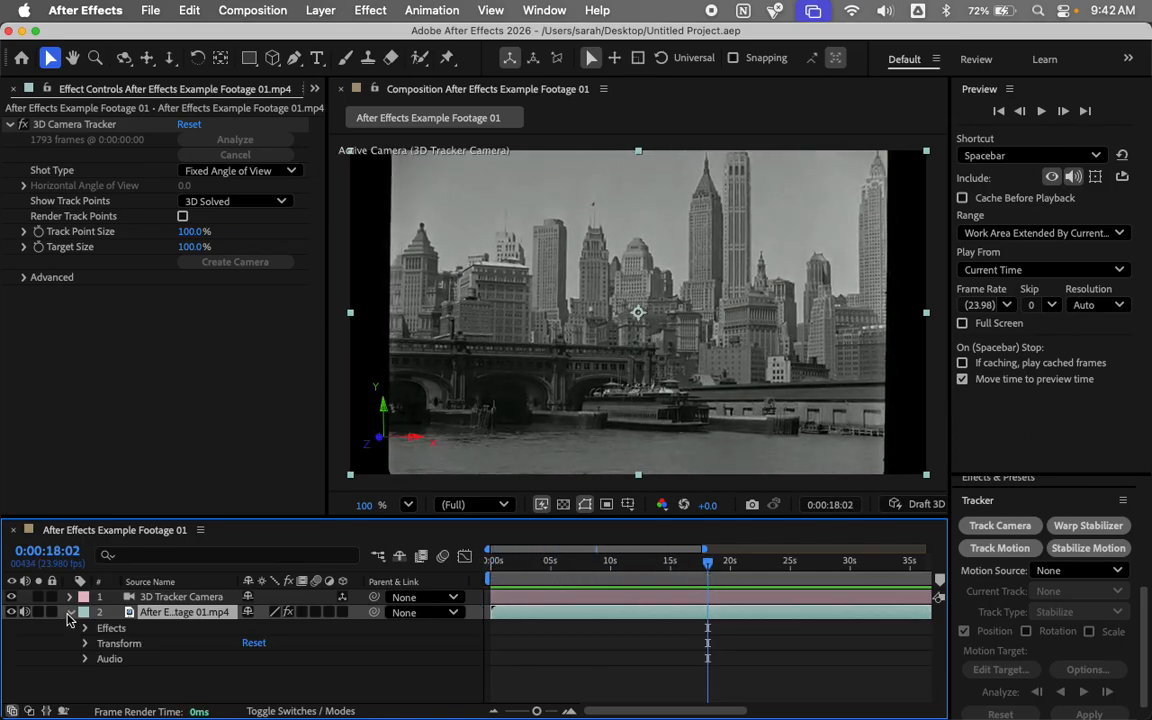
{"action": "left_click", "coordinate": [83, 628]}
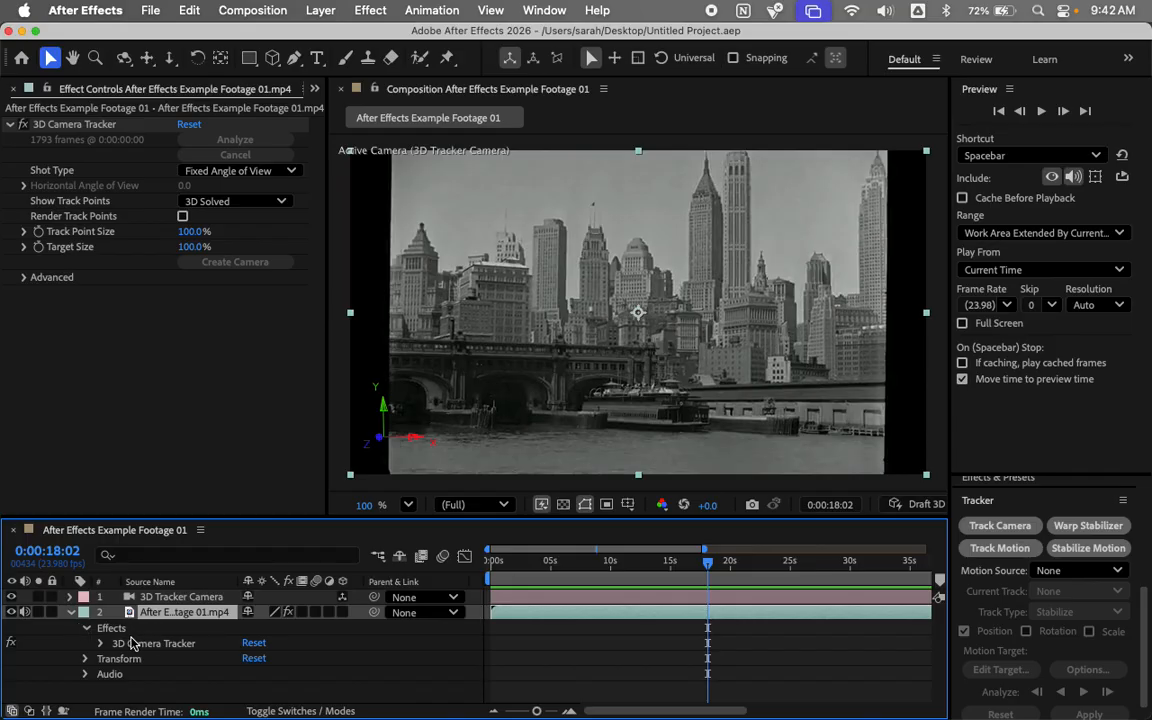
{"action": "left_click", "coordinate": [101, 643]}
{"action": "left_click", "coordinate": [188, 646]}
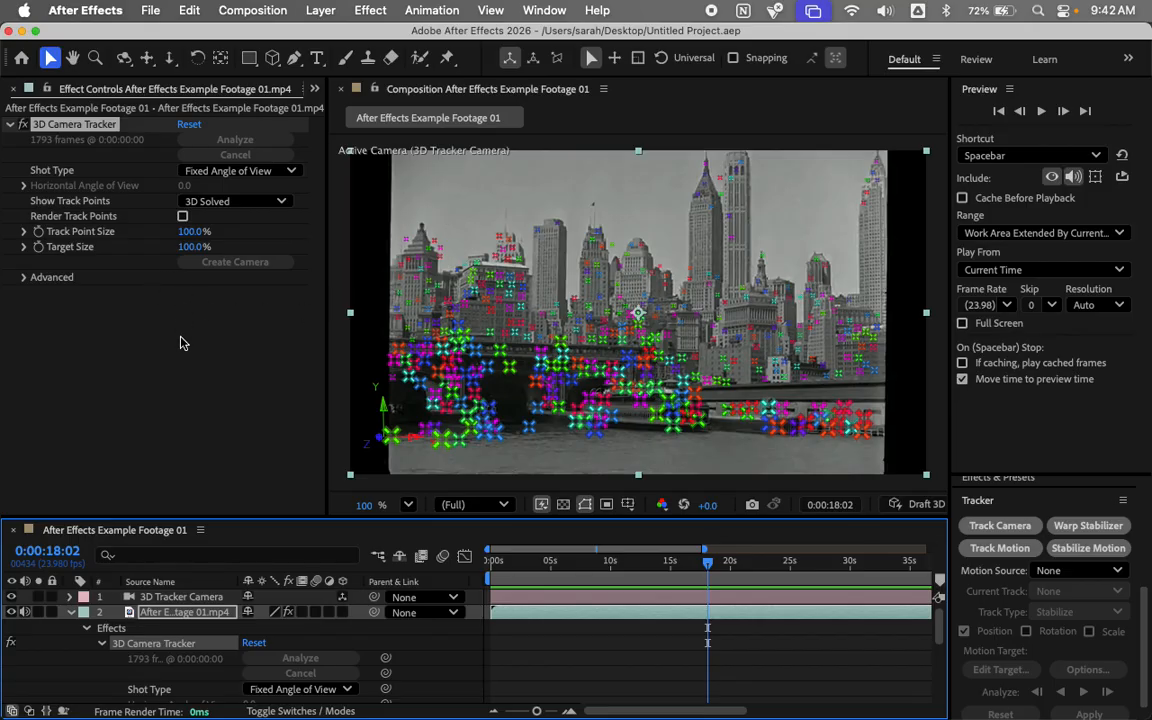
{"action": "left_click", "coordinate": [165, 425]}
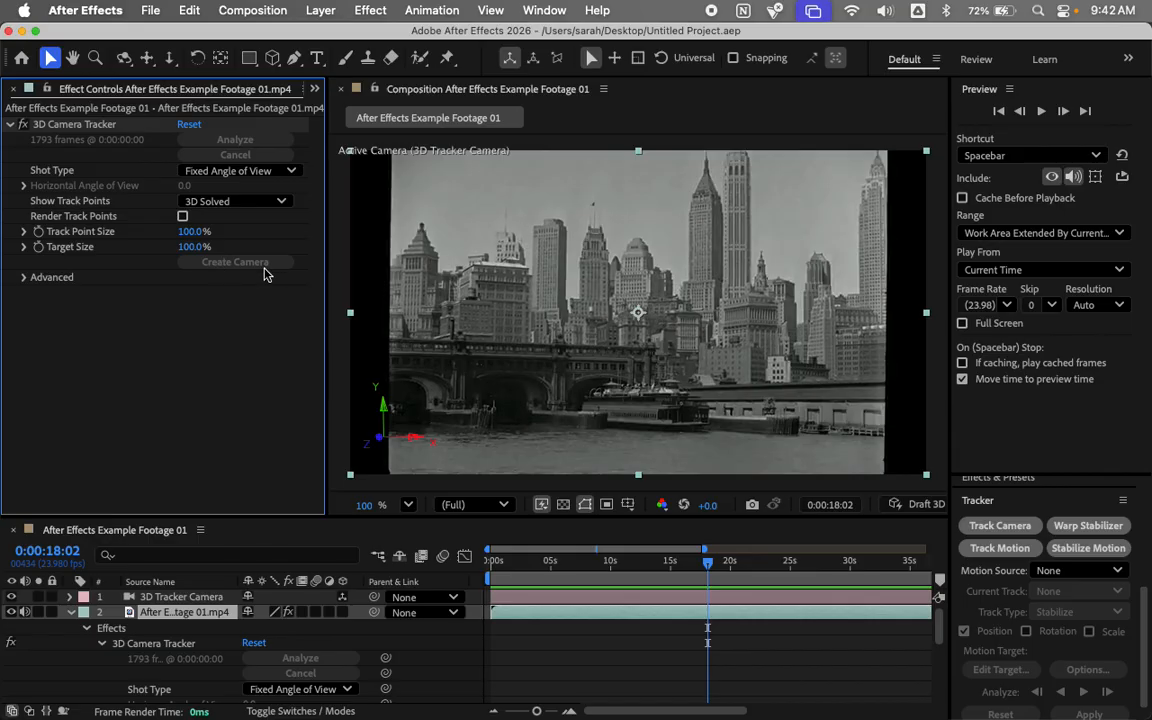
Step: Expand the 3D Tracker Camera layer's Transform properties and select the Transform group
{"action": "left_click", "coordinate": [175, 597]}
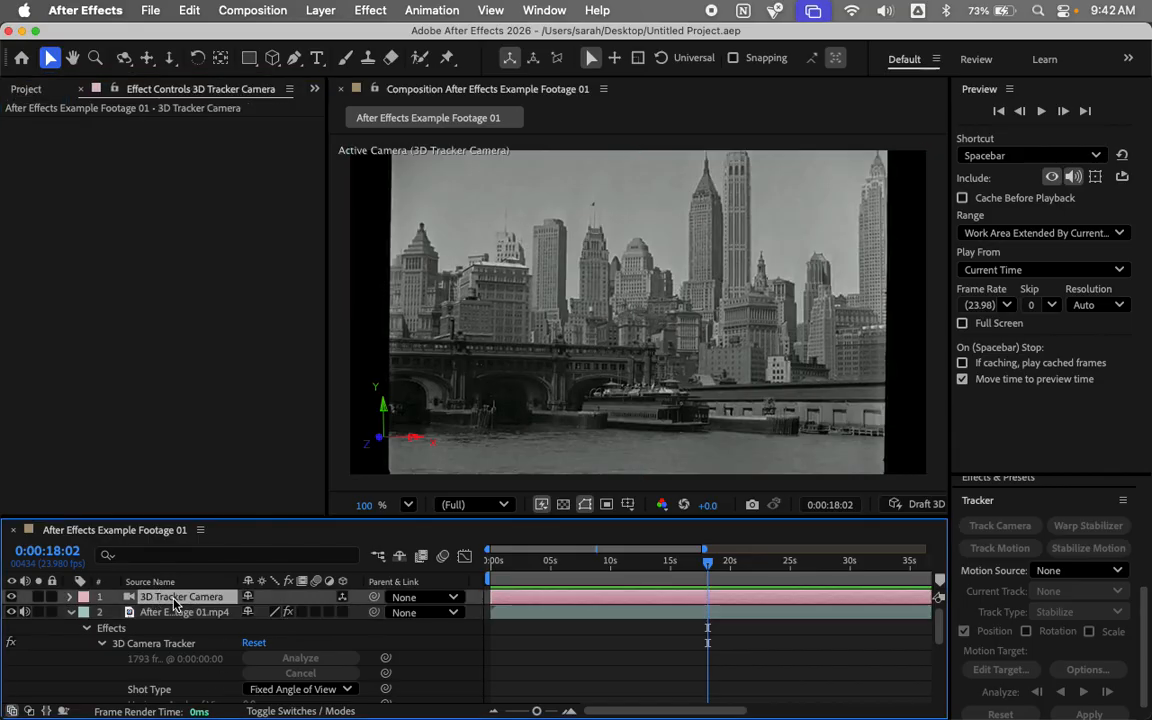
{"action": "left_click", "coordinate": [69, 597]}
{"action": "left_click", "coordinate": [86, 613]}
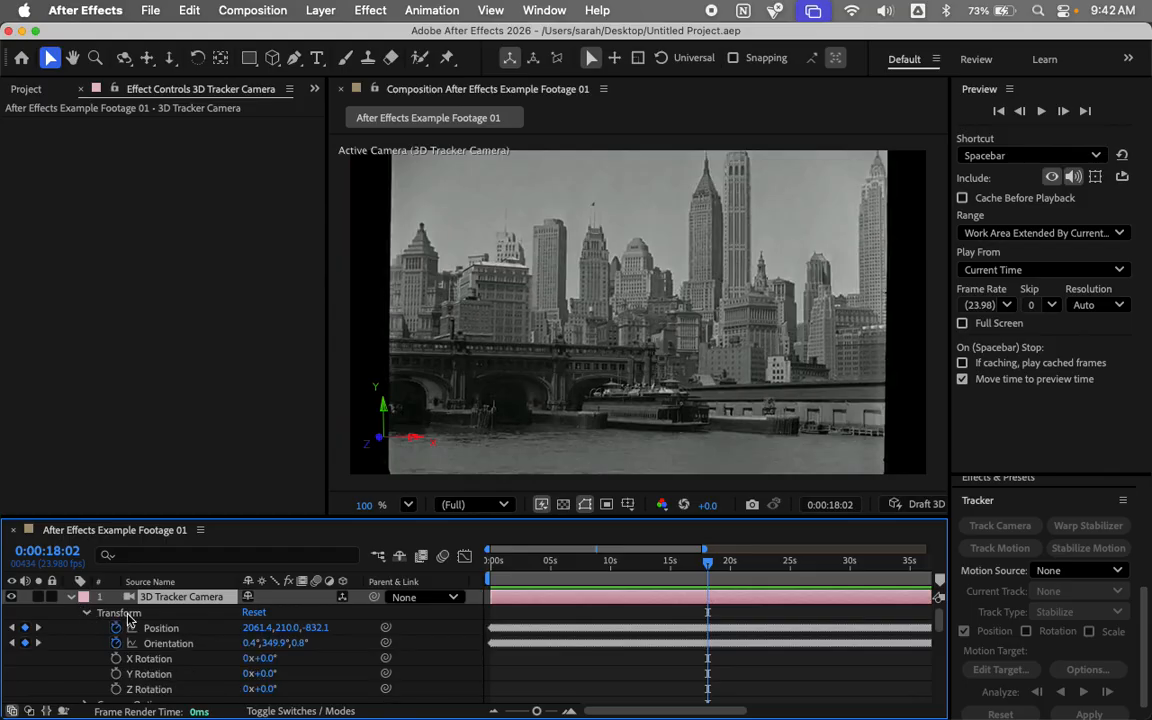
{"action": "left_click", "coordinate": [180, 613]}
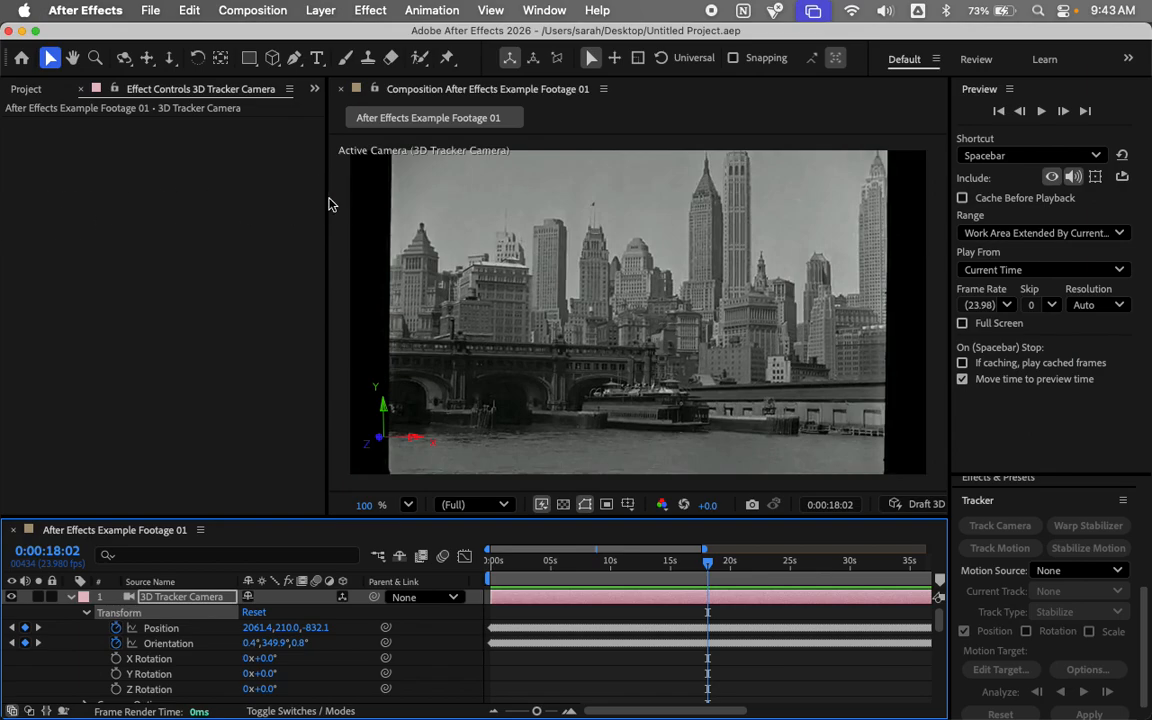
Step: Widen the composition viewer and switch it to the Top view to examine the tracker camera and its motion path
{"action": "left_click_drag", "start_coordinate": [328, 204], "coordinate": [29, 232]}
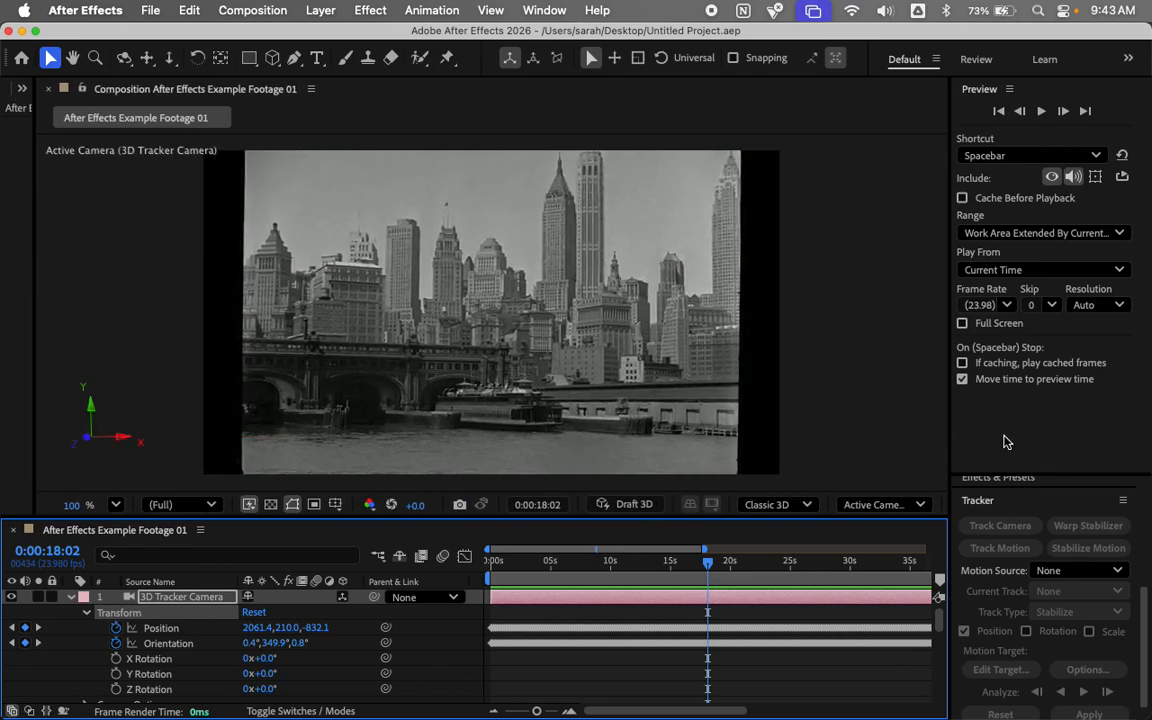
{"action": "left_click", "coordinate": [886, 504]}
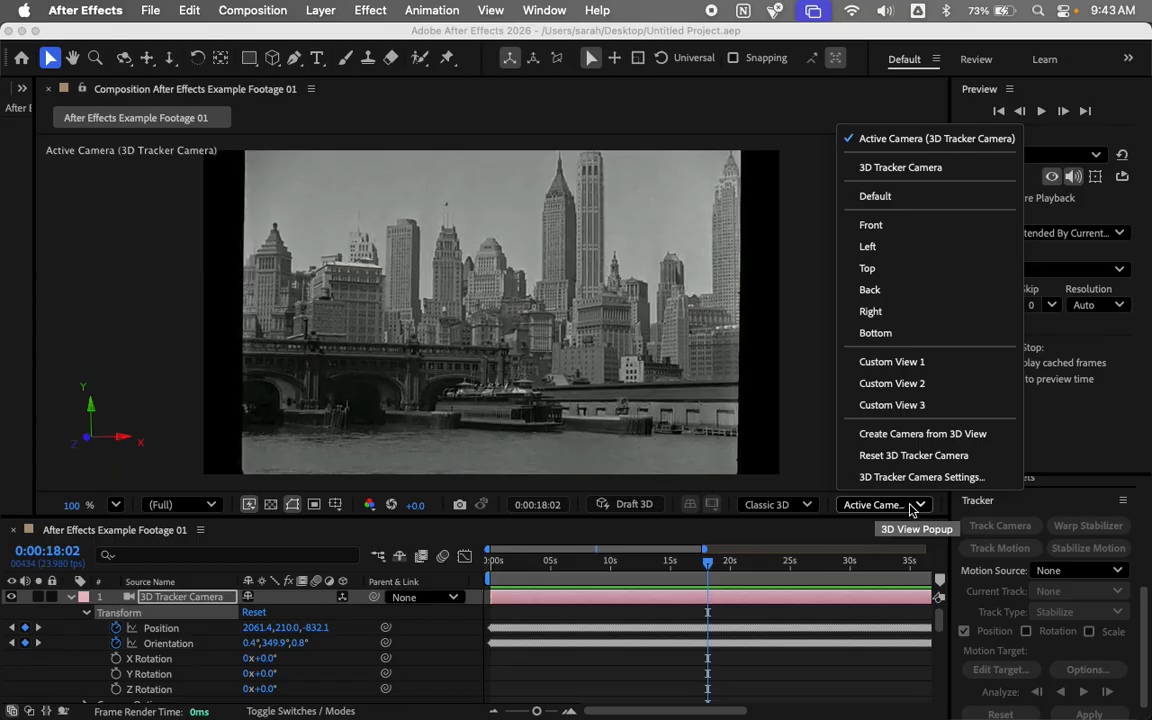
{"action": "left_click", "coordinate": [911, 508]}
{"action": "left_click", "coordinate": [903, 510]}
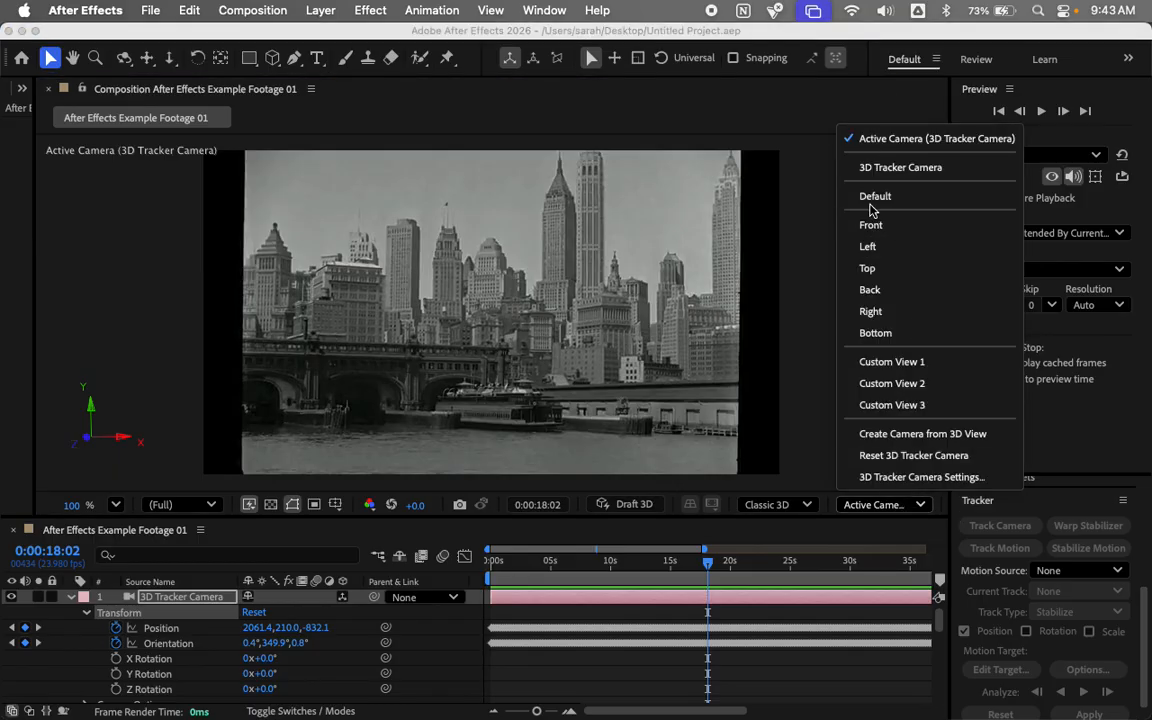
{"action": "left_click", "coordinate": [868, 268]}
{"action": "scroll", "coordinate": [531, 349], "scroll_direction": "down", "scroll_amount": 5}
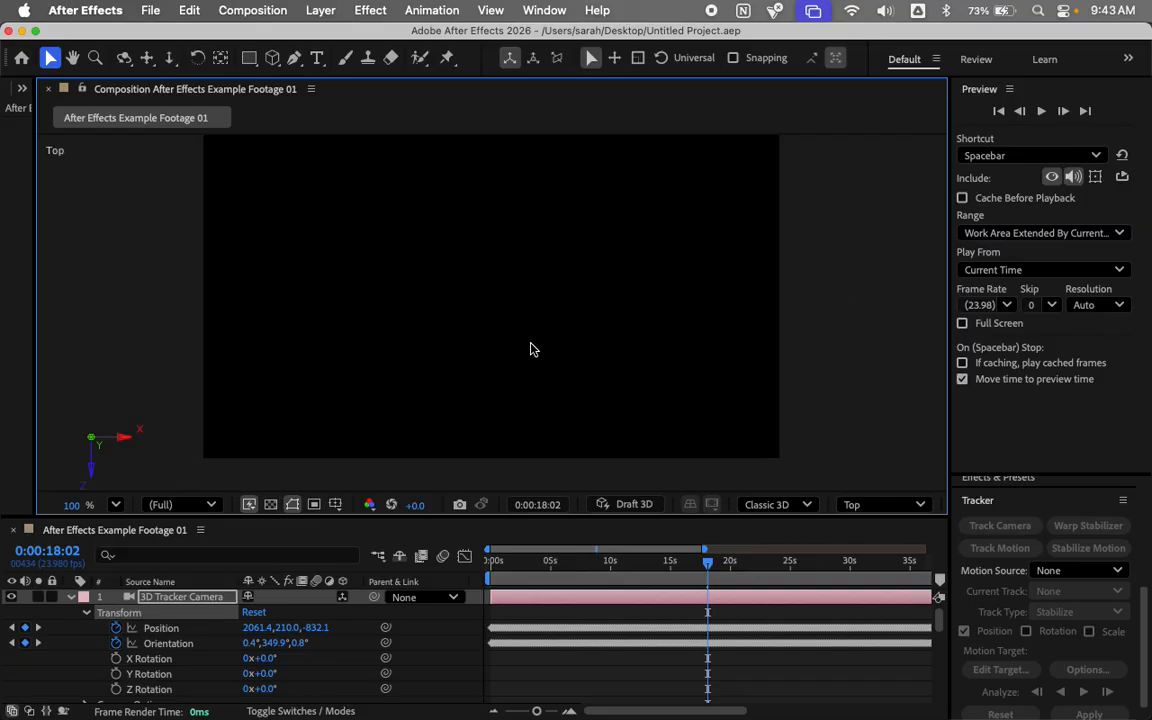
{"action": "scroll", "coordinate": [531, 349], "scroll_direction": "down", "scroll_amount": 3}
{"action": "scroll", "coordinate": [531, 349], "scroll_direction": "down", "scroll_amount": 5}
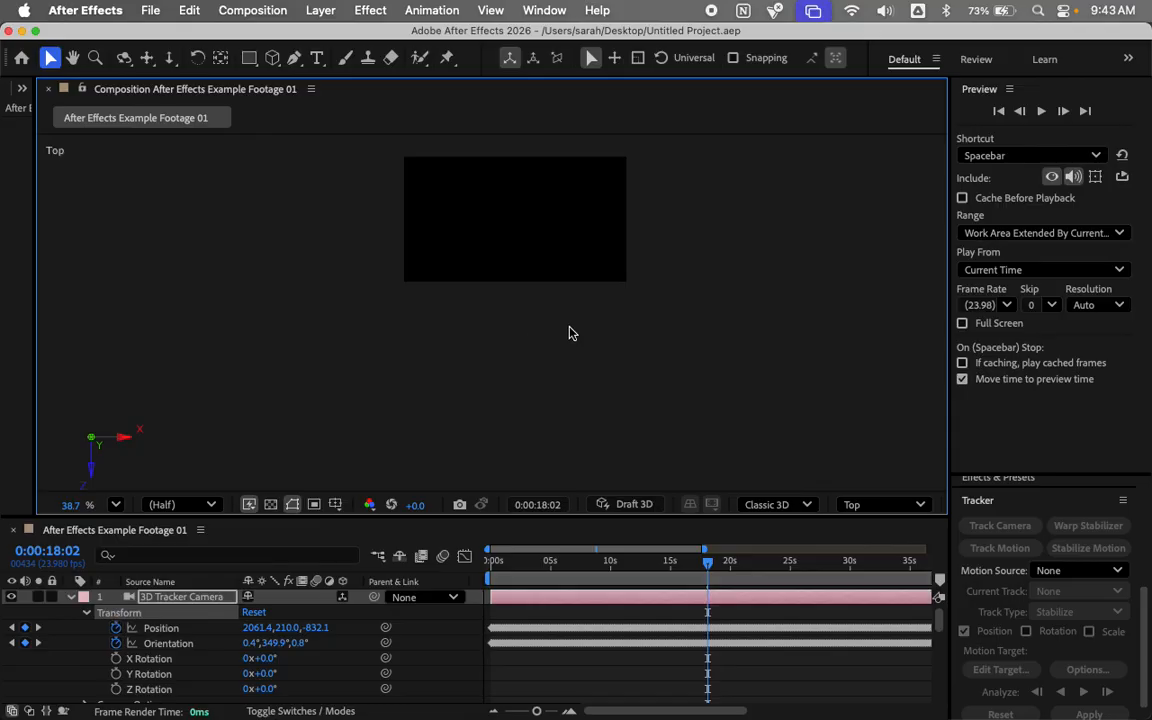
{"action": "scroll", "coordinate": [585, 324], "scroll_direction": "down", "scroll_amount": 4}
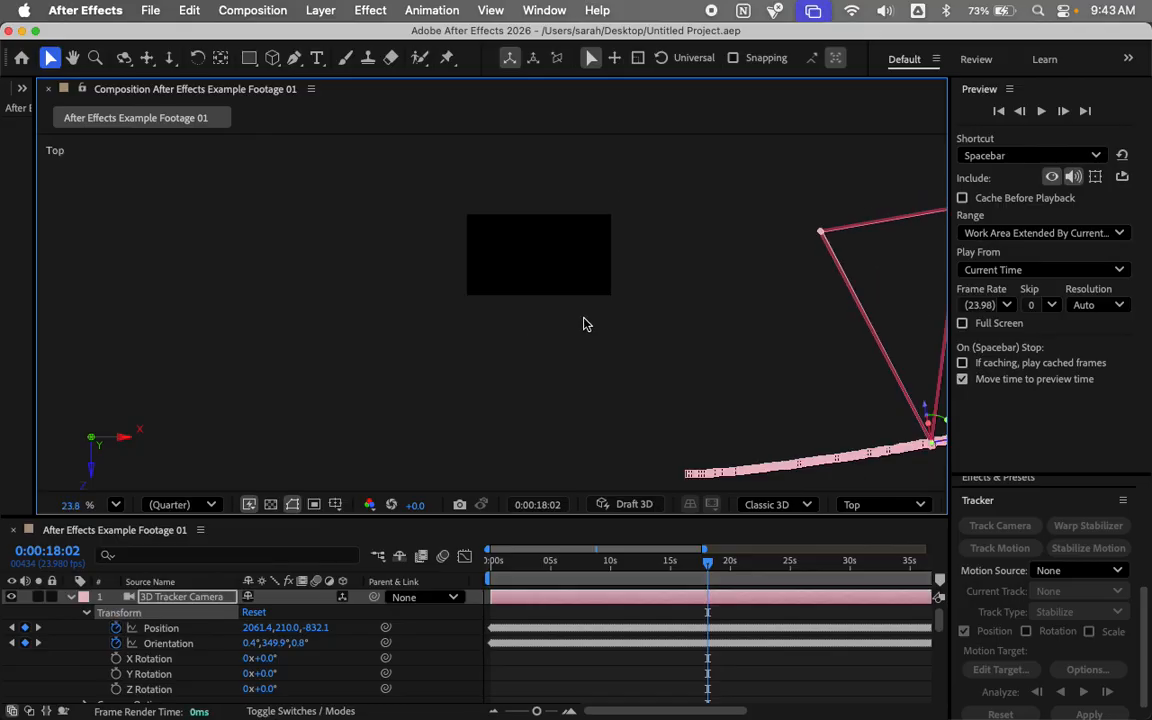
{"action": "scroll", "coordinate": [585, 324], "scroll_direction": "down", "scroll_amount": 1}
{"action": "scroll", "coordinate": [585, 324], "scroll_direction": "down", "scroll_amount": 3}
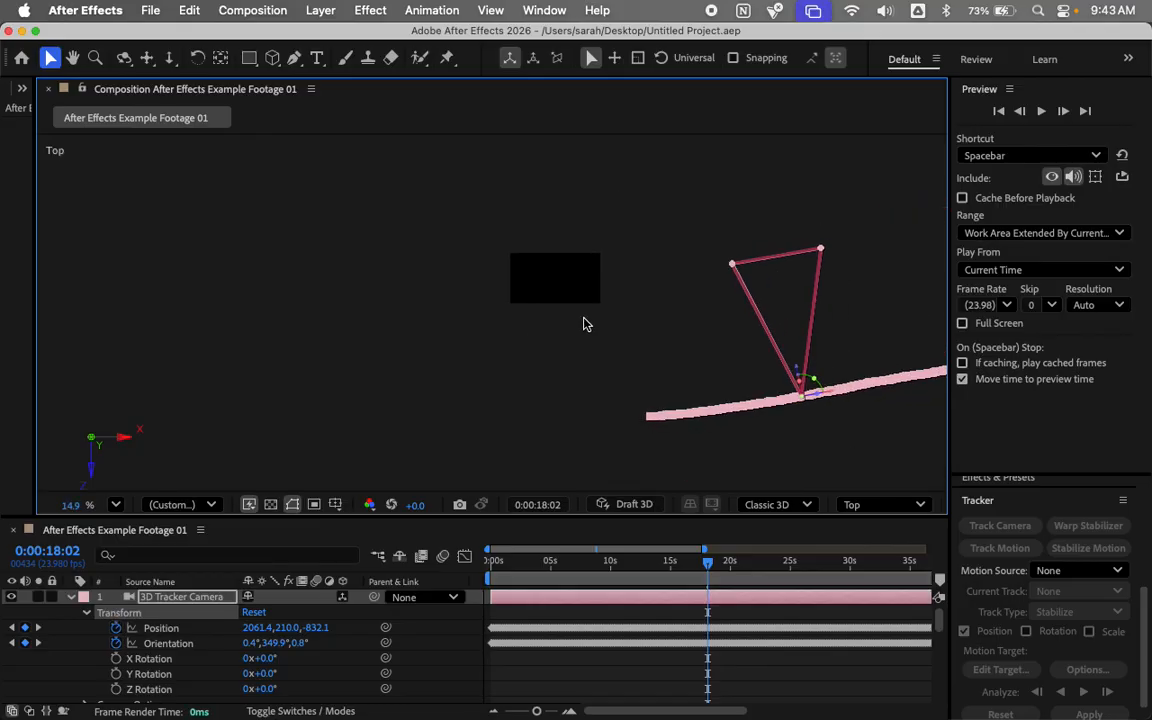
Step: Scrub through the timeline to preview the camera travelling along its path, stopping at 0:00:17:17
{"action": "left_click_drag", "start_coordinate": [712, 560], "coordinate": [546, 556]}
{"action": "left_click_drag", "start_coordinate": [662, 590], "coordinate": [706, 614]}
{"action": "left_click_drag", "start_coordinate": [855, 625], "coordinate": [702, 527]}
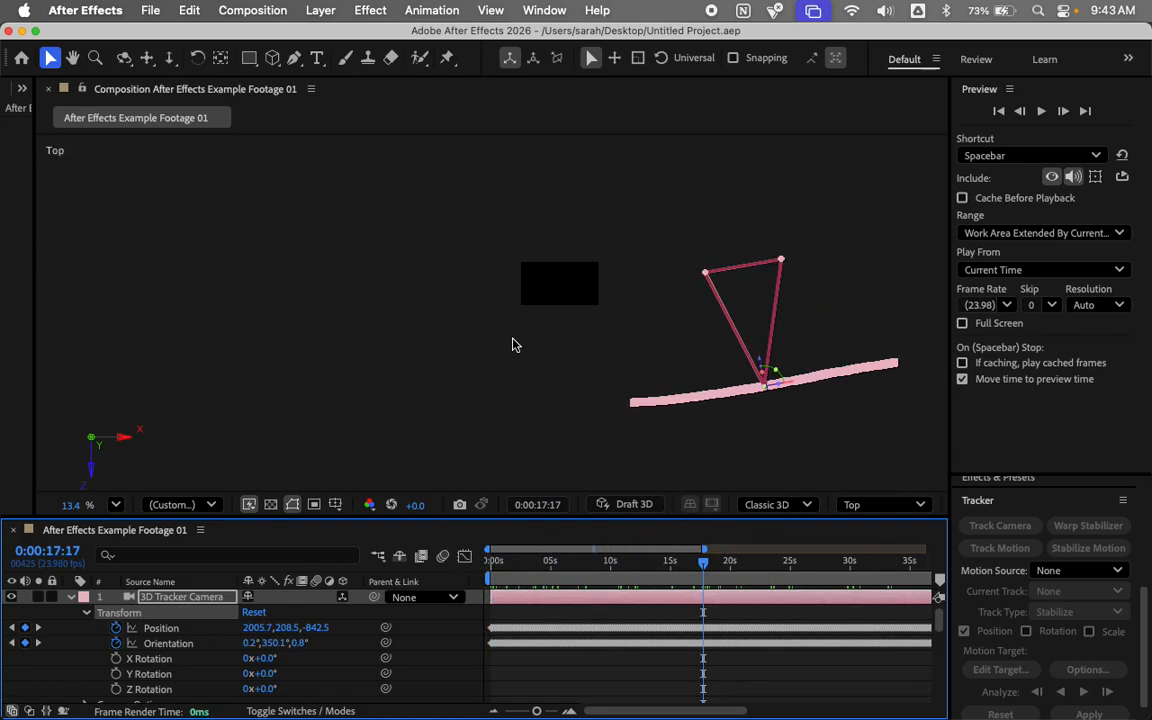
Step: Select the footage layer's 3D Camera Tracker effect to examine the footage relative to the camera from above
{"action": "scroll", "coordinate": [512, 345], "scroll_direction": "down", "scroll_amount": 5}
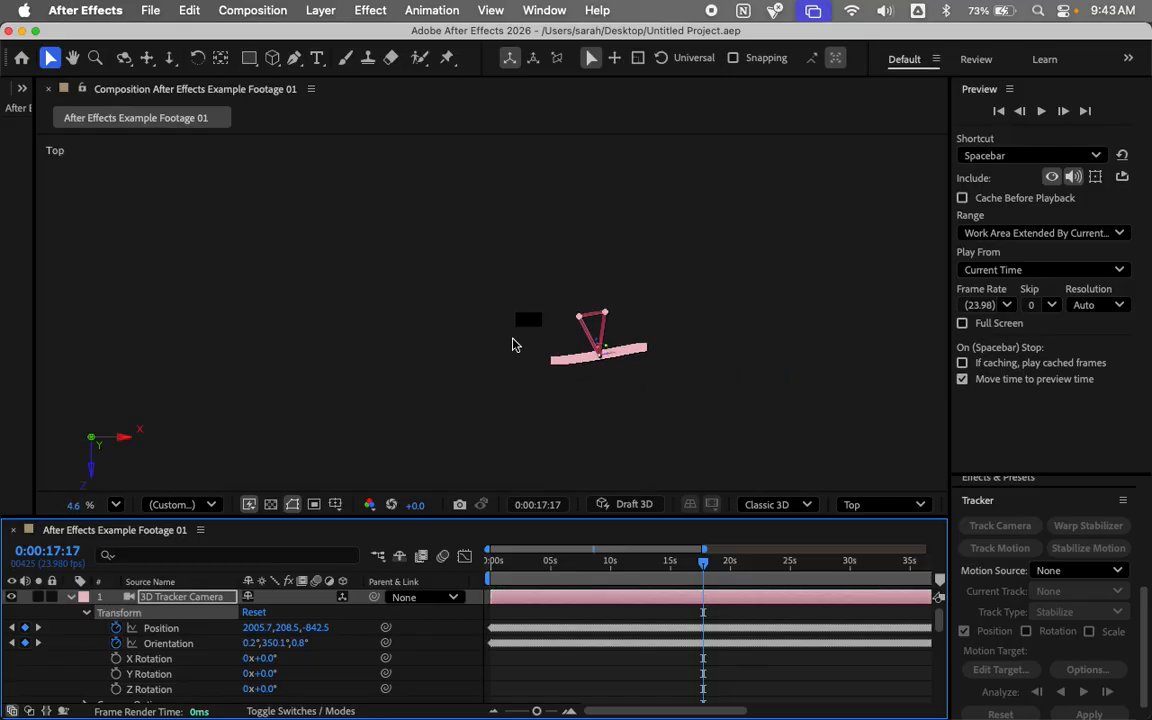
{"action": "scroll", "coordinate": [512, 345], "scroll_direction": "down", "scroll_amount": 3}
{"action": "scroll", "coordinate": [512, 345], "scroll_direction": "down", "scroll_amount": 3}
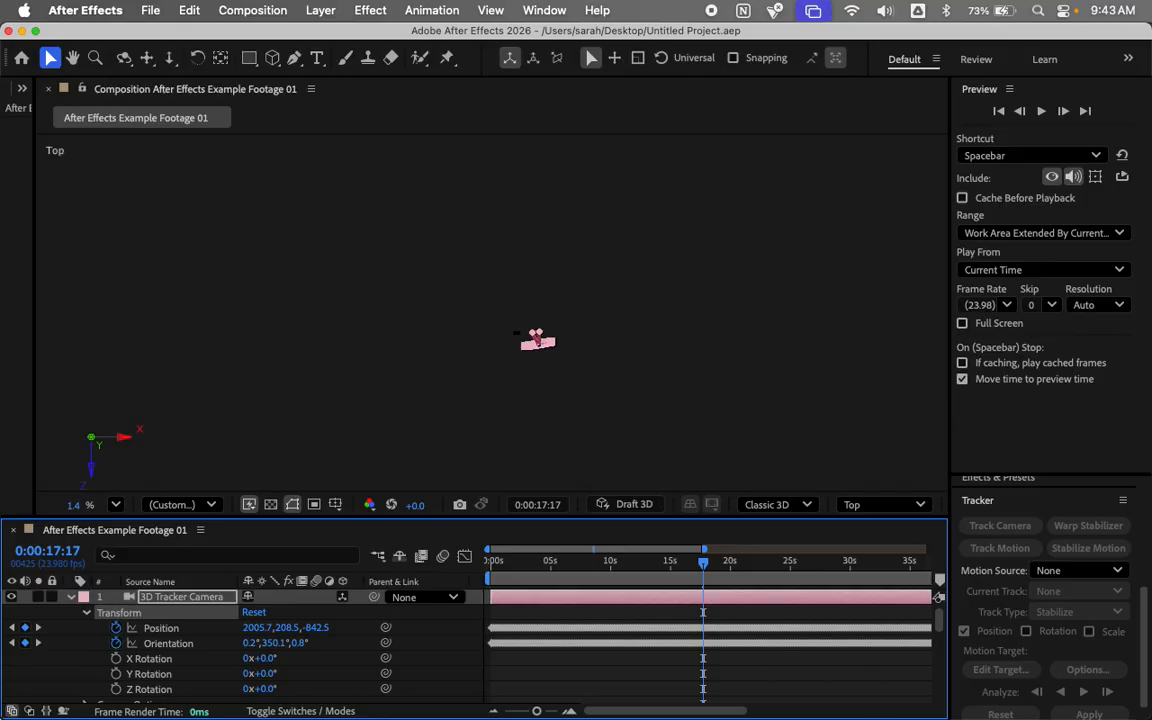
{"action": "scroll", "coordinate": [184, 650], "scroll_direction": "down", "scroll_amount": 10}
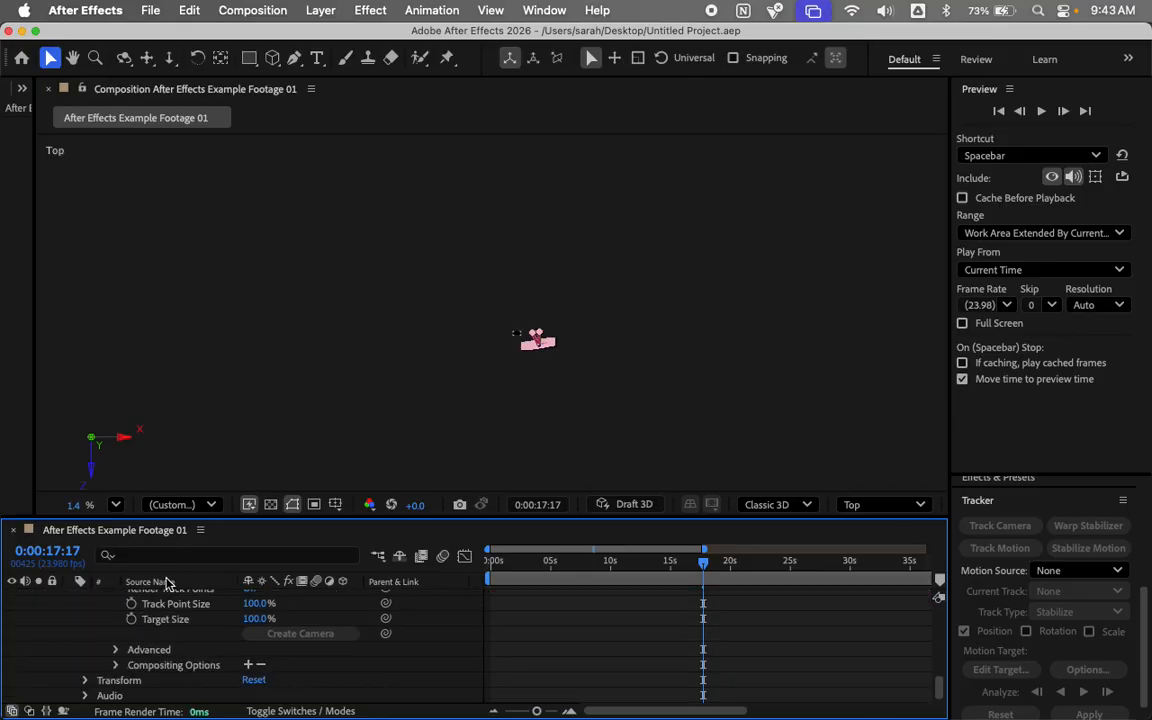
{"action": "scroll", "coordinate": [184, 670], "scroll_direction": "up", "scroll_amount": 4}
{"action": "left_click", "coordinate": [157, 613]}
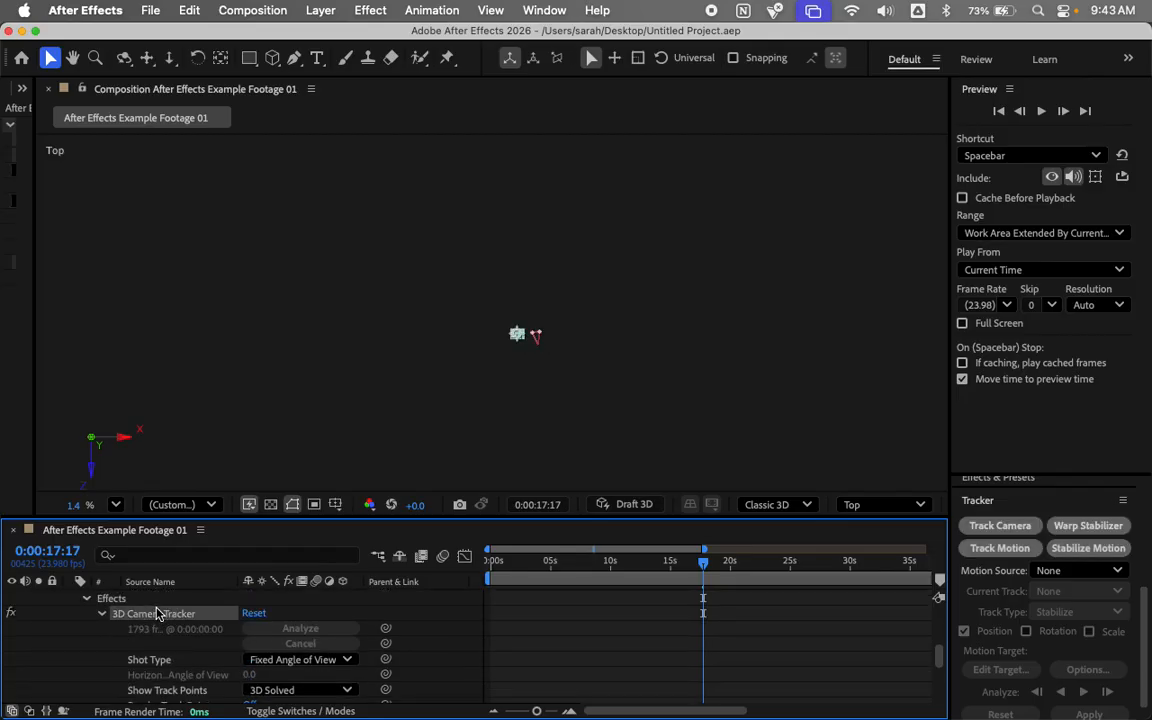
{"action": "scroll", "coordinate": [521, 400], "scroll_direction": "up", "scroll_amount": 3}
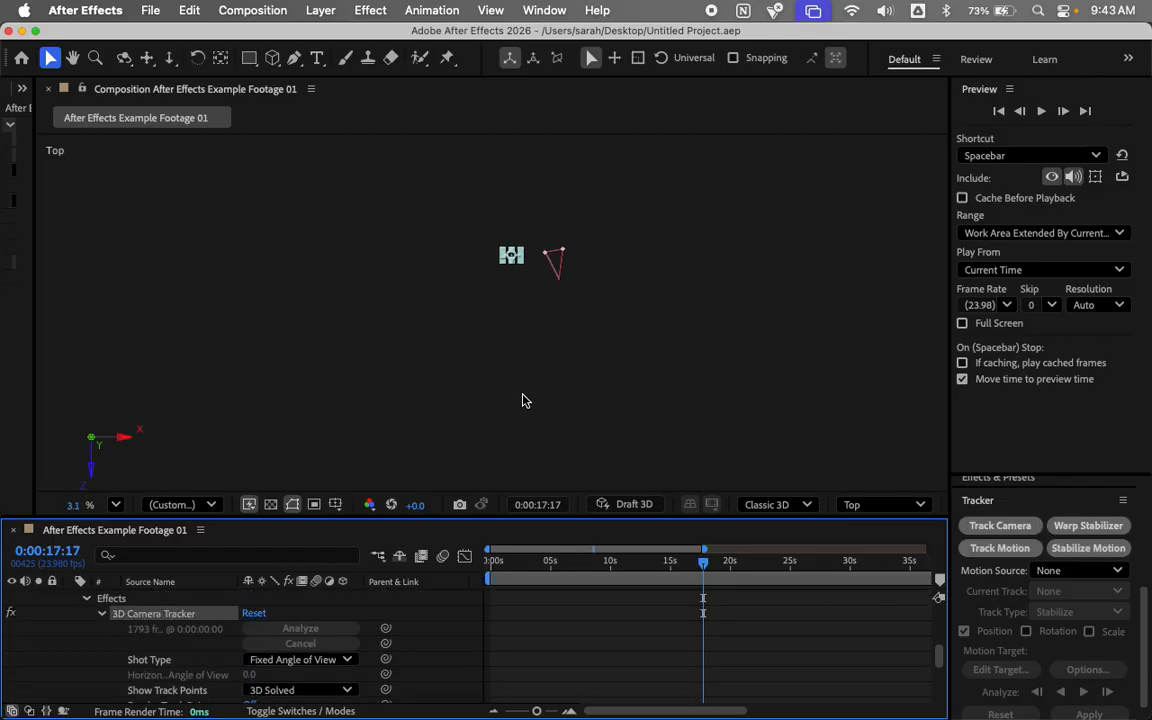
Step: Return the composition viewer to the Active Camera (3D Tracker Camera) view with the tracked footage in frame
{"action": "left_click", "coordinate": [890, 504]}
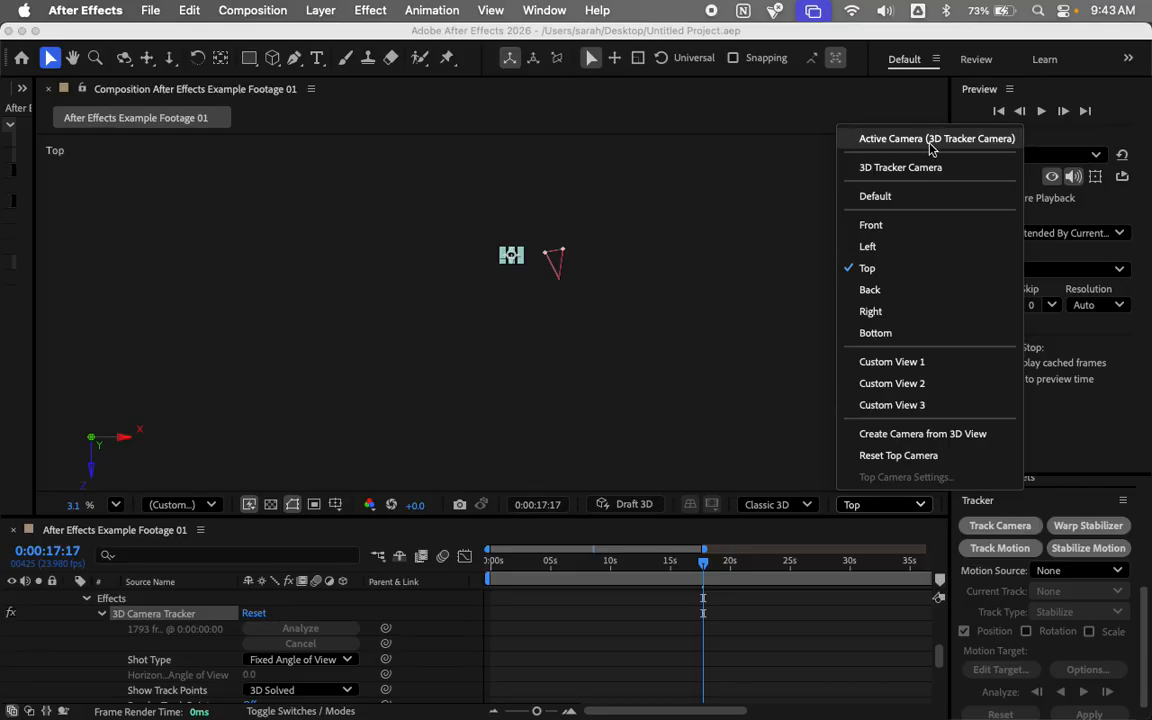
{"action": "left_click", "coordinate": [928, 141]}
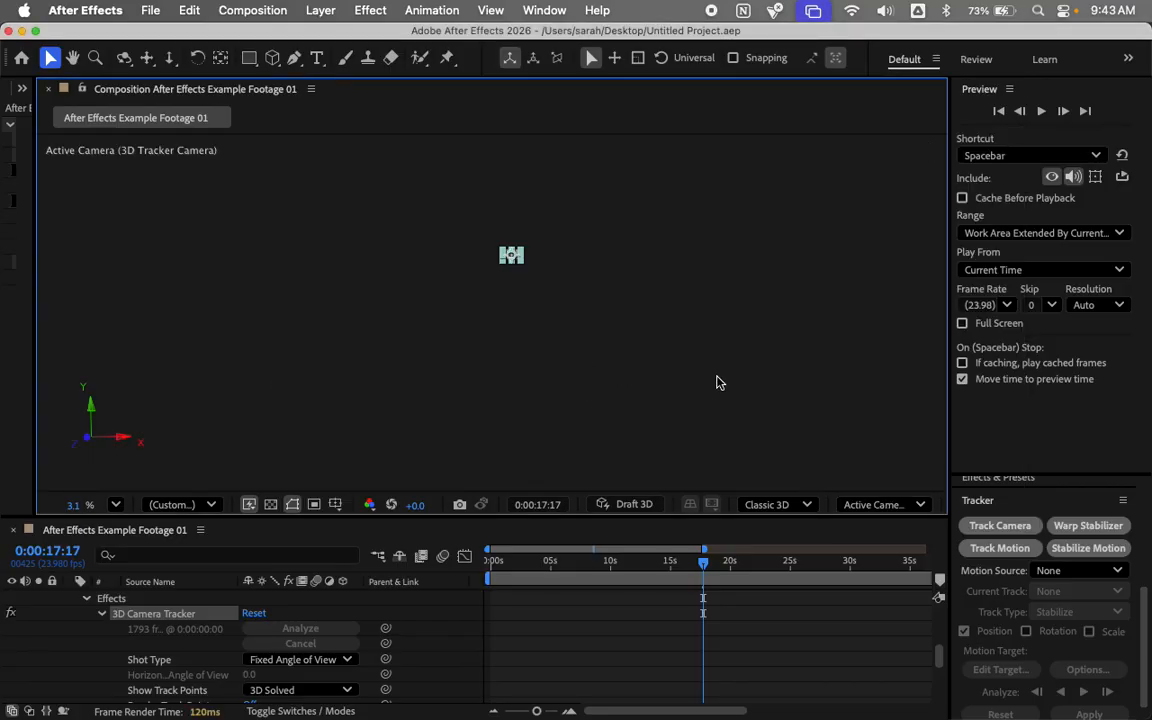
{"action": "scroll", "coordinate": [528, 296], "scroll_direction": "up", "scroll_amount": 5}
{"action": "scroll", "coordinate": [537, 320], "scroll_direction": "up", "scroll_amount": 6}
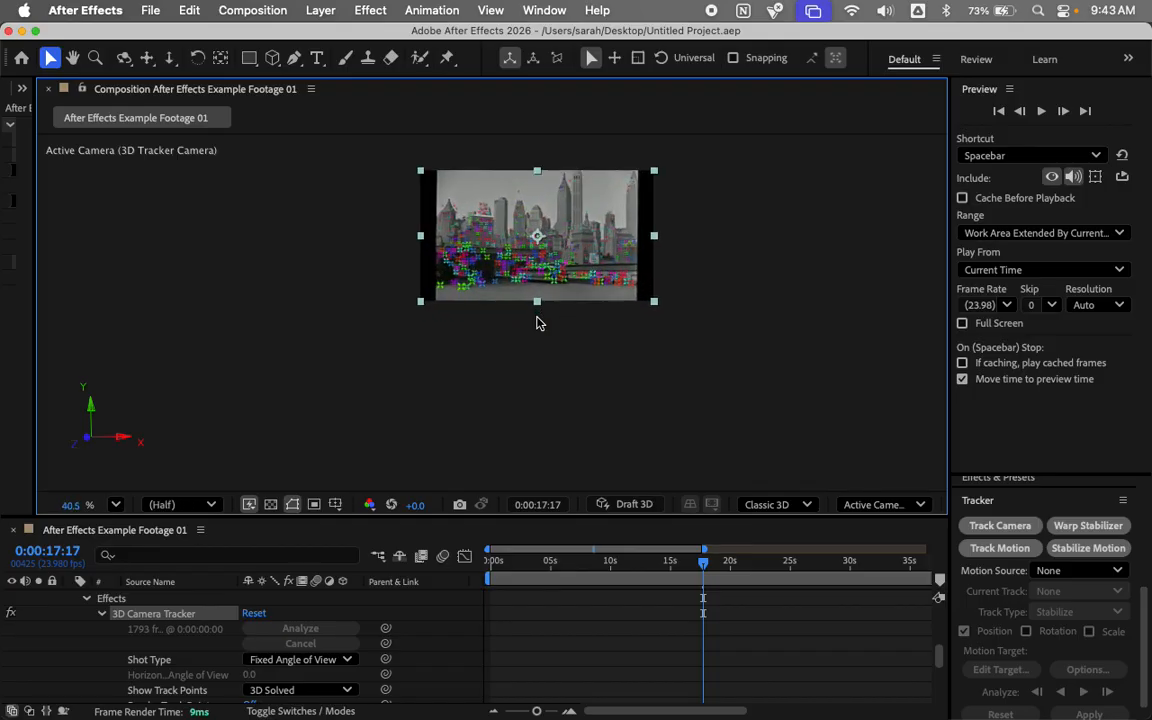
Step: Examine the solved track points on the skyline buildings at several times, stopping at 0:00:02:13
{"action": "scroll", "coordinate": [540, 260], "scroll_direction": "up", "scroll_amount": 2}
{"action": "scroll", "coordinate": [544, 213], "scroll_direction": "up", "scroll_amount": 4}
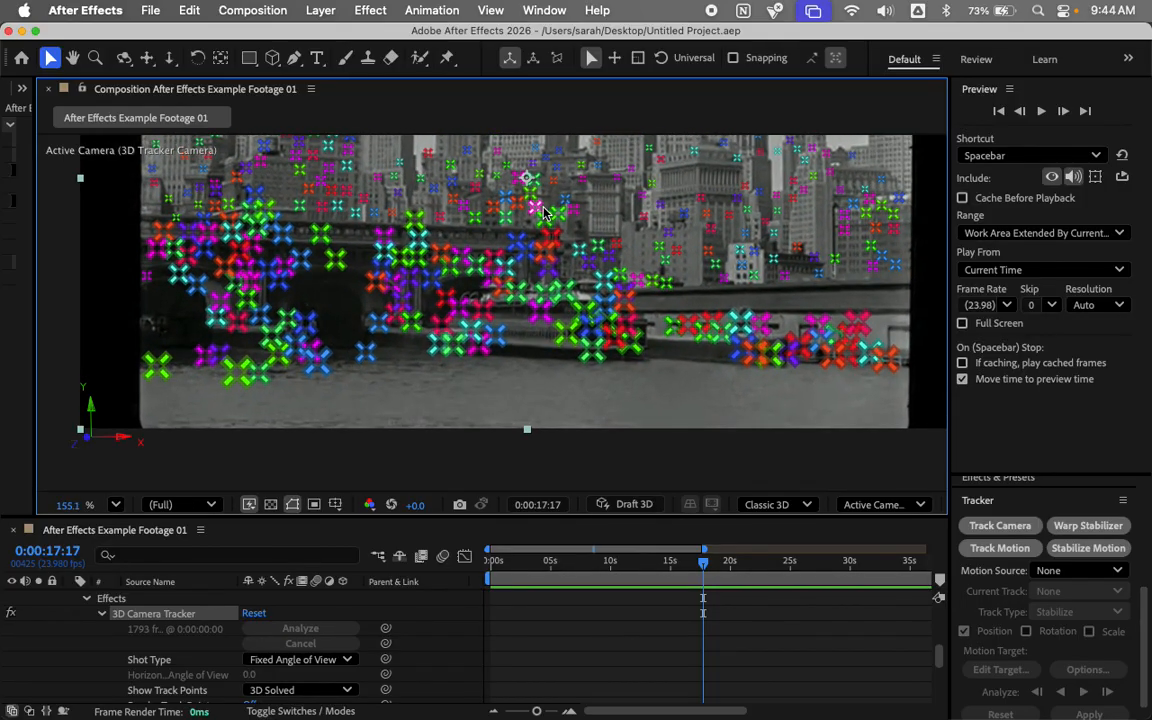
{"action": "scroll", "coordinate": [544, 213], "scroll_direction": "down", "scroll_amount": 3}
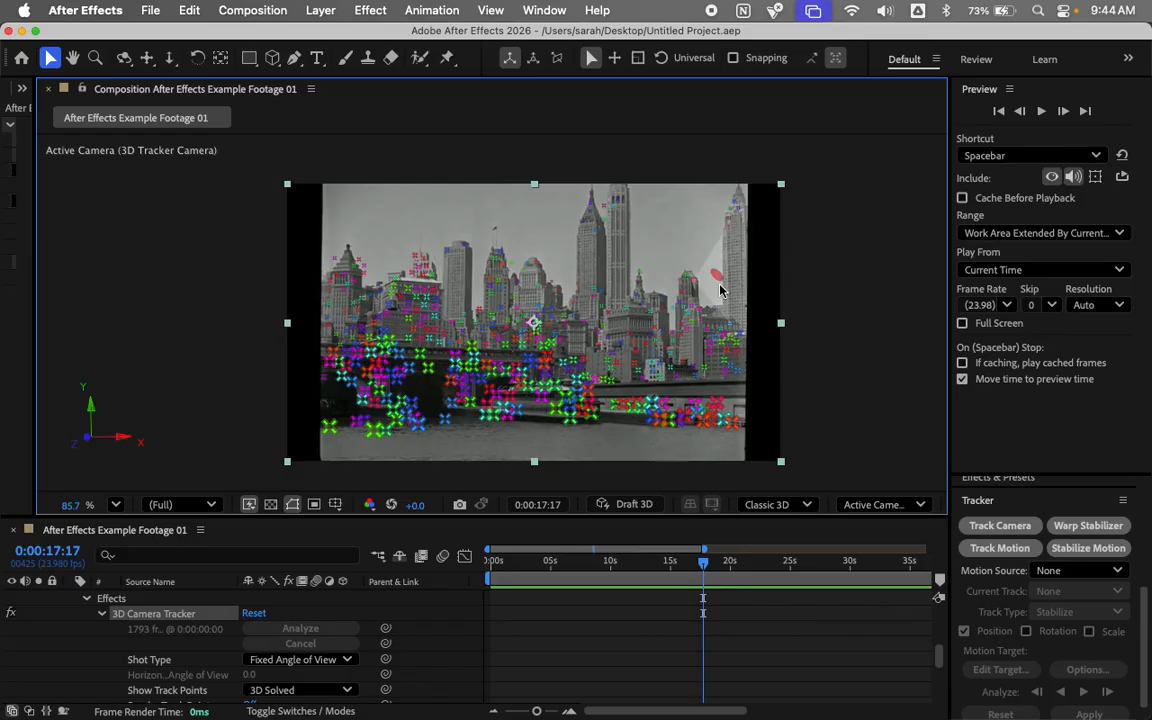
{"action": "mouse_move", "coordinate": [567, 575]}
{"action": "left_mouse_down"}
{"action": "mouse_move", "coordinate": [517, 572]}
{"action": "mouse_move", "coordinate": [571, 572]}
{"action": "mouse_move", "coordinate": [547, 575]}
{"action": "left_mouse_up"}
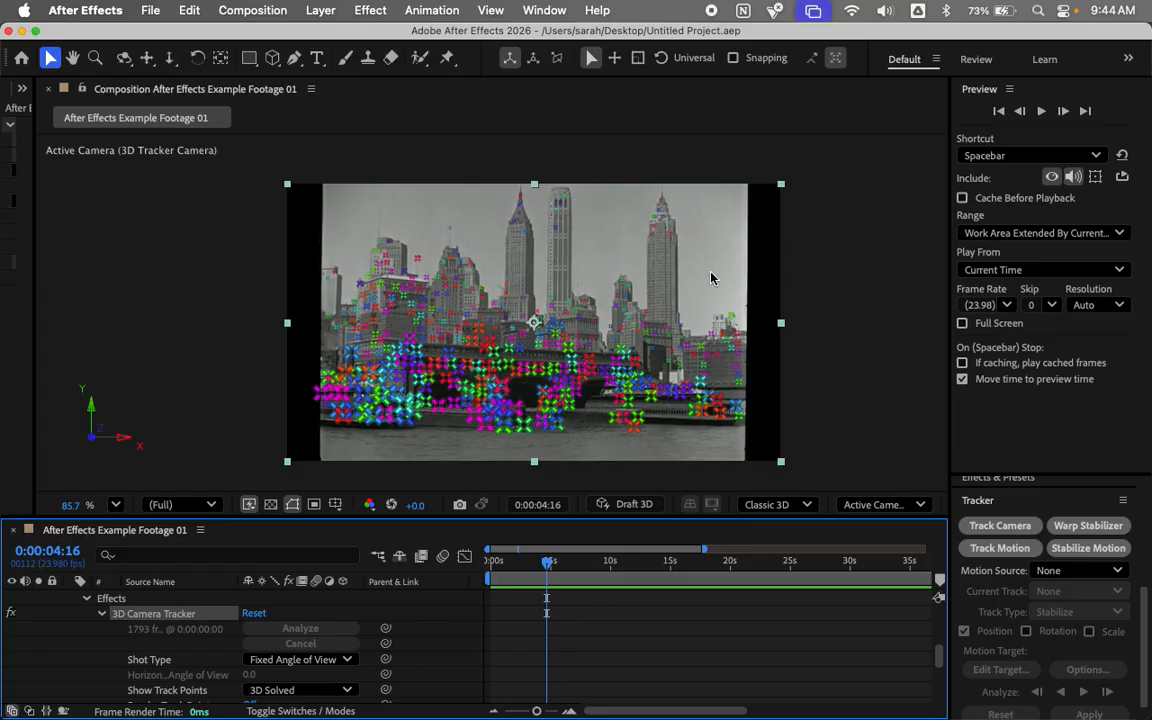
{"action": "left_click_drag", "start_coordinate": [583, 567], "coordinate": [520, 567]}
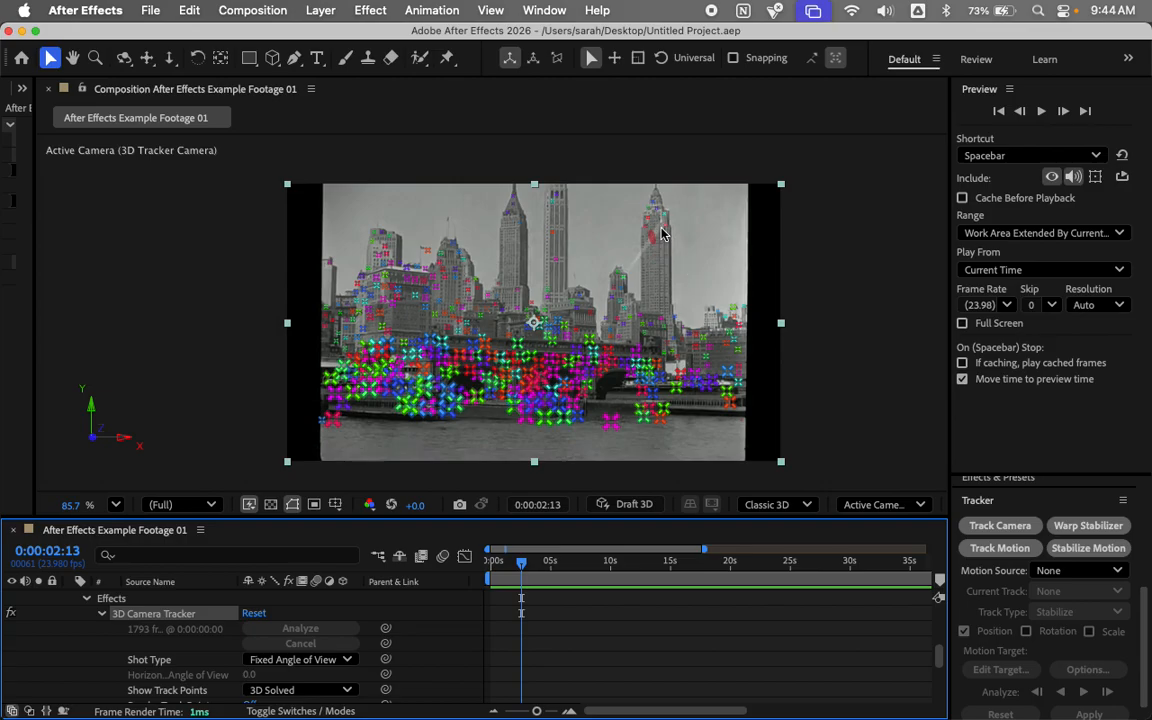
Step: Try to define a target plane on the tall tower's facade by combining track points near its top and base
{"action": "scroll", "coordinate": [662, 240], "scroll_direction": "up", "scroll_amount": 4}
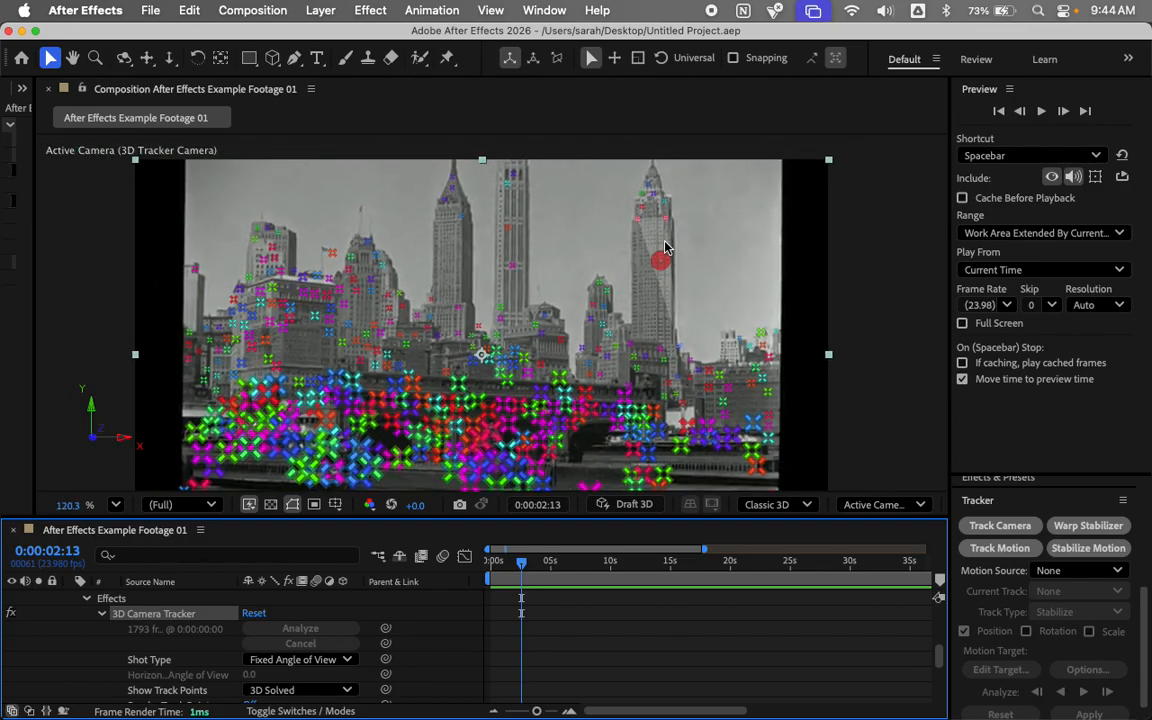
{"action": "scroll", "coordinate": [665, 247], "scroll_direction": "up", "scroll_amount": 5}
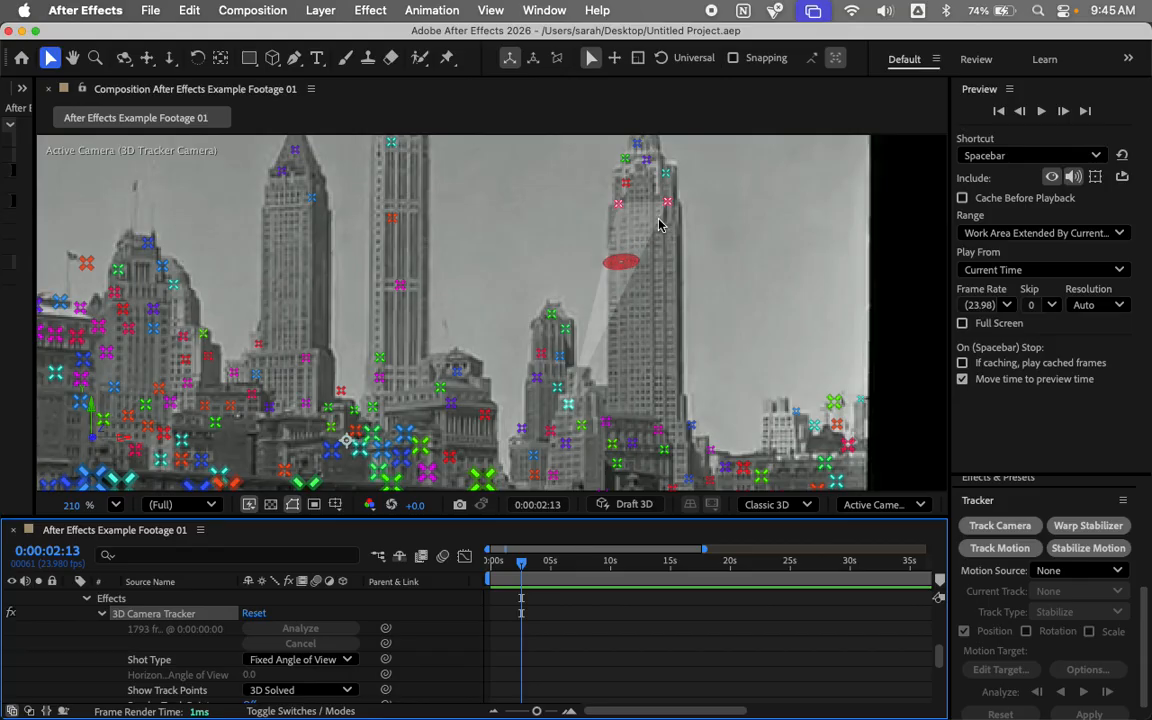
{"action": "left_click", "coordinate": [619, 206]}
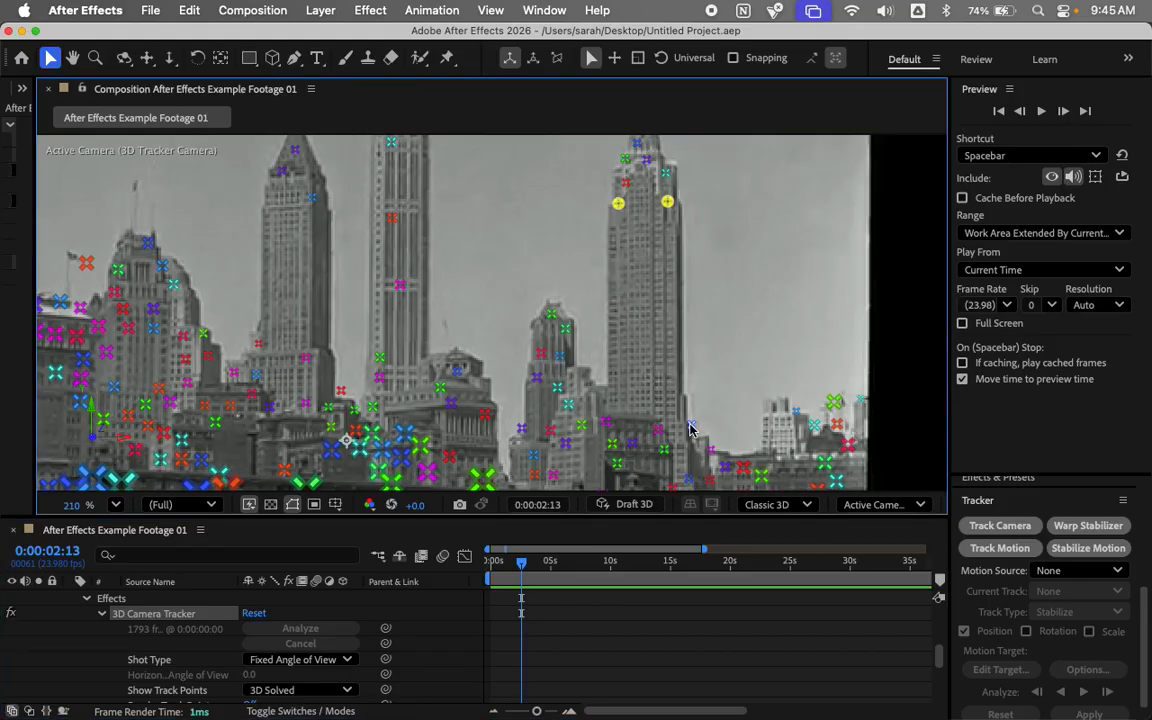
{"action": "left_click", "coordinate": [690, 426], "text": "shift"}
{"action": "left_click", "coordinate": [658, 430], "text": "shift"}
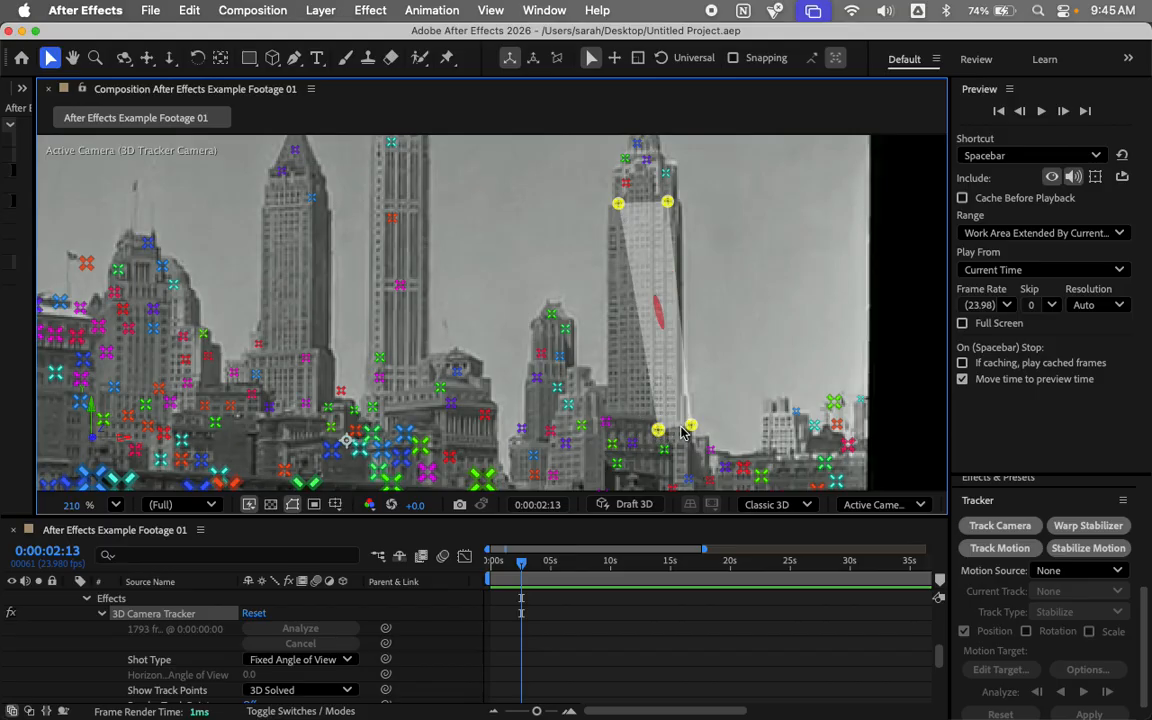
{"action": "left_click", "coordinate": [658, 430], "text": "shift"}
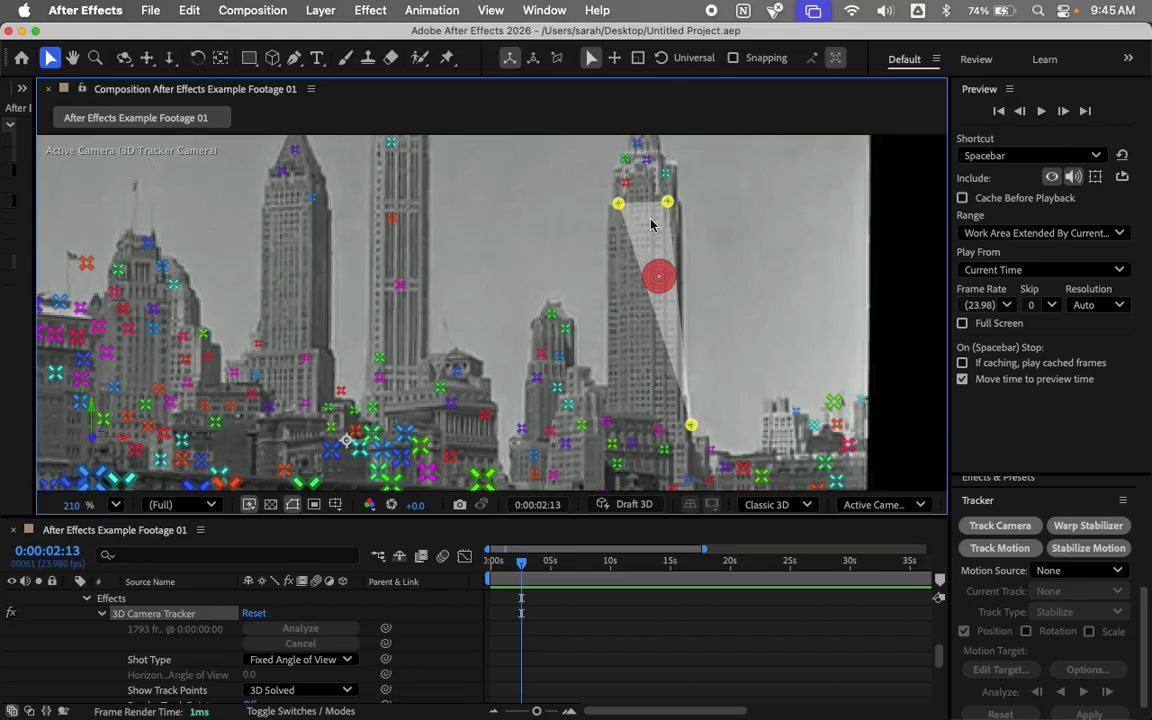
{"action": "left_click", "coordinate": [626, 182], "text": "shift"}
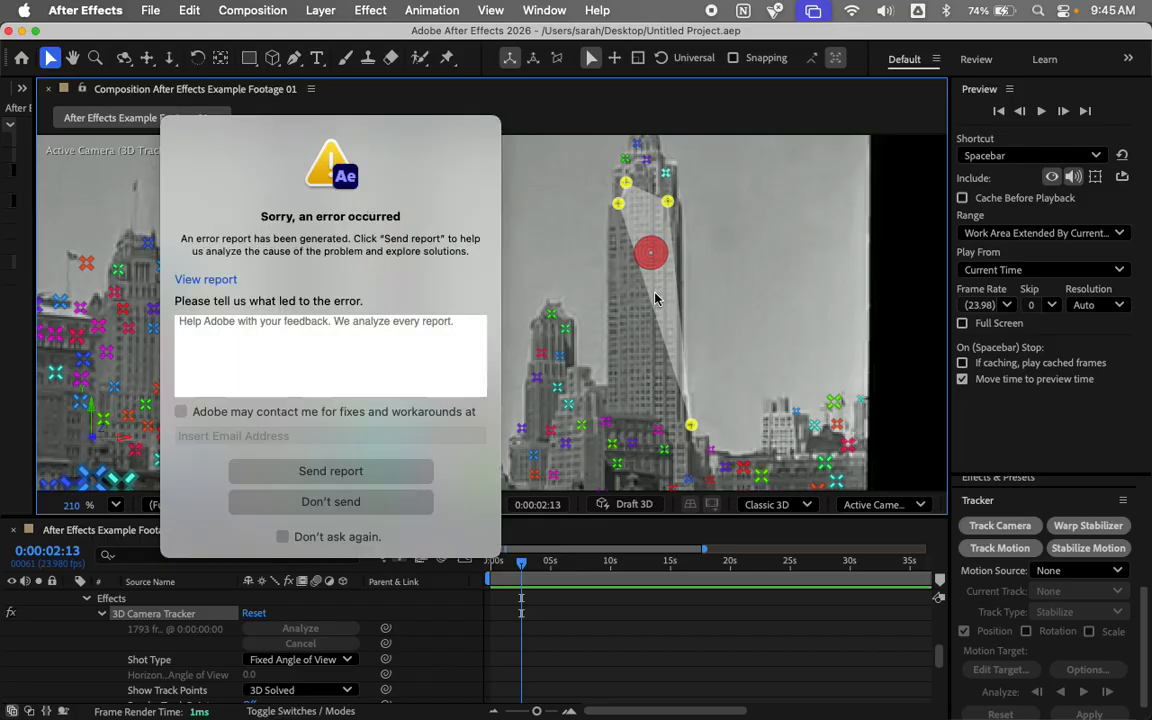
Step: Decline to send the error report, relaunch After Effects and continue past the crash repair options with a normal session
{"action": "left_click", "coordinate": [374, 508]}
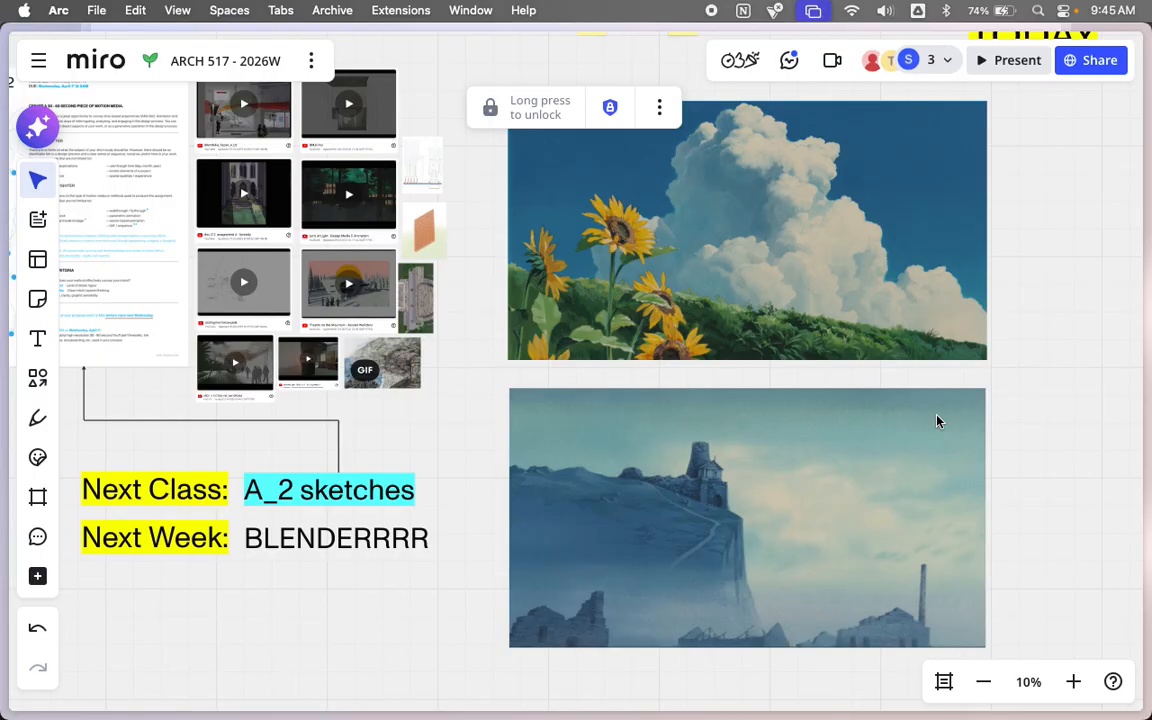
{"action": "mouse_move", "coordinate": [887, 714]}
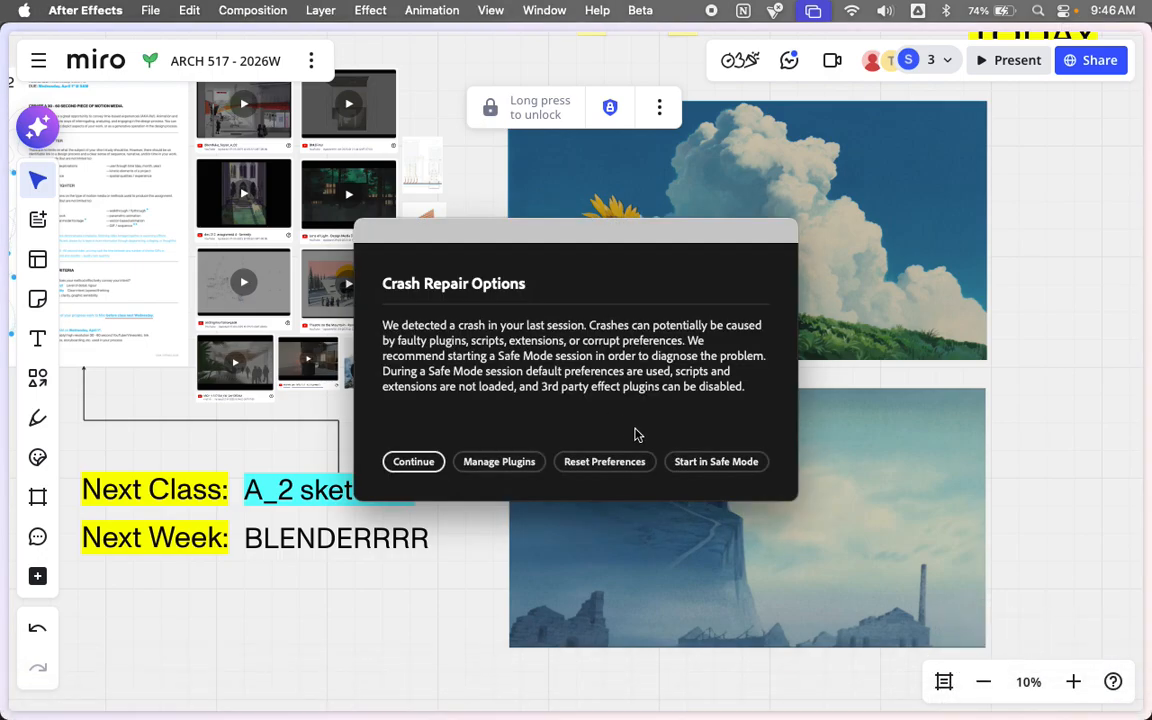
{"action": "left_click", "coordinate": [410, 460]}
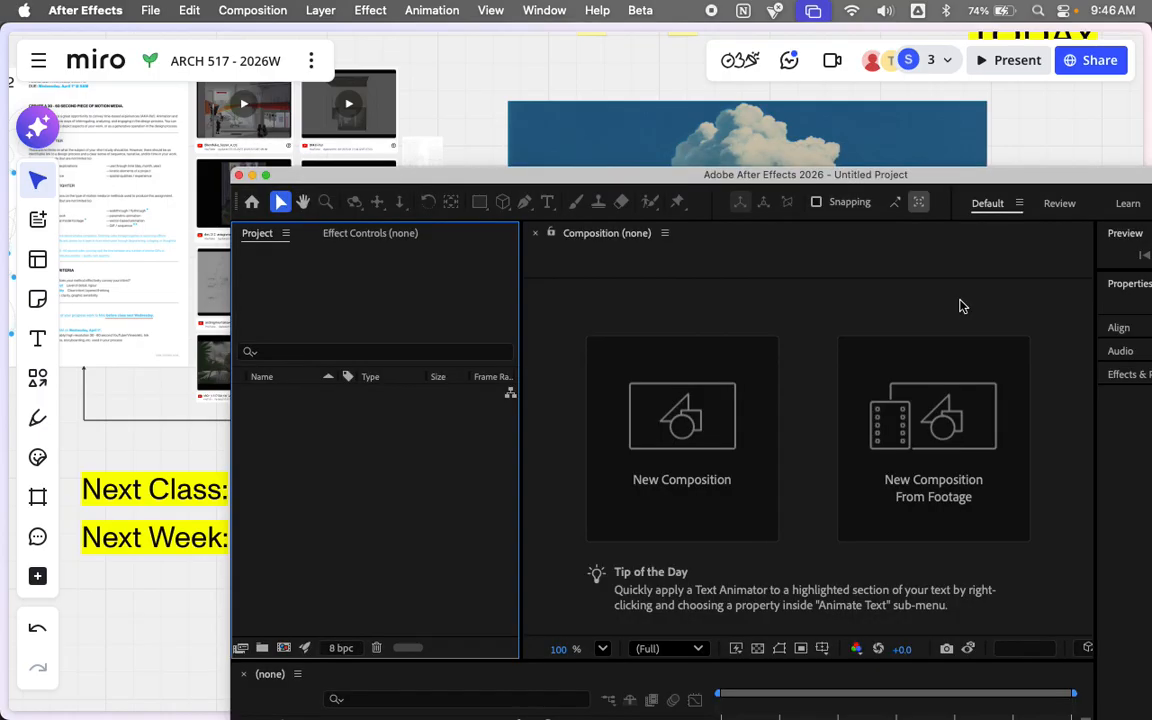
{"action": "left_click", "coordinate": [968, 602]}
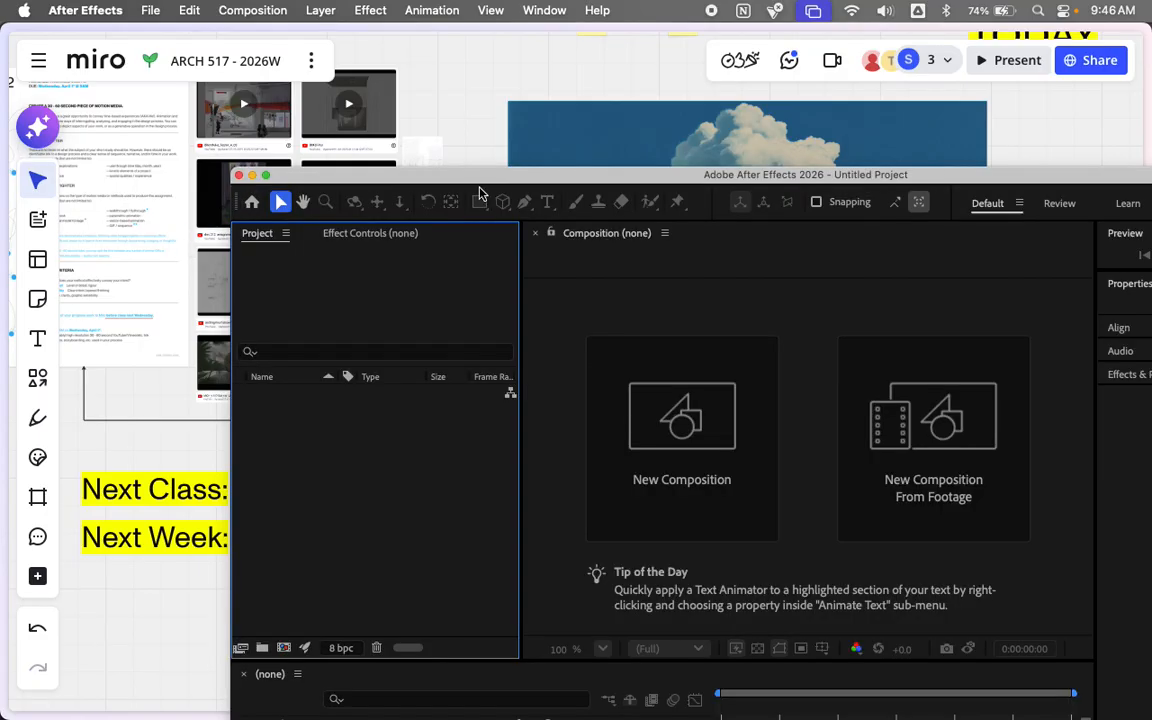
Step: Reopen the most recent project, Untitled Project.aep, and enlarge its window to fill the screen
{"action": "left_click", "coordinate": [150, 10]}
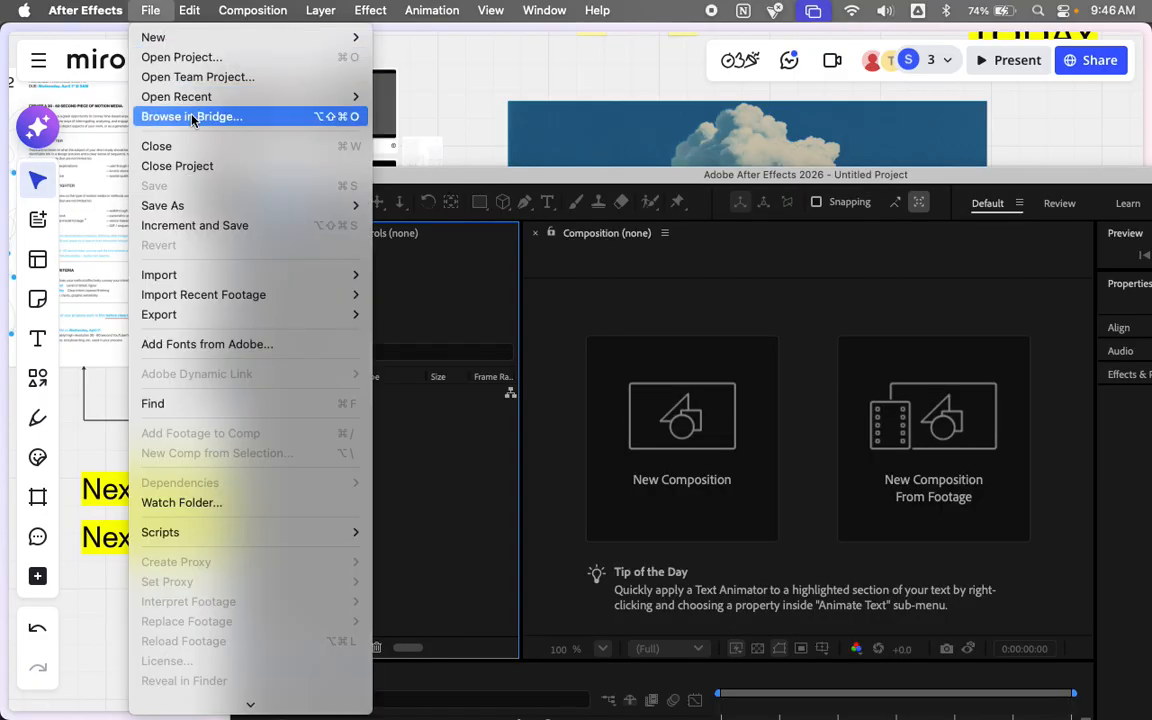
{"action": "mouse_move", "coordinate": [180, 97]}
{"action": "left_click", "coordinate": [440, 98]}
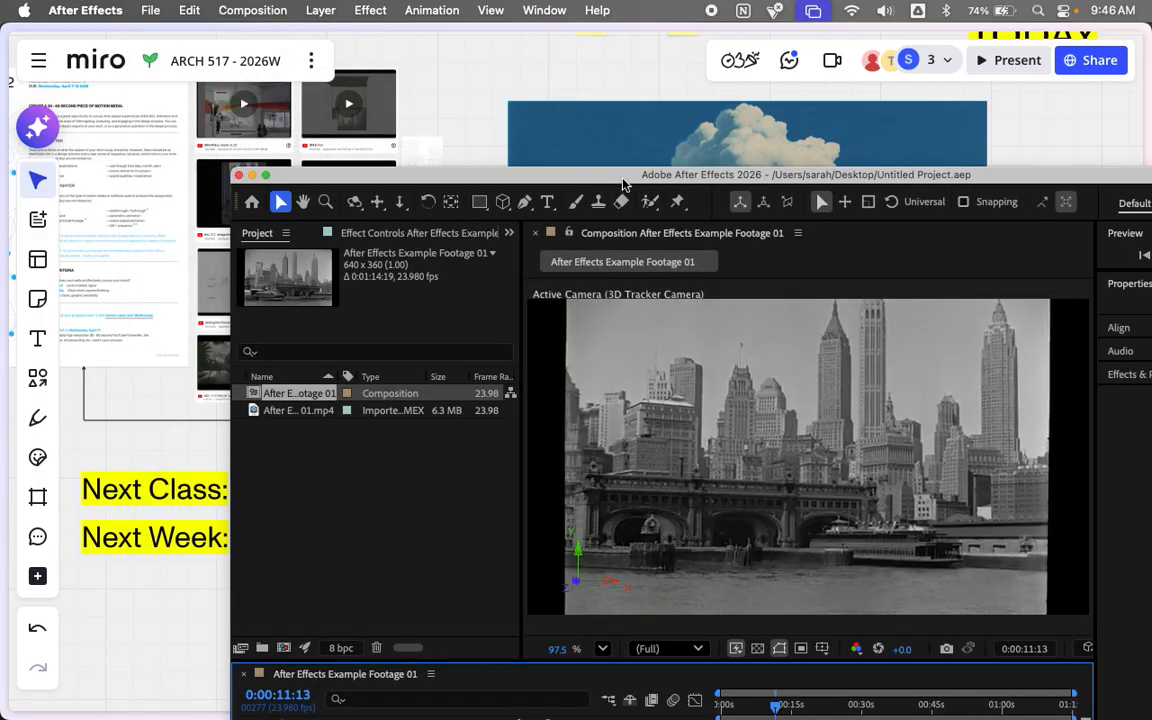
{"action": "double_click", "coordinate": [622, 177]}
Step: Move the time to 0:00:09:05 and select the footage layer's 3D Camera Tracker effect to show its track points
{"action": "left_click", "coordinate": [533, 562]}
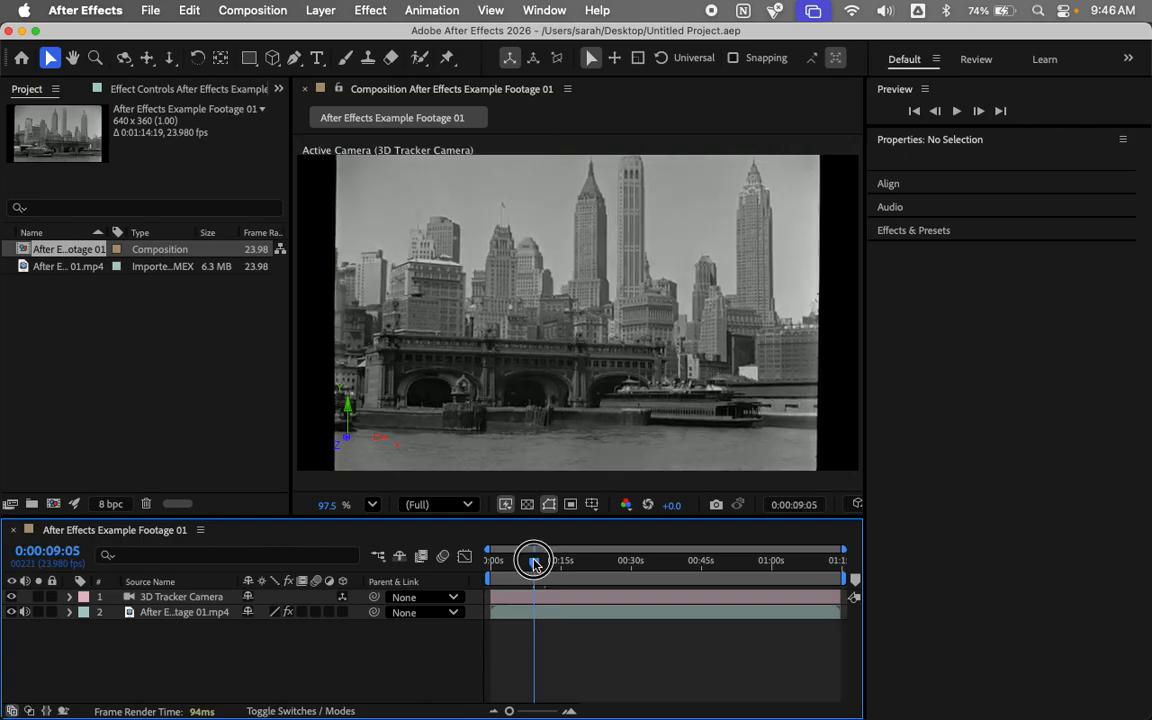
{"action": "left_click", "coordinate": [69, 612]}
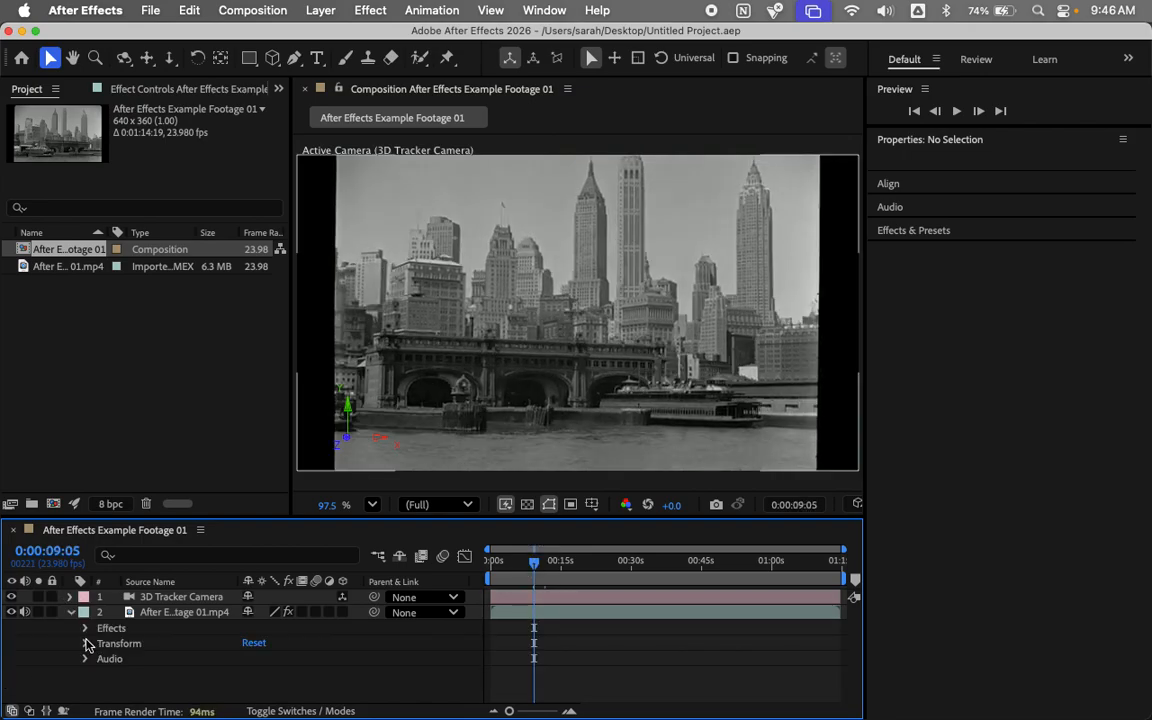
{"action": "left_click", "coordinate": [86, 643]}
{"action": "left_click", "coordinate": [85, 628]}
{"action": "left_click", "coordinate": [153, 643]}
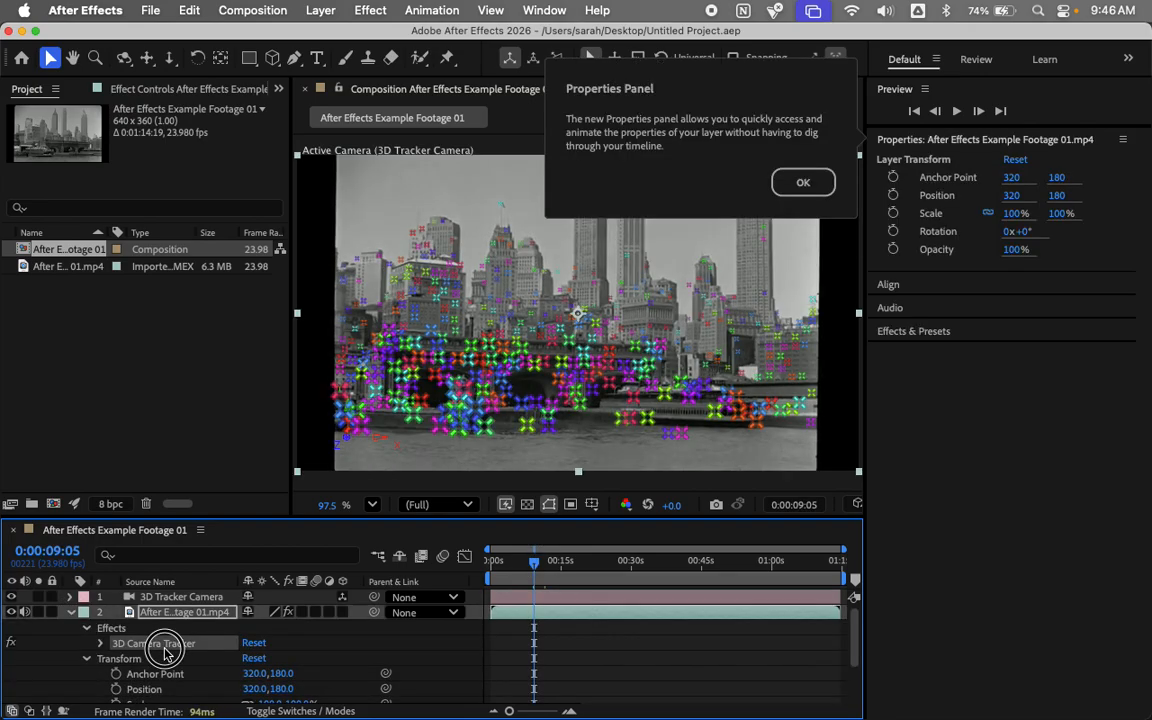
{"action": "left_click", "coordinate": [797, 184]}
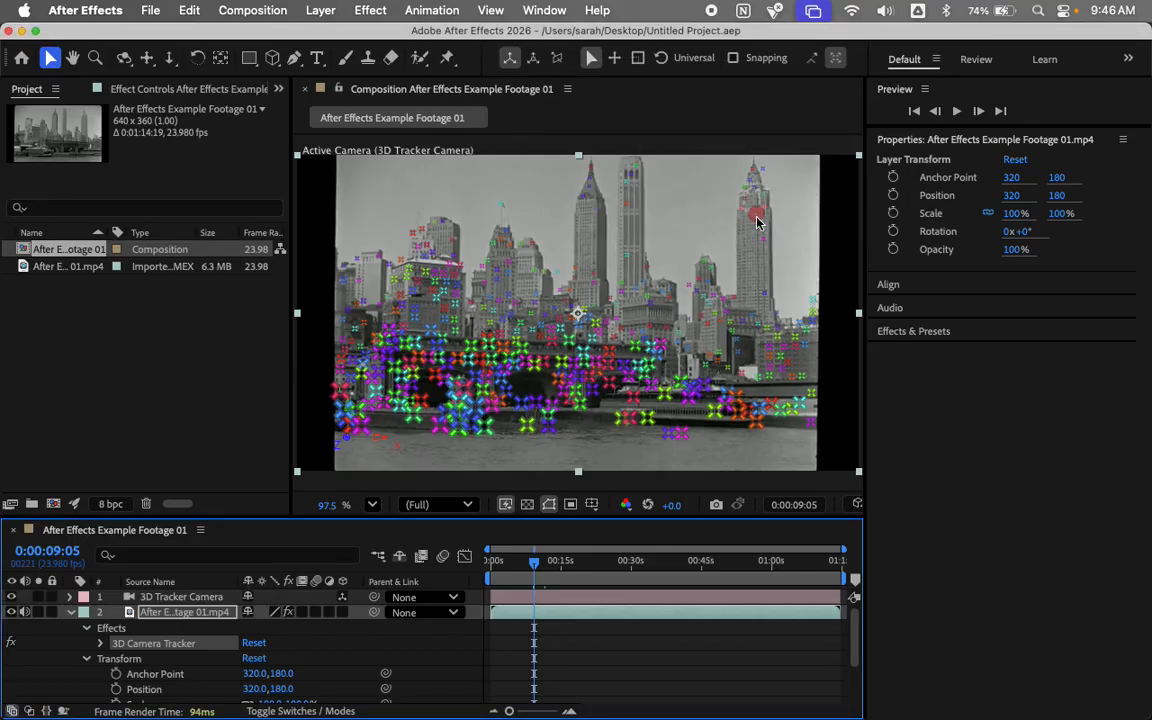
Step: Create a null from the track target on the upper facade of the tall tower
{"action": "scroll", "coordinate": [760, 220], "scroll_direction": "up", "scroll_amount": 5}
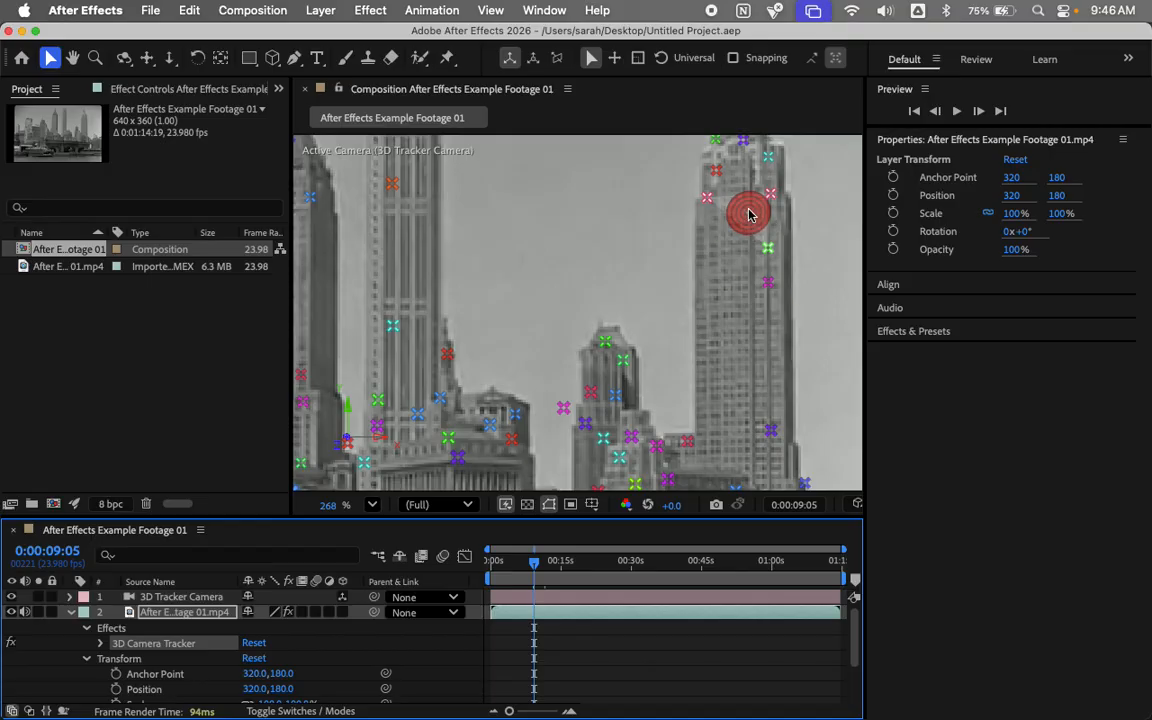
{"action": "right_click", "coordinate": [750, 214]}
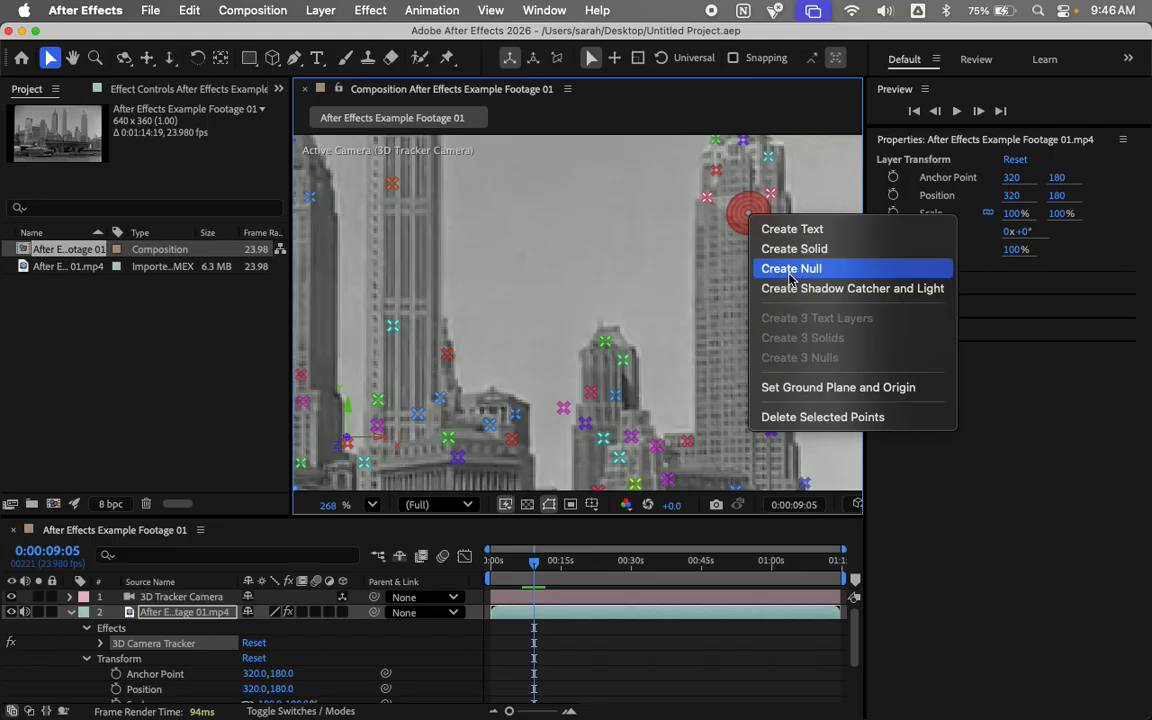
{"action": "left_click", "coordinate": [843, 270]}
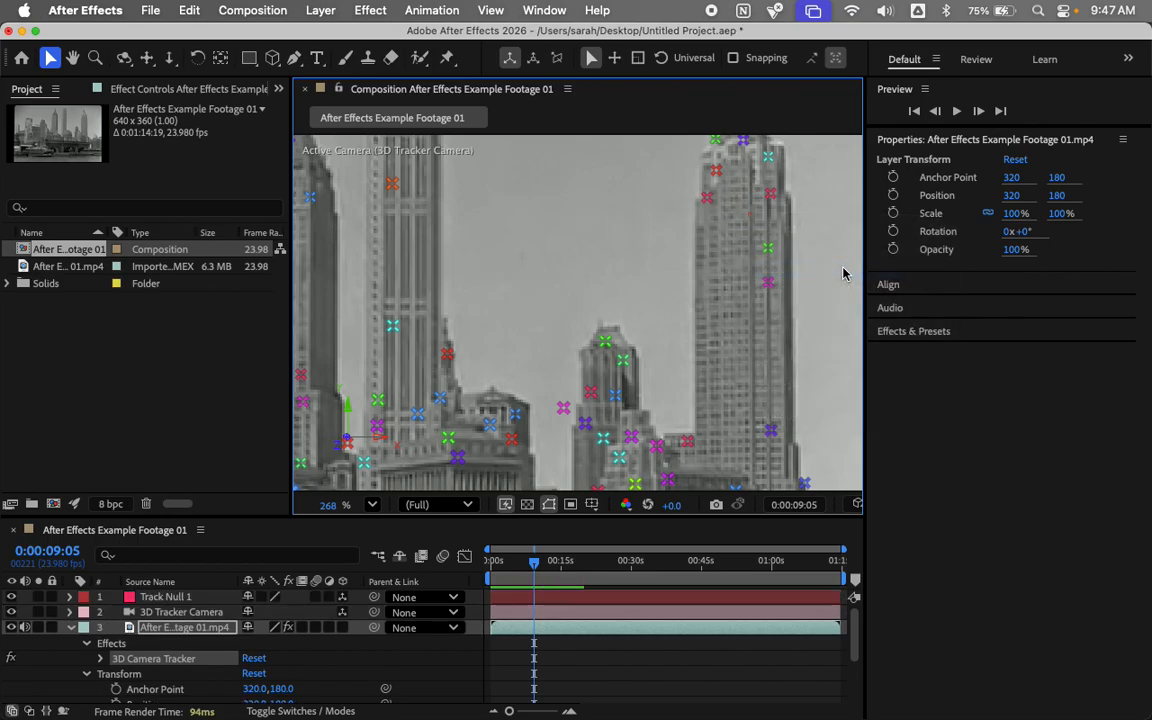
Step: Select the Track Null 1 layer and look over its property groups, leaving the layer collapsed
{"action": "left_click", "coordinate": [69, 597]}
{"action": "left_click", "coordinate": [69, 597]}
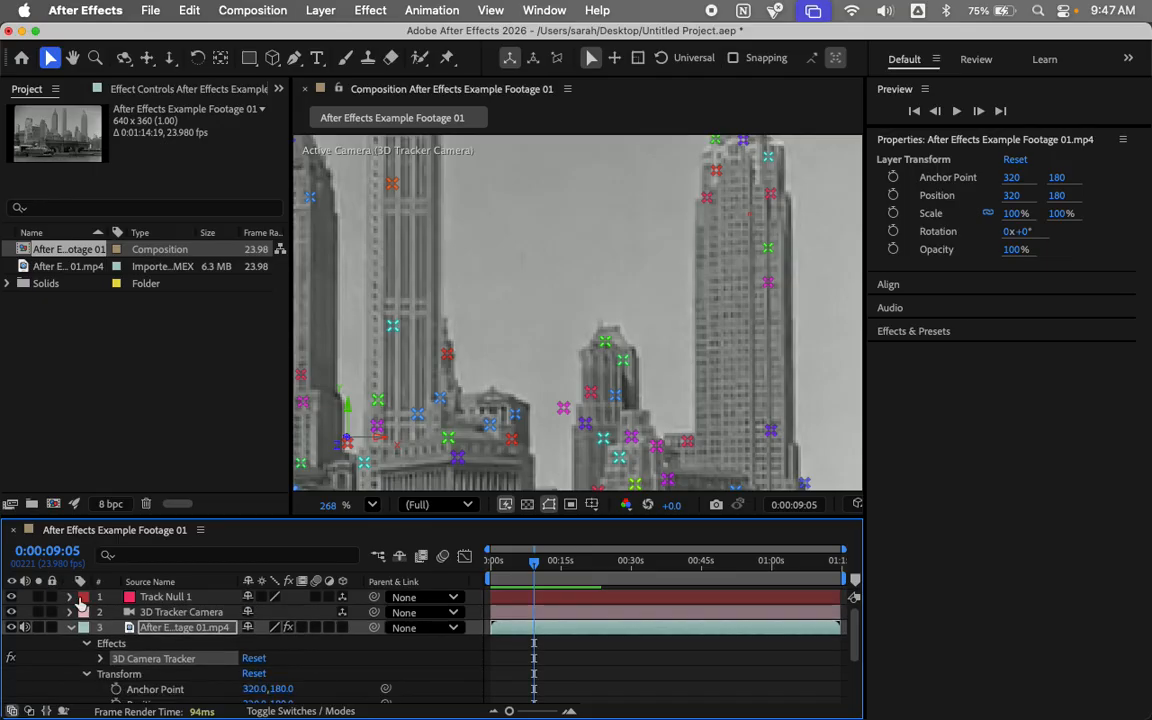
{"action": "left_click", "coordinate": [145, 597]}
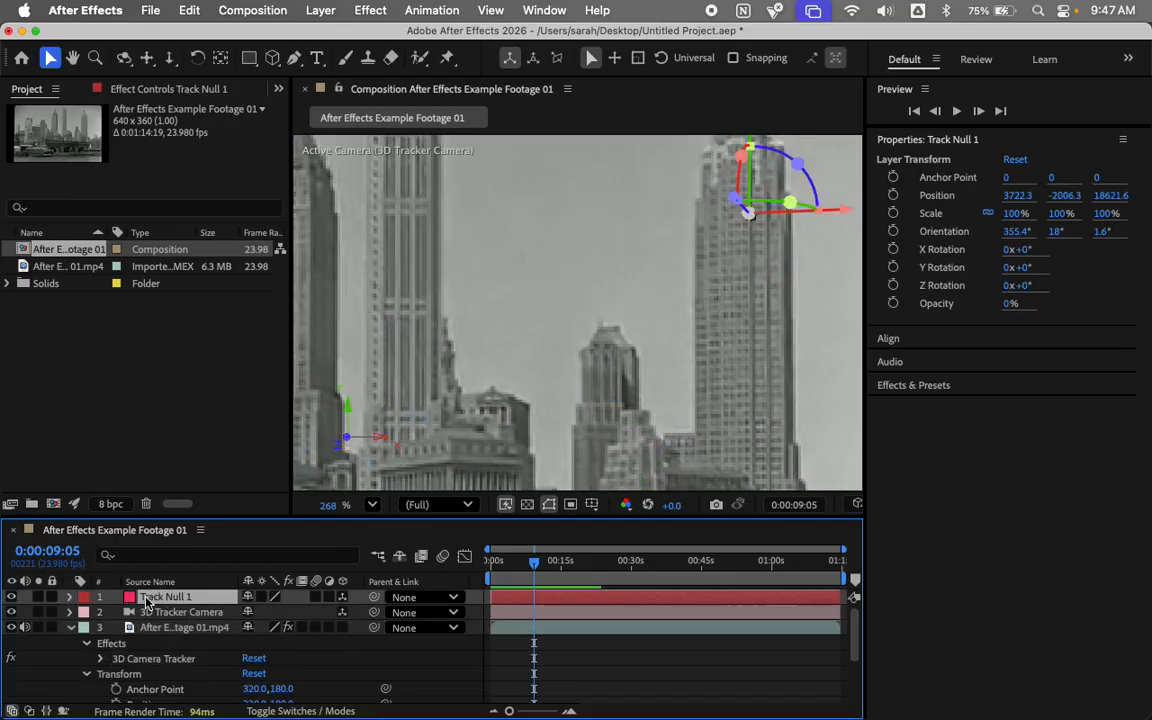
{"action": "left_click", "coordinate": [69, 597]}
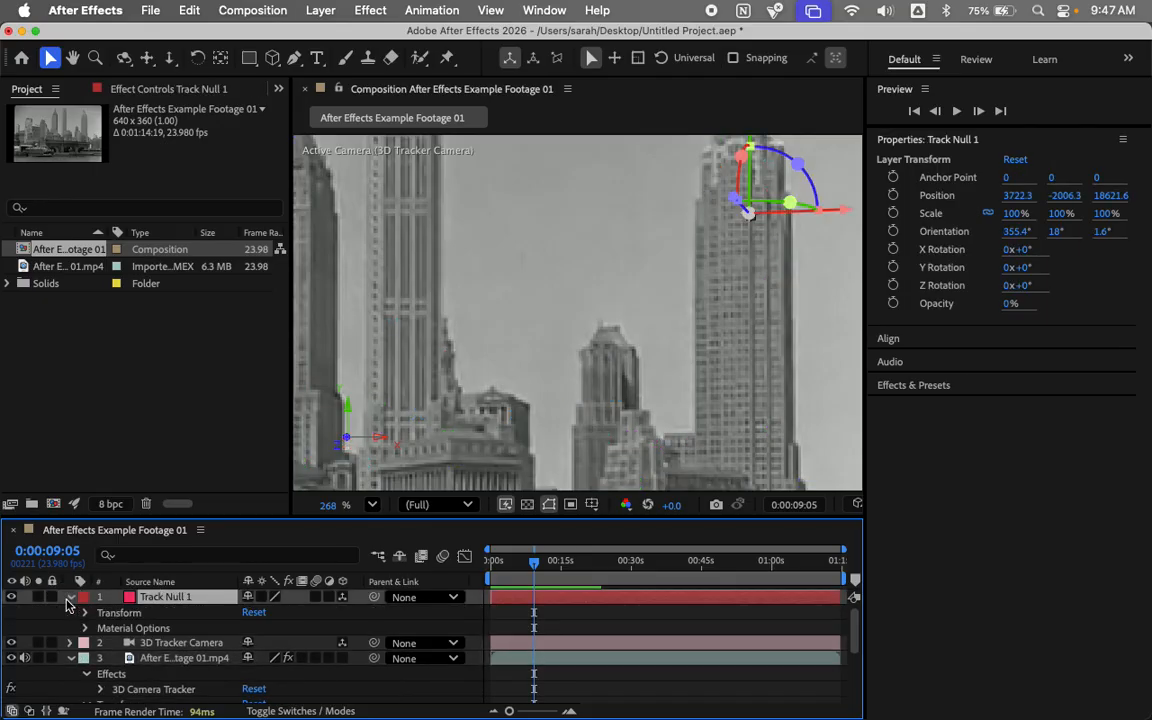
{"action": "left_click", "coordinate": [69, 597]}
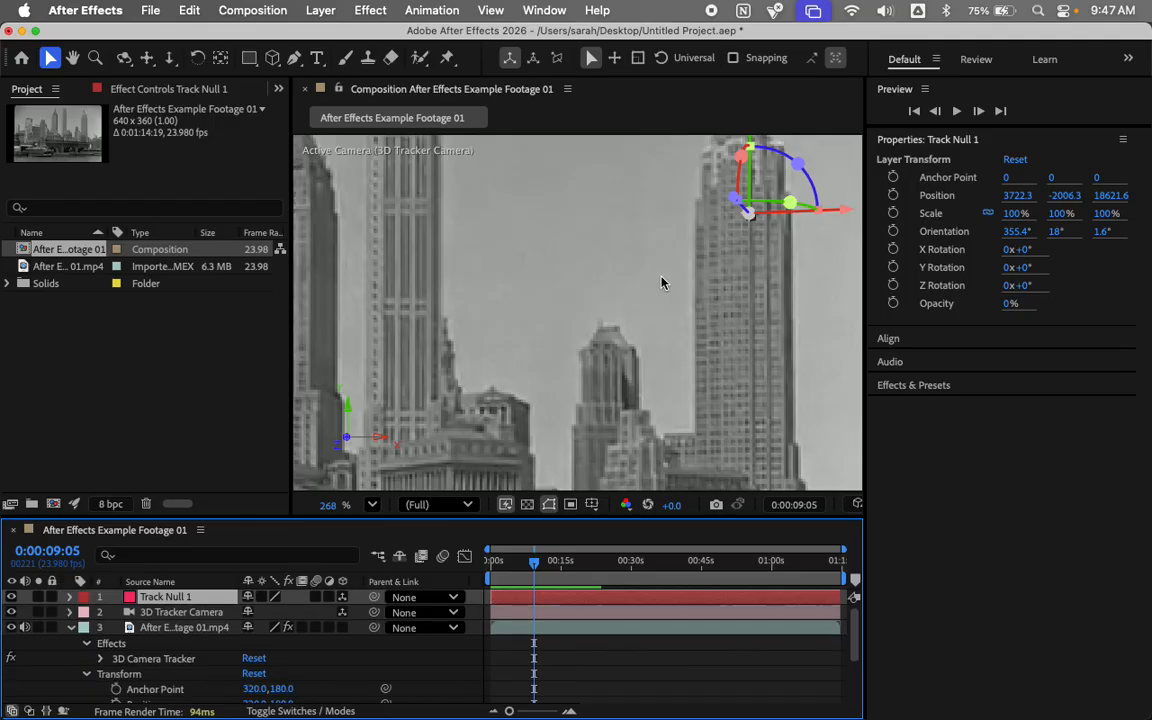
Step: Scrub to 0:00:26:17 to check the null against the tower, and shift it along its X axis to about 3561.8, -2006.9, 18674
{"action": "scroll", "coordinate": [660, 283], "scroll_direction": "down", "scroll_amount": 5}
{"action": "scroll", "coordinate": [660, 283], "scroll_direction": "up", "scroll_amount": 5}
{"action": "scroll", "coordinate": [660, 283], "scroll_direction": "down", "scroll_amount": 3}
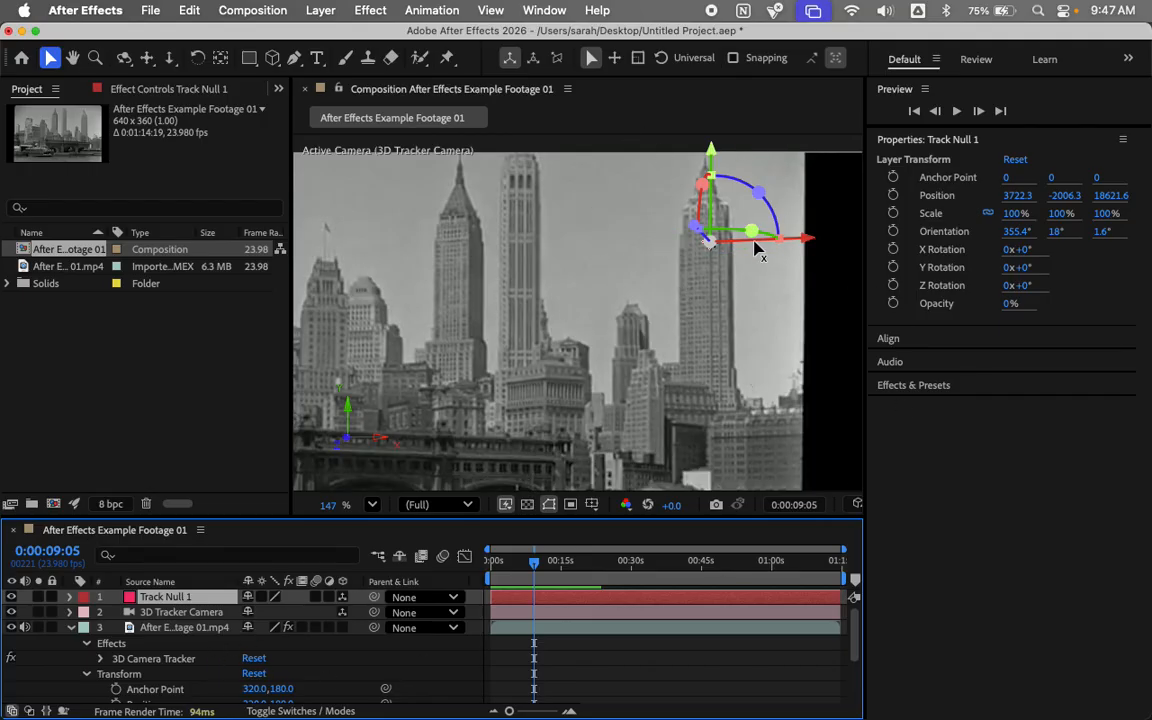
{"action": "left_click_drag", "start_coordinate": [537, 566], "coordinate": [619, 598]}
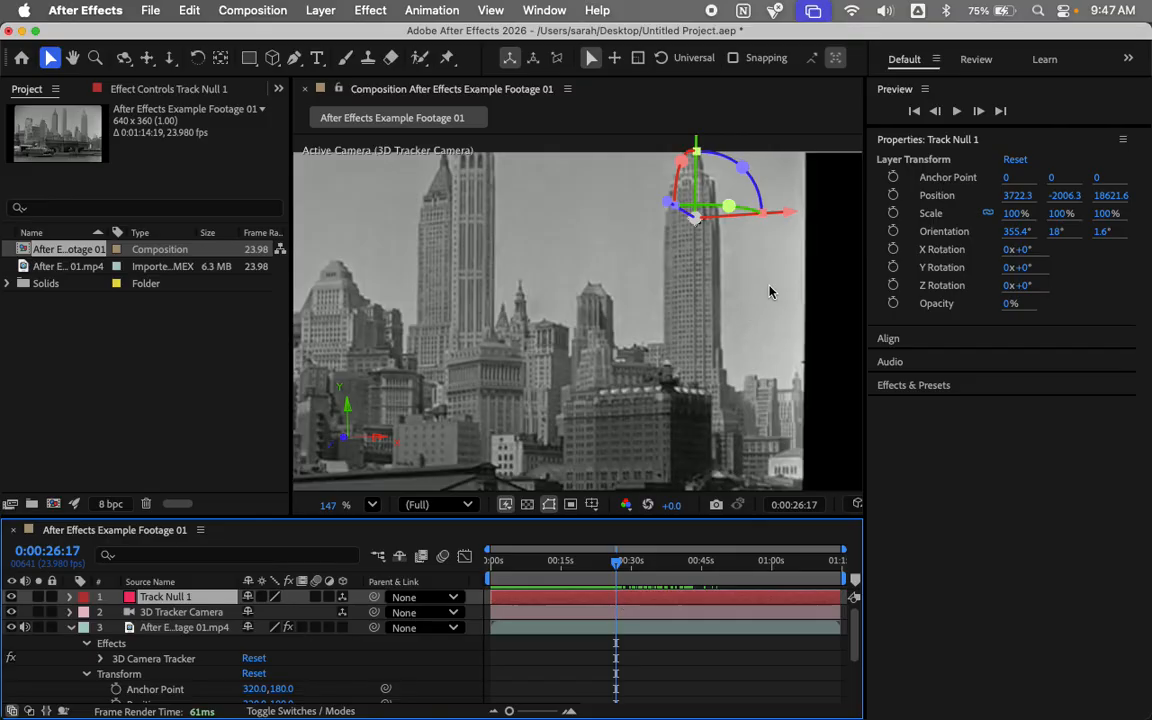
{"action": "mouse_move", "coordinate": [791, 226]}
{"action": "left_mouse_down"}
{"action": "mouse_move", "coordinate": [740, 239]}
{"action": "mouse_move", "coordinate": [772, 218]}
{"action": "mouse_move", "coordinate": [772, 228]}
{"action": "left_mouse_up"}
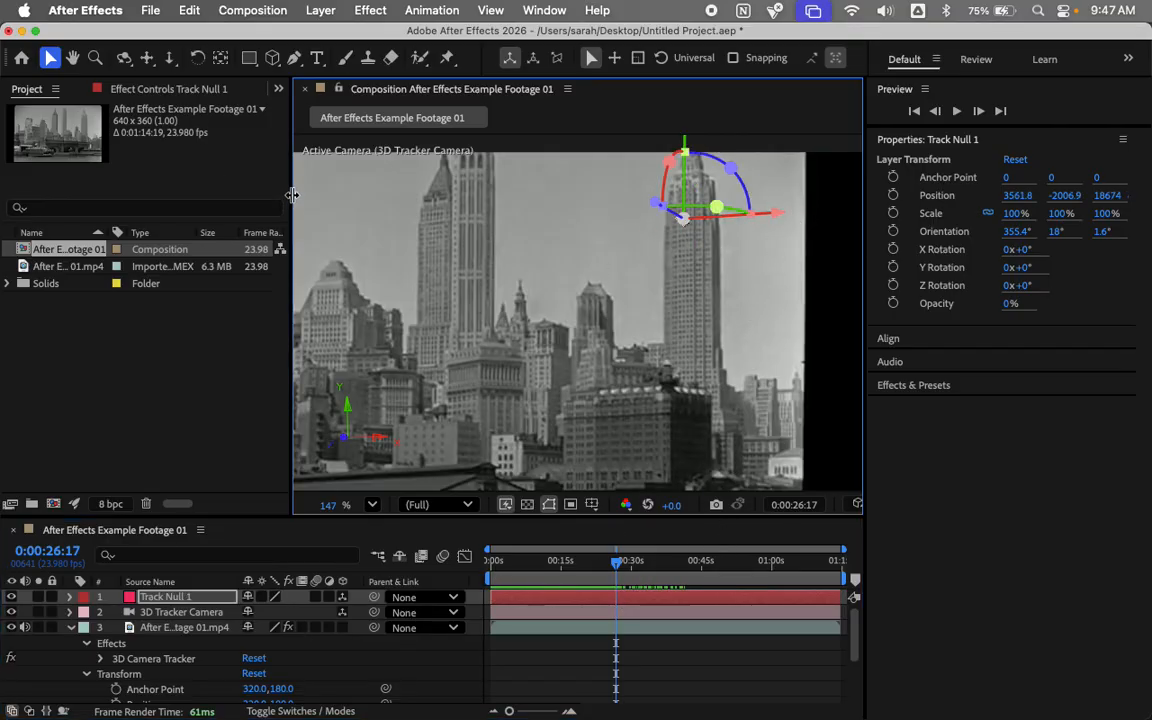
Step: Widen the composition viewer and switch it to the Top view, showing the tracker camera from far above
{"action": "left_click_drag", "start_coordinate": [291, 193], "coordinate": [55, 200]}
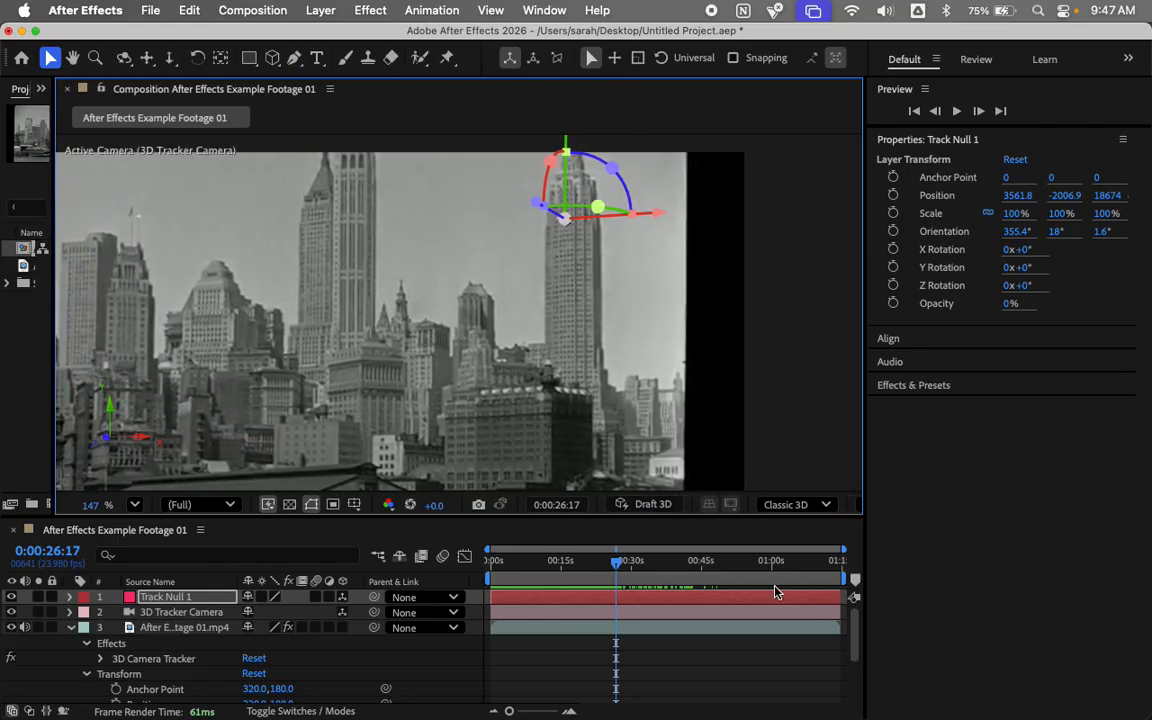
{"action": "left_click", "coordinate": [827, 503]}
{"action": "left_click", "coordinate": [815, 481]}
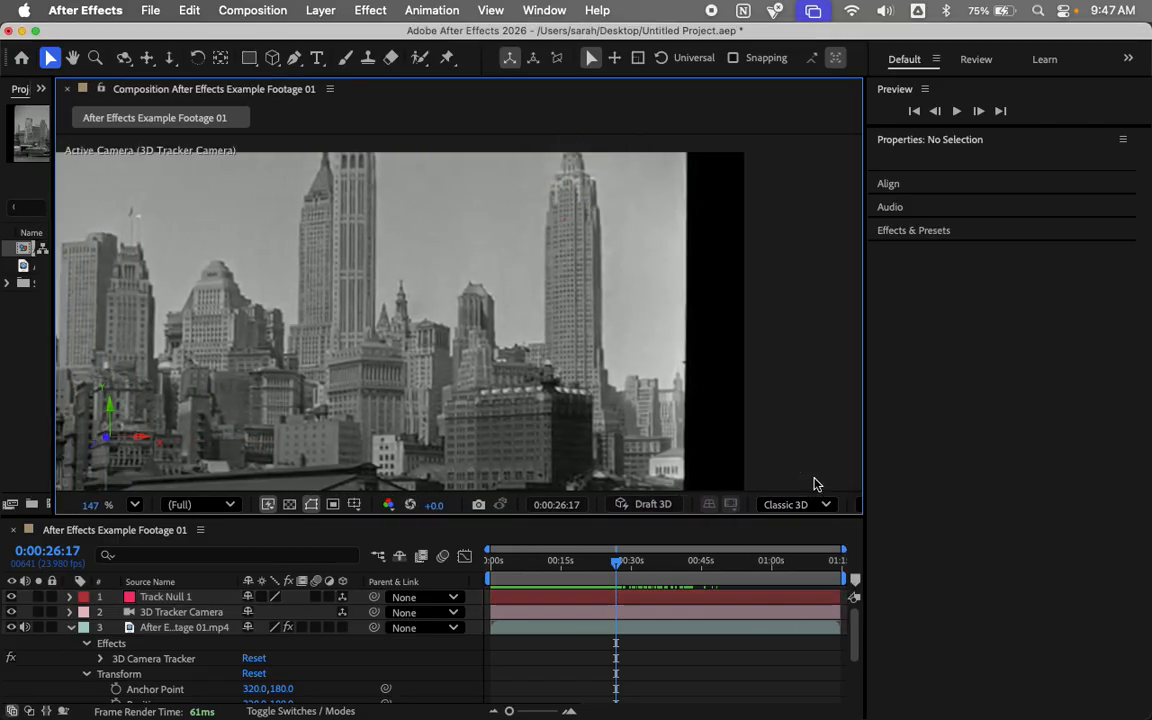
{"action": "left_click_drag", "start_coordinate": [865, 429], "coordinate": [1008, 470]}
{"action": "left_click", "coordinate": [940, 505]}
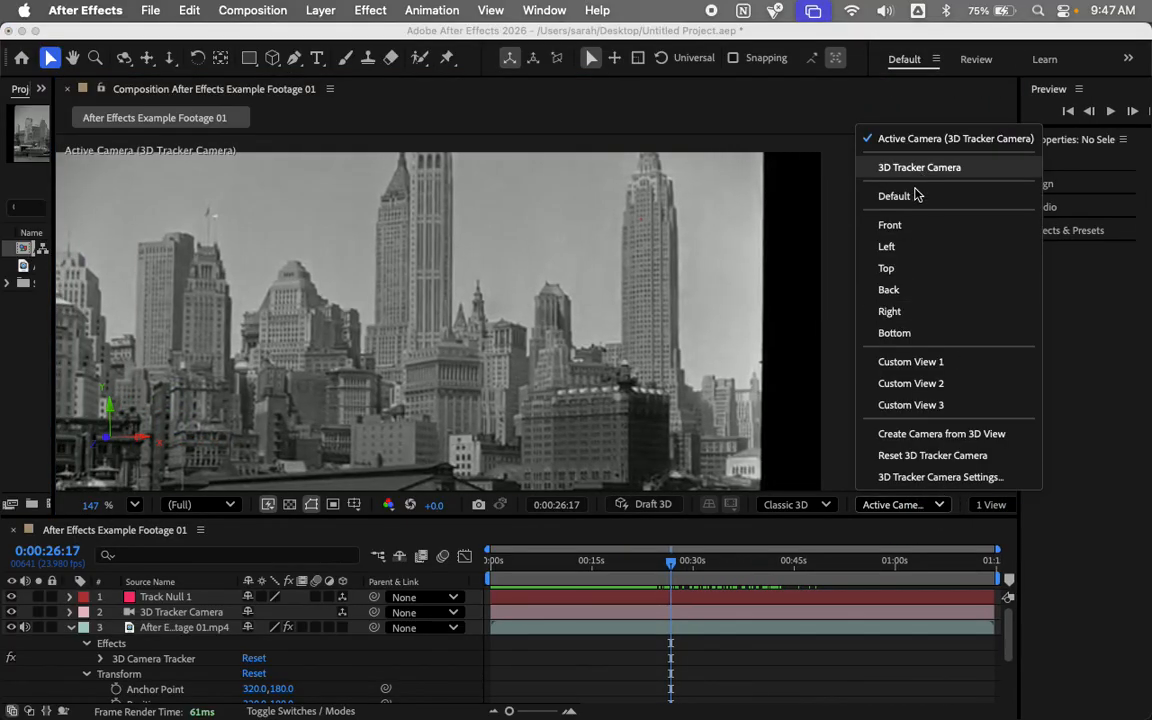
{"action": "left_click", "coordinate": [892, 268]}
{"action": "scroll", "coordinate": [433, 351], "scroll_direction": "down", "scroll_amount": 10}
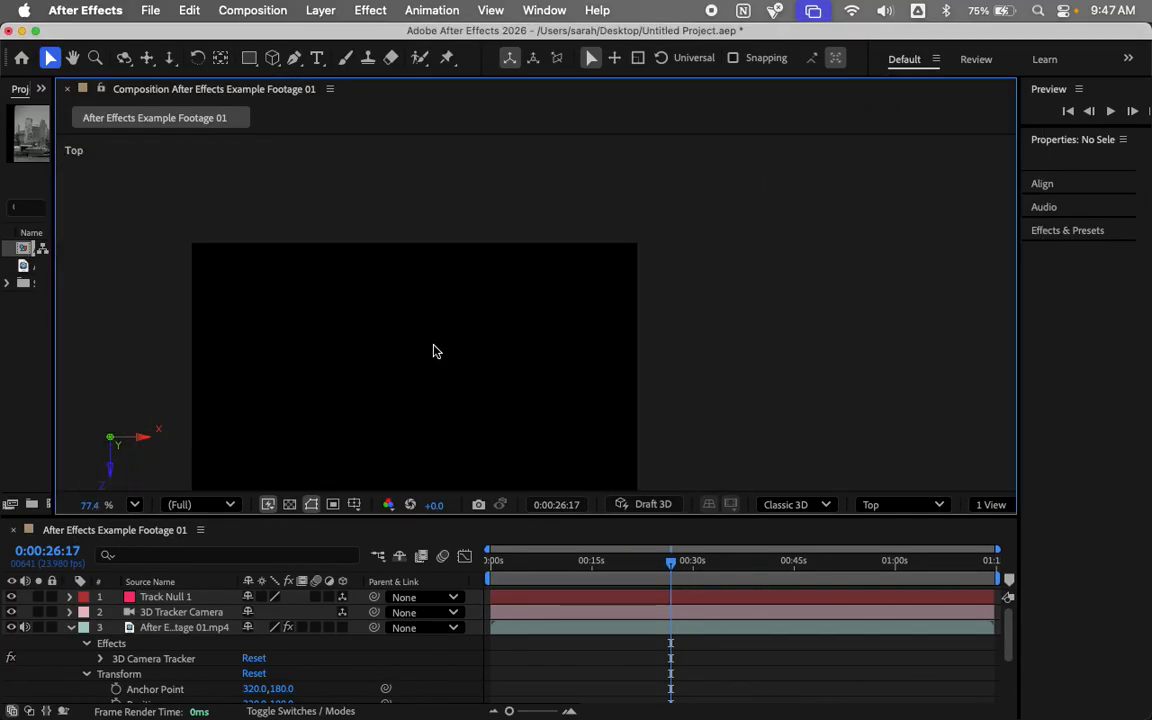
{"action": "scroll", "coordinate": [433, 351], "scroll_direction": "down", "scroll_amount": 4}
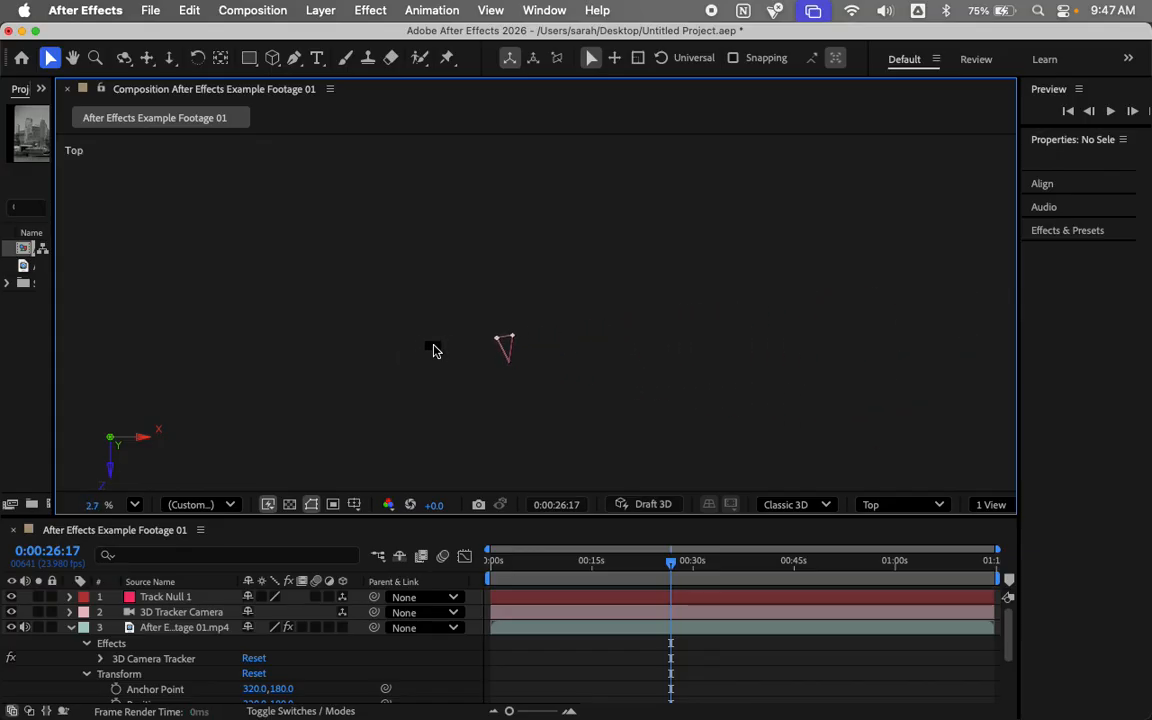
Step: Select the Track Null 1 layer and compare its position with the tracker camera in the Top view
{"action": "scroll", "coordinate": [541, 335], "scroll_direction": "up", "scroll_amount": 5}
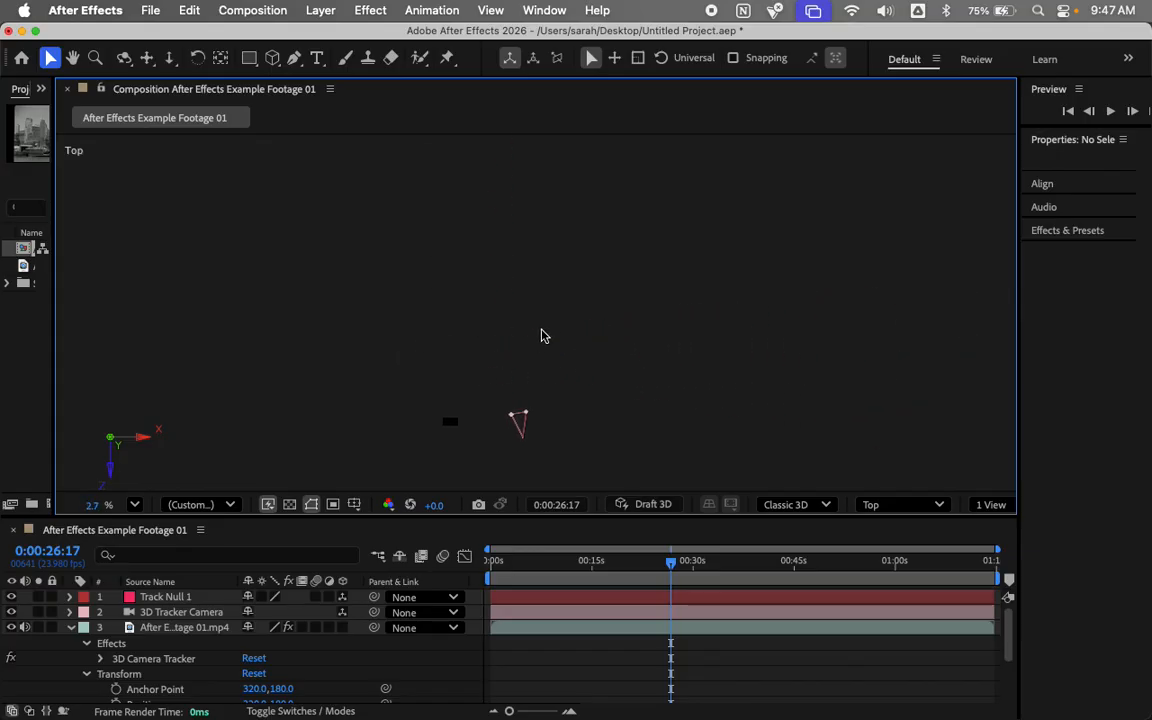
{"action": "left_click", "coordinate": [160, 597]}
{"action": "scroll", "coordinate": [357, 369], "scroll_direction": "down", "scroll_amount": 2}
{"action": "scroll", "coordinate": [357, 369], "scroll_direction": "down", "scroll_amount": 2}
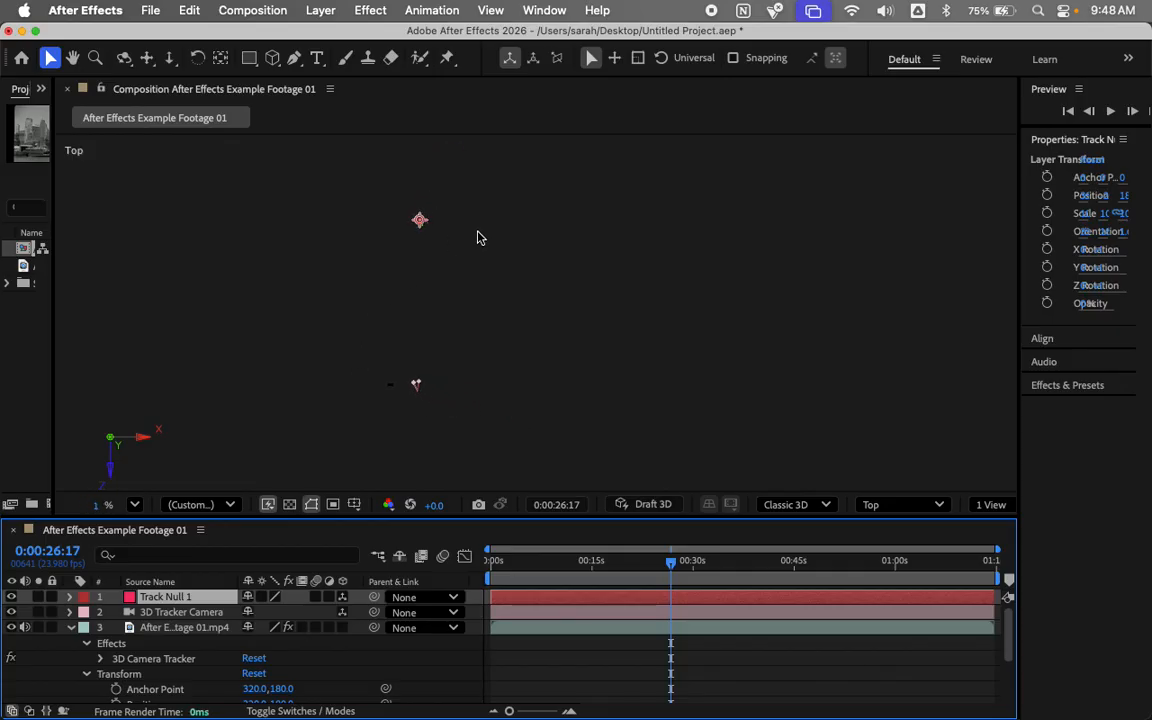
{"action": "scroll", "coordinate": [381, 270], "scroll_direction": "up", "scroll_amount": 3}
{"action": "scroll", "coordinate": [381, 270], "scroll_direction": "down", "scroll_amount": 2}
{"action": "scroll", "coordinate": [444, 424], "scroll_direction": "up", "scroll_amount": 2}
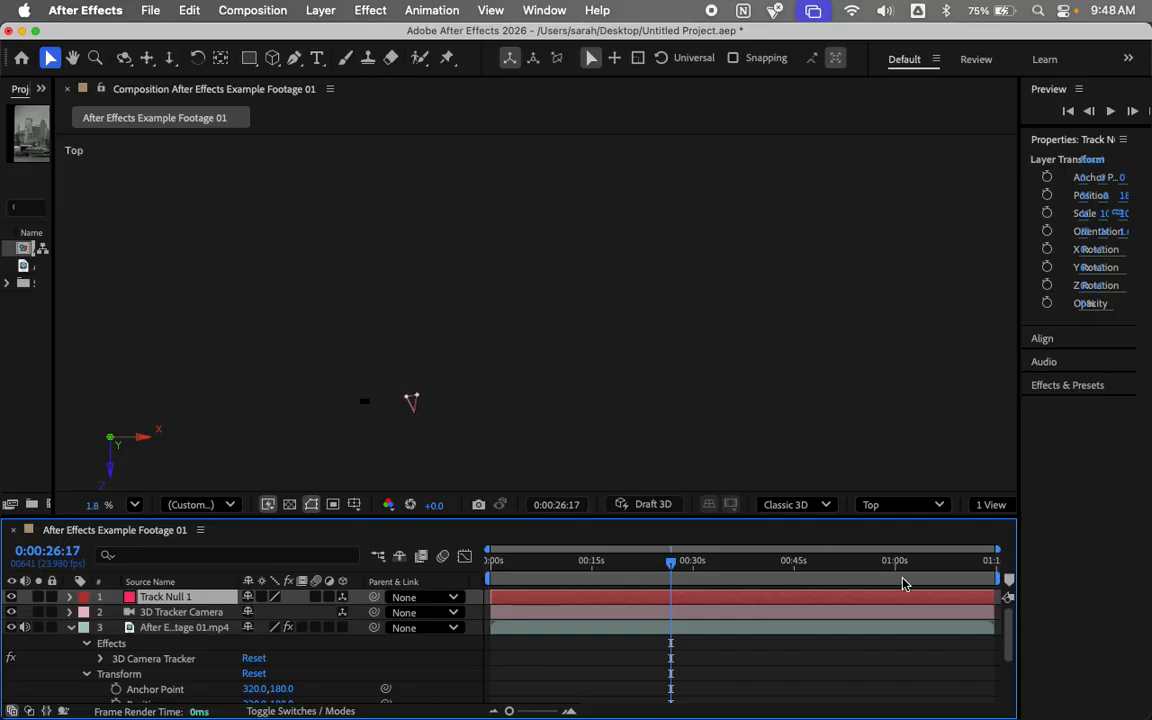
Step: Switch the viewer back to the Active Camera view and enlarge the skyline footage to 100%, leaving nothing selected
{"action": "left_click", "coordinate": [980, 505]}
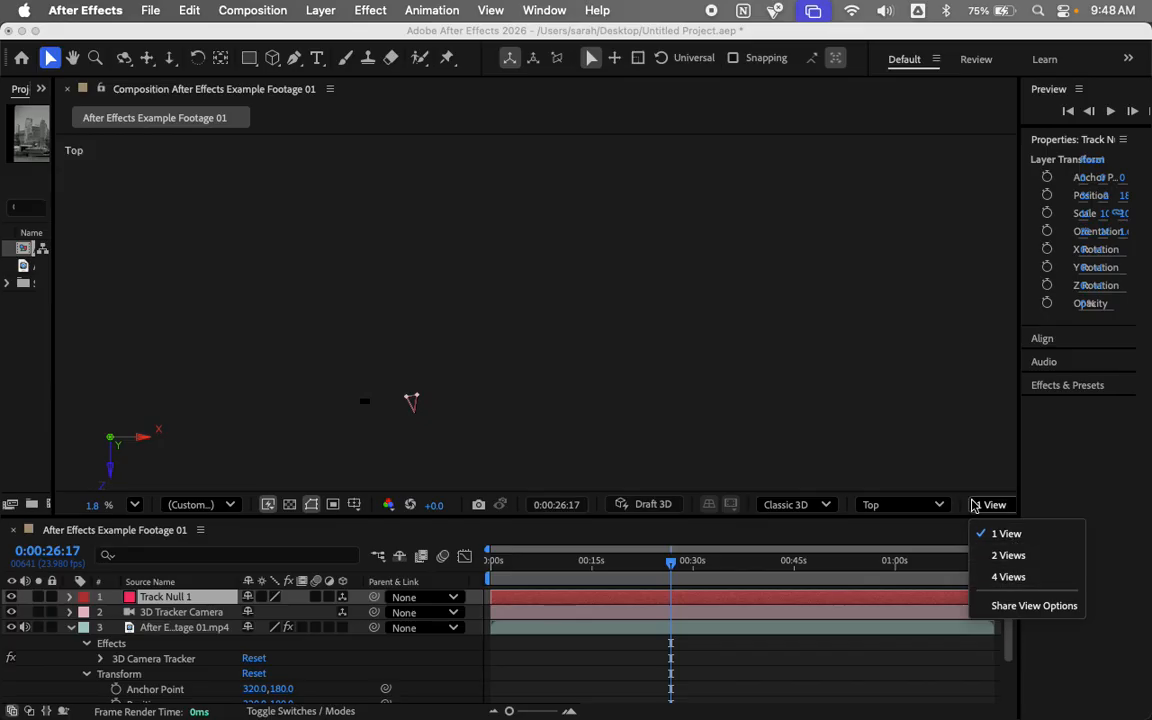
{"action": "left_click", "coordinate": [910, 505]}
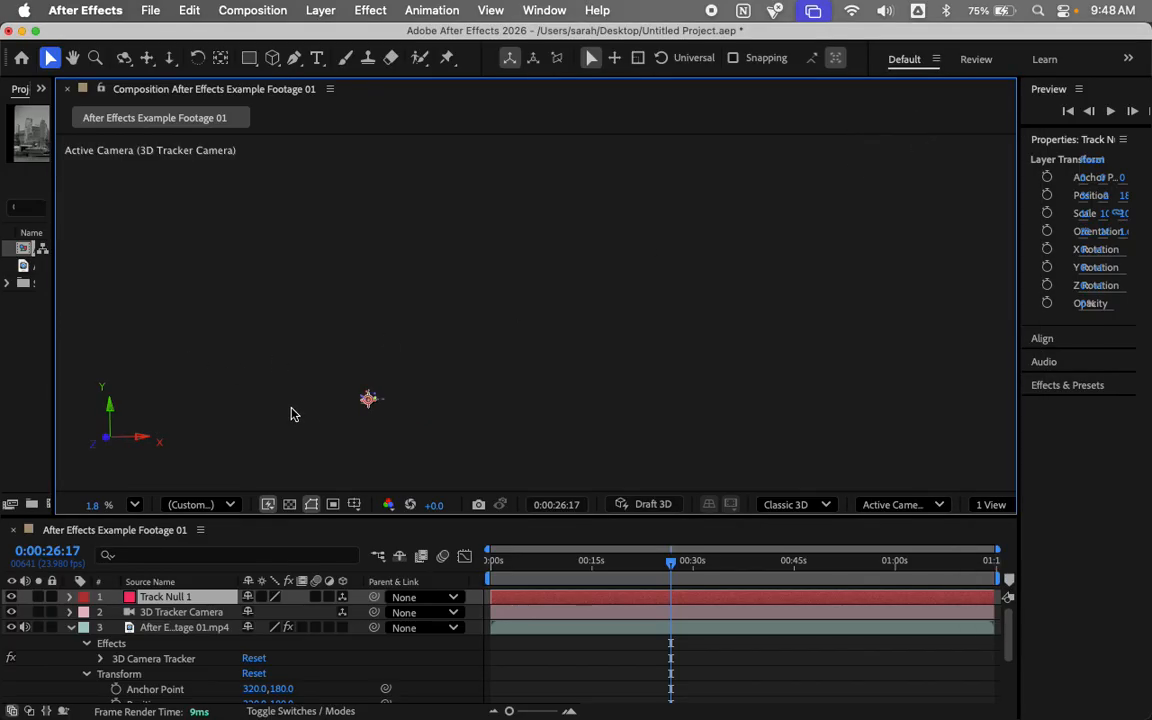
{"action": "scroll", "coordinate": [371, 438], "scroll_direction": "up", "scroll_amount": 3}
{"action": "scroll", "coordinate": [370, 438], "scroll_direction": "up", "scroll_amount": 4}
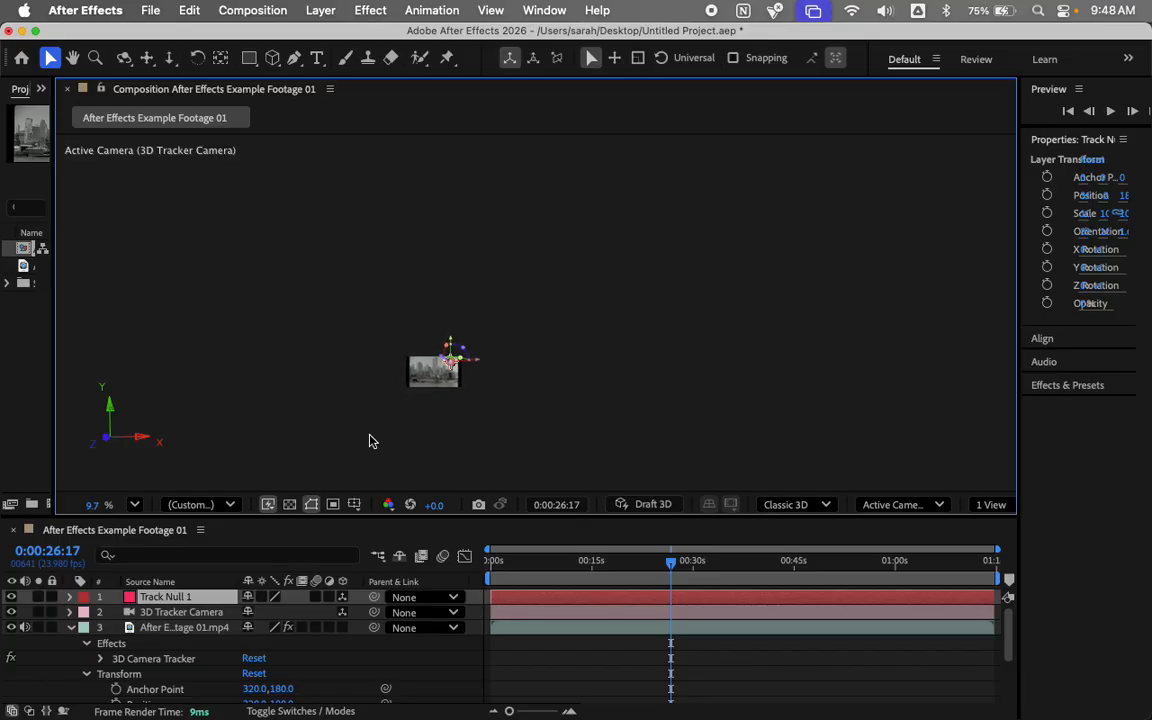
{"action": "scroll", "coordinate": [463, 379], "scroll_direction": "up", "scroll_amount": 5}
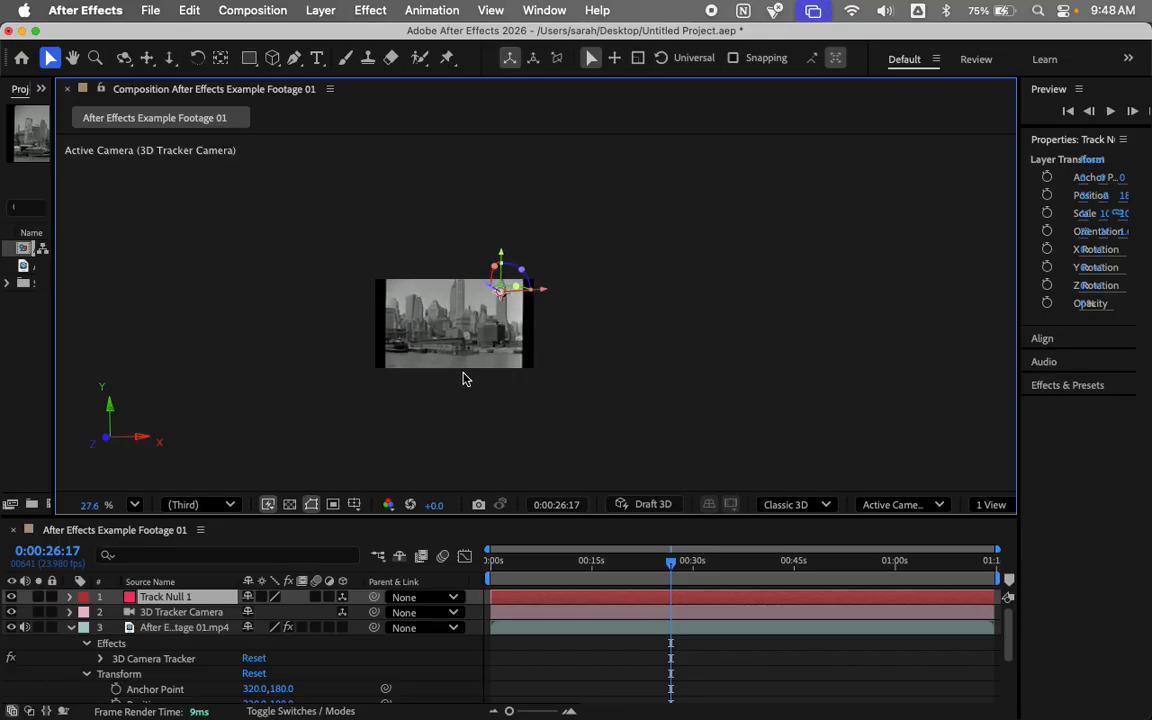
{"action": "scroll", "coordinate": [491, 296], "scroll_direction": "up", "scroll_amount": 4}
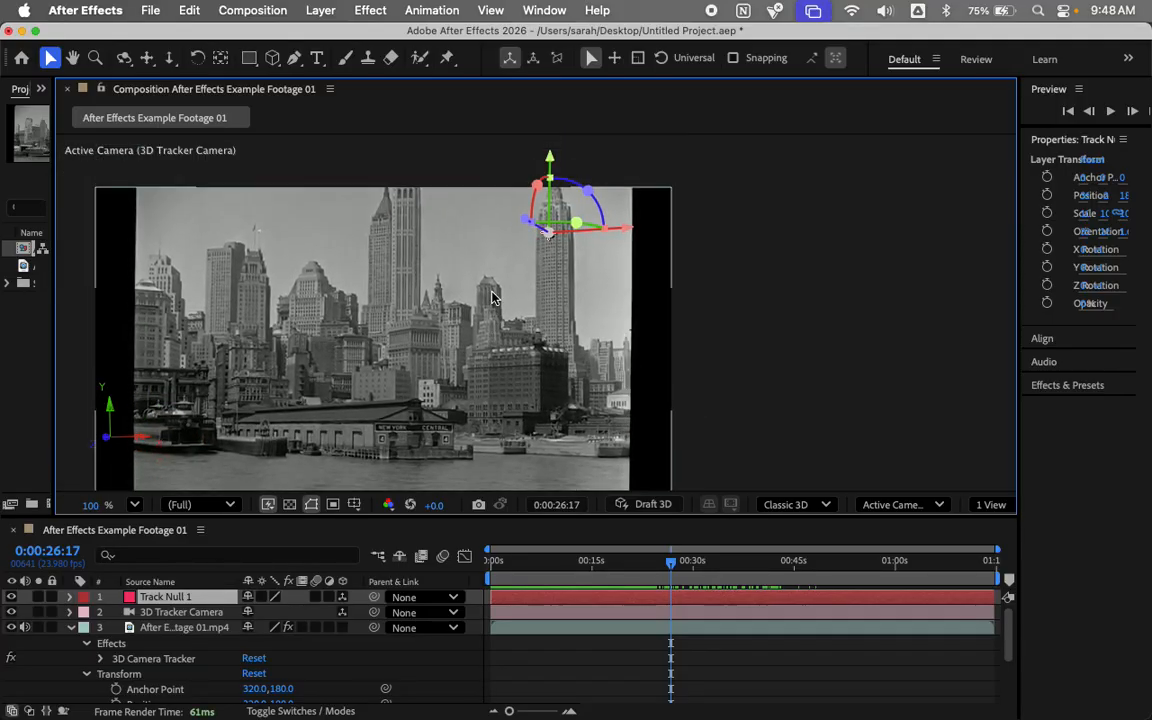
{"action": "left_click", "coordinate": [931, 275]}
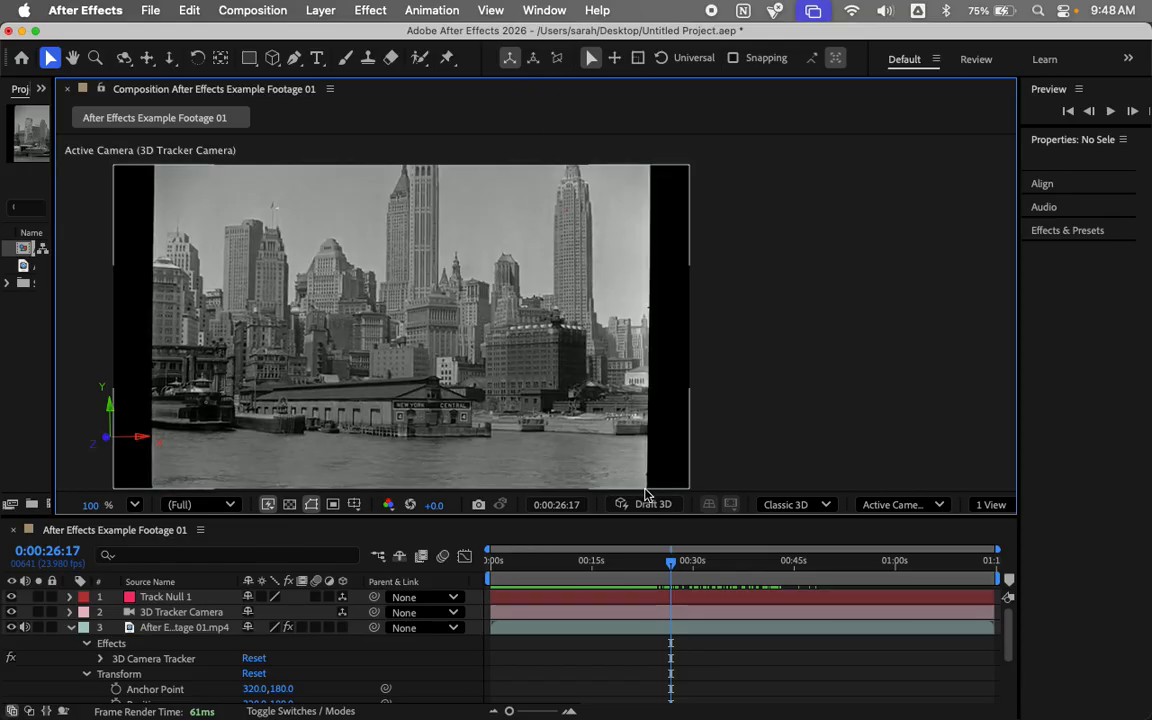
Step: Create a text layer above Track Null 1 reading "empire state?" and "chrystler???" on two lines
{"action": "left_click", "coordinate": [170, 597]}
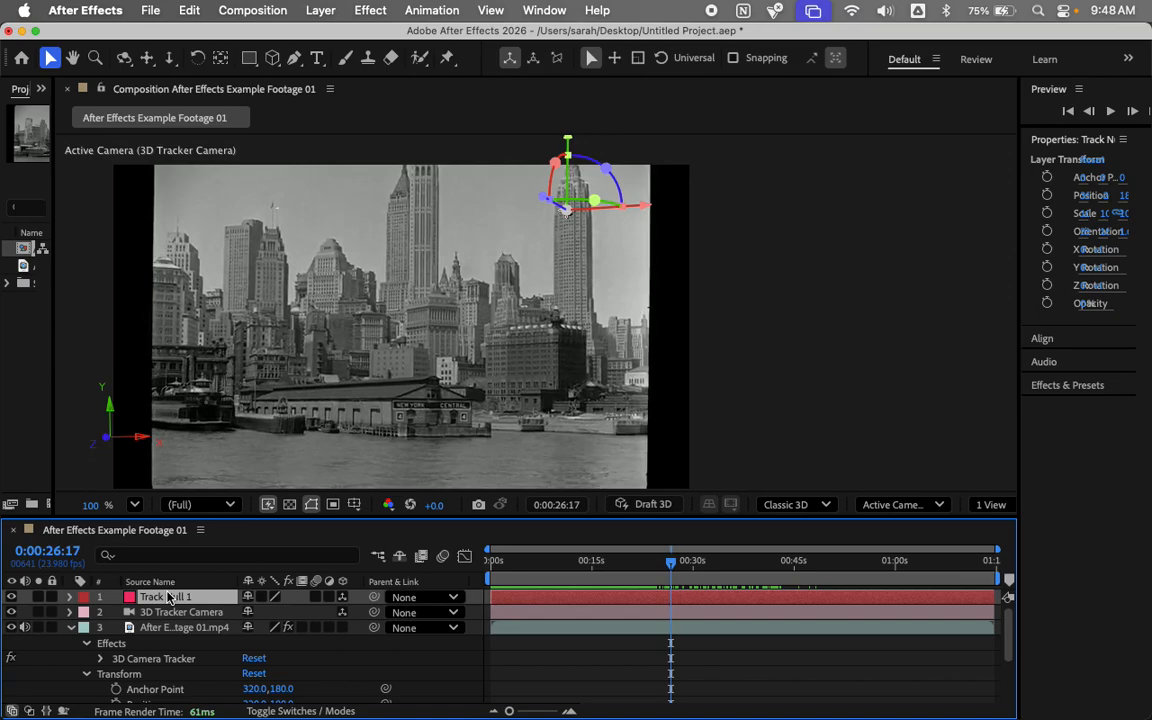
{"action": "left_click", "coordinate": [315, 10]}
{"action": "mouse_move", "coordinate": [338, 37]}
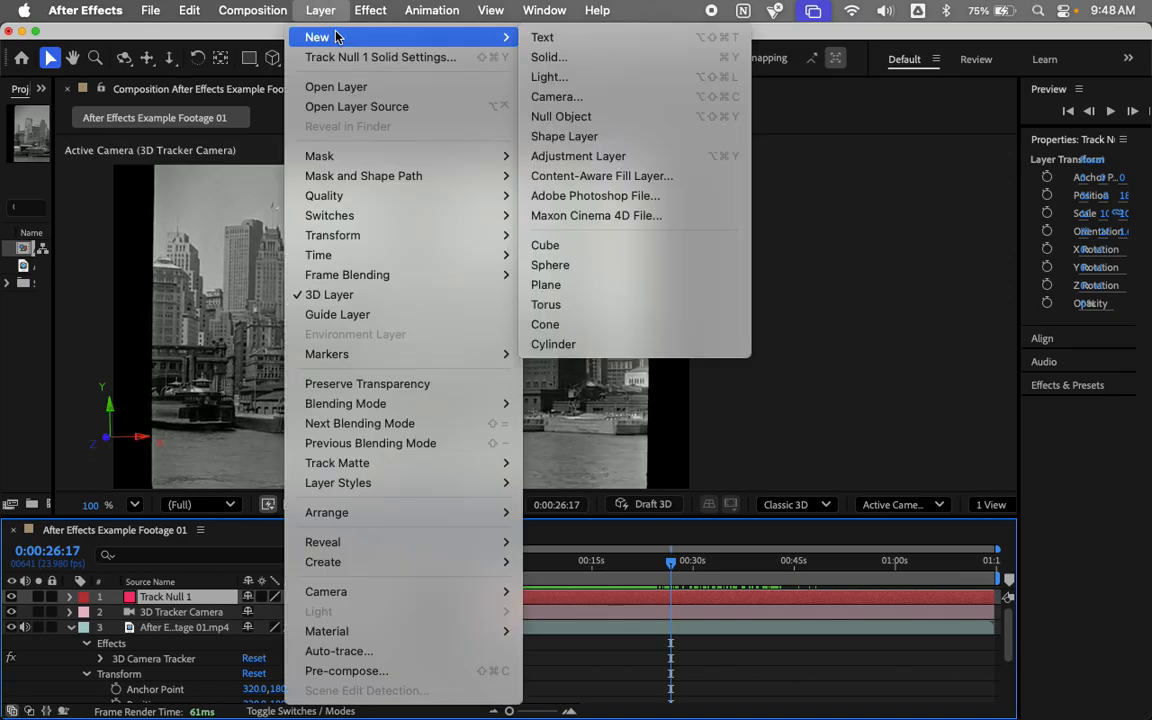
{"action": "left_click", "coordinate": [564, 45]}
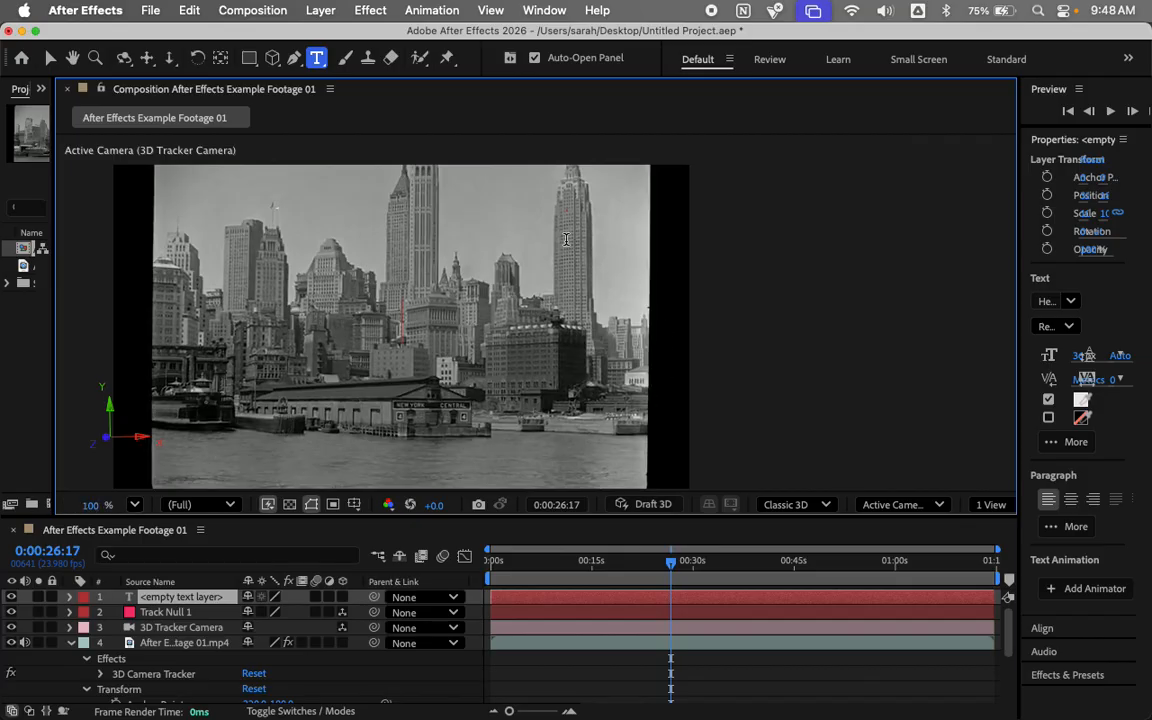
{"action": "type", "text": "fds"}
{"action": "key", "text": "BackSpace"}
{"action": "key", "text": "BackSpace"}
{"action": "key", "text": "BackSpace"}
{"action": "type", "text": "empire"}
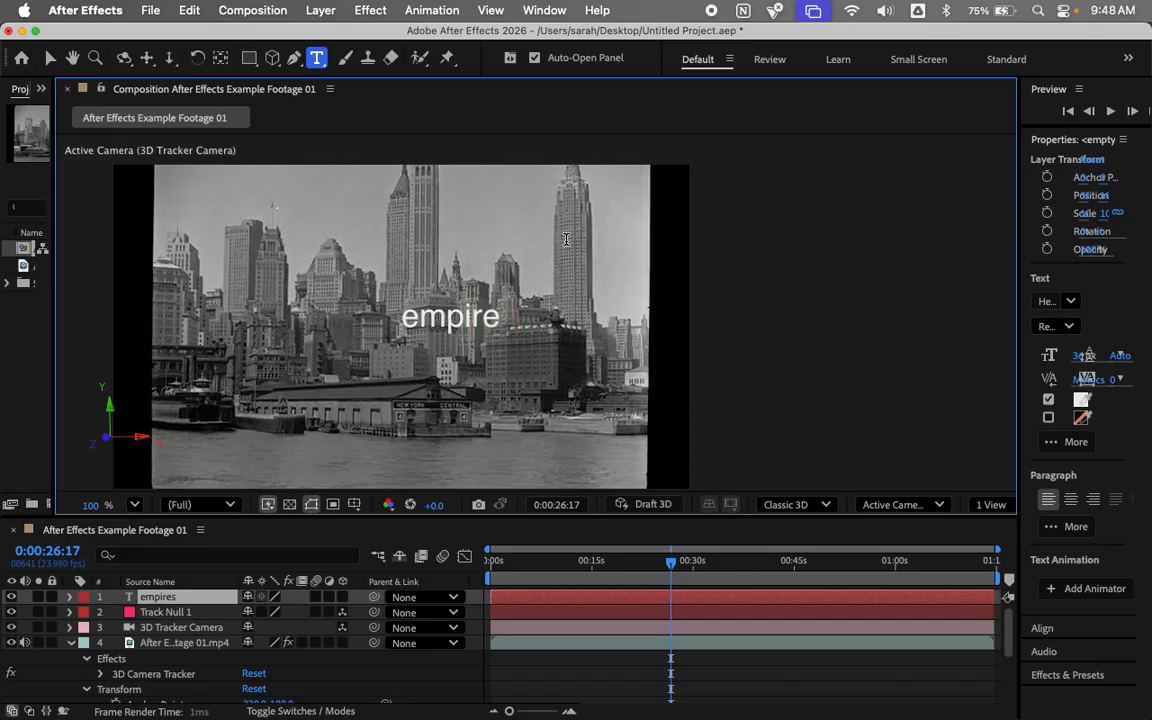
{"action": "type", "text": " state?"}
{"action": "key", "text": "Return"}
{"action": "type", "text": "chrystler???"}
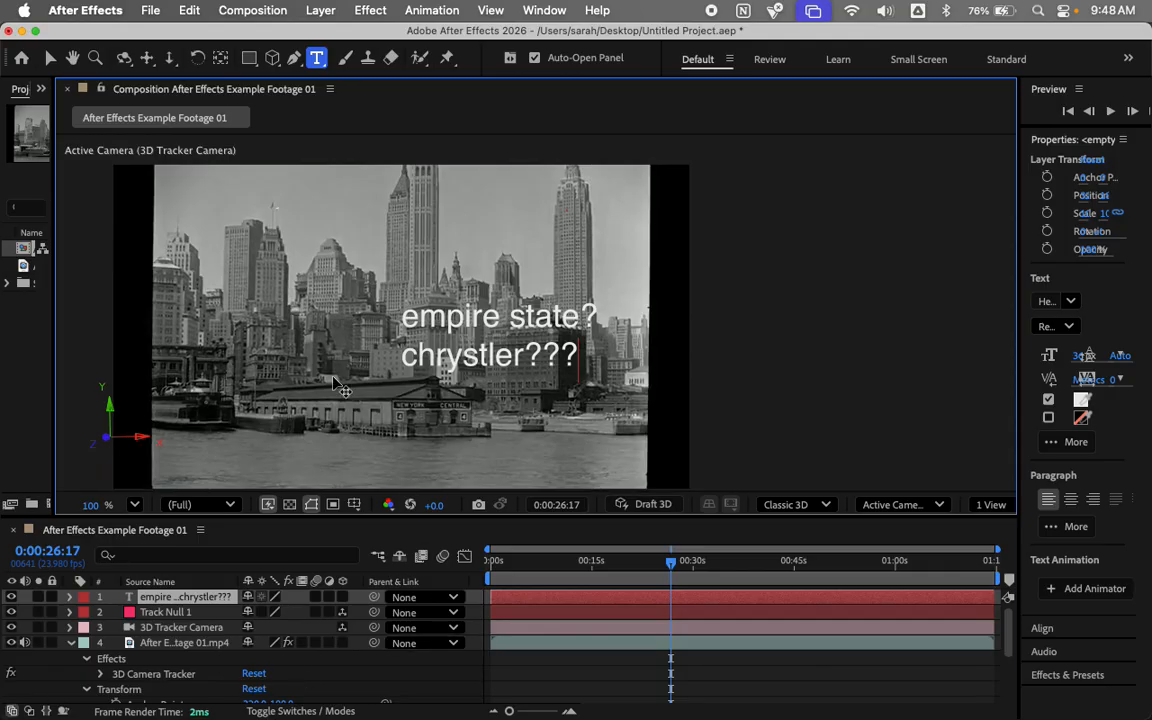
Step: Move the text up over the skyline, make it a 3D layer, and locate it relative to the footage frame
{"action": "left_click", "coordinate": [50, 57]}
{"action": "left_click_drag", "start_coordinate": [449, 334], "coordinate": [457, 272]}
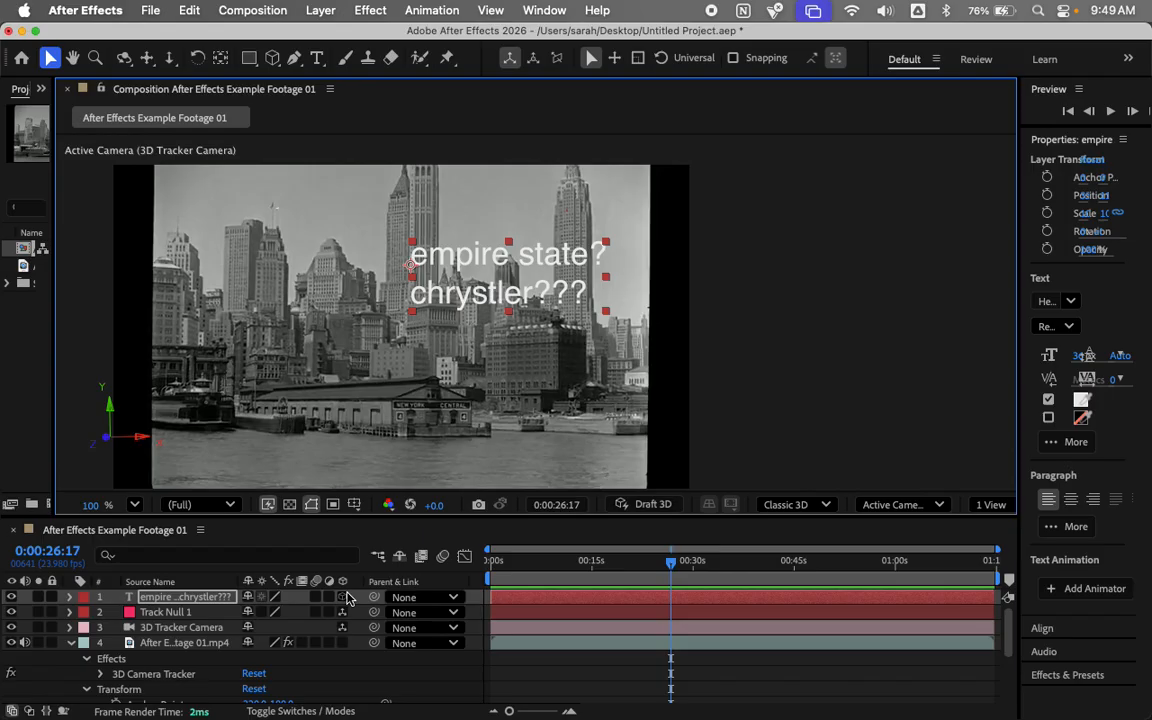
{"action": "left_click", "coordinate": [343, 597]}
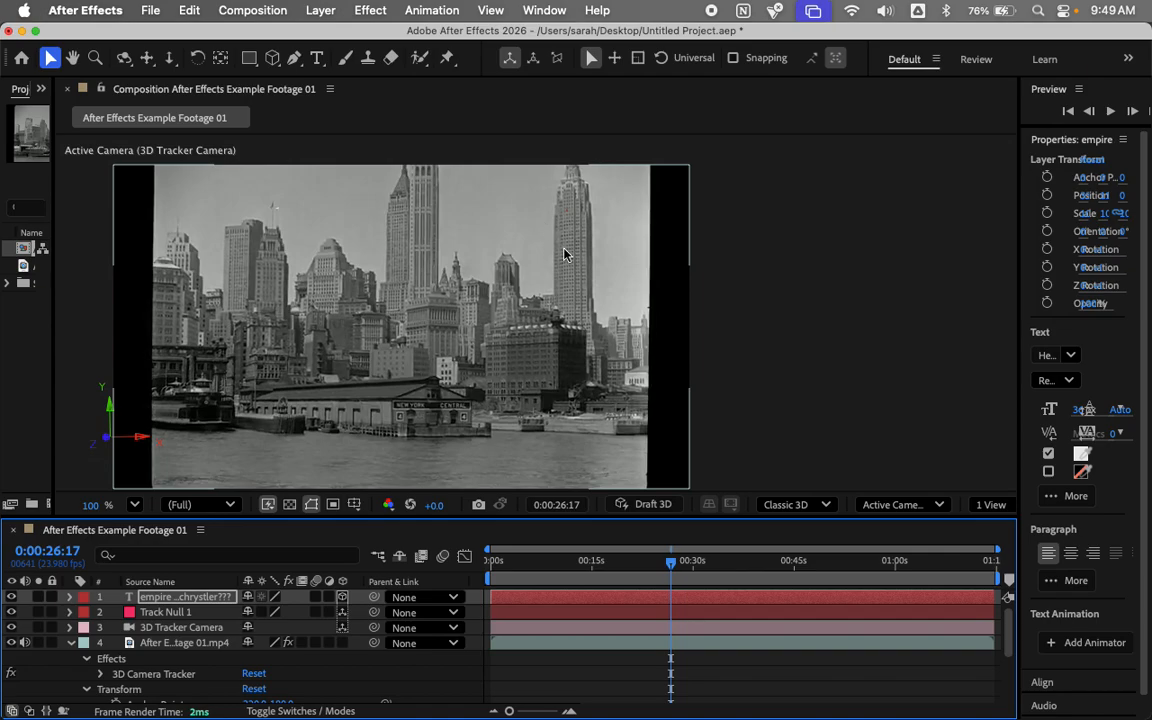
{"action": "scroll", "coordinate": [563, 254], "scroll_direction": "down", "scroll_amount": 10}
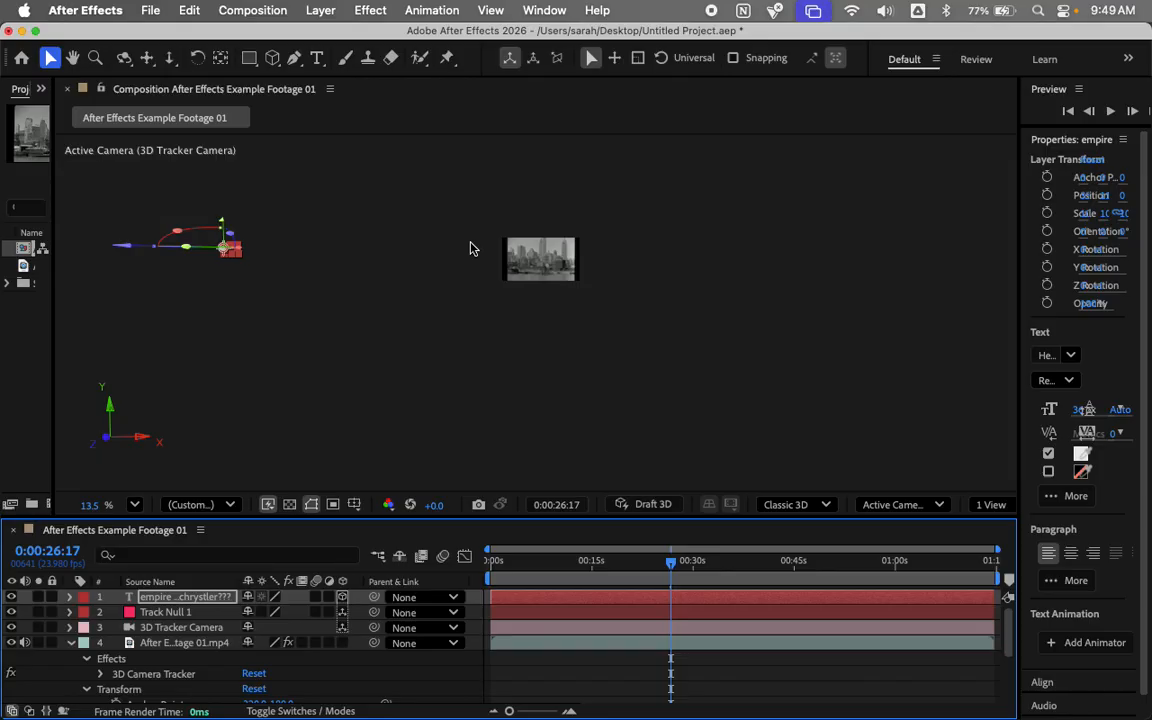
{"action": "scroll", "coordinate": [470, 248], "scroll_direction": "down", "scroll_amount": 3}
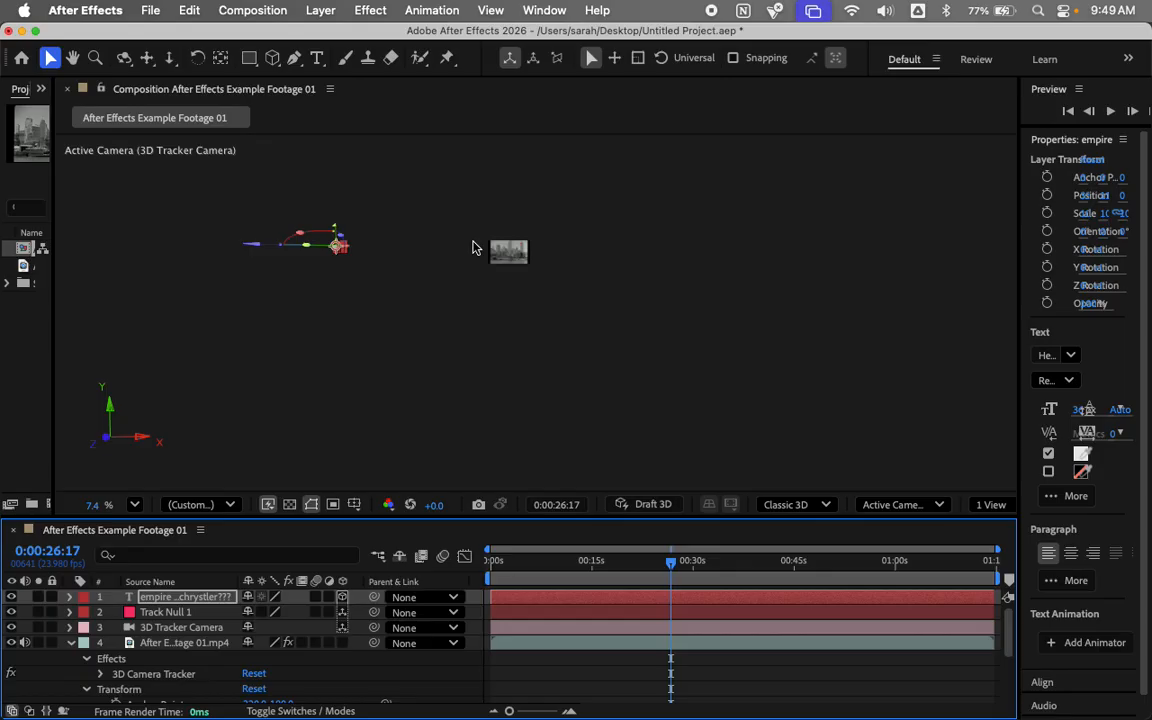
{"action": "scroll", "coordinate": [472, 248], "scroll_direction": "up", "scroll_amount": 5}
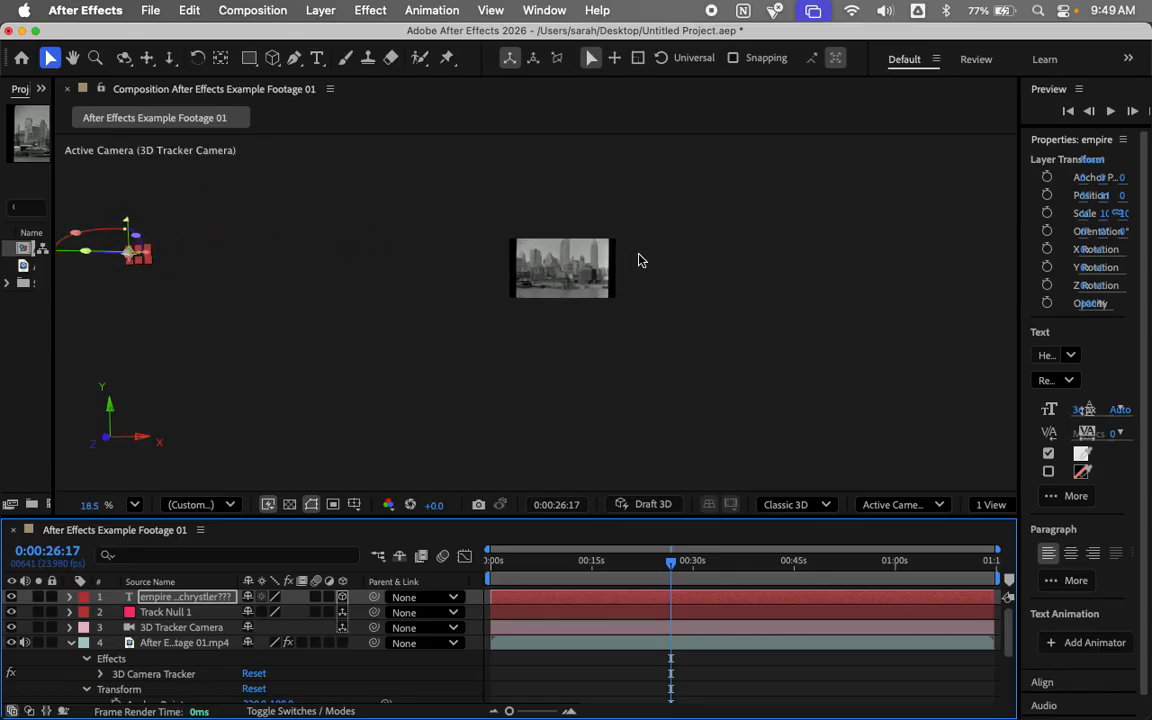
{"action": "scroll", "coordinate": [641, 259], "scroll_direction": "up", "scroll_amount": 5}
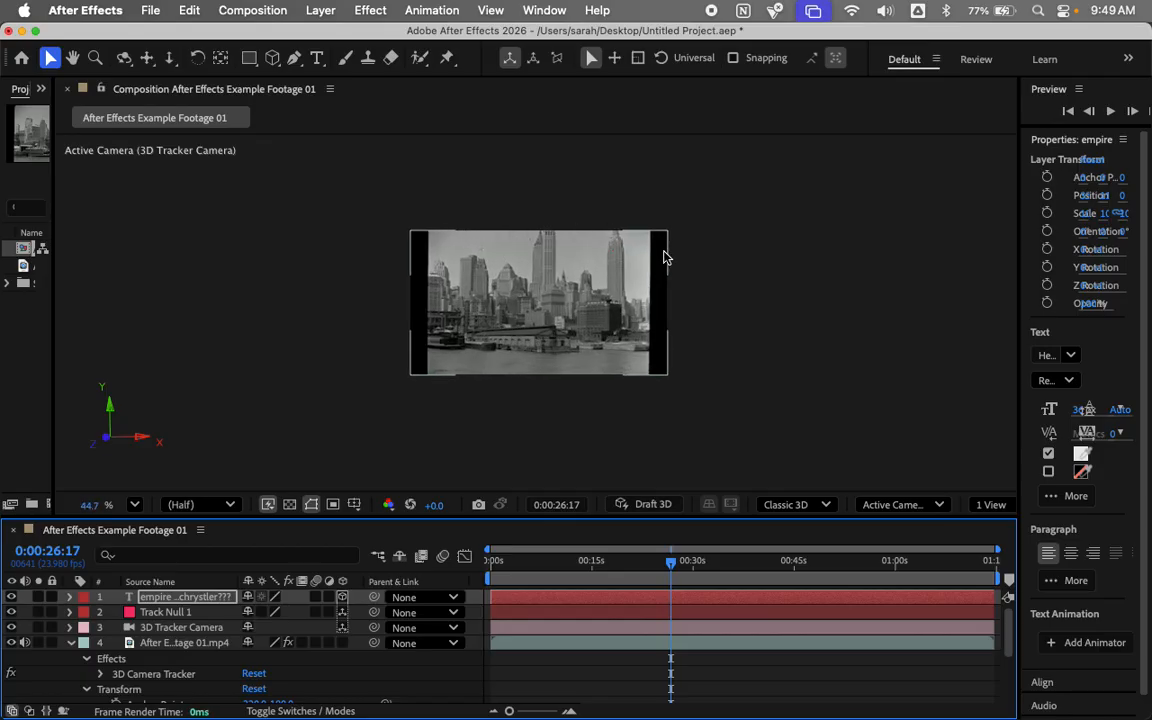
{"action": "scroll", "coordinate": [556, 343], "scroll_direction": "up", "scroll_amount": 5}
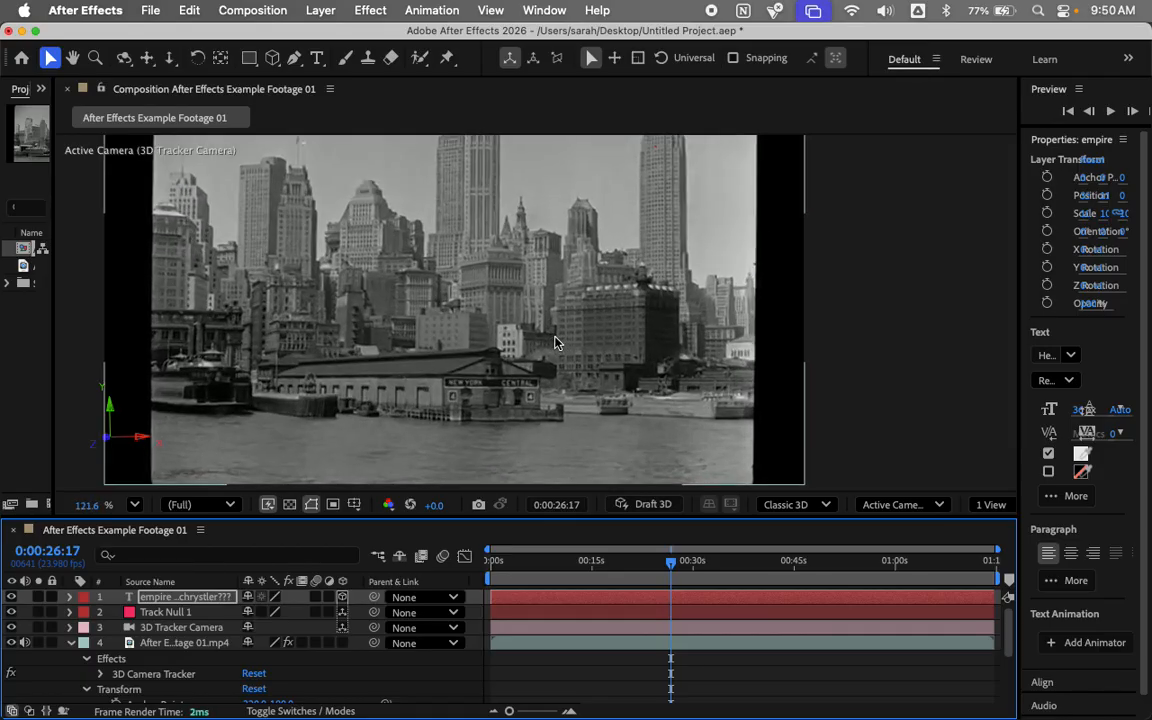
{"action": "scroll", "coordinate": [556, 343], "scroll_direction": "down", "scroll_amount": 3}
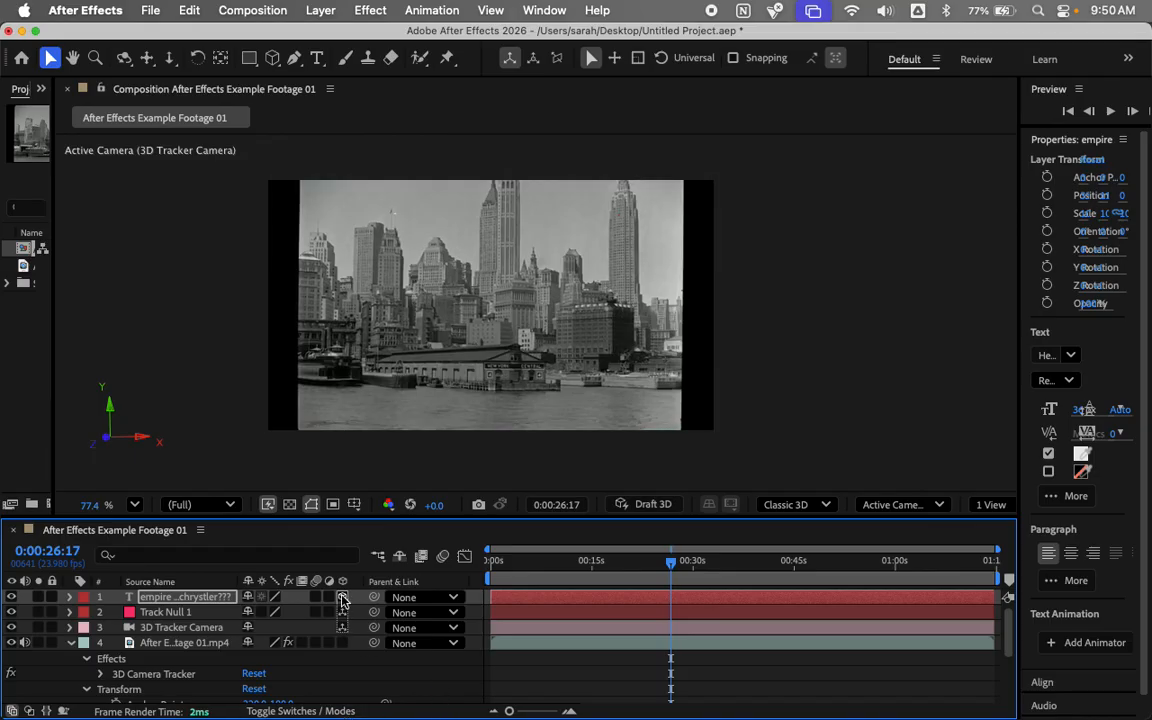
Step: Parent the text layer to Track Null 1 and move the text along its Z axis until it sits within the footage frame
{"action": "left_click_drag", "start_coordinate": [373, 597], "coordinate": [180, 612]}
{"action": "scroll", "coordinate": [381, 340], "scroll_direction": "down", "scroll_amount": 6}
{"action": "scroll", "coordinate": [381, 340], "scroll_direction": "down", "scroll_amount": 6}
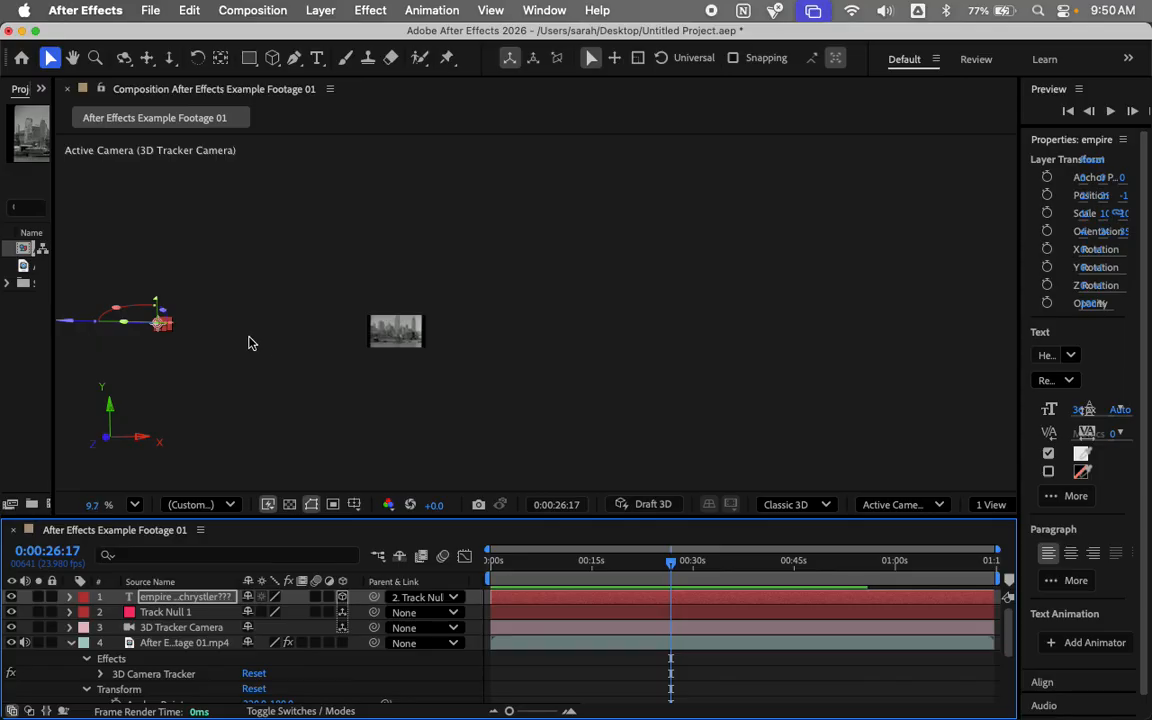
{"action": "scroll", "coordinate": [250, 343], "scroll_direction": "down", "scroll_amount": 2}
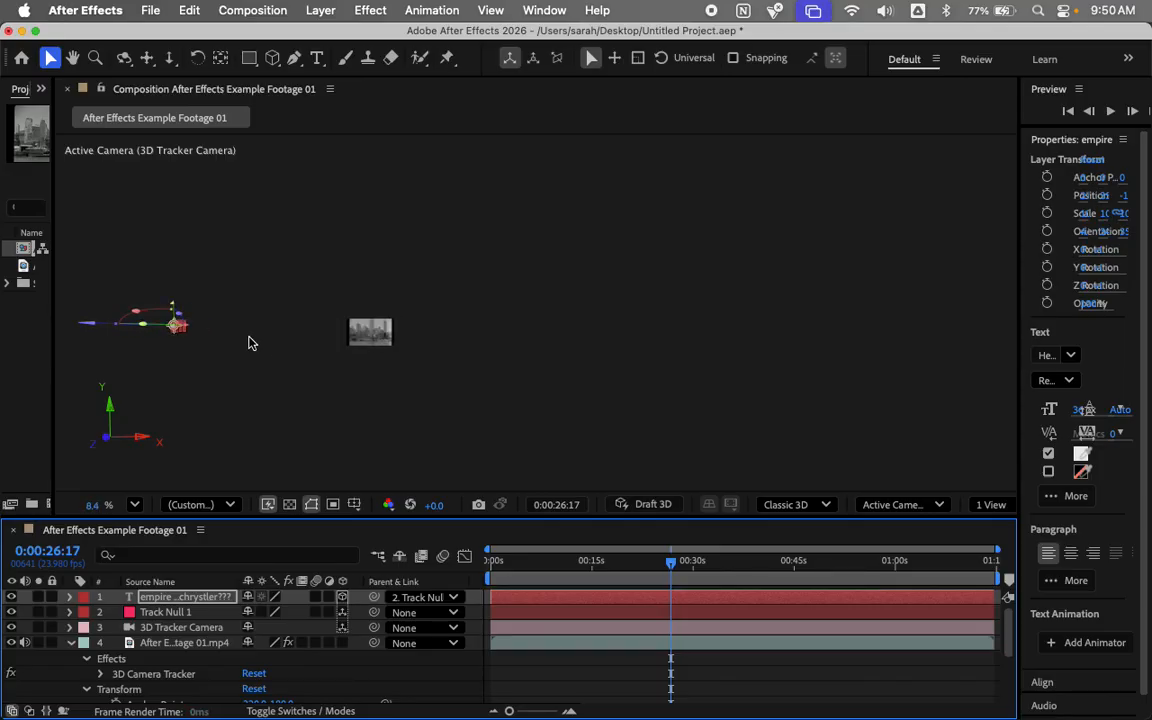
{"action": "left_click", "coordinate": [94, 326]}
{"action": "left_click_drag", "start_coordinate": [94, 329], "coordinate": [397, 343]}
{"action": "scroll", "coordinate": [397, 343], "scroll_direction": "up", "scroll_amount": 10}
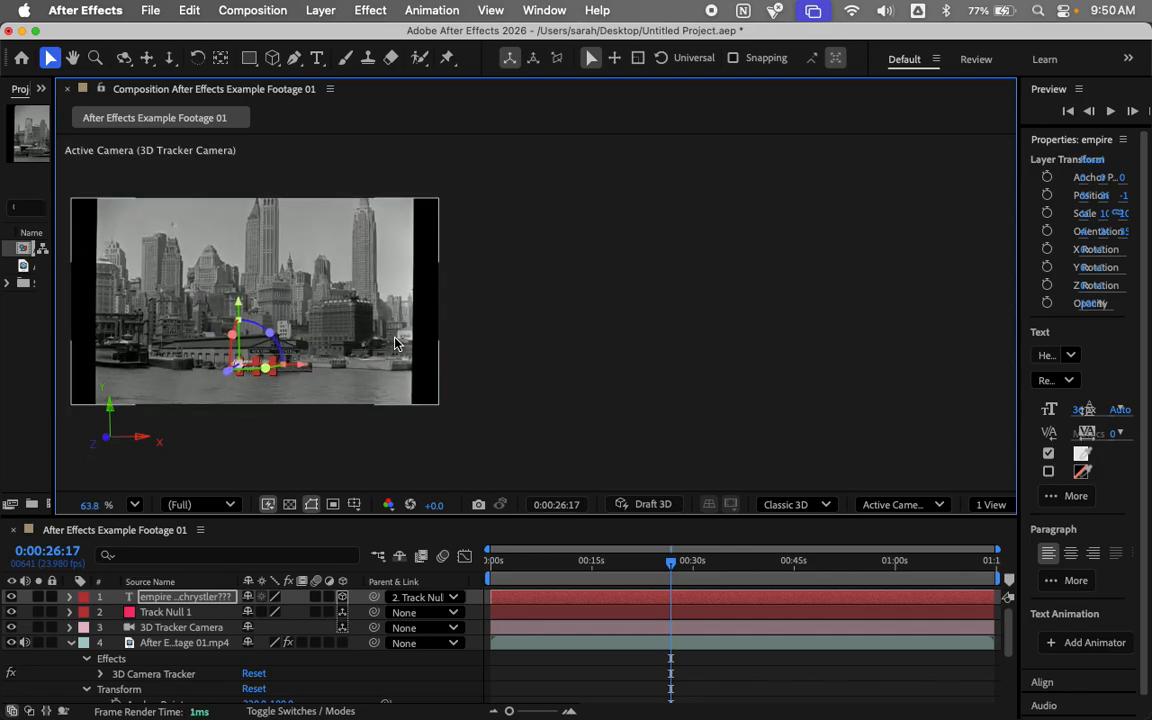
Step: Raise the text along its Y axis and shift it along X onto the upper facade of the tall tower at the far right
{"action": "left_click", "coordinate": [378, 346]}
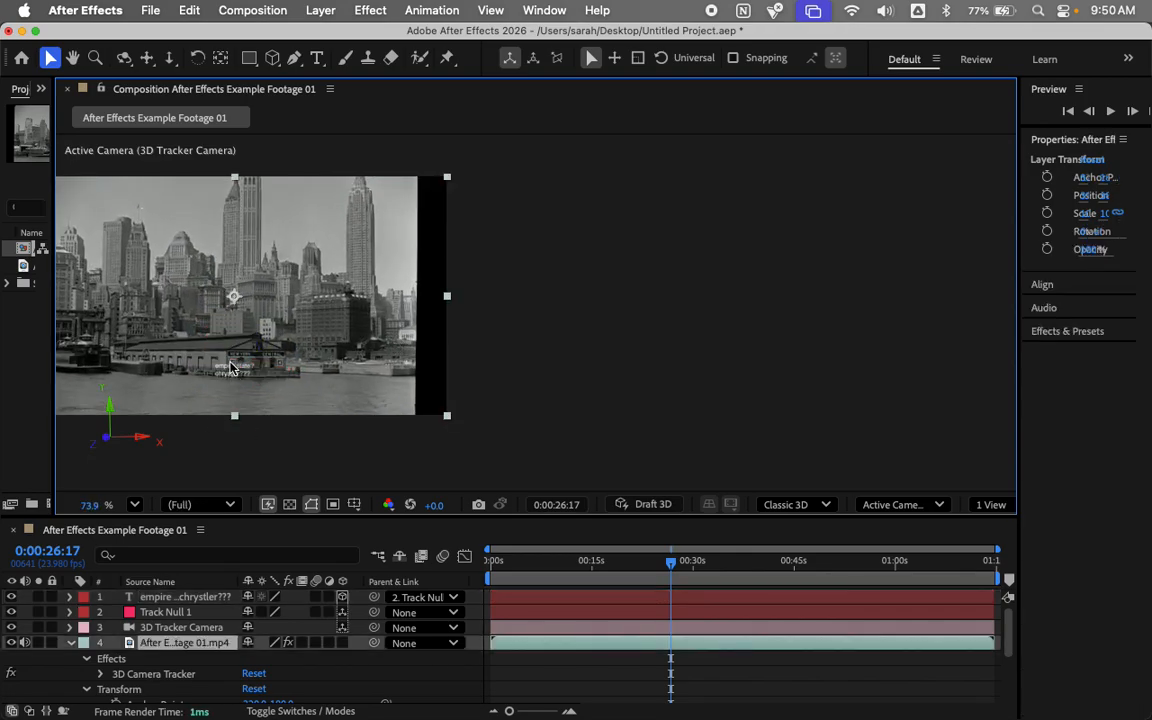
{"action": "left_click", "coordinate": [200, 597]}
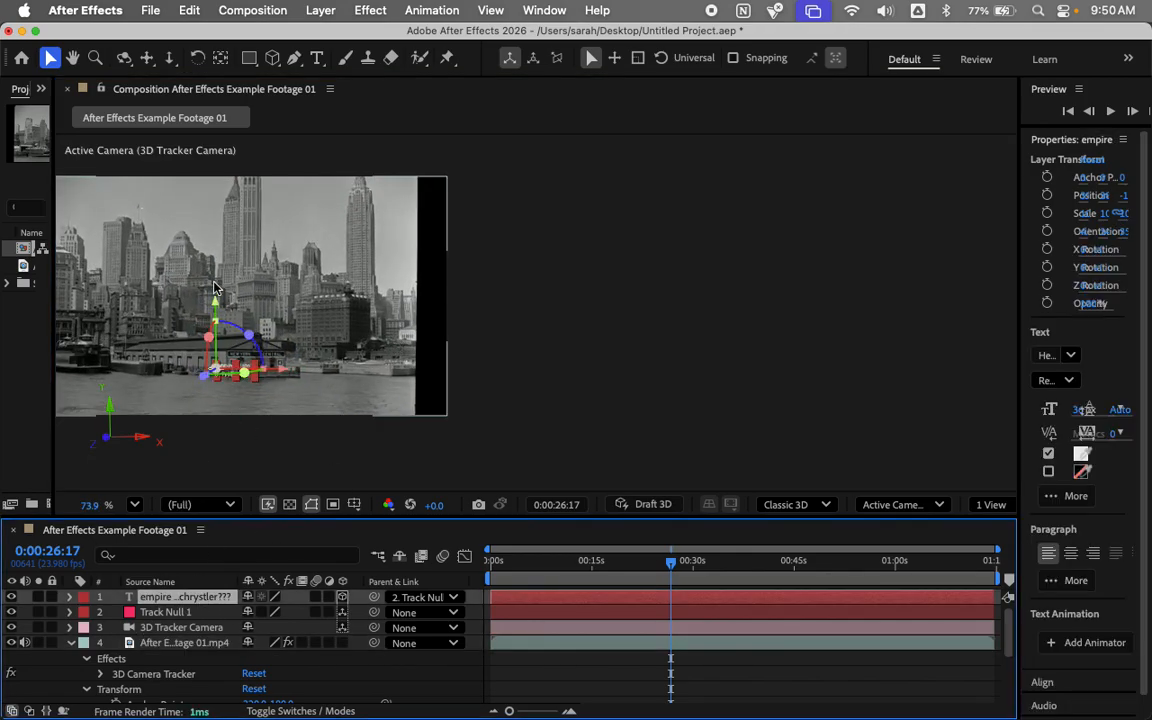
{"action": "left_click_drag", "start_coordinate": [215, 310], "coordinate": [250, 150]}
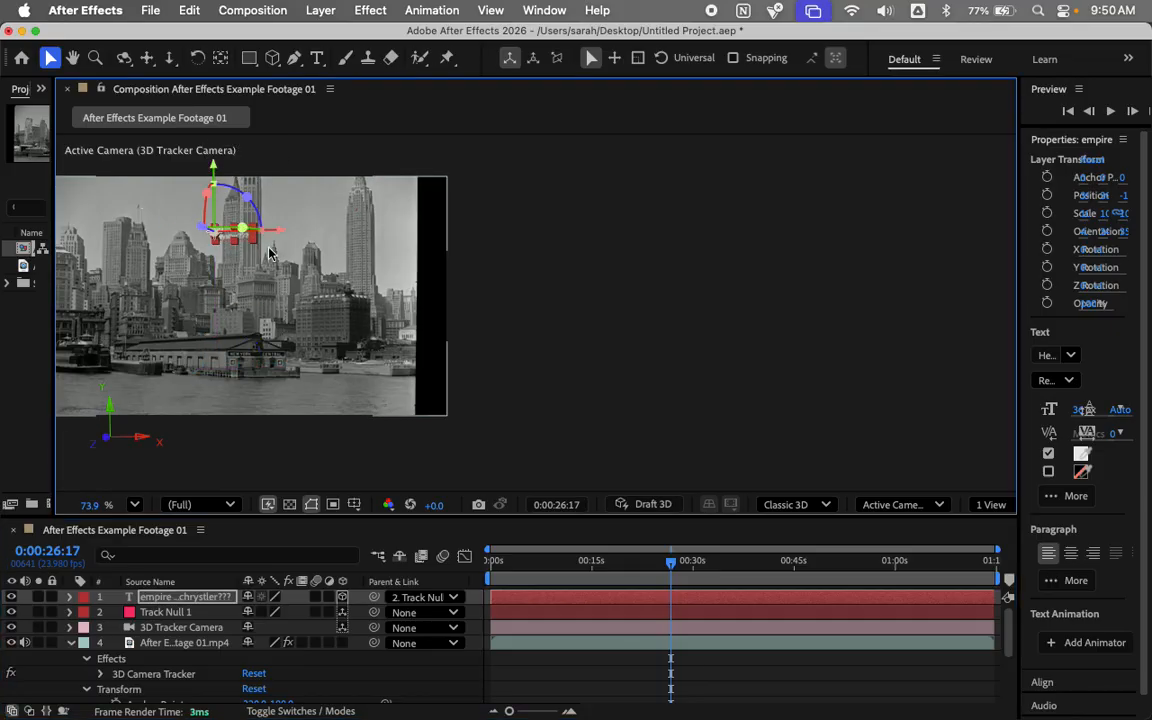
{"action": "left_click_drag", "start_coordinate": [281, 238], "coordinate": [434, 238]}
{"action": "left_click", "coordinate": [585, 259]}
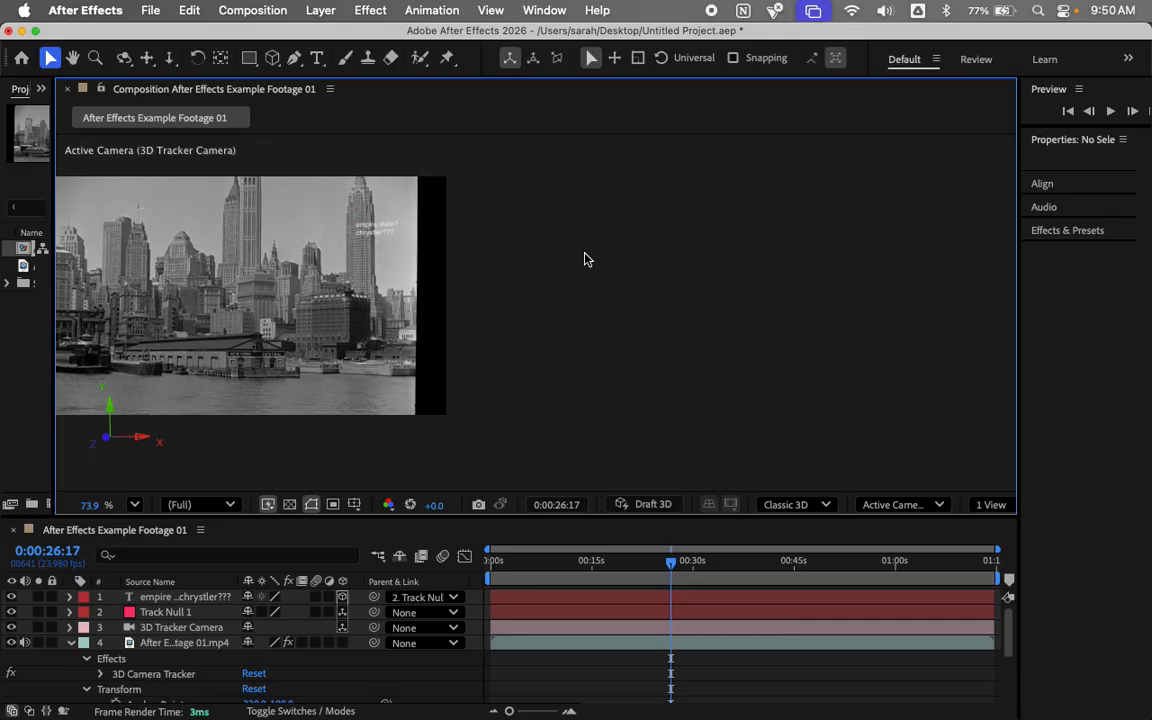
Step: Set the composition viewer's magnification to Fit
{"action": "scroll", "coordinate": [587, 259], "scroll_direction": "down", "scroll_amount": 5}
{"action": "scroll", "coordinate": [438, 215], "scroll_direction": "up", "scroll_amount": 5}
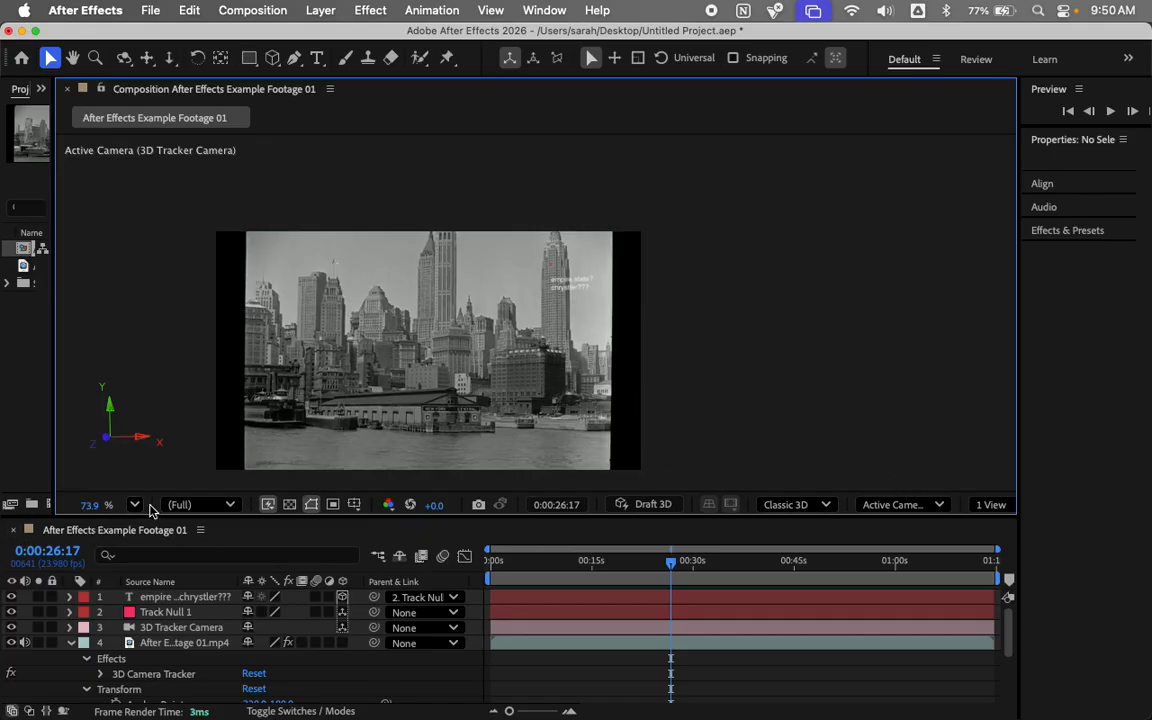
{"action": "left_click", "coordinate": [133, 505]}
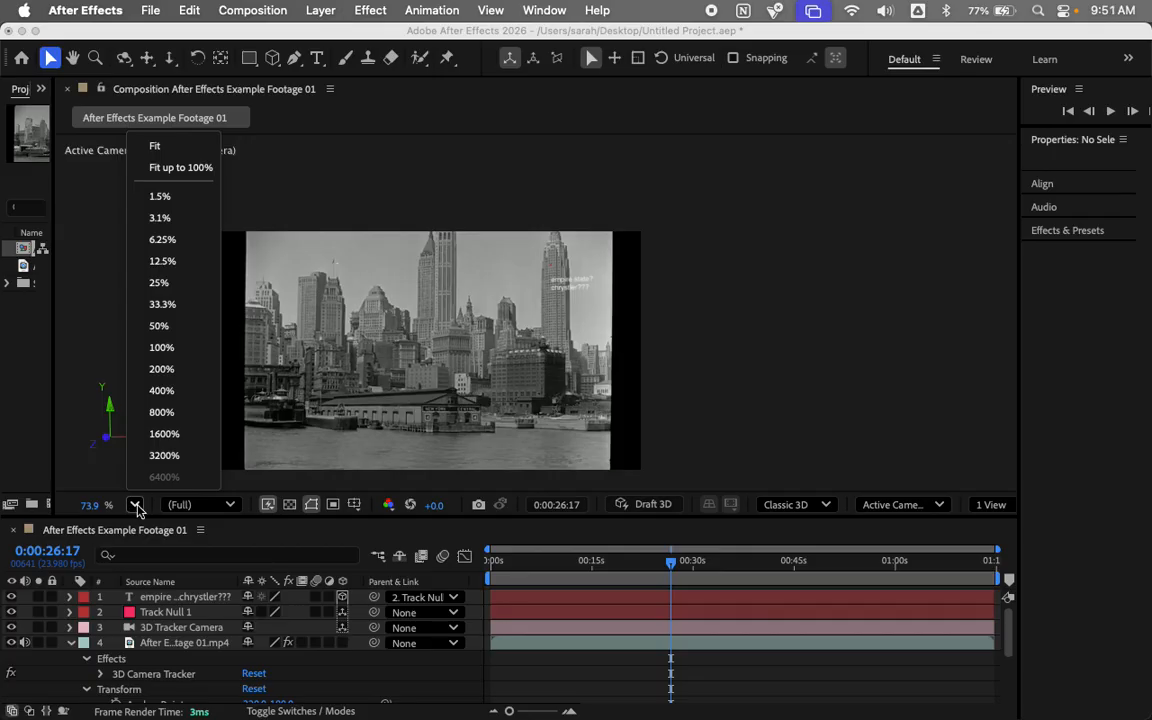
{"action": "left_click", "coordinate": [178, 146]}
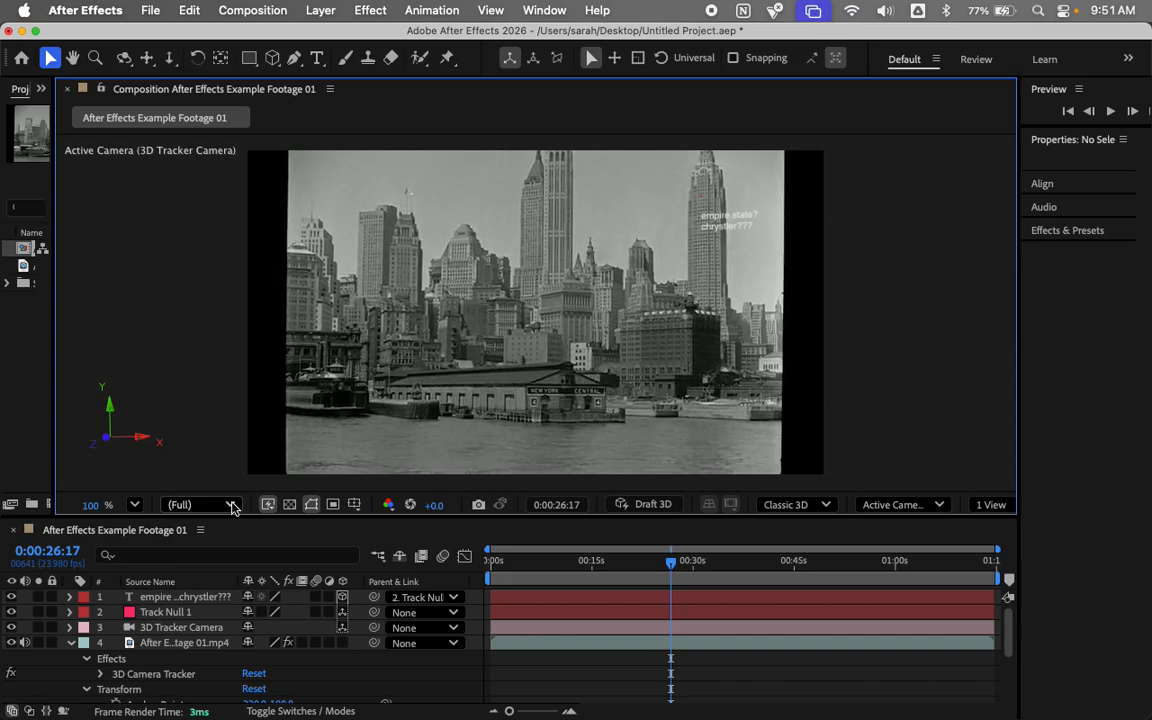
{"action": "left_click", "coordinate": [743, 222]}
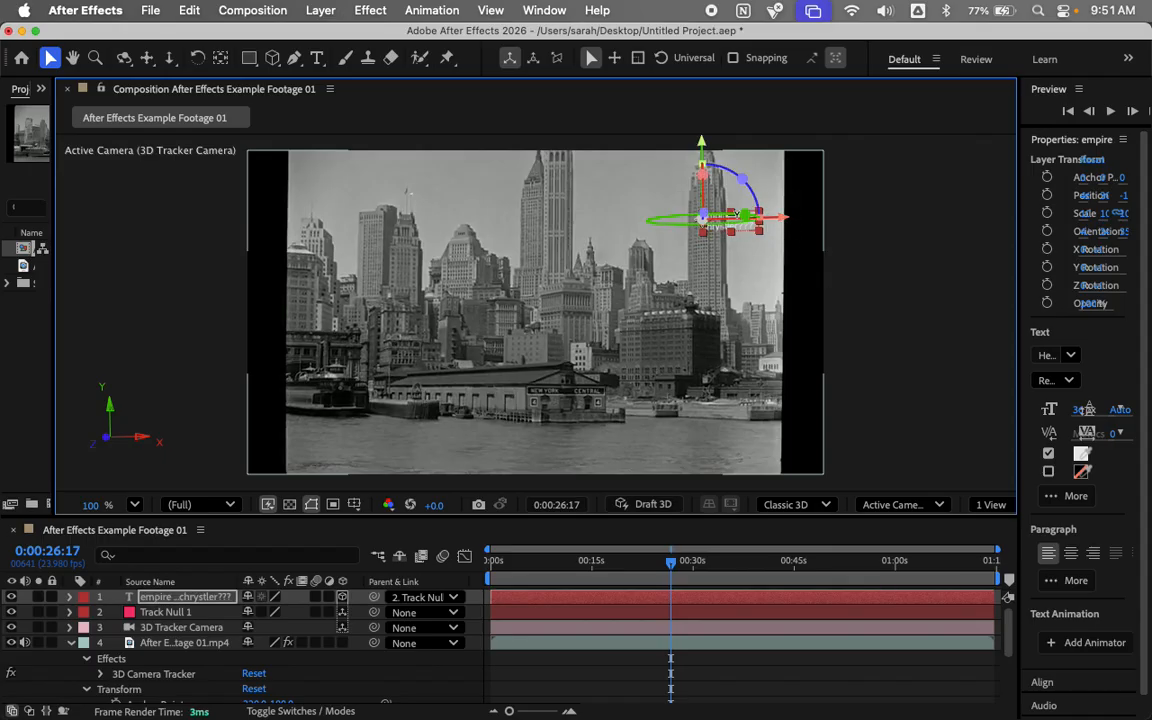
{"action": "left_click", "coordinate": [883, 277]}
{"action": "left_click", "coordinate": [743, 236]}
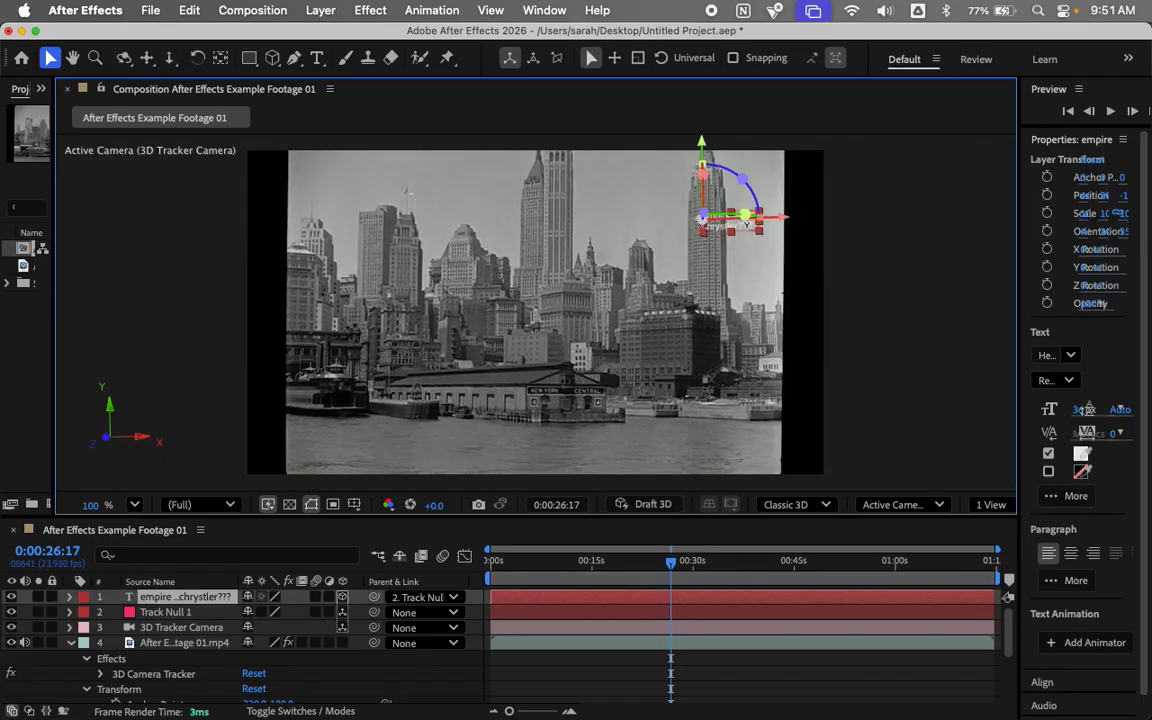
{"action": "left_click", "coordinate": [883, 258]}
{"action": "left_click", "coordinate": [714, 226]}
{"action": "left_click", "coordinate": [851, 292]}
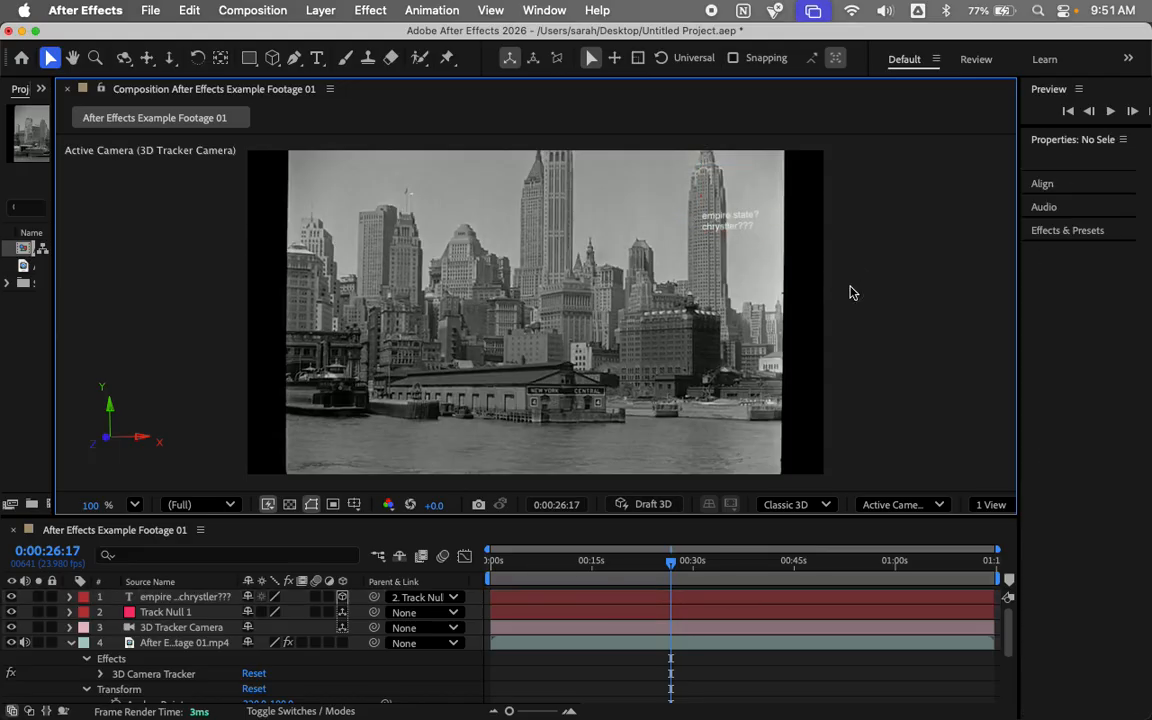
Step: Advance the footage to 0:00:31:21 and examine where the text layer sits relative to the tracker camera from the Top view
{"action": "left_click", "coordinate": [670, 562]}
{"action": "left_click_drag", "start_coordinate": [670, 562], "coordinate": [710, 625]}
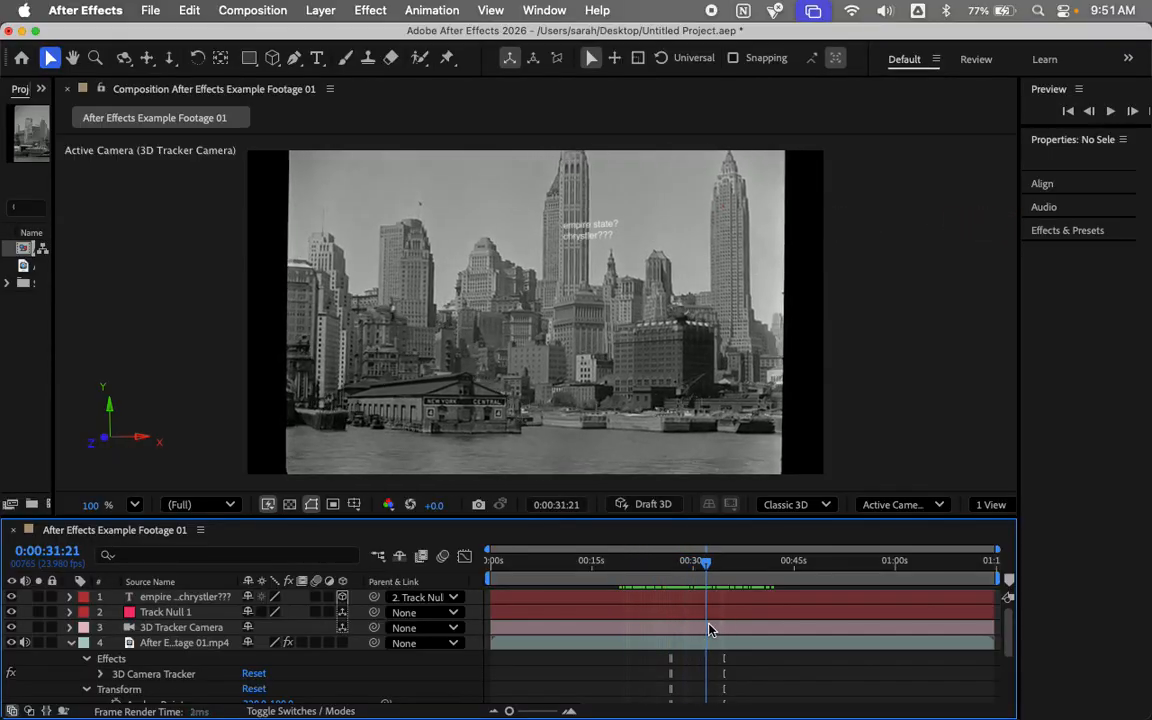
{"action": "left_click", "coordinate": [936, 505]}
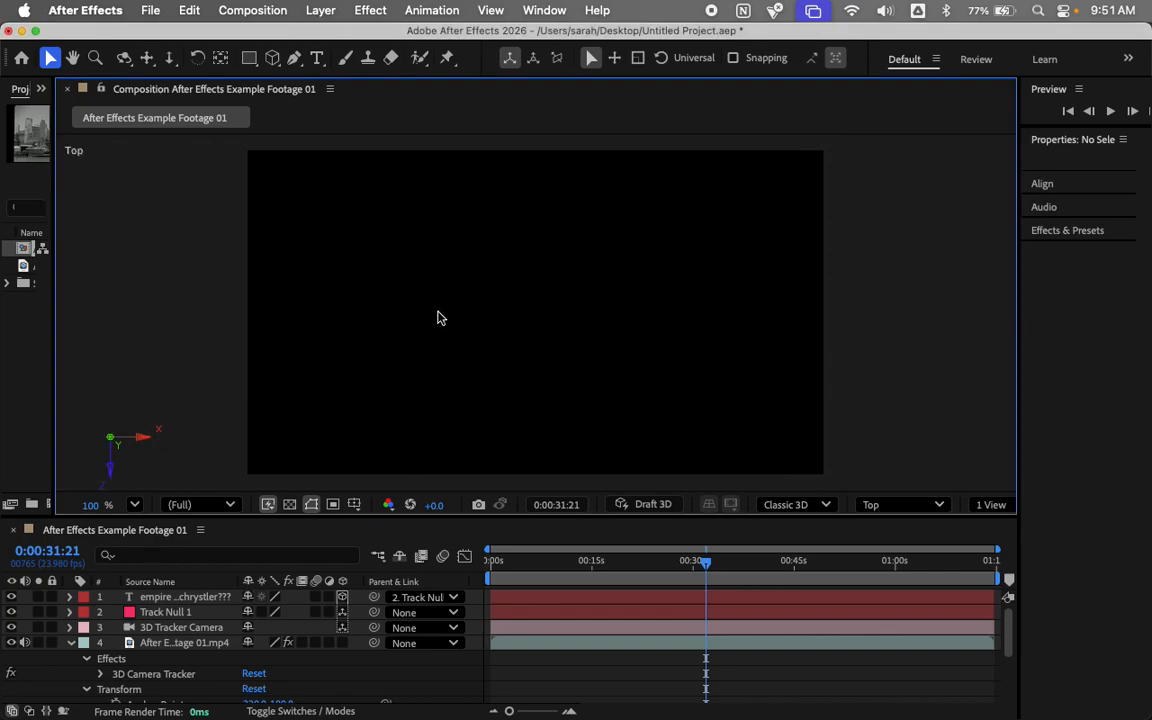
{"action": "scroll", "coordinate": [489, 296], "scroll_direction": "down", "scroll_amount": 8}
{"action": "scroll", "coordinate": [489, 296], "scroll_direction": "down", "scroll_amount": 2}
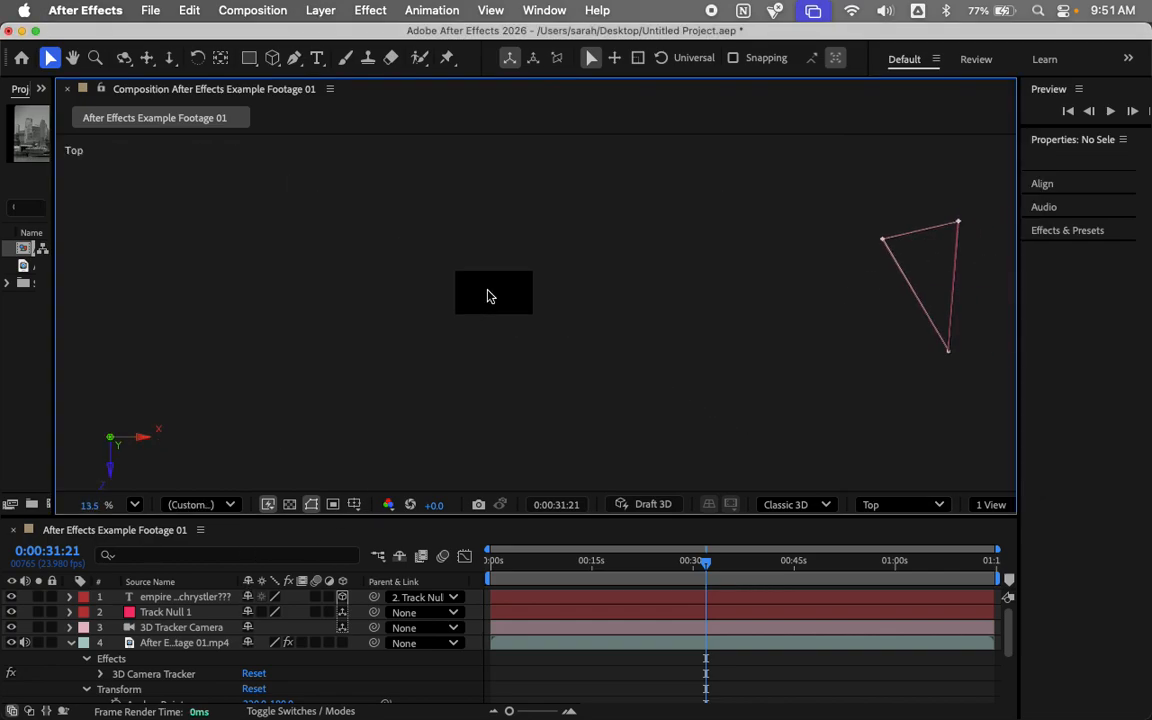
{"action": "scroll", "coordinate": [489, 296], "scroll_direction": "down", "scroll_amount": 5}
{"action": "scroll", "coordinate": [489, 296], "scroll_direction": "up", "scroll_amount": 6}
{"action": "scroll", "coordinate": [489, 296], "scroll_direction": "down", "scroll_amount": 5}
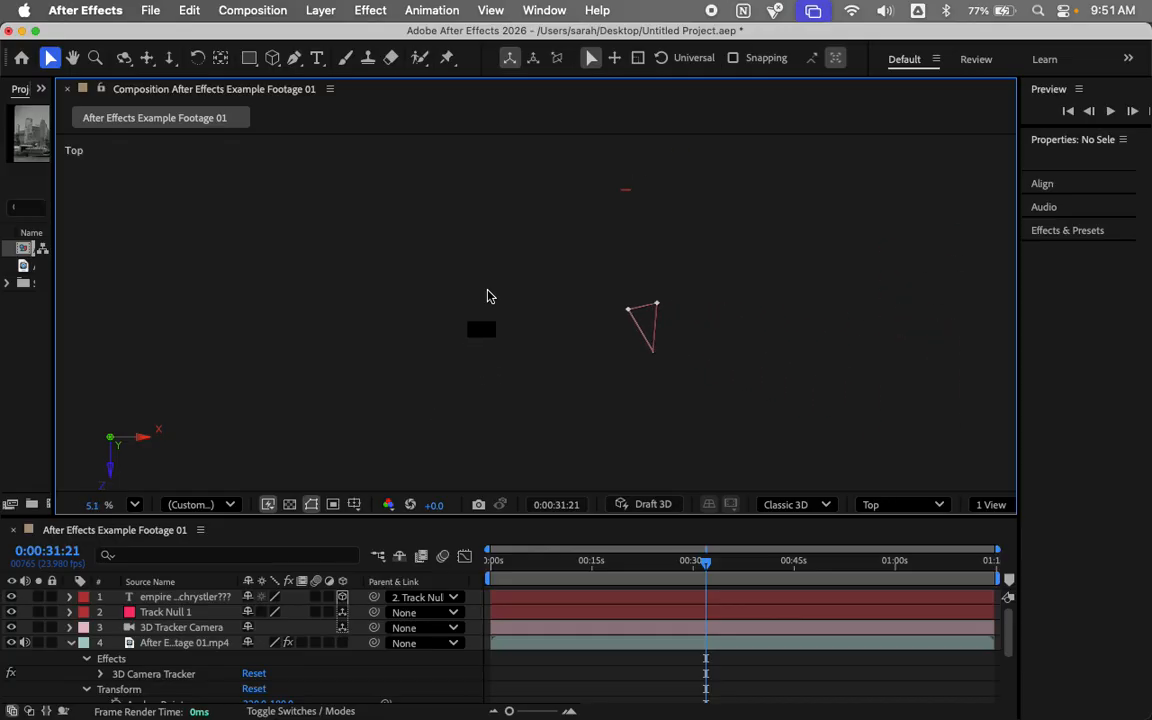
{"action": "scroll", "coordinate": [489, 296], "scroll_direction": "up", "scroll_amount": 1}
{"action": "scroll", "coordinate": [489, 296], "scroll_direction": "down", "scroll_amount": 2}
{"action": "scroll", "coordinate": [489, 296], "scroll_direction": "up", "scroll_amount": 3}
{"action": "scroll", "coordinate": [489, 296], "scroll_direction": "down", "scroll_amount": 1}
{"action": "scroll", "coordinate": [489, 296], "scroll_direction": "down", "scroll_amount": 1}
Step: Move the text layer along its Z axis farther away from the tracker camera, working in the Top view, and deselect it
{"action": "left_click", "coordinate": [514, 362]}
{"action": "left_click_drag", "start_coordinate": [514, 362], "coordinate": [543, 331]}
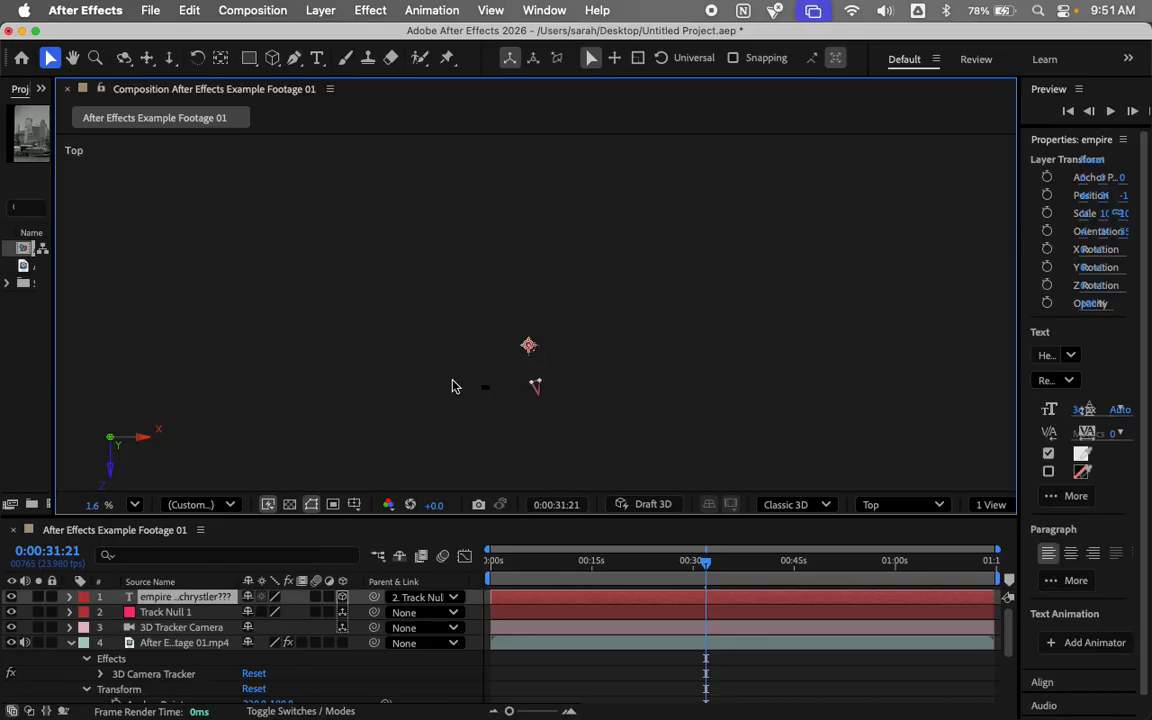
{"action": "scroll", "coordinate": [548, 345], "scroll_direction": "up", "scroll_amount": 3}
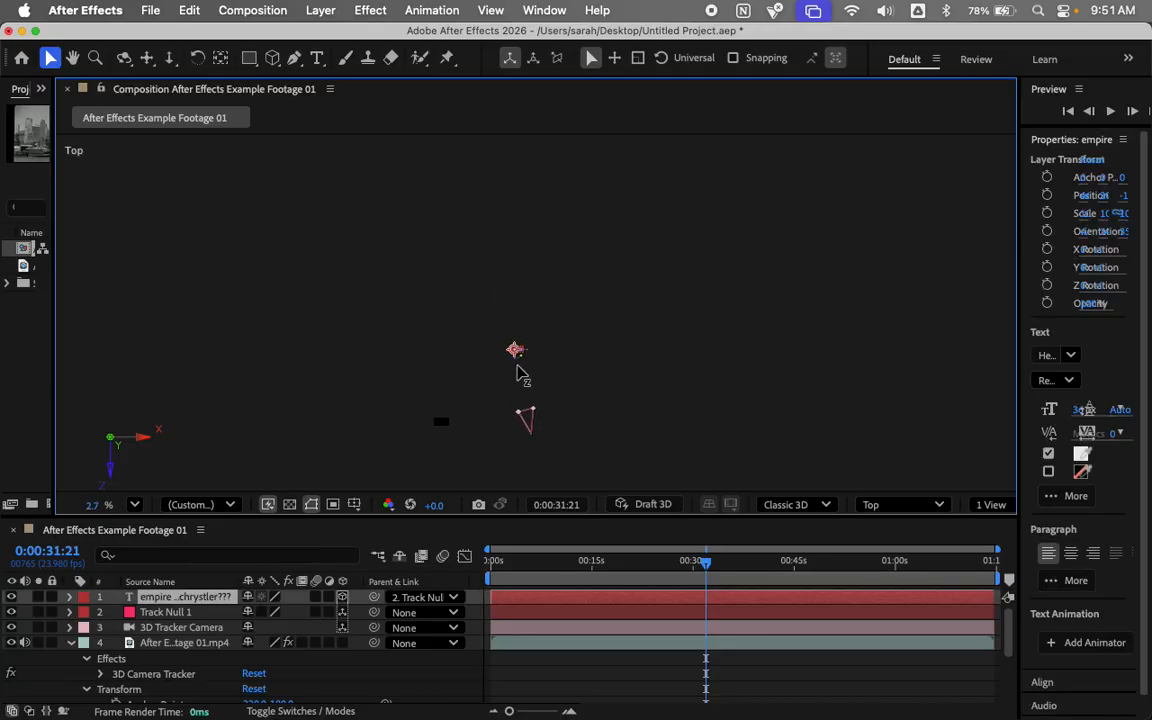
{"action": "left_click_drag", "start_coordinate": [517, 366], "coordinate": [533, 187]}
{"action": "scroll", "coordinate": [533, 187], "scroll_direction": "up", "scroll_amount": 2}
{"action": "scroll", "coordinate": [533, 193], "scroll_direction": "up", "scroll_amount": 4}
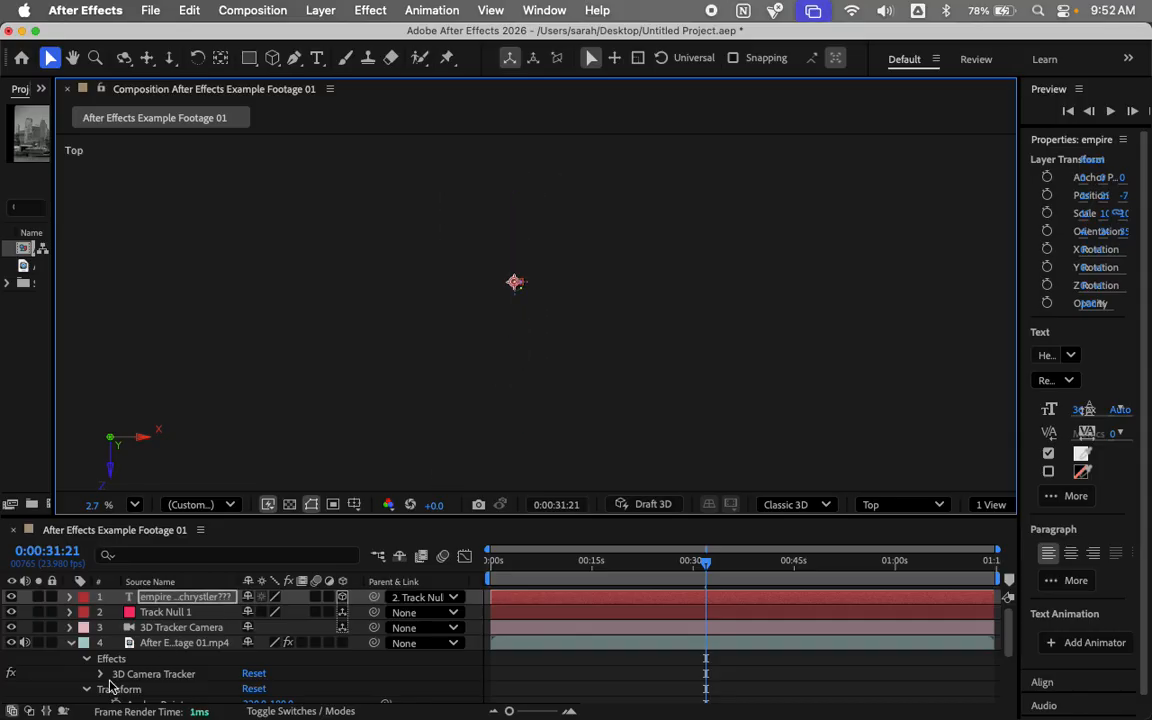
{"action": "left_click", "coordinate": [168, 612], "text": "shift"}
{"action": "left_click", "coordinate": [630, 310]}
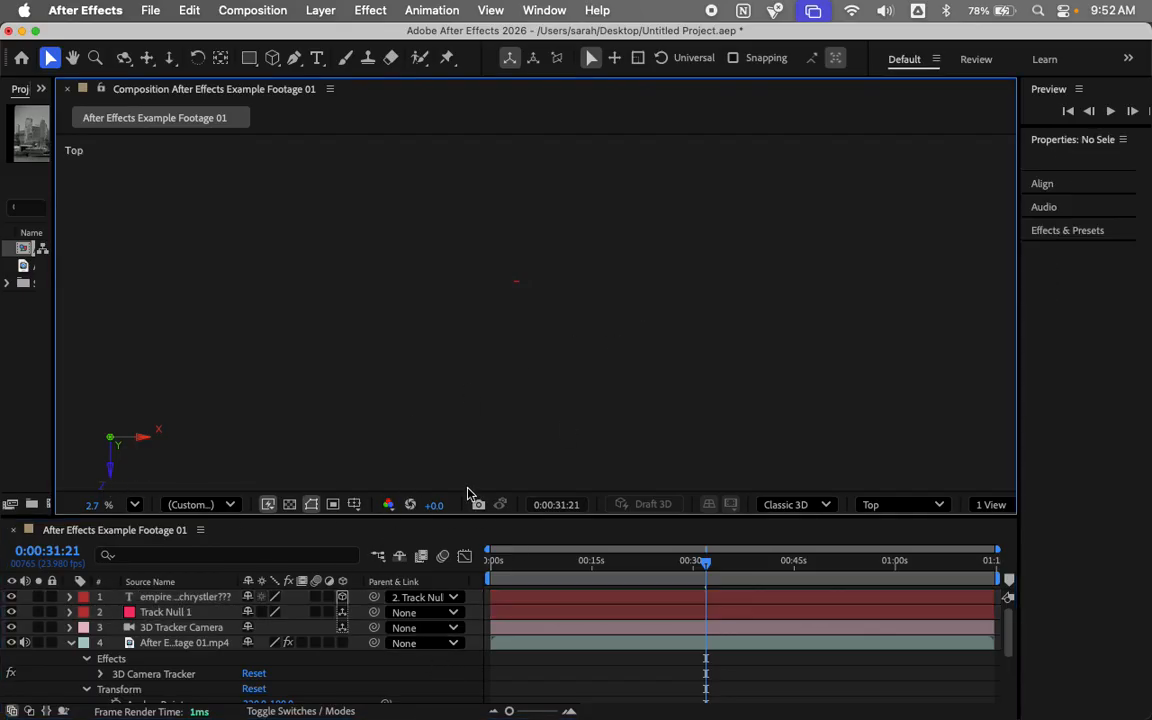
Step: Return the viewer to Active Camera (3D Tracker Camera) and show the whole frame at 100% magnification
{"action": "left_click", "coordinate": [930, 505]}
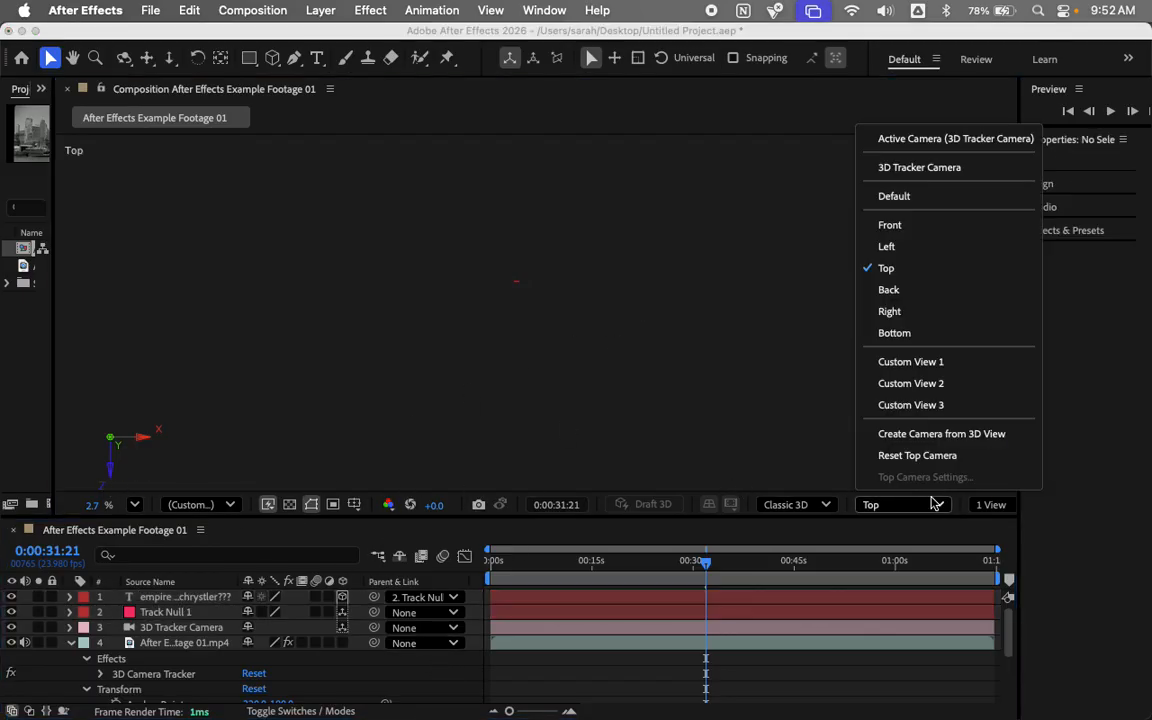
{"action": "left_click", "coordinate": [892, 140]}
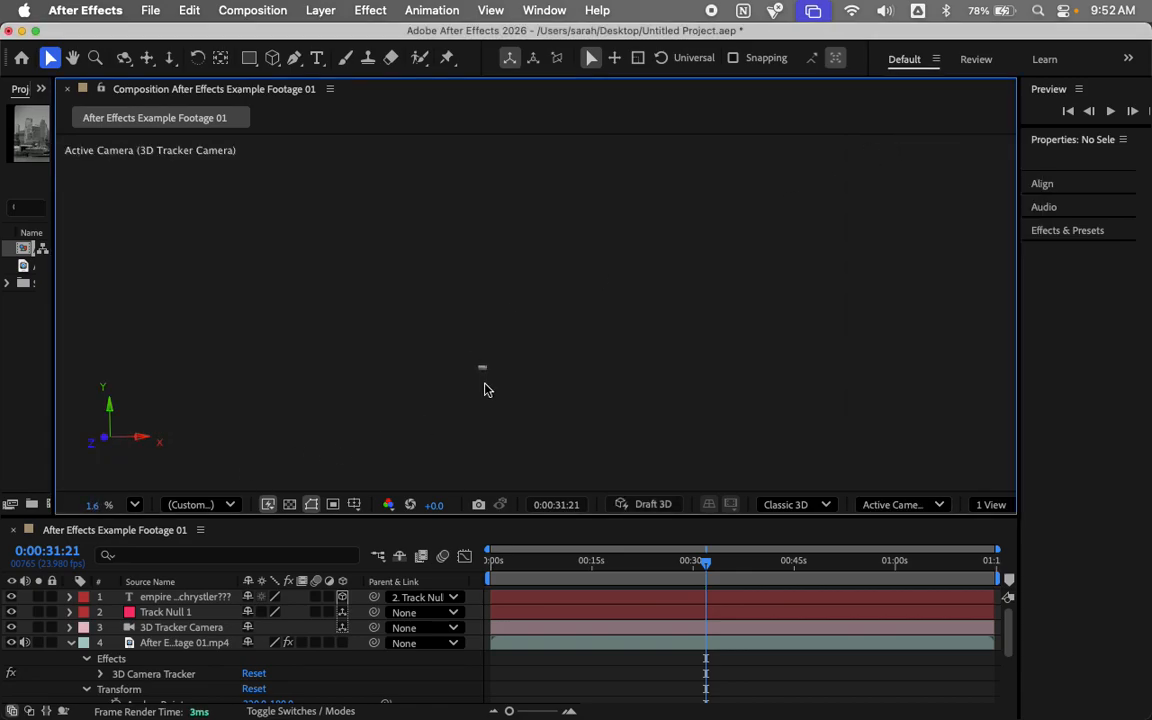
{"action": "right_click", "coordinate": [471, 286]}
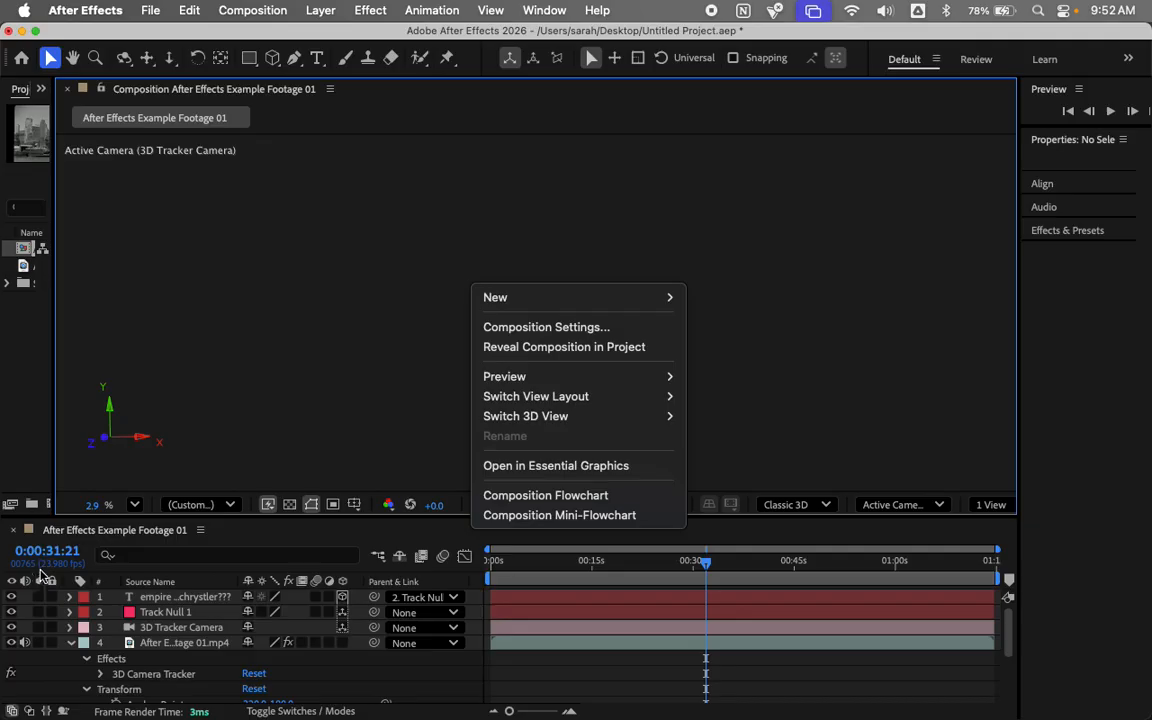
{"action": "left_click", "coordinate": [134, 504]}
{"action": "left_click", "coordinate": [134, 504]}
{"action": "left_click", "coordinate": [183, 145]}
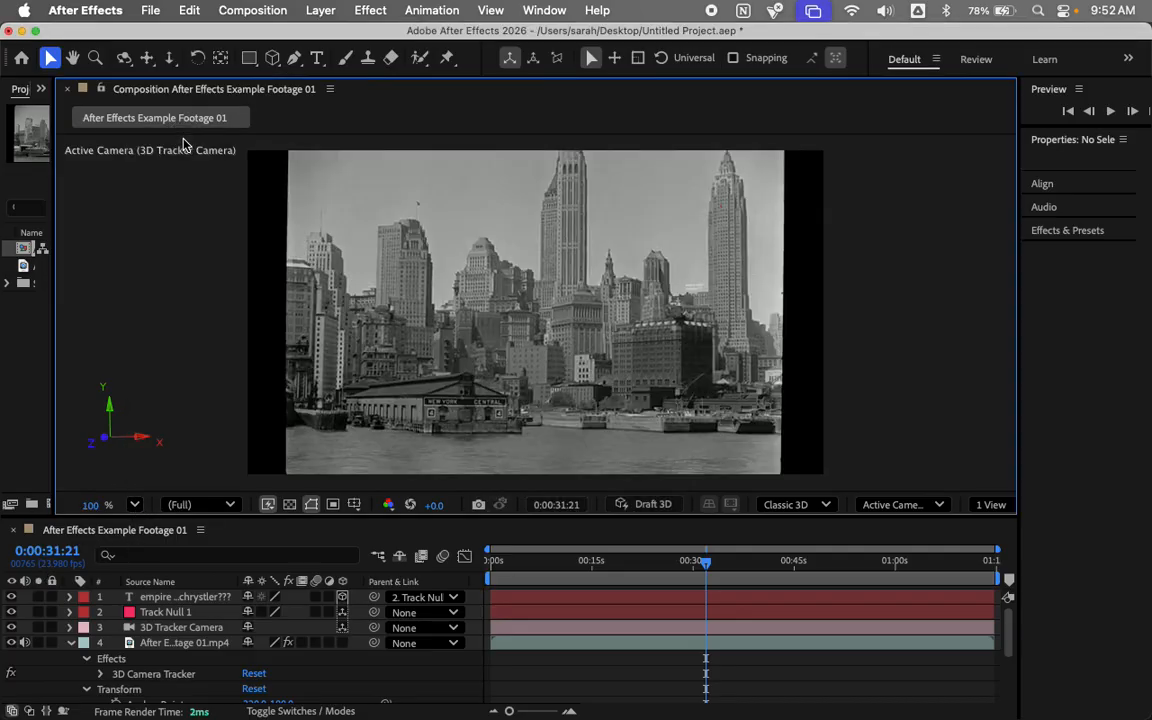
Step: Shift the text along X and raise it along Y onto the tall tower at the far right, and check it at 0:00:30:23
{"action": "left_click", "coordinate": [190, 597]}
{"action": "left_click_drag", "start_coordinate": [764, 283], "coordinate": [796, 287]}
{"action": "left_click_drag", "start_coordinate": [718, 220], "coordinate": [717, 165]}
{"action": "left_click", "coordinate": [953, 344]}
{"action": "left_click_drag", "start_coordinate": [587, 565], "coordinate": [699, 588]}
Step: Scale the tower's text label up to a legible size and check its tracking at 0:00:31:15
{"action": "left_click", "coordinate": [726, 237]}
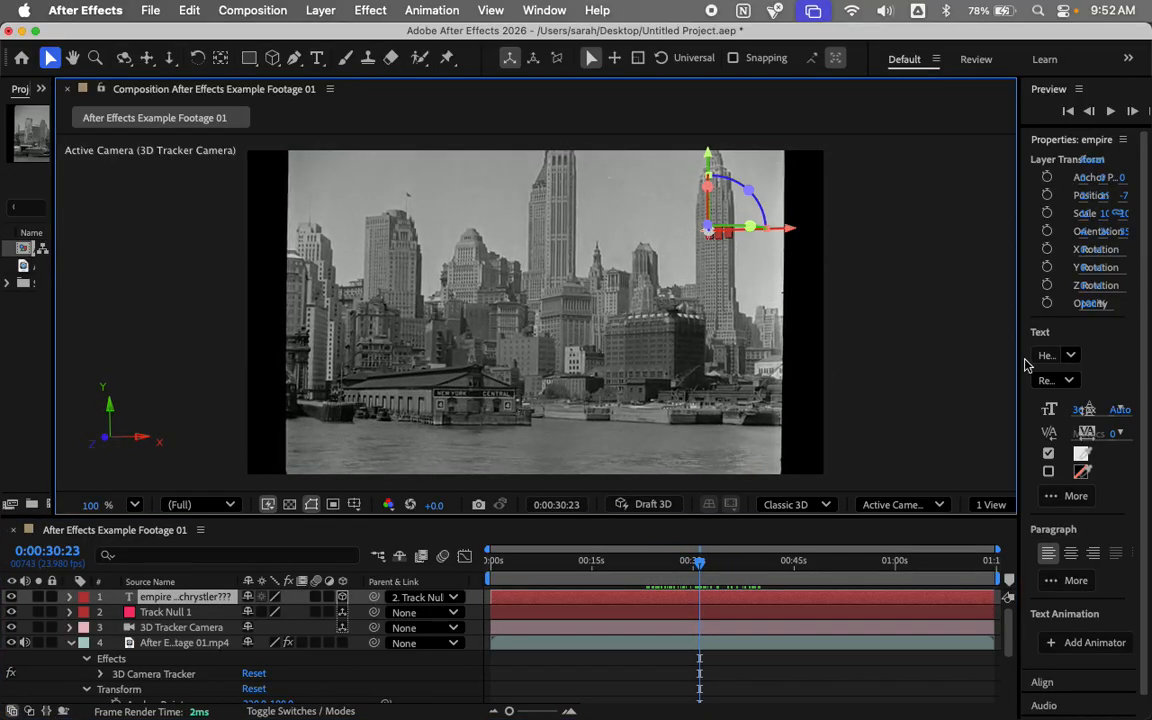
{"action": "mouse_move", "coordinate": [732, 238]}
{"action": "left_mouse_down"}
{"action": "mouse_move", "coordinate": [807, 306]}
{"action": "mouse_move", "coordinate": [745, 248]}
{"action": "left_mouse_up"}
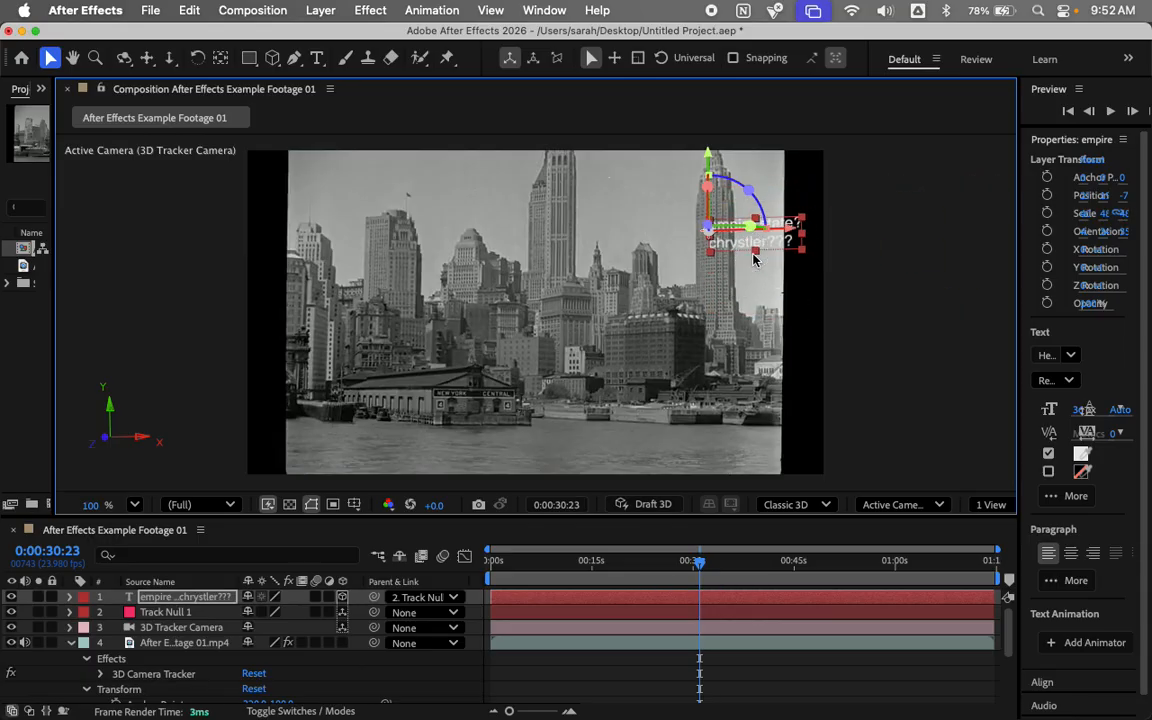
{"action": "left_click", "coordinate": [936, 346]}
{"action": "left_click_drag", "start_coordinate": [697, 562], "coordinate": [710, 599]}
{"action": "left_click", "coordinate": [685, 598]}
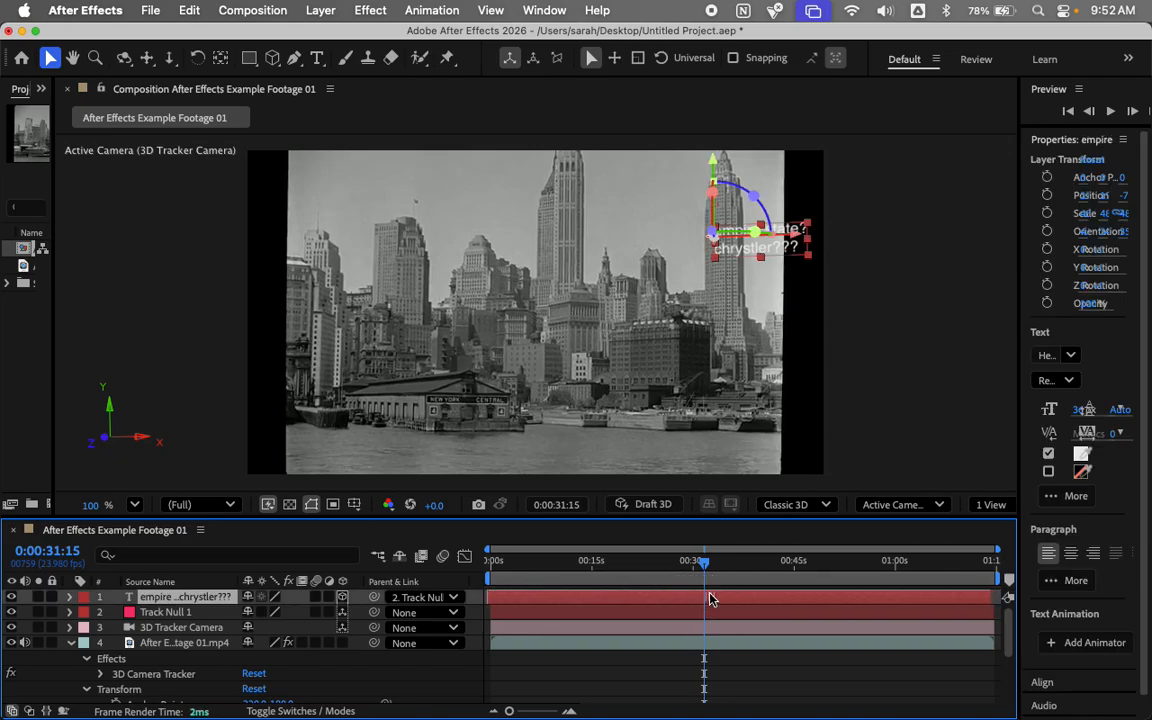
Step: Go to 0:00:05:05 and display the footage layer's 3D Camera Tracker points
{"action": "left_click", "coordinate": [817, 418]}
{"action": "left_click_drag", "start_coordinate": [588, 560], "coordinate": [527, 561]}
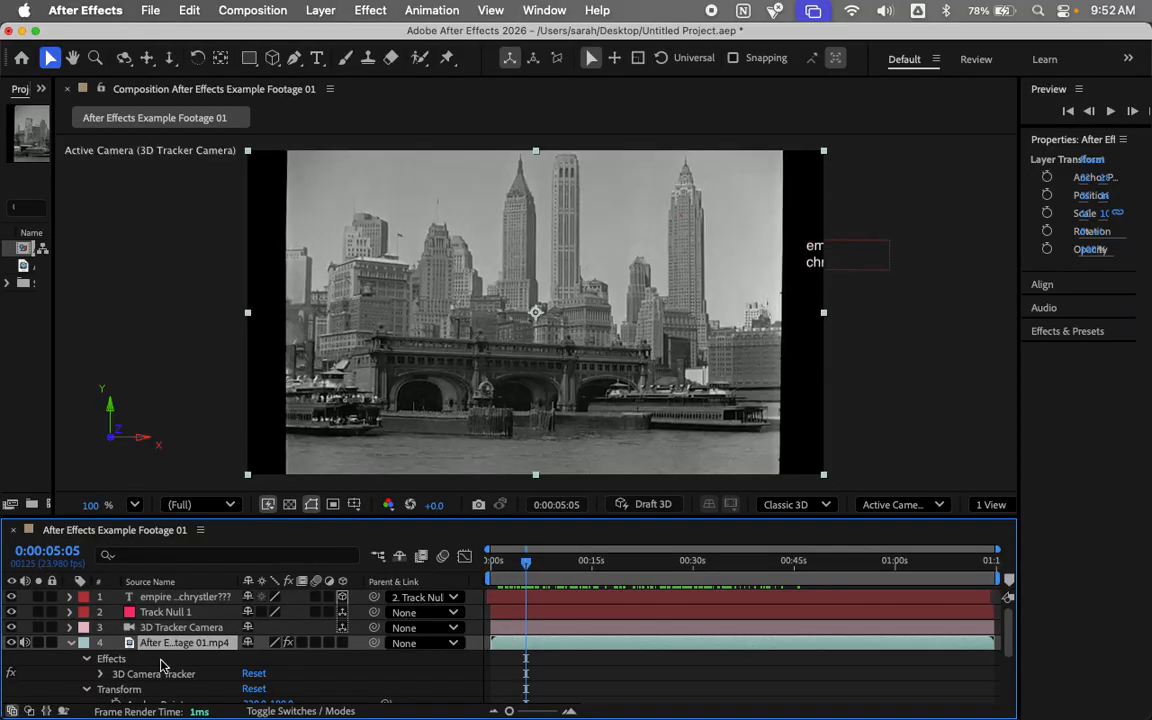
{"action": "scroll", "coordinate": [148, 600], "scroll_direction": "down", "scroll_amount": 2}
{"action": "left_click", "coordinate": [150, 631]}
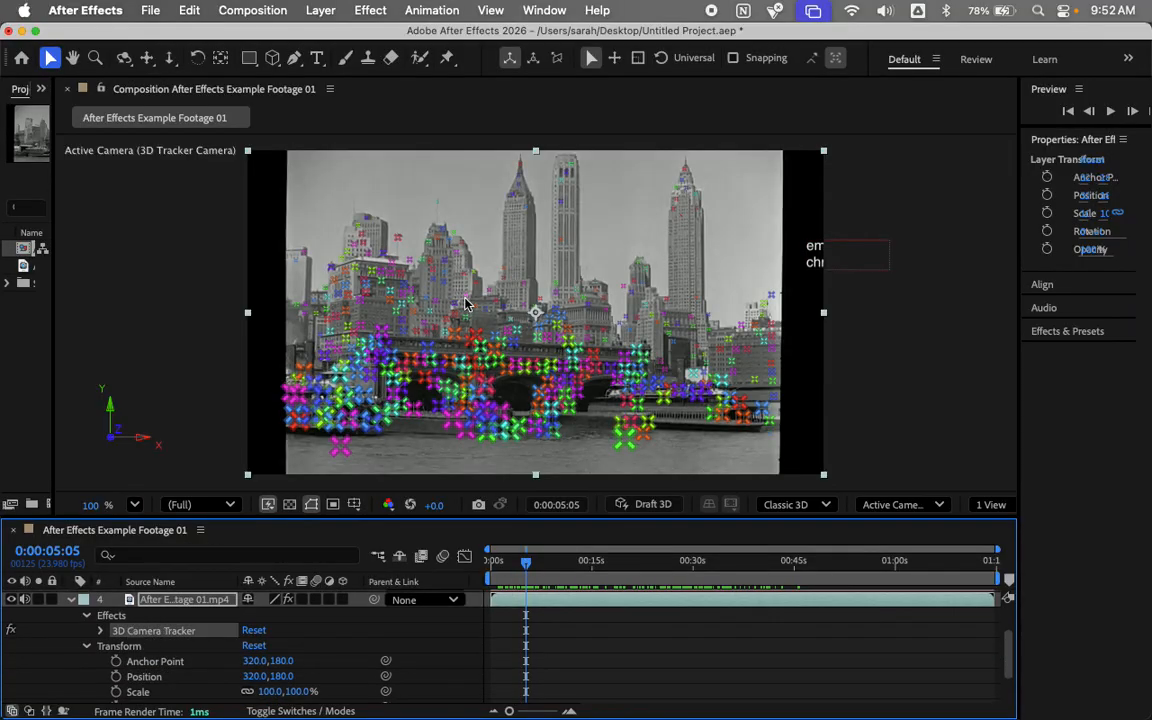
Step: Create a track null from the three track points around the leftmost arch of the waterfront building
{"action": "scroll", "coordinate": [435, 390], "scroll_direction": "up", "scroll_amount": 3}
{"action": "scroll", "coordinate": [435, 390], "scroll_direction": "up", "scroll_amount": 3}
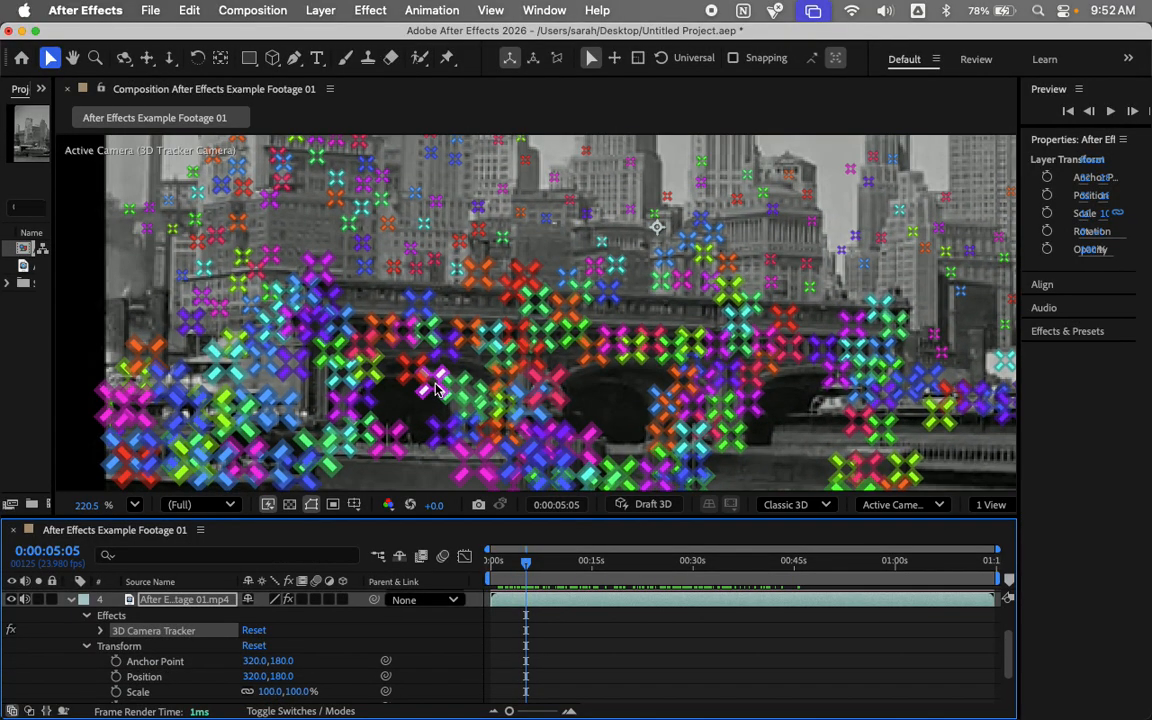
{"action": "scroll", "coordinate": [425, 394], "scroll_direction": "down", "scroll_amount": 2}
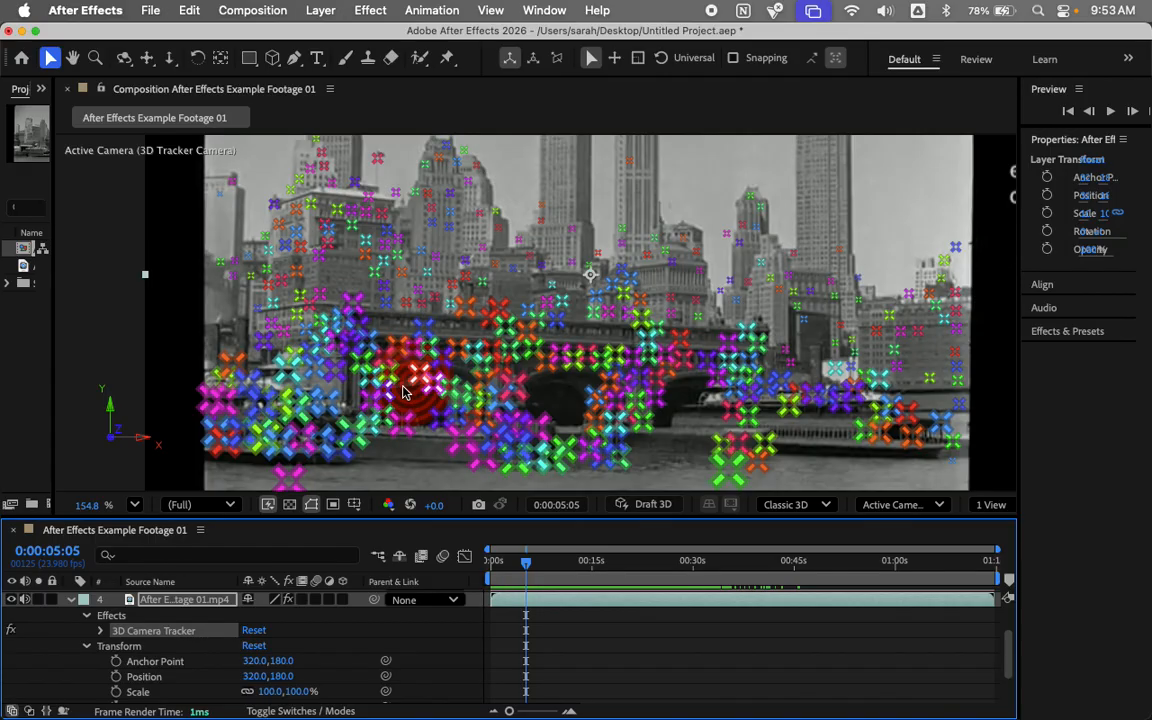
{"action": "right_click", "coordinate": [404, 391]}
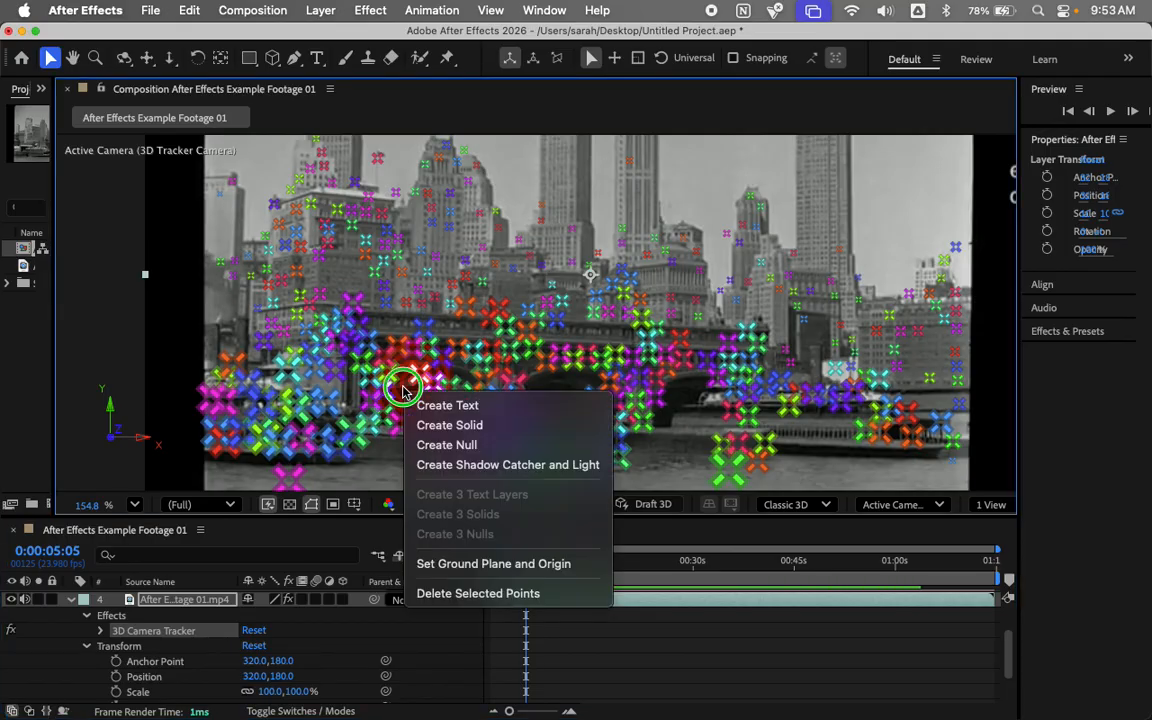
{"action": "left_click", "coordinate": [473, 445]}
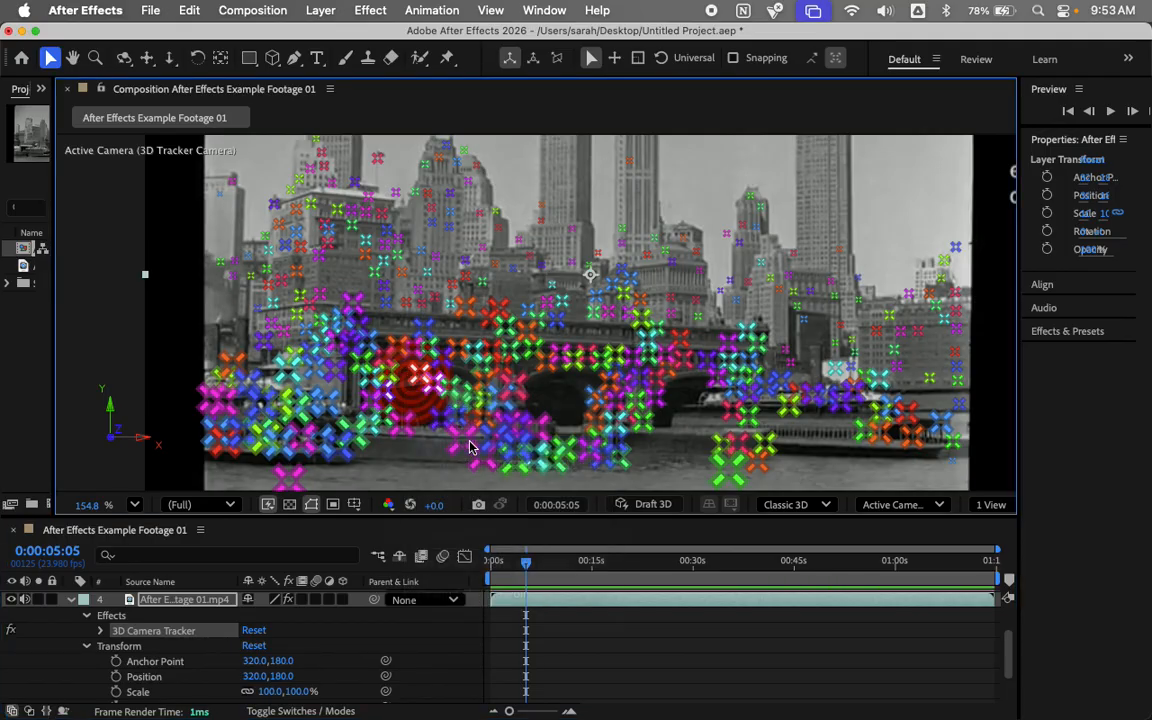
{"action": "left_click", "coordinate": [197, 598]}
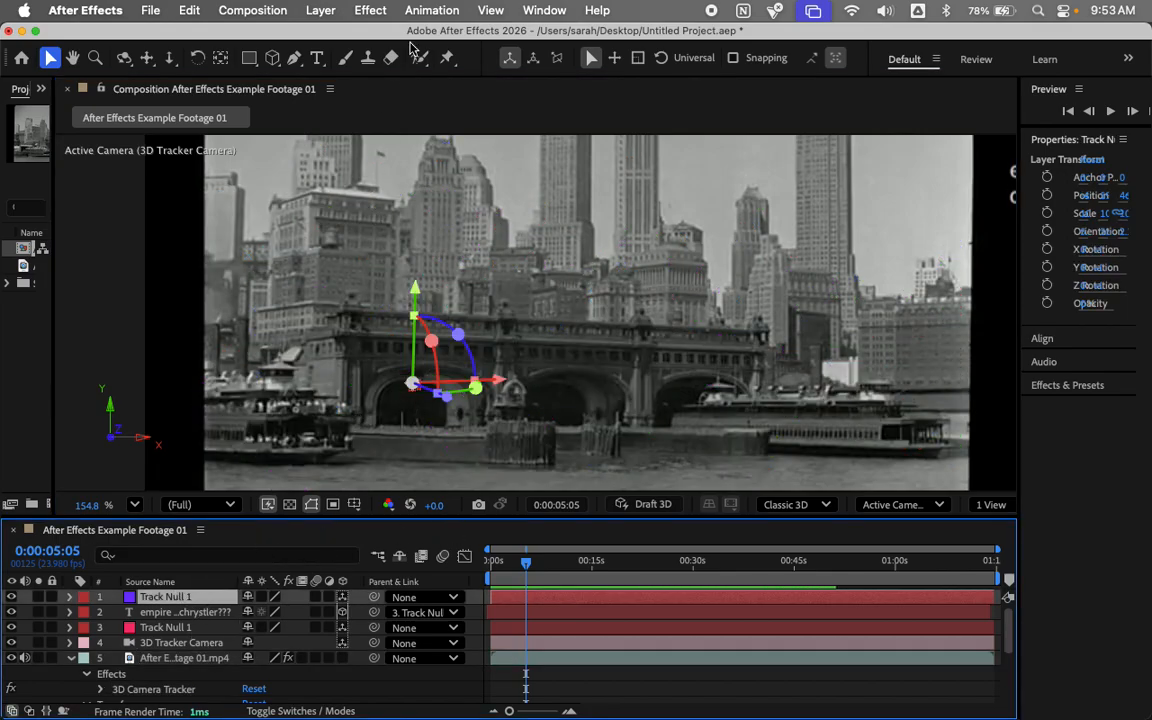
Step: Add a new shape layer, make it a 3D layer, and parent it to the newly created Track Null 1 on layer 2
{"action": "left_click", "coordinate": [336, 10]}
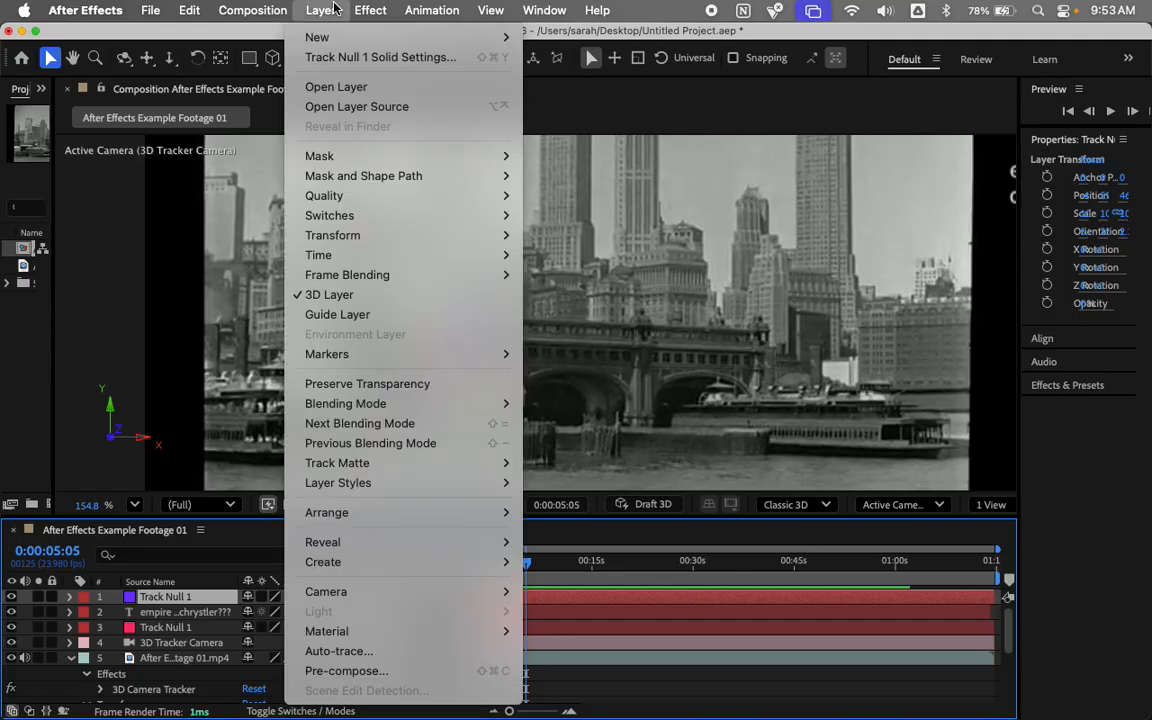
{"action": "mouse_move", "coordinate": [338, 38]}
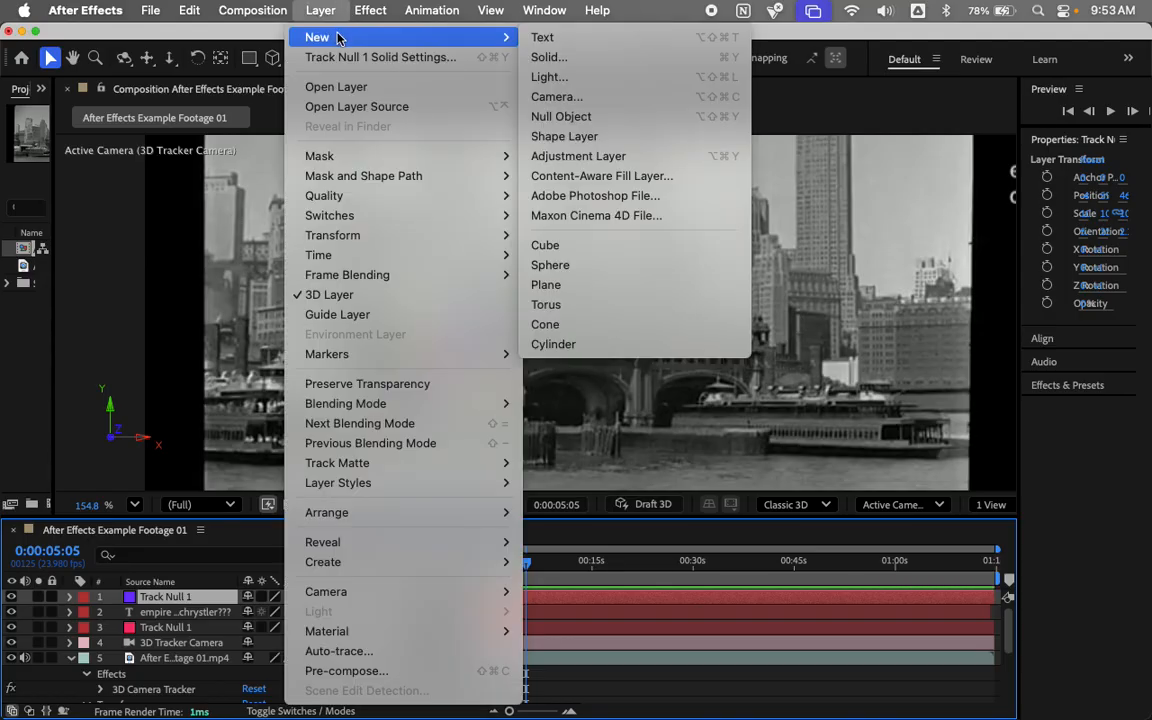
{"action": "left_click", "coordinate": [619, 134]}
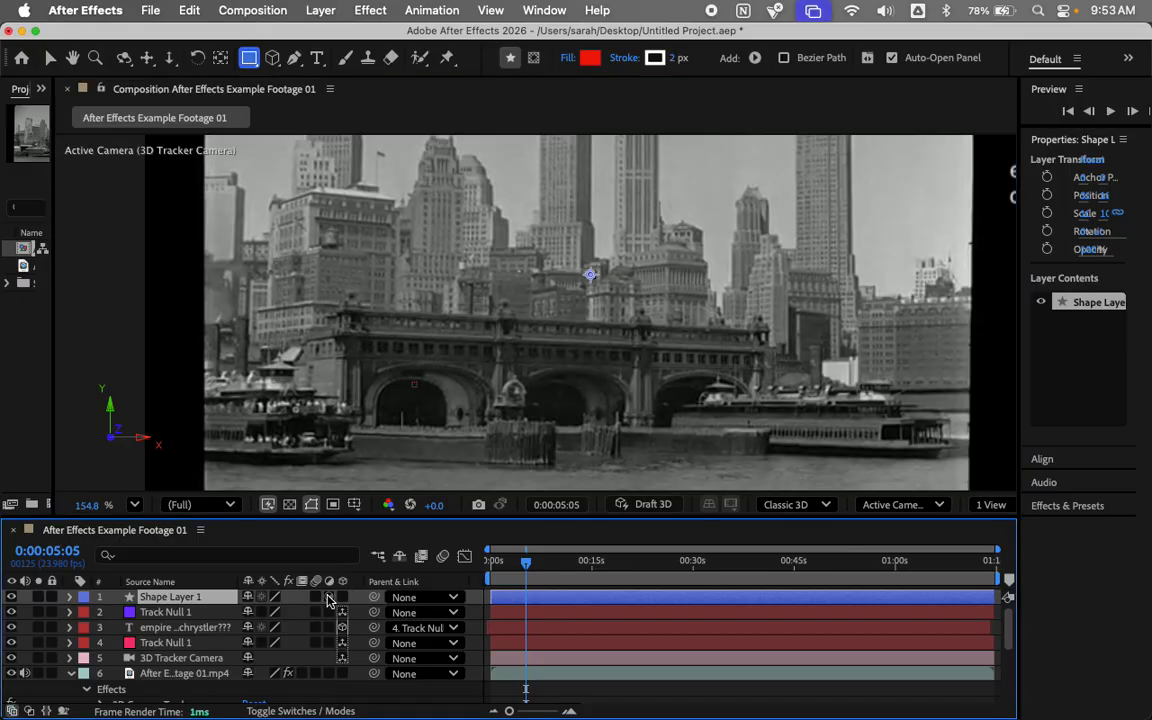
{"action": "left_click", "coordinate": [341, 598]}
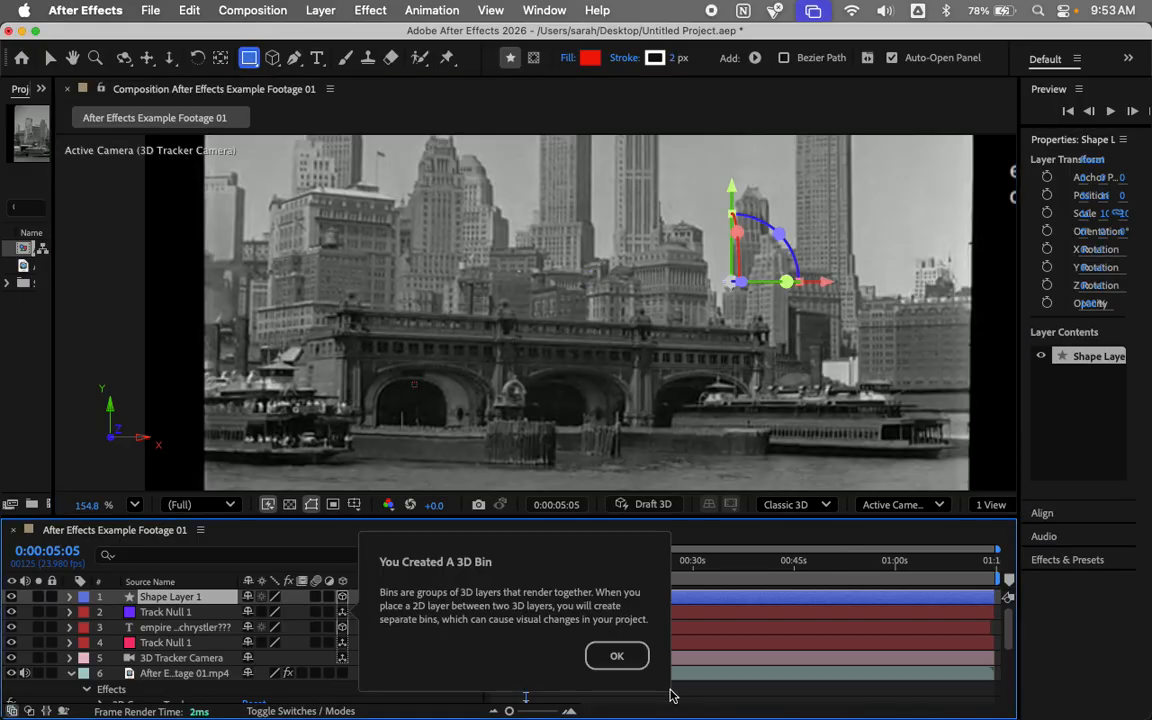
{"action": "left_click", "coordinate": [617, 656]}
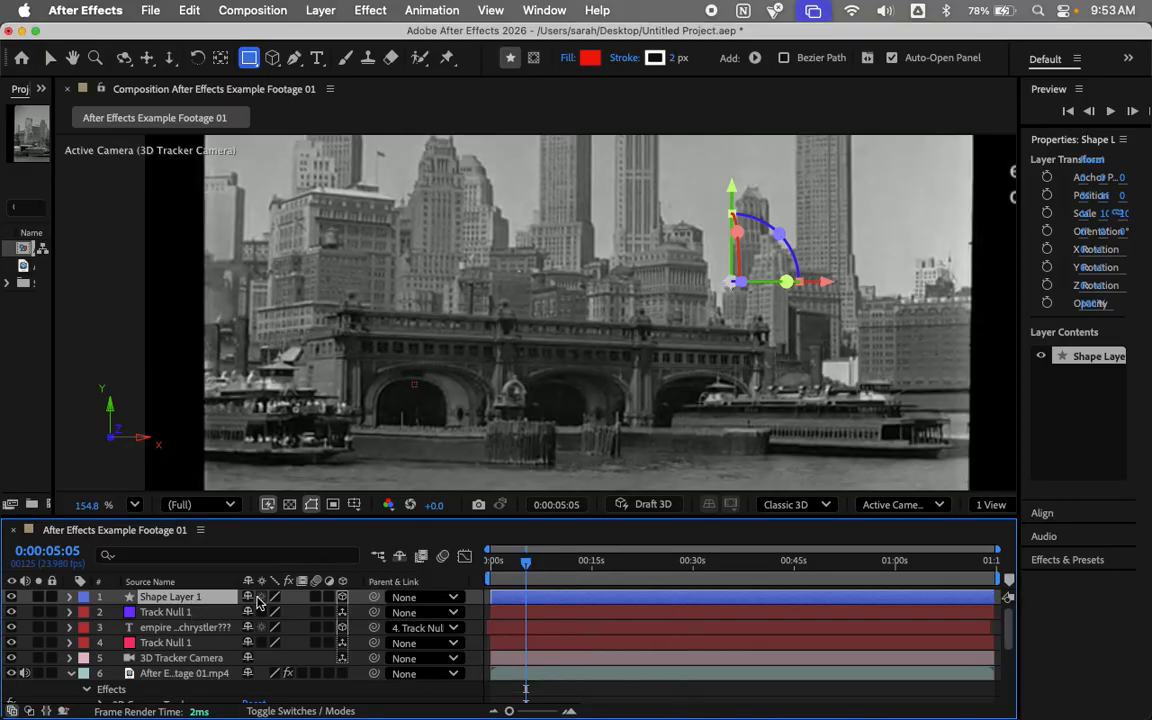
{"action": "left_click_drag", "start_coordinate": [374, 597], "coordinate": [200, 614]}
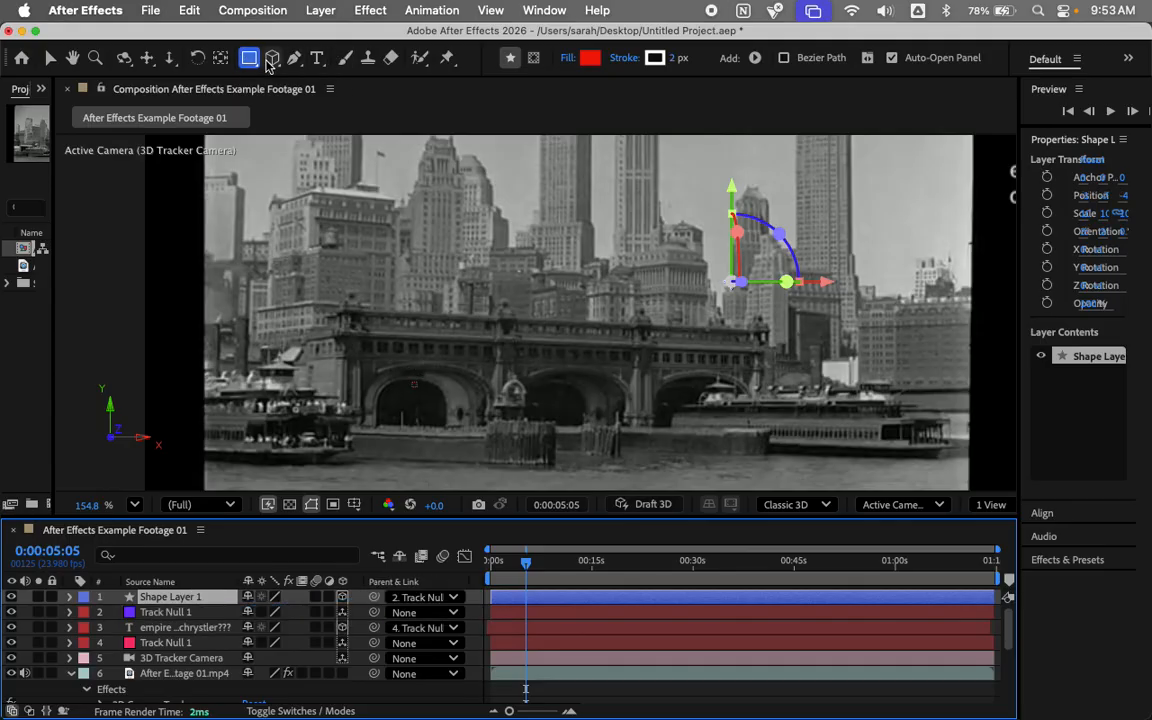
Step: Draw a red rectangle with a white 2 px stroke on the shape layer over the leftmost arch, and advance to 0:00:06:13
{"action": "mouse_move", "coordinate": [345, 321]}
{"action": "left_mouse_down"}
{"action": "mouse_move", "coordinate": [571, 437]}
{"action": "mouse_move", "coordinate": [478, 411]}
{"action": "left_mouse_up"}
{"action": "scroll", "coordinate": [478, 411], "scroll_direction": "down", "scroll_amount": 2}
{"action": "scroll", "coordinate": [478, 411], "scroll_direction": "up", "scroll_amount": 3}
{"action": "mouse_move", "coordinate": [528, 569]}
{"action": "left_mouse_down"}
{"action": "mouse_move", "coordinate": [540, 569]}
{"action": "mouse_move", "coordinate": [501, 566]}
{"action": "mouse_move", "coordinate": [548, 566]}
{"action": "mouse_move", "coordinate": [522, 569]}
{"action": "mouse_move", "coordinate": [540, 577]}
{"action": "left_mouse_up"}
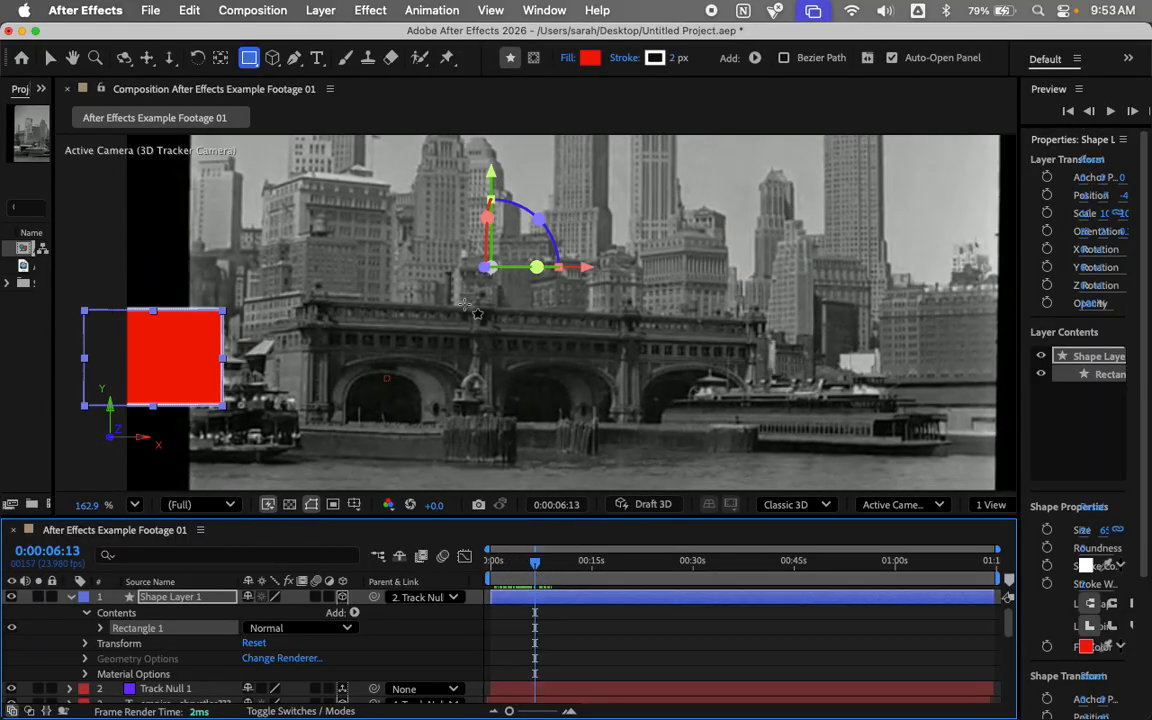
Step: Push the rectangle's shape layer back along its Z axis so it sits just above the leftmost arch
{"action": "left_click", "coordinate": [50, 57]}
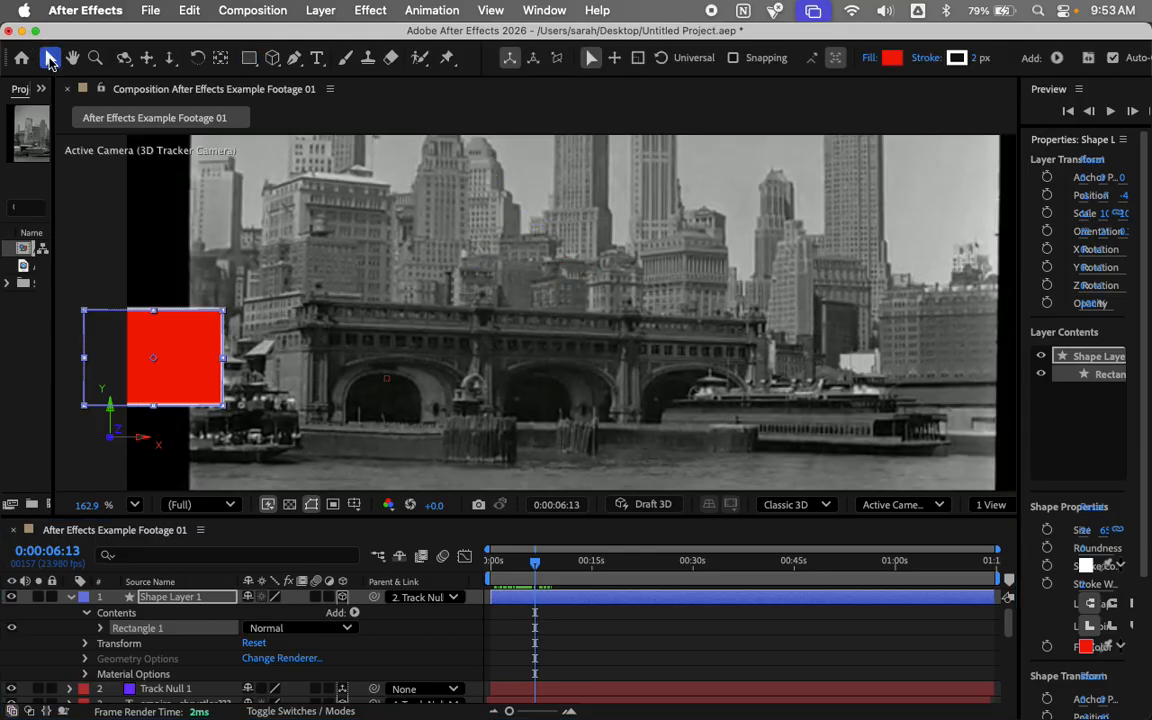
{"action": "left_click", "coordinate": [208, 336]}
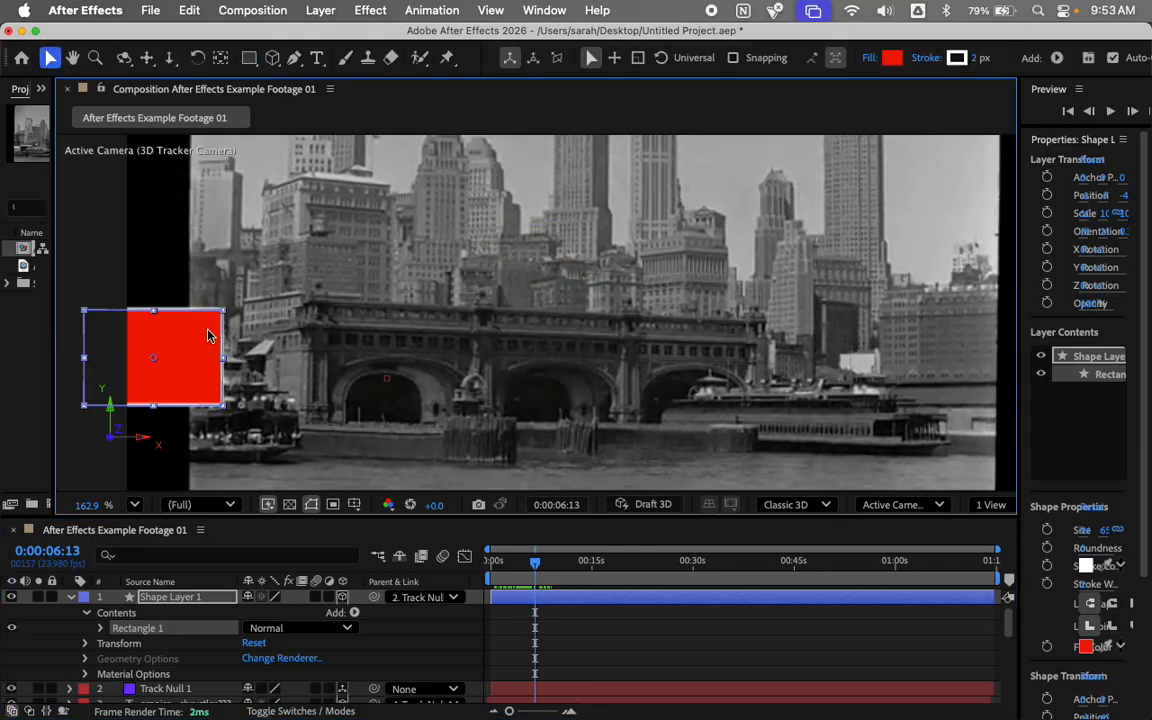
{"action": "left_click", "coordinate": [296, 321]}
{"action": "scroll", "coordinate": [296, 358], "scroll_direction": "down", "scroll_amount": 3}
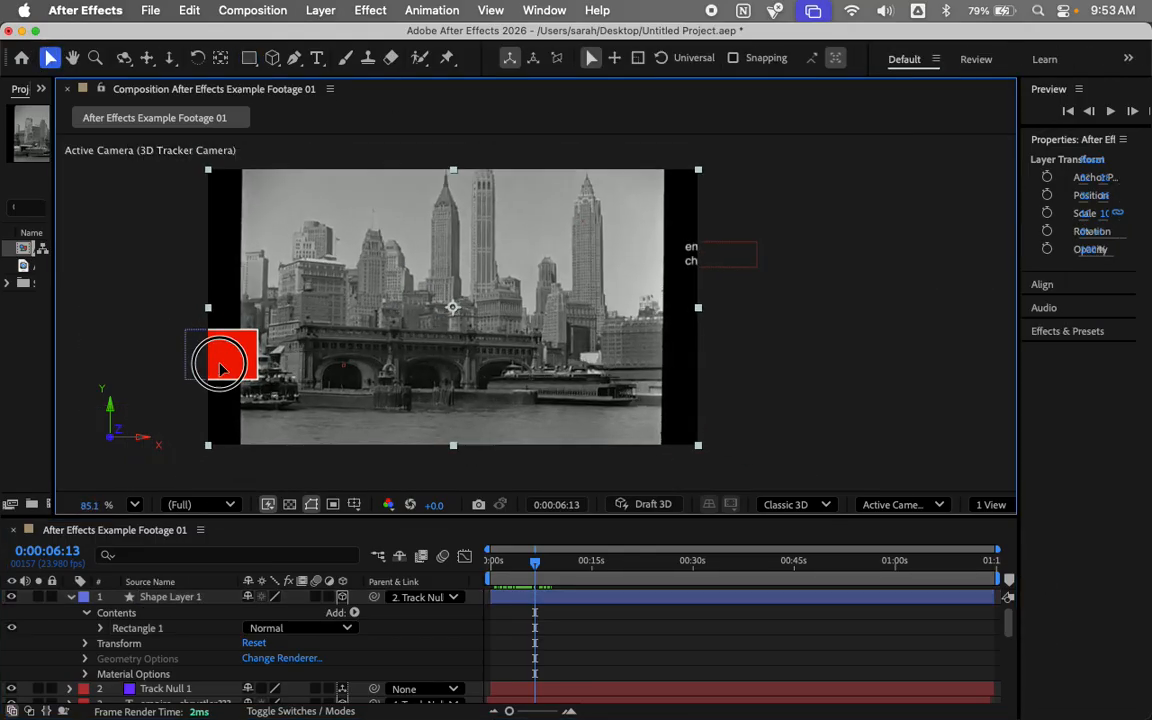
{"action": "left_click", "coordinate": [170, 596]}
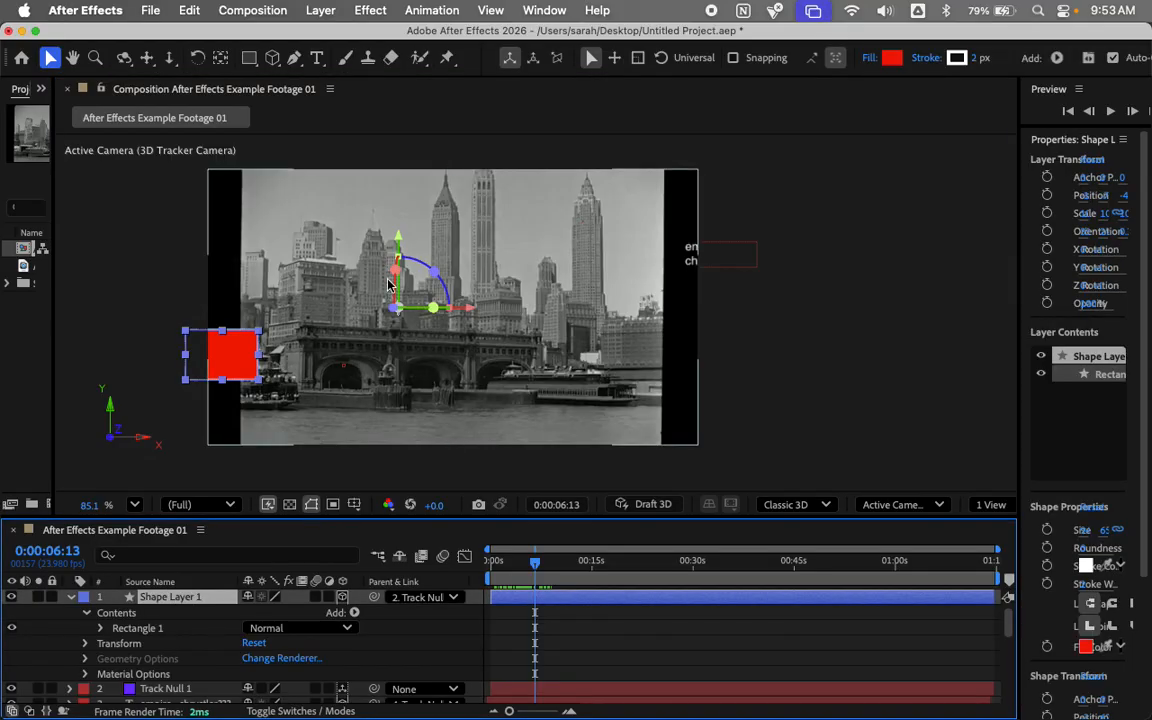
{"action": "left_click_drag", "start_coordinate": [395, 307], "coordinate": [1044, 366]}
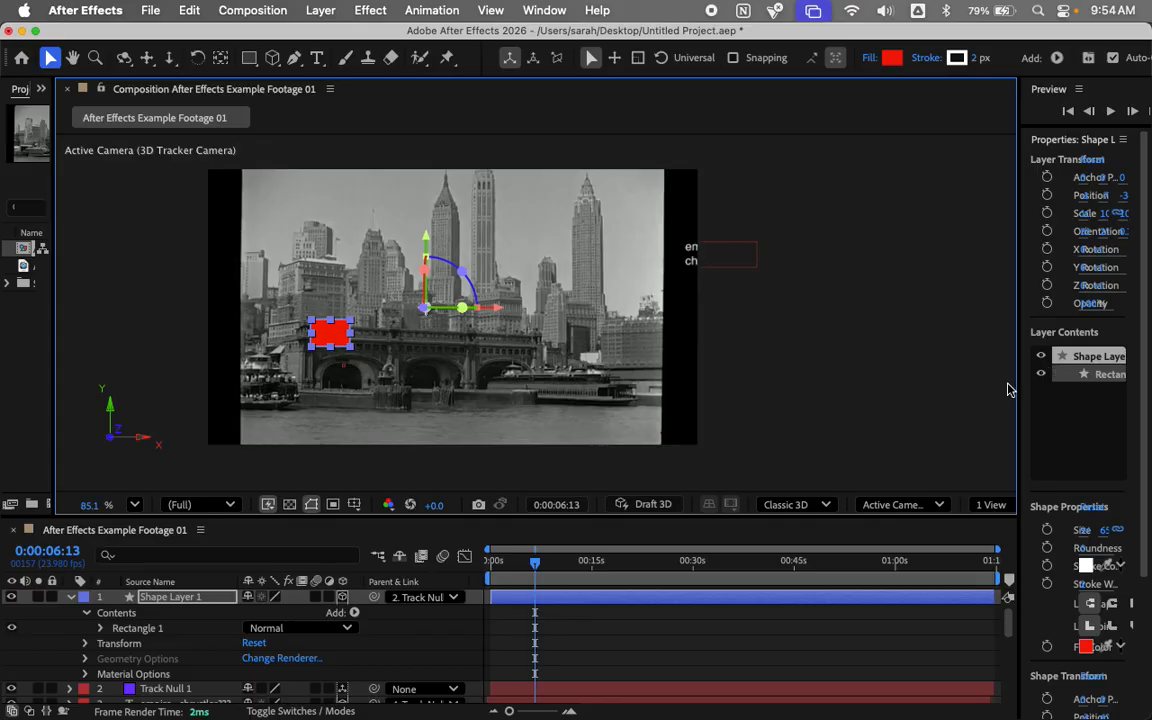
Step: Go back to 0:00:03:02, try to rotate the red rectangle's shape layer about its Y axis, and undo the rotation
{"action": "left_click_drag", "start_coordinate": [537, 565], "coordinate": [511, 561]}
{"action": "left_click_drag", "start_coordinate": [646, 307], "coordinate": [556, 341]}
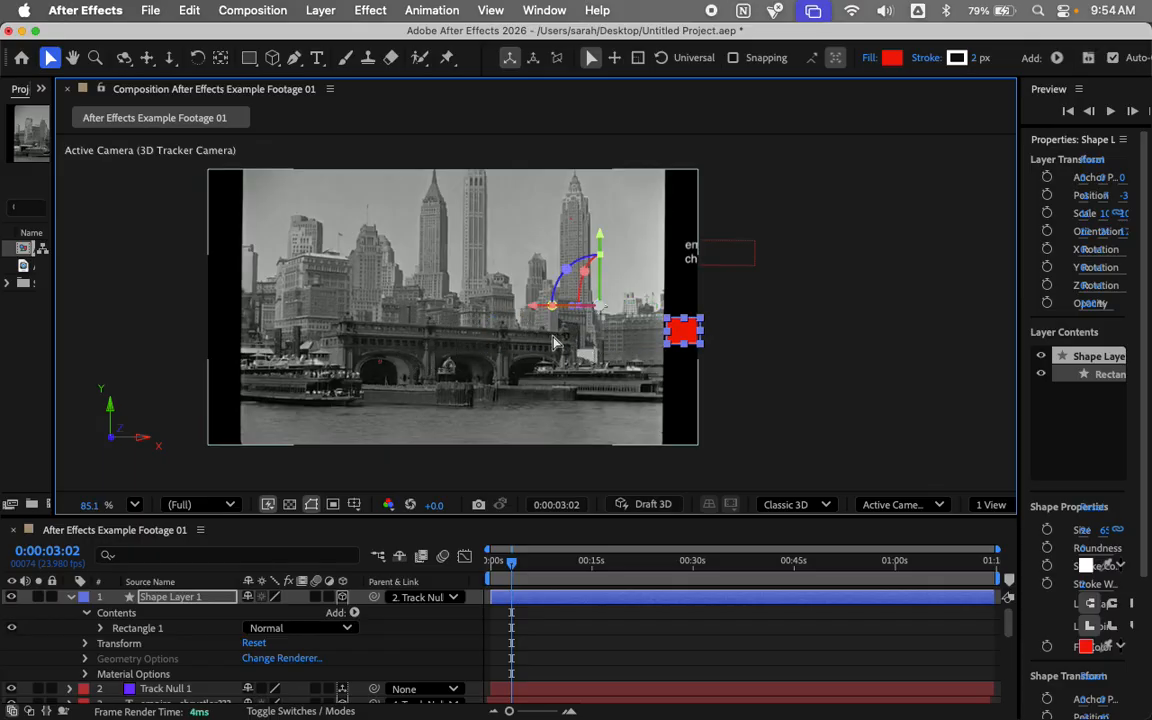
{"action": "key", "text": "super+z"}
{"action": "left_click_drag", "start_coordinate": [611, 308], "coordinate": [215, 300]}
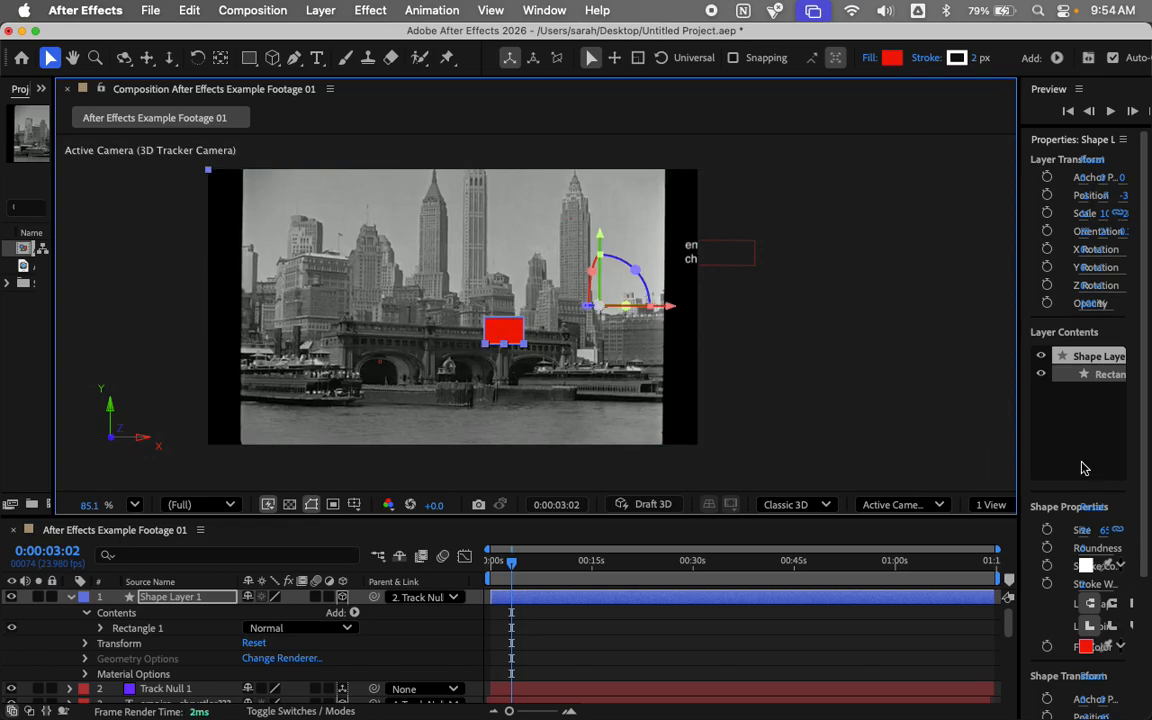
Step: Deselect the shape layer and scrub to 0:00:07:15 to check how the red rectangle follows the waterfront building
{"action": "left_click", "coordinate": [980, 412]}
{"action": "left_click_drag", "start_coordinate": [511, 563], "coordinate": [542, 566]}
{"action": "left_click", "coordinate": [827, 407]}
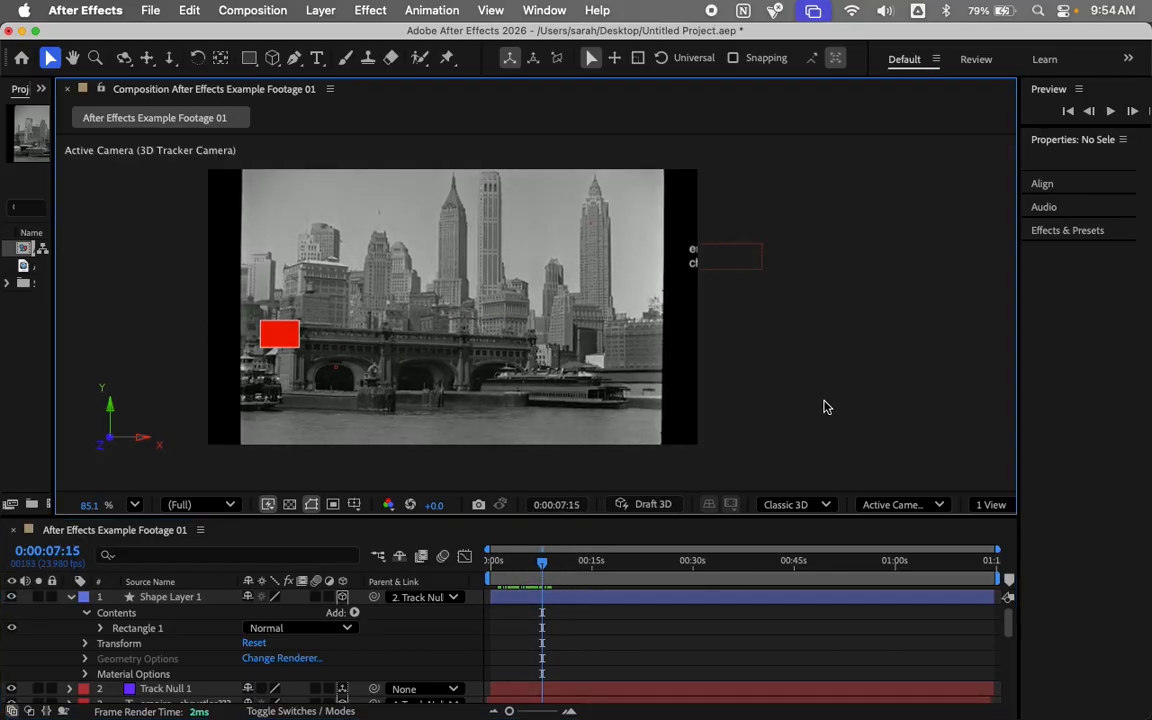
{"action": "scroll", "coordinate": [323, 318], "scroll_direction": "down", "scroll_amount": 2}
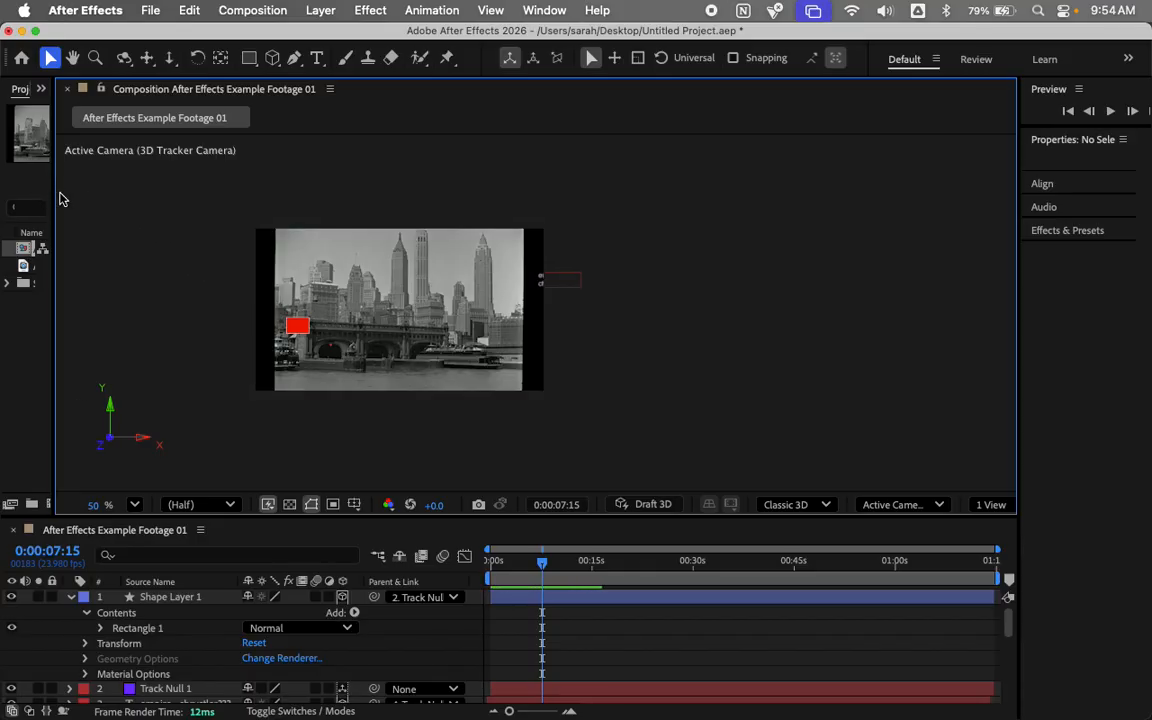
Step: Widen the project list and delete the composition, the footage file and the Solids folder from the project
{"action": "left_click_drag", "start_coordinate": [53, 193], "coordinate": [257, 193]}
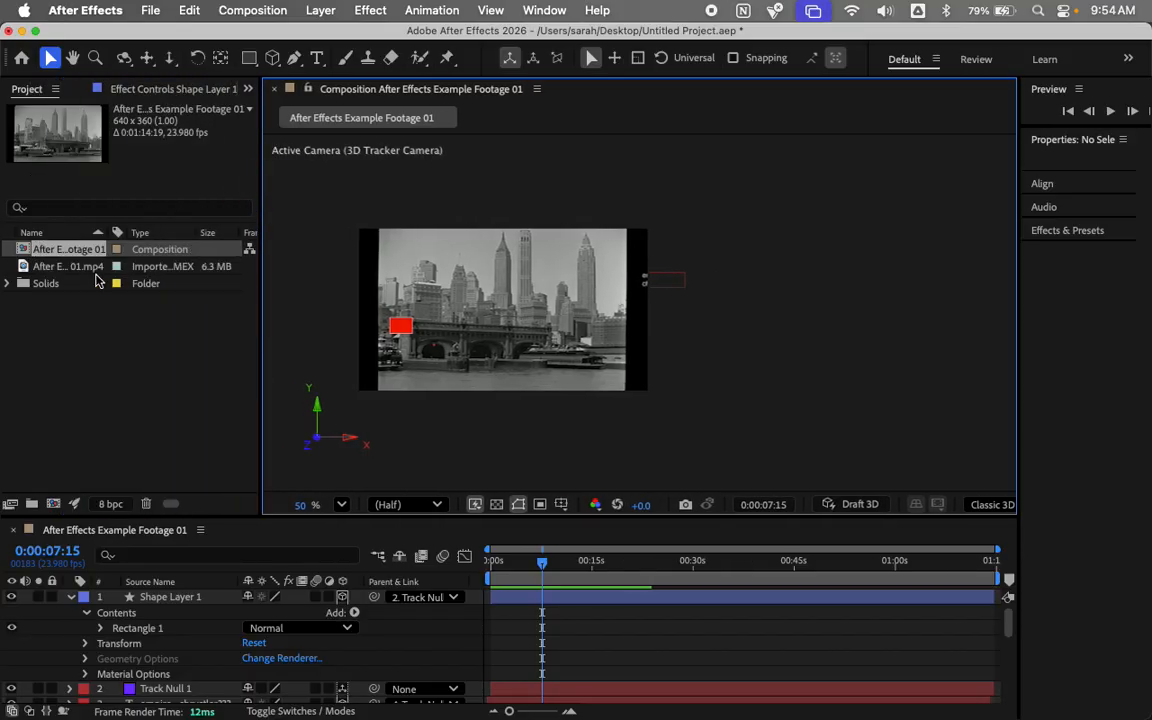
{"action": "left_click_drag", "start_coordinate": [75, 305], "coordinate": [33, 224]}
{"action": "key", "text": "Delete"}
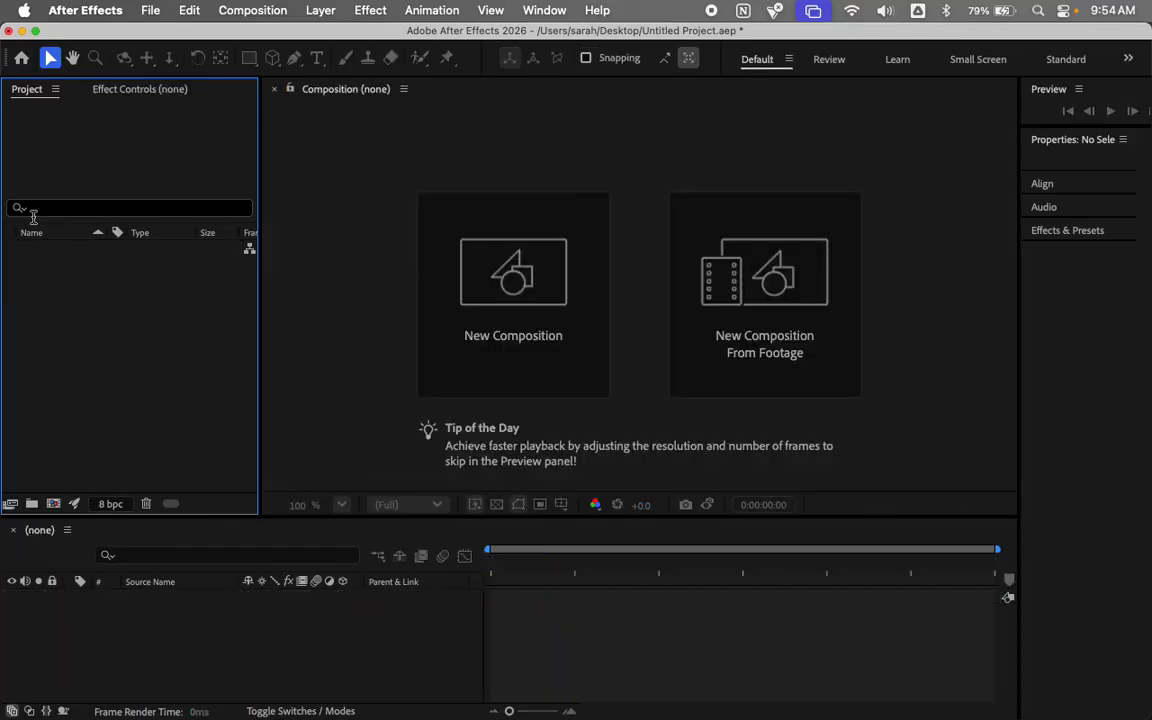
Step: Switch to the ARCH 517 - 2026W Miro board in the browser and view the sunflower and cliff castle paintings
{"action": "key", "text": "ctrl+Up"}
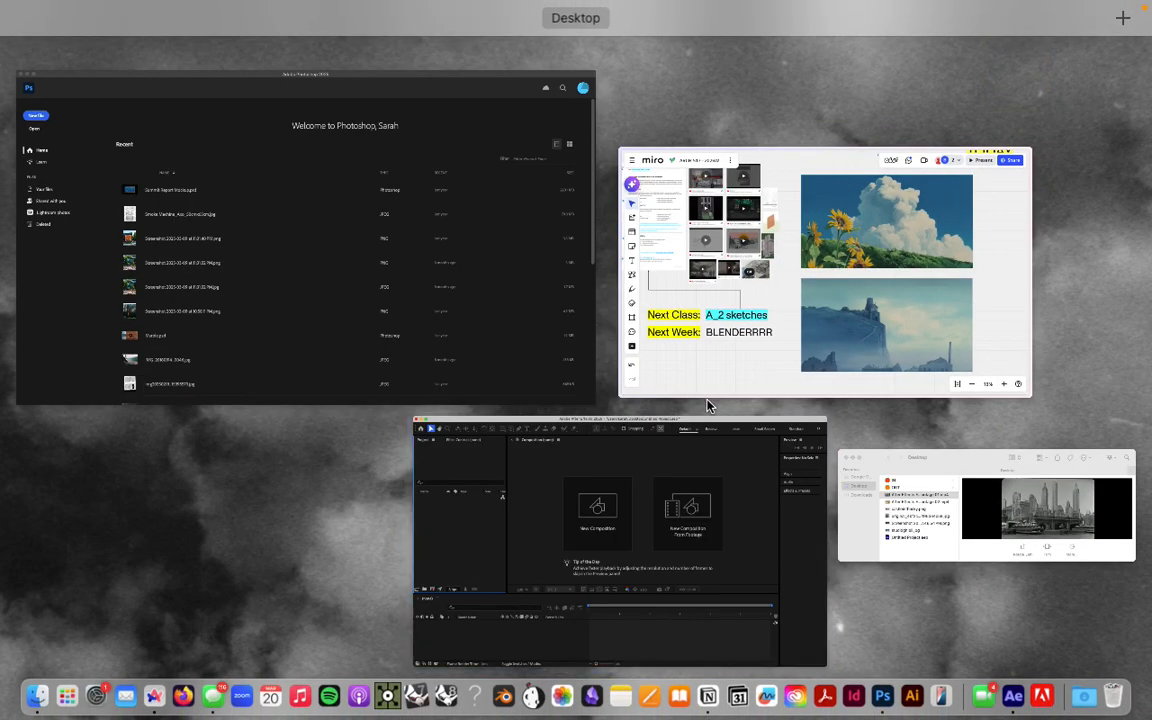
{"action": "left_click", "coordinate": [730, 277]}
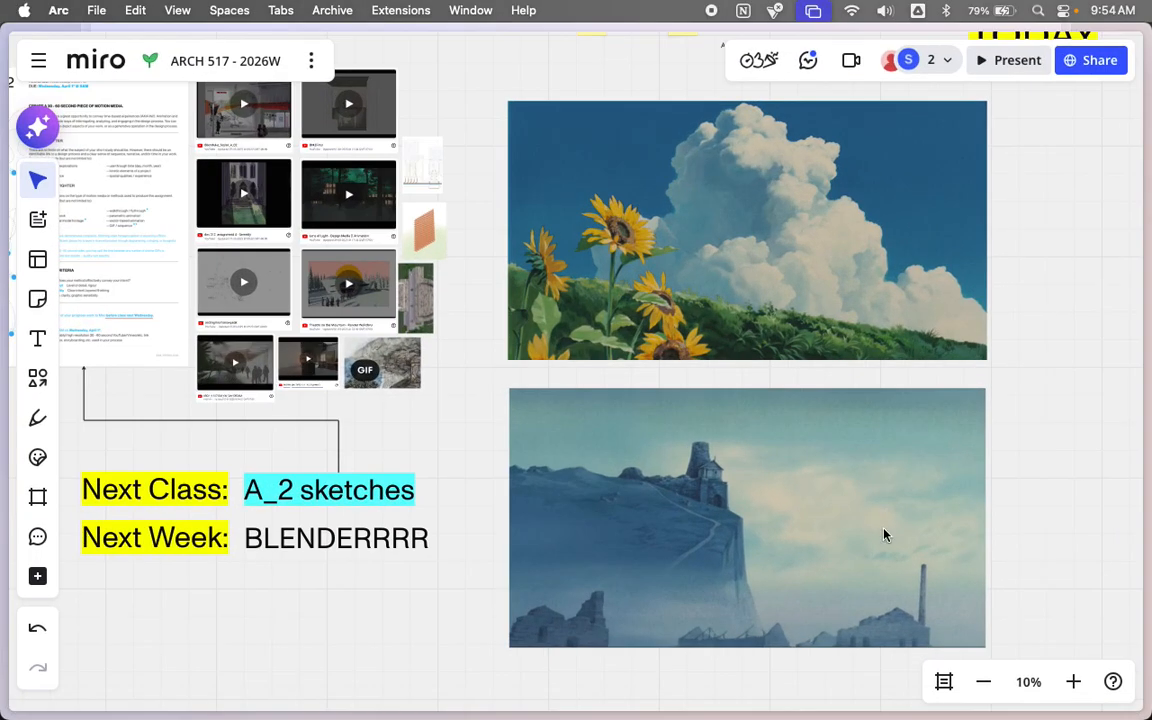
{"action": "left_click", "coordinate": [1011, 282]}
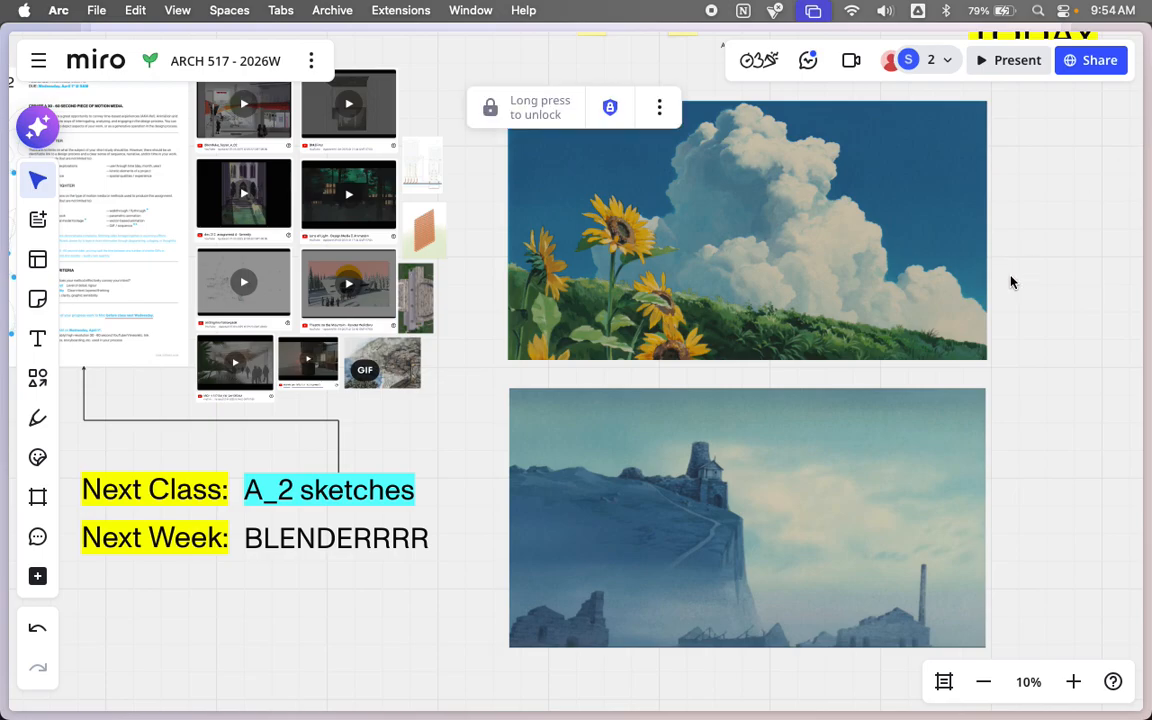
{"action": "scroll", "coordinate": [1000, 445], "scroll_direction": "up", "scroll_amount": 2}
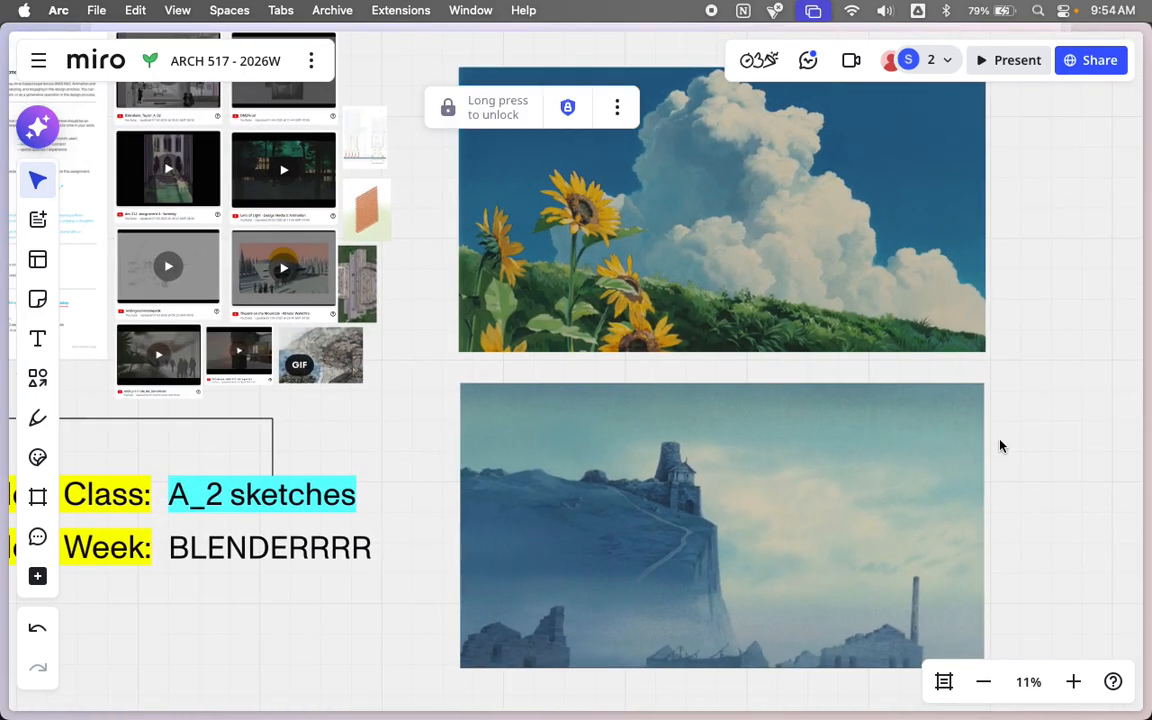
{"action": "scroll", "coordinate": [1000, 446], "scroll_direction": "down", "scroll_amount": 1}
{"action": "scroll", "coordinate": [1000, 446], "scroll_direction": "up", "scroll_amount": 2}
{"action": "scroll", "coordinate": [1000, 446], "scroll_direction": "down", "scroll_amount": 5}
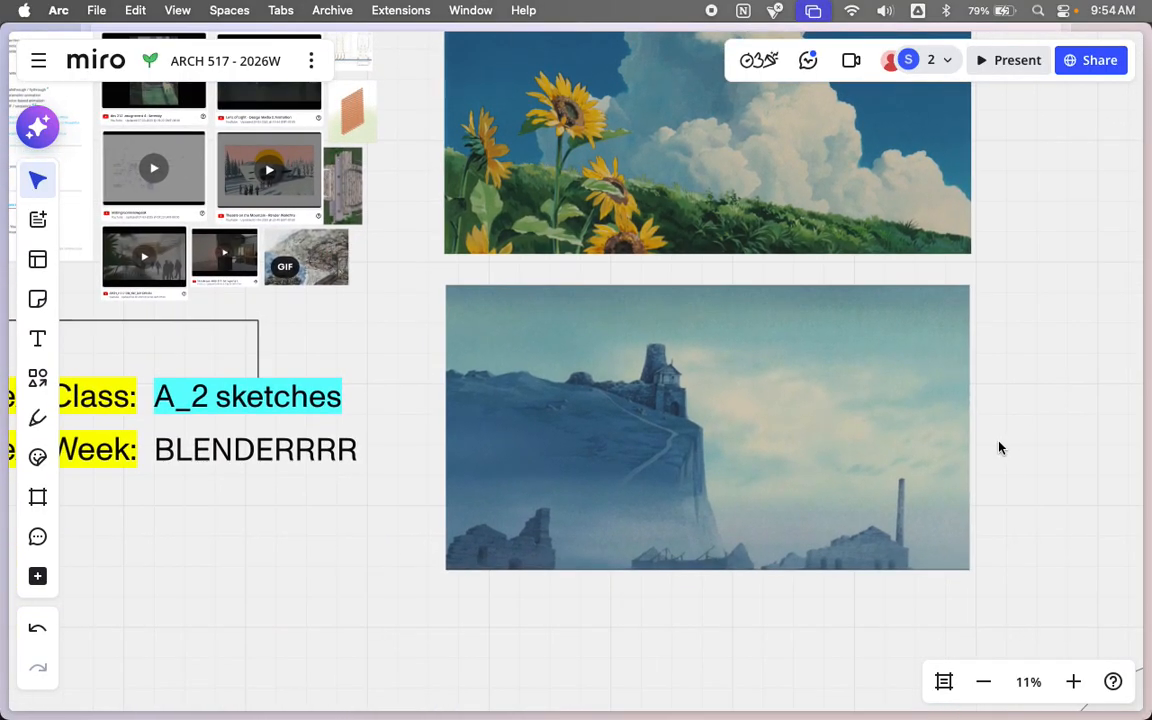
Step: Select the castleinthesky.png image and examine its foreground ruins, cliff and sky at different magnifications
{"action": "left_click", "coordinate": [769, 483]}
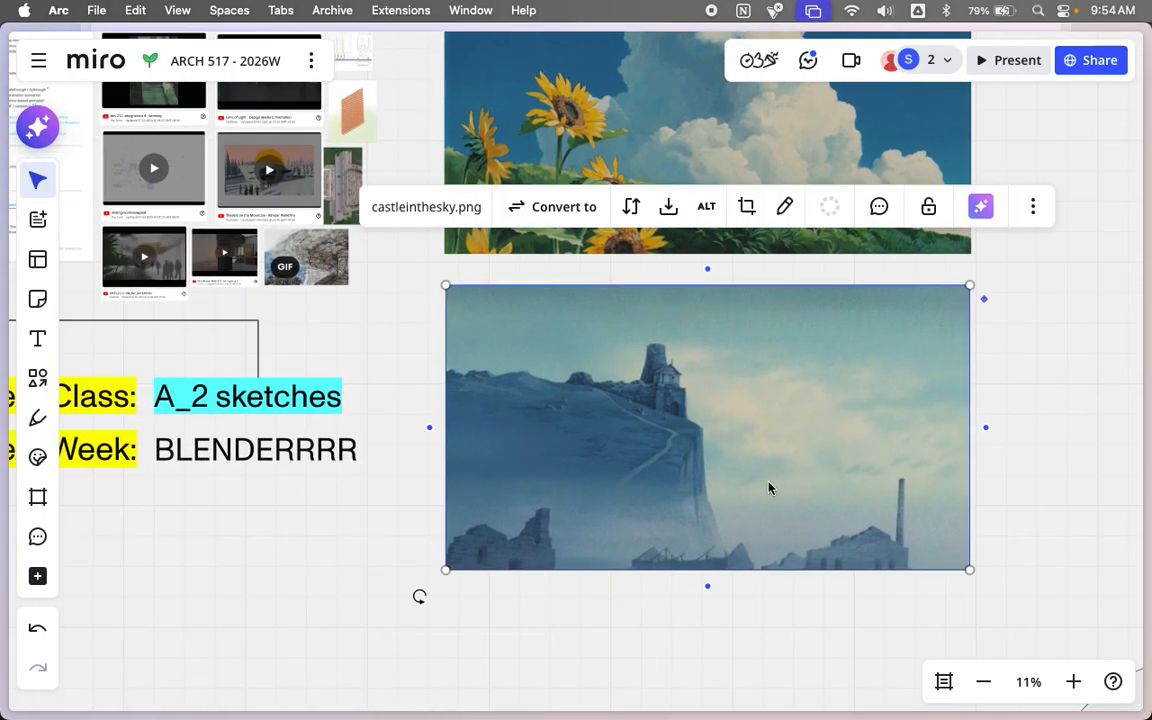
{"action": "scroll", "coordinate": [769, 485], "scroll_direction": "right", "scroll_amount": 2}
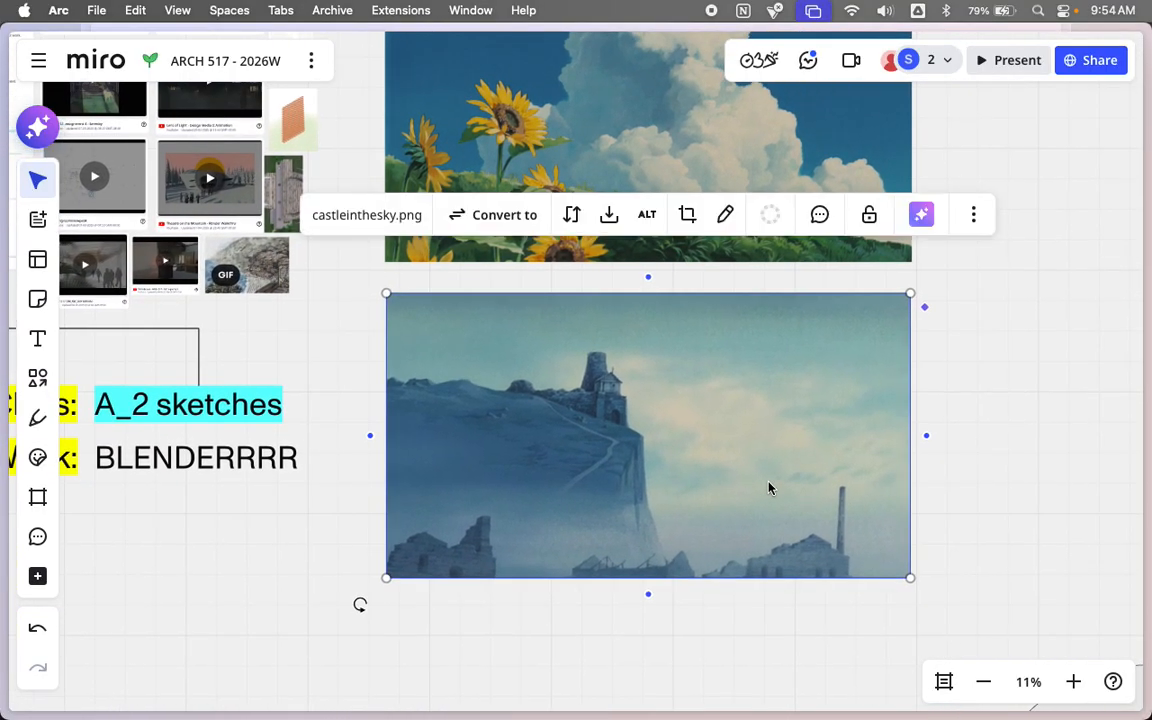
{"action": "scroll", "coordinate": [769, 487], "scroll_direction": "up", "scroll_amount": 3}
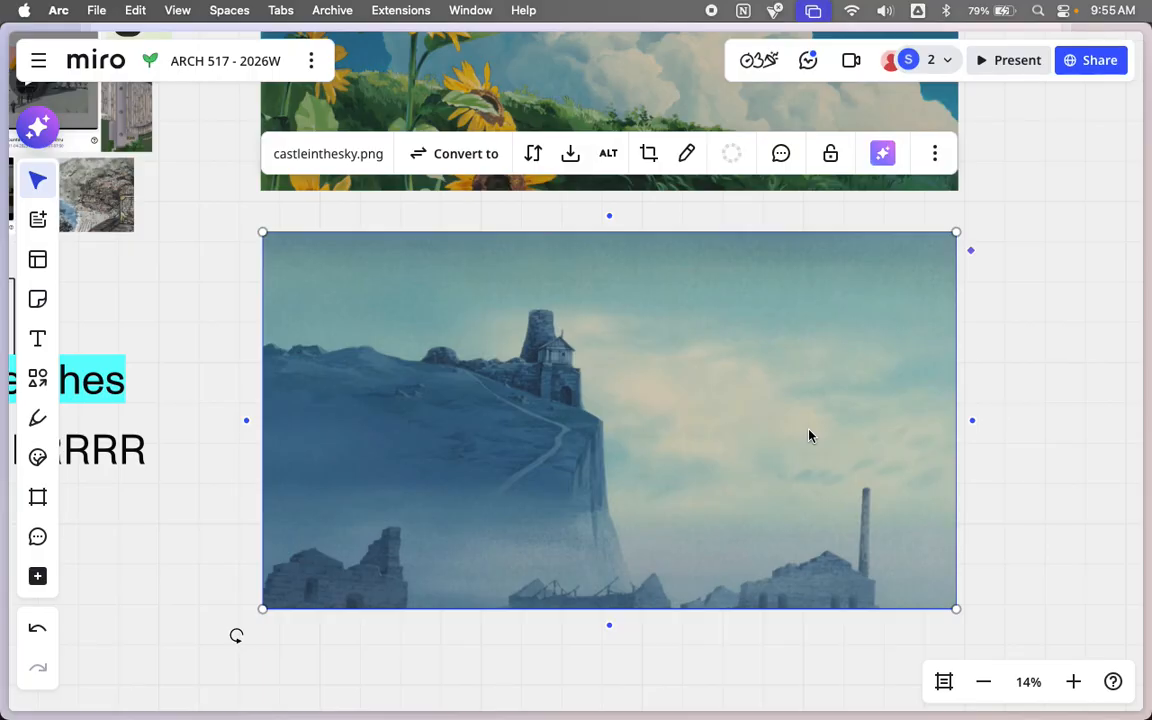
{"action": "scroll", "coordinate": [810, 435], "scroll_direction": "down", "scroll_amount": 3}
{"action": "scroll", "coordinate": [810, 435], "scroll_direction": "up", "scroll_amount": 5}
{"action": "scroll", "coordinate": [810, 435], "scroll_direction": "down", "scroll_amount": 4}
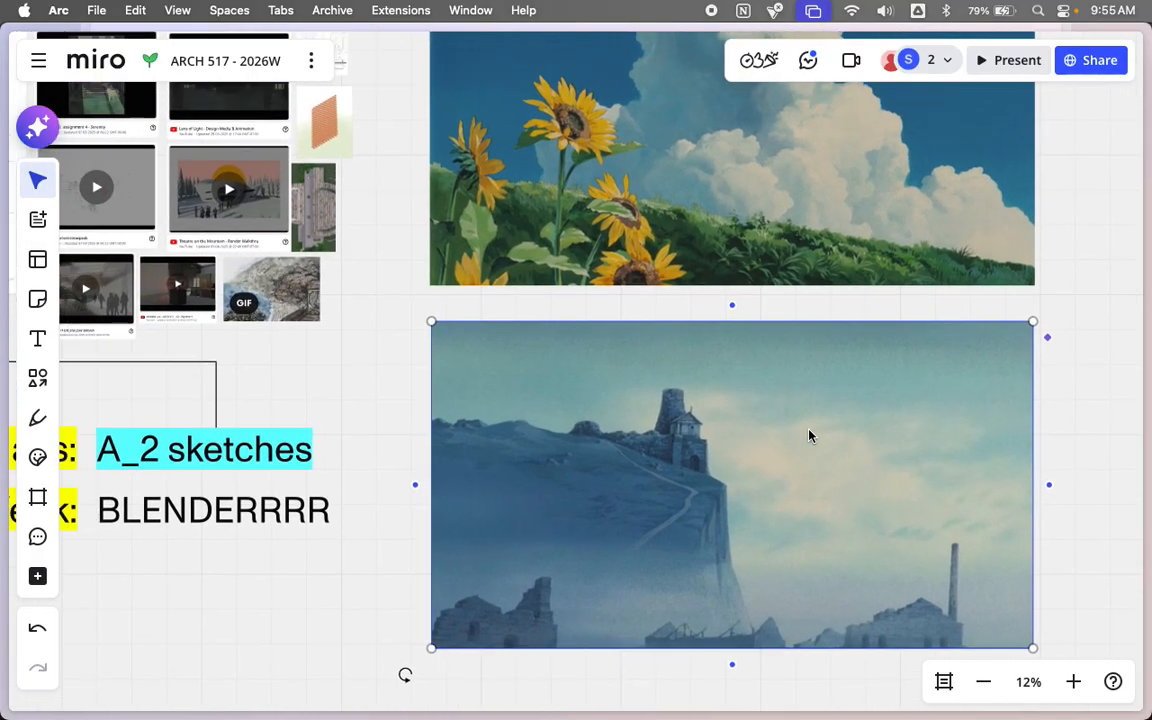
Step: Find the Lens of Light - Design Media II Animation video among the board's examples and play it
{"action": "scroll", "coordinate": [810, 435], "scroll_direction": "left", "scroll_amount": 5}
{"action": "scroll", "coordinate": [810, 435], "scroll_direction": "up", "scroll_amount": 4}
{"action": "scroll", "coordinate": [478, 365], "scroll_direction": "up", "scroll_amount": 4}
{"action": "scroll", "coordinate": [481, 374], "scroll_direction": "up", "scroll_amount": 6}
{"action": "left_click", "coordinate": [481, 374]}
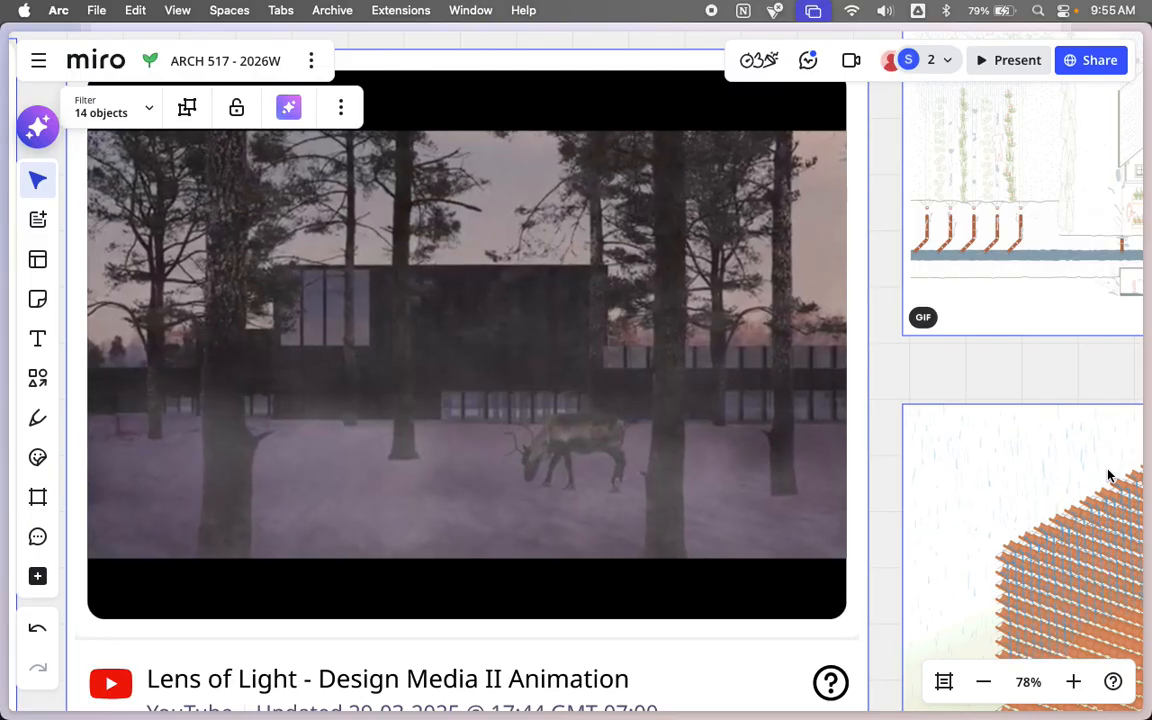
Step: Search the web for "parallax" in a new tab and highlight the definition in the overview
{"action": "mouse_move", "coordinate": [3, 488]}
{"action": "left_click", "coordinate": [87, 226]}
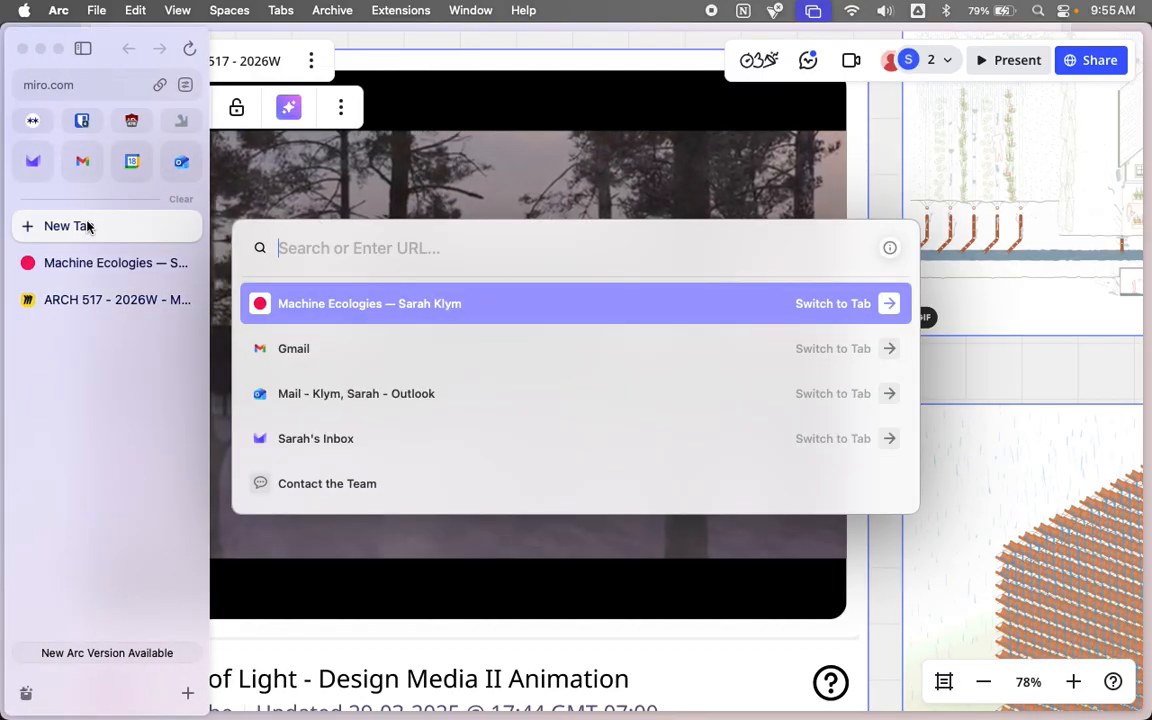
{"action": "type", "text": "paralla"}
{"action": "key", "text": "Return"}
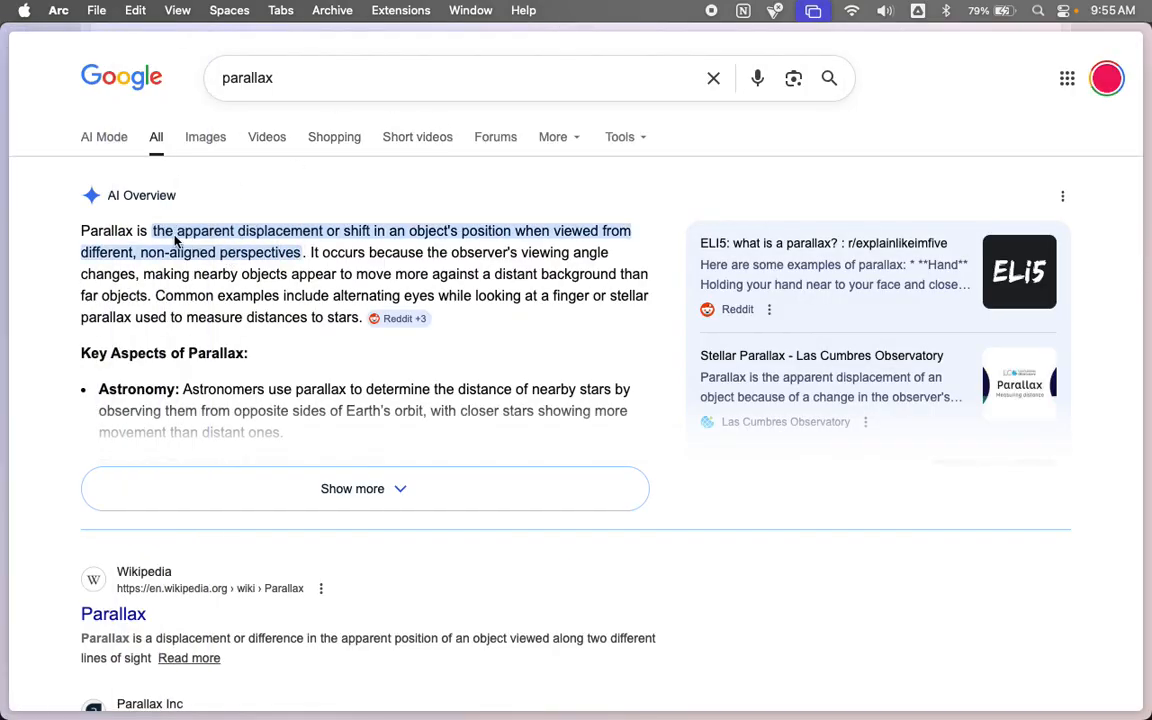
{"action": "left_click_drag", "start_coordinate": [316, 240], "coordinate": [303, 258]}
Step: Browse the parallax image results and examine IxDF's Parallax Web Design diagram of foreground, midground and background layers
{"action": "left_click", "coordinate": [234, 144]}
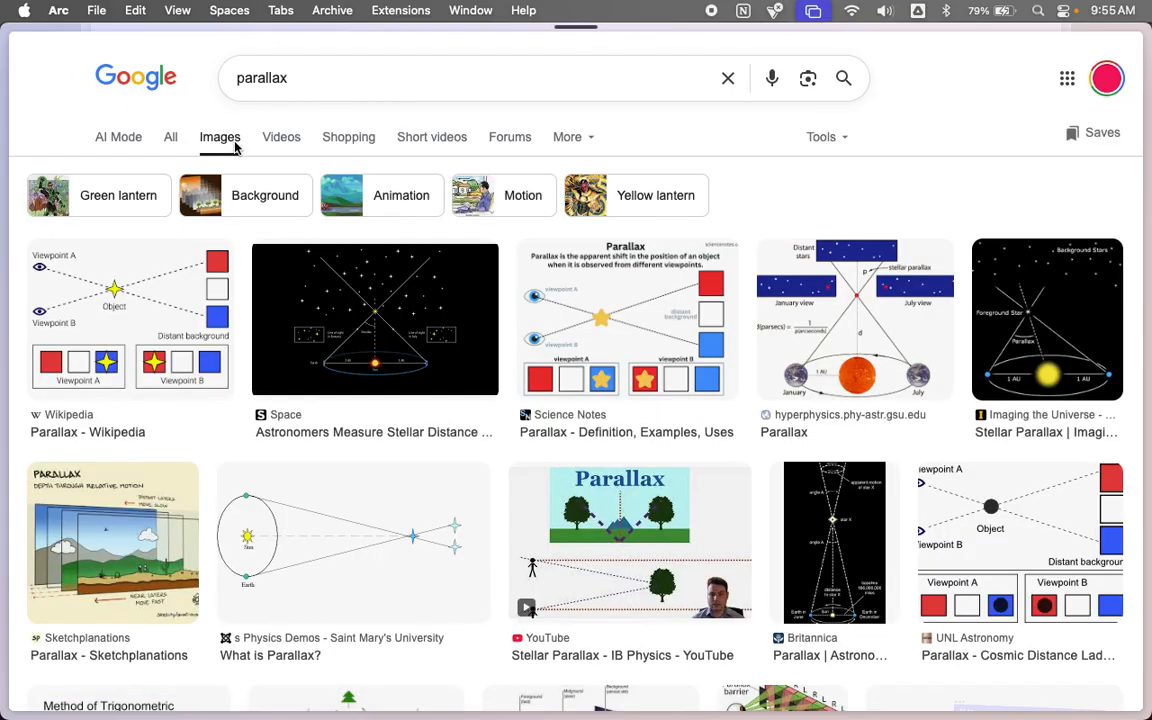
{"action": "scroll", "coordinate": [330, 310], "scroll_direction": "down", "scroll_amount": 5}
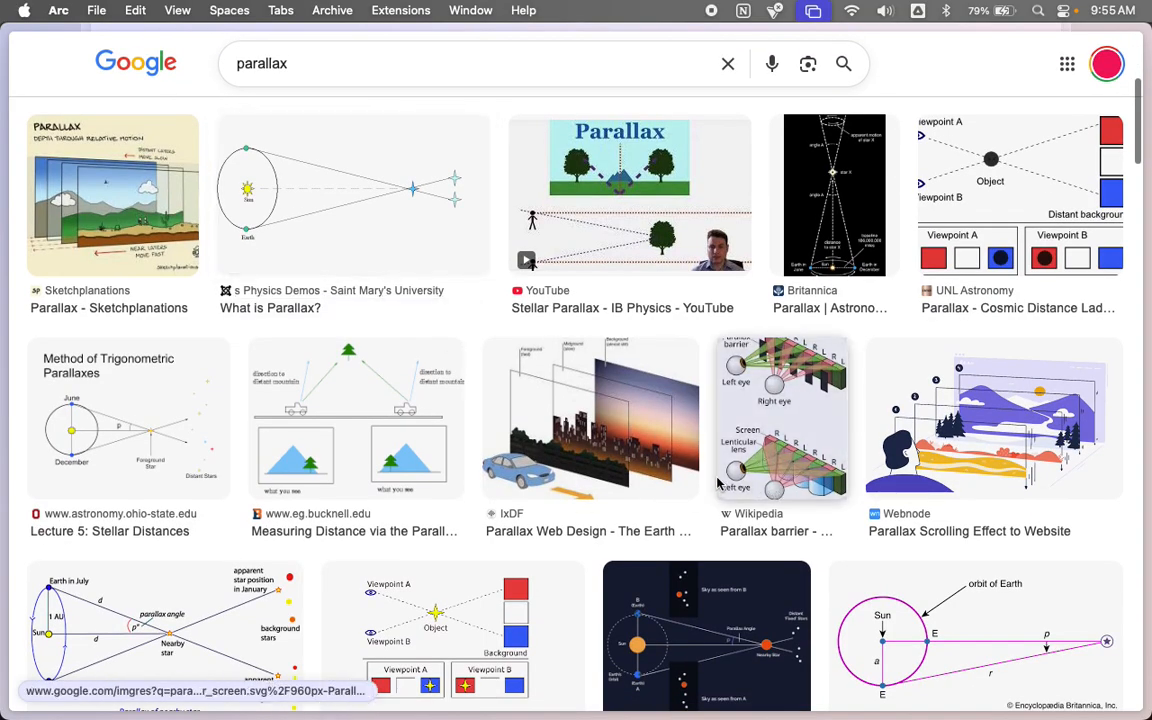
{"action": "left_click", "coordinate": [674, 459]}
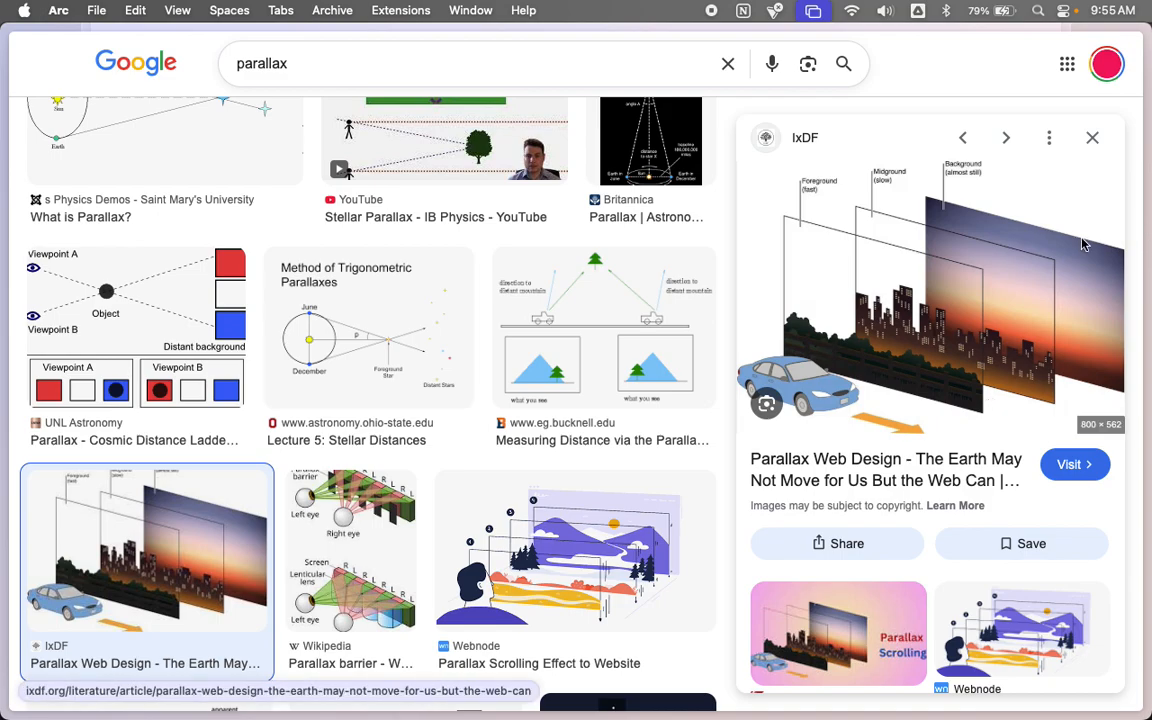
{"action": "scroll", "coordinate": [1083, 243], "scroll_direction": "down", "scroll_amount": 2}
{"action": "scroll", "coordinate": [1083, 243], "scroll_direction": "up", "scroll_amount": 2}
{"action": "scroll", "coordinate": [338, 344], "scroll_direction": "up", "scroll_amount": 8}
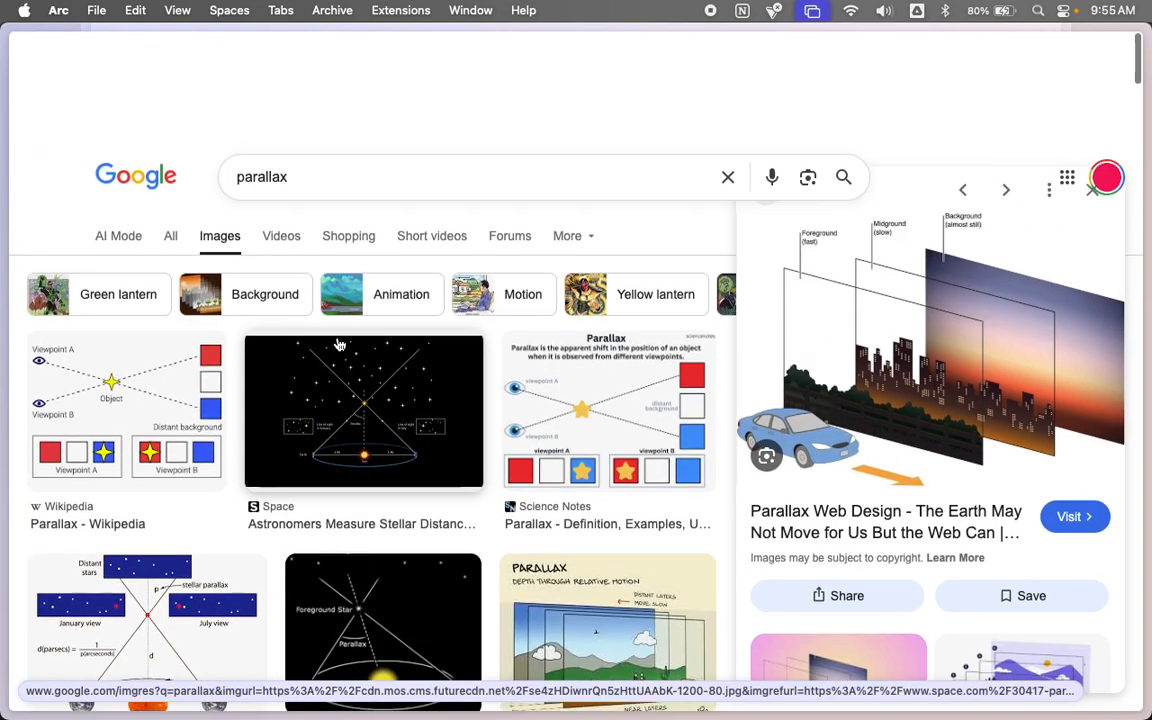
Step: Return to all results, play the video "The Mind Bending Science Behind Motion Parallax EXPLAINED", and pause it
{"action": "left_click", "coordinate": [170, 140]}
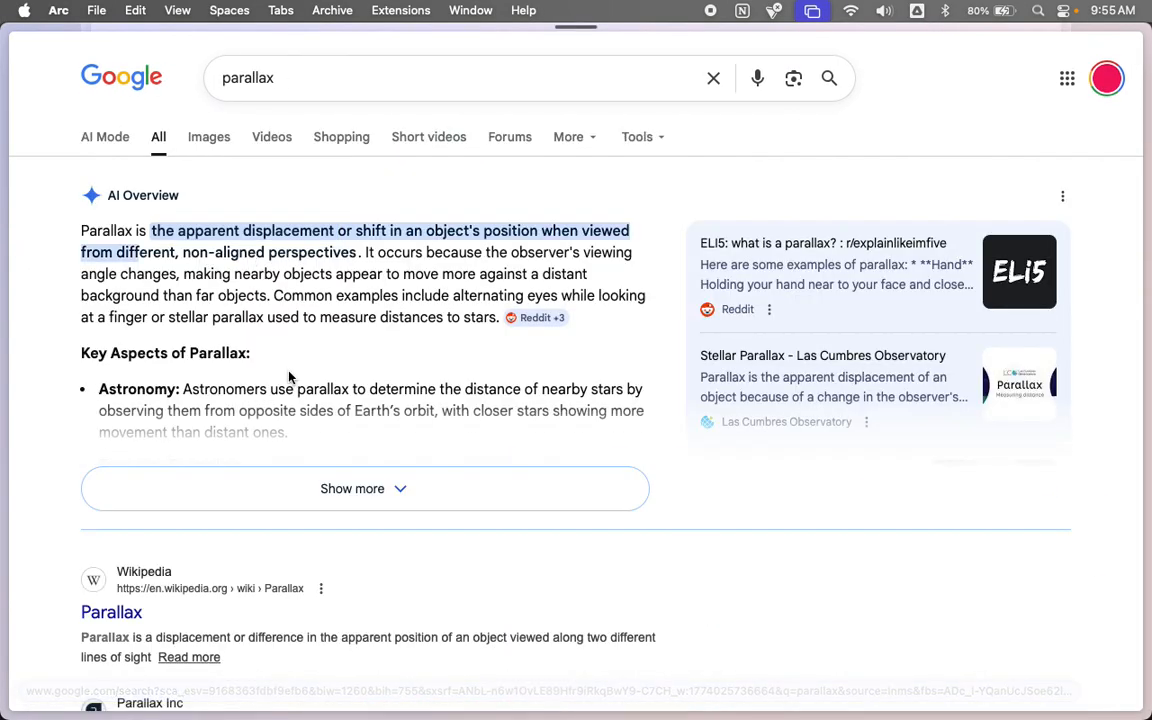
{"action": "scroll", "coordinate": [289, 378], "scroll_direction": "down", "scroll_amount": 5}
{"action": "scroll", "coordinate": [289, 378], "scroll_direction": "down", "scroll_amount": 15}
{"action": "scroll", "coordinate": [289, 378], "scroll_direction": "up", "scroll_amount": 3}
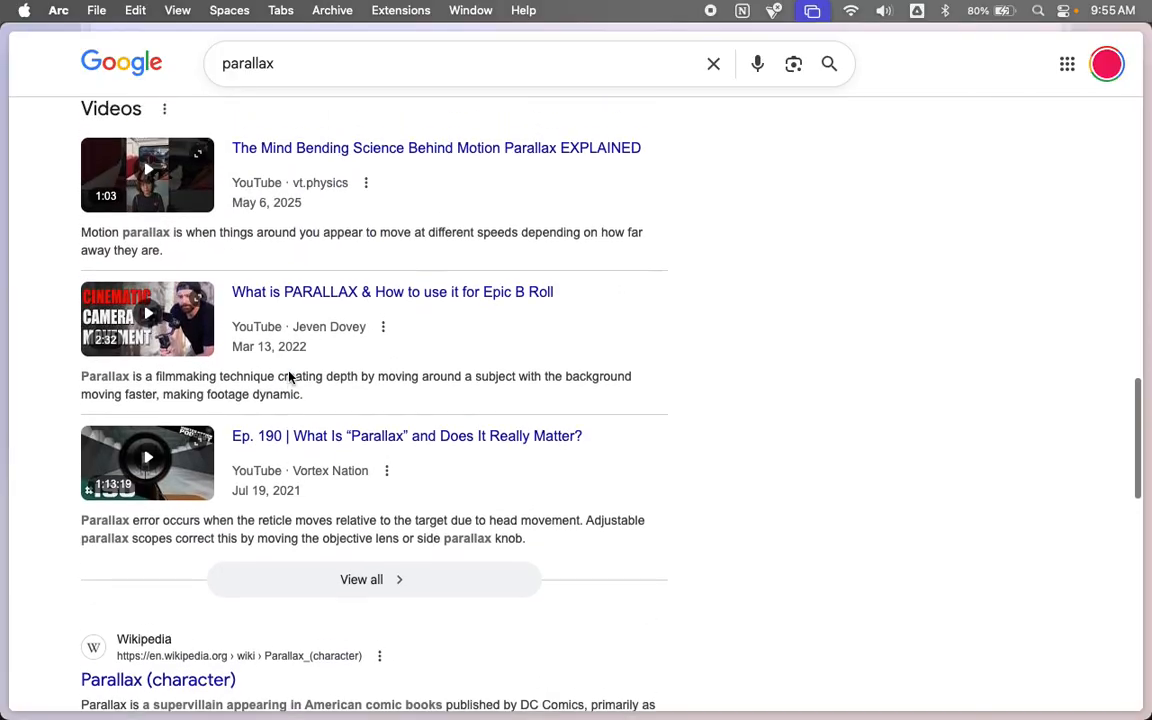
{"action": "left_click", "coordinate": [368, 224]}
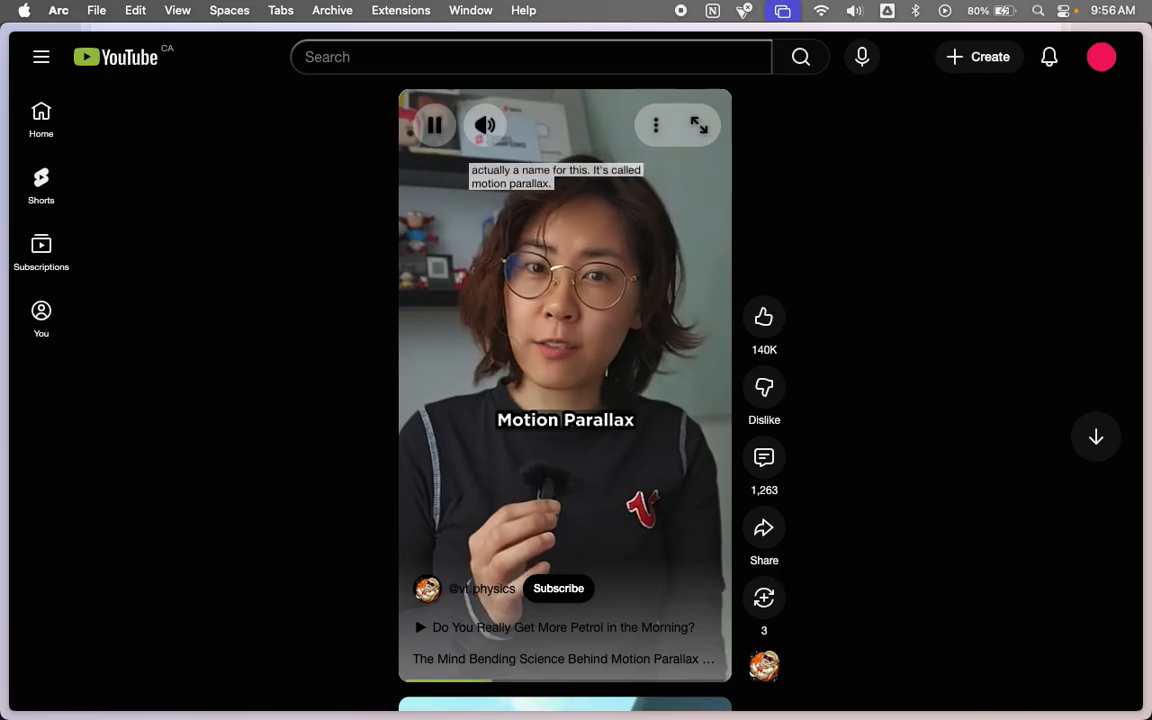
{"action": "left_click", "coordinate": [517, 413]}
Step: Close the YouTube tab and return to the Miro board, showing the gallery of example animations
{"action": "mouse_move", "coordinate": [5, 300]}
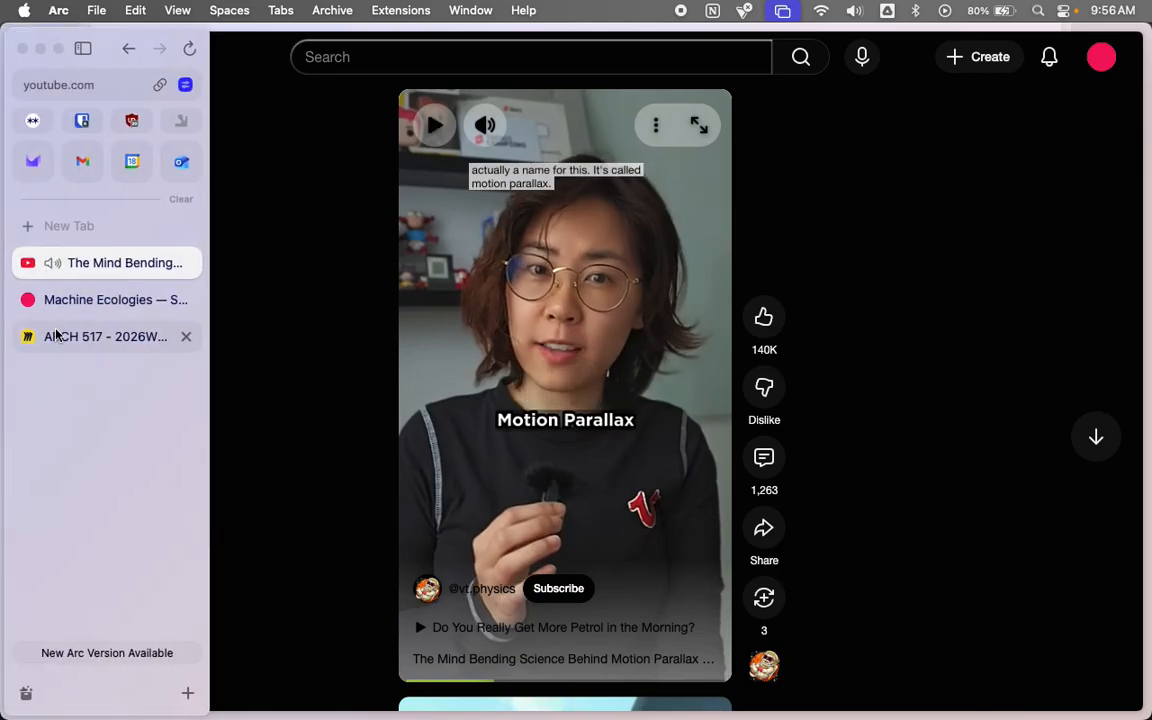
{"action": "left_click", "coordinate": [185, 264]}
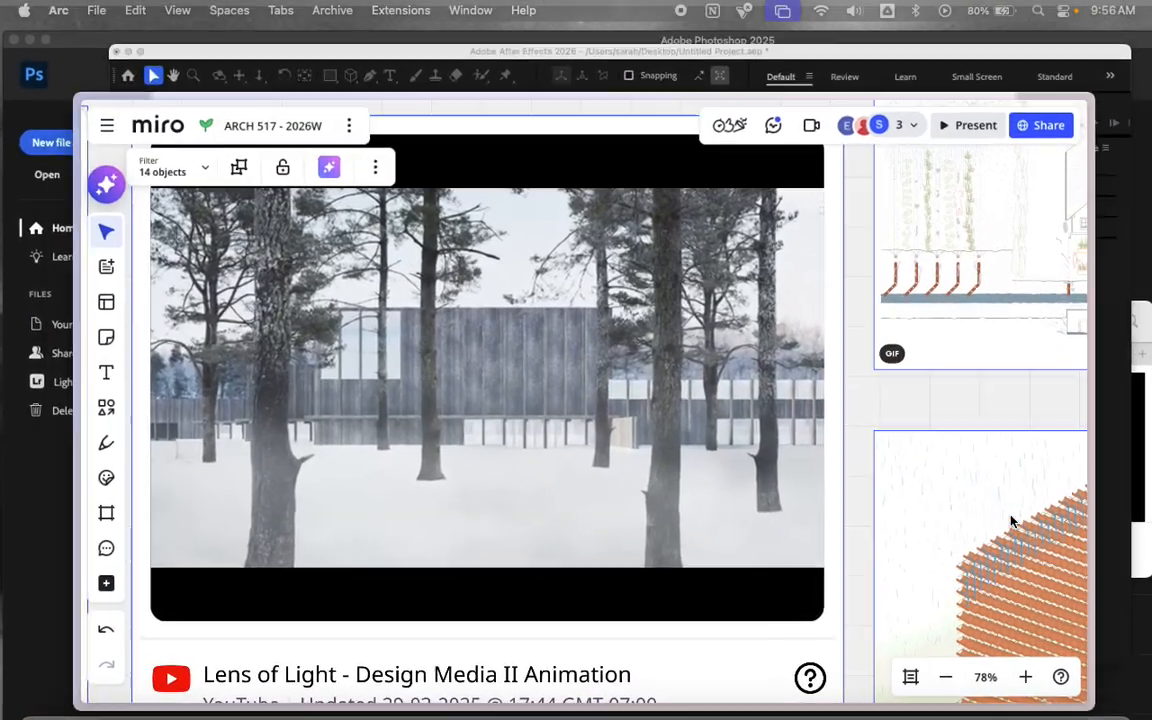
{"action": "scroll", "coordinate": [1010, 521], "scroll_direction": "down", "scroll_amount": 5}
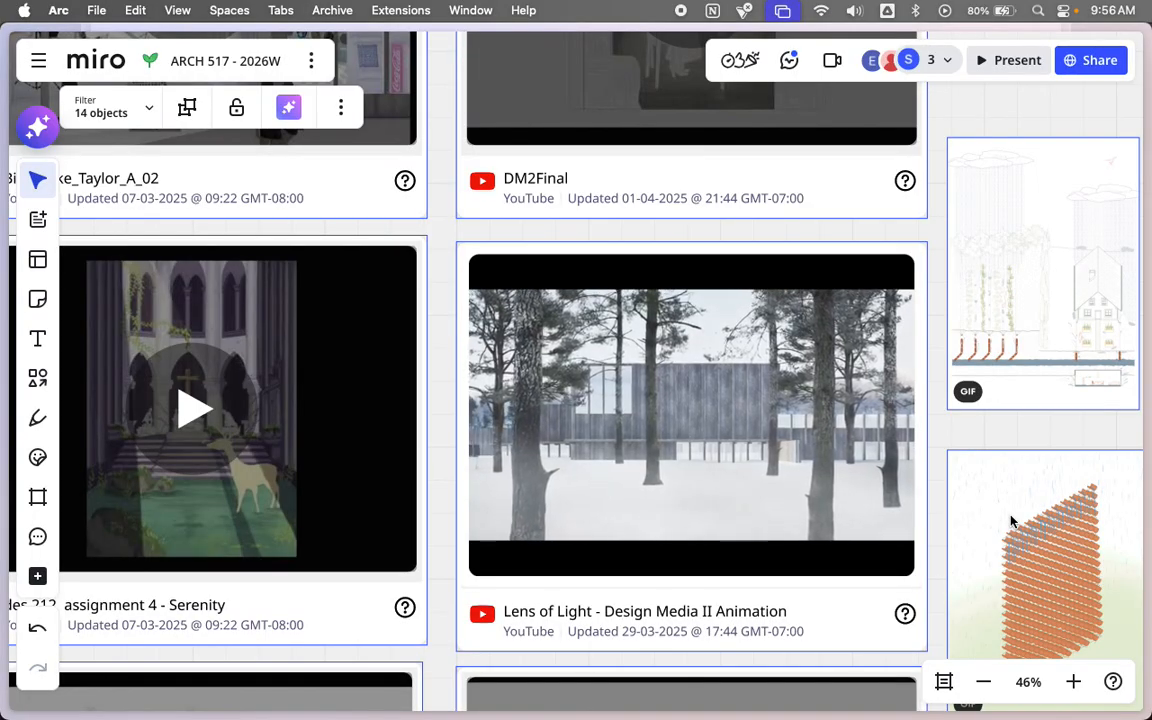
{"action": "scroll", "coordinate": [1010, 521], "scroll_direction": "down", "scroll_amount": 3}
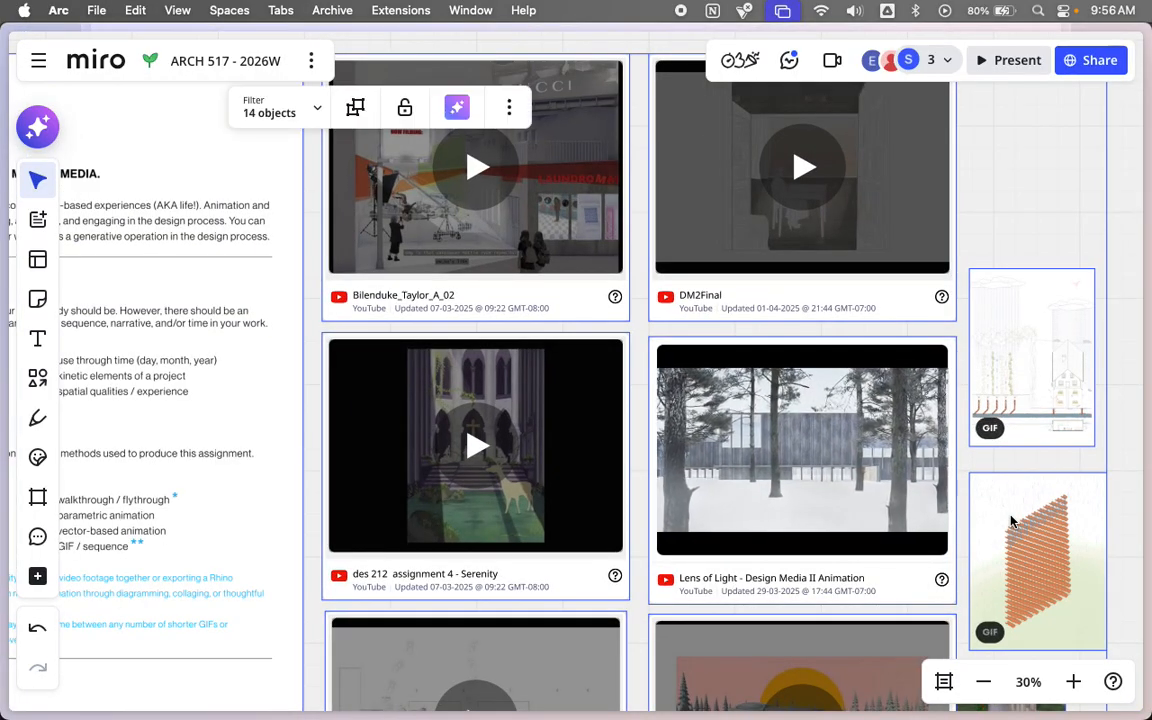
{"action": "scroll", "coordinate": [1010, 521], "scroll_direction": "left", "scroll_amount": 2}
{"action": "key", "text": "ctrl+Up"}
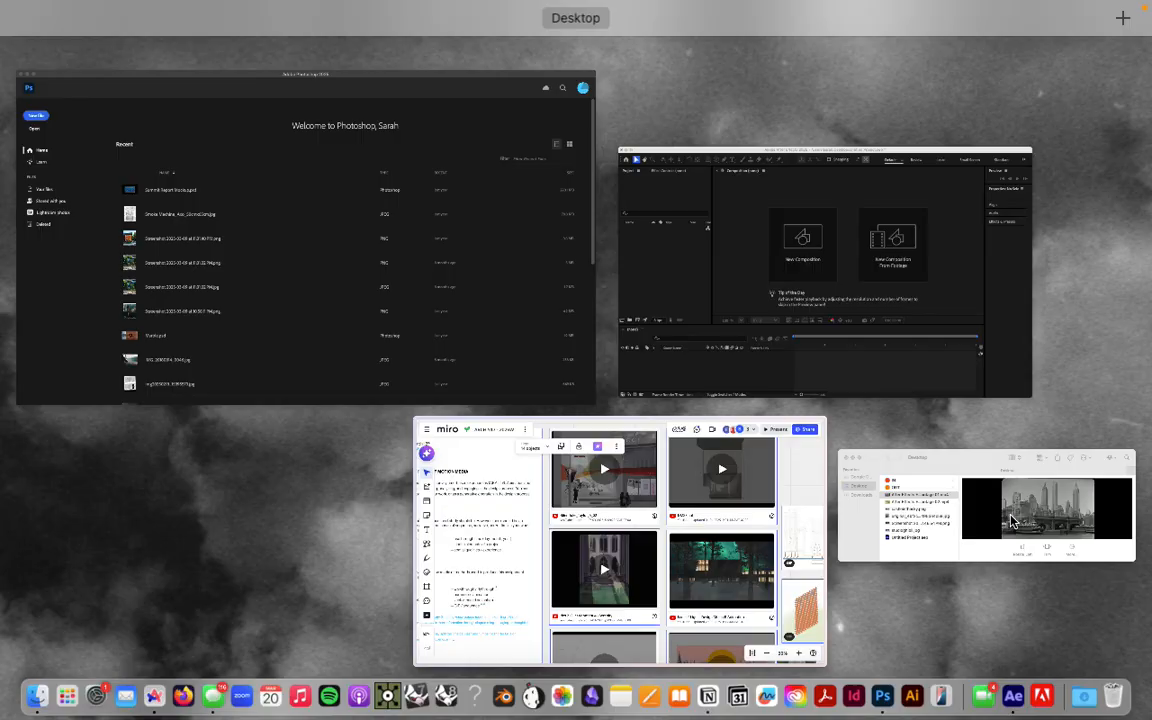
{"action": "left_click", "coordinate": [750, 563]}
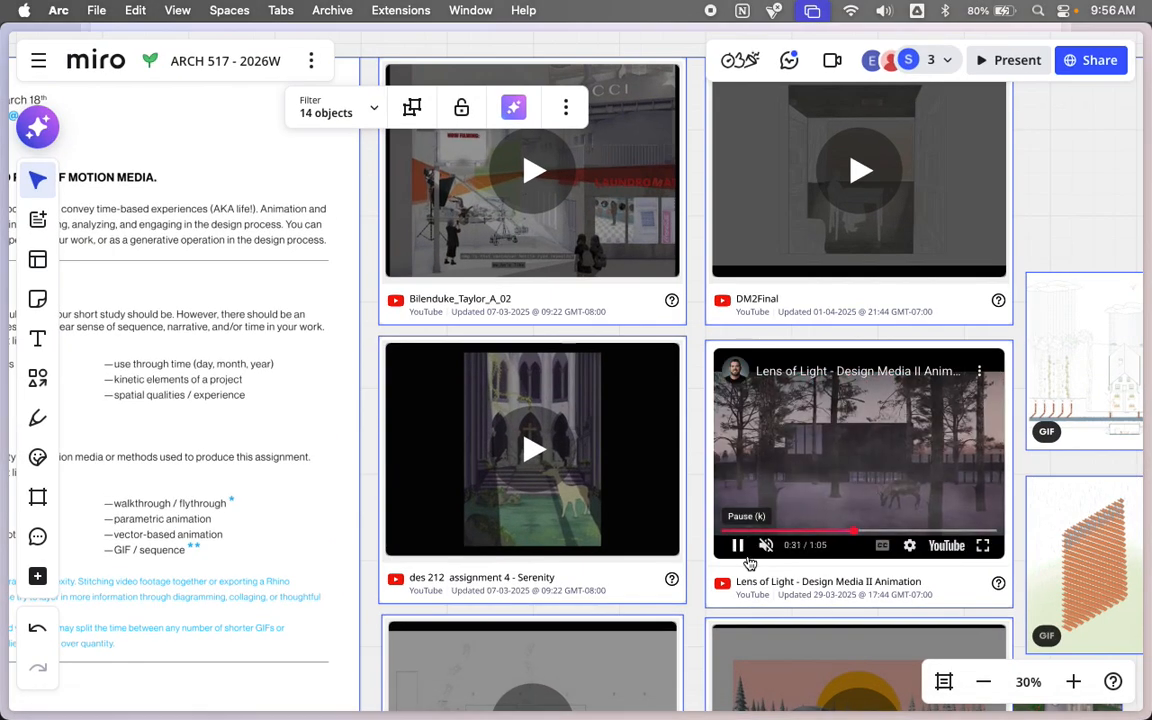
Step: Look past the example animations on the board and go back to the sunflower and cliff castle paintings
{"action": "scroll", "coordinate": [1077, 225], "scroll_direction": "down", "scroll_amount": 5}
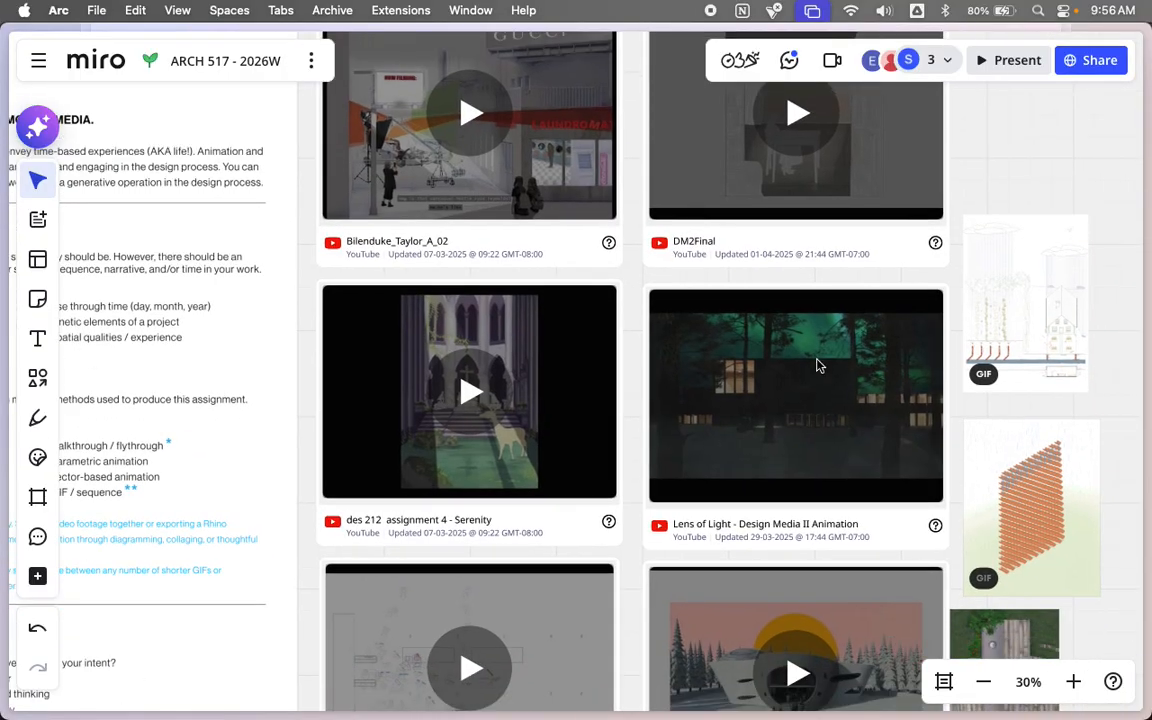
{"action": "left_click", "coordinate": [873, 430]}
{"action": "scroll", "coordinate": [840, 421], "scroll_direction": "down", "scroll_amount": 5}
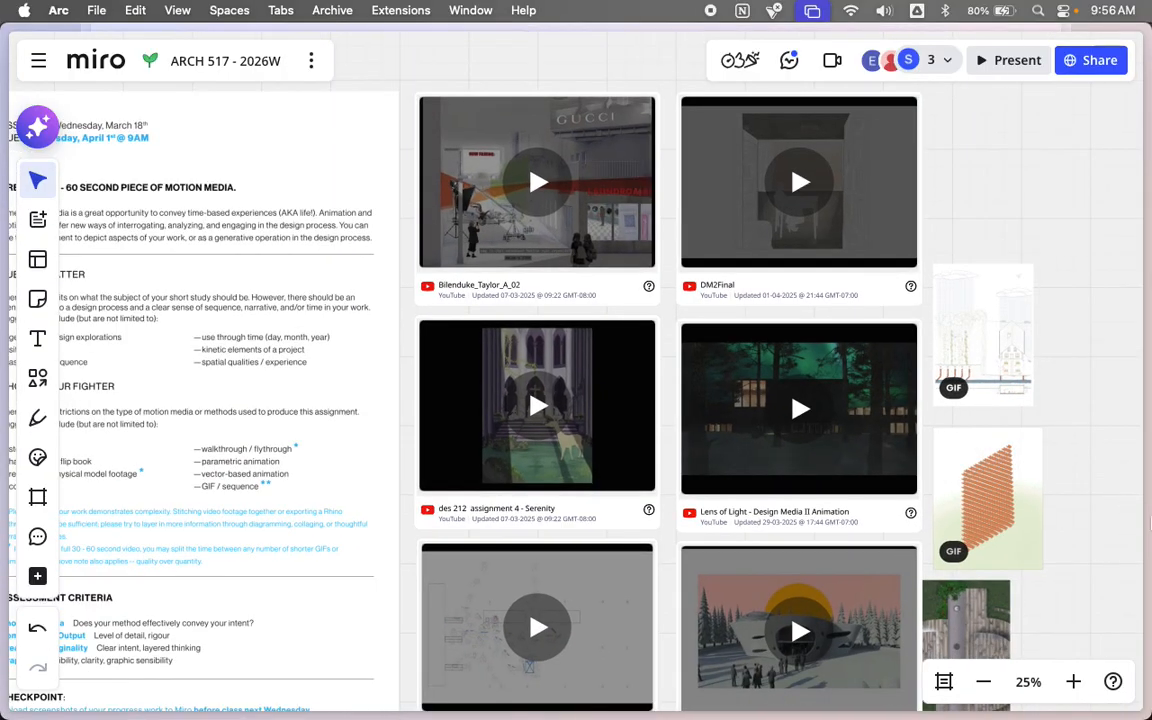
{"action": "scroll", "coordinate": [1097, 535], "scroll_direction": "right", "scroll_amount": 10}
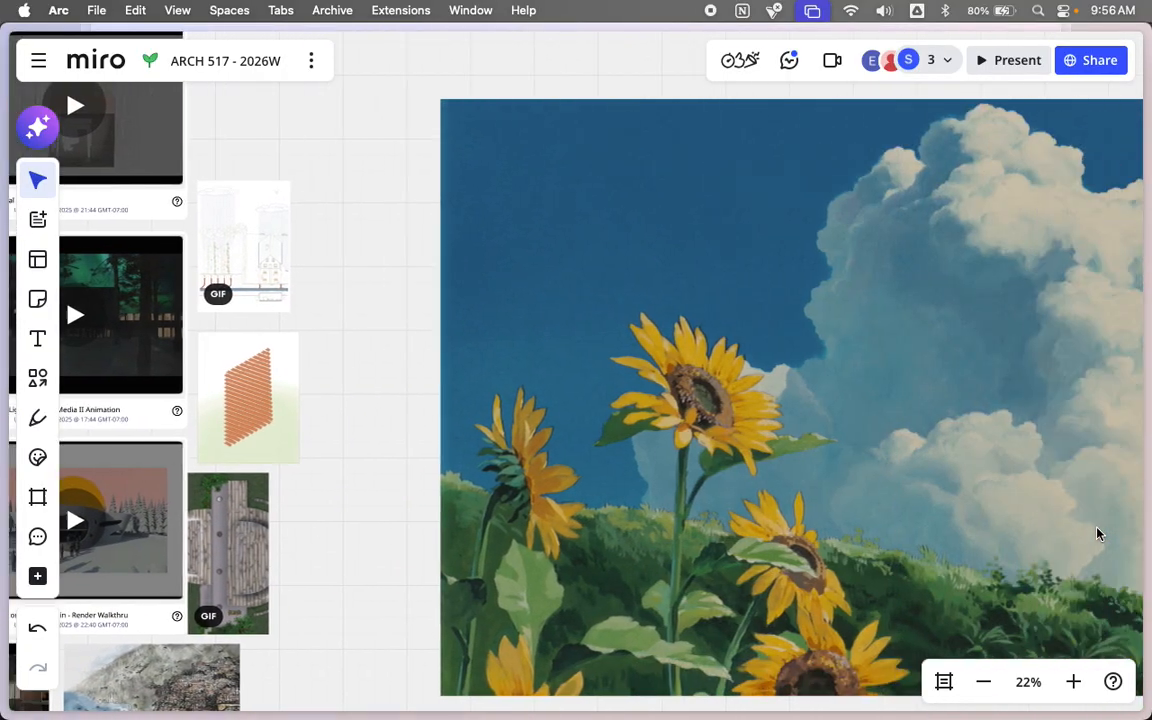
{"action": "scroll", "coordinate": [1097, 535], "scroll_direction": "down", "scroll_amount": 3}
{"action": "scroll", "coordinate": [1095, 542], "scroll_direction": "down", "scroll_amount": 10}
{"action": "scroll", "coordinate": [1095, 542], "scroll_direction": "right", "scroll_amount": 5}
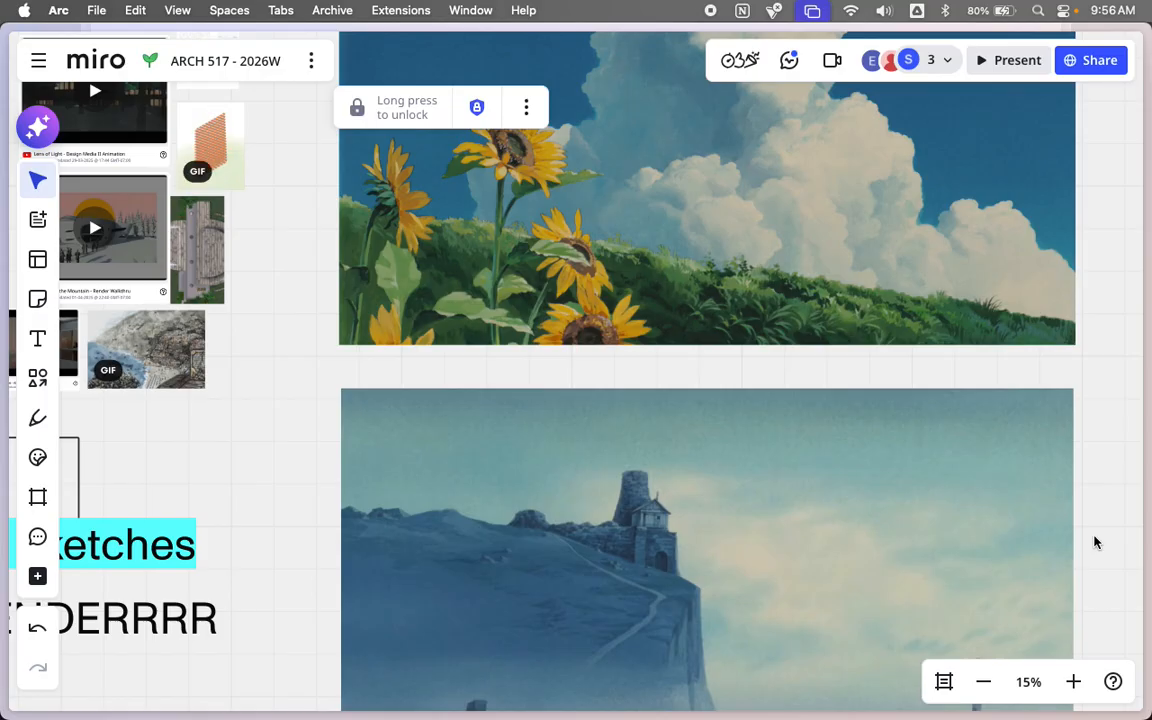
Step: Bring the cliff castle painting fully into view on the board and check its image file name
{"action": "scroll", "coordinate": [1095, 542], "scroll_direction": "down", "scroll_amount": 5}
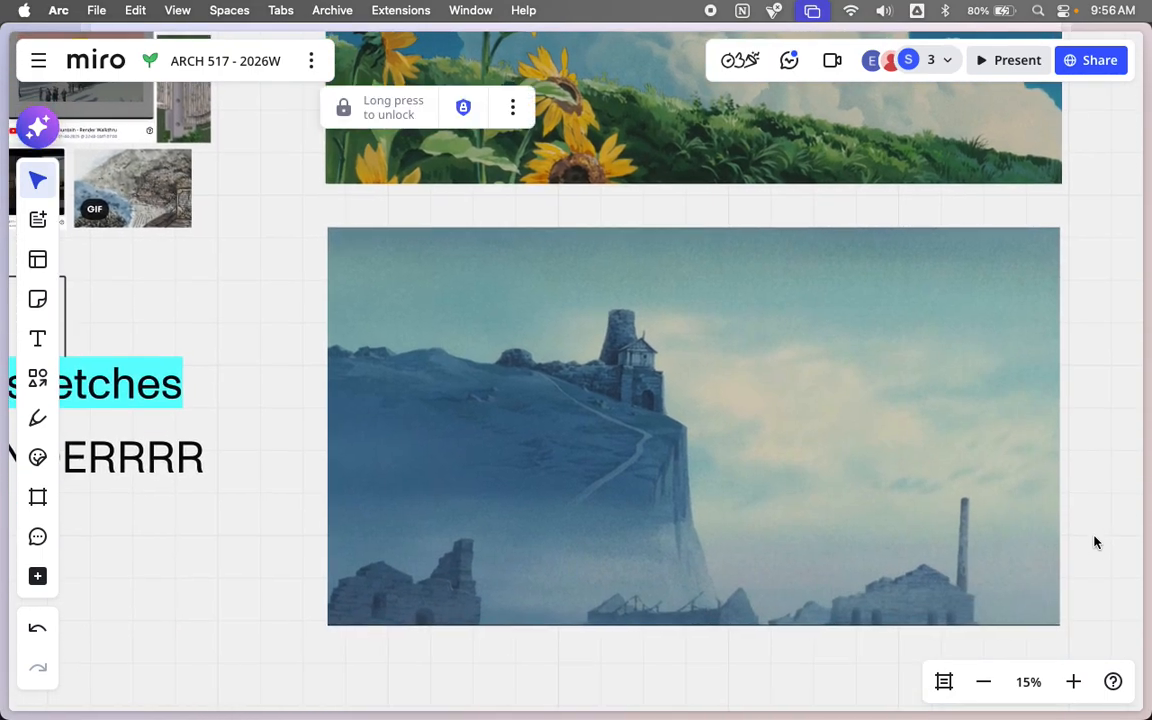
{"action": "left_click", "coordinate": [659, 344]}
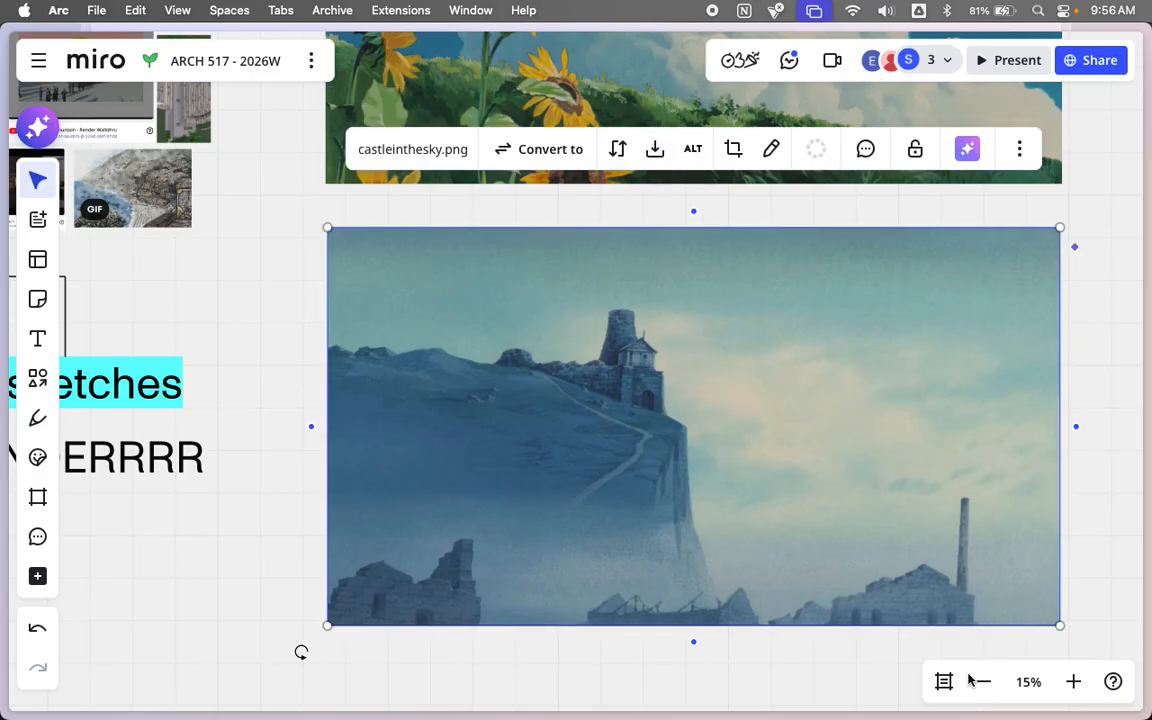
{"action": "left_click", "coordinate": [1127, 527]}
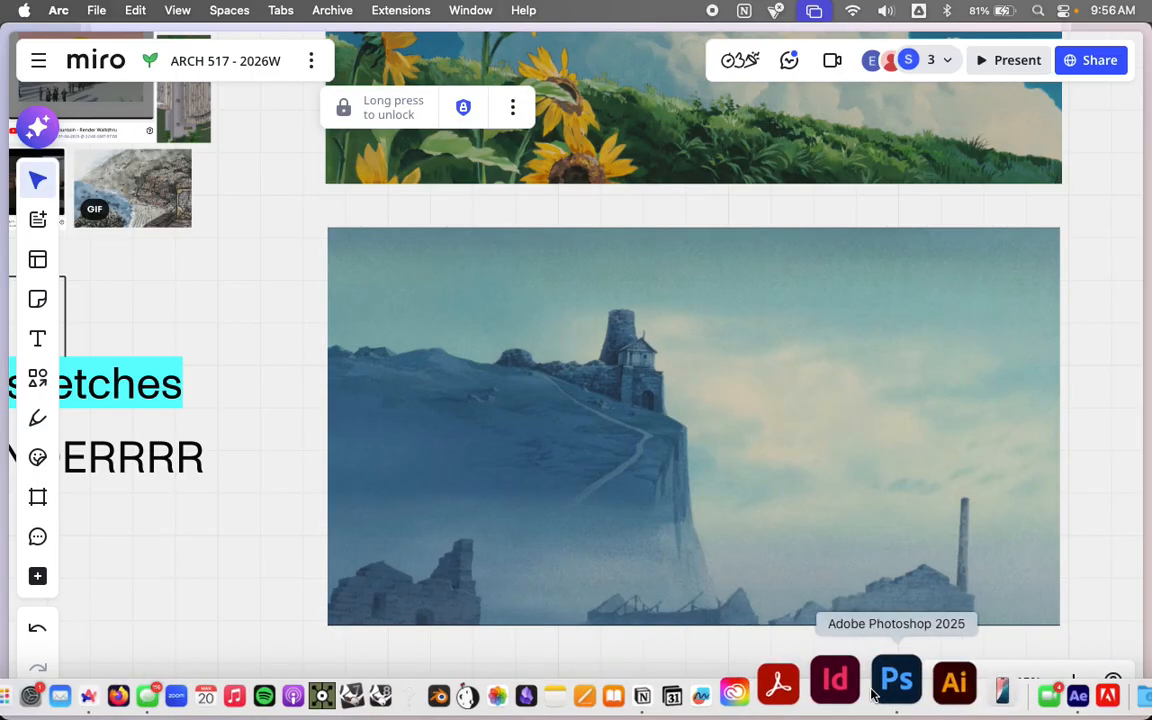
Step: Switch to Photoshop and open castleinthesky.png from the Desktop
{"action": "left_click", "coordinate": [874, 683]}
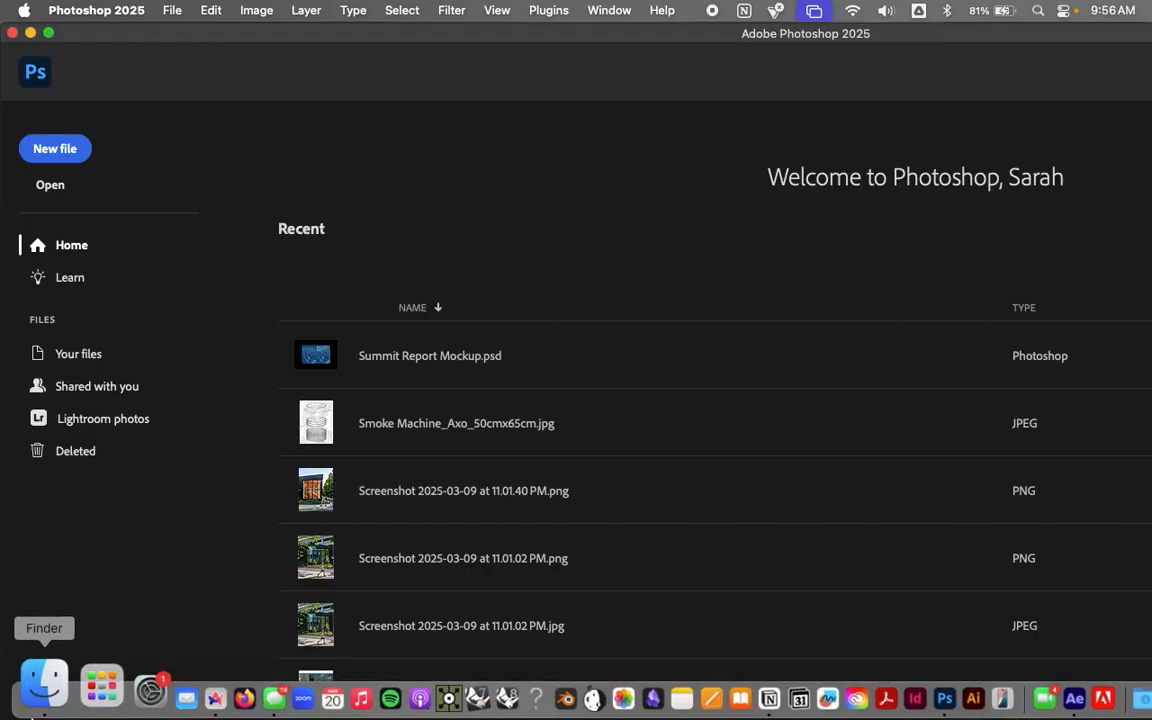
{"action": "left_click", "coordinate": [40, 680]}
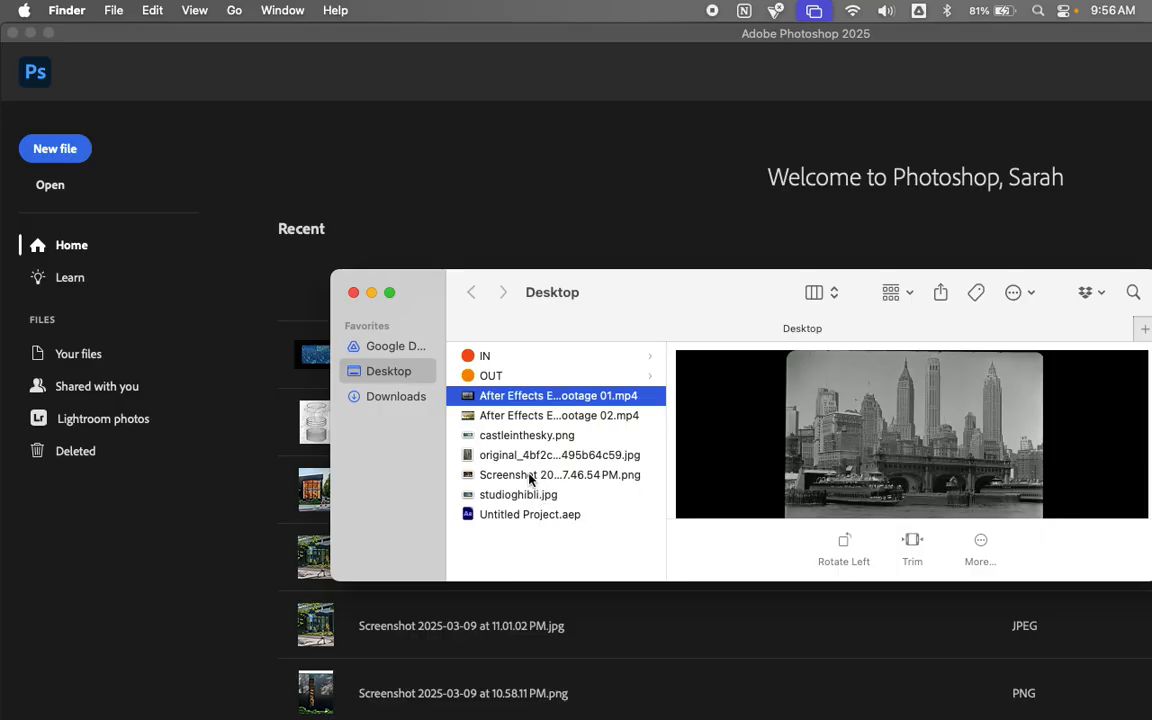
{"action": "left_click", "coordinate": [512, 436]}
{"action": "left_click_drag", "start_coordinate": [669, 311], "coordinate": [780, 308]}
{"action": "left_click_drag", "start_coordinate": [421, 469], "coordinate": [505, 210]}
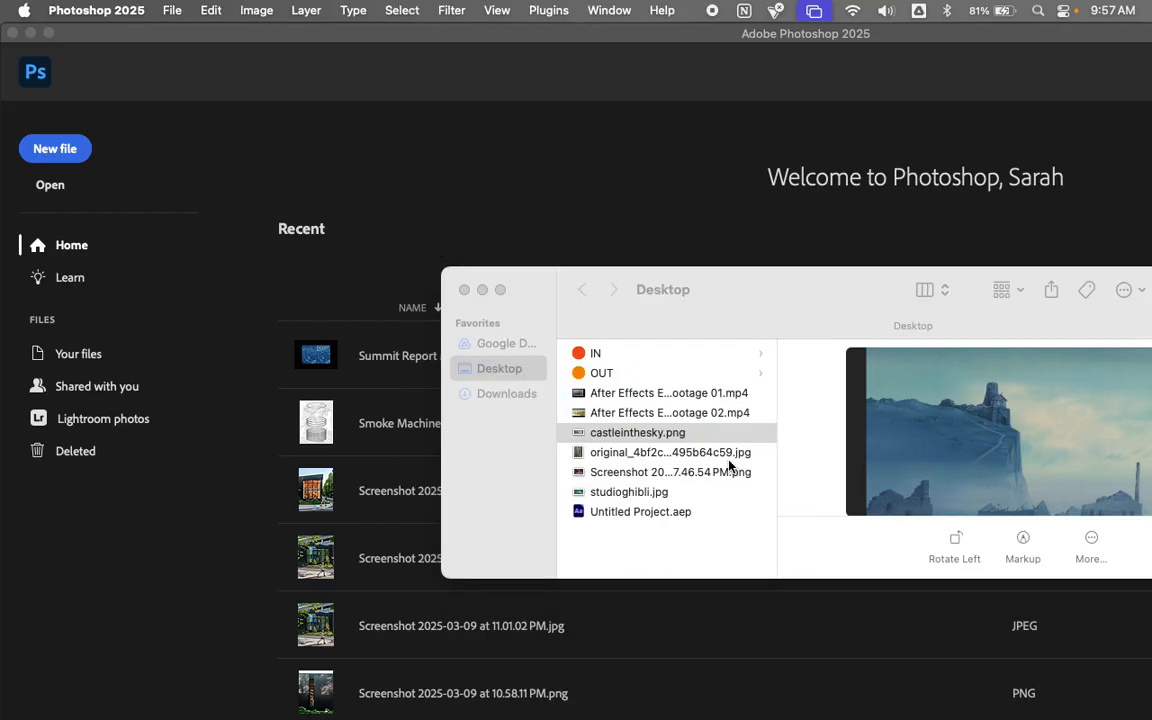
Step: Enlarge the Photoshop window to fill the screen with the whole painting visible, and close the Timeline panel
{"action": "scroll", "coordinate": [567, 157], "scroll_direction": "down", "scroll_amount": 3}
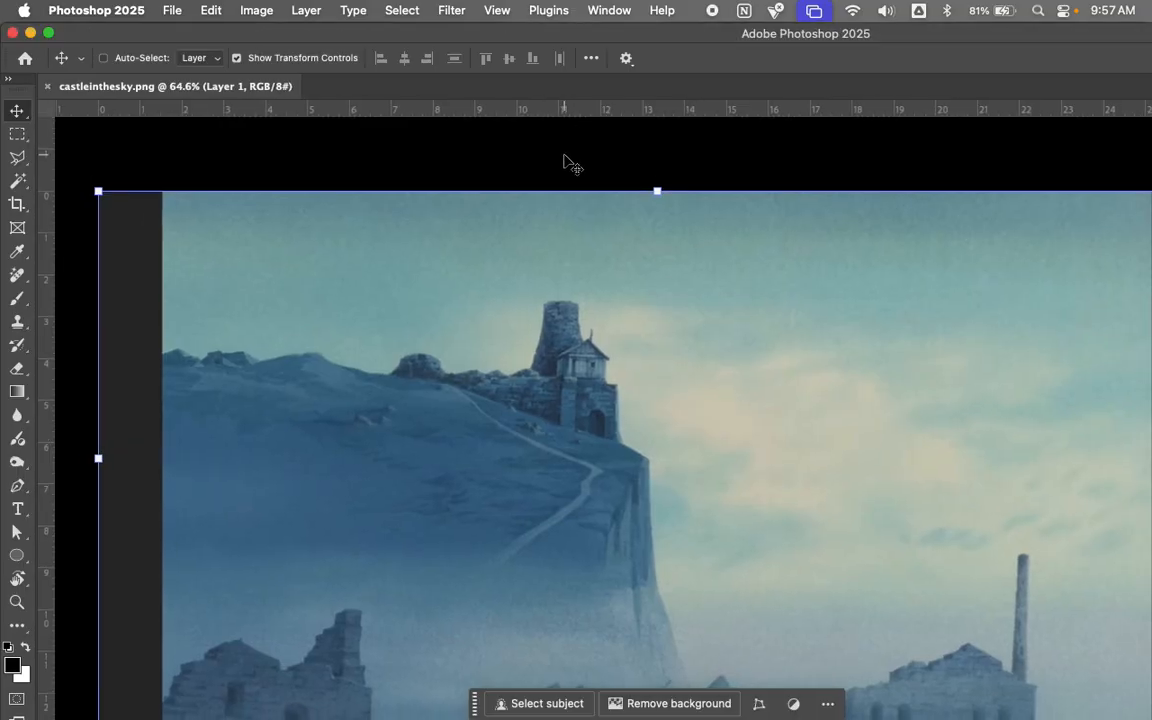
{"action": "scroll", "coordinate": [567, 162], "scroll_direction": "up", "scroll_amount": 5}
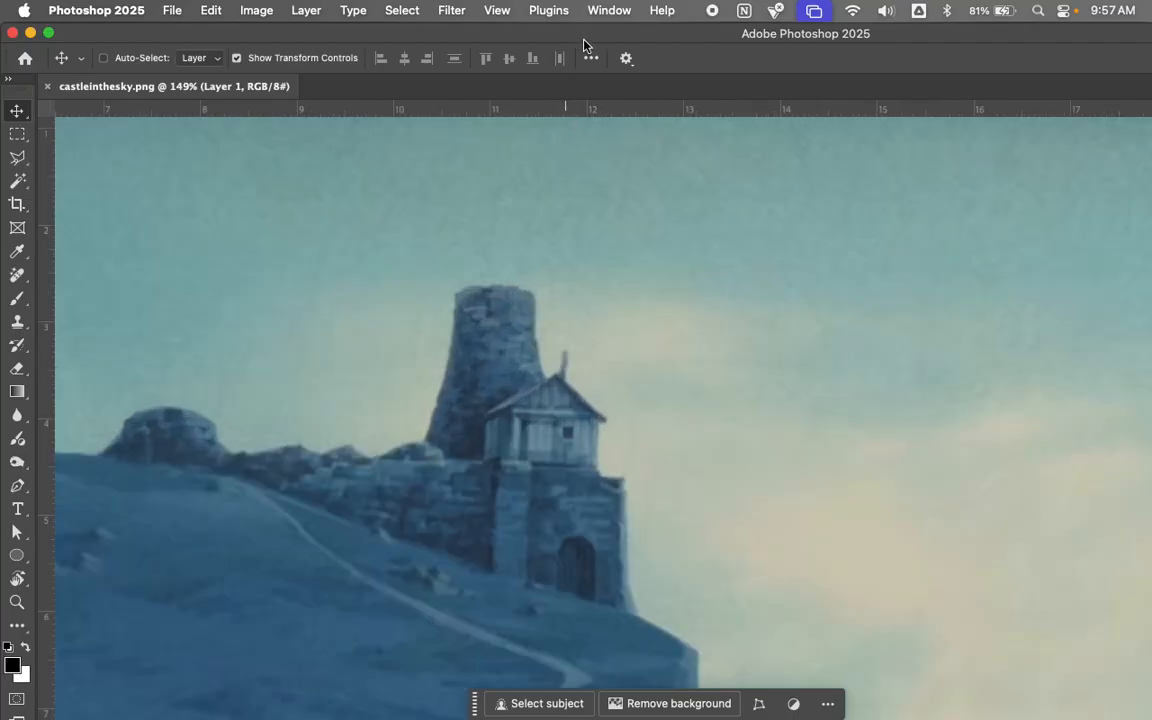
{"action": "double_click", "coordinate": [593, 36]}
{"action": "scroll", "coordinate": [512, 474], "scroll_direction": "down", "scroll_amount": 5}
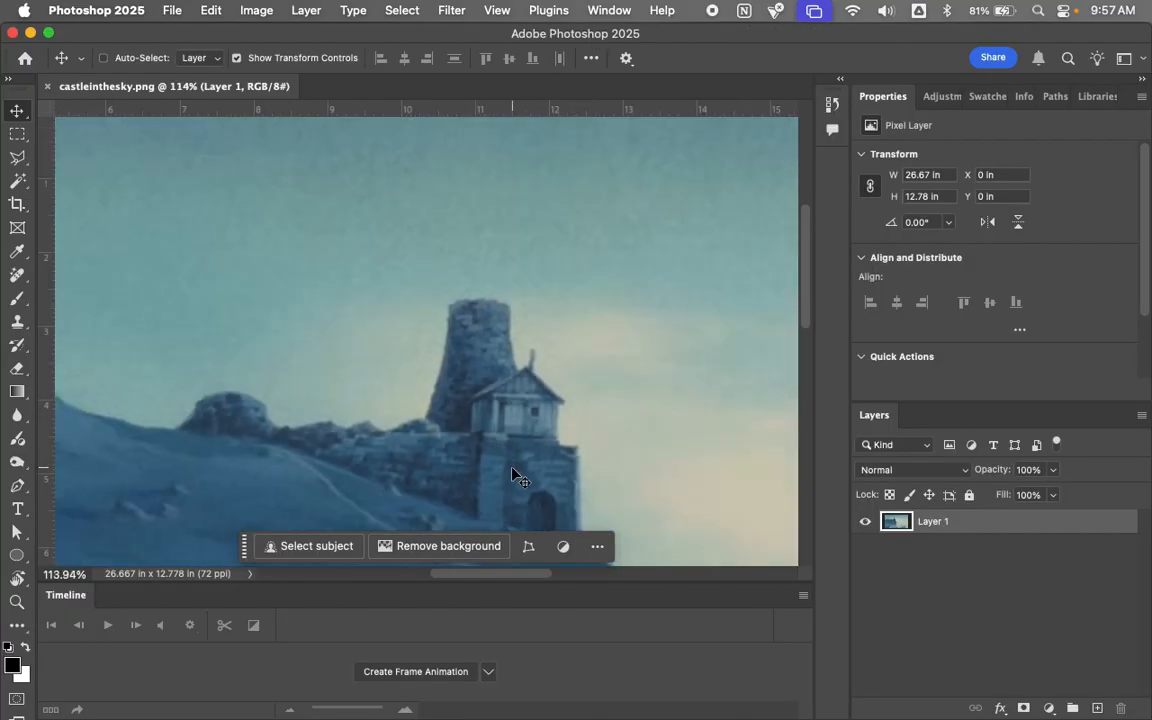
{"action": "scroll", "coordinate": [511, 475], "scroll_direction": "down", "scroll_amount": 3}
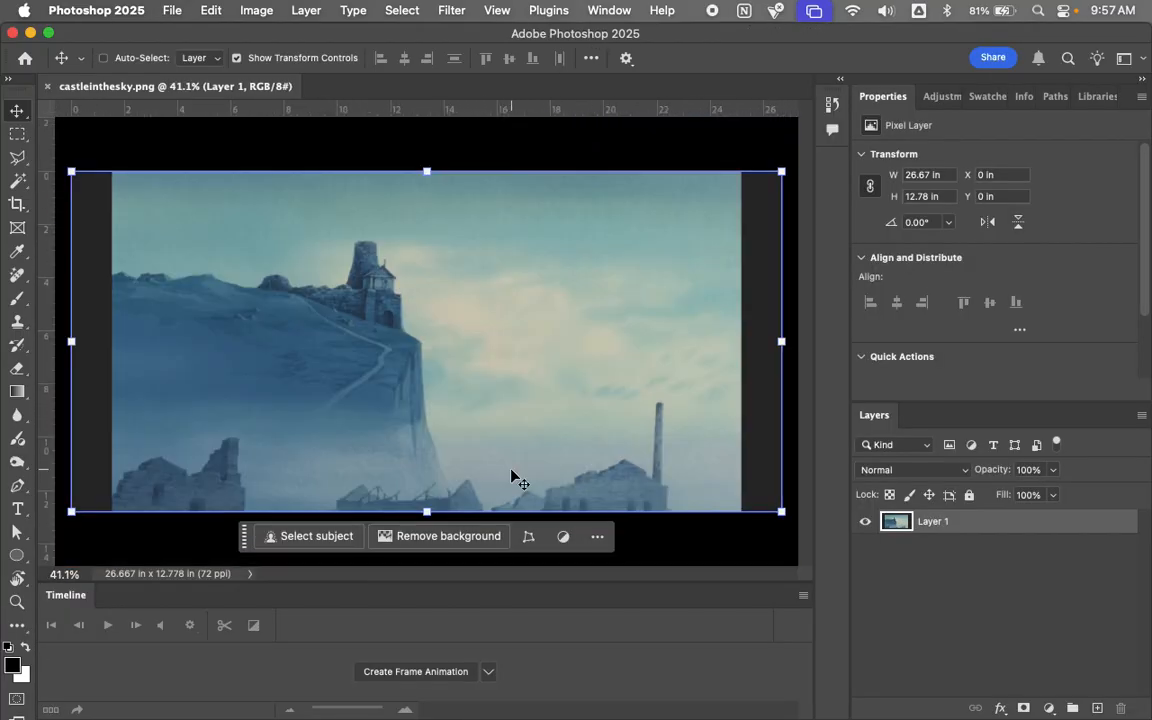
{"action": "left_click", "coordinate": [803, 595]}
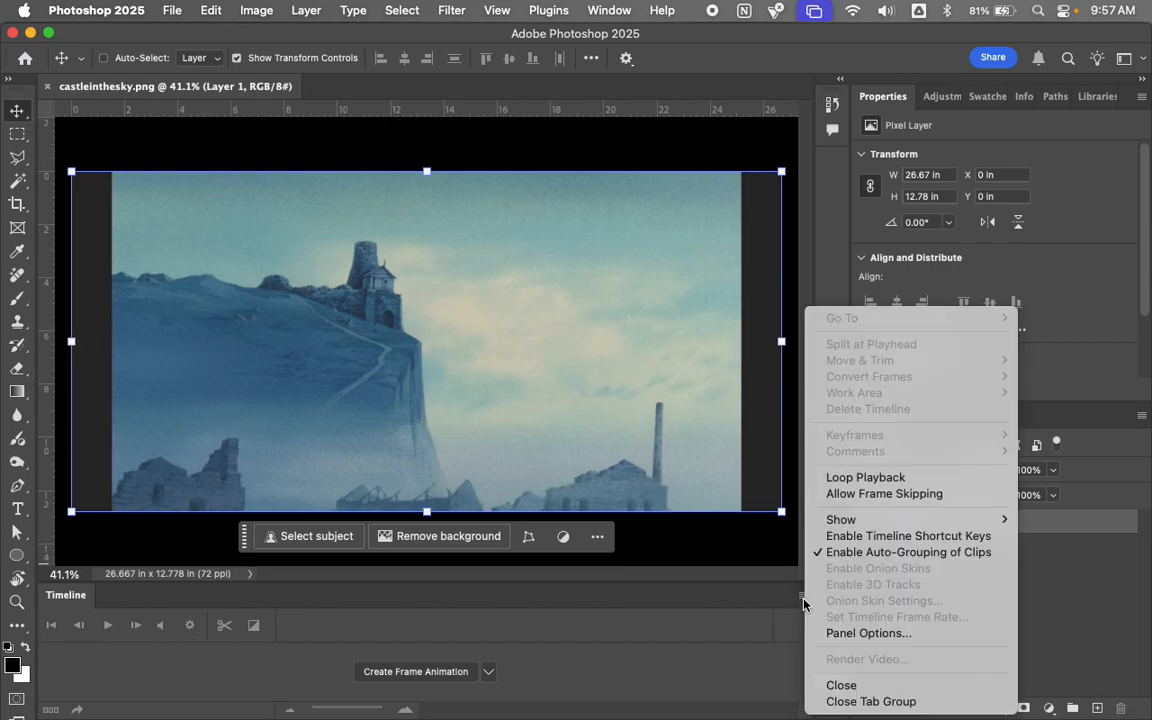
{"action": "left_click", "coordinate": [861, 686]}
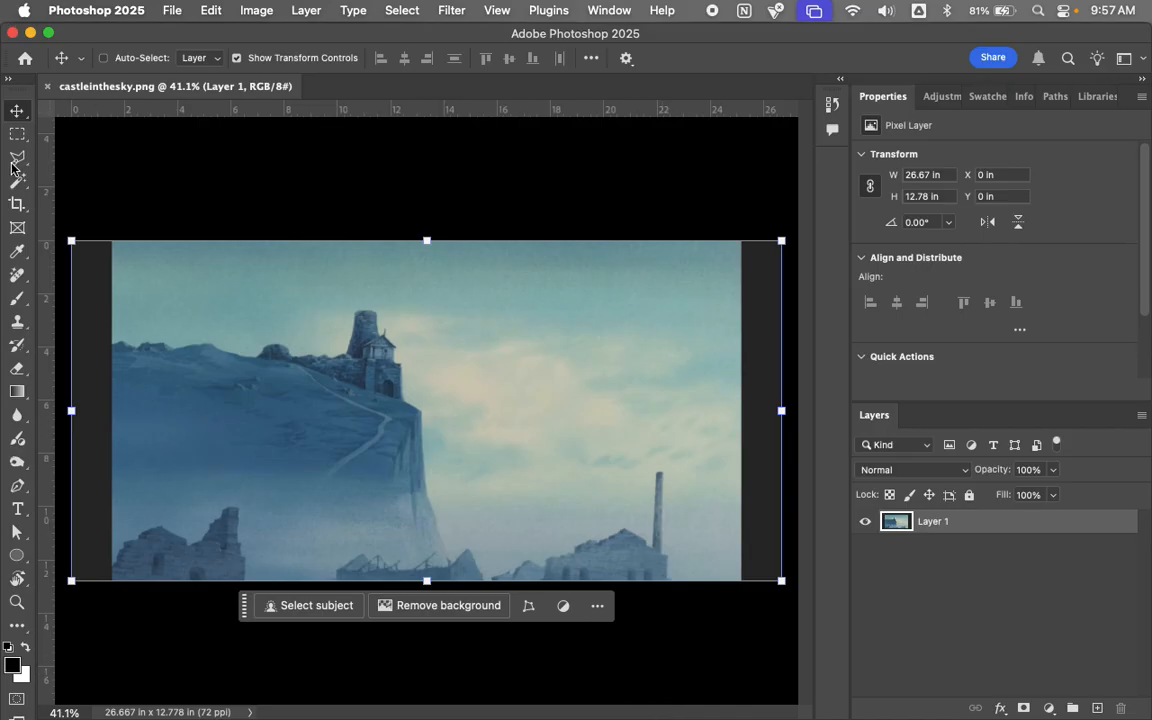
Step: Trace the foreground ruins along the painting's lower edge with a red (ff0000) brush stroke, and undo the stroke
{"action": "key", "text": "b"}
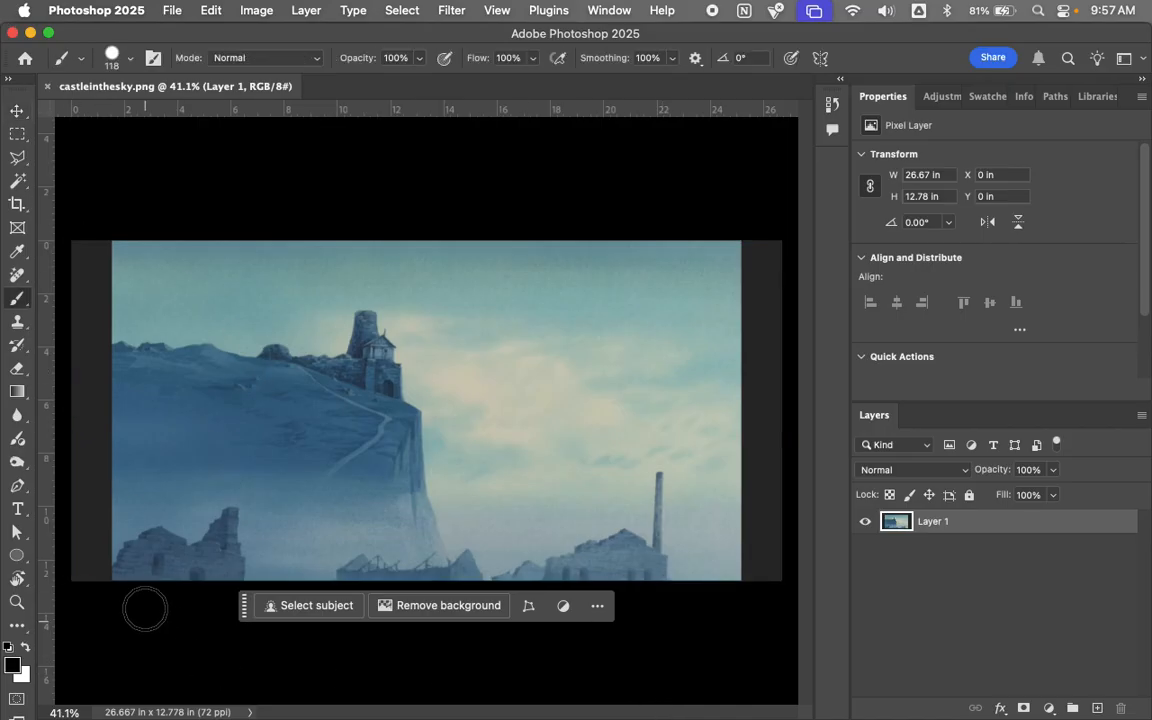
{"action": "left_click", "coordinate": [14, 669]}
{"action": "type", "text": "ff0000"}
{"action": "left_click", "coordinate": [401, 71]}
{"action": "mouse_move", "coordinate": [119, 572]}
{"action": "left_mouse_down"}
{"action": "mouse_move", "coordinate": [125, 536]}
{"action": "mouse_move", "coordinate": [152, 519]}
{"action": "mouse_move", "coordinate": [175, 526]}
{"action": "mouse_move", "coordinate": [214, 469]}
{"action": "mouse_move", "coordinate": [241, 498]}
{"action": "mouse_move", "coordinate": [265, 572]}
{"action": "mouse_move", "coordinate": [353, 560]}
{"action": "mouse_move", "coordinate": [355, 528]}
{"action": "mouse_move", "coordinate": [510, 560]}
{"action": "mouse_move", "coordinate": [552, 527]}
{"action": "mouse_move", "coordinate": [608, 543]}
{"action": "mouse_move", "coordinate": [650, 522]}
{"action": "mouse_move", "coordinate": [662, 467]}
{"action": "mouse_move", "coordinate": [692, 597]}
{"action": "left_mouse_up"}
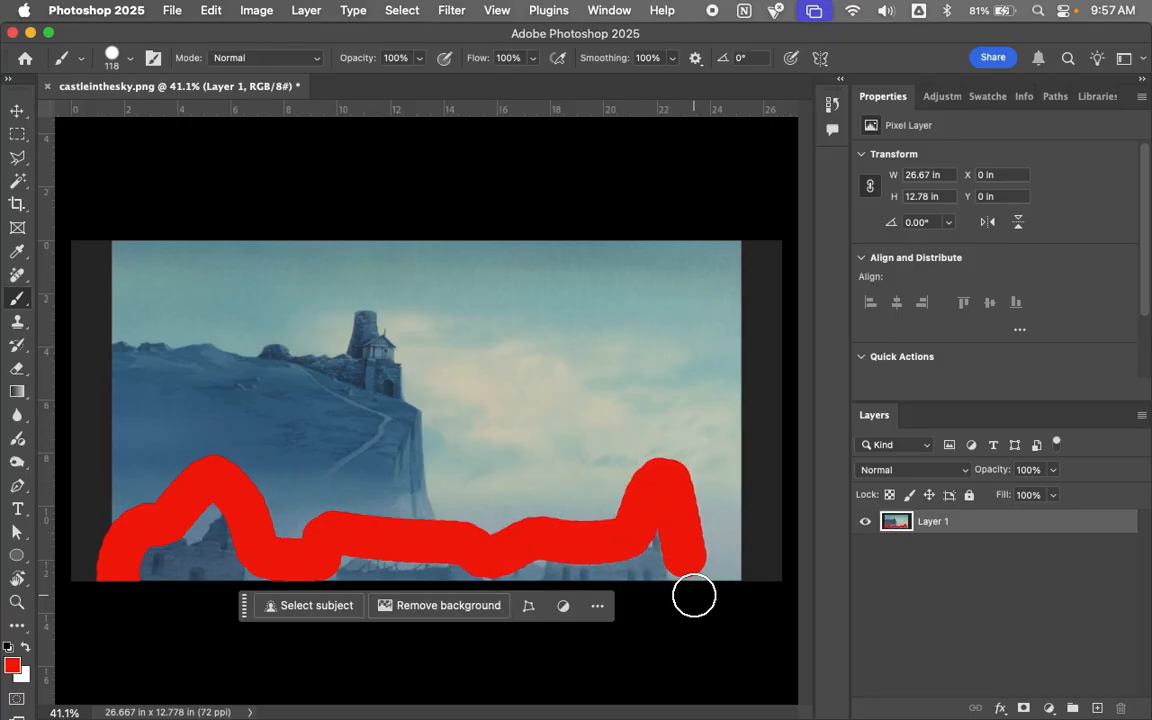
{"action": "key", "text": "super+z"}
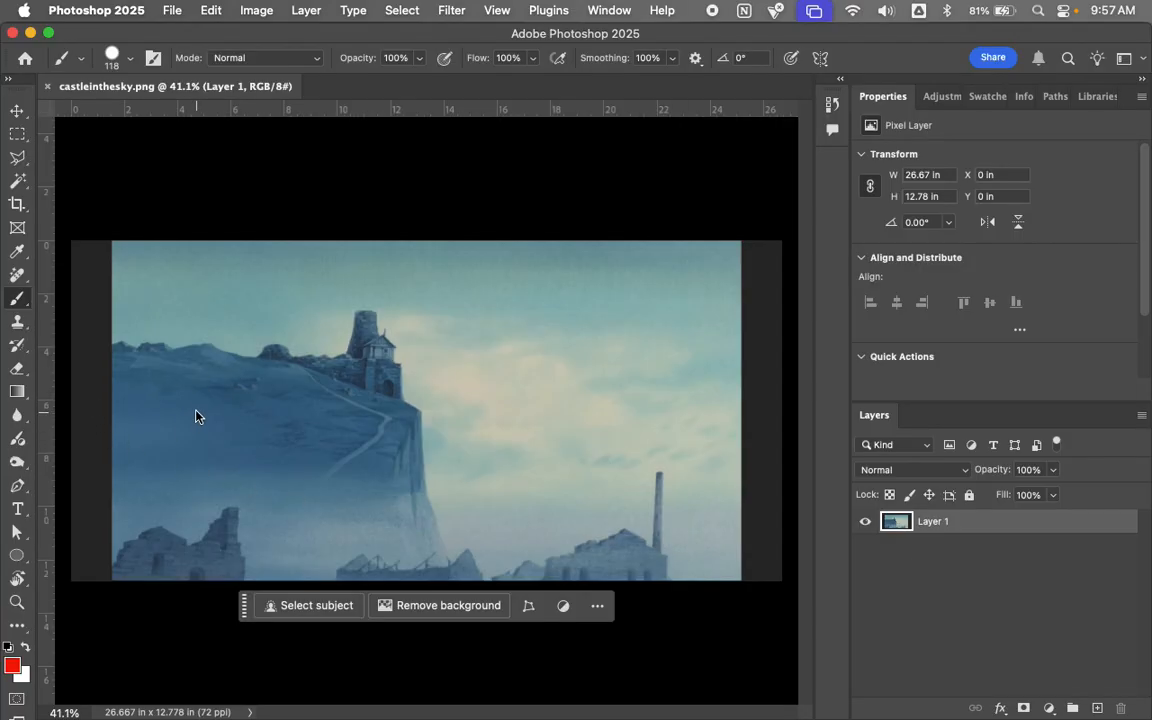
Step: Trace the midground cliff and castle outline with a red brush stroke, undo it, and deselect the layer
{"action": "mouse_move", "coordinate": [115, 350]}
{"action": "left_mouse_down"}
{"action": "mouse_move", "coordinate": [218, 349]}
{"action": "mouse_move", "coordinate": [324, 323]}
{"action": "mouse_move", "coordinate": [337, 296]}
{"action": "mouse_move", "coordinate": [400, 300]}
{"action": "mouse_move", "coordinate": [421, 342]}
{"action": "mouse_move", "coordinate": [422, 432]}
{"action": "mouse_move", "coordinate": [496, 557]}
{"action": "left_mouse_up"}
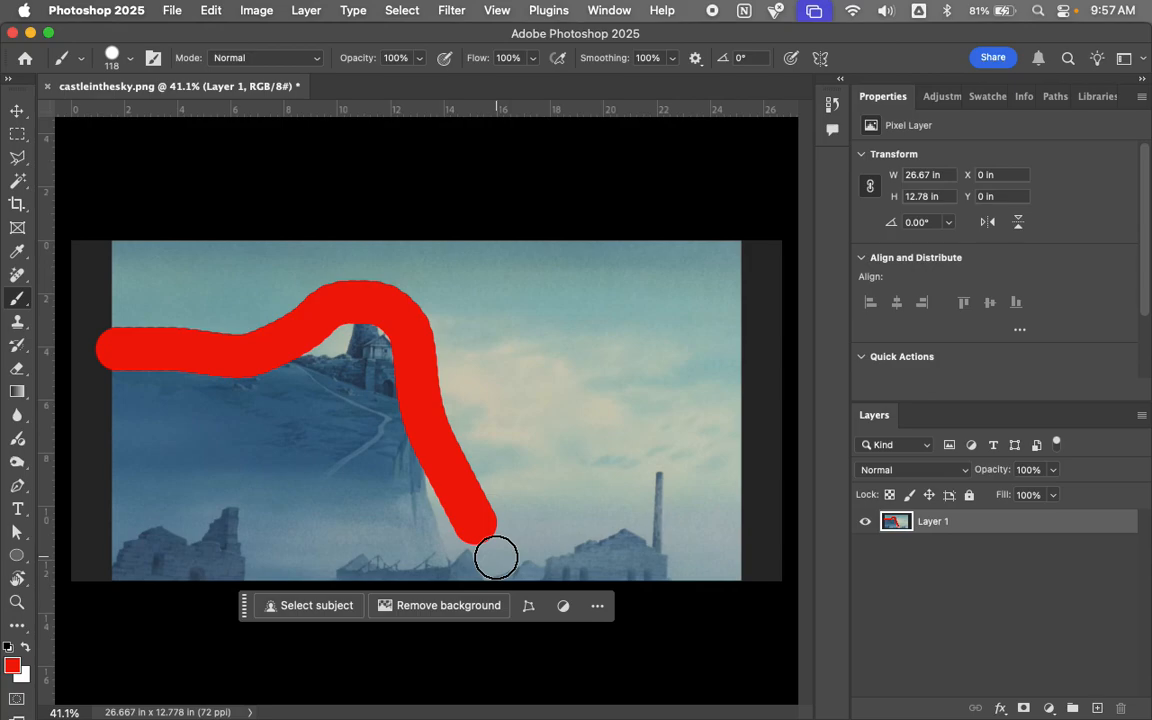
{"action": "key", "text": "super+z"}
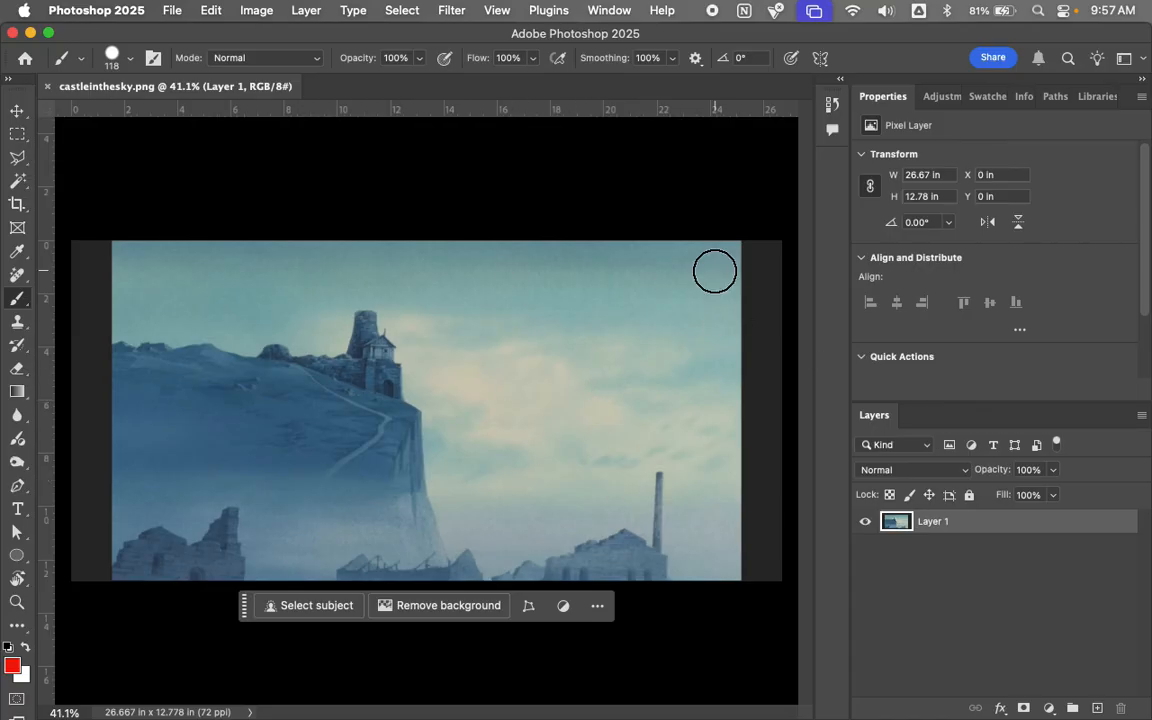
{"action": "left_click", "coordinate": [974, 574]}
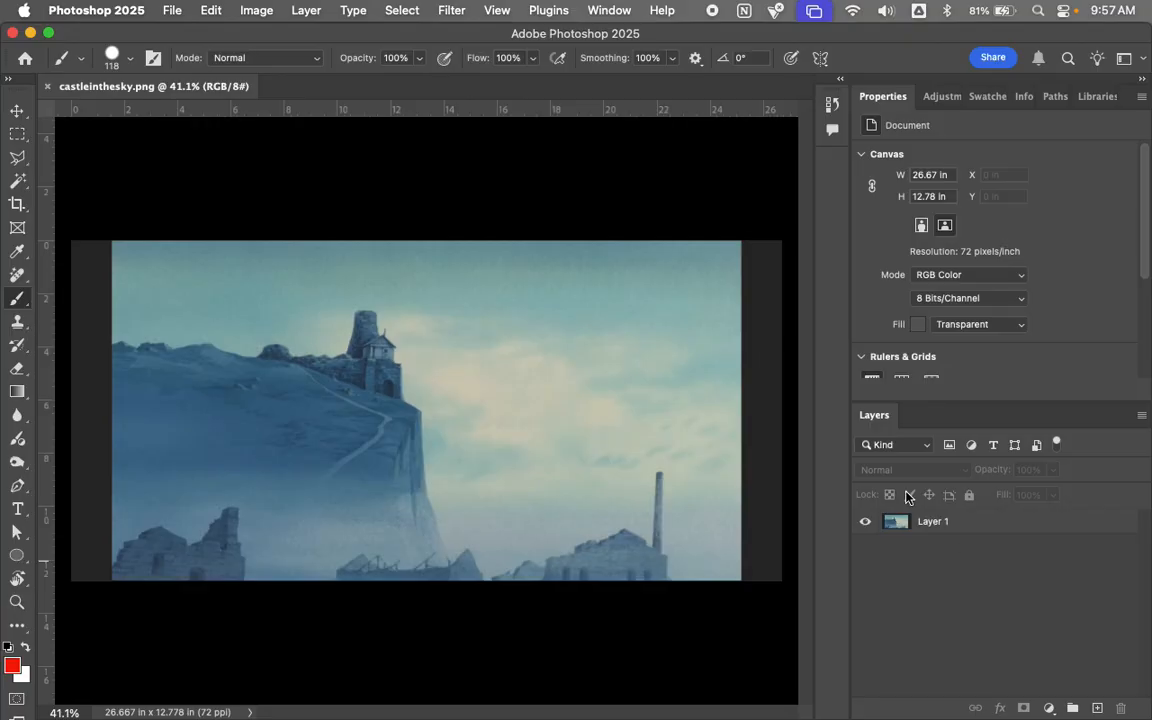
Step: Crop the dark bars off both sides of the painting, leaving a canvas about 21.83 in wide
{"action": "left_click", "coordinate": [17, 109]}
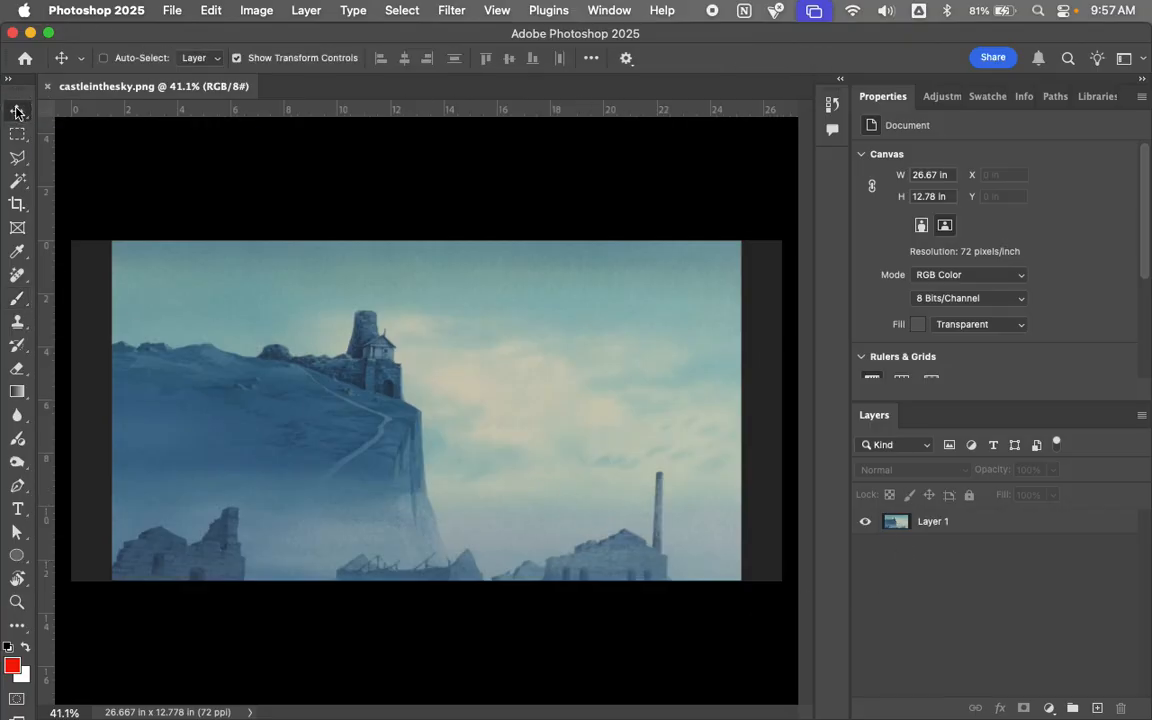
{"action": "left_click", "coordinate": [944, 526]}
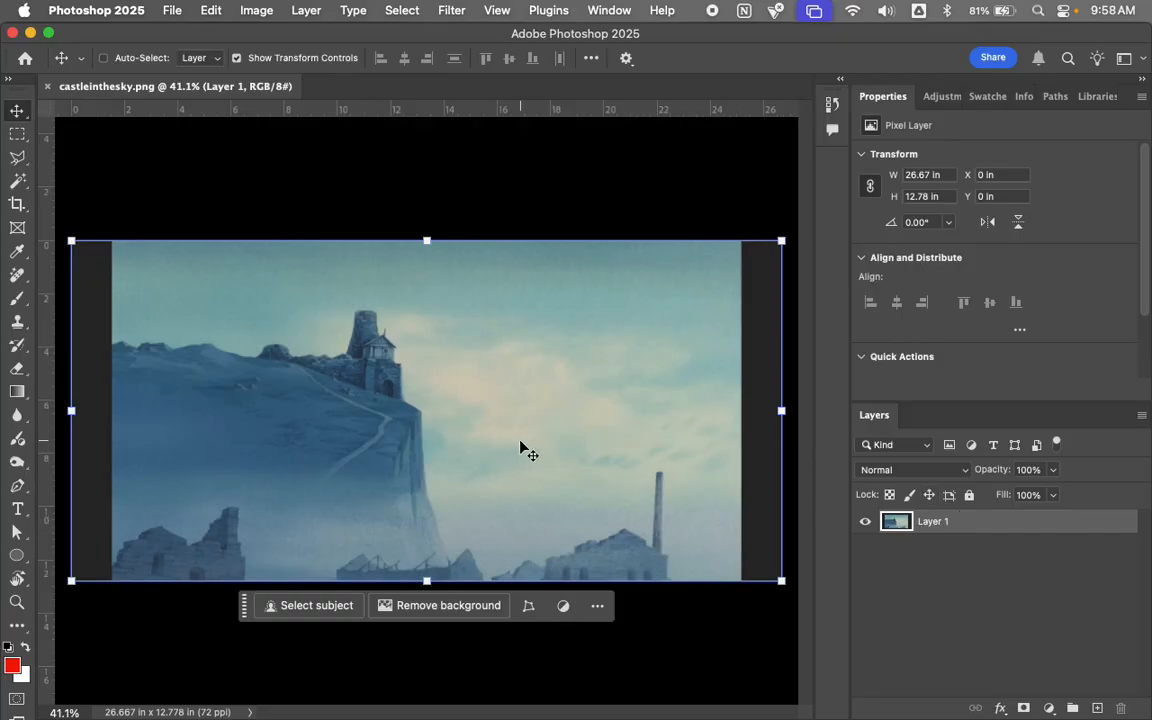
{"action": "key", "text": "c"}
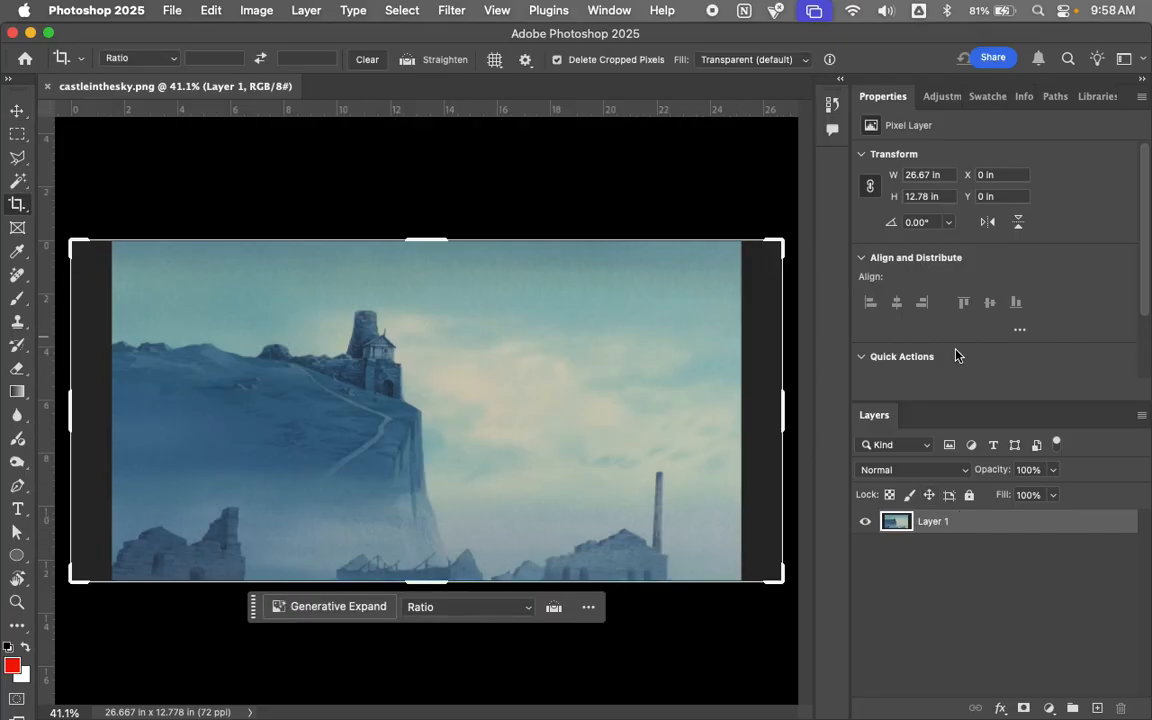
{"action": "left_click_drag", "start_coordinate": [784, 410], "coordinate": [753, 412]}
{"action": "left_click_drag", "start_coordinate": [99, 417], "coordinate": [136, 420]}
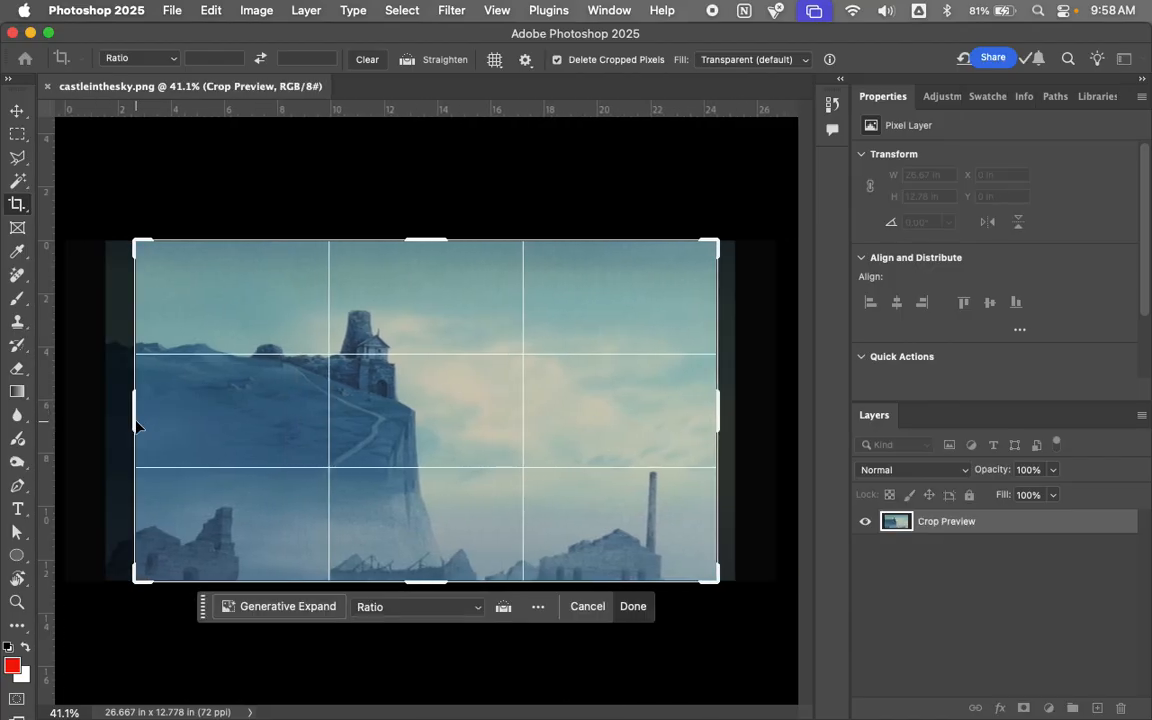
{"action": "key", "text": "Return"}
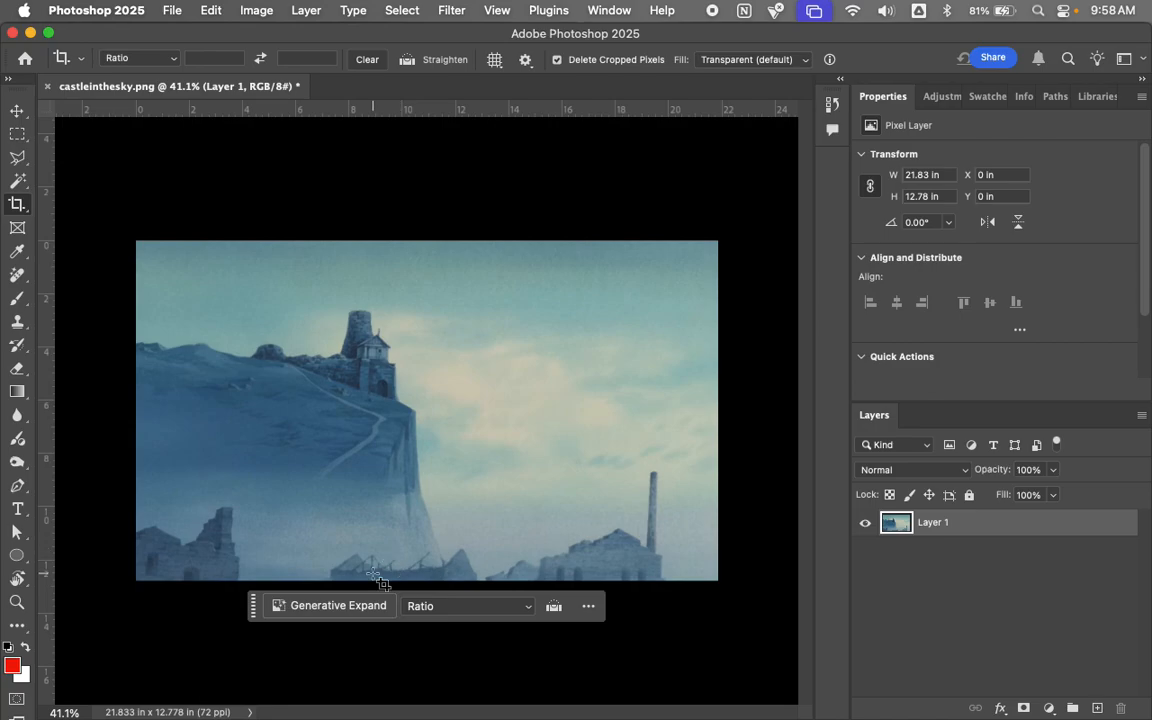
Step: Select the three groups of foreground ruins along the painting's lower edge with the Quick Selection tool
{"action": "left_click", "coordinate": [14, 182]}
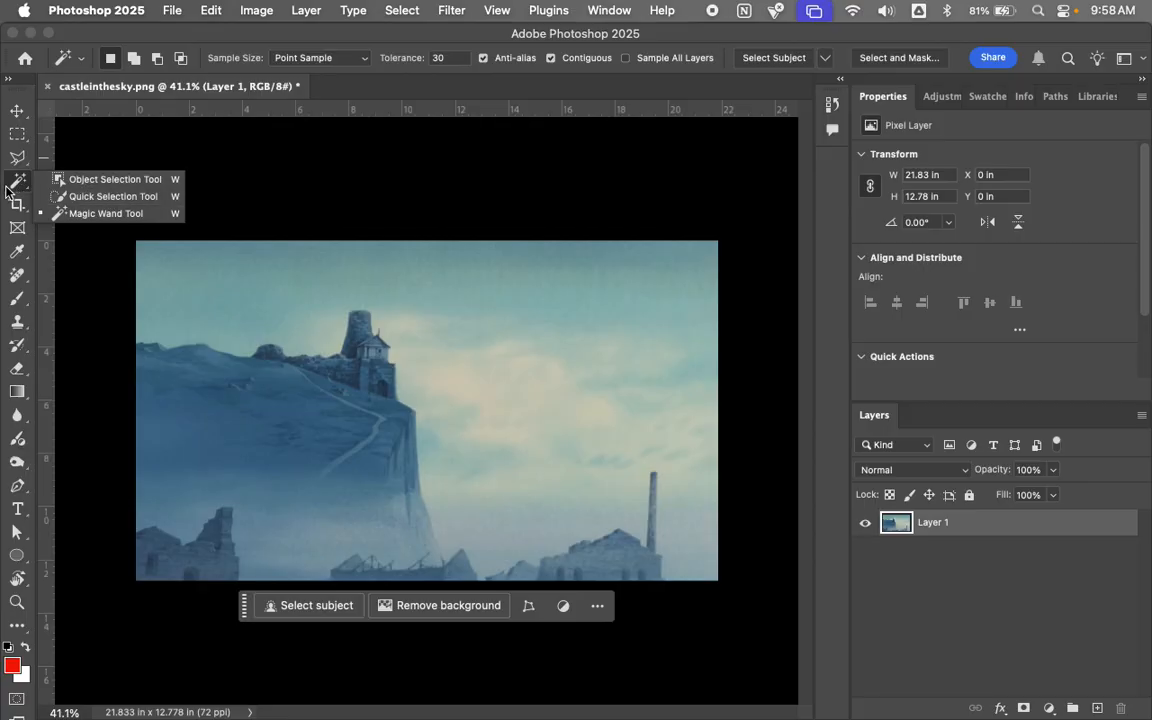
{"action": "left_click", "coordinate": [64, 198]}
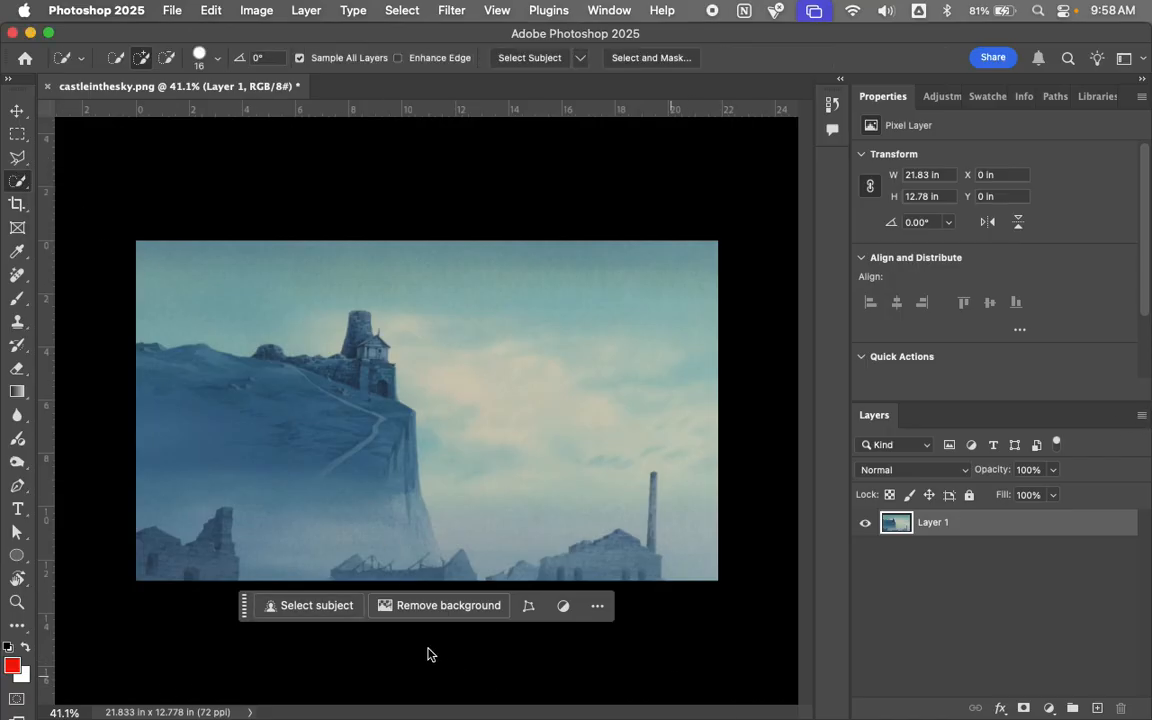
{"action": "left_click_drag", "start_coordinate": [224, 581], "coordinate": [200, 540]}
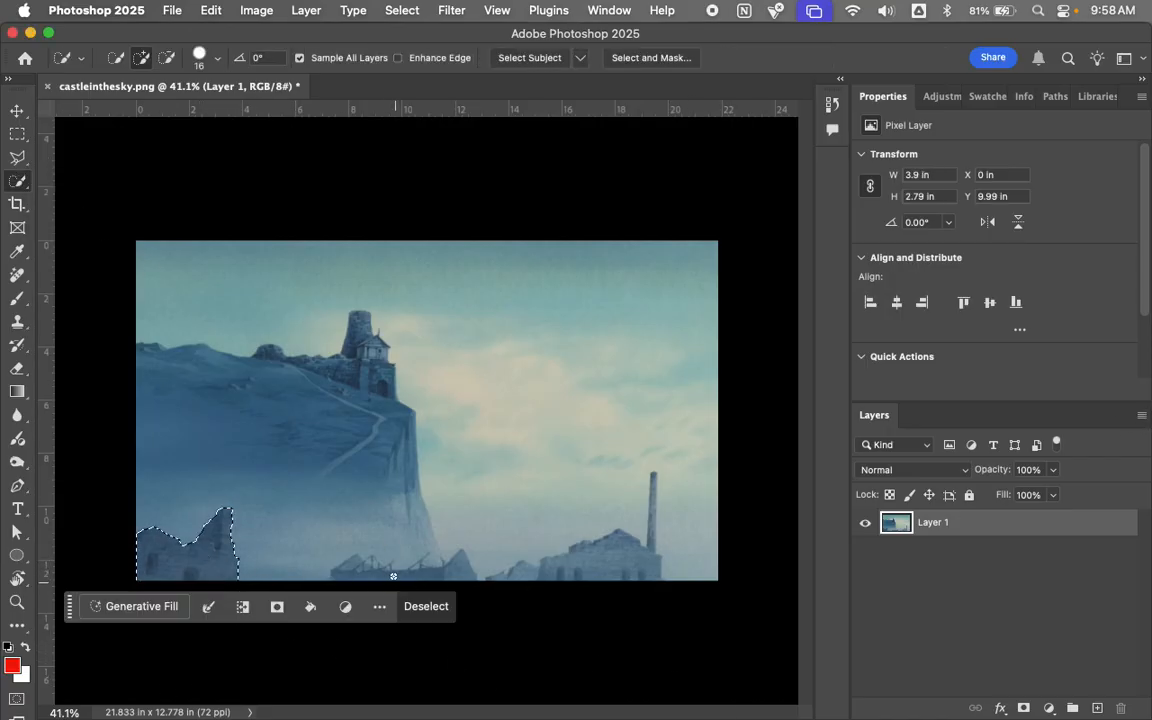
{"action": "mouse_move", "coordinate": [378, 578]}
{"action": "left_mouse_down"}
{"action": "mouse_move", "coordinate": [348, 572]}
{"action": "mouse_move", "coordinate": [374, 560]}
{"action": "mouse_move", "coordinate": [385, 579]}
{"action": "mouse_move", "coordinate": [457, 572]}
{"action": "left_mouse_up"}
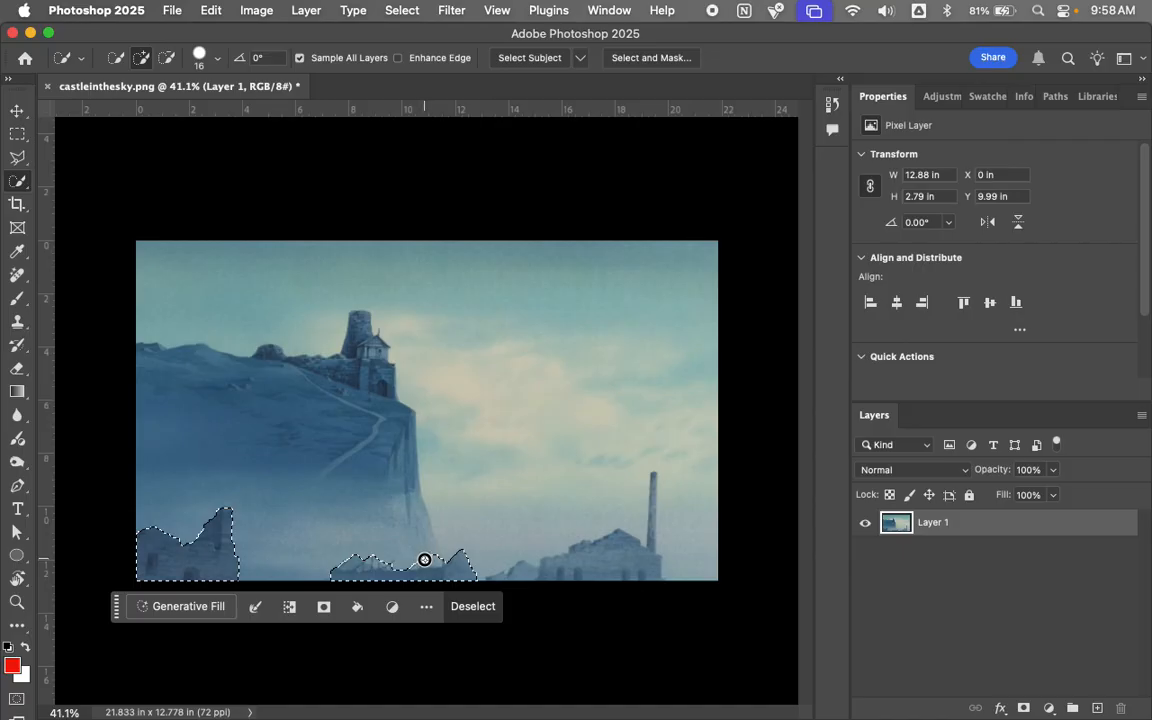
{"action": "mouse_move", "coordinate": [522, 573]}
{"action": "left_mouse_down"}
{"action": "mouse_move", "coordinate": [500, 581]}
{"action": "mouse_move", "coordinate": [642, 569]}
{"action": "left_mouse_up"}
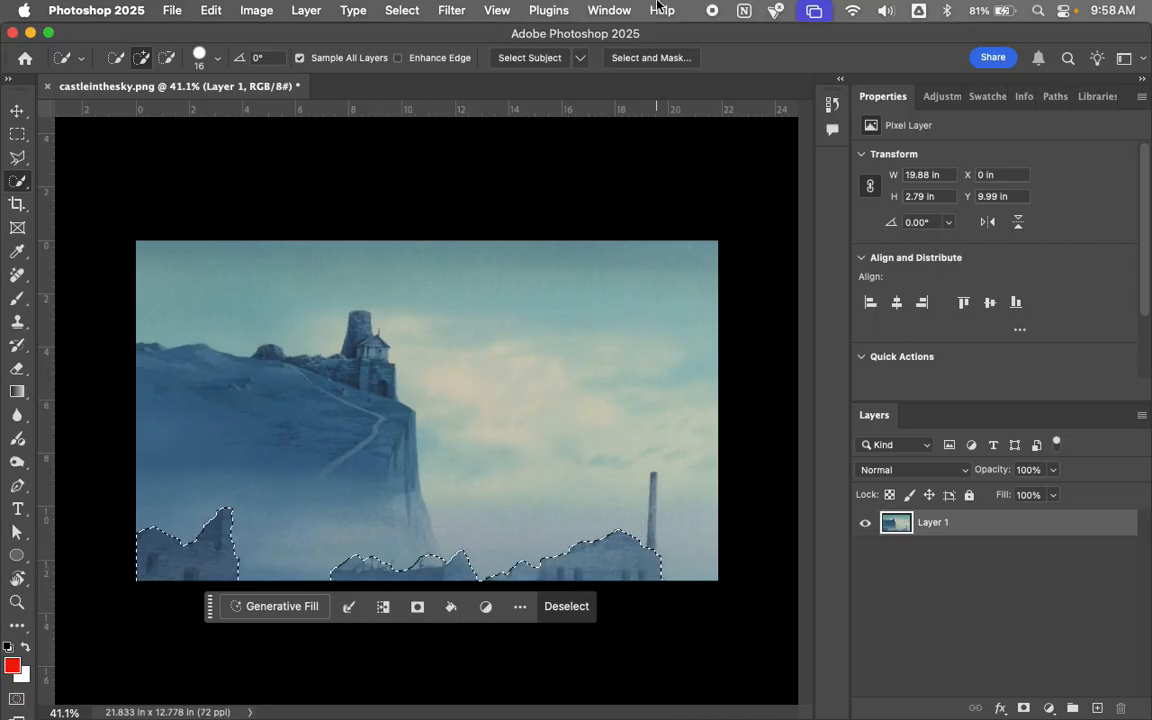
Step: Check the Quick Selection brush settings and add the tall chimney to the ruins selection
{"action": "left_click", "coordinate": [215, 58]}
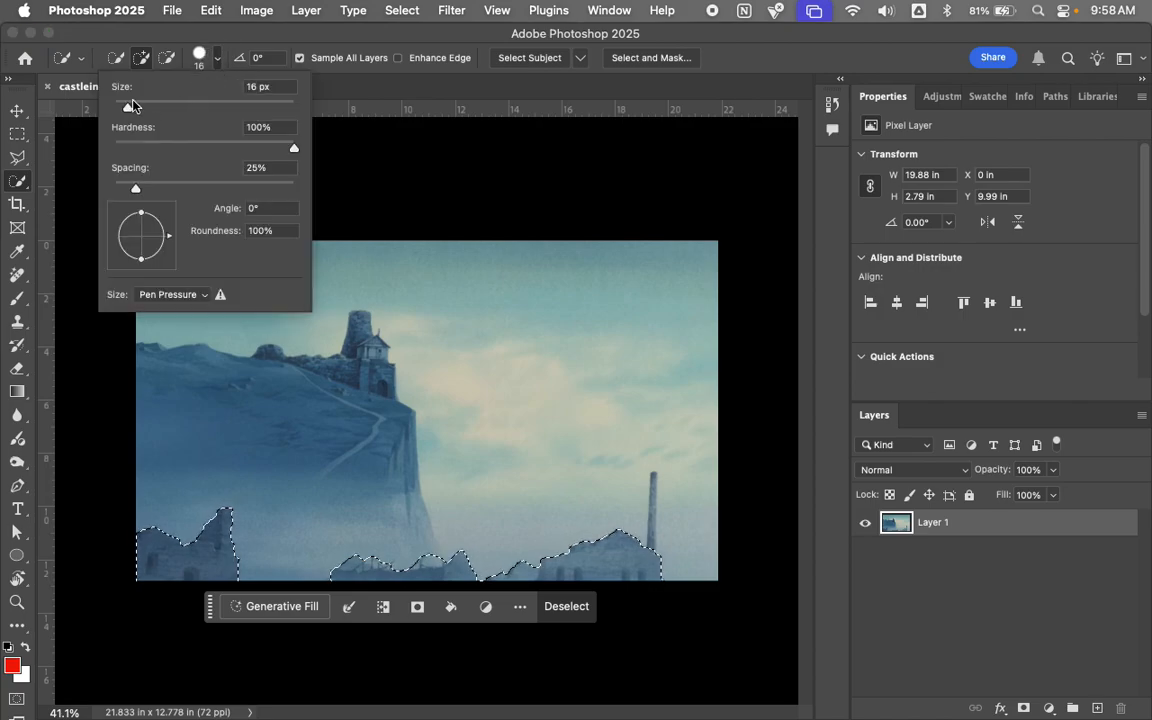
{"action": "left_click", "coordinate": [196, 53]}
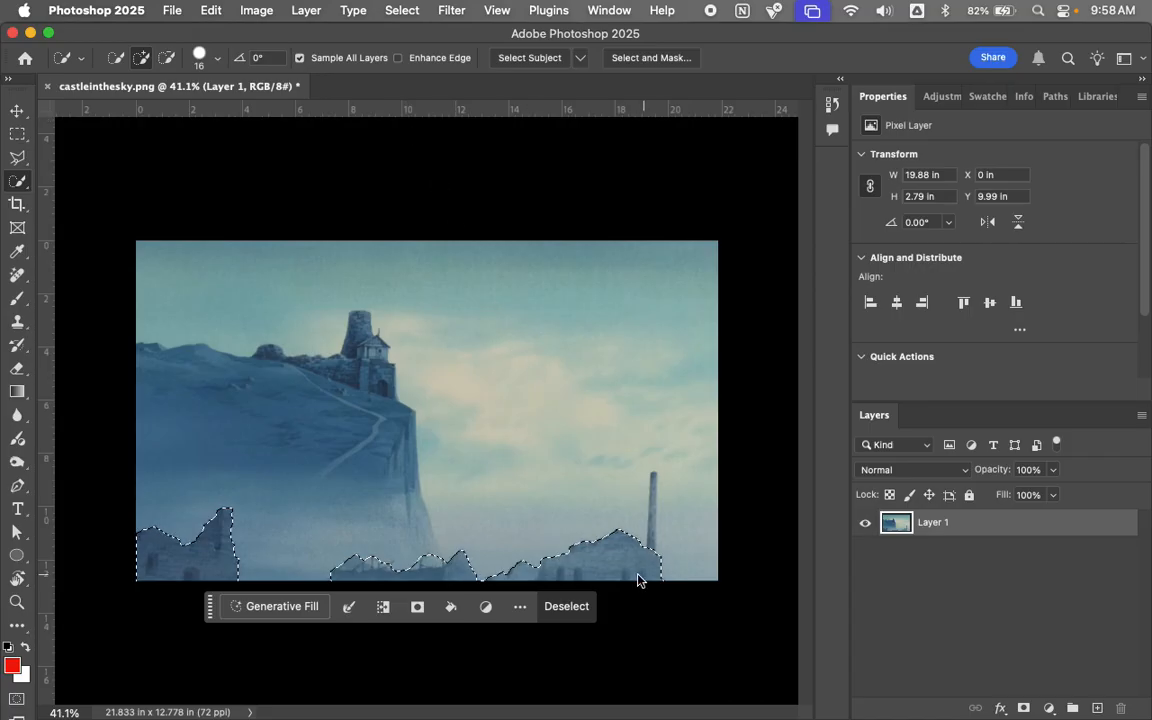
{"action": "left_click_drag", "start_coordinate": [649, 542], "coordinate": [653, 481]}
Step: Copy the selected ruins and chimney from Layer 1 to a new layer, and hide Layer 1
{"action": "scroll", "coordinate": [1131, 375], "scroll_direction": "down", "scroll_amount": 2}
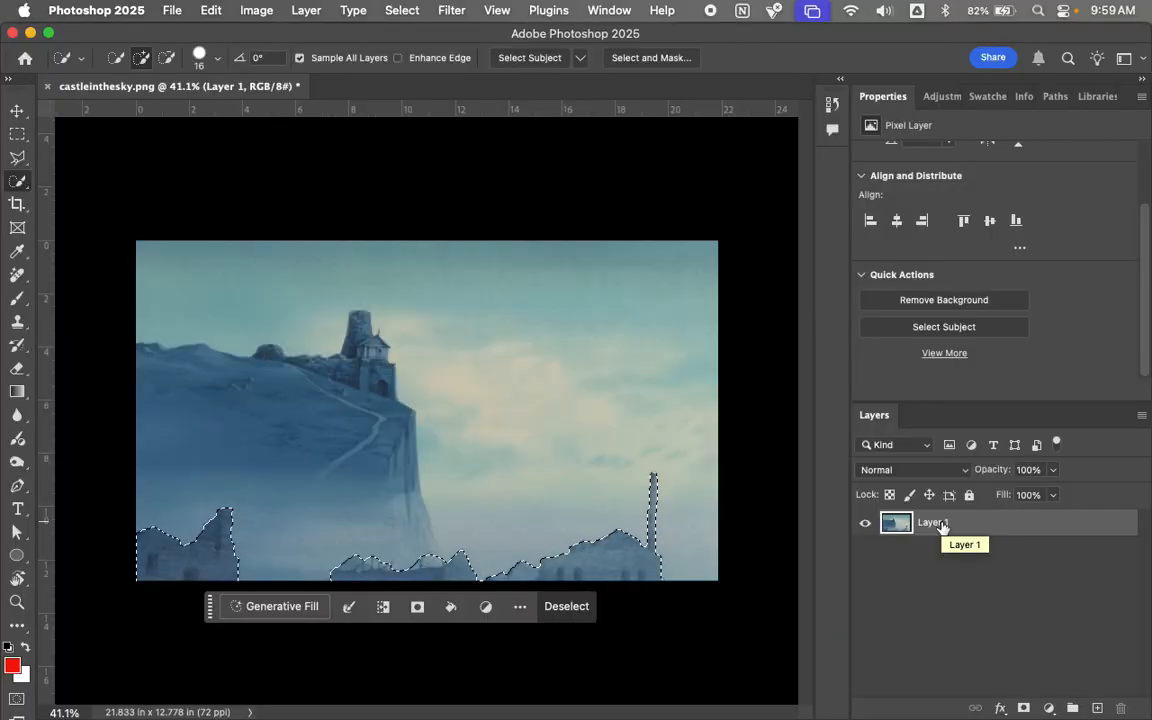
{"action": "key", "text": "super+j"}
{"action": "left_click", "coordinate": [865, 548]}
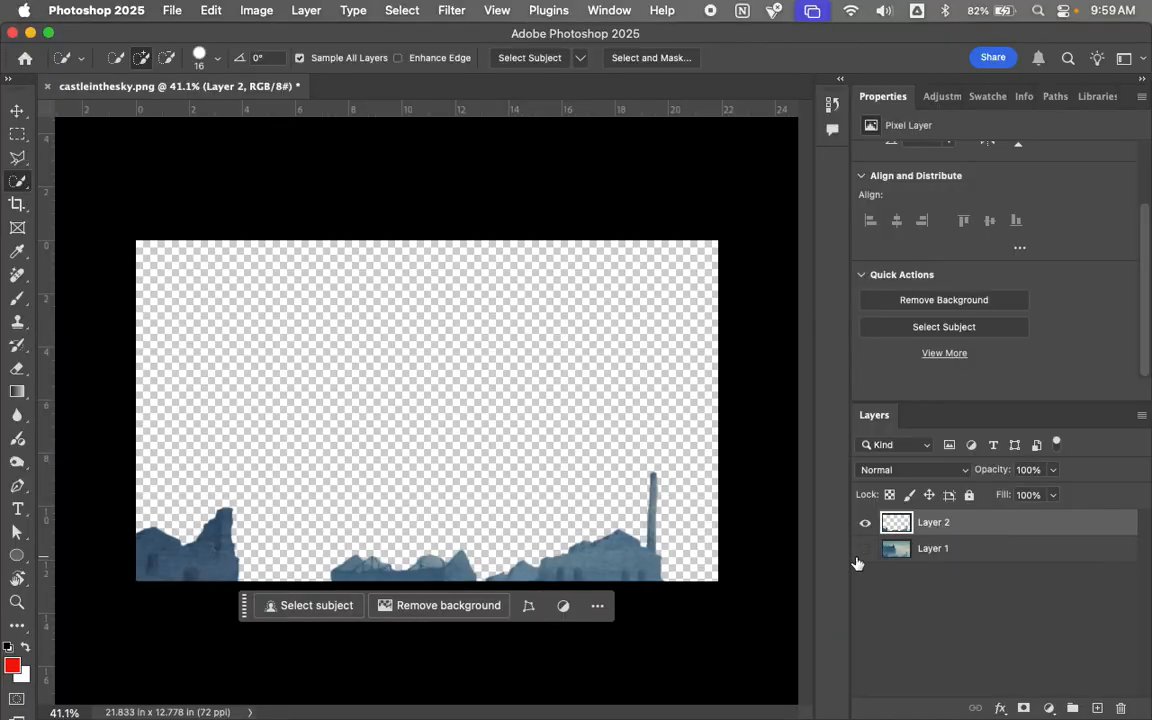
Step: Compare the original painting with the isolated ruins by toggling the visibility of Layer 1 and Layer 2
{"action": "left_click", "coordinate": [17, 111]}
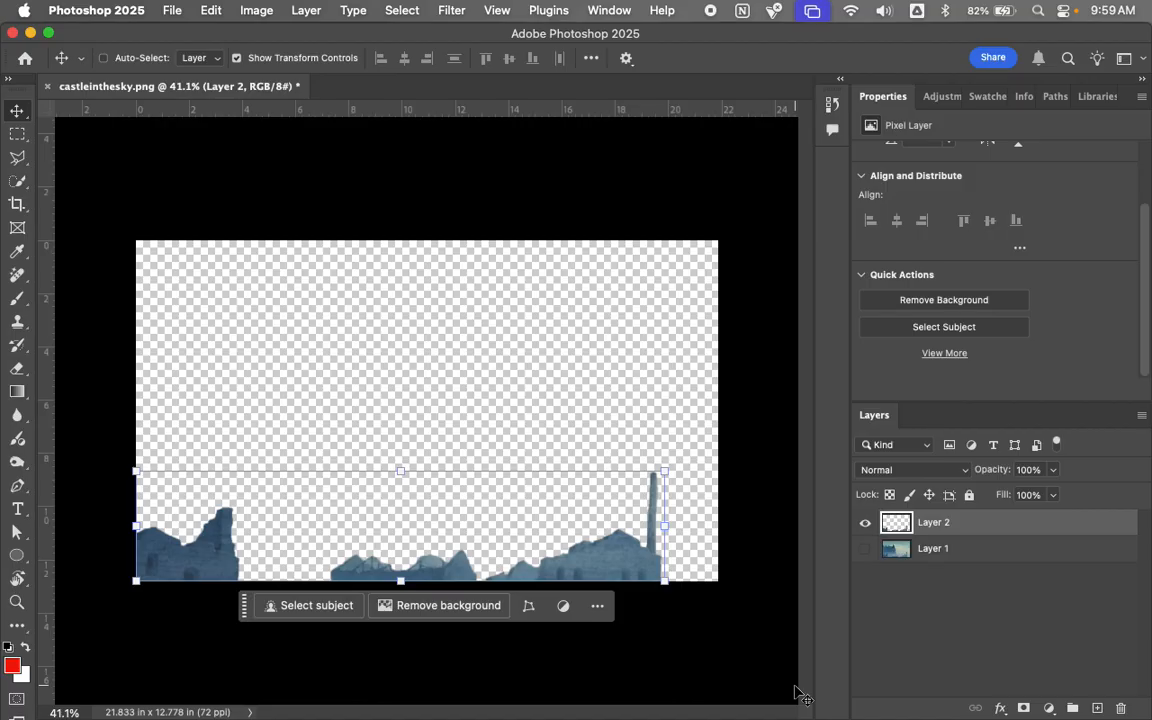
{"action": "left_click", "coordinate": [865, 522]}
{"action": "left_click", "coordinate": [864, 548]}
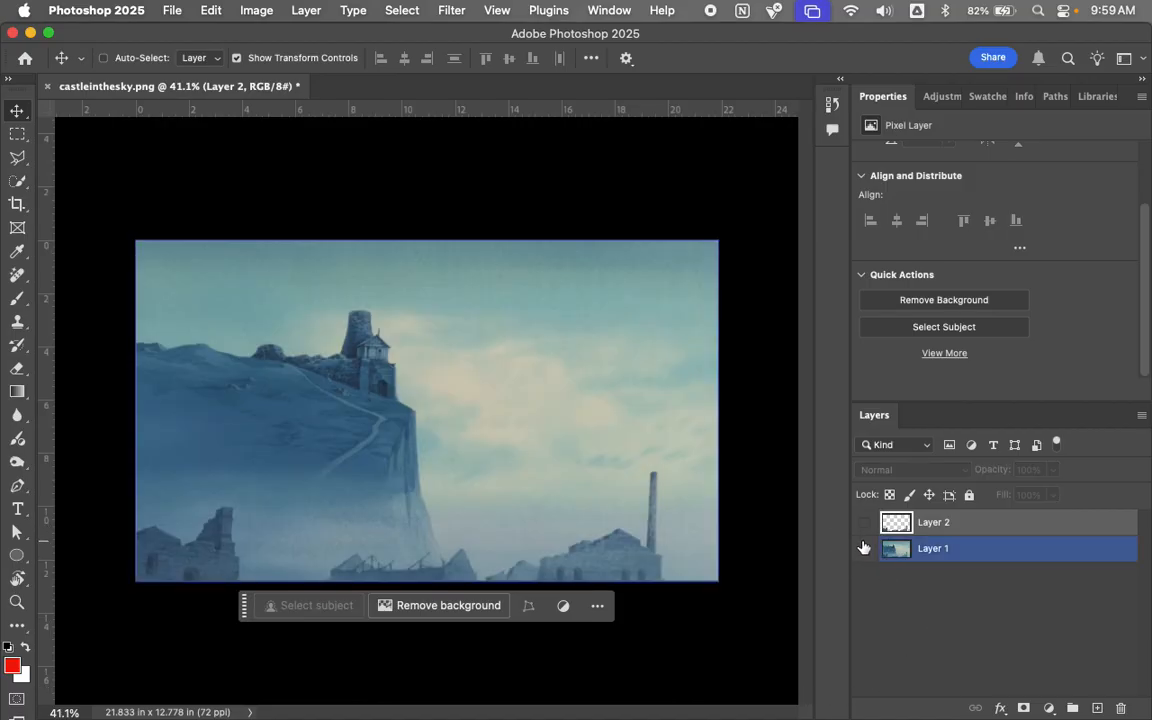
{"action": "left_click", "coordinate": [864, 548]}
{"action": "left_click", "coordinate": [865, 522]}
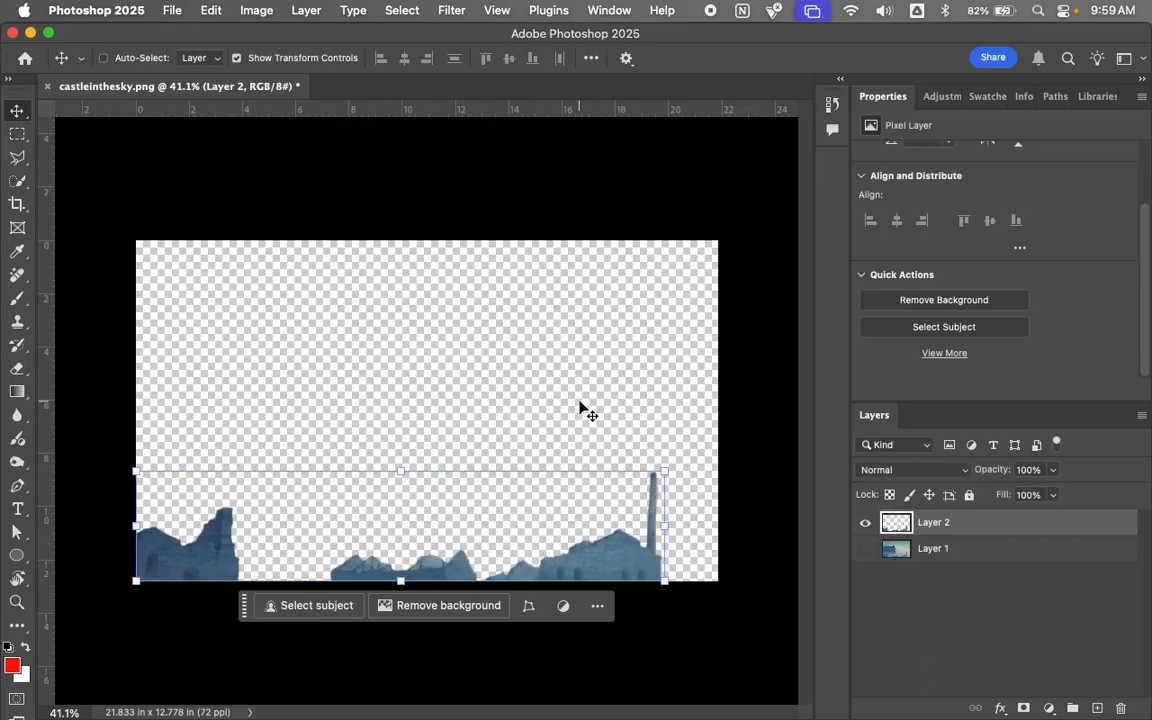
Step: Show Layer 1 again beneath the isolated ruins and rename Layer 2 as FOREGROUND
{"action": "left_click", "coordinate": [865, 522]}
{"action": "left_click", "coordinate": [865, 548]}
{"action": "left_click", "coordinate": [865, 522]}
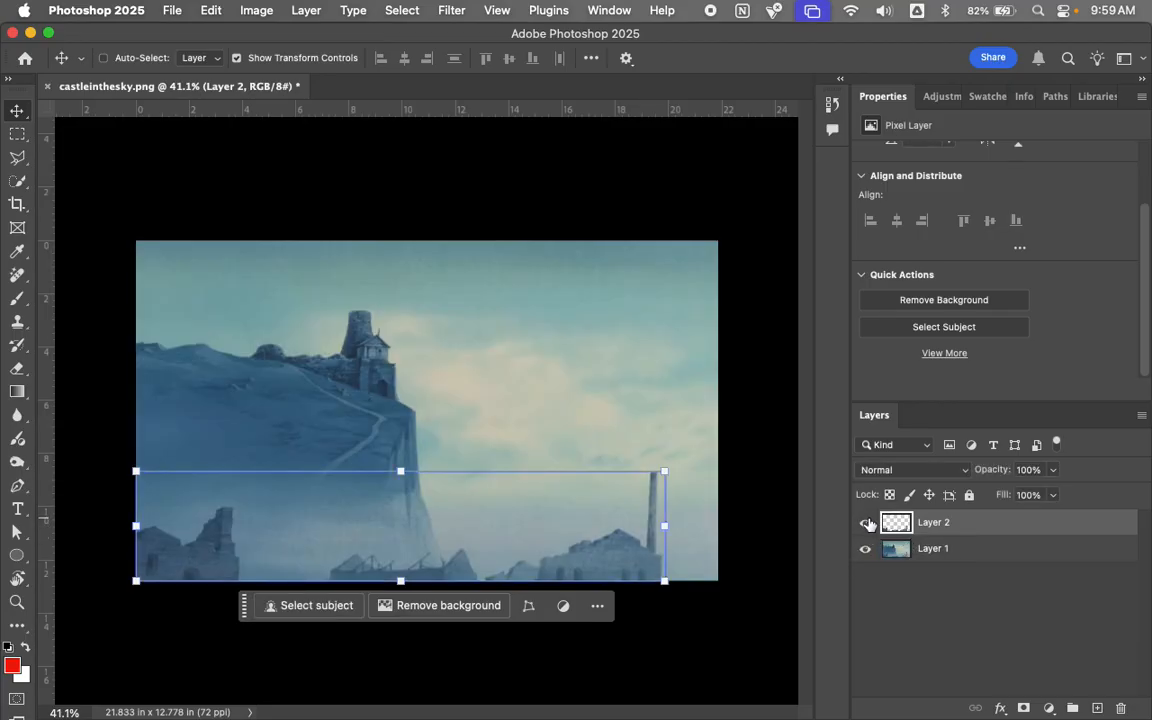
{"action": "double_click", "coordinate": [930, 523]}
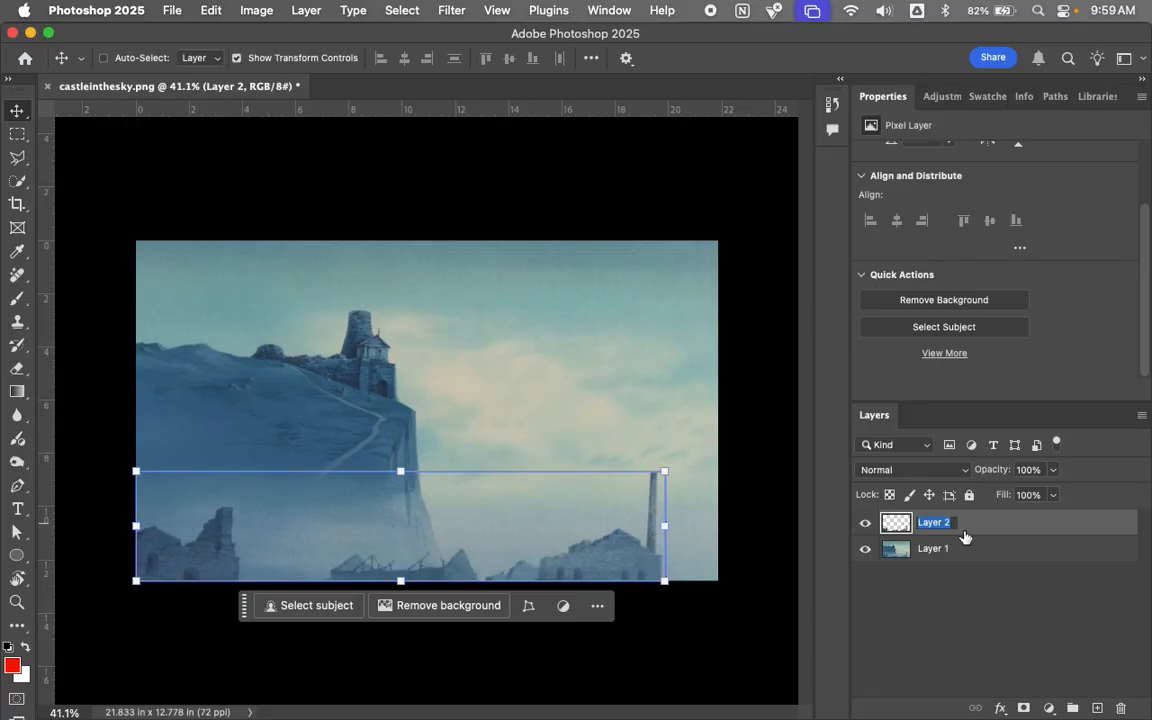
{"action": "type", "text": "F"}
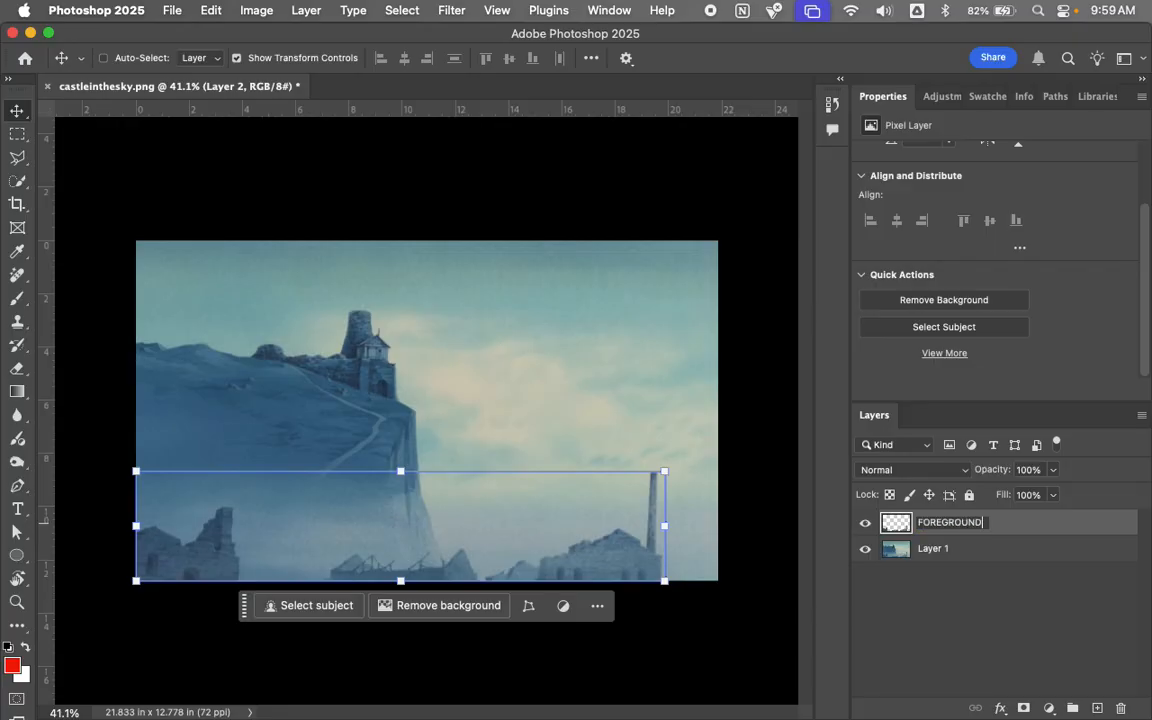
{"action": "type", "text": "OREGROUND"}
{"action": "key", "text": "Return"}
{"action": "left_click", "coordinate": [965, 597]}
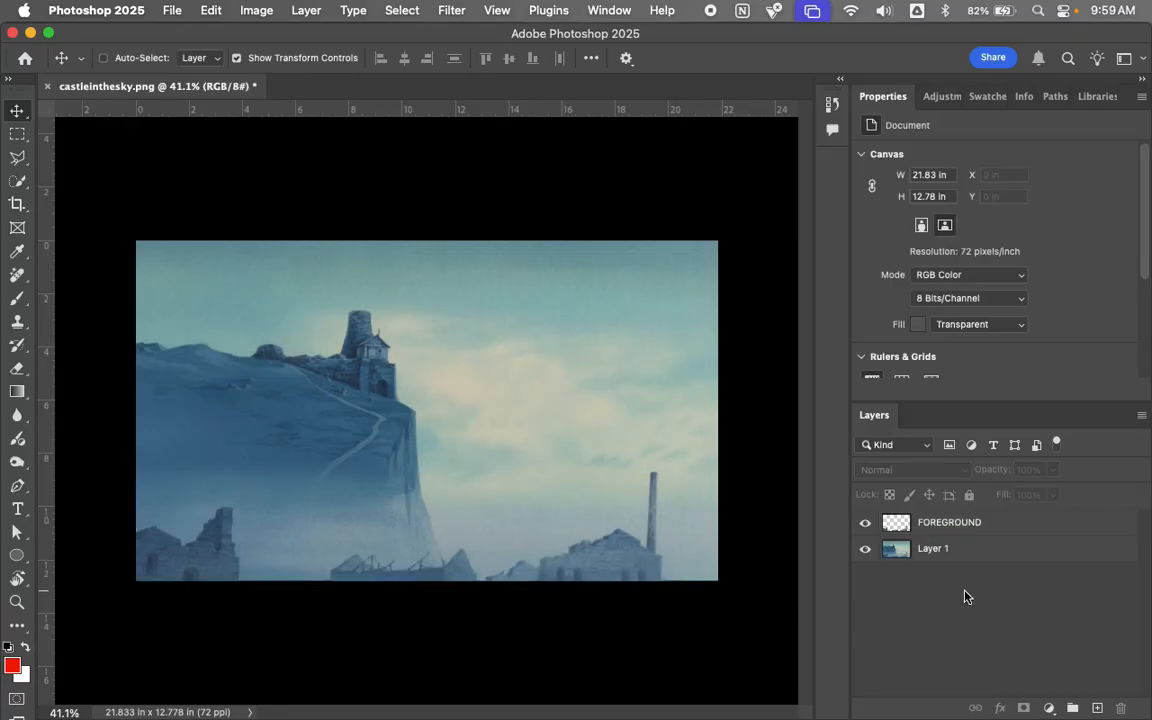
Step: Select the cliff with the castle and the ruins overlapping its base on Layer 1 with the Quick Selection tool
{"action": "left_click", "coordinate": [924, 548]}
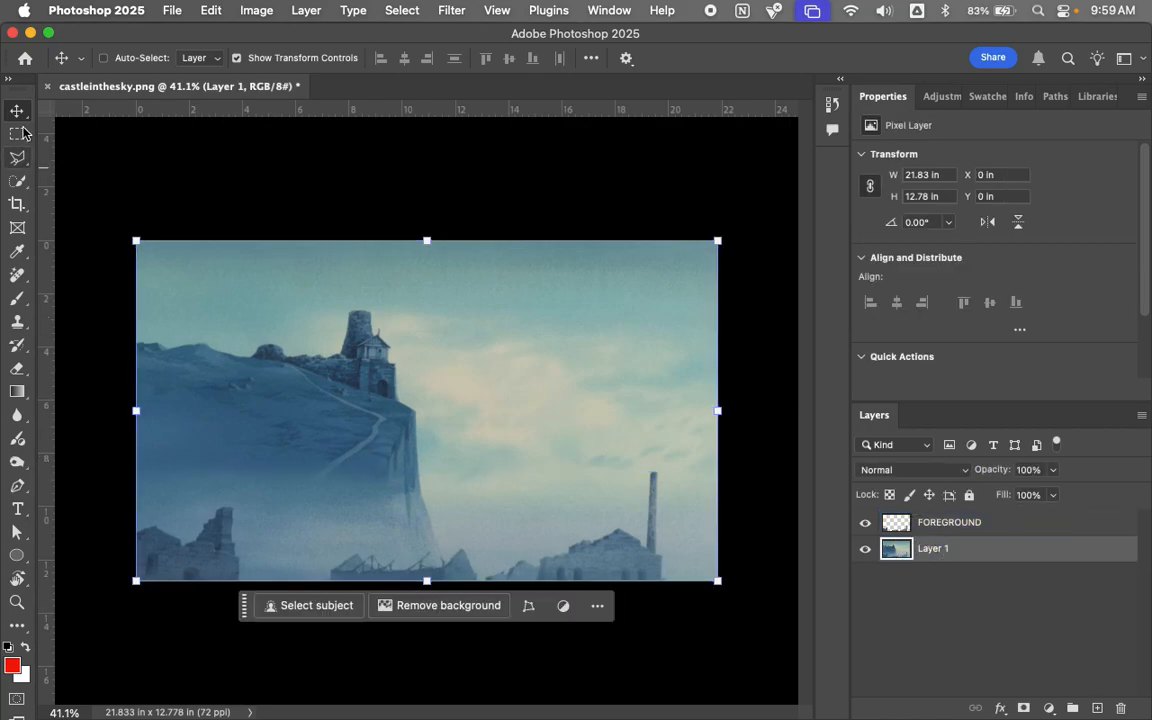
{"action": "left_click", "coordinate": [17, 180]}
{"action": "mouse_move", "coordinate": [203, 401]}
{"action": "left_mouse_down"}
{"action": "mouse_move", "coordinate": [198, 383]}
{"action": "mouse_move", "coordinate": [352, 495]}
{"action": "left_mouse_up"}
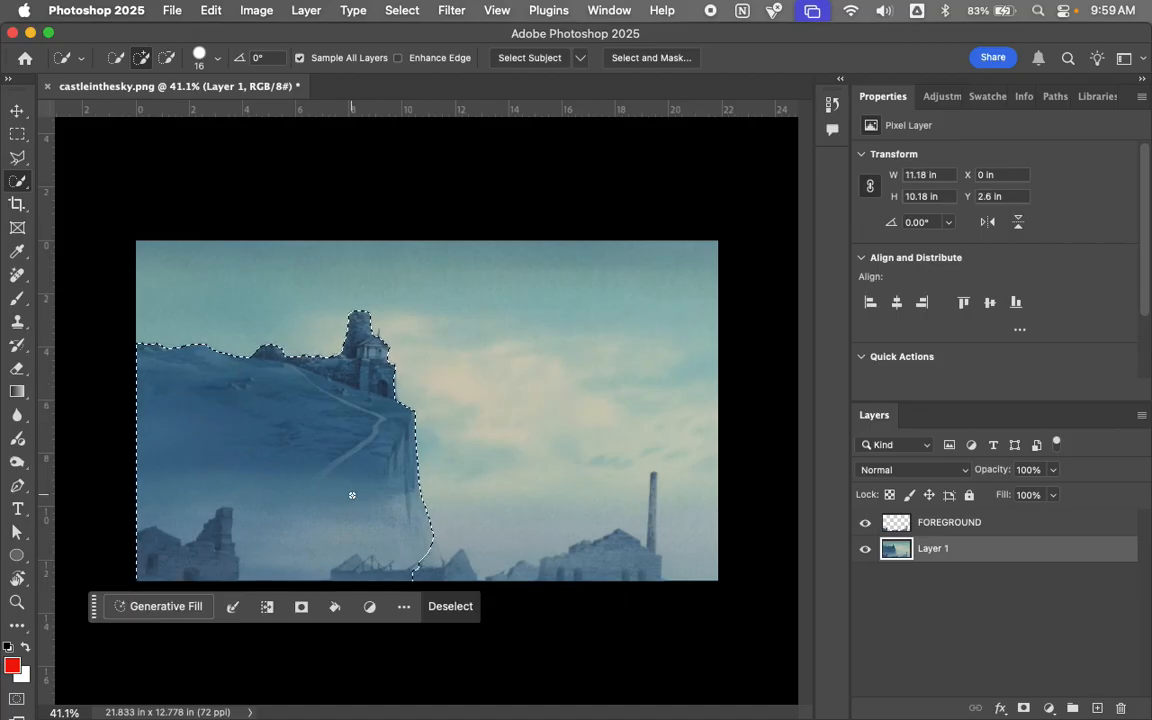
{"action": "mouse_move", "coordinate": [425, 554]}
{"action": "left_mouse_down"}
{"action": "mouse_move", "coordinate": [434, 583]}
{"action": "mouse_move", "coordinate": [430, 555]}
{"action": "mouse_move", "coordinate": [380, 540]}
{"action": "left_mouse_up"}
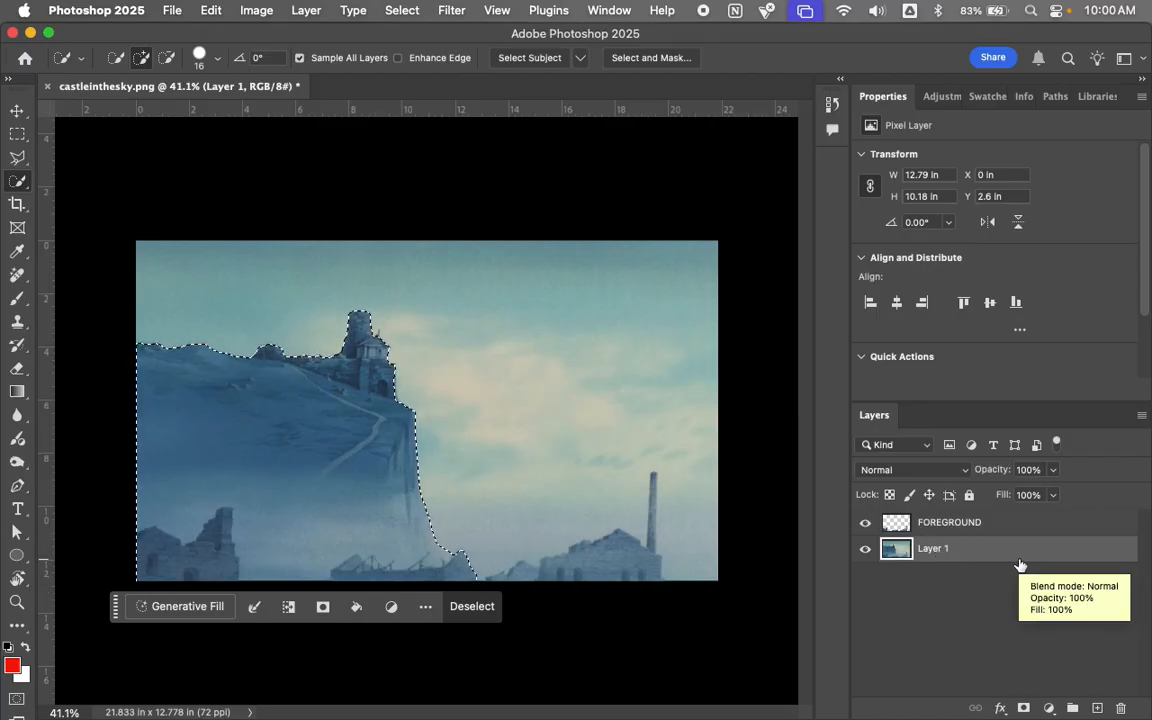
Step: Copy the selected cliff and castle to a new layer, and hide Layer 1 and the FOREGROUND layer
{"action": "key", "text": "super+j"}
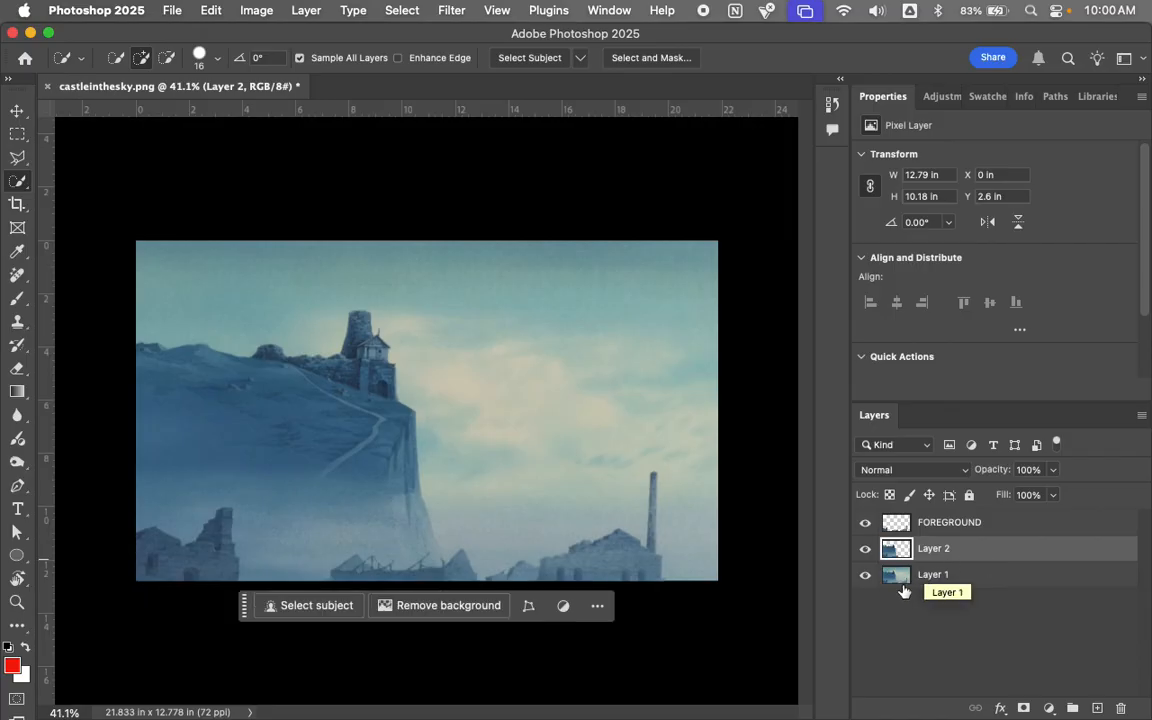
{"action": "left_click", "coordinate": [865, 574]}
{"action": "left_click", "coordinate": [865, 522]}
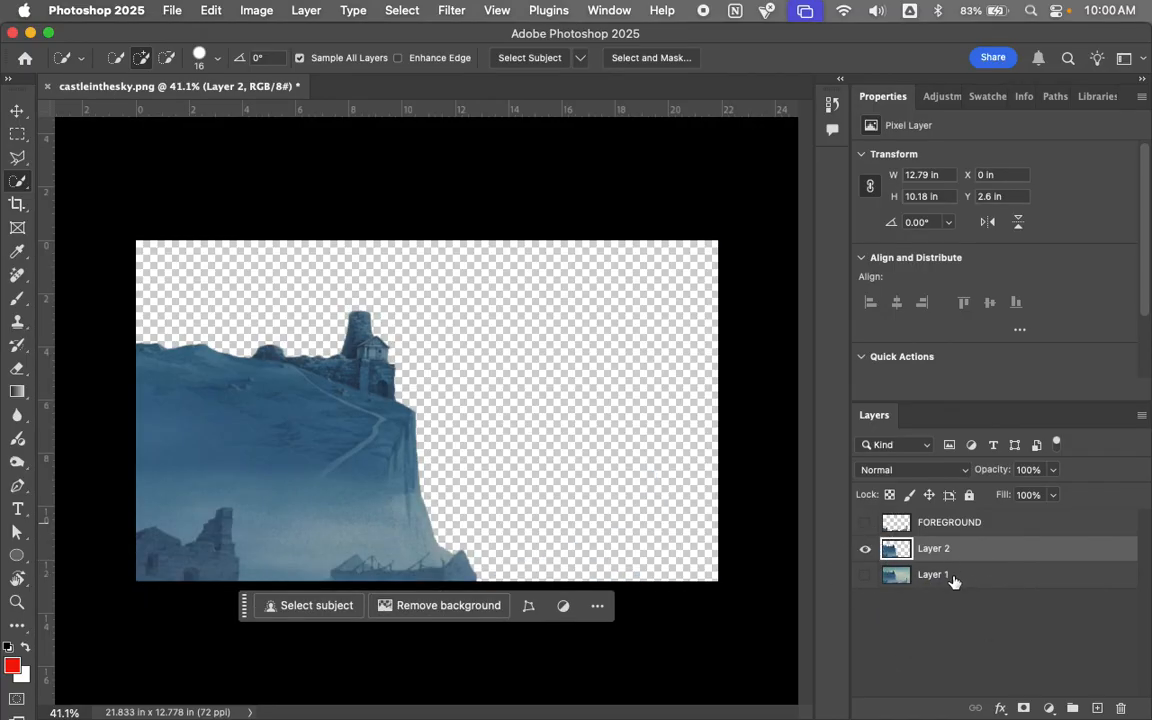
Step: Rename the new cliff layer as MIDGROUND and hide it
{"action": "double_click", "coordinate": [934, 548]}
{"action": "type", "text": "MIDGROUND"}
{"action": "key", "text": "Return"}
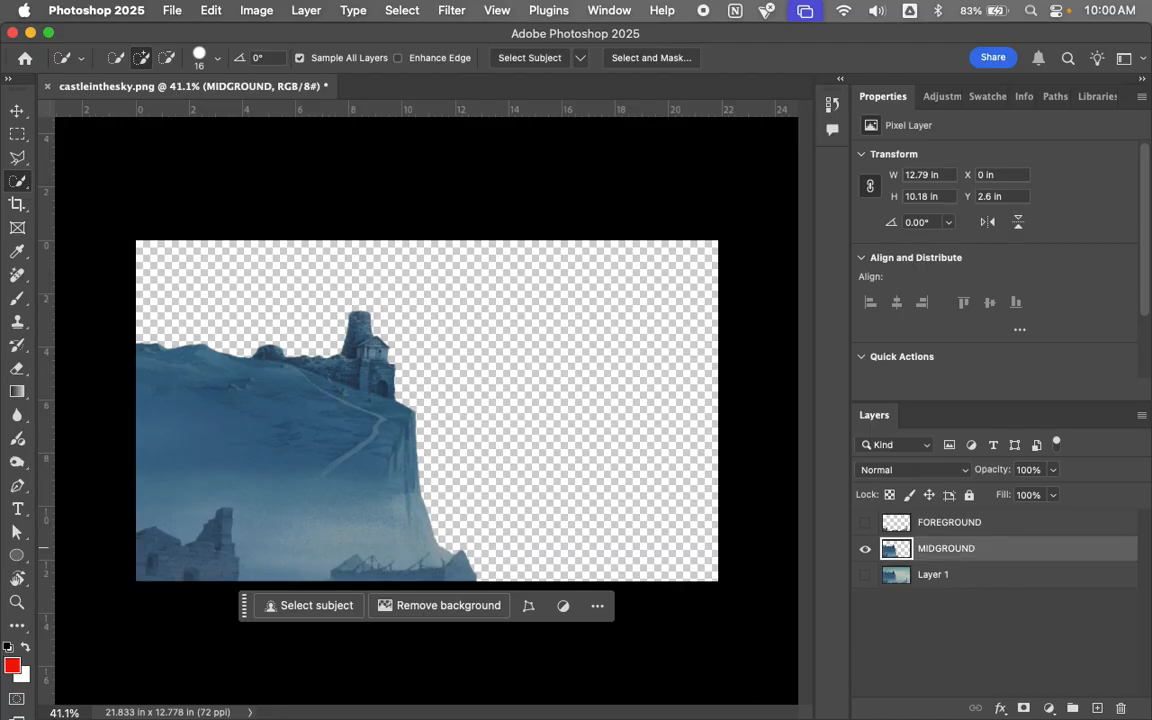
{"action": "left_click", "coordinate": [865, 548]}
{"action": "left_click", "coordinate": [874, 591]}
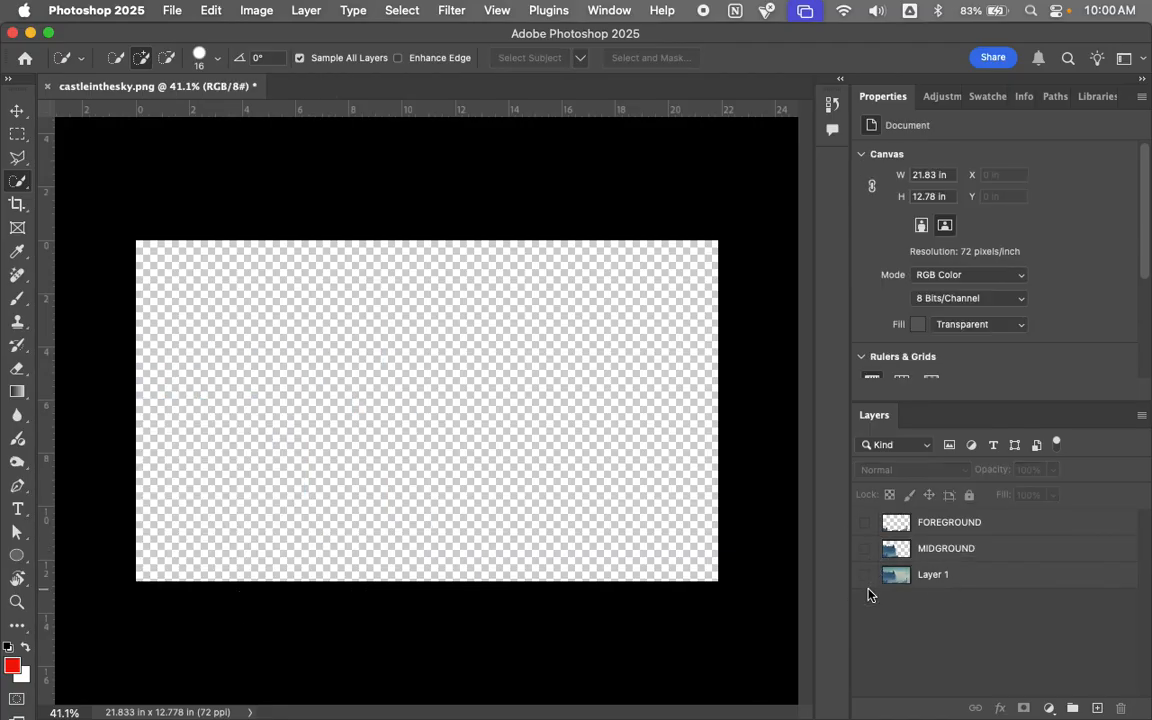
Step: Show Layer 1 and select its sky with the Quick Selection tool, excluding the cliff, the ruined buildings and the chimney
{"action": "left_click", "coordinate": [865, 574]}
{"action": "left_click", "coordinate": [918, 583]}
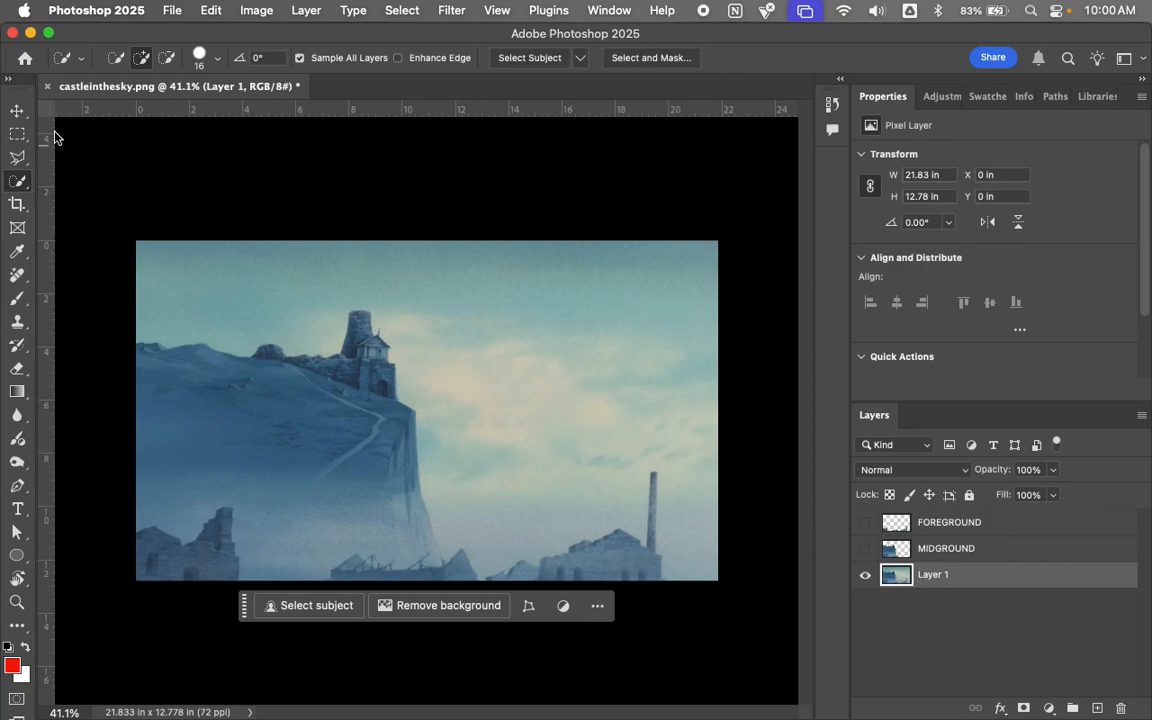
{"action": "mouse_move", "coordinate": [219, 280]}
{"action": "left_mouse_down"}
{"action": "mouse_move", "coordinate": [404, 270]}
{"action": "mouse_move", "coordinate": [563, 393]}
{"action": "mouse_move", "coordinate": [589, 481]}
{"action": "left_mouse_up"}
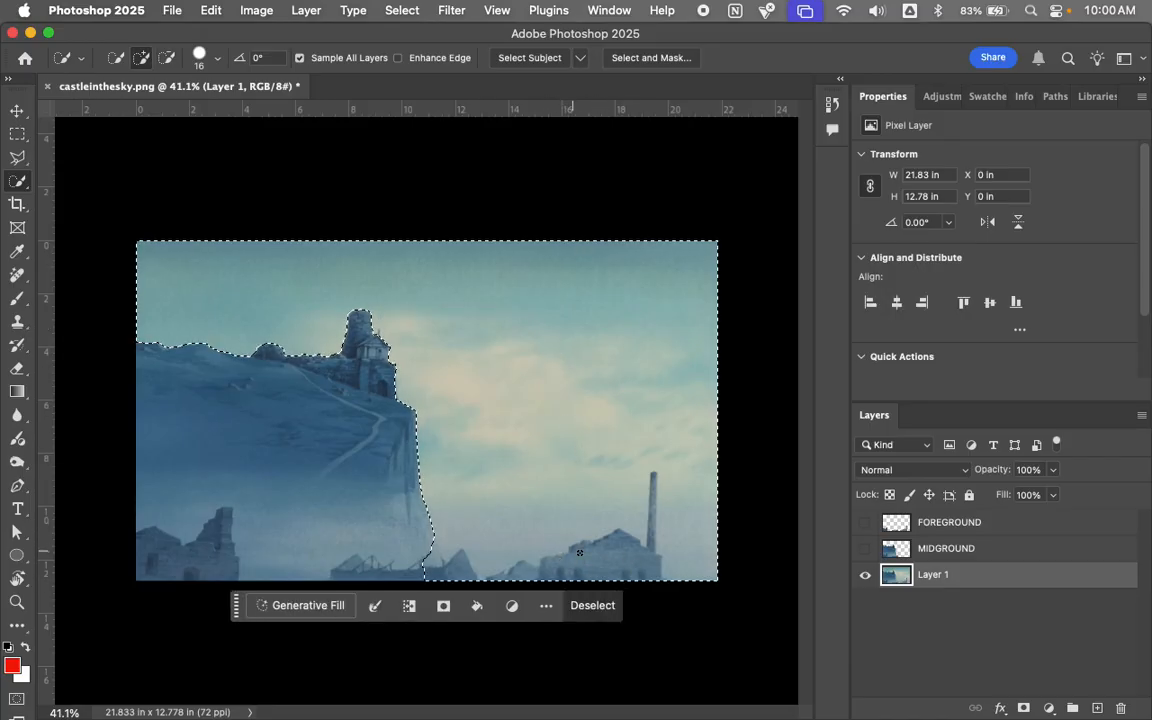
{"action": "mouse_move", "coordinate": [648, 560]}
{"action": "left_mouse_down", "text": "alt"}
{"action": "mouse_move", "coordinate": [550, 561]}
{"action": "mouse_move", "coordinate": [489, 579]}
{"action": "mouse_move", "coordinate": [452, 572]}
{"action": "left_mouse_up", "text": "alt"}
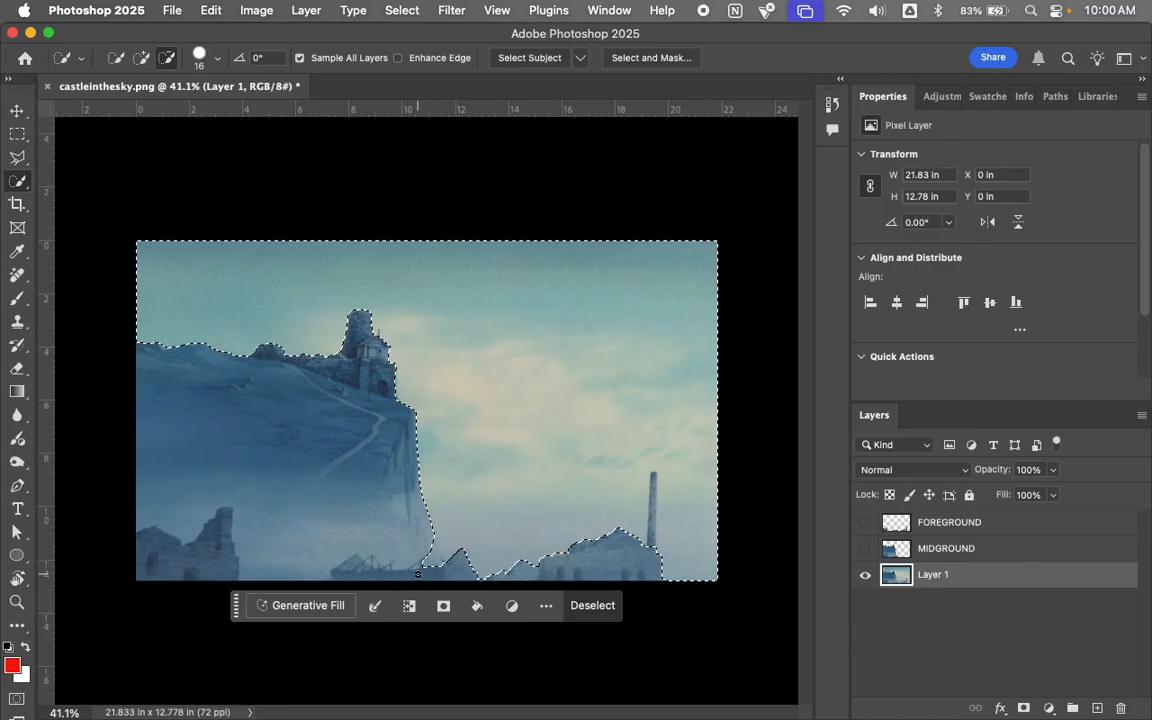
{"action": "mouse_move", "coordinate": [648, 571]}
{"action": "left_mouse_down", "text": "alt"}
{"action": "mouse_move", "coordinate": [657, 486]}
{"action": "mouse_move", "coordinate": [689, 535]}
{"action": "left_mouse_up", "text": "alt"}
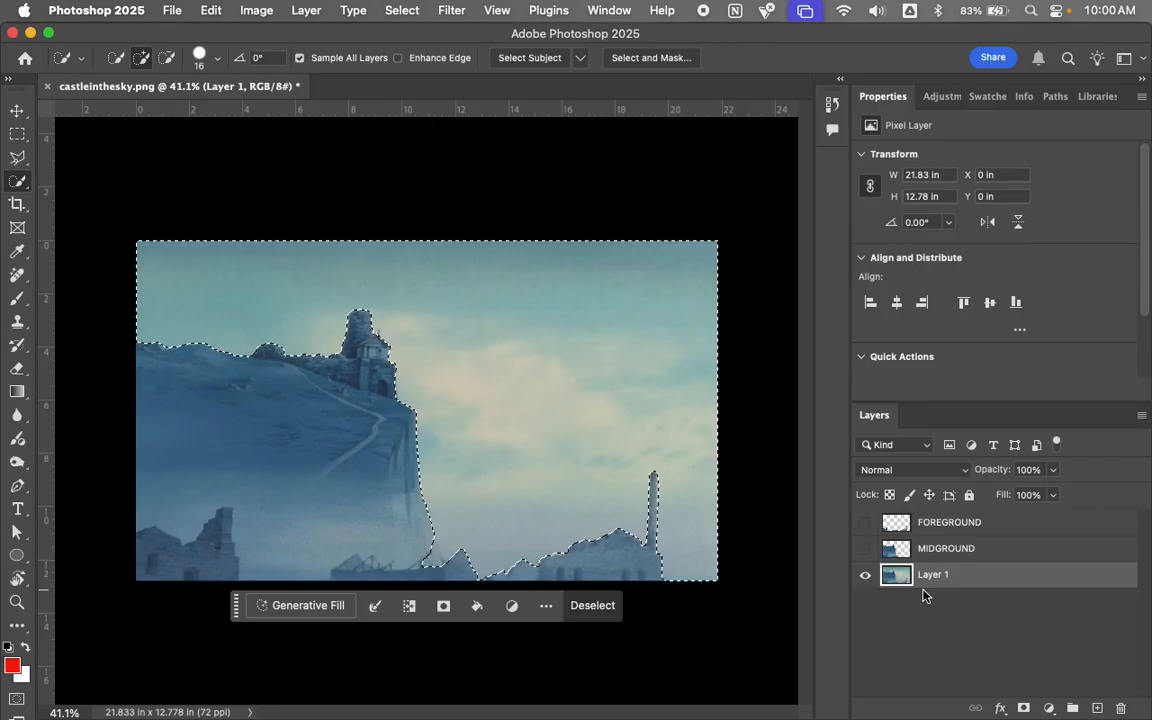
Step: Copy the selected sky to a new layer, hide Layer 1 and rename the new layer "background"
{"action": "key", "text": "super+j"}
{"action": "left_click", "coordinate": [865, 600]}
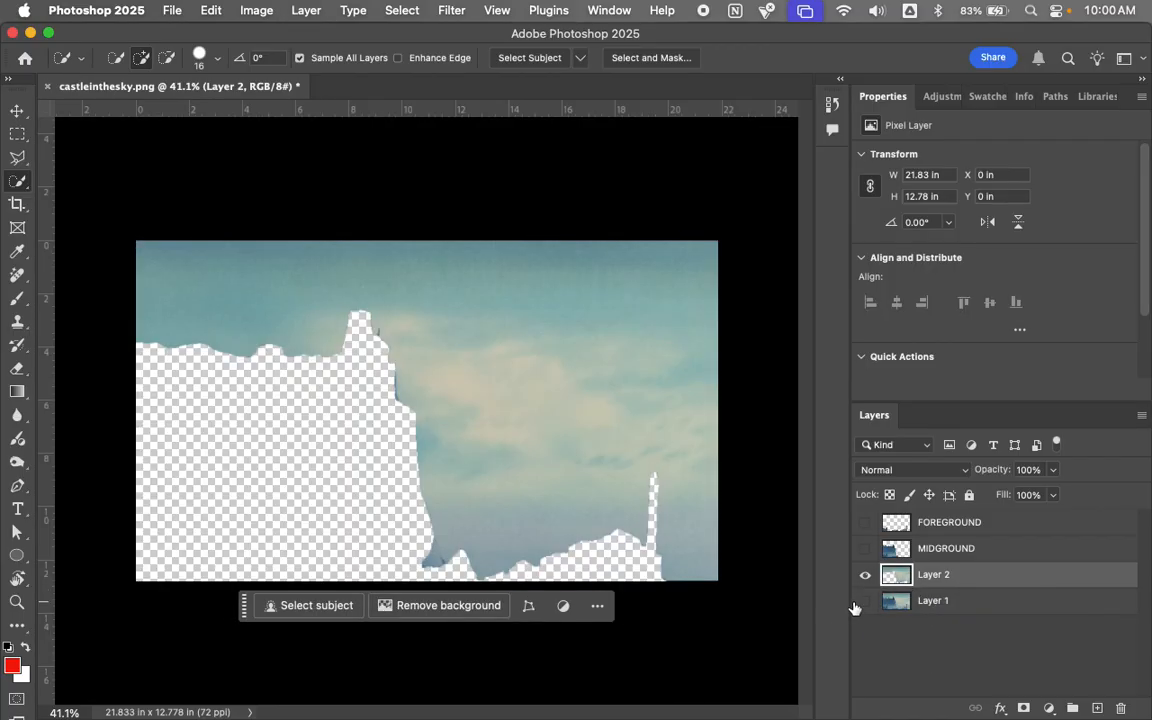
{"action": "double_click", "coordinate": [945, 578]}
{"action": "type", "text": "back"}
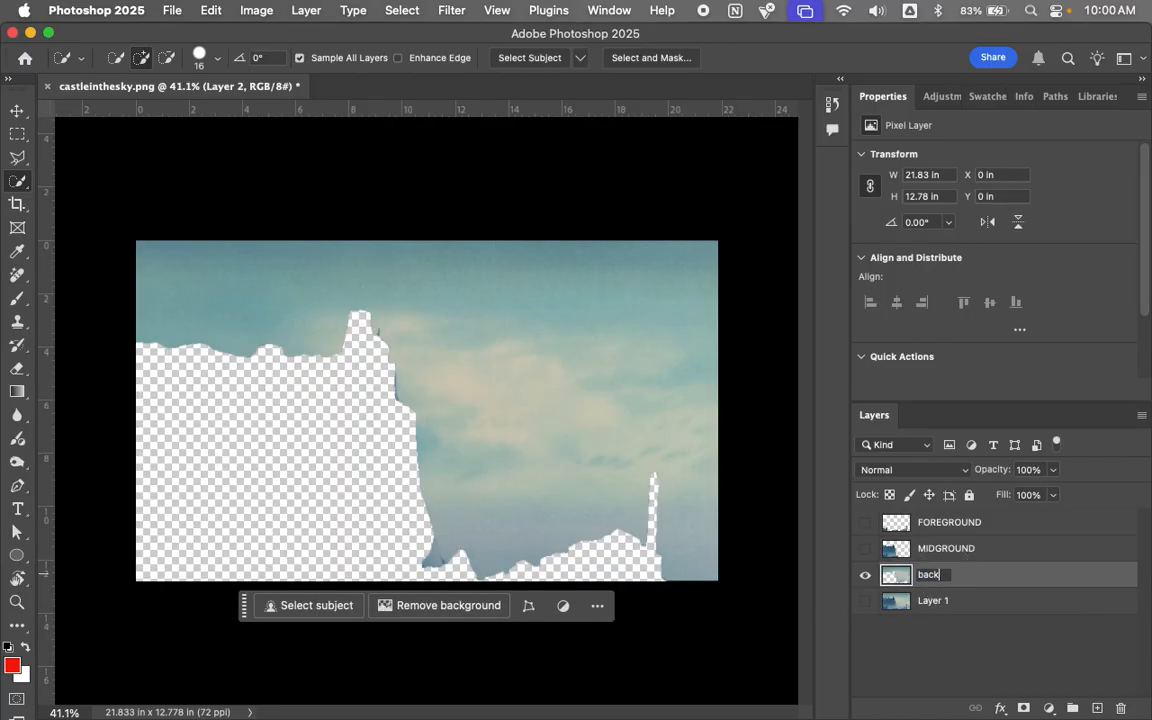
{"action": "type", "text": "ground"}
{"action": "key", "text": "Return"}
Step: Toggle the FOREGROUND, MIDGROUND and background layers to check the separated parts, leaving only background visible
{"action": "left_click", "coordinate": [865, 574]}
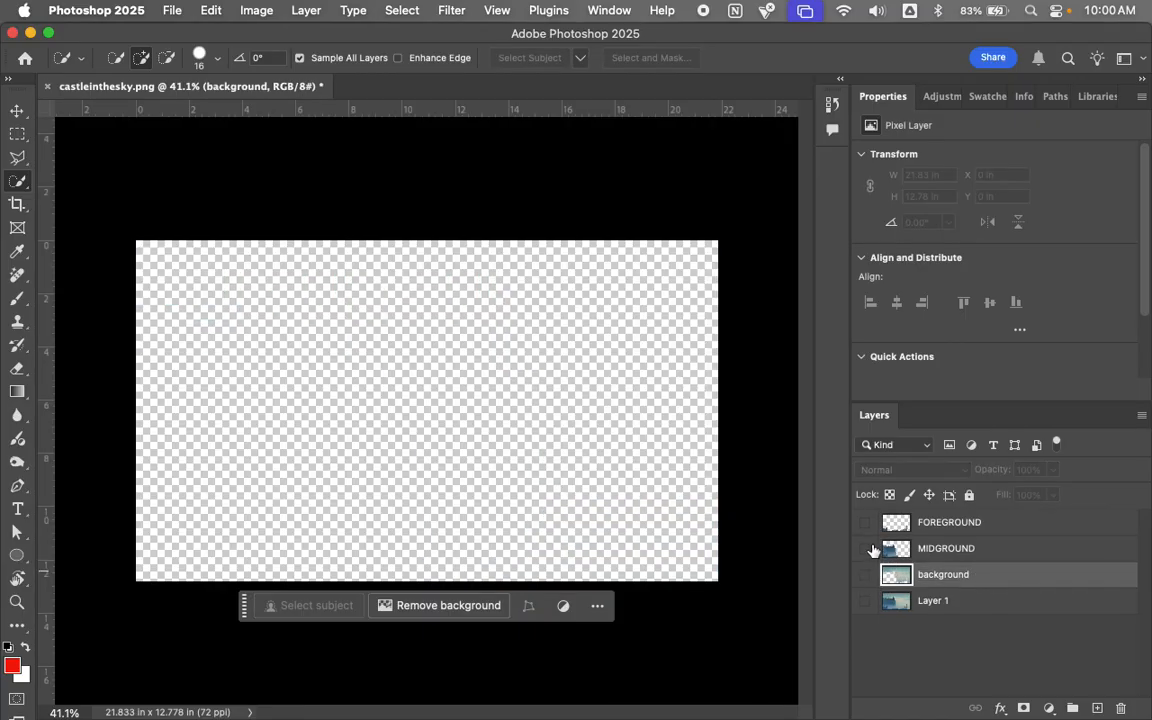
{"action": "left_click", "coordinate": [865, 548]}
{"action": "left_click", "coordinate": [865, 548]}
{"action": "left_click", "coordinate": [865, 522]}
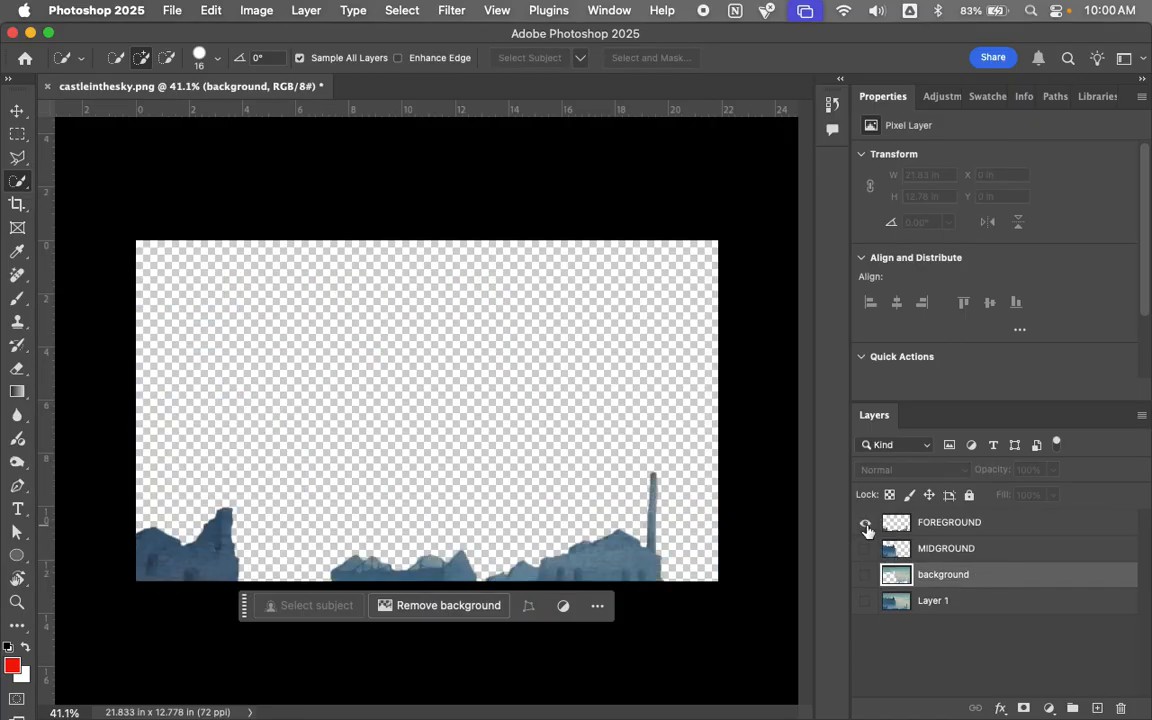
{"action": "left_click", "coordinate": [865, 522]}
{"action": "left_click", "coordinate": [865, 522]}
{"action": "left_click", "coordinate": [865, 548]}
{"action": "left_click", "coordinate": [865, 574]}
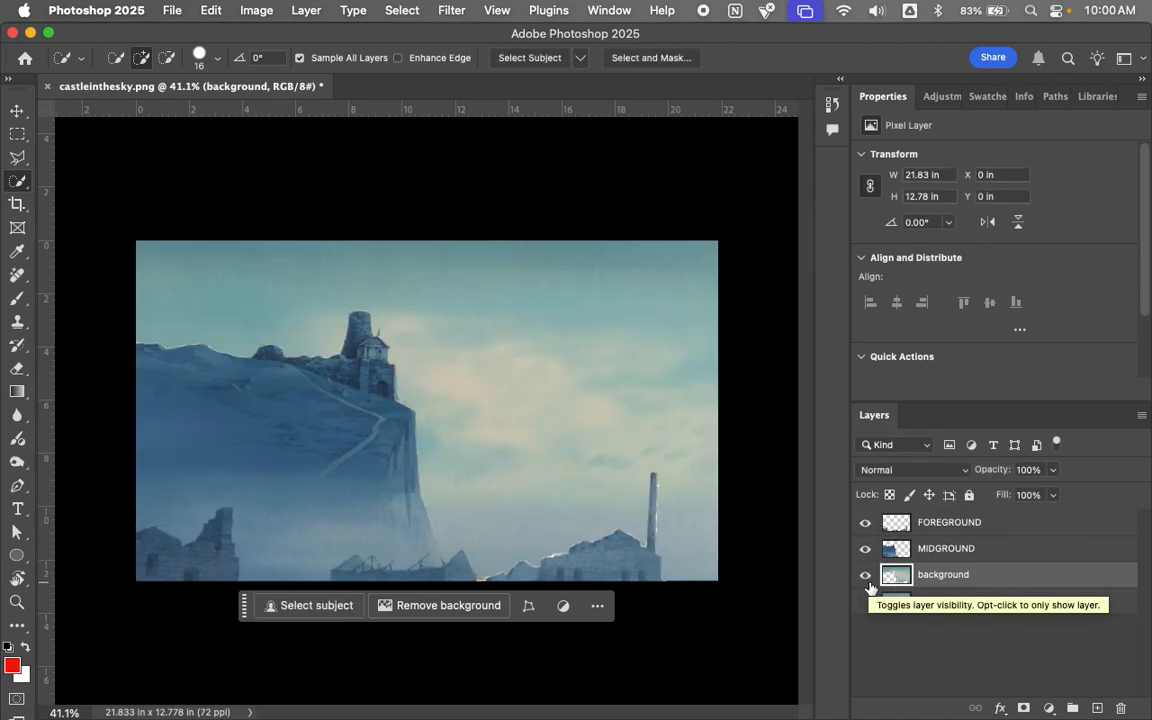
{"action": "left_click", "coordinate": [866, 576]}
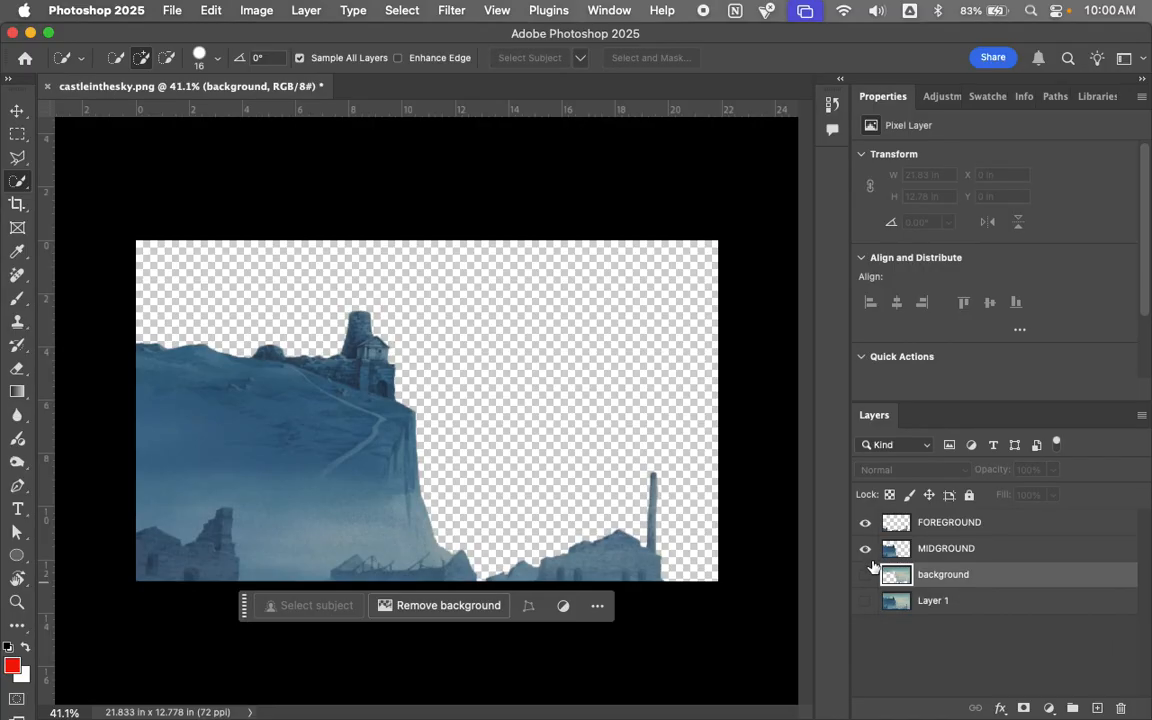
{"action": "left_click", "coordinate": [865, 574]}
{"action": "left_click", "coordinate": [865, 579]}
{"action": "left_click", "coordinate": [865, 580]}
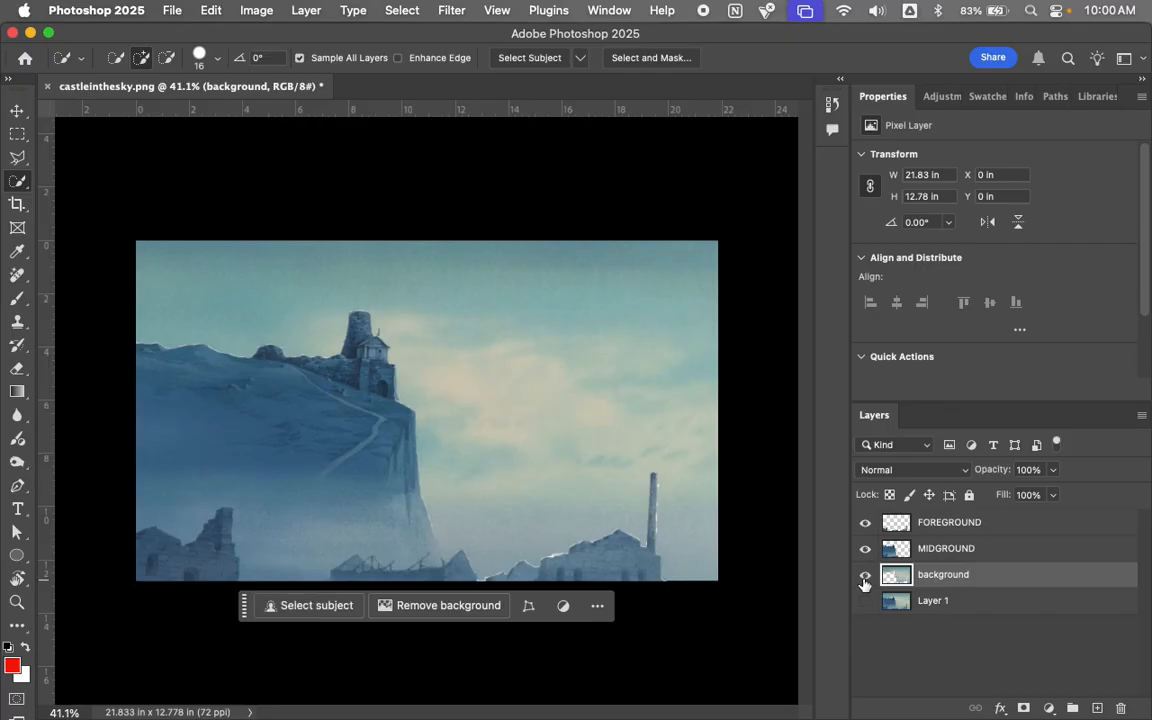
{"action": "left_click", "coordinate": [868, 522]}
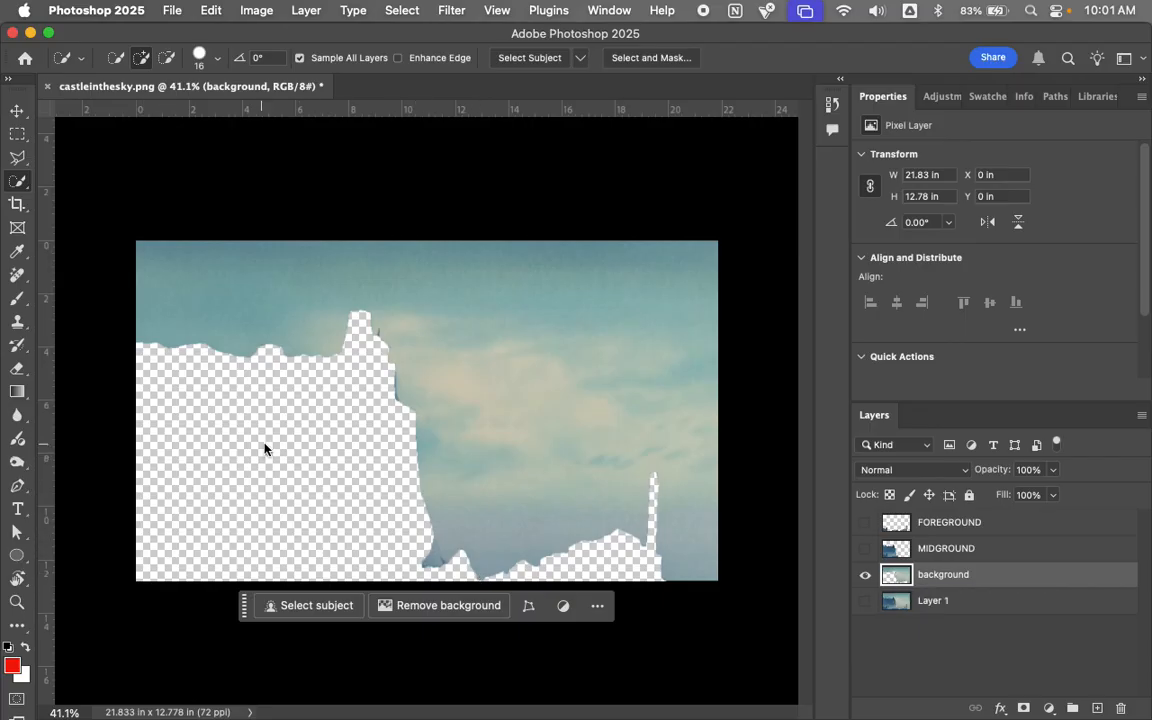
Step: Load the background layer's pixels as a selection and invert it to cover the transparent area
{"action": "left_click", "coordinate": [318, 490]}
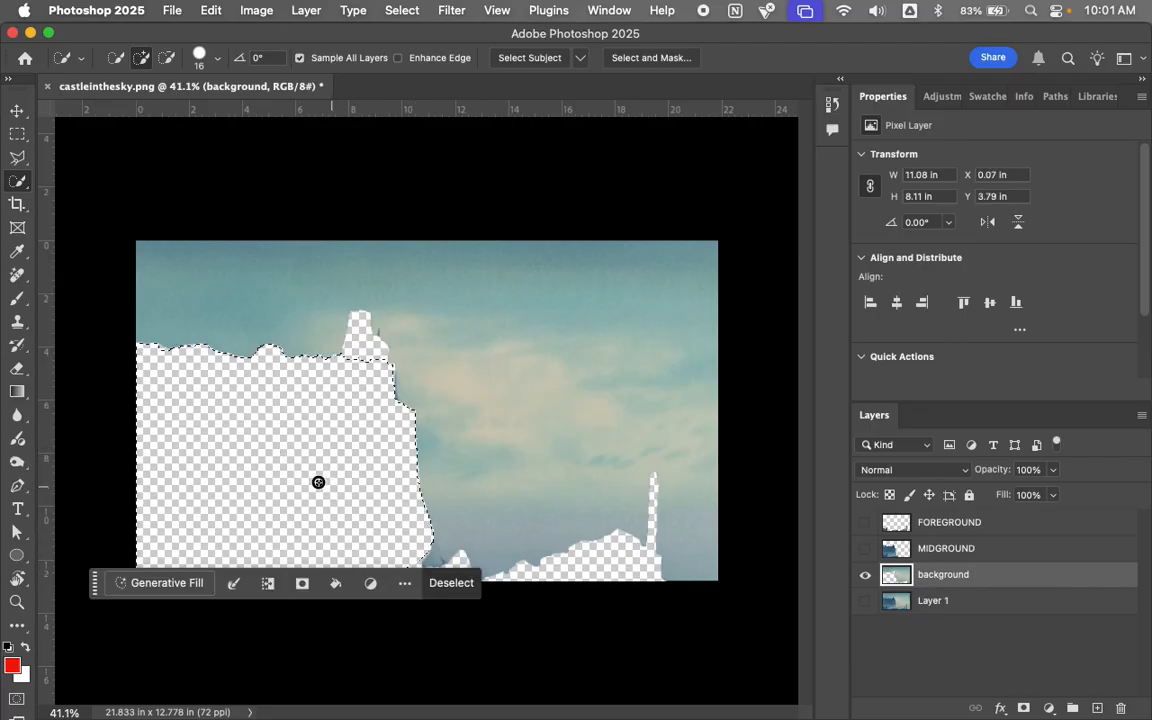
{"action": "key", "text": "super+d"}
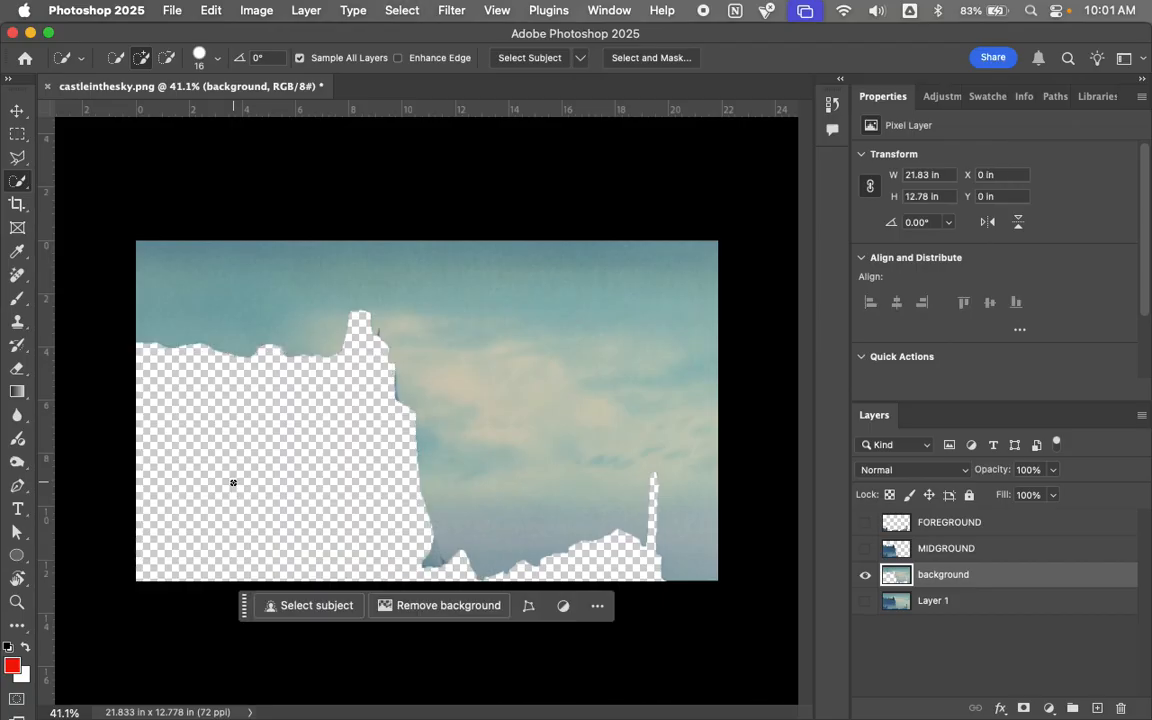
{"action": "key", "text": "v"}
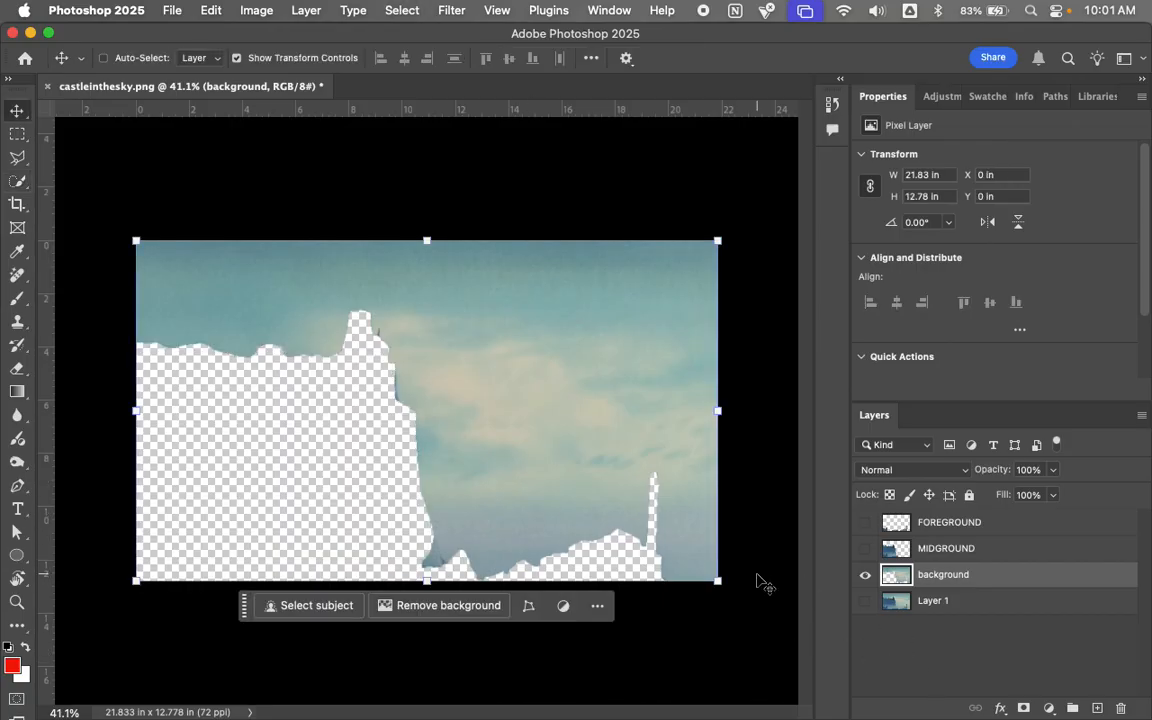
{"action": "left_click", "coordinate": [897, 576], "text": "super"}
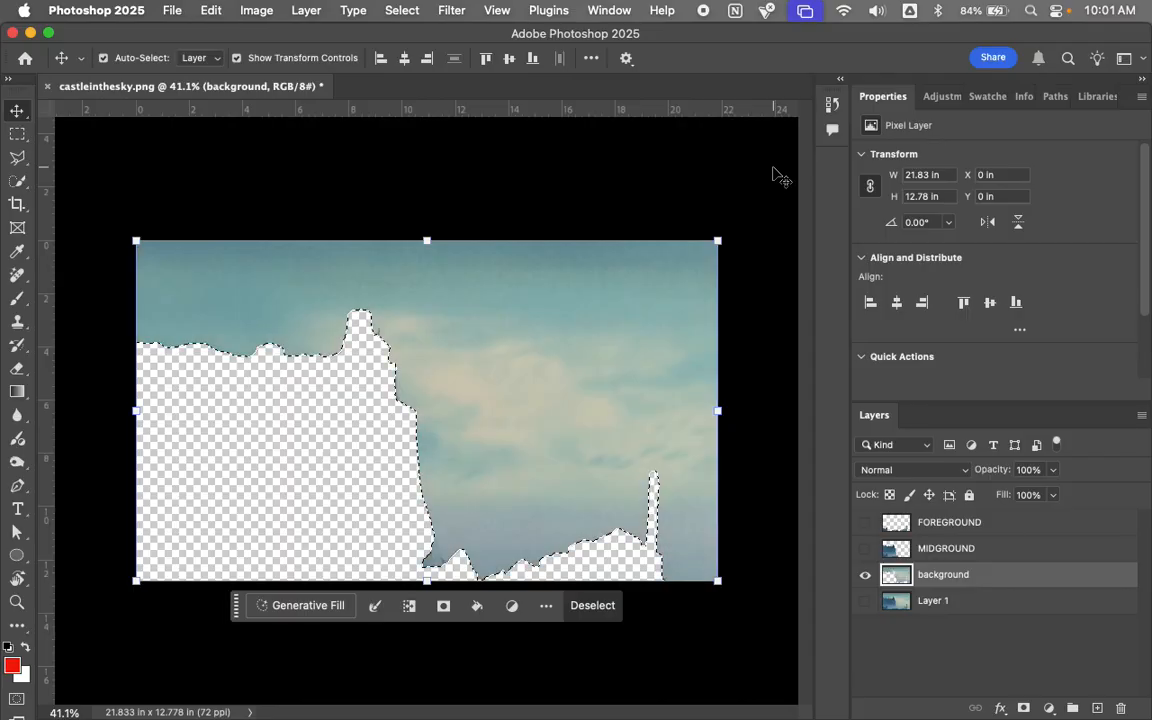
{"action": "left_click", "coordinate": [419, 12]}
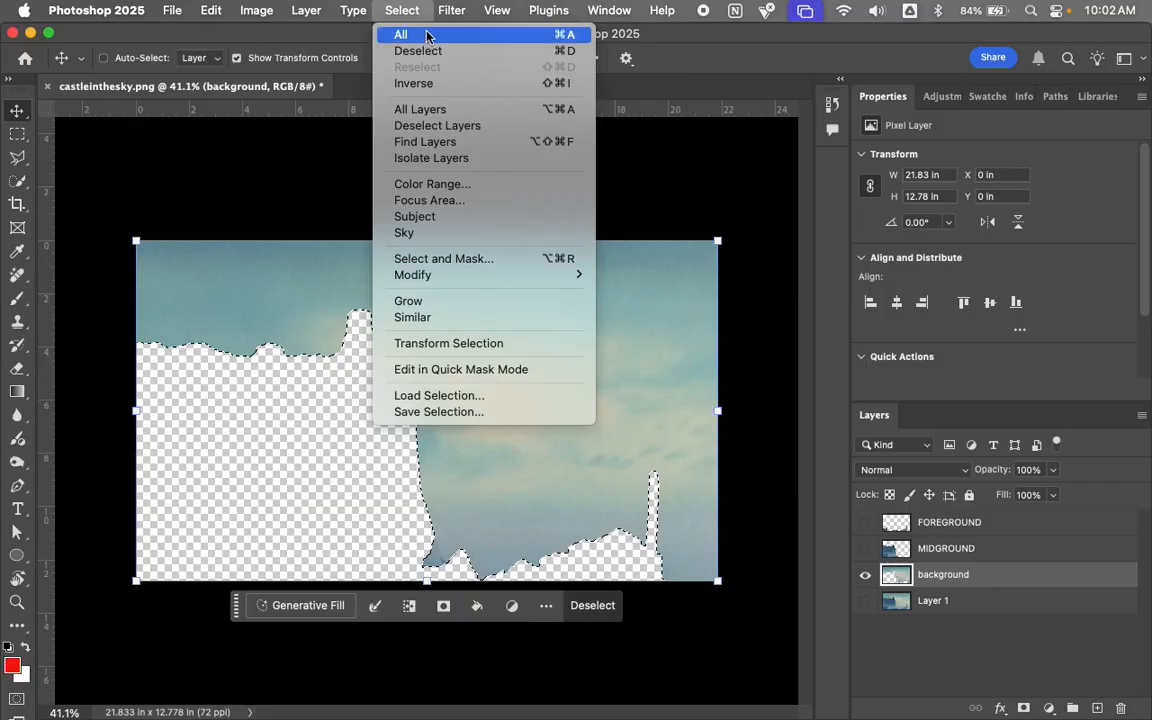
{"action": "left_click", "coordinate": [416, 12]}
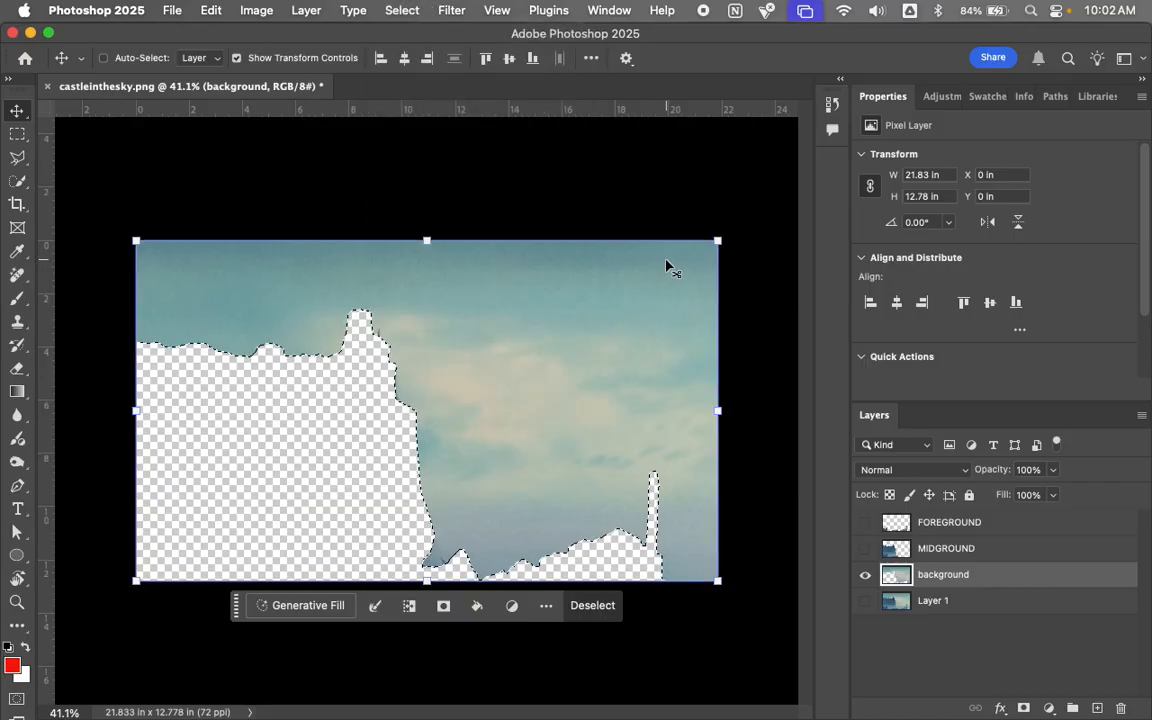
{"action": "key", "text": "super+shift+i"}
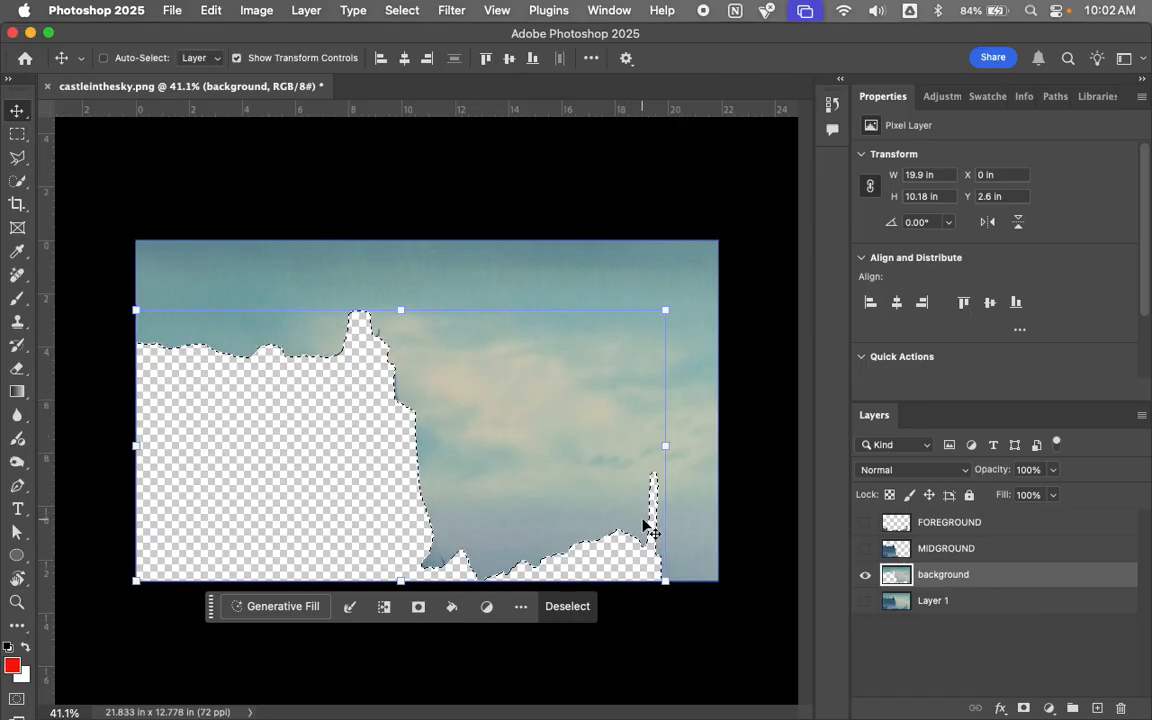
Step: Run Generative Fill on the selection without a prompt, agree to the user guidelines and choose the third, sky-only variation
{"action": "left_click", "coordinate": [268, 607]}
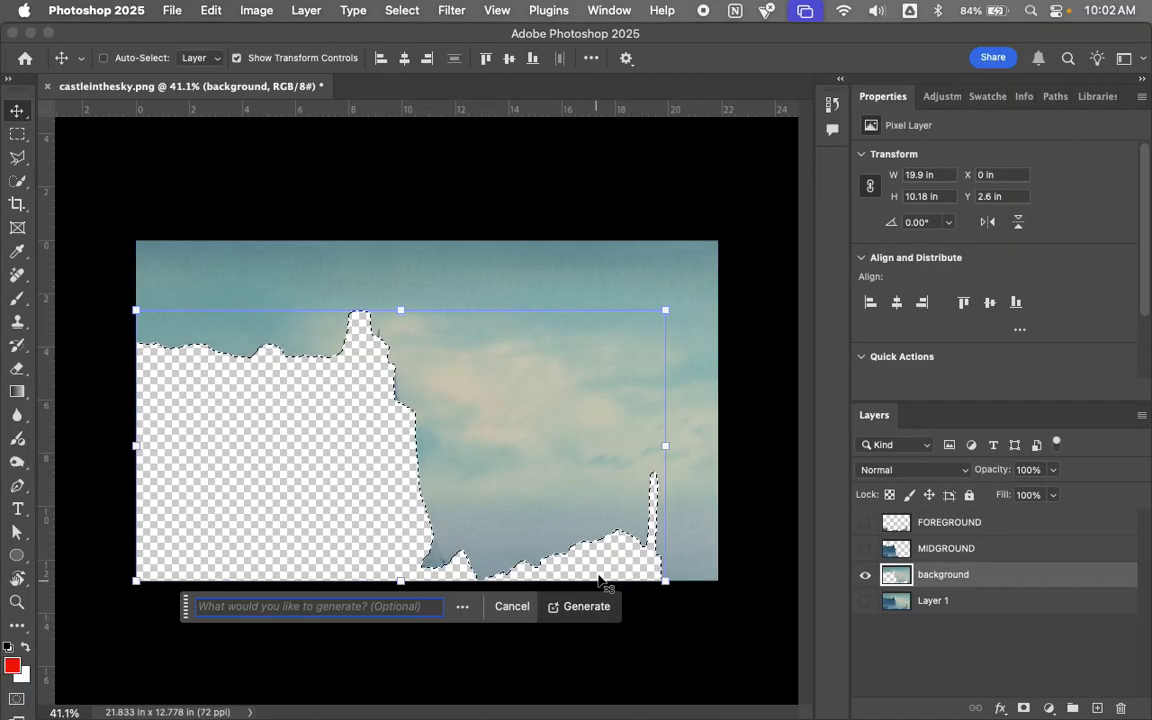
{"action": "left_click", "coordinate": [575, 612]}
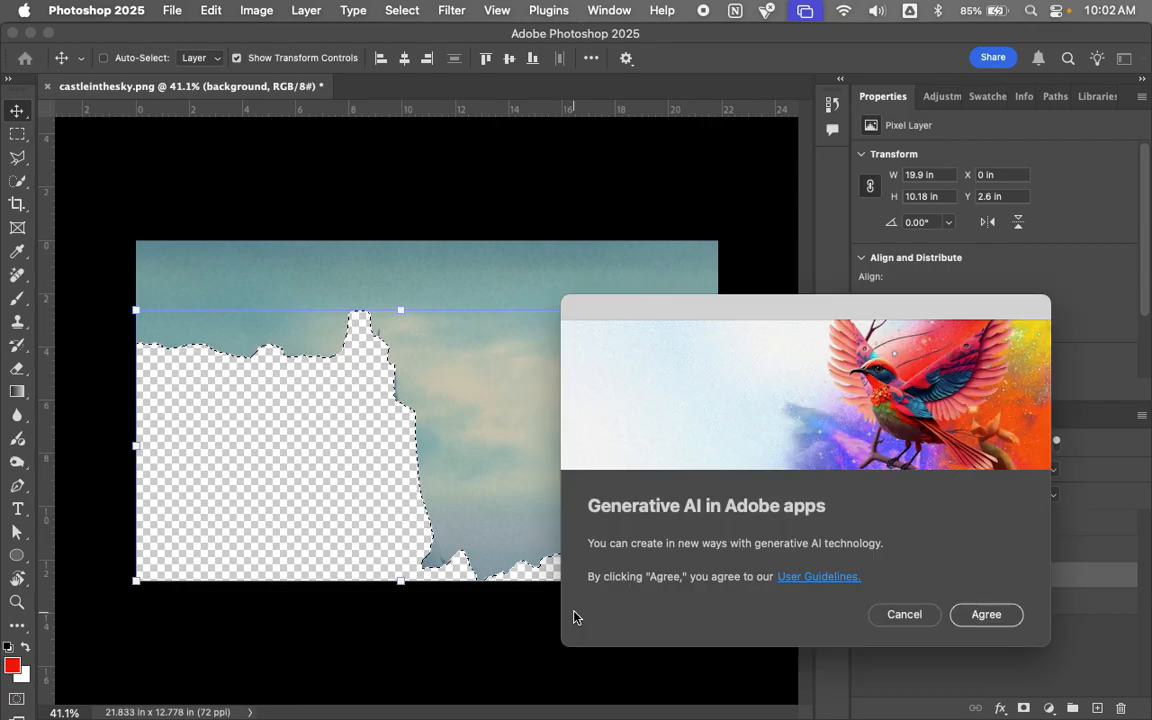
{"action": "left_click", "coordinate": [985, 615]}
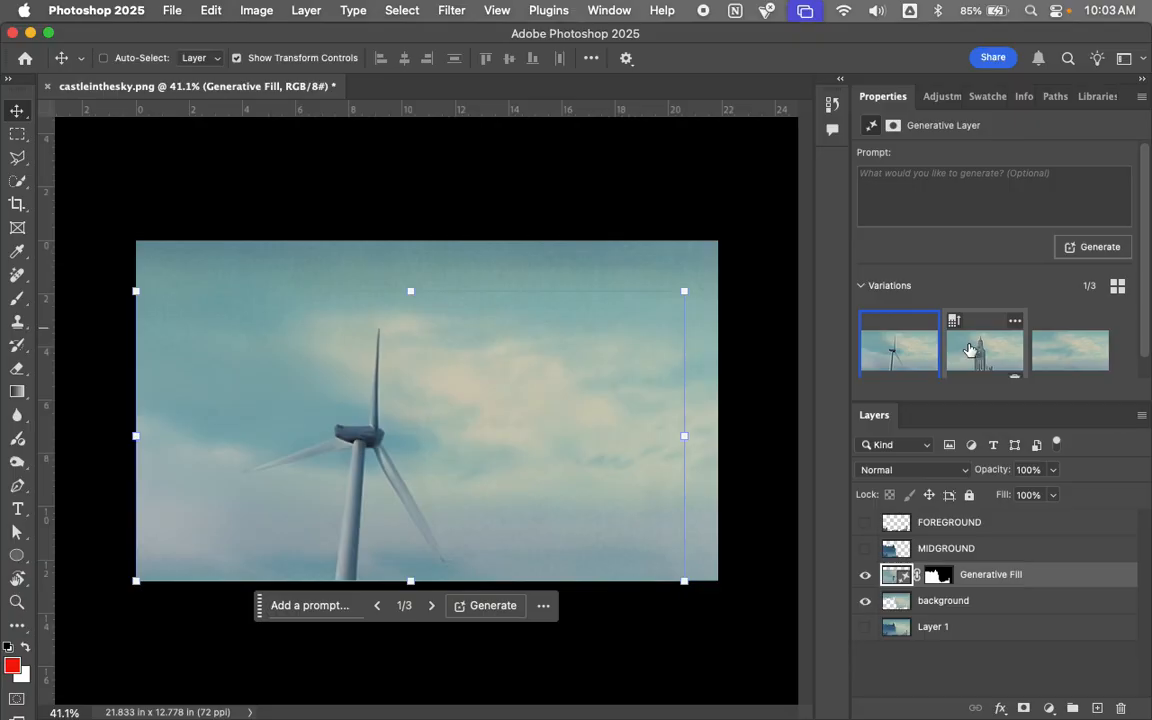
{"action": "left_click", "coordinate": [969, 349]}
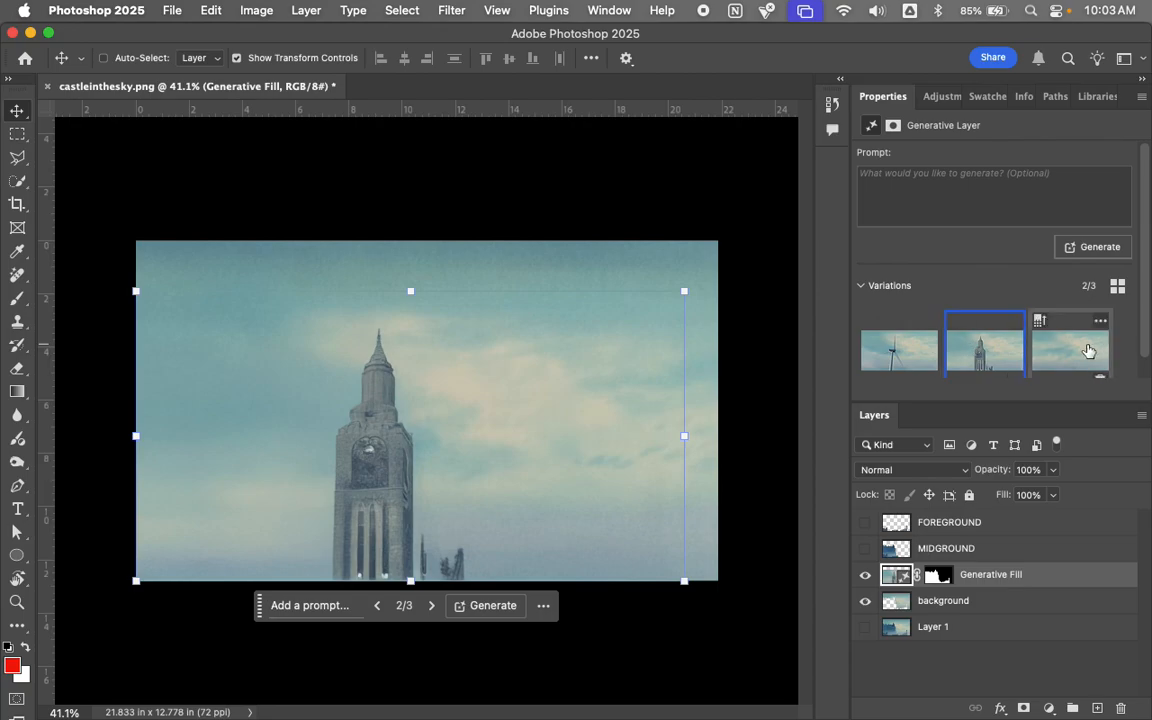
{"action": "left_click", "coordinate": [1089, 351]}
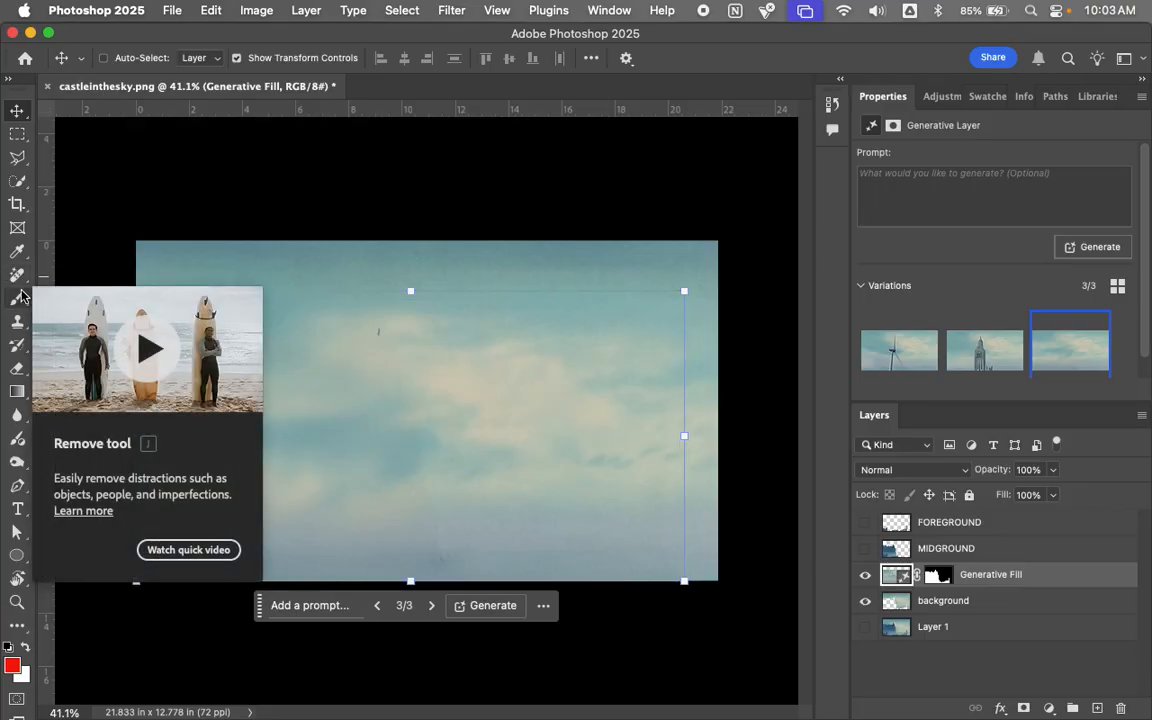
Step: Rasterize the Generative Fill layer and remove the small dark speck in the upper sky with the Spot Healing Brush
{"action": "left_click", "coordinate": [17, 275]}
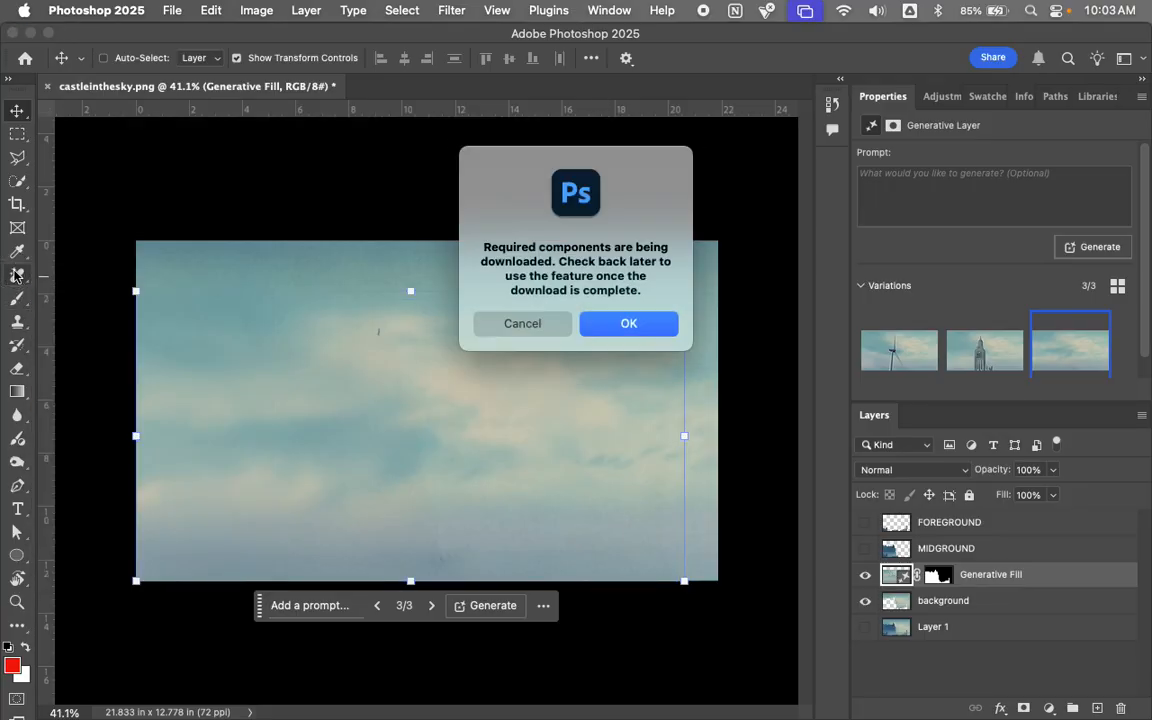
{"action": "left_click", "coordinate": [630, 324]}
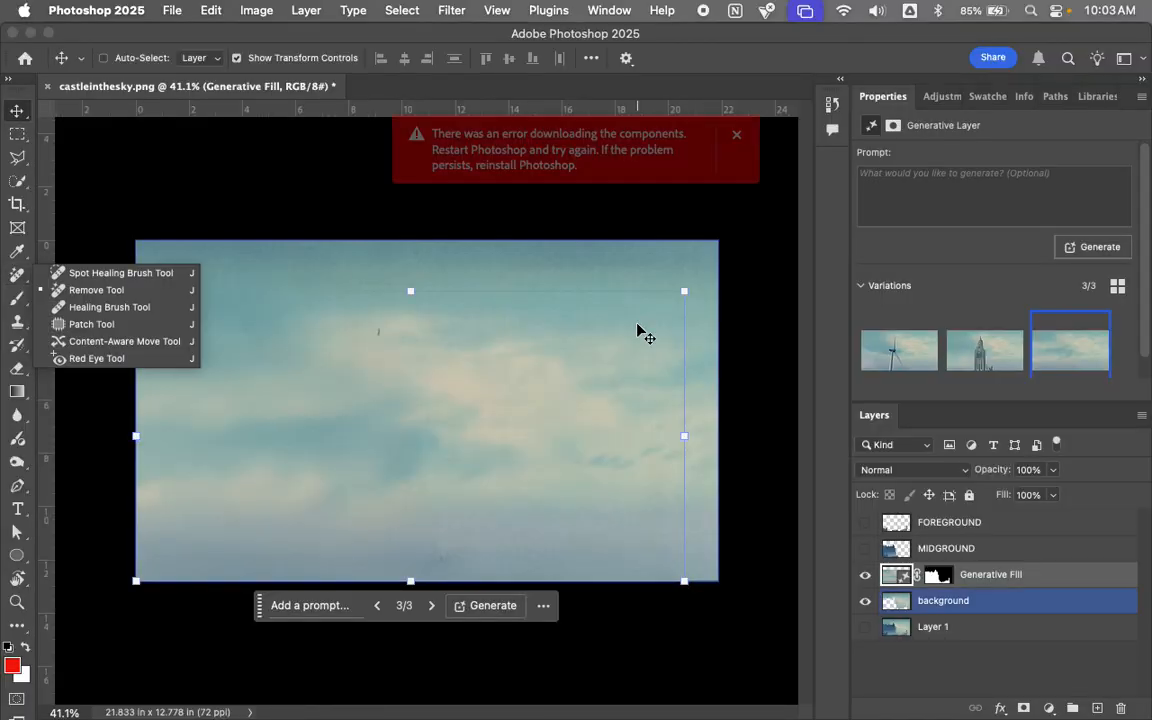
{"action": "left_click", "coordinate": [102, 274]}
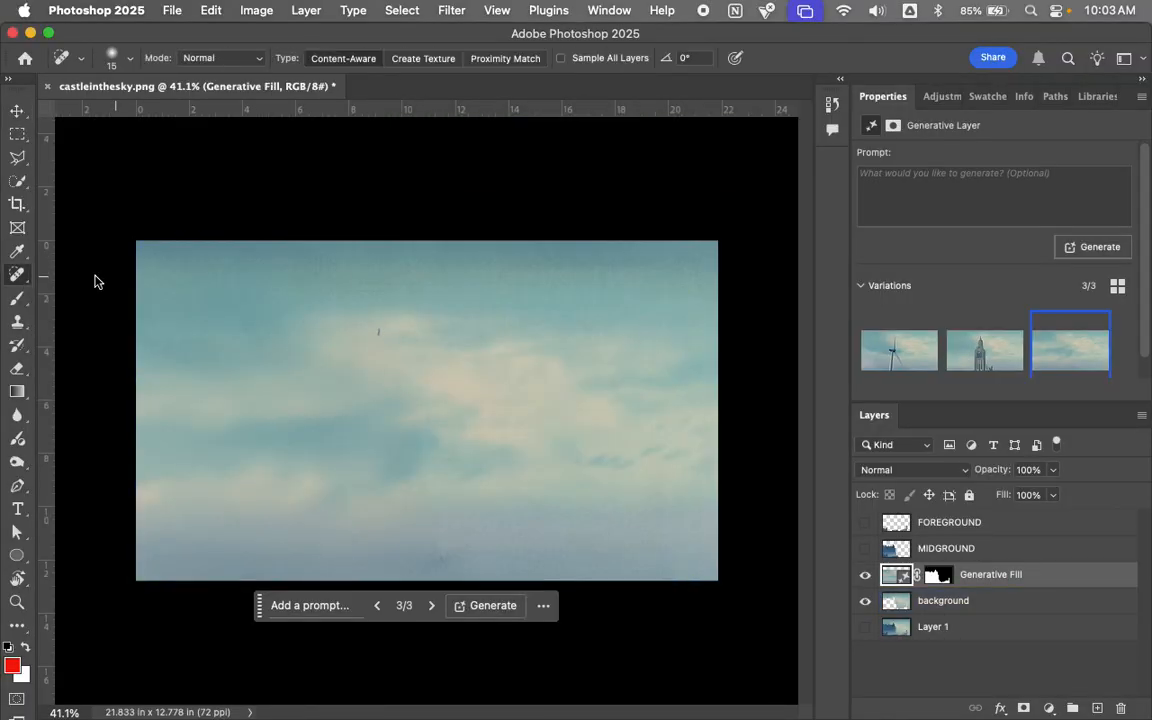
{"action": "left_click", "coordinate": [399, 335]}
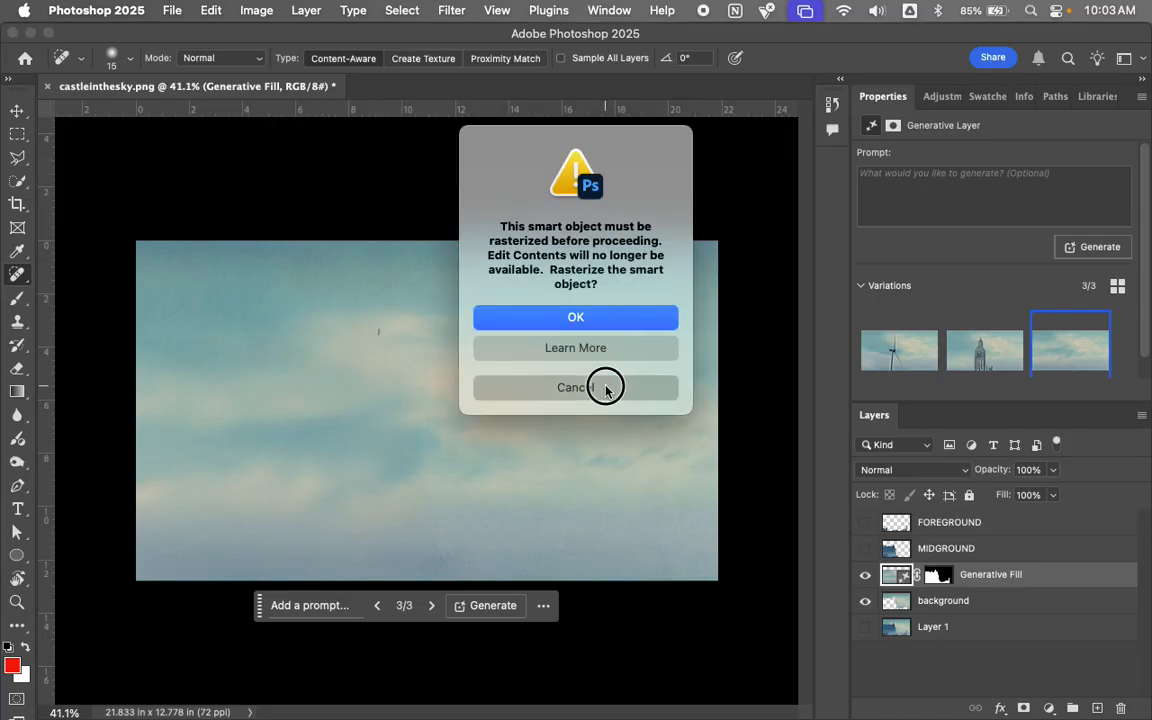
{"action": "left_click", "coordinate": [607, 386]}
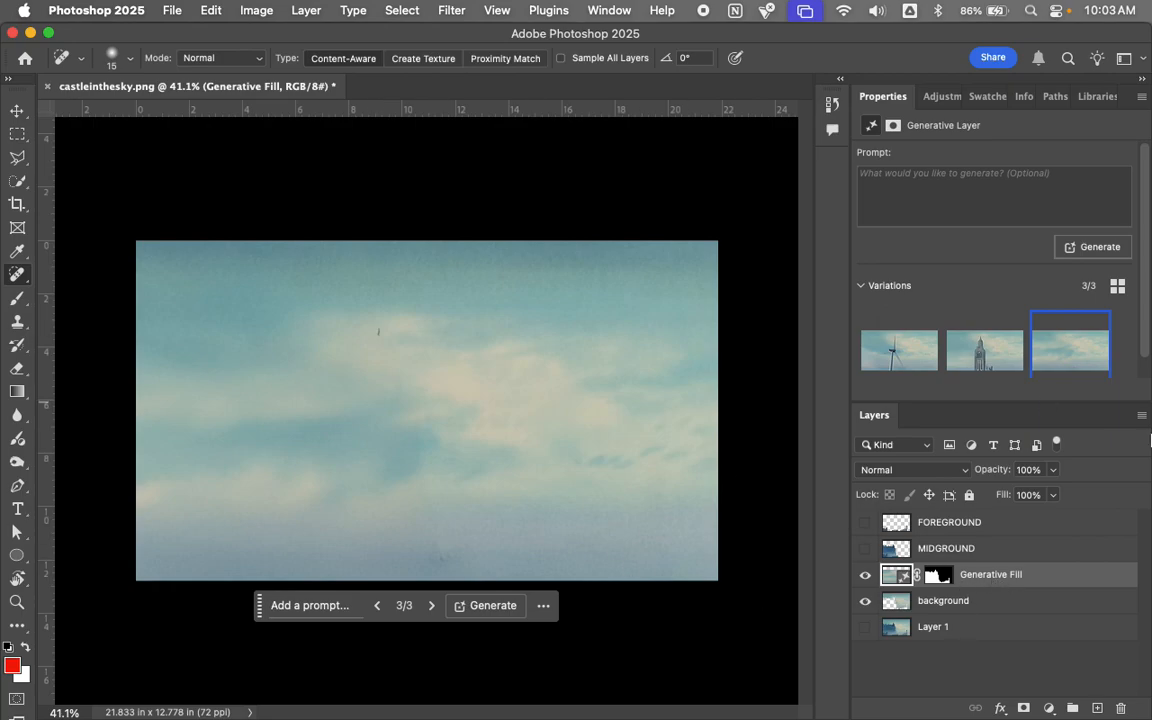
{"action": "left_click", "coordinate": [376, 334]}
{"action": "key", "text": "Return"}
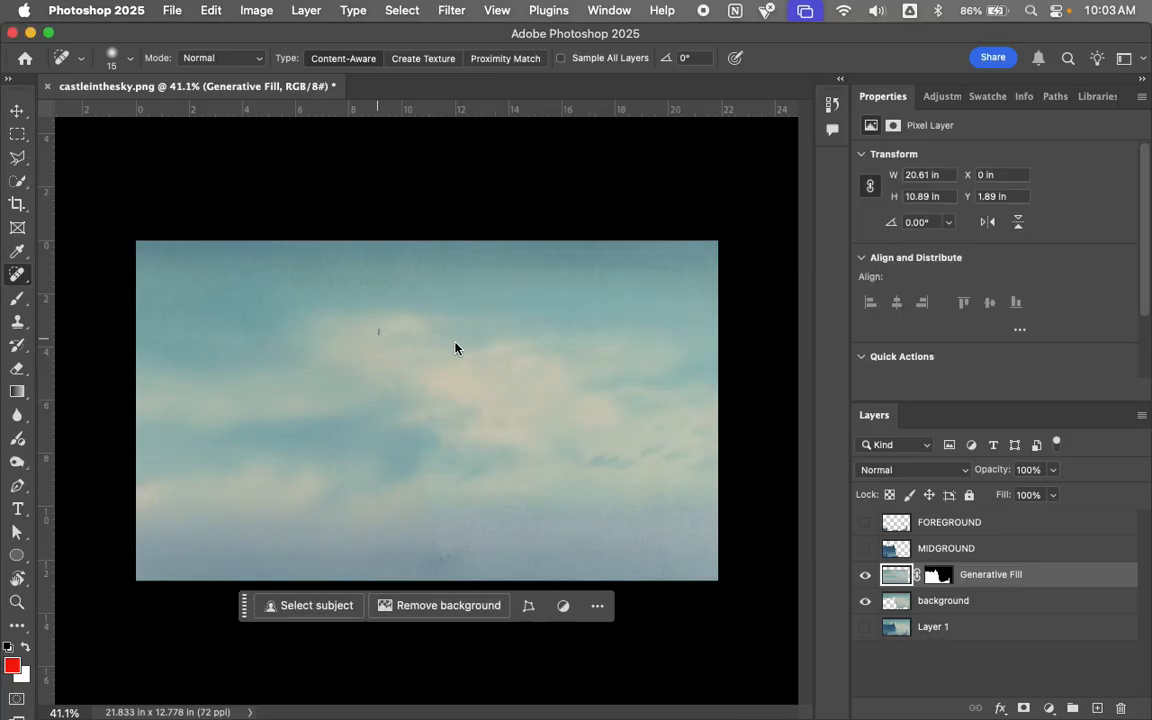
{"action": "left_click_drag", "start_coordinate": [387, 336], "coordinate": [383, 333]}
{"action": "scroll", "coordinate": [320, 336], "scroll_direction": "up", "scroll_amount": 5}
{"action": "scroll", "coordinate": [320, 336], "scroll_direction": "down", "scroll_amount": 7}
{"action": "scroll", "coordinate": [320, 336], "scroll_direction": "up", "scroll_amount": 1}
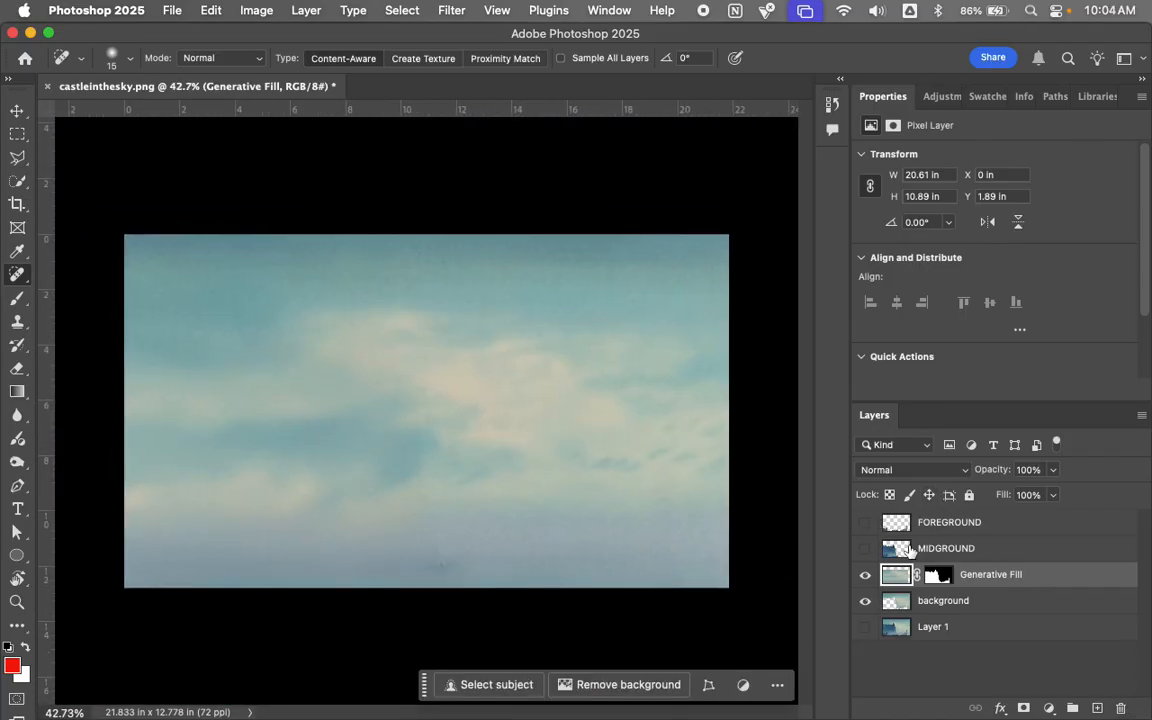
Step: Check the MIDGROUND and FOREGROUND layers against the filled sky by toggling their visibility, leaving both hidden
{"action": "left_click", "coordinate": [866, 548]}
{"action": "left_click", "coordinate": [866, 548]}
{"action": "left_click", "coordinate": [866, 548]}
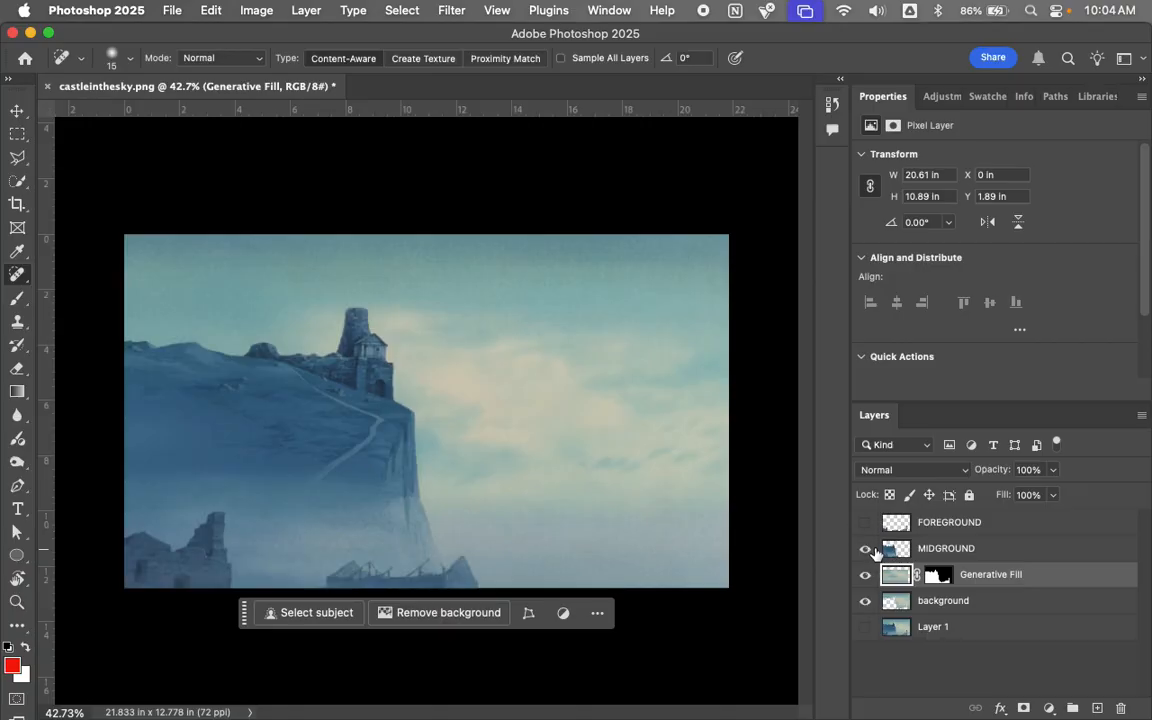
{"action": "left_click", "coordinate": [866, 549]}
{"action": "left_click", "coordinate": [866, 549]}
{"action": "left_click", "coordinate": [950, 550]}
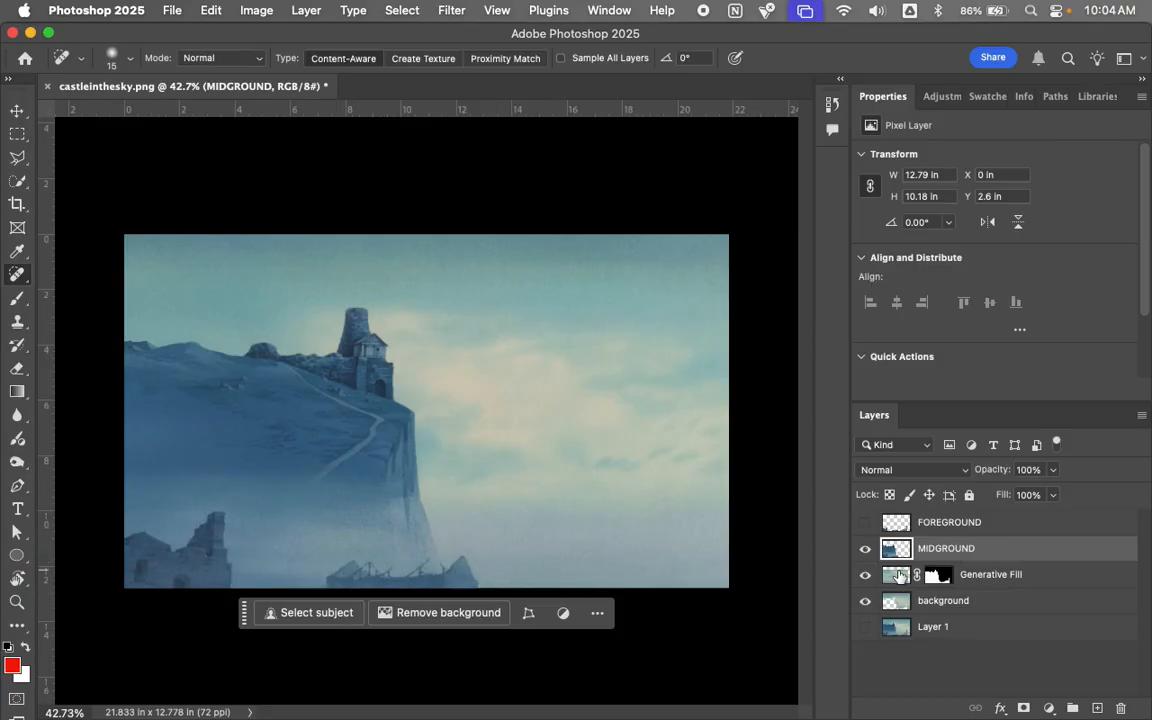
{"action": "left_click", "coordinate": [866, 549]}
{"action": "left_click", "coordinate": [866, 522]}
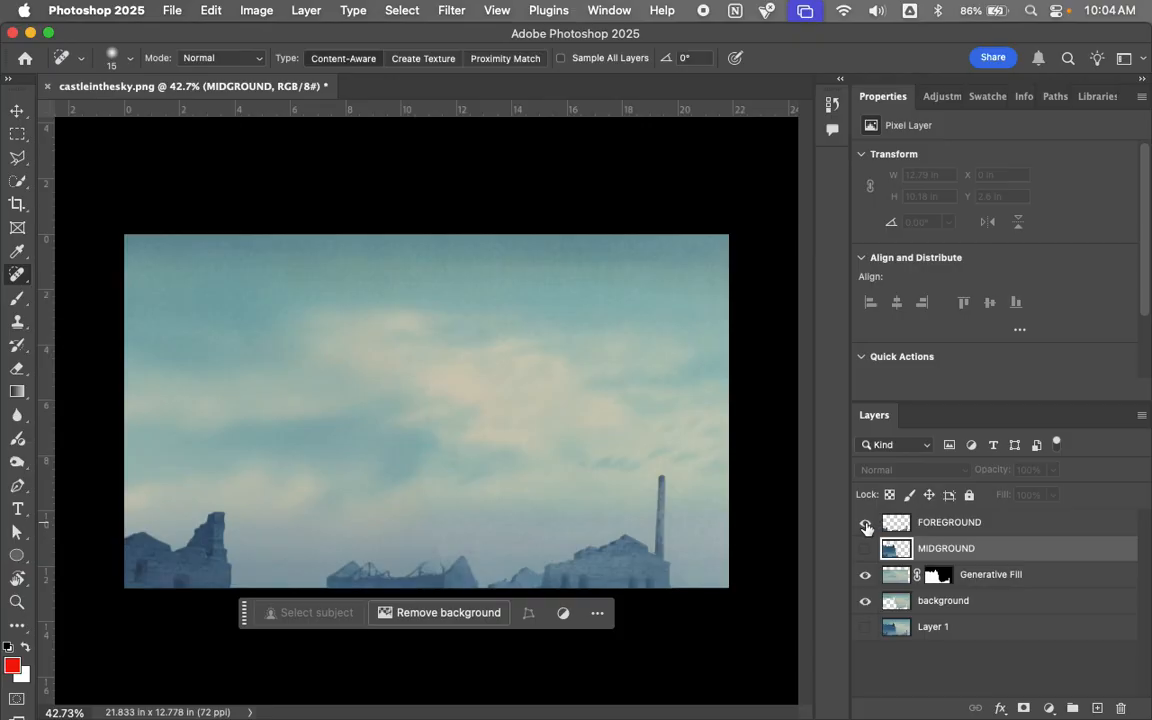
{"action": "left_click", "coordinate": [866, 524]}
{"action": "left_click", "coordinate": [866, 524]}
{"action": "left_click", "coordinate": [866, 524]}
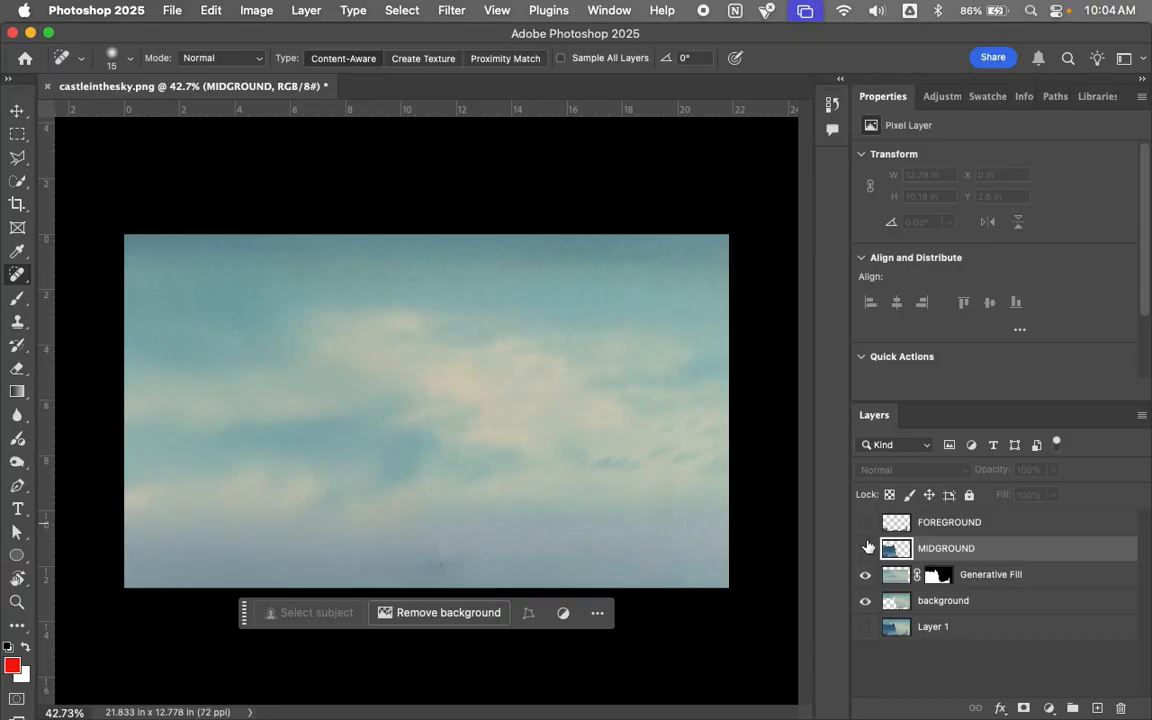
Step: Show the MIDGROUND layer, select both ruins along its lower edge with the Quick Selection tool and delete them
{"action": "left_click", "coordinate": [866, 548]}
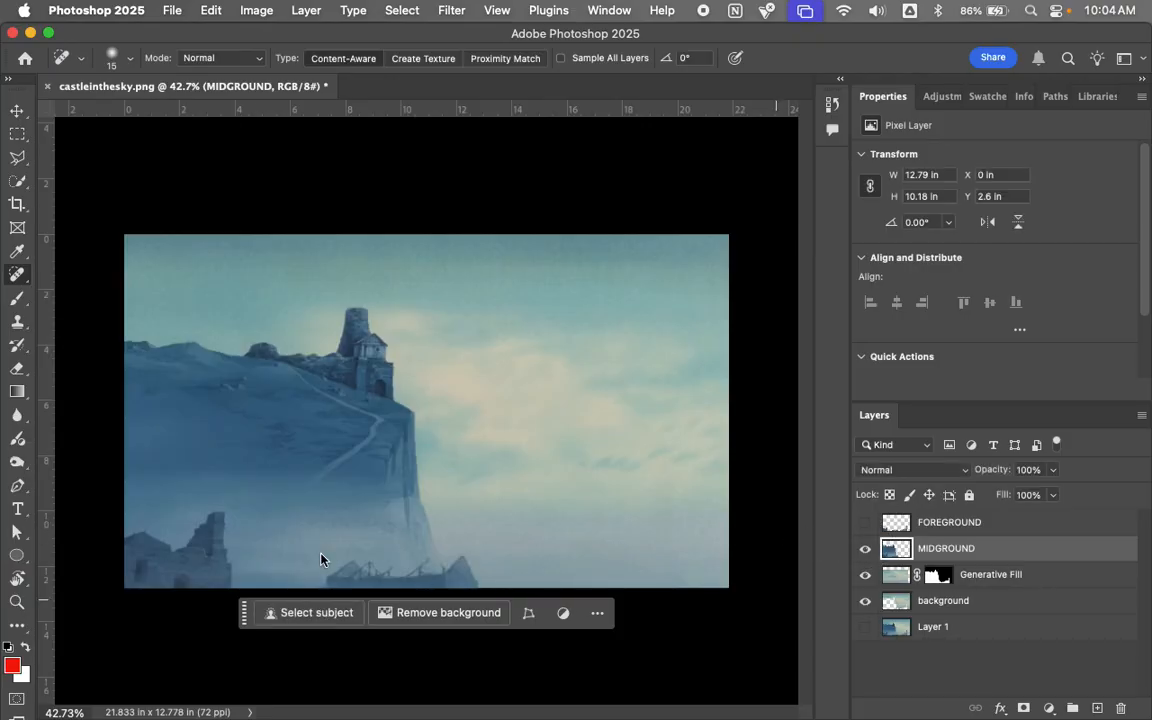
{"action": "key", "text": "w"}
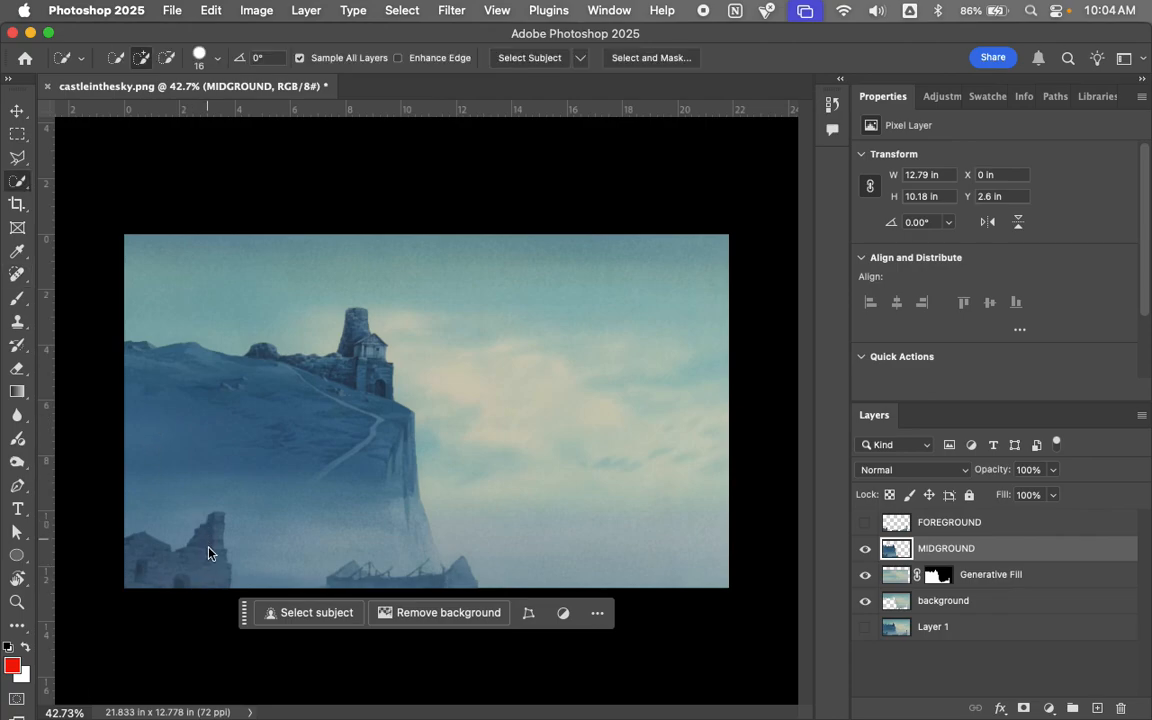
{"action": "left_click_drag", "start_coordinate": [220, 575], "coordinate": [221, 568]}
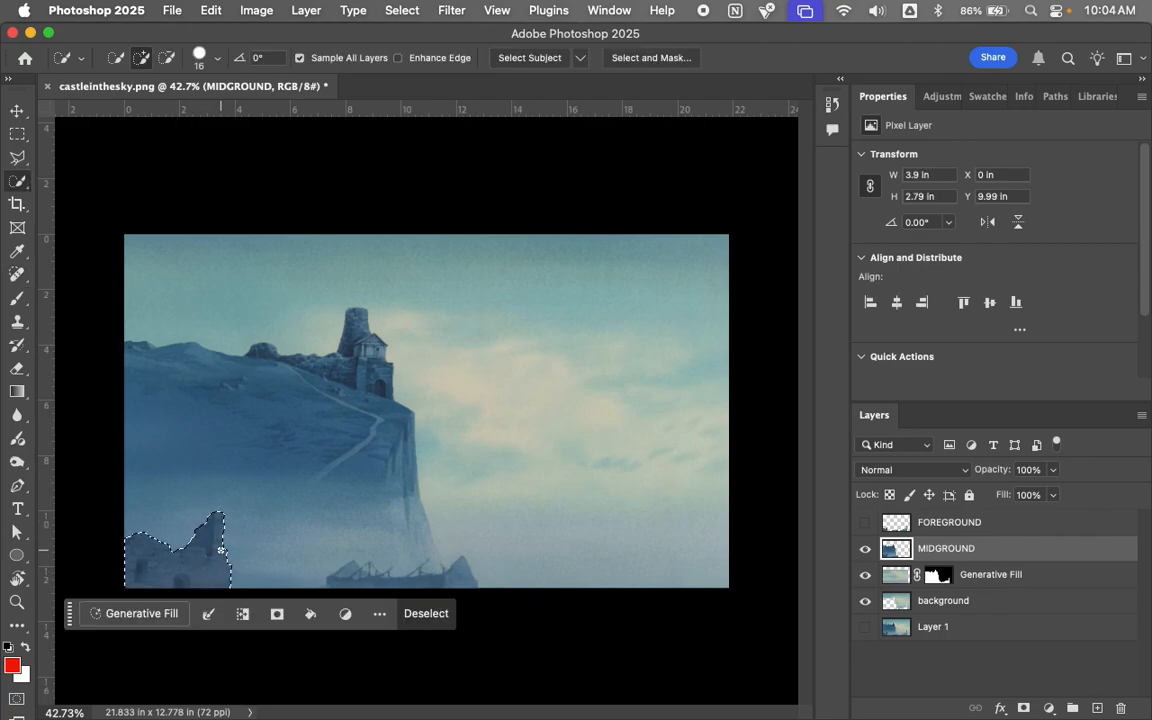
{"action": "mouse_move", "coordinate": [376, 582]}
{"action": "left_mouse_down"}
{"action": "mouse_move", "coordinate": [461, 584]}
{"action": "mouse_move", "coordinate": [336, 582]}
{"action": "mouse_move", "coordinate": [376, 571]}
{"action": "mouse_move", "coordinate": [367, 565]}
{"action": "mouse_move", "coordinate": [442, 562]}
{"action": "left_mouse_up"}
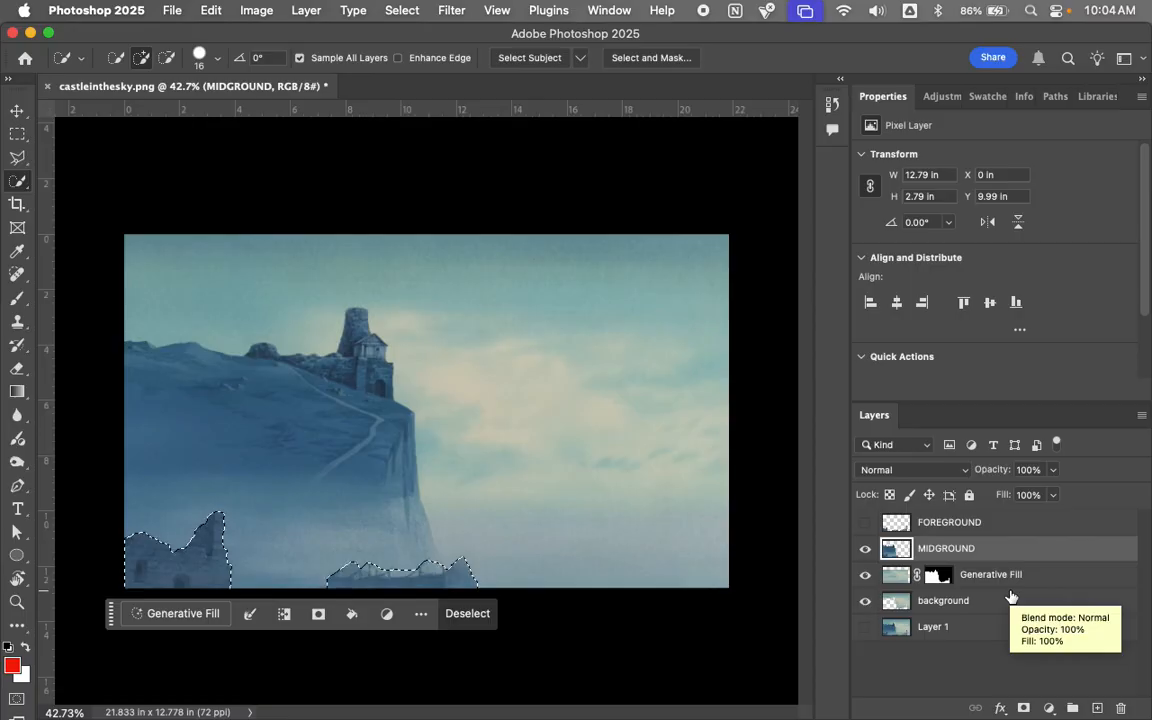
{"action": "key", "text": "Delete"}
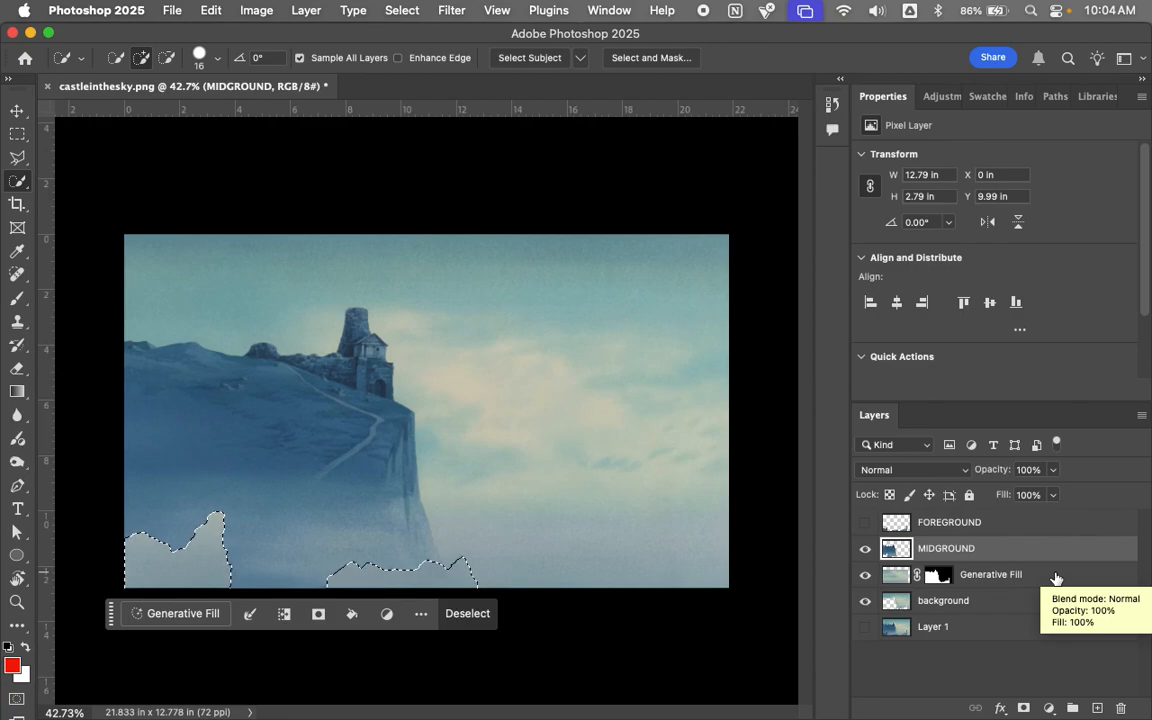
Step: Run Generative Fill on the cleared ruin areas without a prompt and compare its variations, returning to the first
{"action": "left_click", "coordinate": [176, 614]}
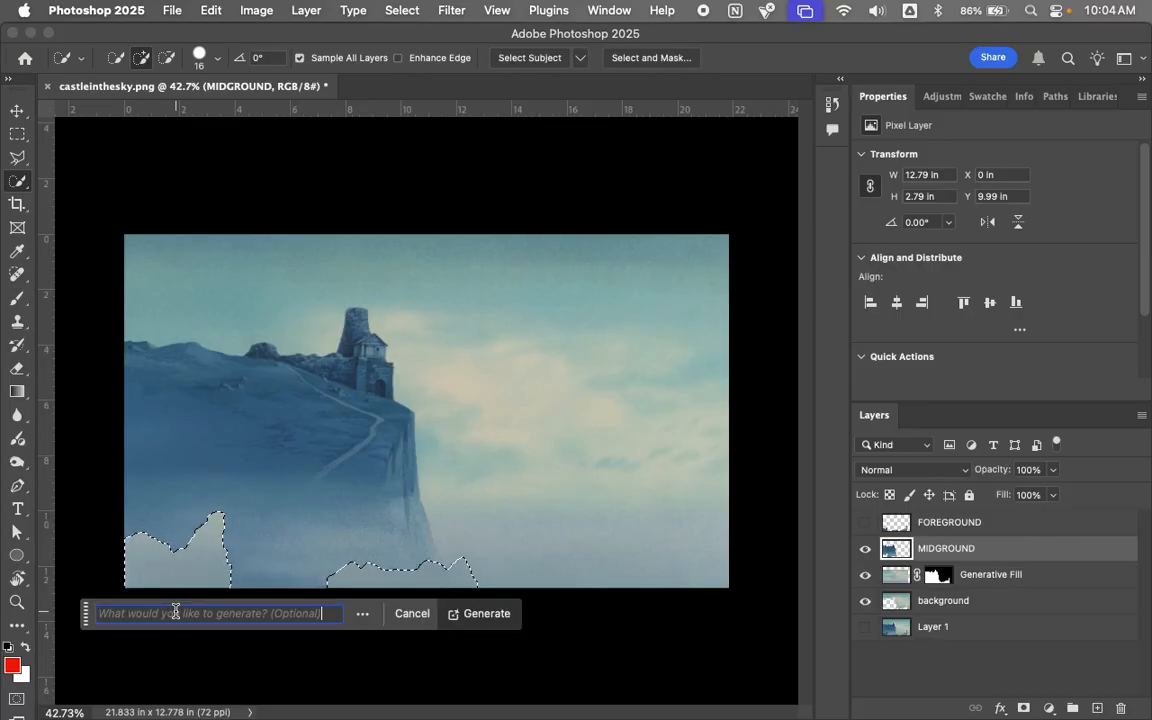
{"action": "left_click", "coordinate": [466, 612]}
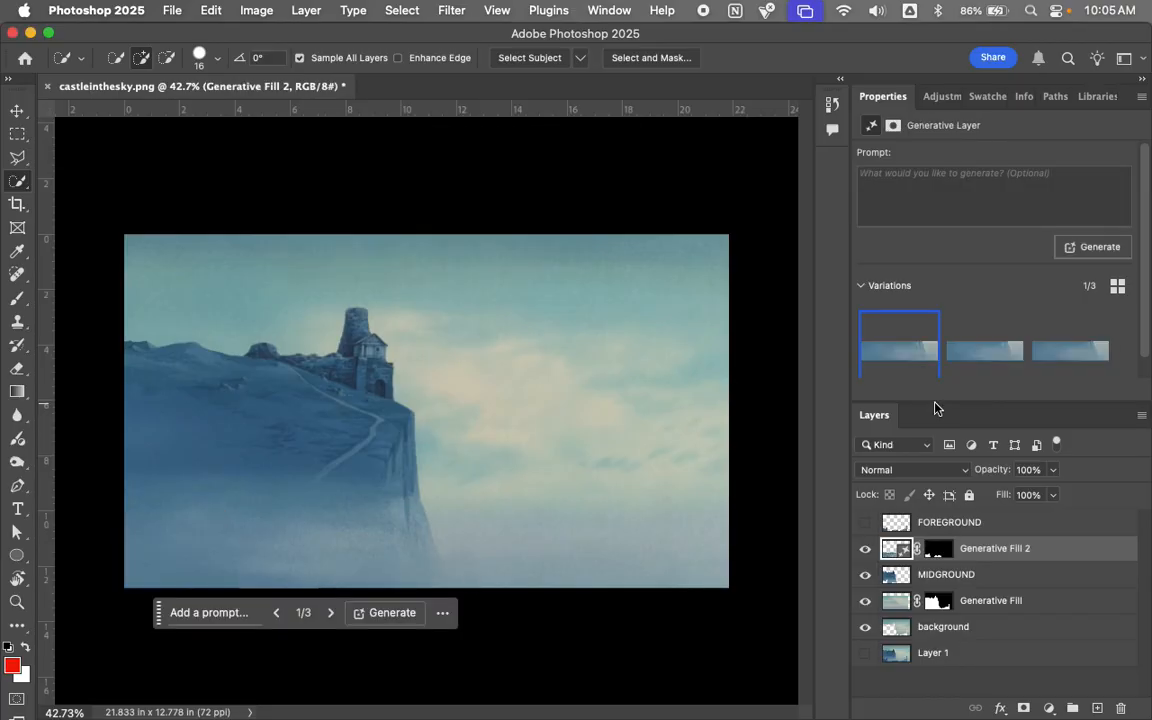
{"action": "left_click", "coordinate": [990, 357]}
{"action": "left_click", "coordinate": [1070, 360]}
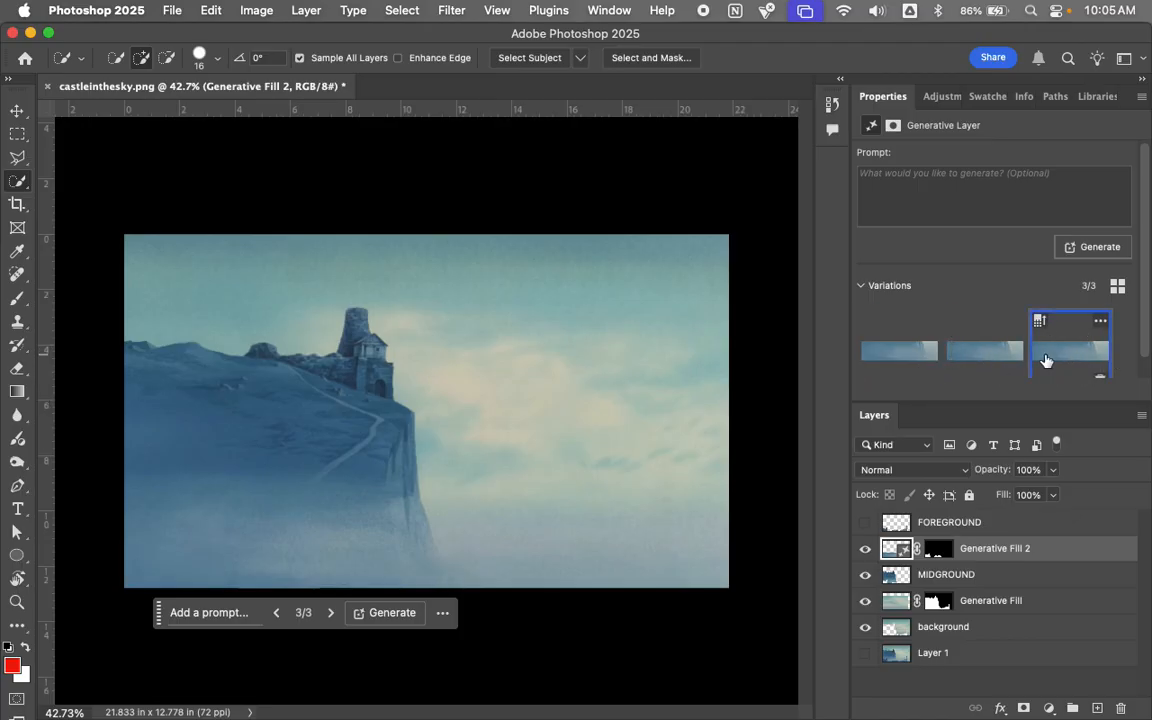
{"action": "left_click", "coordinate": [923, 352]}
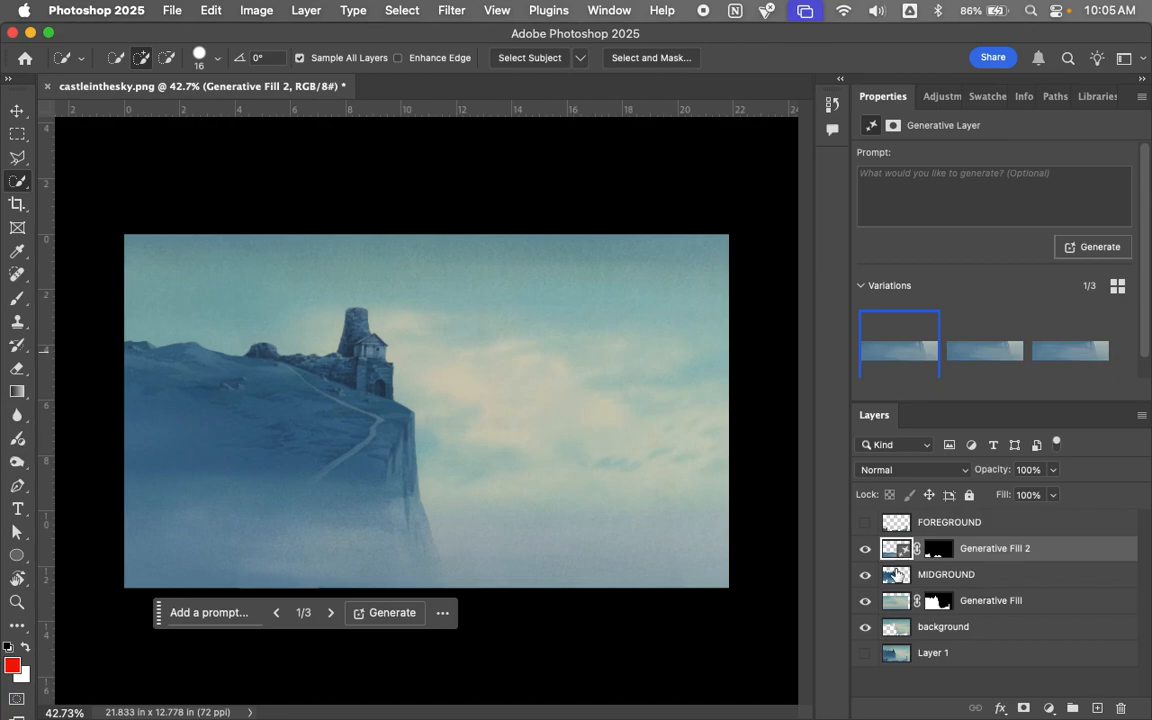
Step: Hide the Generative Fill and background layers, compare the Generative Fill 2 variations on the isolated midground and choose the third
{"action": "left_click", "coordinate": [866, 601]}
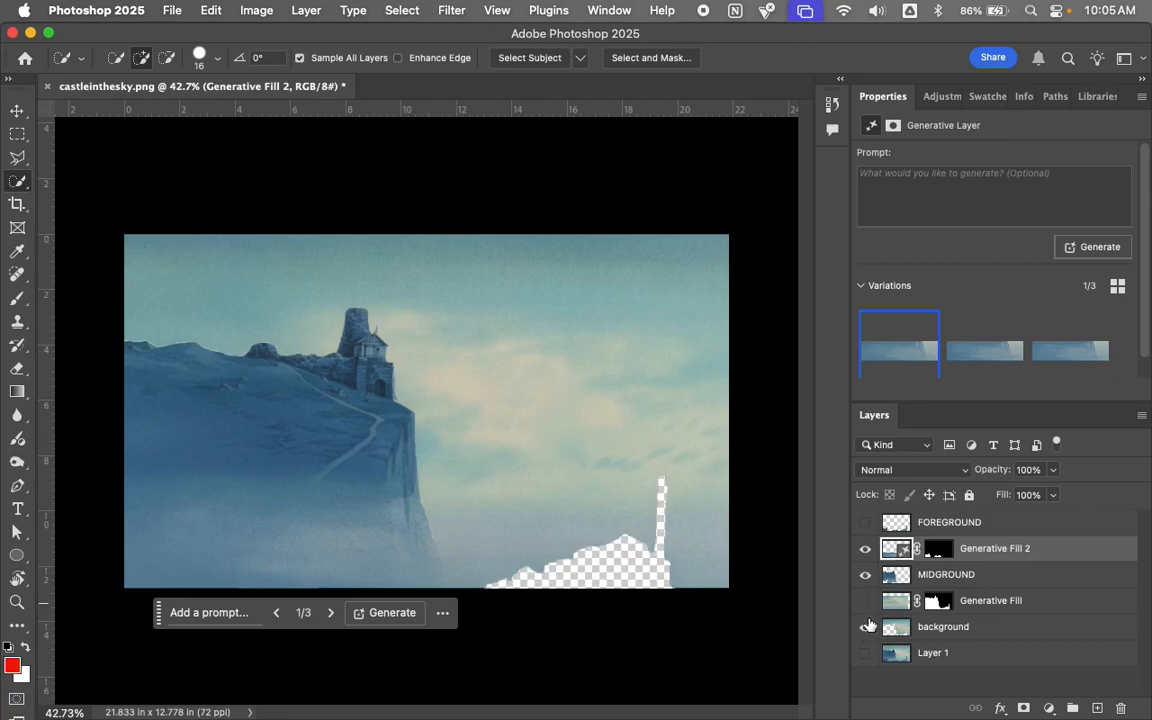
{"action": "left_click", "coordinate": [866, 627]}
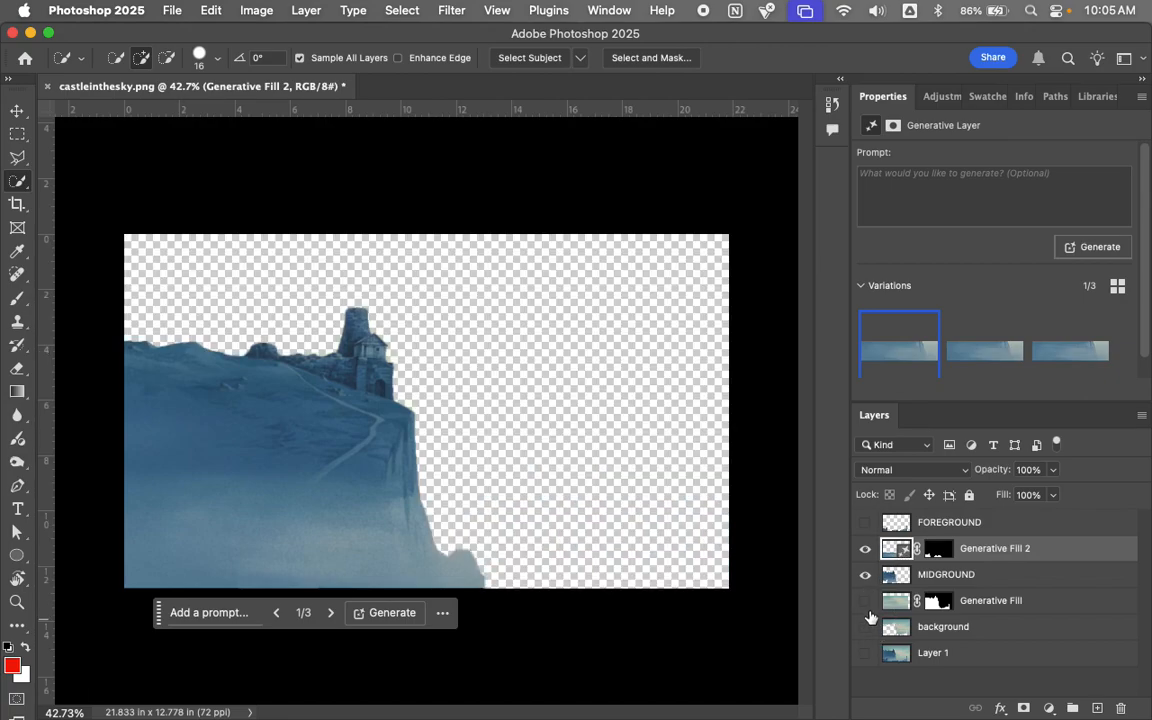
{"action": "left_click", "coordinate": [975, 355]}
{"action": "left_click", "coordinate": [1058, 352]}
{"action": "left_click", "coordinate": [897, 352]}
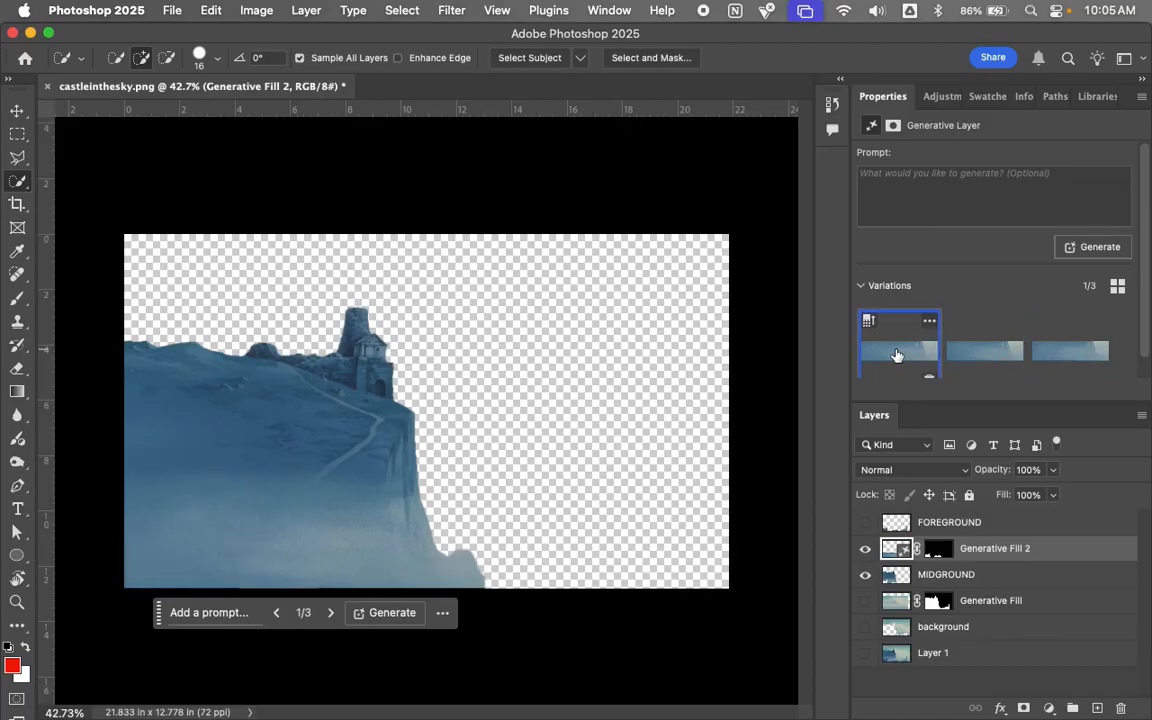
{"action": "left_click", "coordinate": [975, 355]}
{"action": "left_click", "coordinate": [1072, 357]}
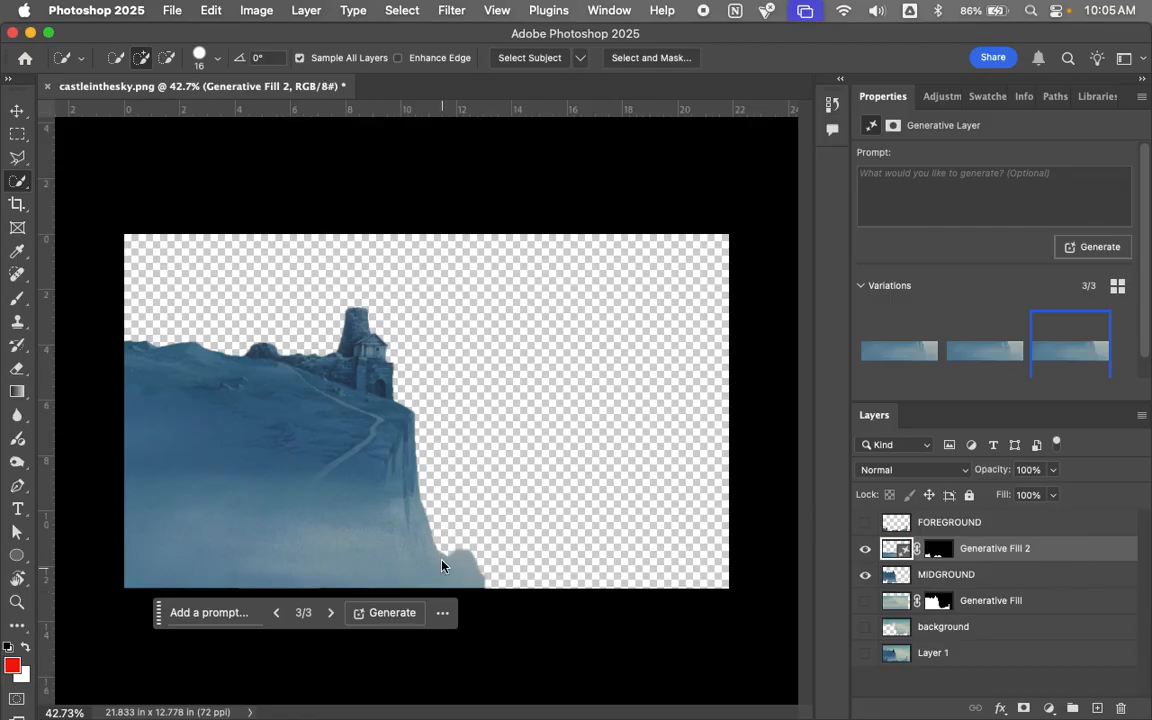
Step: Load the Generative Fill 2 layer's pixels as a selection and move the Contextual Task Bar above the image
{"action": "left_click", "coordinate": [893, 549], "text": "super"}
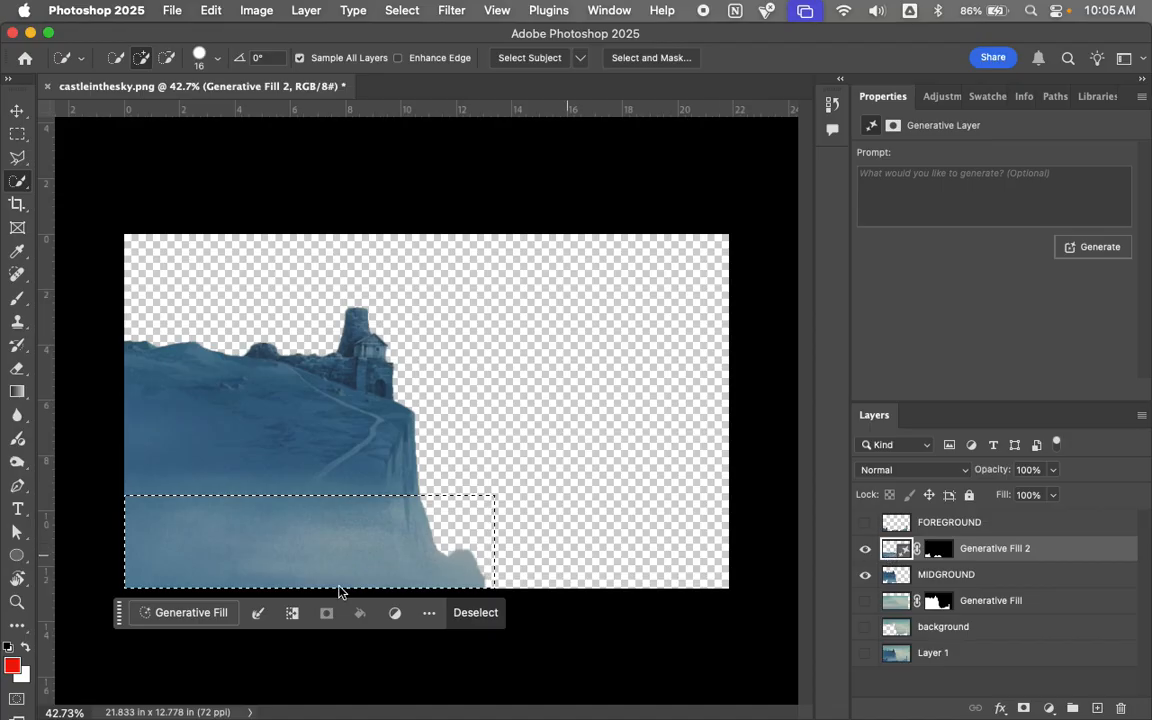
{"action": "left_click_drag", "start_coordinate": [118, 625], "coordinate": [337, 175]}
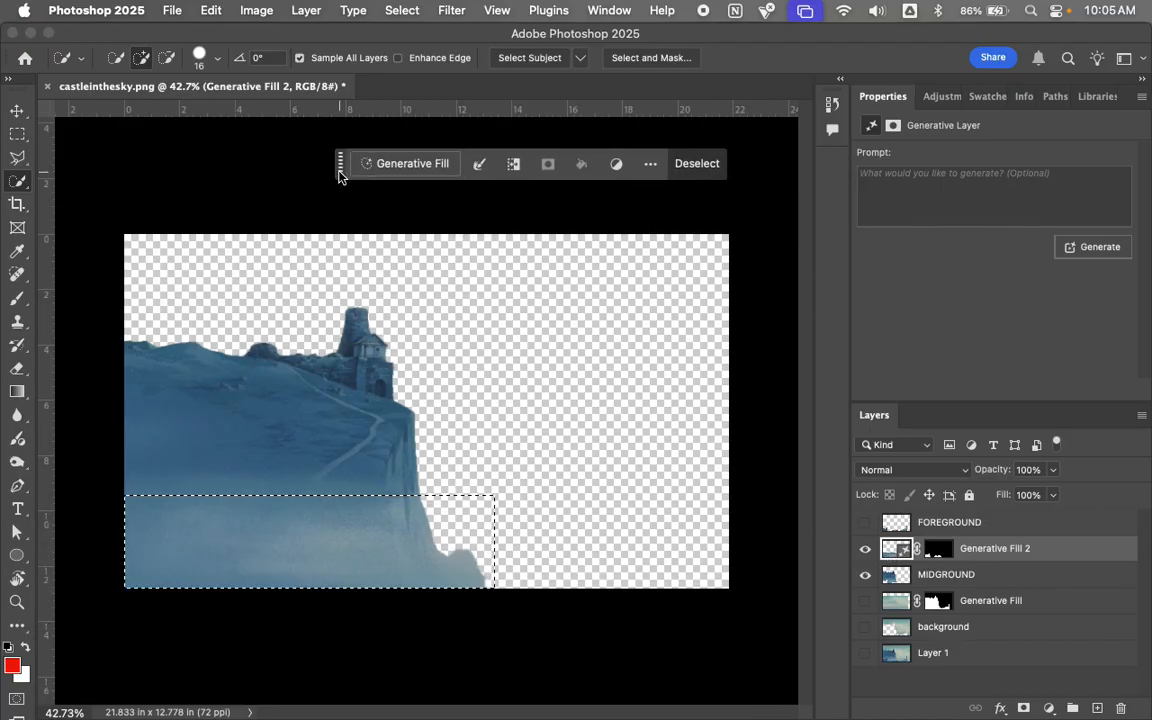
{"action": "left_click", "coordinate": [612, 10]}
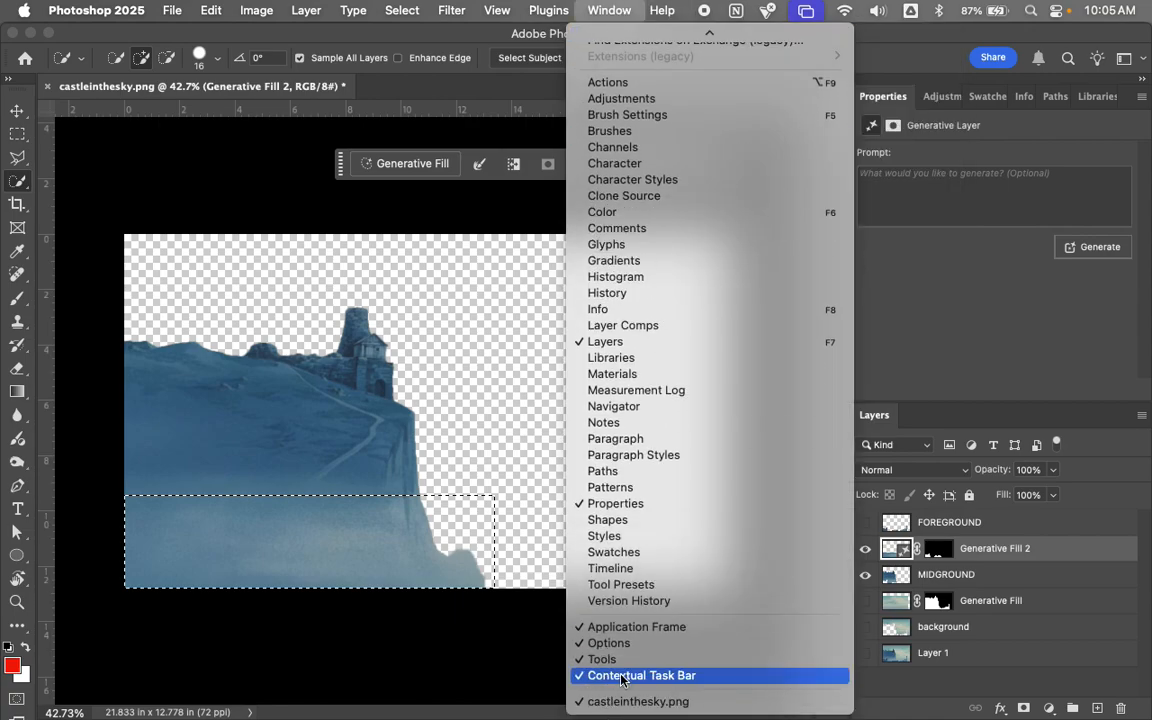
{"action": "left_click", "coordinate": [931, 324]}
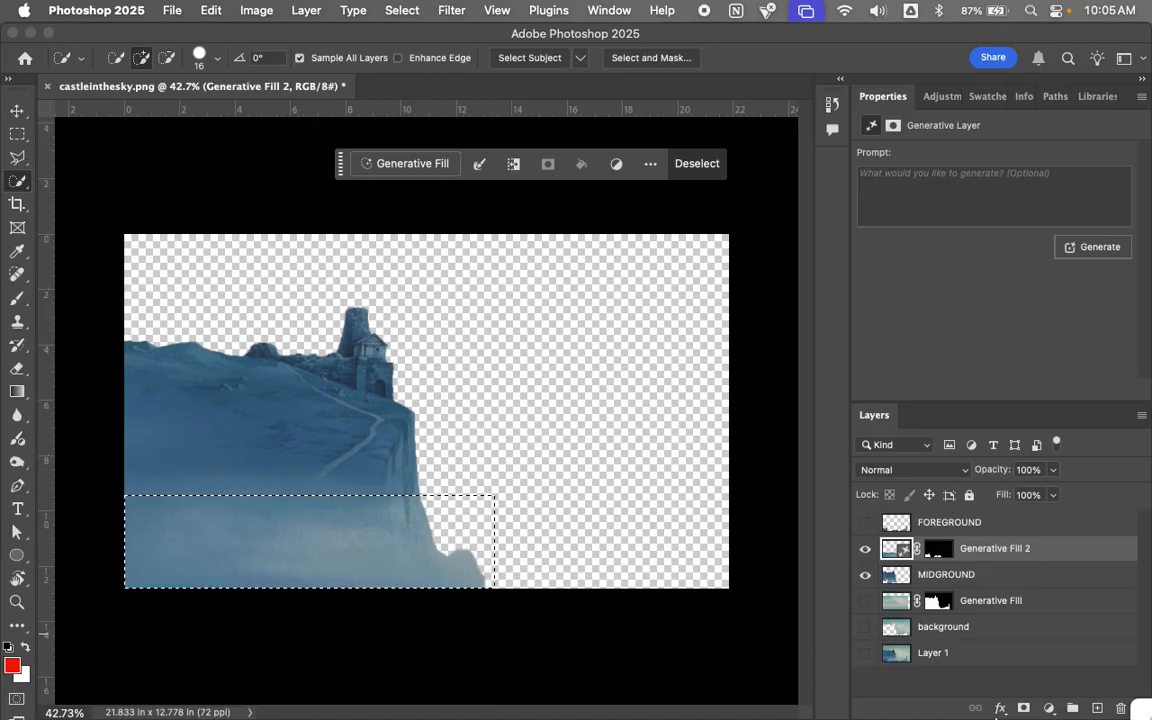
{"action": "double_click", "coordinate": [903, 660]}
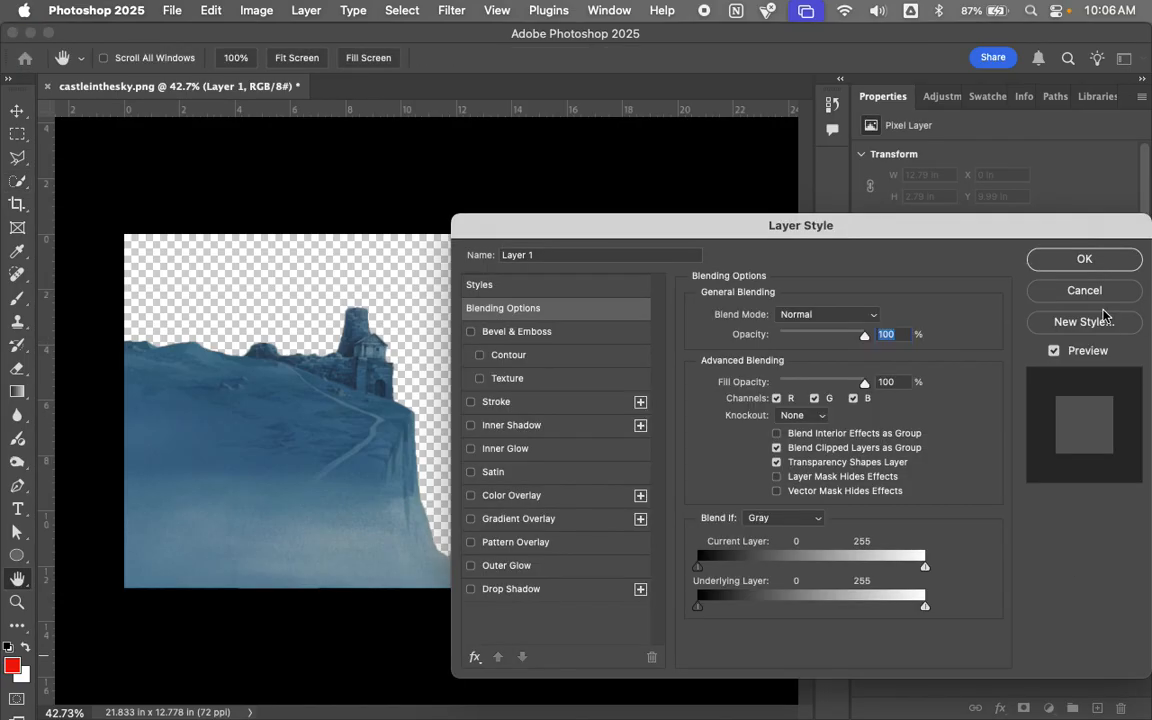
{"action": "left_click", "coordinate": [1103, 296]}
{"action": "left_click", "coordinate": [905, 668]}
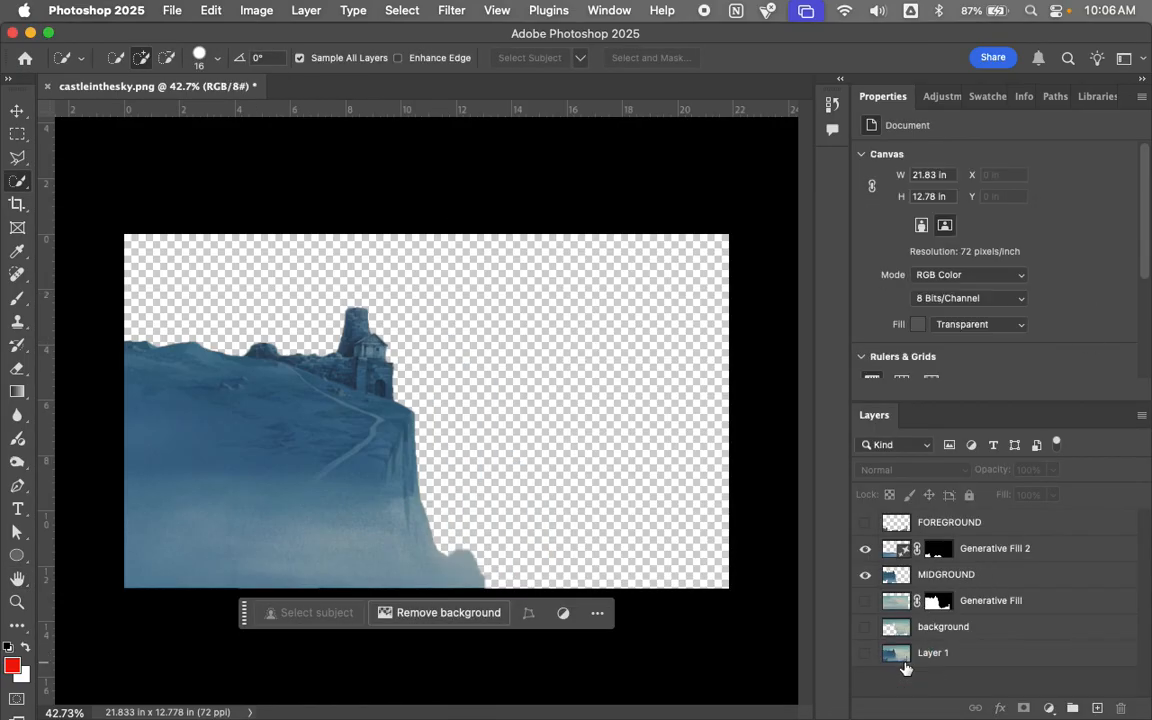
{"action": "key", "text": "super+a"}
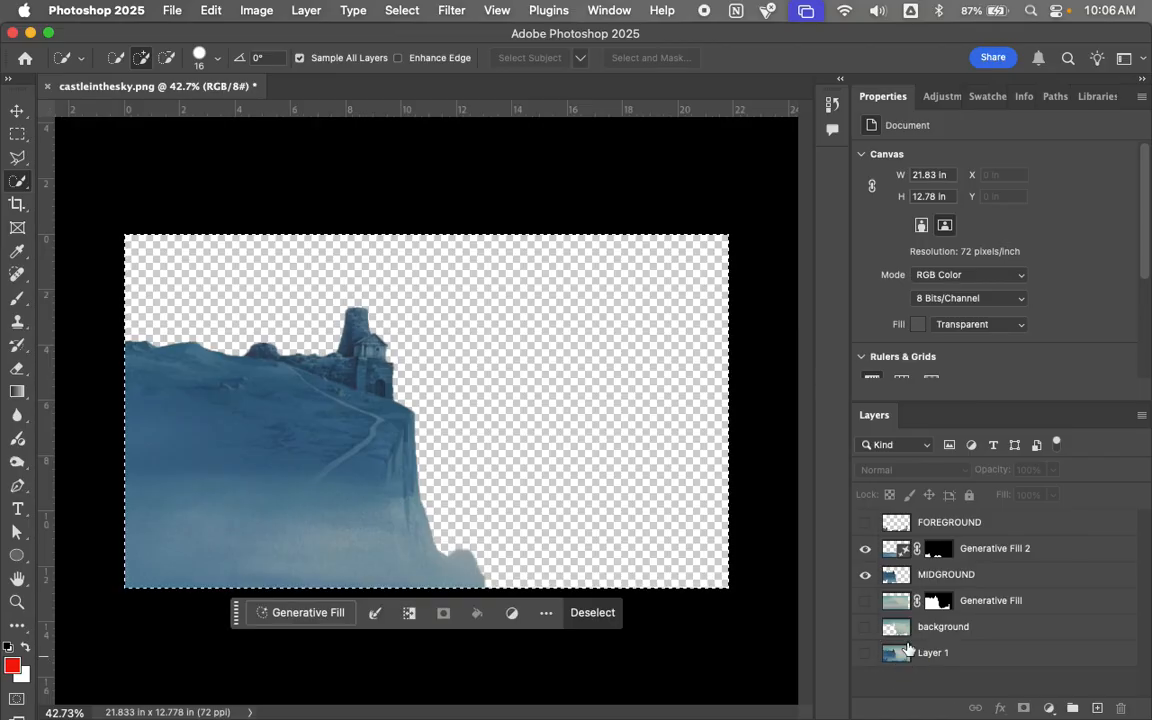
{"action": "scroll", "coordinate": [1145, 287], "scroll_direction": "down", "scroll_amount": 3}
{"action": "scroll", "coordinate": [1145, 287], "scroll_direction": "down", "scroll_amount": 2}
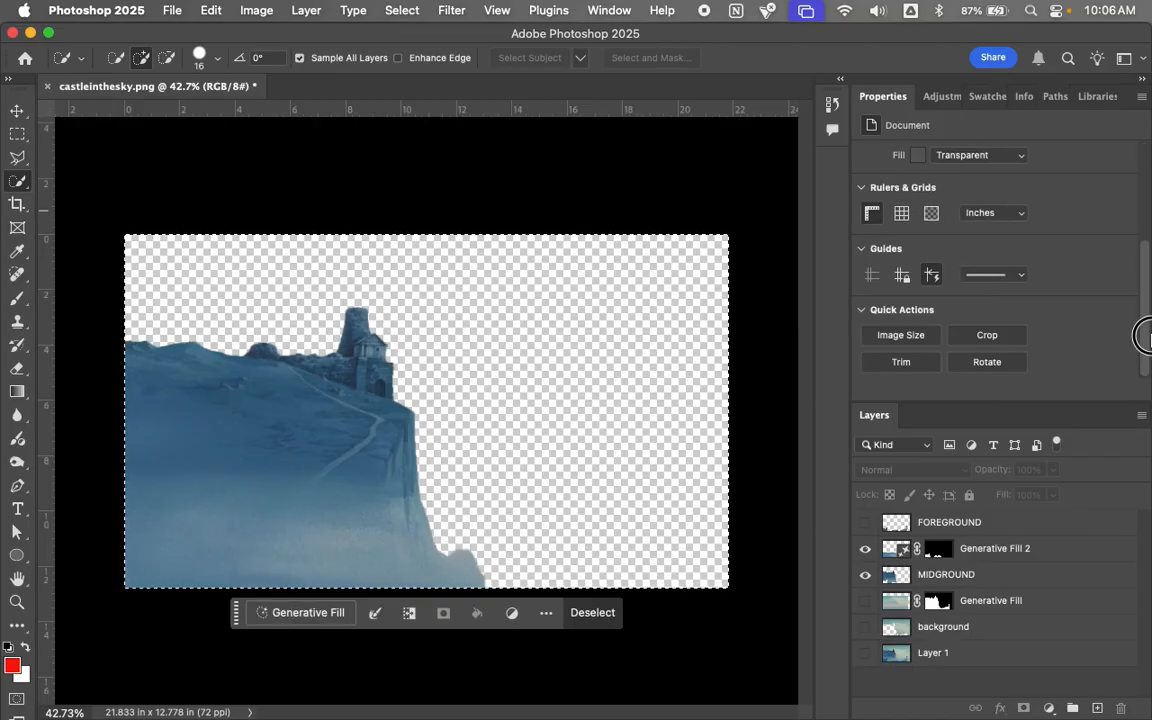
{"action": "scroll", "coordinate": [1139, 334], "scroll_direction": "up", "scroll_amount": 5}
{"action": "scroll", "coordinate": [1145, 226], "scroll_direction": "down", "scroll_amount": 2}
{"action": "scroll", "coordinate": [1143, 226], "scroll_direction": "up", "scroll_amount": 2}
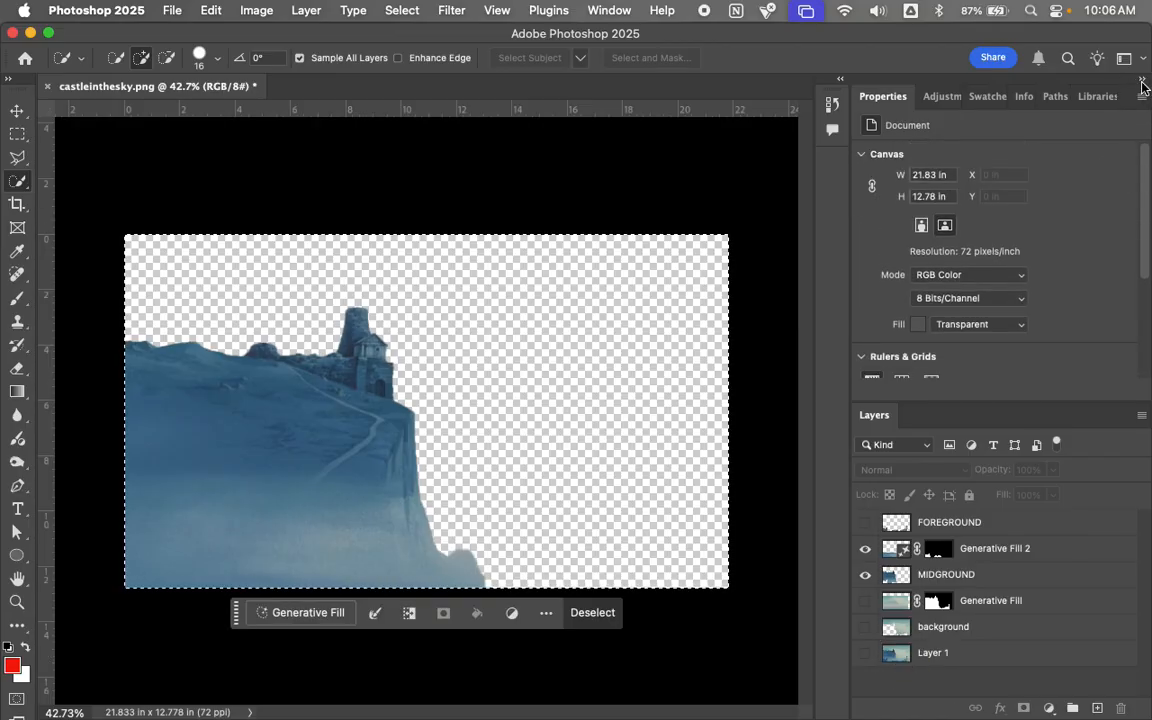
Step: Check where the Contextual Task Bar's display is switched on and clear the whole-canvas selection
{"action": "left_click", "coordinate": [610, 10]}
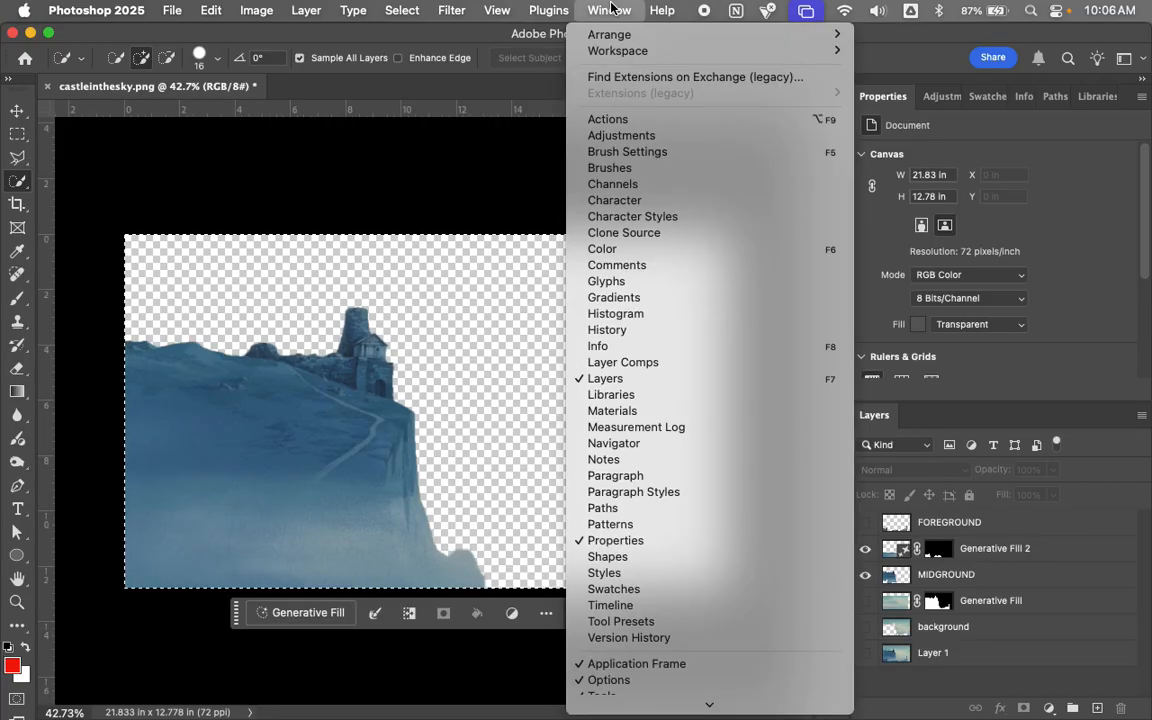
{"action": "scroll", "coordinate": [686, 416], "scroll_direction": "down", "scroll_amount": 2}
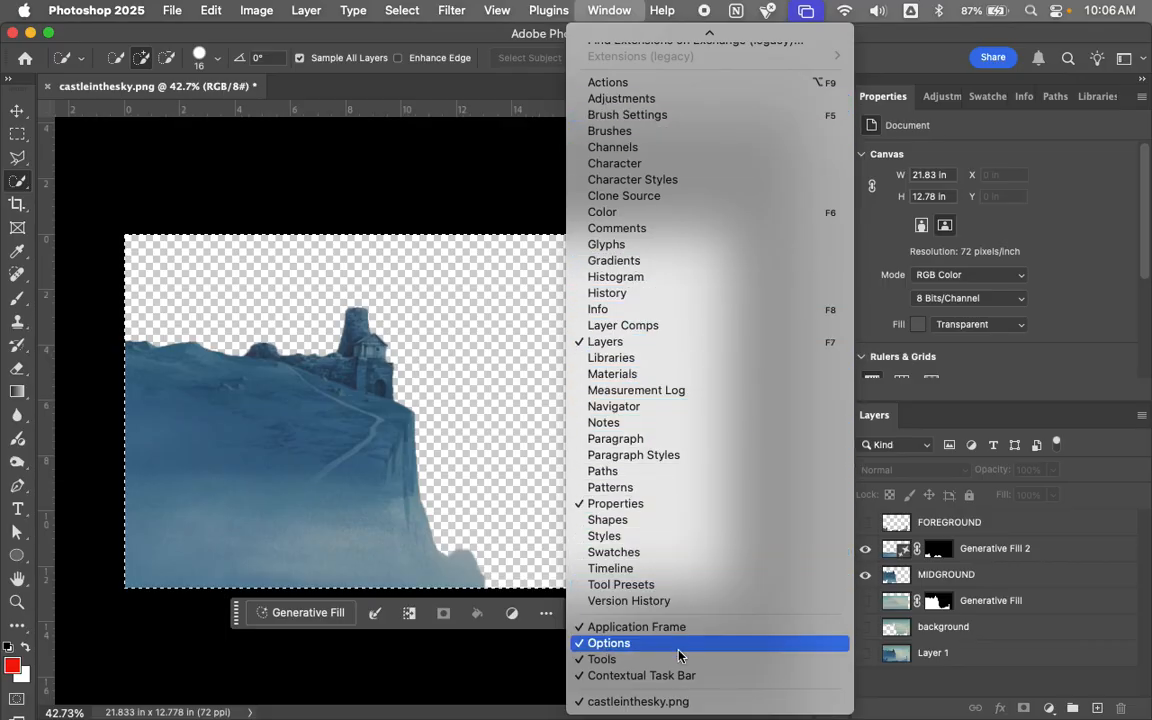
{"action": "left_click", "coordinate": [640, 701]}
{"action": "left_click", "coordinate": [596, 12]}
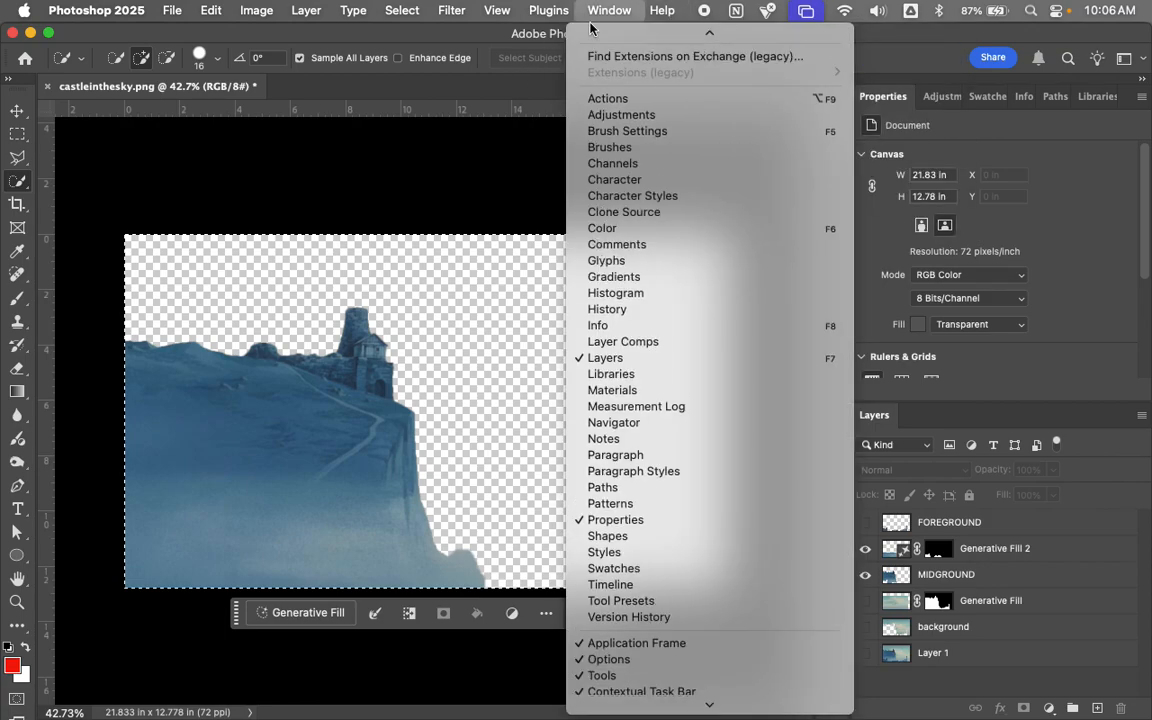
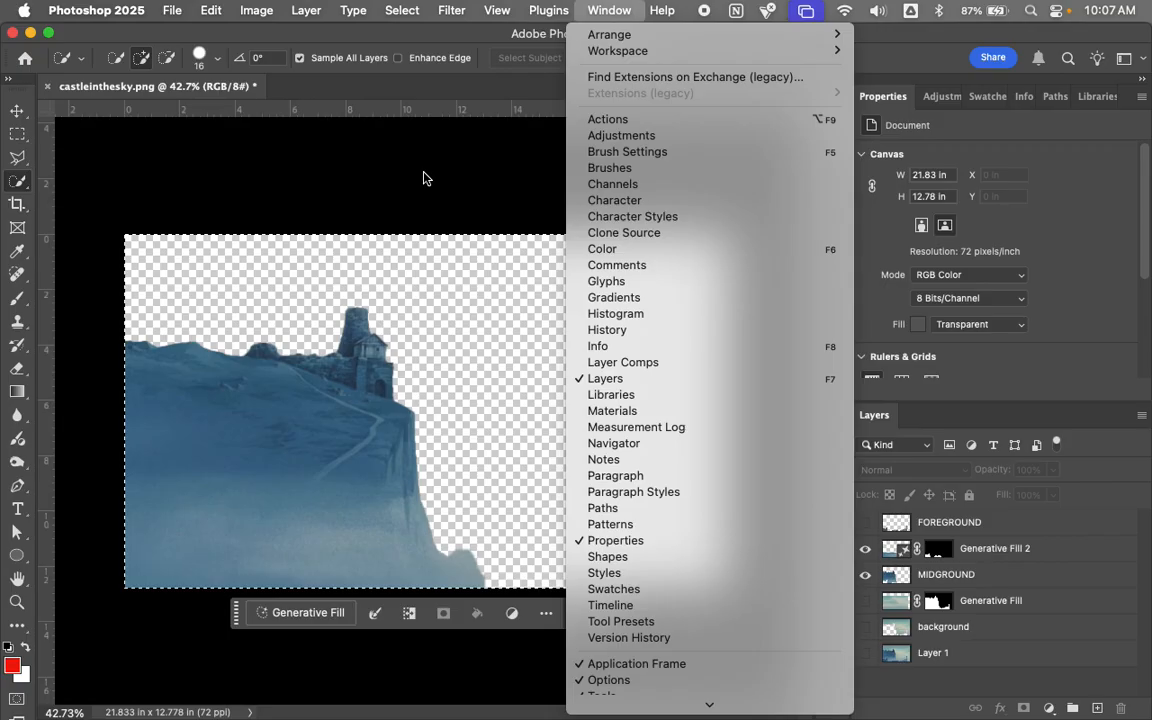
{"action": "left_click", "coordinate": [529, 357]}
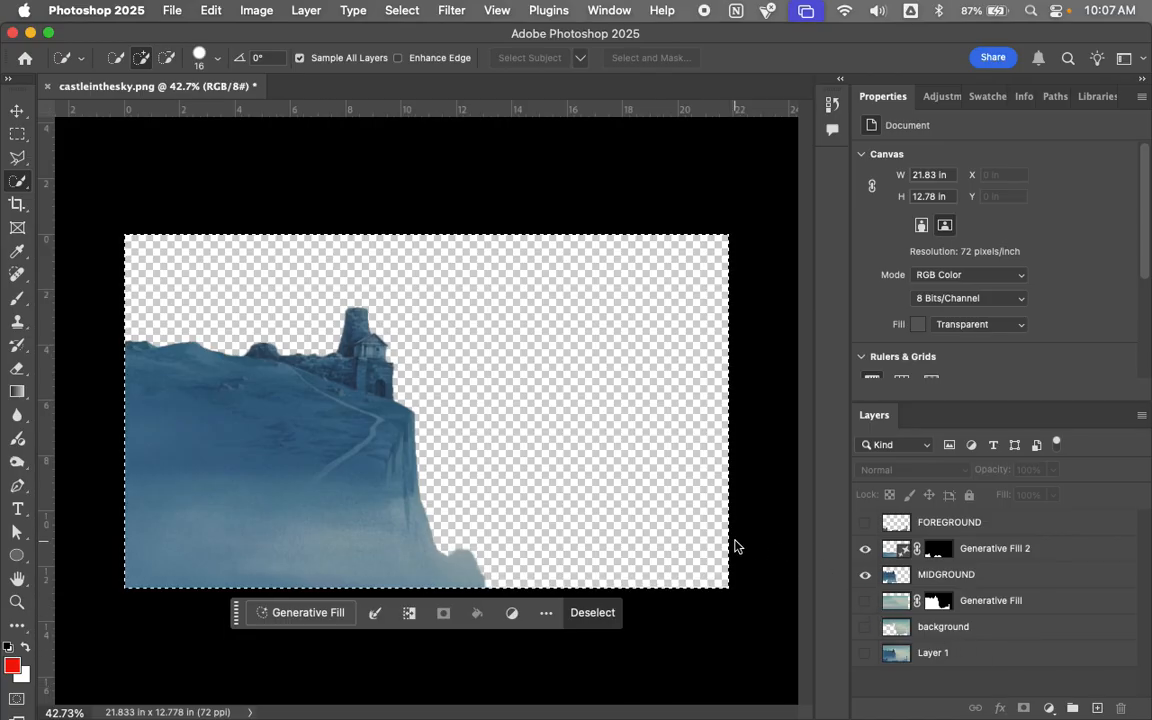
{"action": "key", "text": "super+d"}
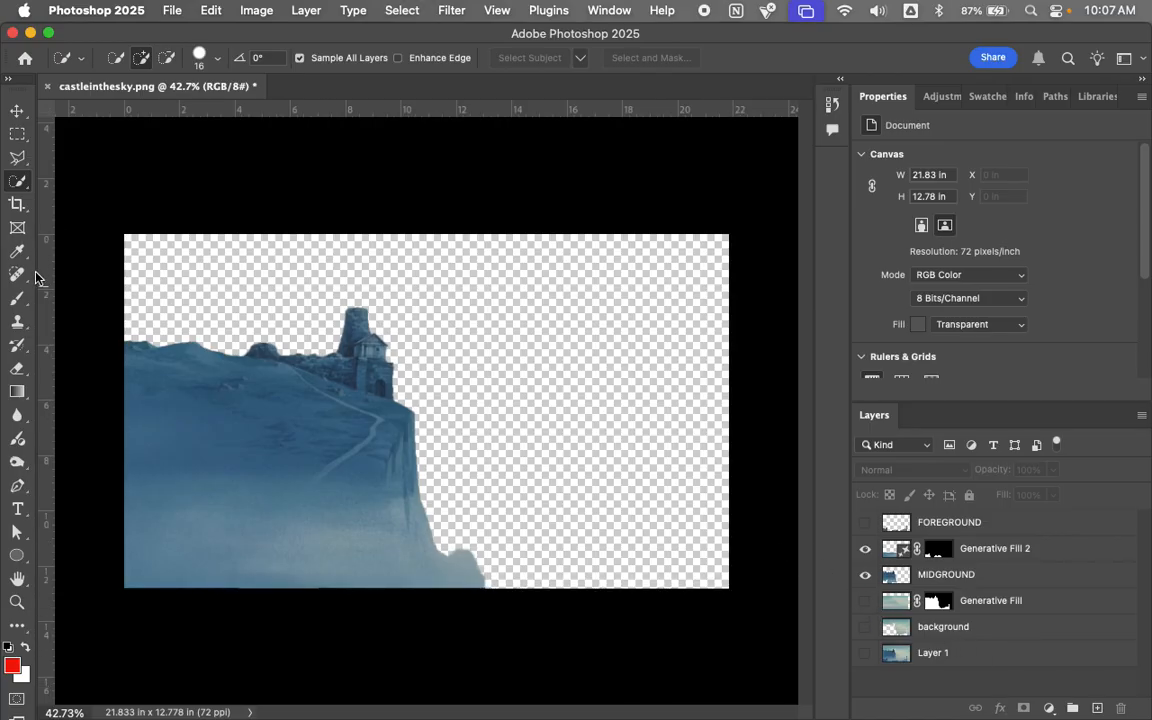
Step: Try the Clone Stamp tool on the midground cliff, making the MIDGROUND layer active for it
{"action": "left_click", "coordinate": [16, 327]}
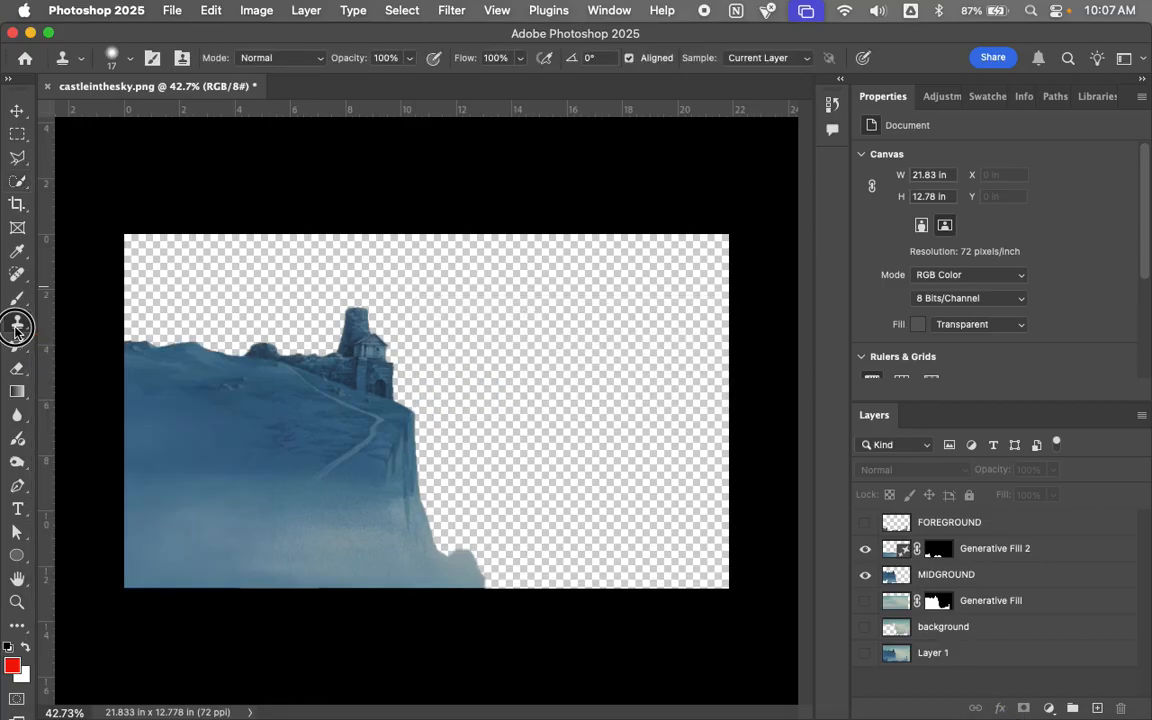
{"action": "left_click", "coordinate": [280, 432]}
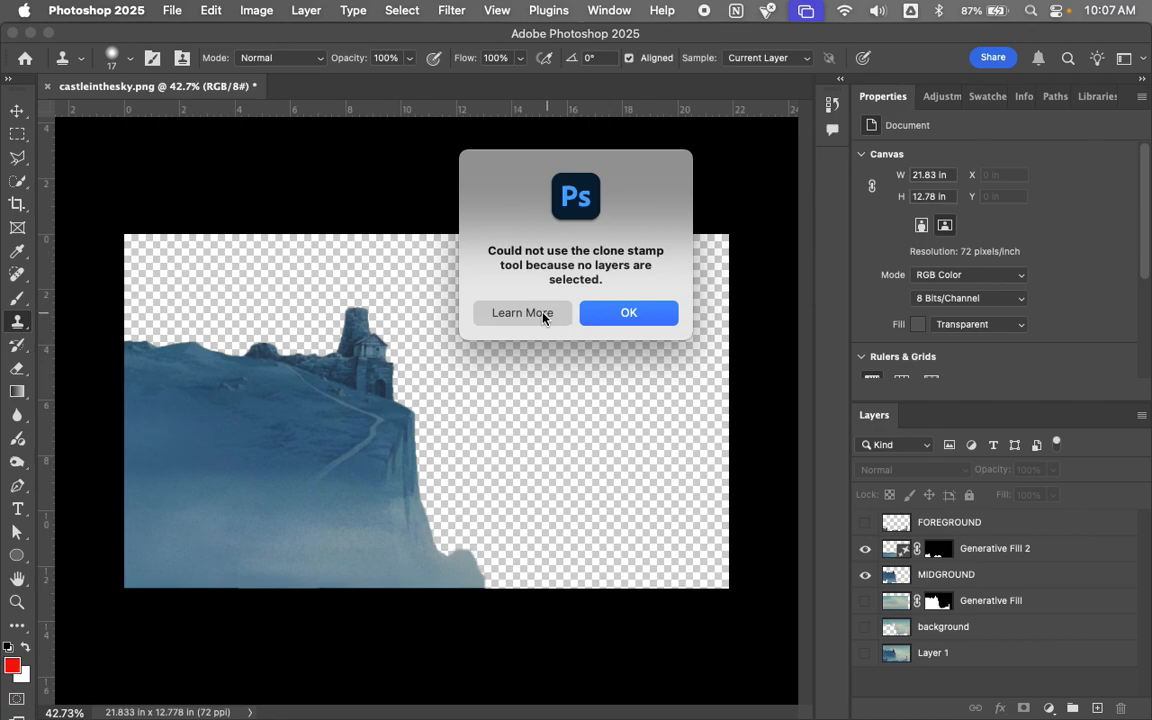
{"action": "left_click", "coordinate": [594, 316]}
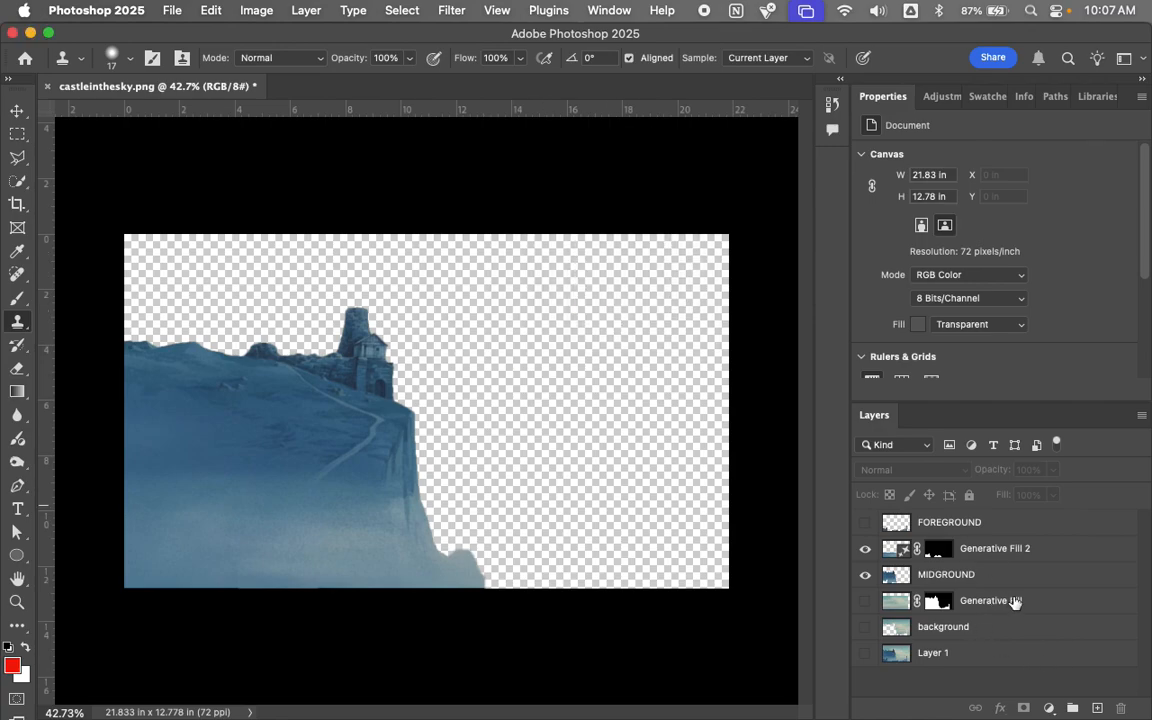
{"action": "left_click", "coordinate": [1030, 582]}
{"action": "left_click", "coordinate": [293, 494]}
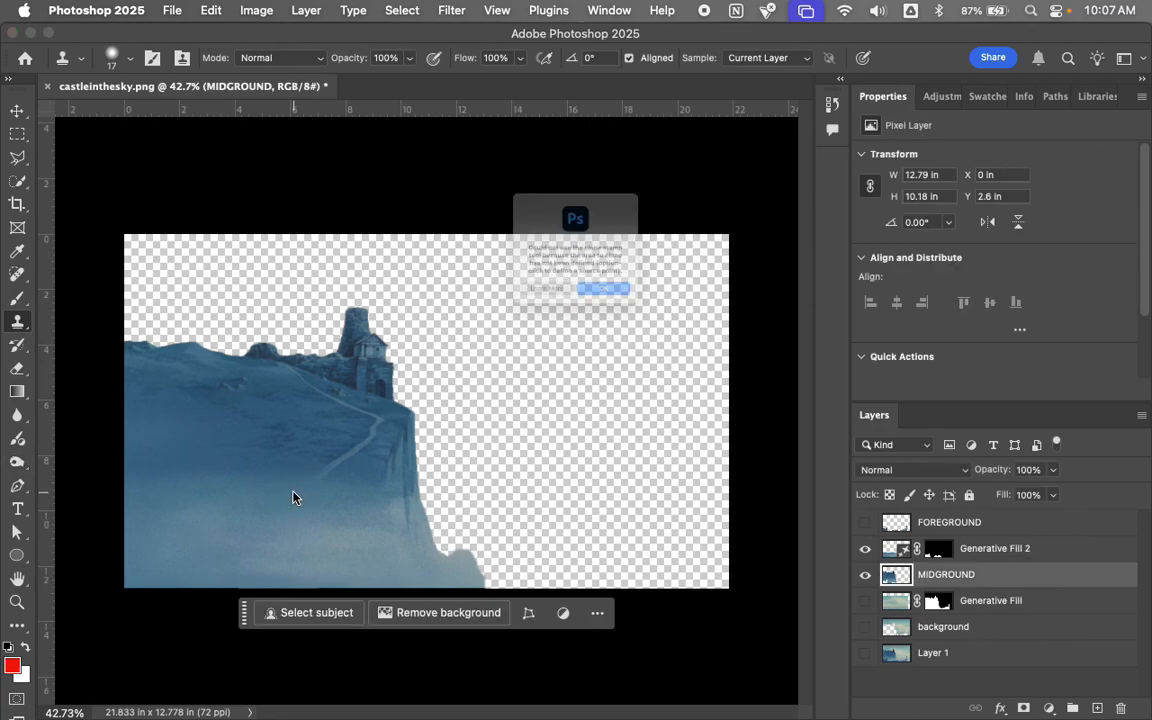
{"action": "left_click", "coordinate": [592, 326]}
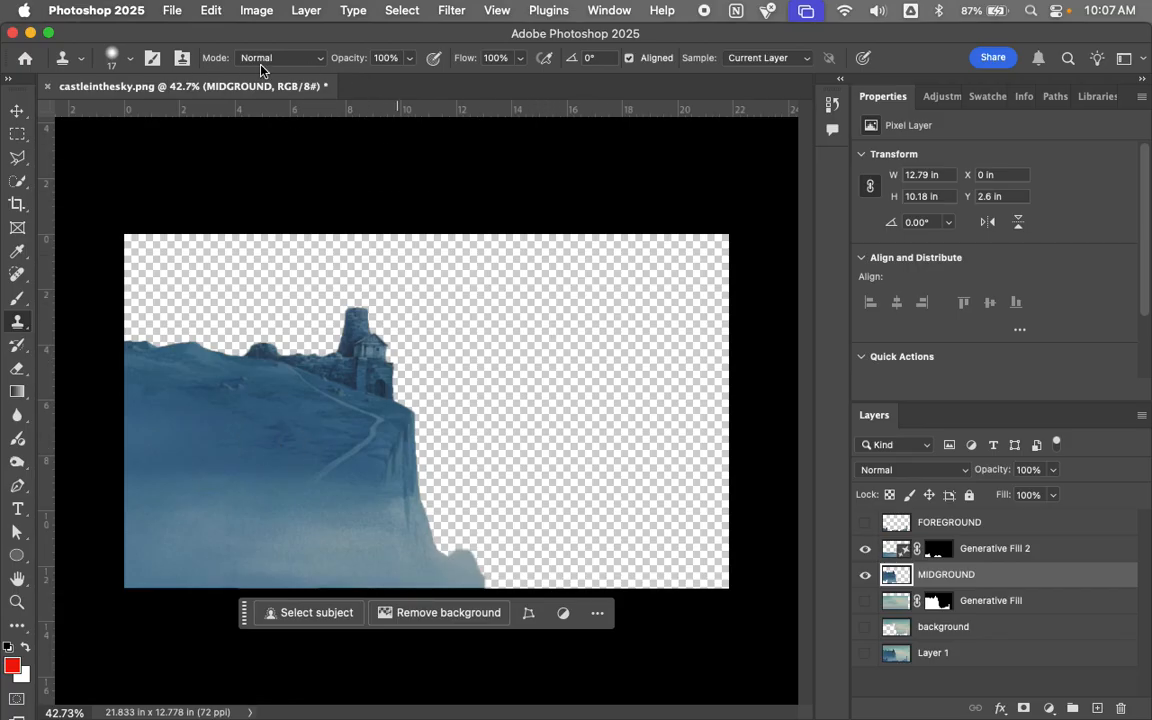
Step: Try cloning a patch of the hillside onto the transparent area with the Clone Stamp at size 84, and undo it
{"action": "left_click", "coordinate": [128, 62]}
{"action": "left_click", "coordinate": [149, 113]}
{"action": "mouse_move", "coordinate": [554, 372]}
{"action": "left_mouse_down"}
{"action": "mouse_move", "coordinate": [553, 402]}
{"action": "mouse_move", "coordinate": [588, 334]}
{"action": "mouse_move", "coordinate": [569, 414]}
{"action": "mouse_move", "coordinate": [541, 368]}
{"action": "mouse_move", "coordinate": [571, 299]}
{"action": "mouse_move", "coordinate": [516, 347]}
{"action": "mouse_move", "coordinate": [506, 378]}
{"action": "mouse_move", "coordinate": [551, 346]}
{"action": "mouse_move", "coordinate": [551, 478]}
{"action": "mouse_move", "coordinate": [624, 391]}
{"action": "mouse_move", "coordinate": [583, 421]}
{"action": "mouse_move", "coordinate": [606, 298]}
{"action": "mouse_move", "coordinate": [585, 256]}
{"action": "mouse_move", "coordinate": [545, 274]}
{"action": "mouse_move", "coordinate": [518, 348]}
{"action": "mouse_move", "coordinate": [473, 388]}
{"action": "mouse_move", "coordinate": [551, 346]}
{"action": "mouse_move", "coordinate": [522, 462]}
{"action": "mouse_move", "coordinate": [548, 437]}
{"action": "left_mouse_up"}
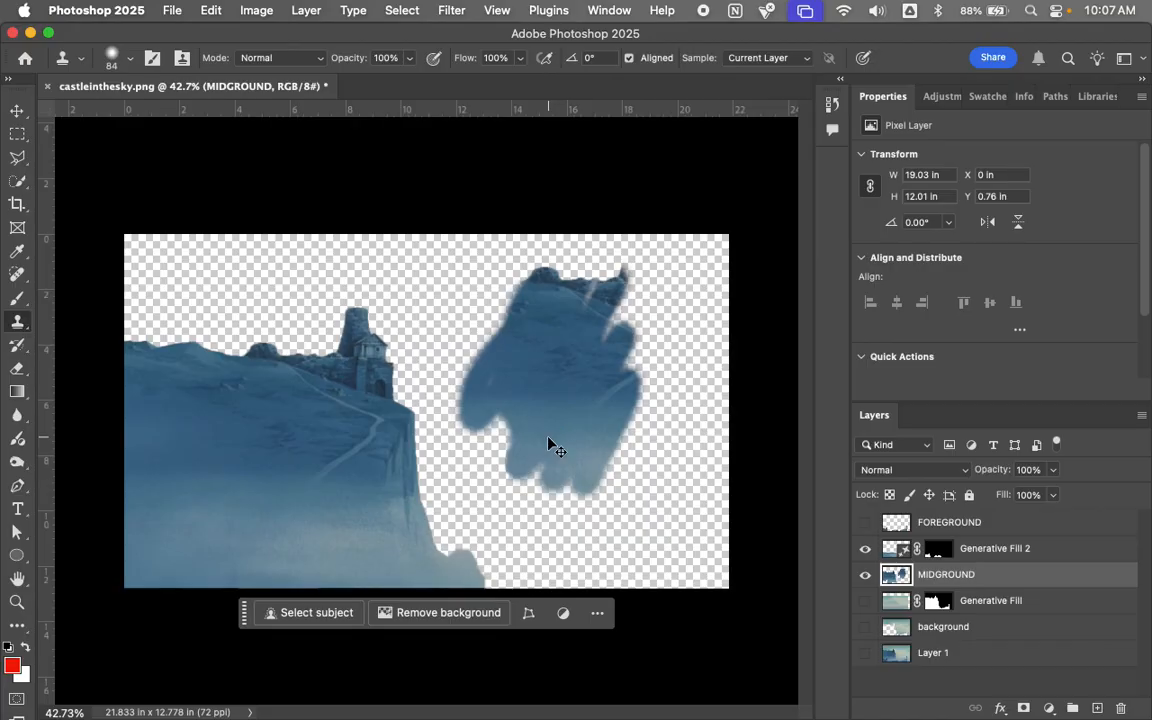
{"action": "key", "text": "super+z"}
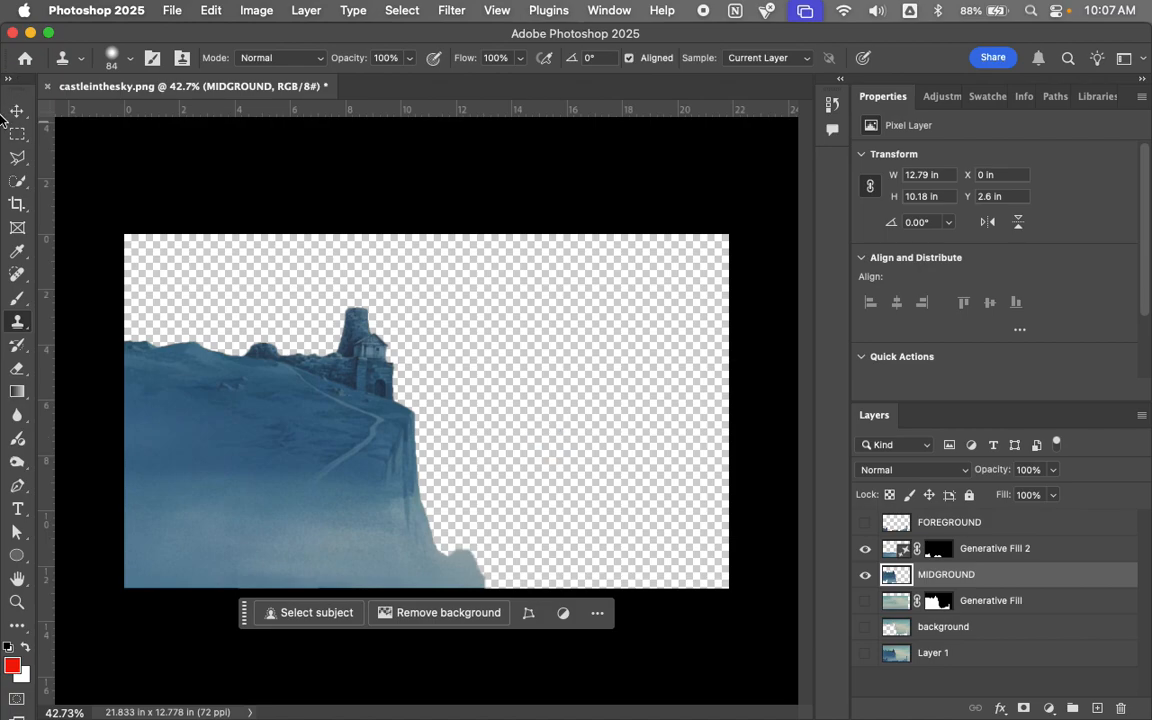
Step: Try moving the MIDGROUND layer up about 0.75 in with the Move tool, and undo the move
{"action": "key", "text": "v"}
{"action": "left_click_drag", "start_coordinate": [338, 188], "coordinate": [340, 167]}
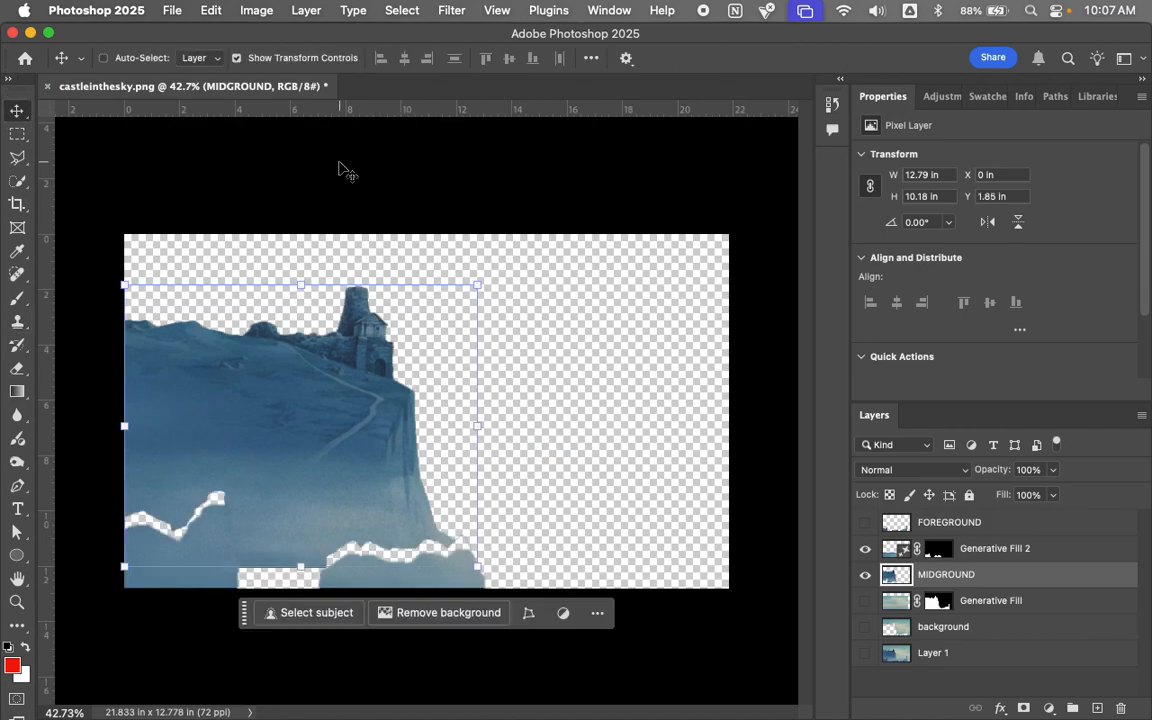
{"action": "key", "text": "super+z"}
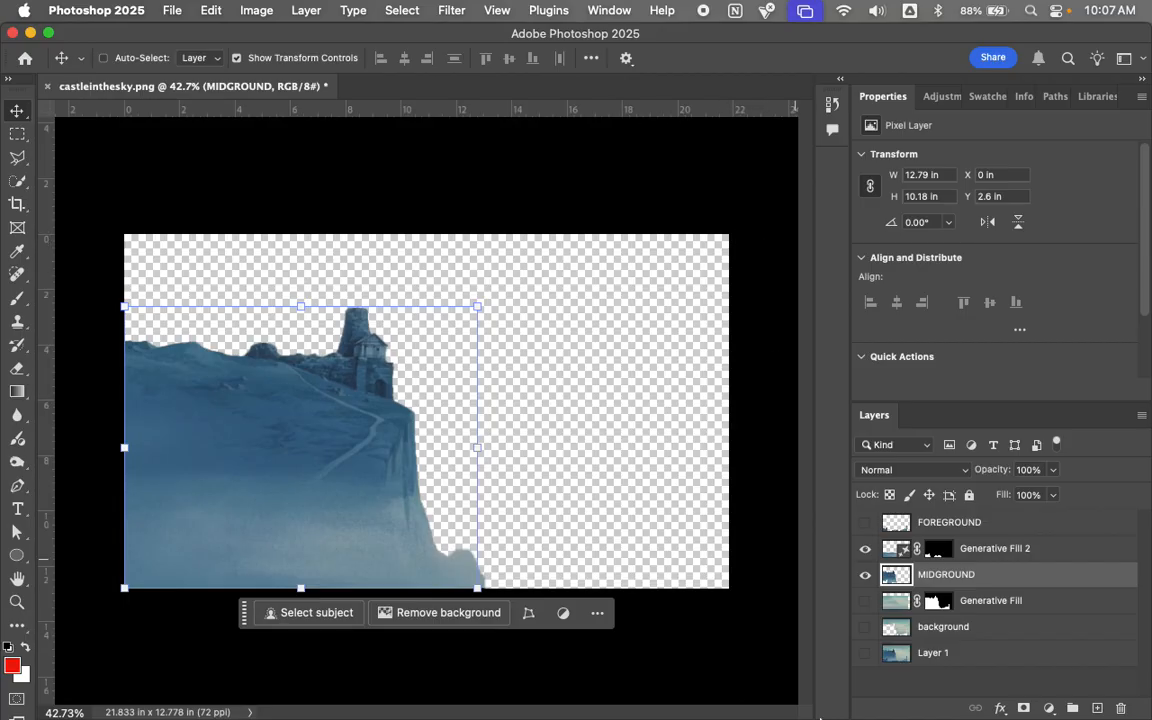
Step: Toggle the visibility of the MIDGROUND and Generative Fill 2 layers to compare what each contributes
{"action": "left_click", "coordinate": [867, 575]}
{"action": "left_click", "coordinate": [867, 575]}
{"action": "left_click", "coordinate": [865, 554]}
{"action": "left_click", "coordinate": [865, 554]}
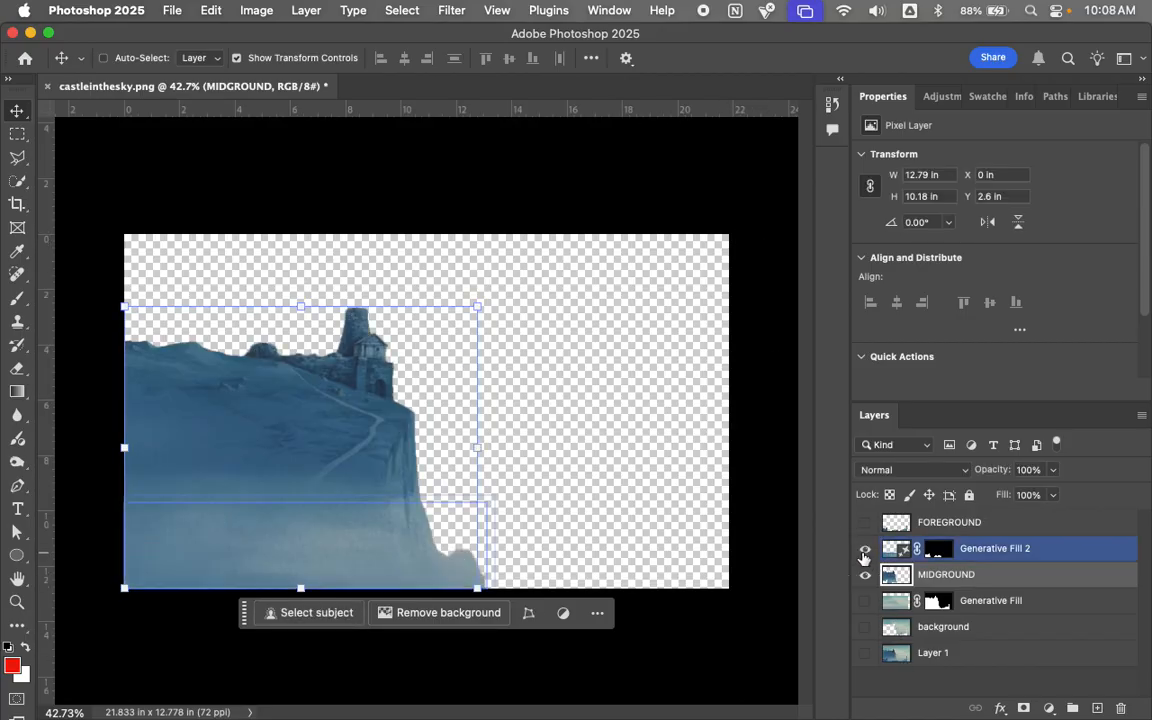
Step: Hide the Generative Fill 2 and MIDGROUND layers and show only the FOREGROUND layer
{"action": "left_click", "coordinate": [1005, 548]}
{"action": "left_click", "coordinate": [865, 548]}
{"action": "left_click", "coordinate": [865, 574]}
{"action": "left_click", "coordinate": [865, 522]}
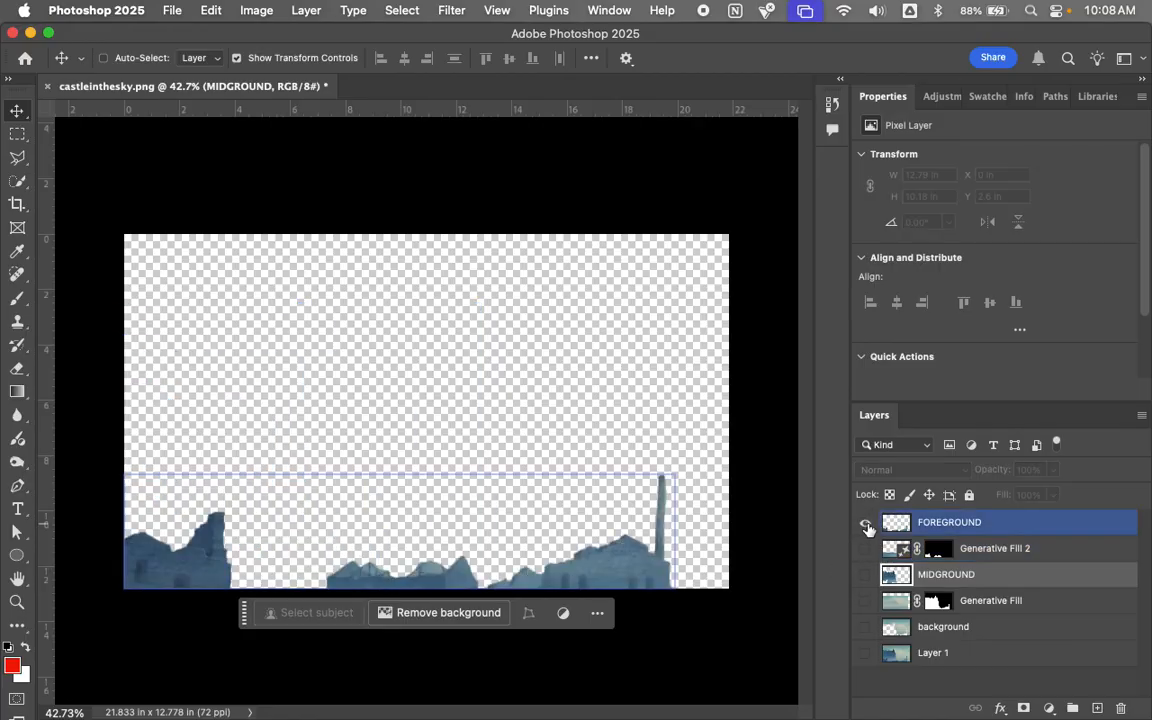
Step: Open Export As for the visible foreground and set the file format to PNG
{"action": "left_click", "coordinate": [198, 12]}
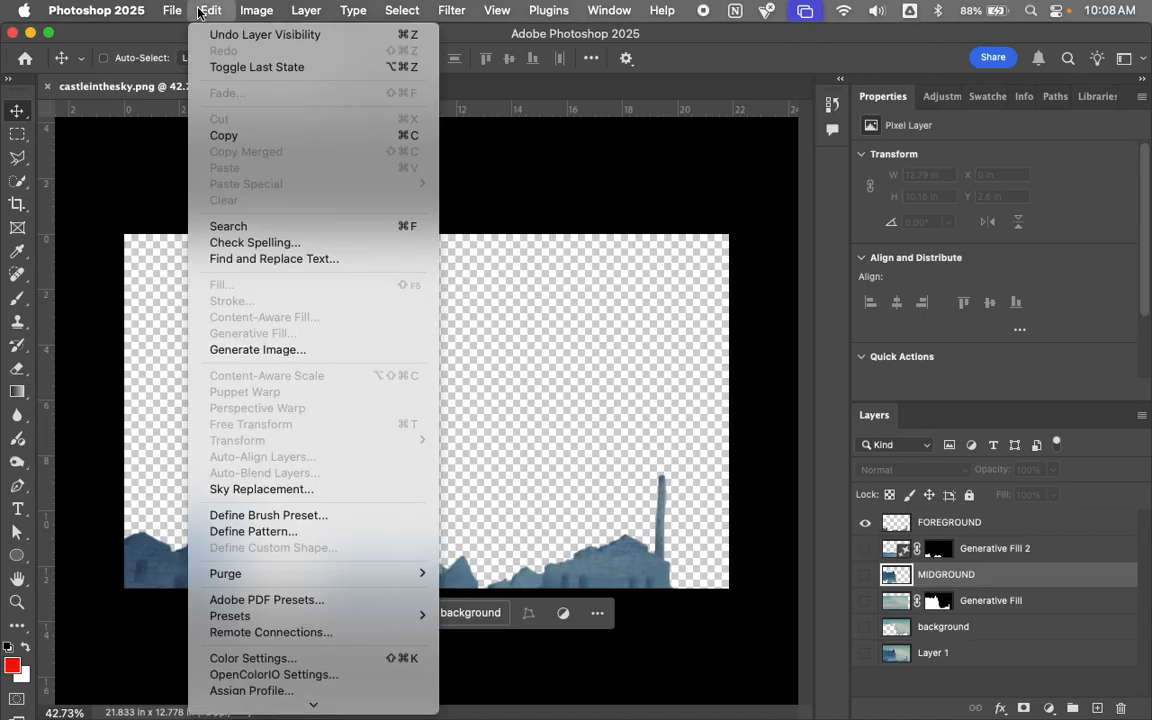
{"action": "mouse_move", "coordinate": [172, 10]}
{"action": "mouse_move", "coordinate": [219, 299]}
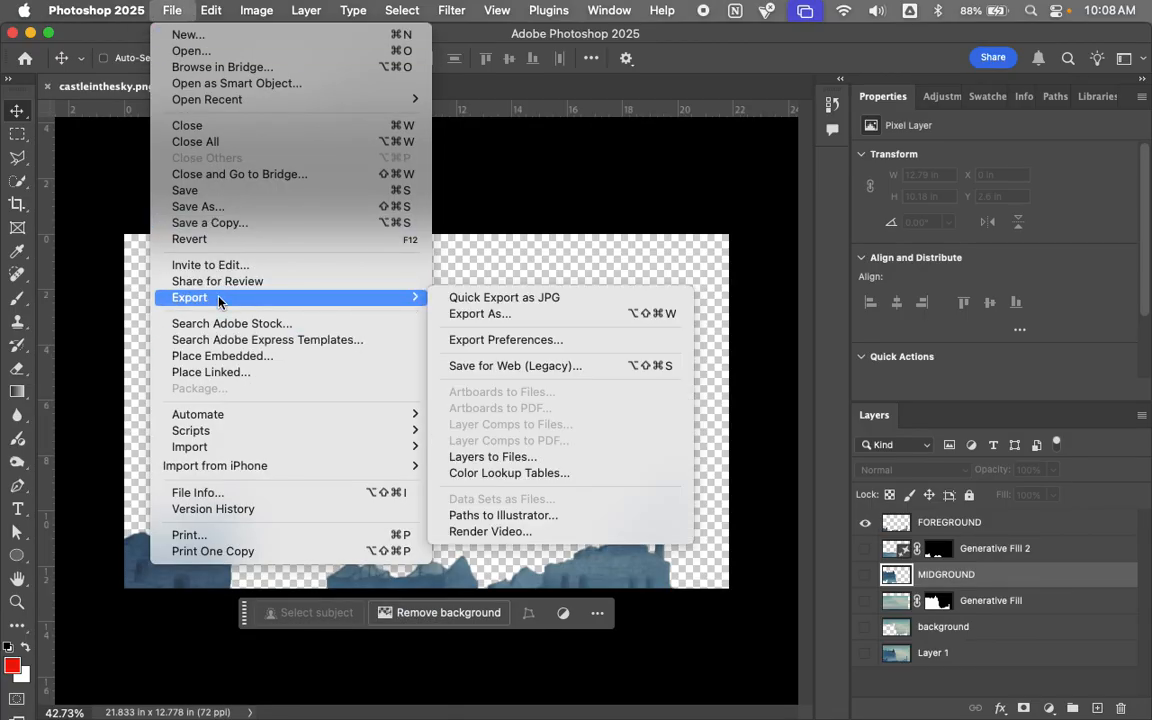
{"action": "left_click", "coordinate": [522, 323]}
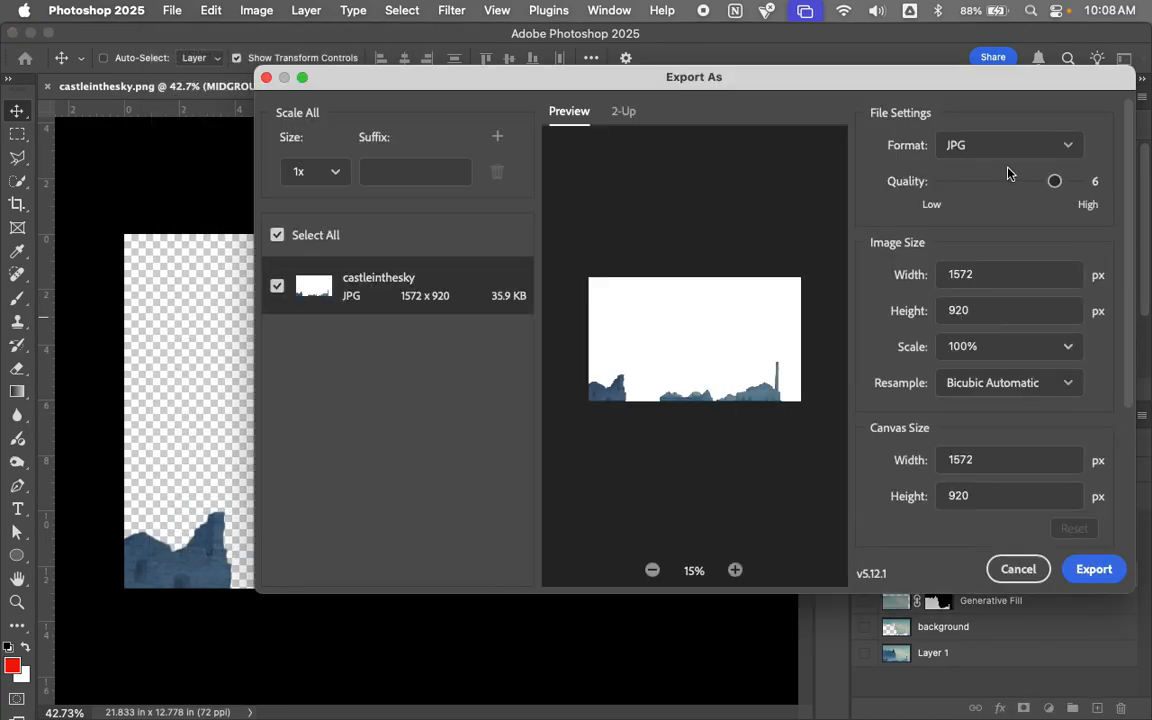
{"action": "left_click", "coordinate": [993, 148]}
{"action": "left_click", "coordinate": [1005, 182]}
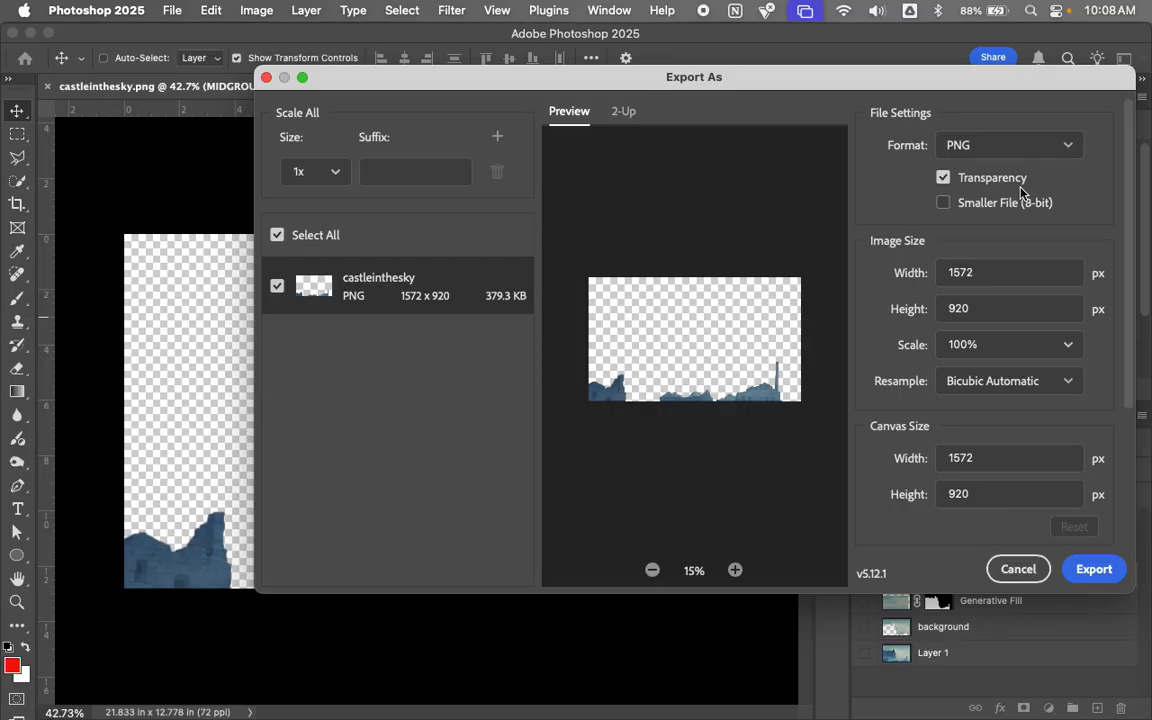
Step: Export the foreground image to the Desktop under the name FOREGROUND.png
{"action": "left_click", "coordinate": [1094, 569]}
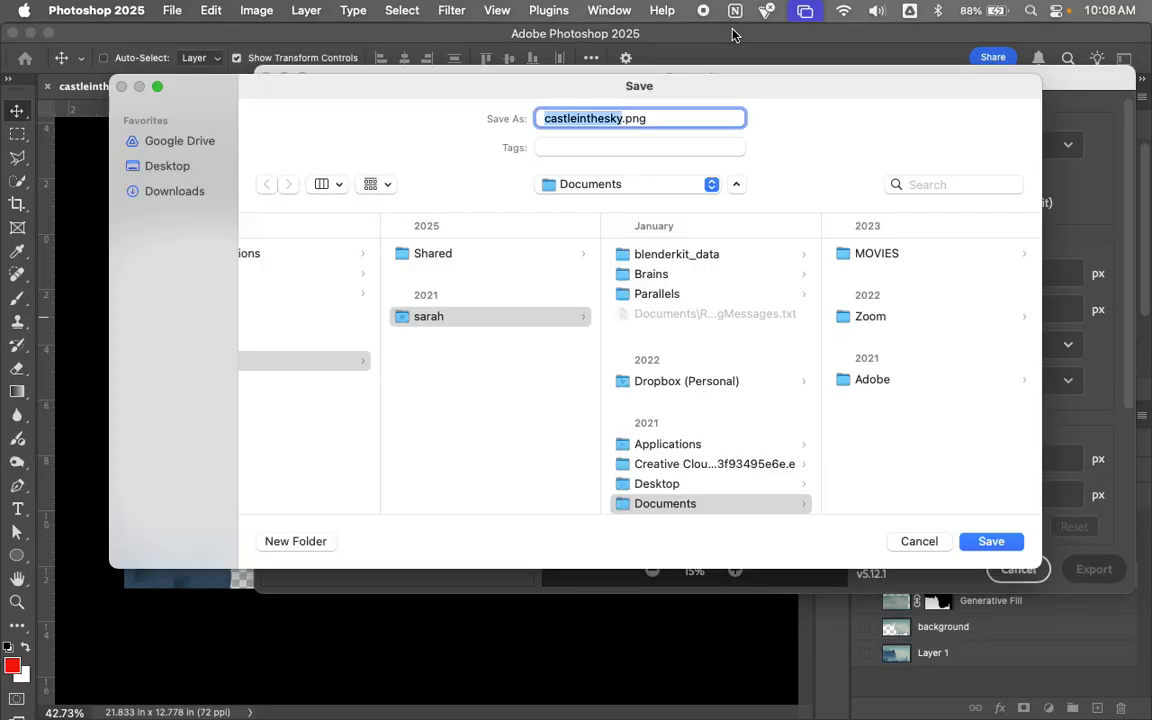
{"action": "left_click", "coordinate": [195, 166]}
{"action": "type", "text": "FOREGROUND"}
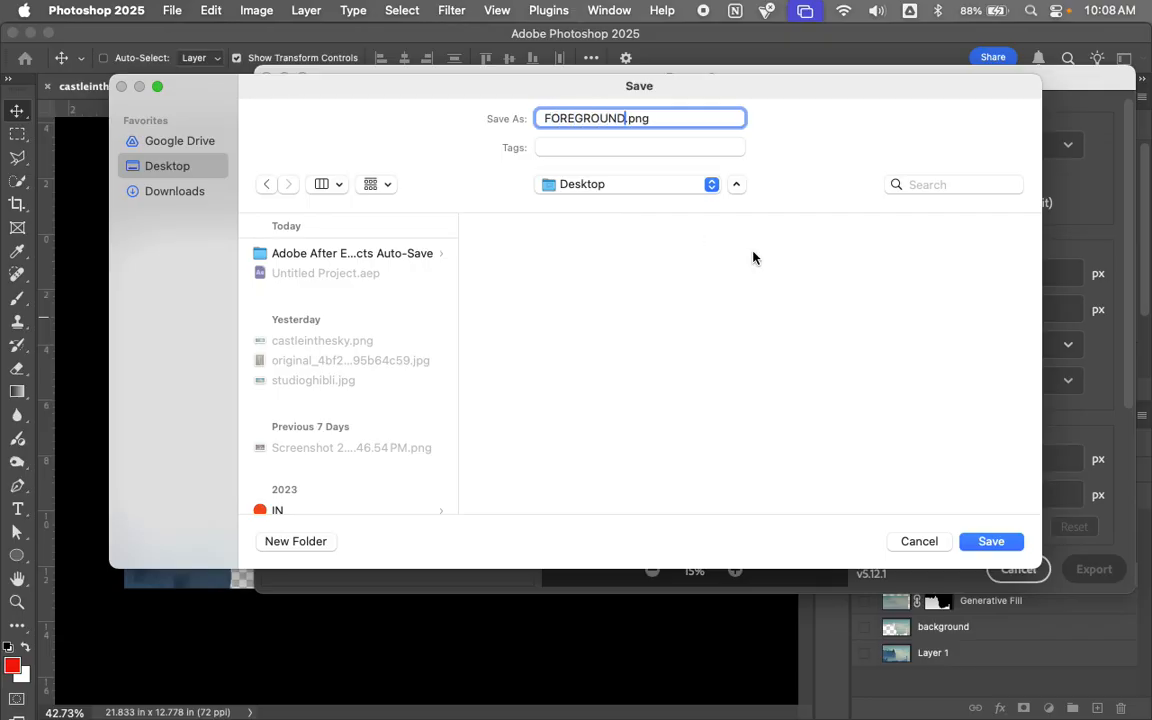
{"action": "left_click", "coordinate": [975, 545]}
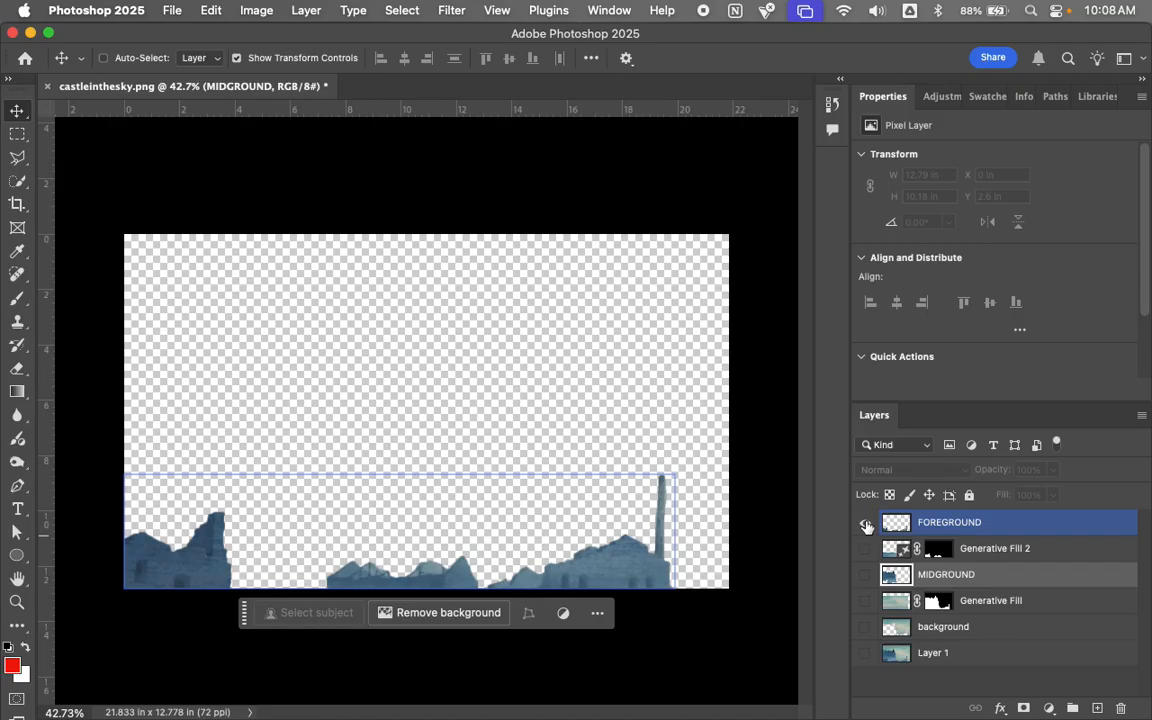
Step: Hide the FOREGROUND layer and show the MIDGROUND and Generative Fill 2 layers together
{"action": "left_click", "coordinate": [866, 523]}
{"action": "left_click", "coordinate": [866, 575]}
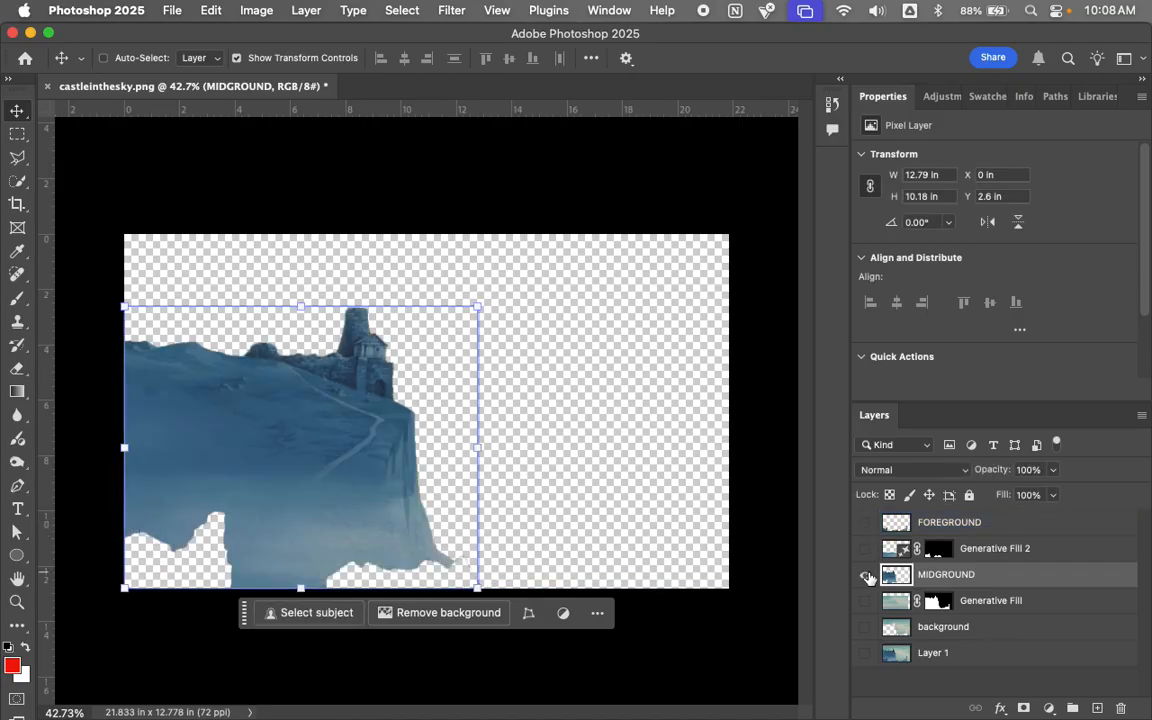
{"action": "left_click", "coordinate": [866, 549]}
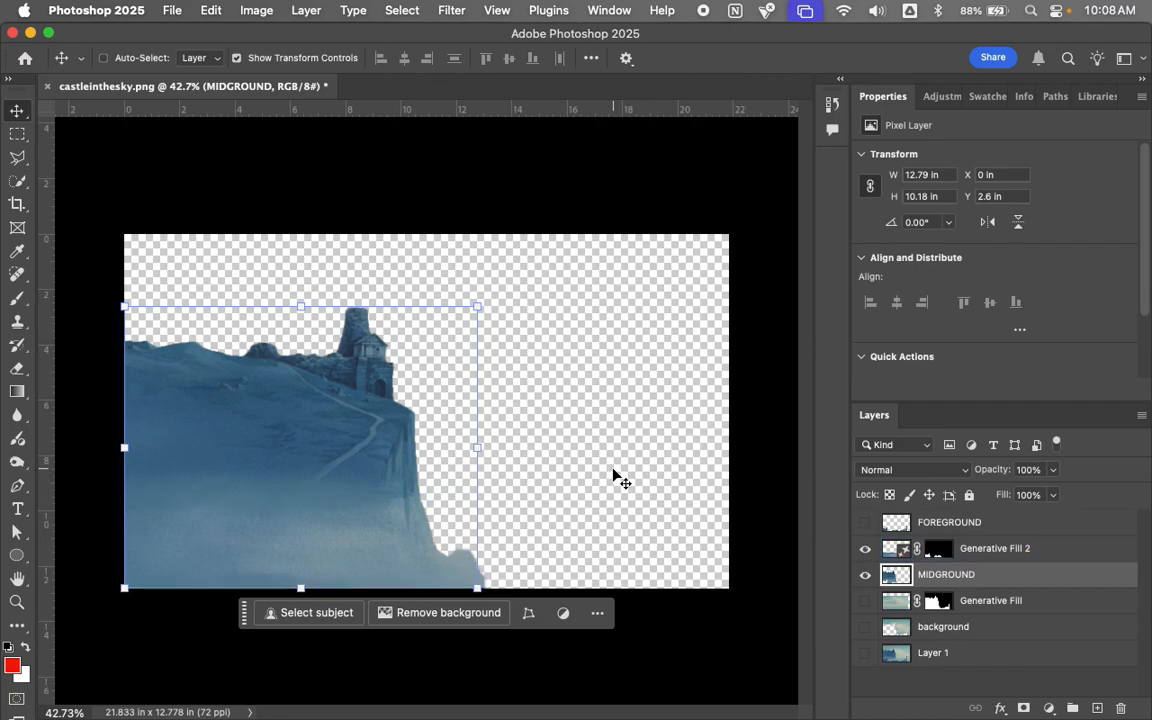
Step: Export the filled midground as a transparent PNG named MIDGROUND.png on the Desktop
{"action": "left_click", "coordinate": [168, 10]}
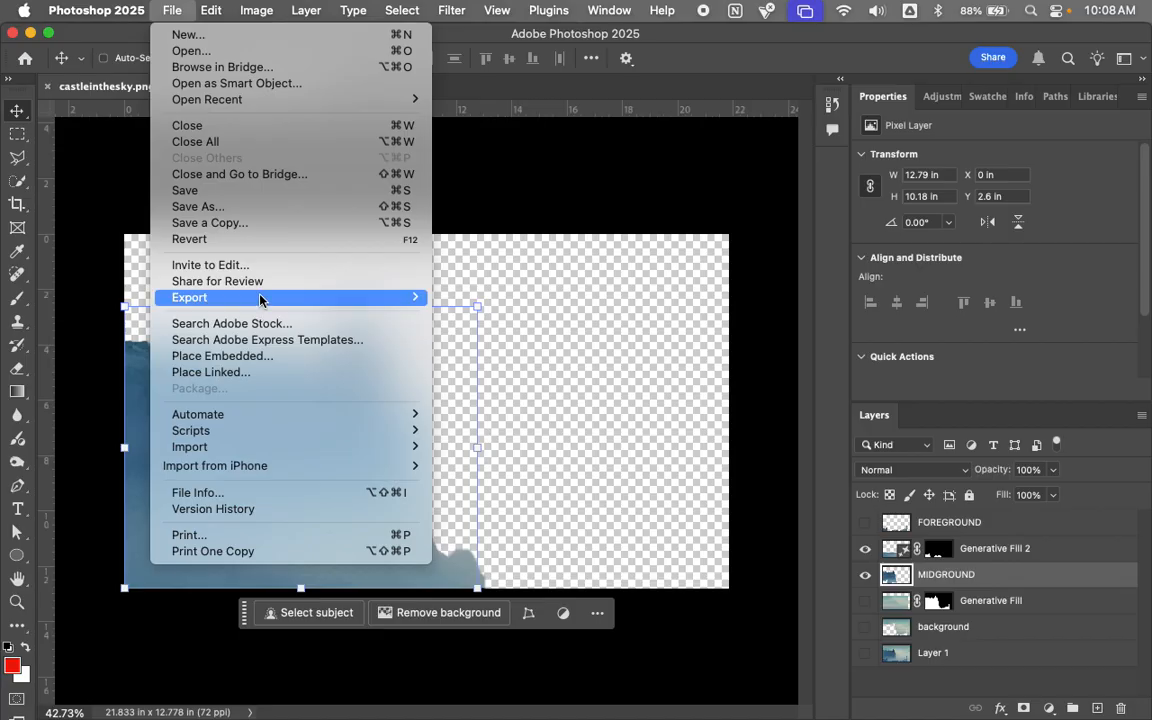
{"action": "mouse_move", "coordinate": [262, 298]}
{"action": "left_click", "coordinate": [488, 318]}
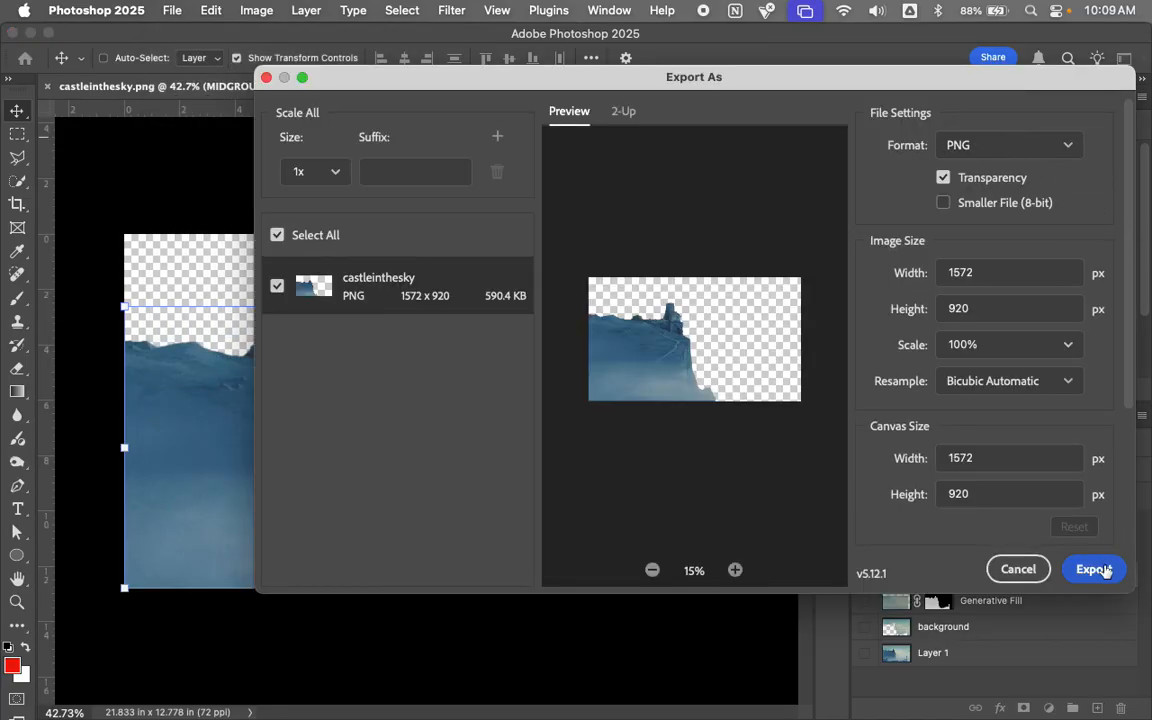
{"action": "left_click", "coordinate": [1094, 569]}
{"action": "type", "text": "MIDGROUND"}
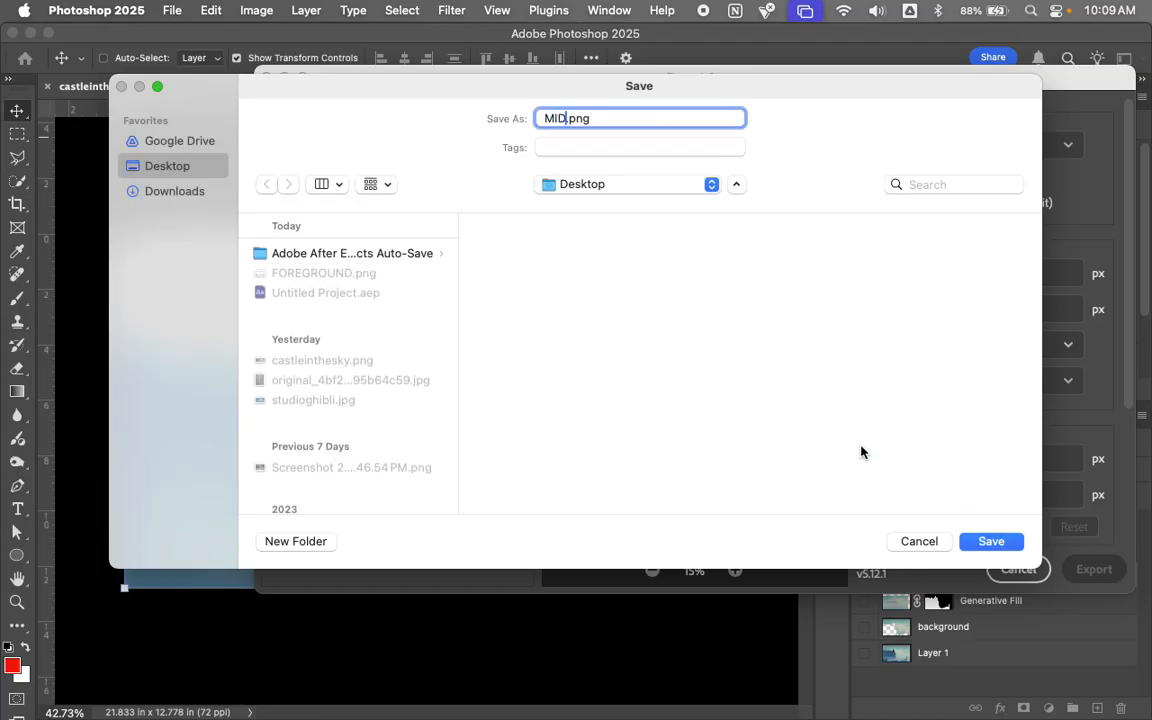
{"action": "left_click", "coordinate": [991, 543]}
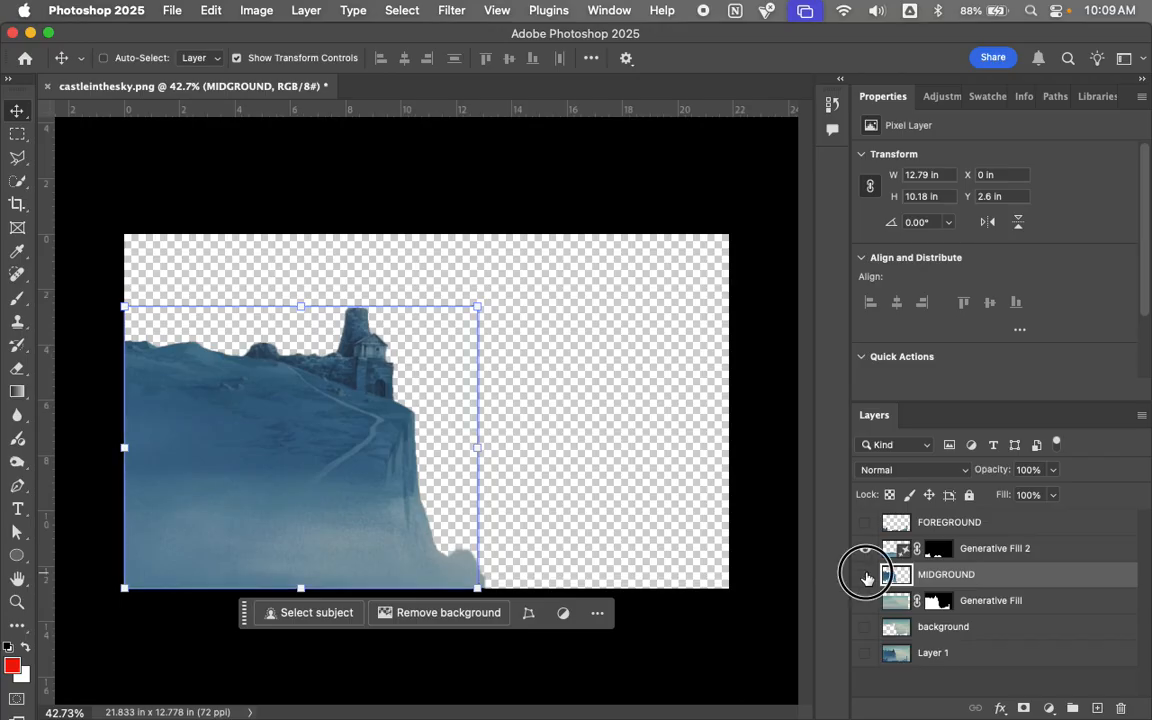
Step: Hide MIDGROUND and Generative Fill 2, and show the Generative Fill and background layers
{"action": "left_click", "coordinate": [865, 574]}
{"action": "left_click", "coordinate": [865, 548]}
{"action": "left_click", "coordinate": [865, 600]}
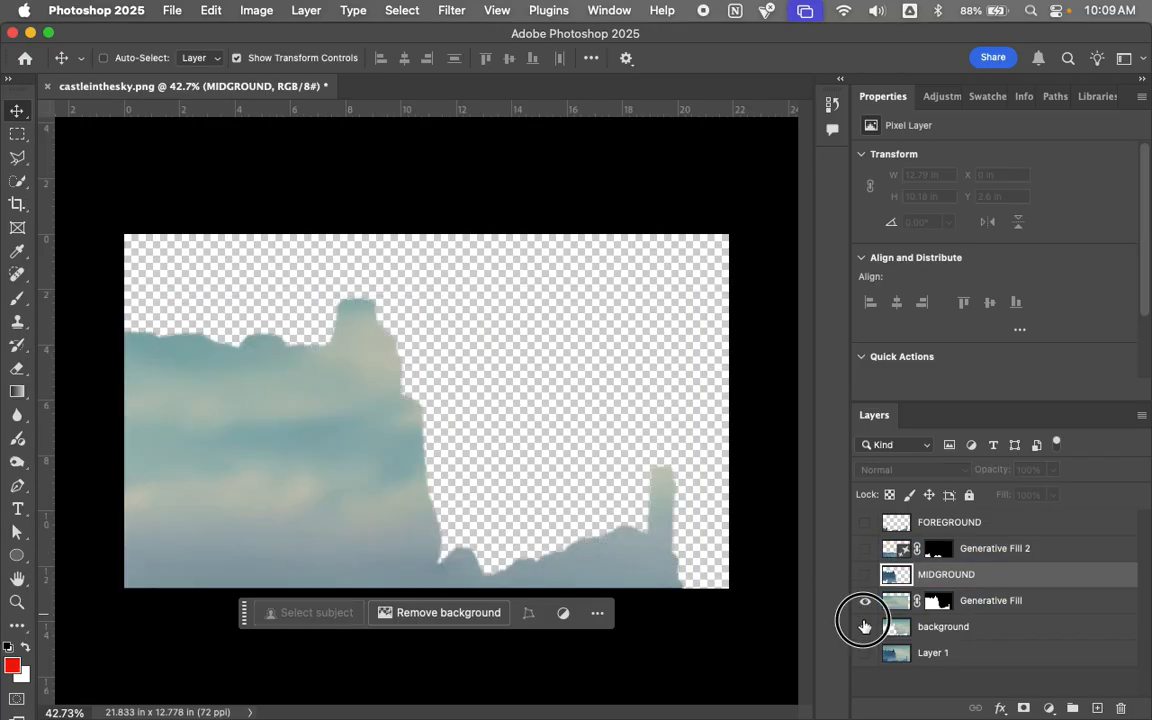
{"action": "left_click", "coordinate": [865, 626]}
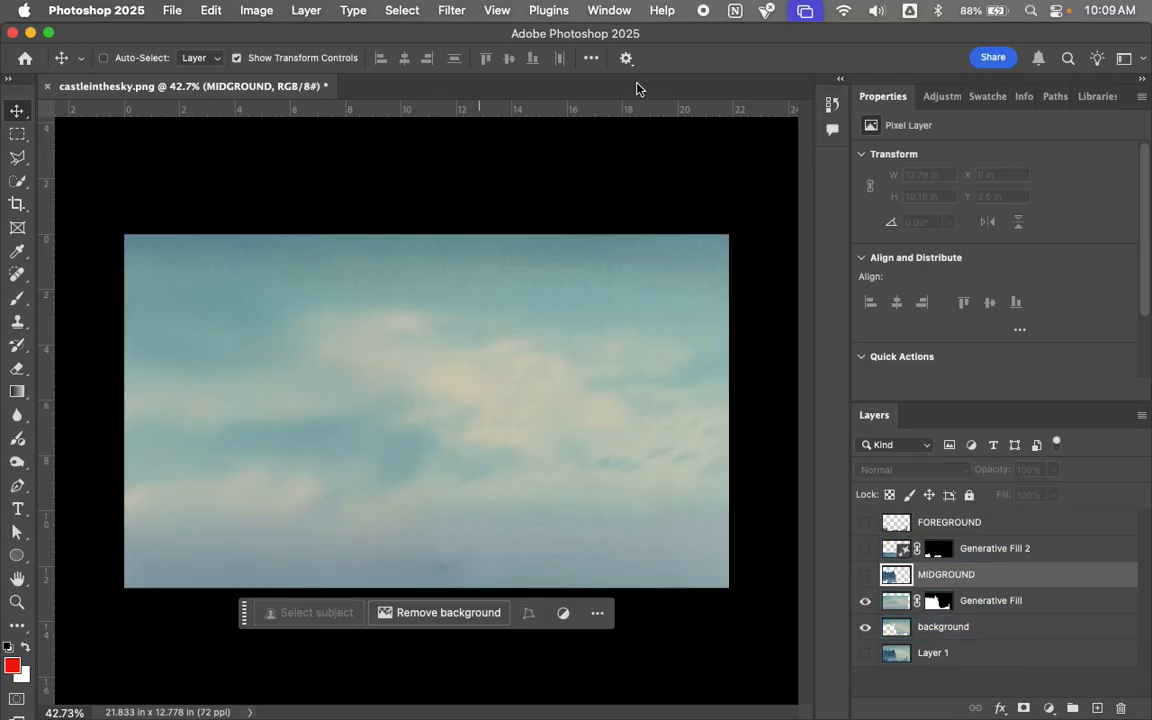
Step: Export the complete sky background as a PNG named BACKGROUND.png on the Desktop
{"action": "left_click", "coordinate": [172, 12]}
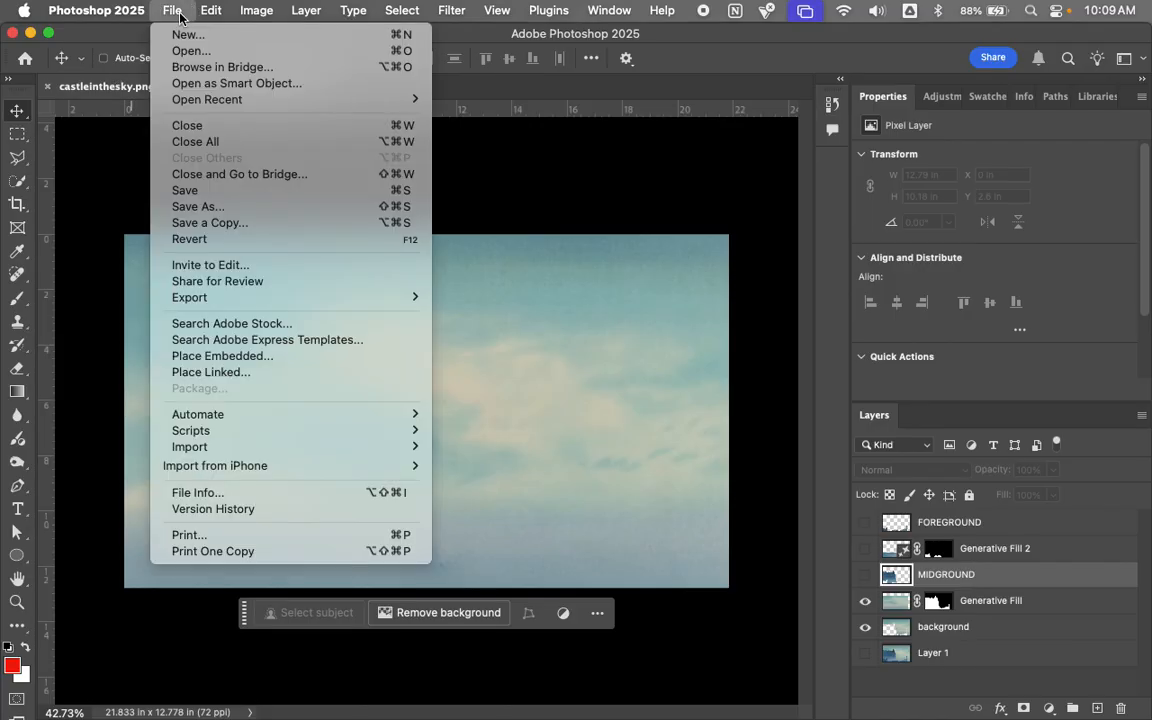
{"action": "mouse_move", "coordinate": [211, 10]}
{"action": "mouse_move", "coordinate": [162, 14]}
{"action": "mouse_move", "coordinate": [180, 297]}
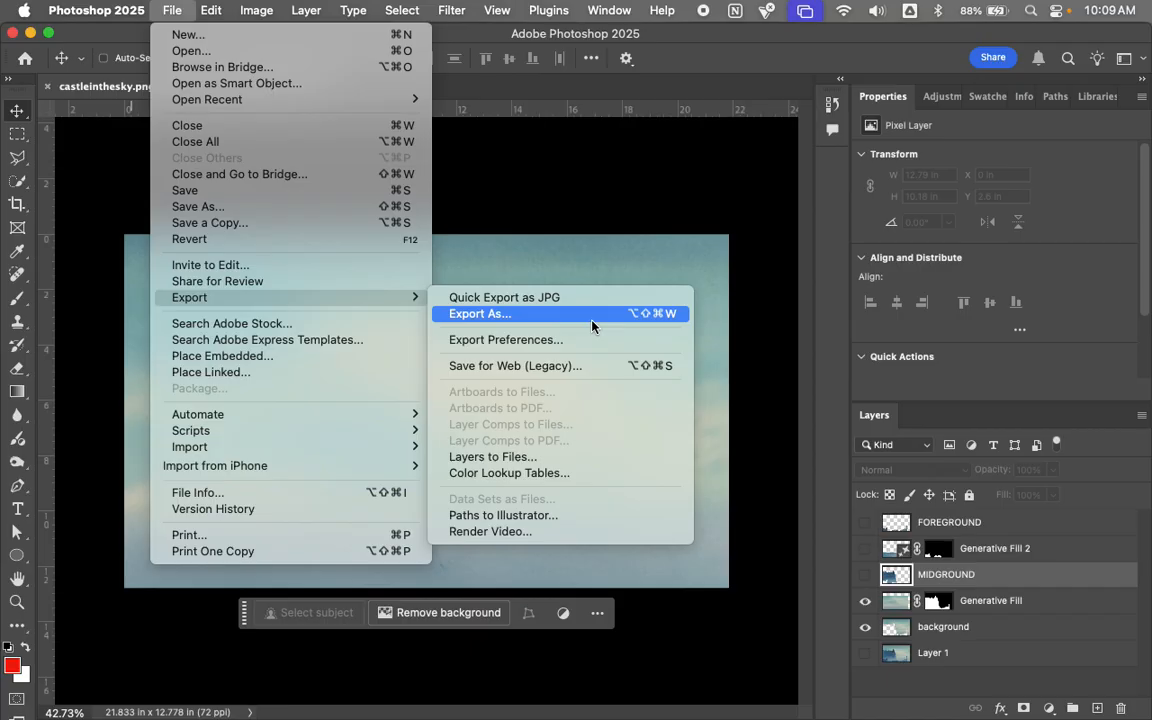
{"action": "left_click", "coordinate": [532, 313]}
{"action": "left_click", "coordinate": [1068, 147]}
{"action": "left_click", "coordinate": [1068, 147]}
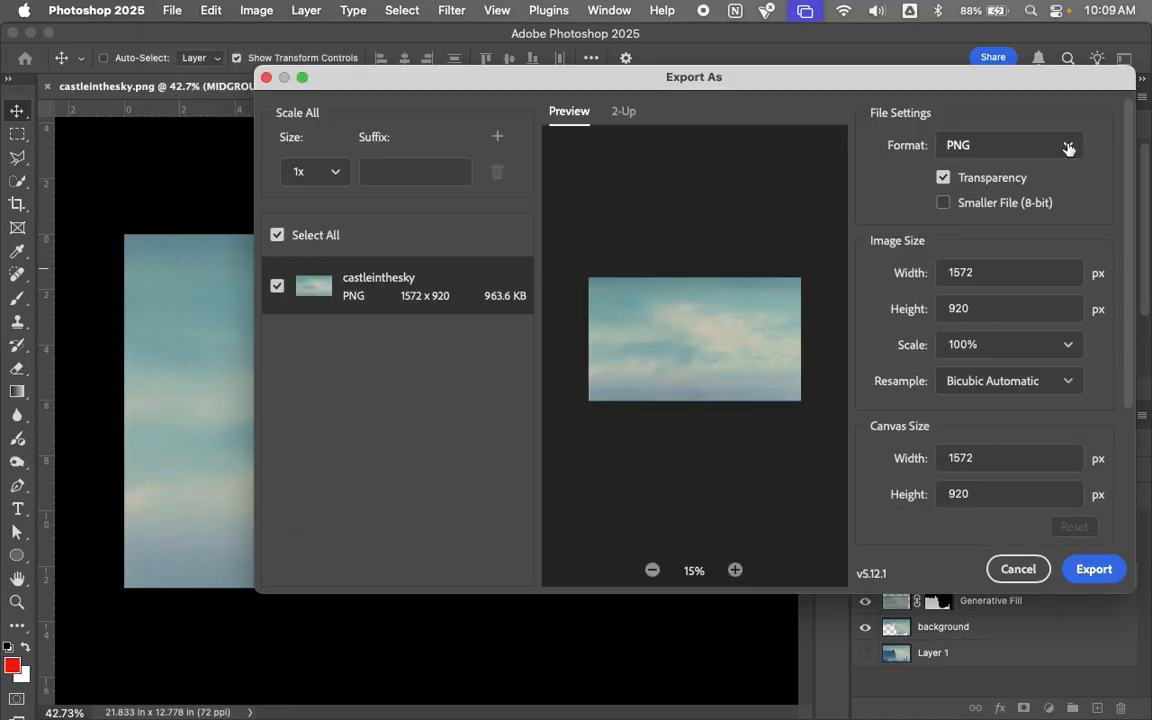
{"action": "left_click", "coordinate": [1093, 569]}
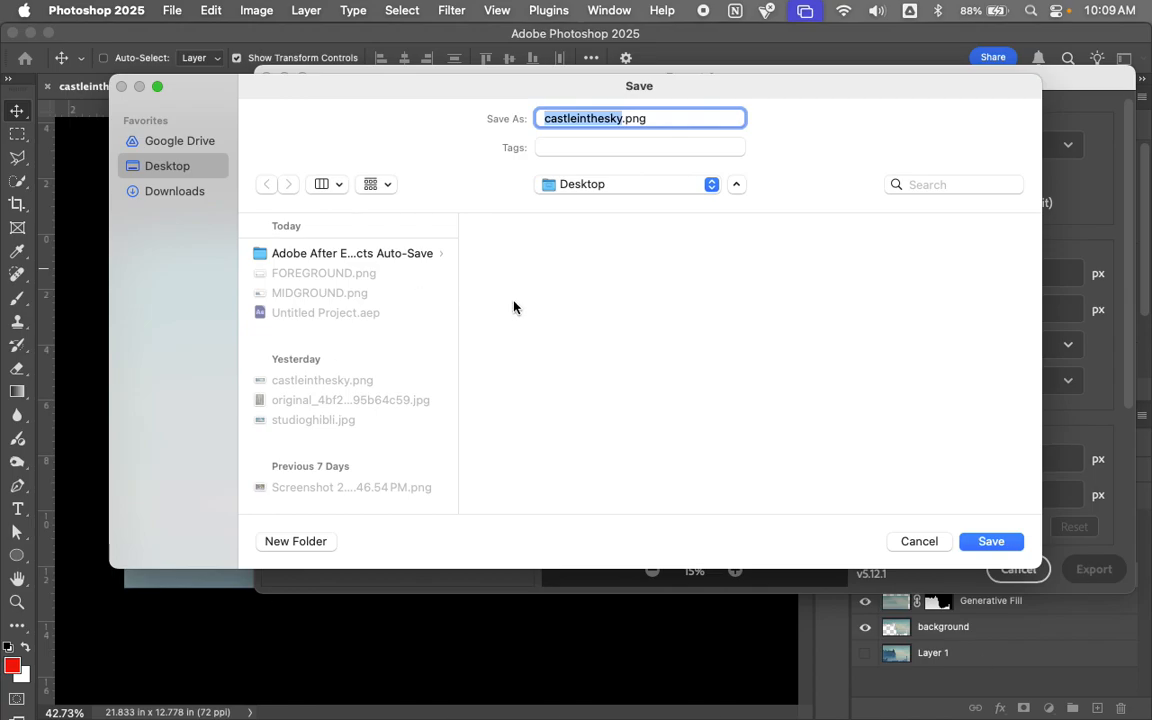
{"action": "type", "text": "BACKGROUND"}
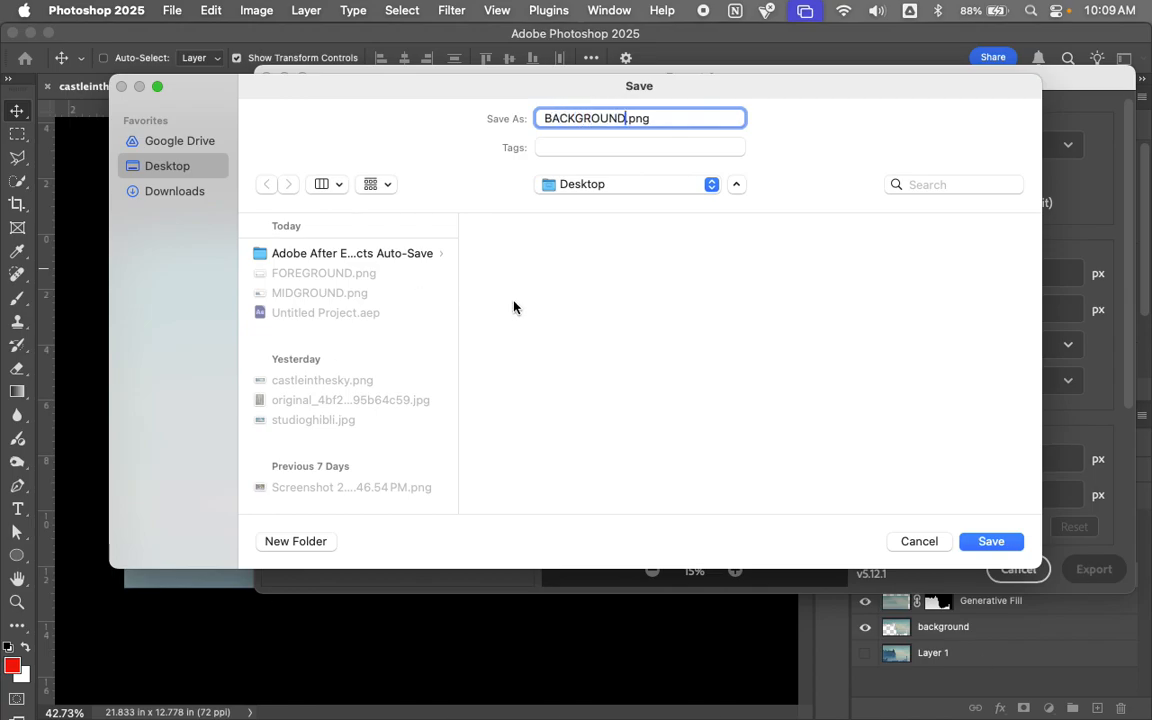
{"action": "left_click", "coordinate": [993, 542]}
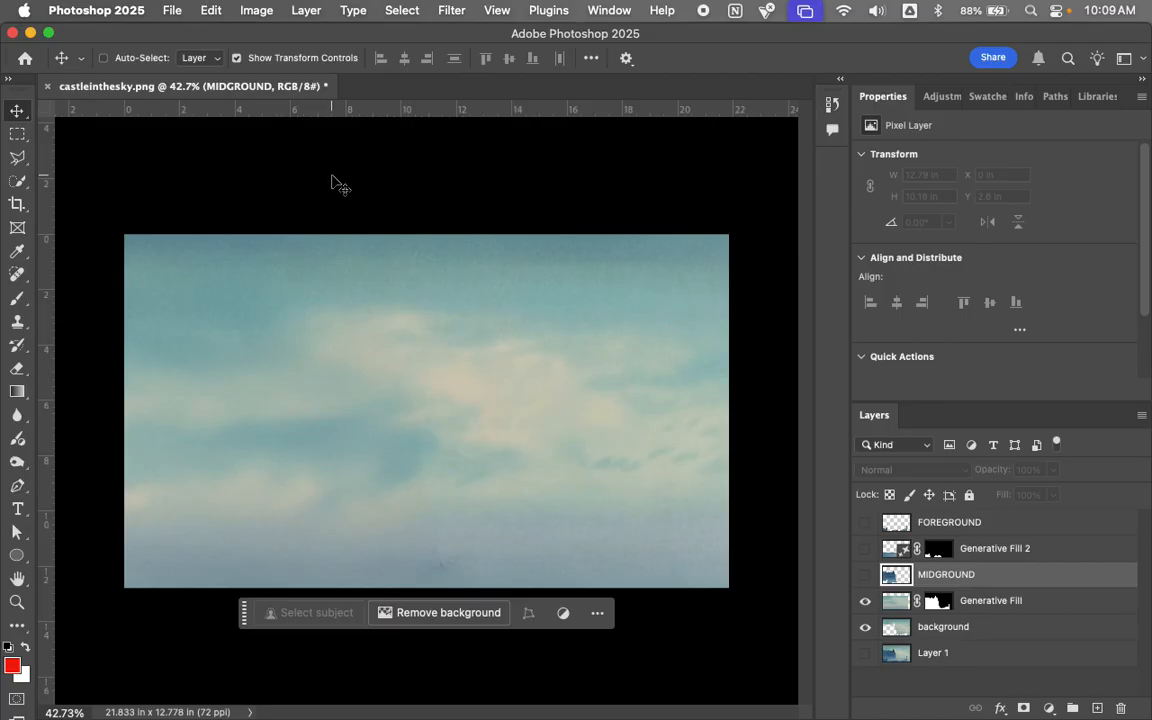
Step: Quit Photoshop without saving the changes to castleinthesky.png
{"action": "left_click", "coordinate": [140, 9]}
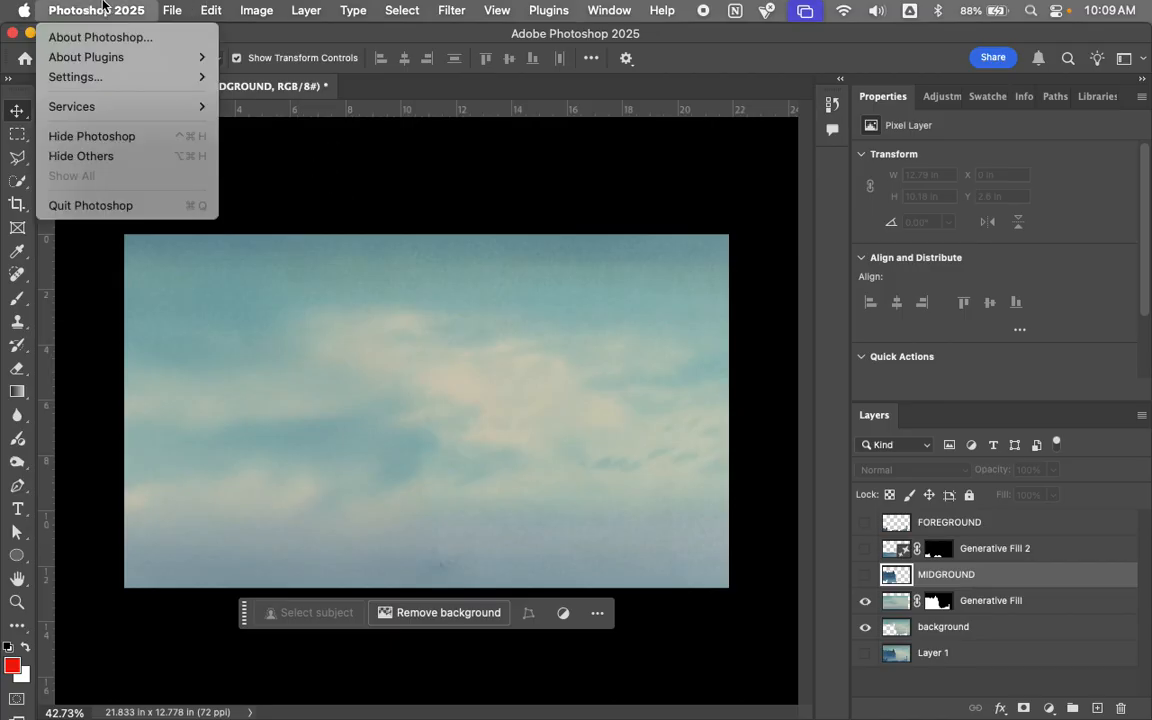
{"action": "left_click", "coordinate": [164, 211]}
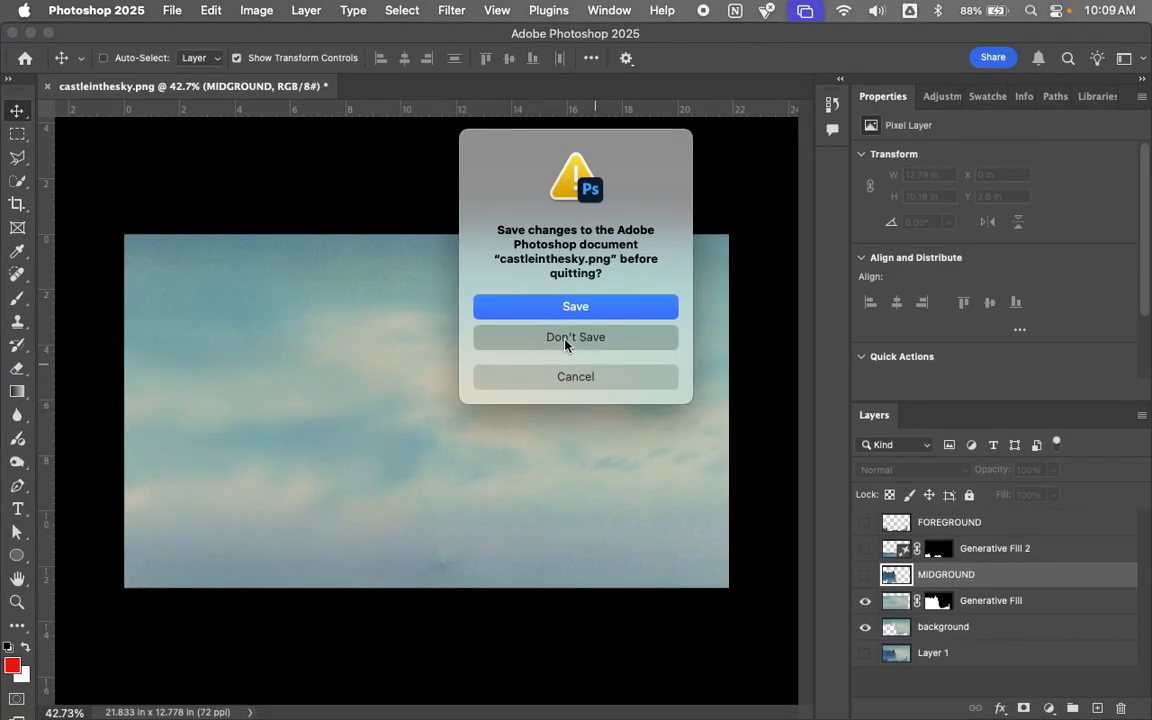
{"action": "left_click", "coordinate": [571, 337]}
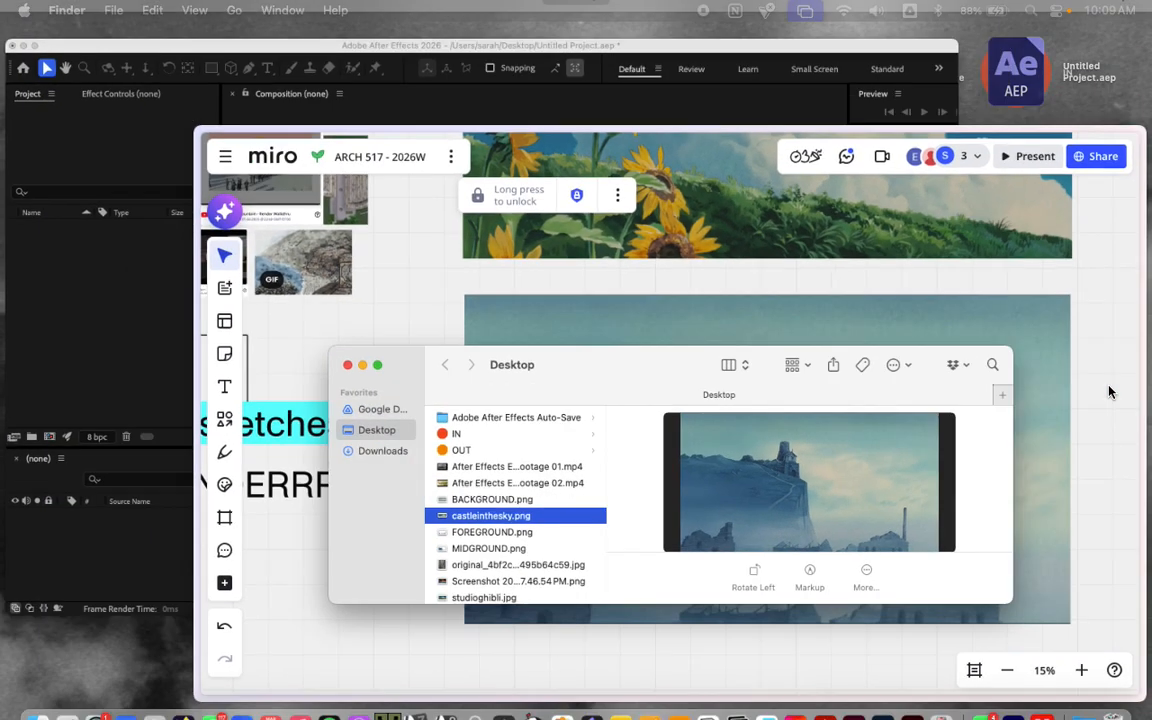
Step: Switch to the empty After Effects project and bring up the Desktop folder in Finder over it
{"action": "key", "text": "ctrl+Up"}
{"action": "left_click", "coordinate": [430, 264]}
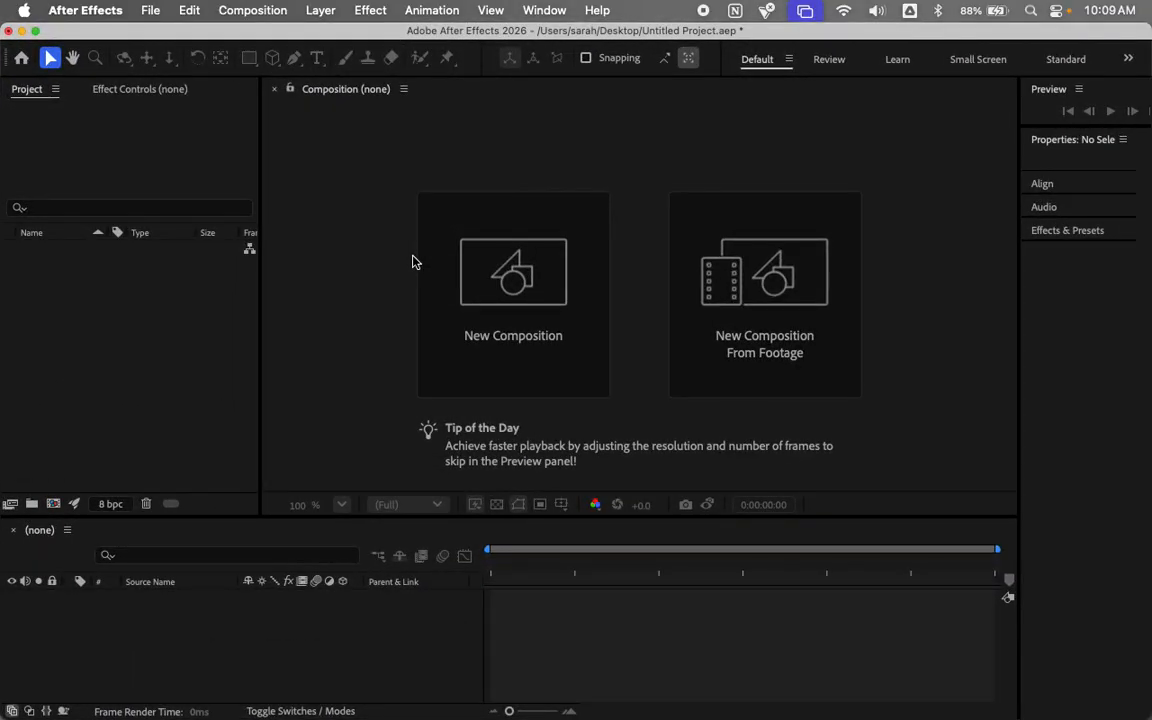
{"action": "left_click", "coordinate": [51, 679]}
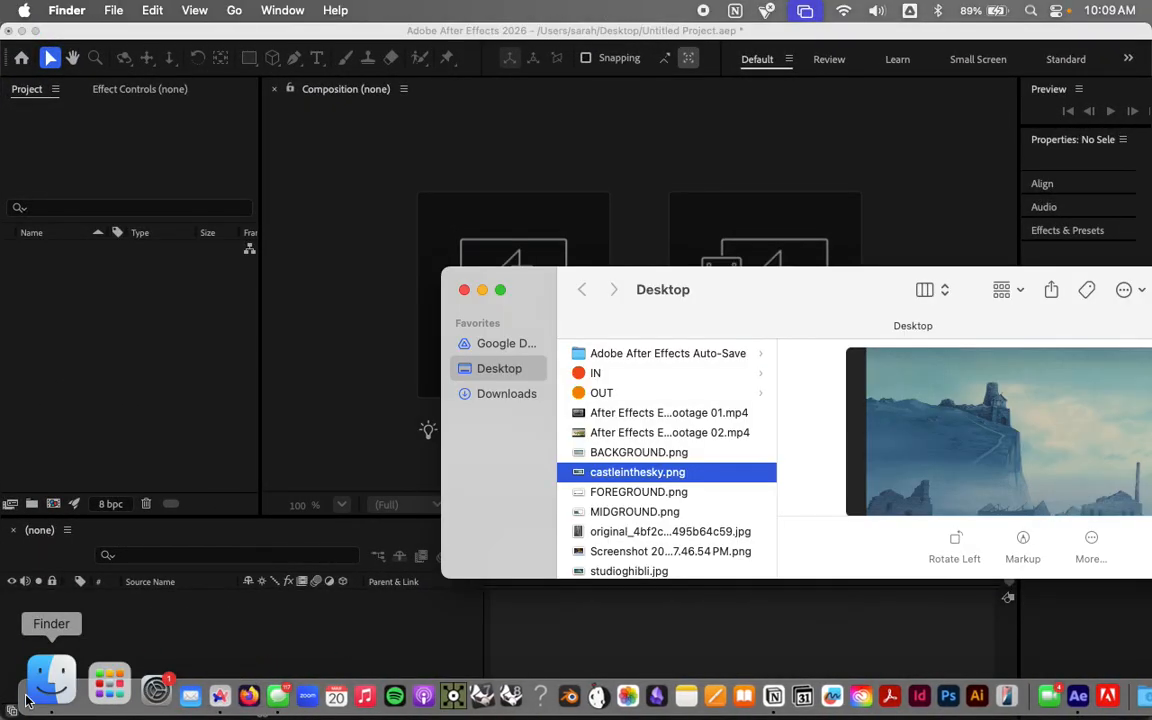
Step: Import FOREGROUND.png, MIDGROUND.png and BACKGROUND.png from the Desktop folder into the After Effects project
{"action": "scroll", "coordinate": [700, 472], "scroll_direction": "down", "scroll_amount": 1}
{"action": "left_click", "coordinate": [672, 477]}
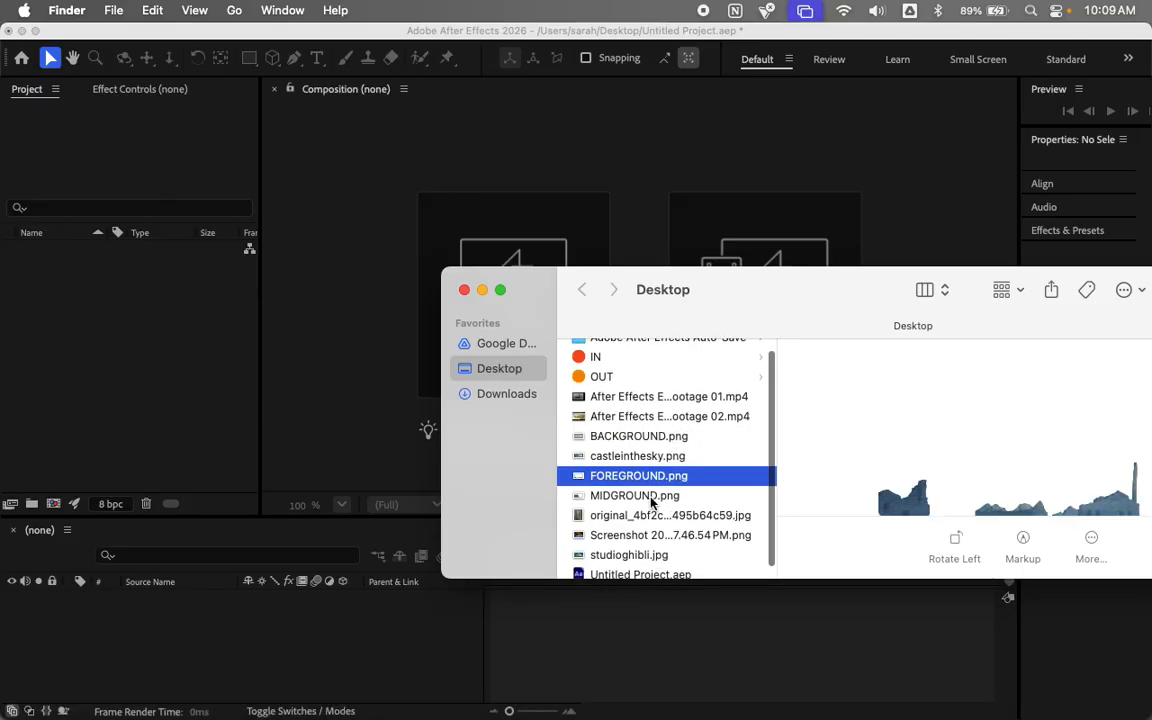
{"action": "left_click", "coordinate": [655, 497], "text": "shift"}
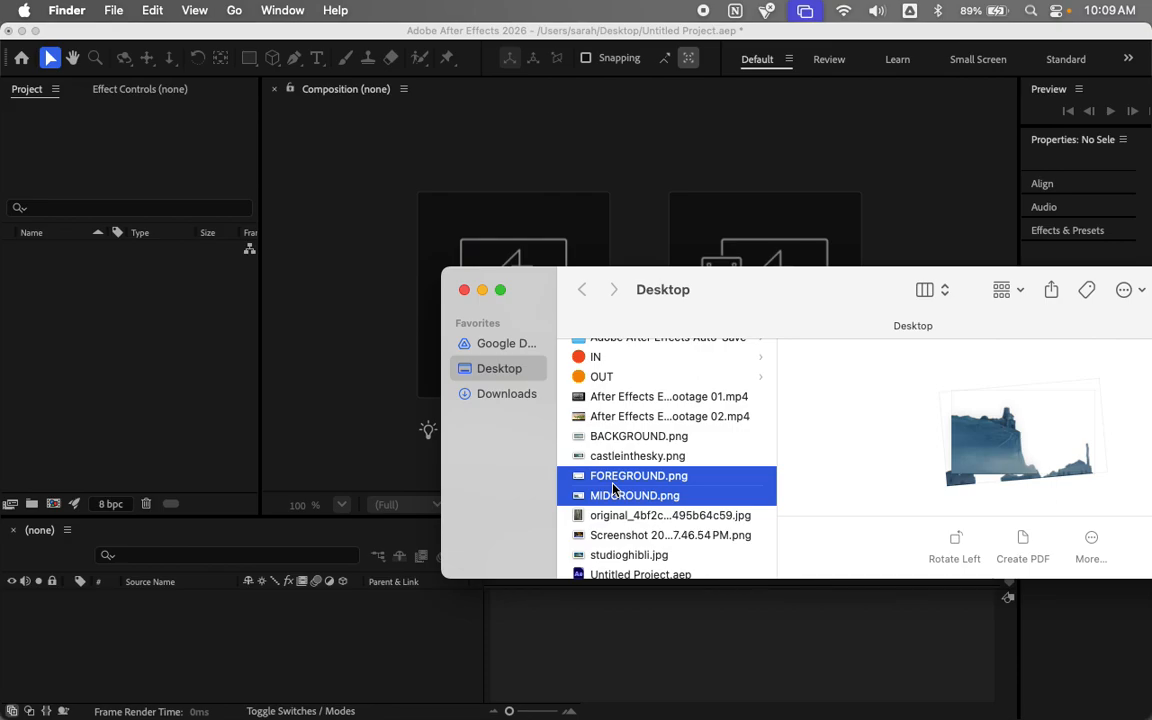
{"action": "left_click", "coordinate": [617, 437], "text": "super"}
{"action": "left_click_drag", "start_coordinate": [617, 437], "coordinate": [125, 330]}
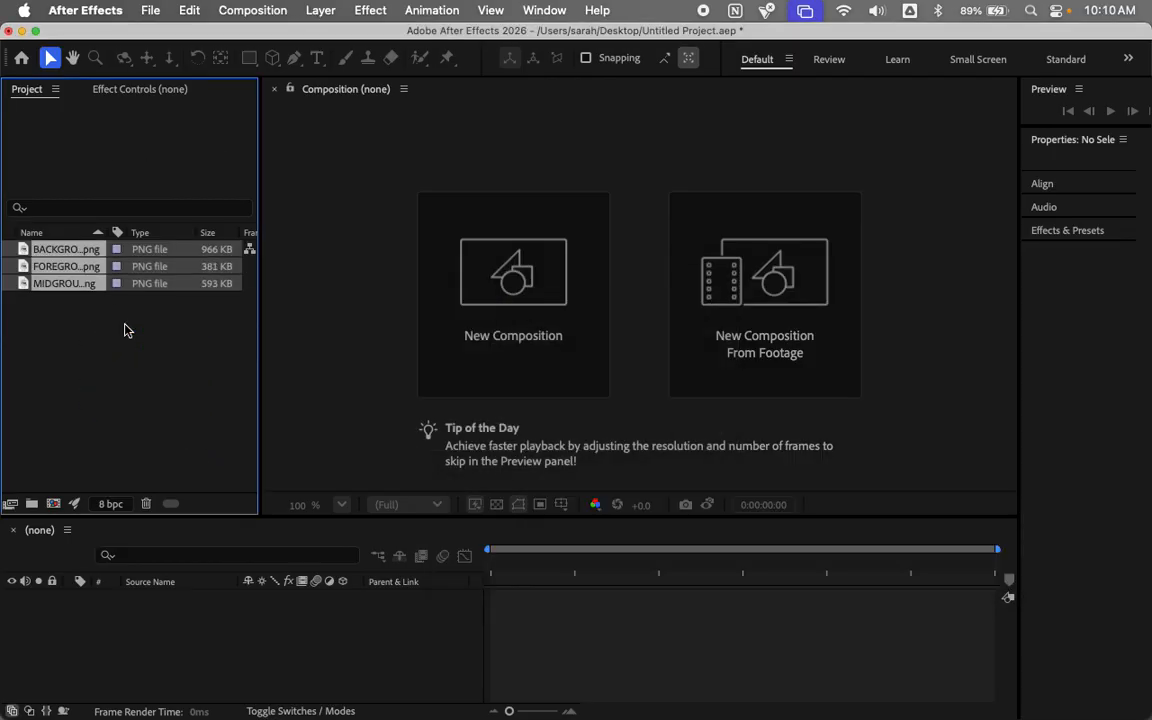
Step: Create a single composition from the three imported PNGs, using BACKGROUND.png's dimensions and a still duration of 0;00;10;00
{"action": "left_click_drag", "start_coordinate": [104, 233], "coordinate": [153, 230]}
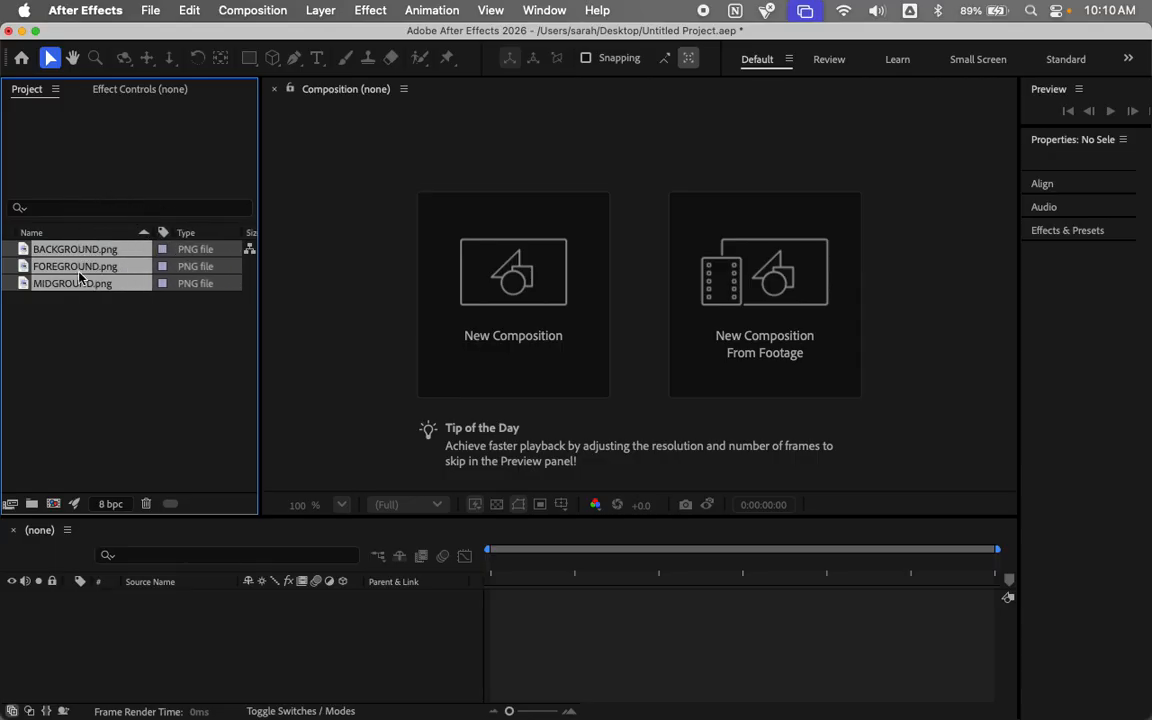
{"action": "left_click_drag", "start_coordinate": [69, 268], "coordinate": [139, 652]}
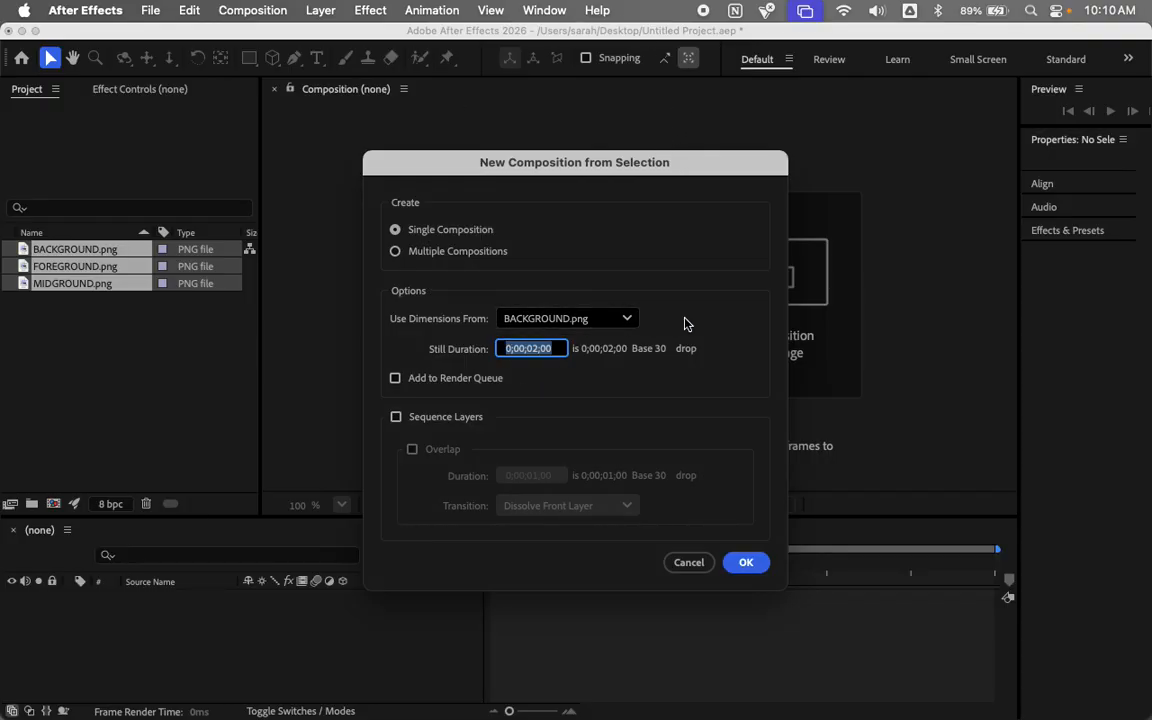
{"action": "mouse_move", "coordinate": [689, 165]}
{"action": "left_mouse_down"}
{"action": "mouse_move", "coordinate": [661, 180]}
{"action": "mouse_move", "coordinate": [688, 155]}
{"action": "left_mouse_up"}
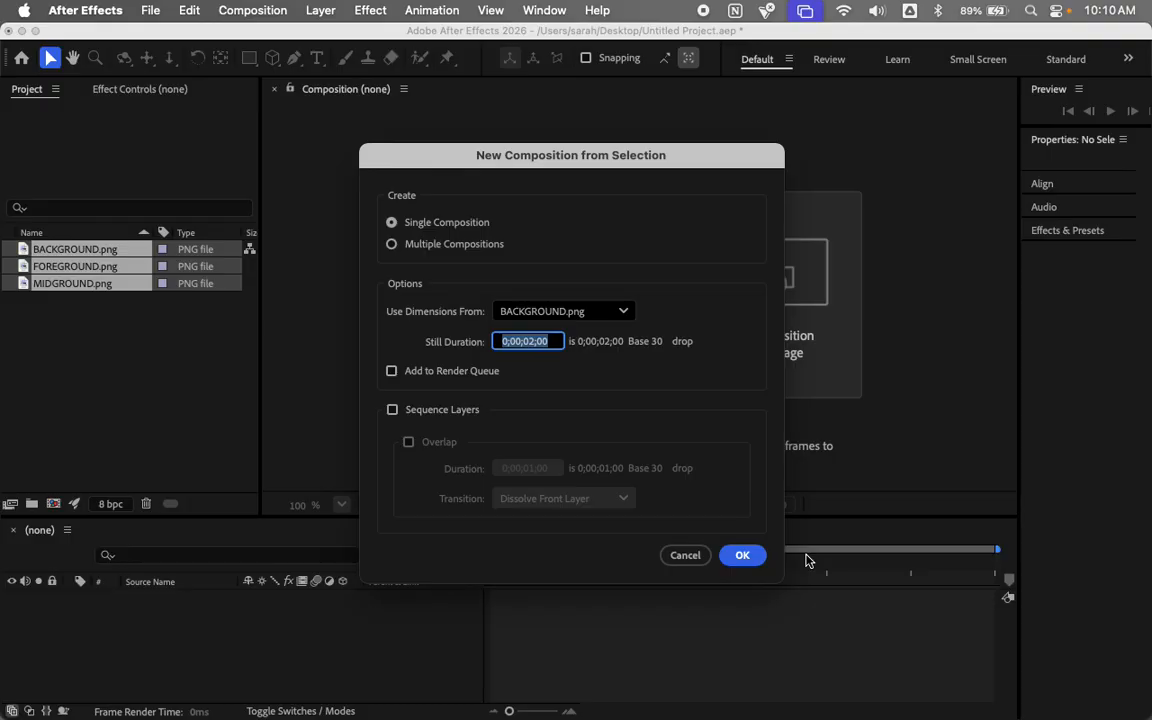
{"action": "left_click", "coordinate": [545, 342]}
{"action": "left_click", "coordinate": [530, 342]}
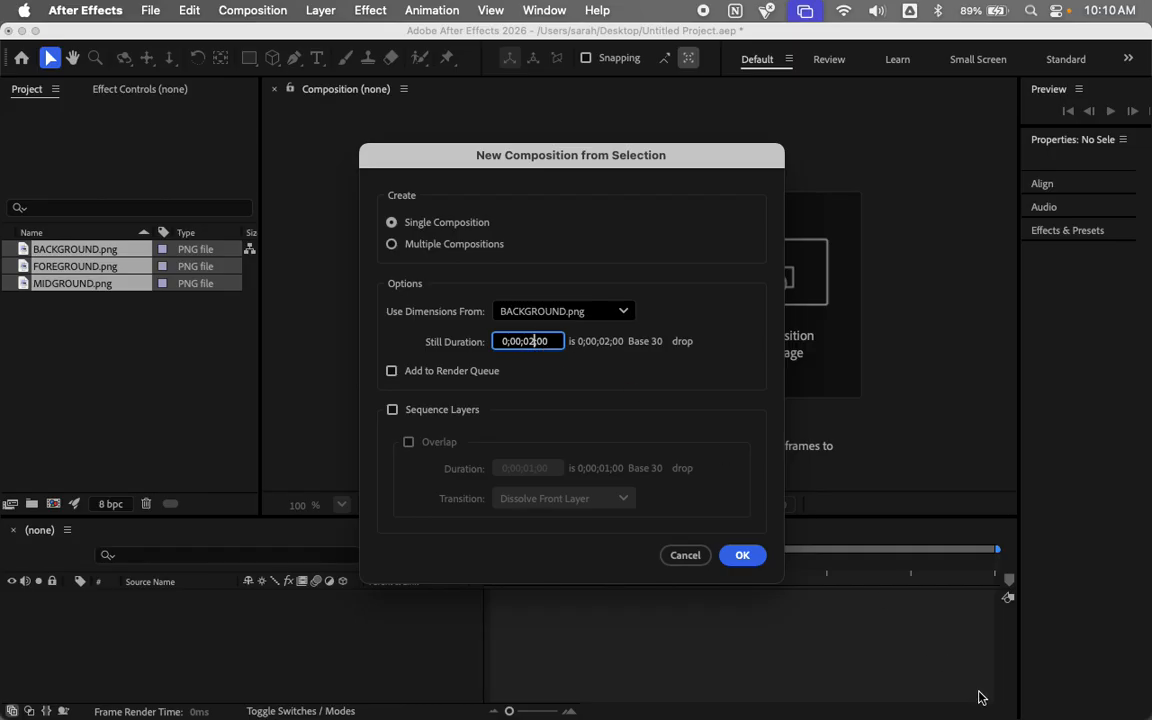
{"action": "key", "text": "BackSpace"}
{"action": "key", "text": "BackSpace"}
{"action": "type", "text": "10"}
{"action": "left_click", "coordinate": [738, 555]}
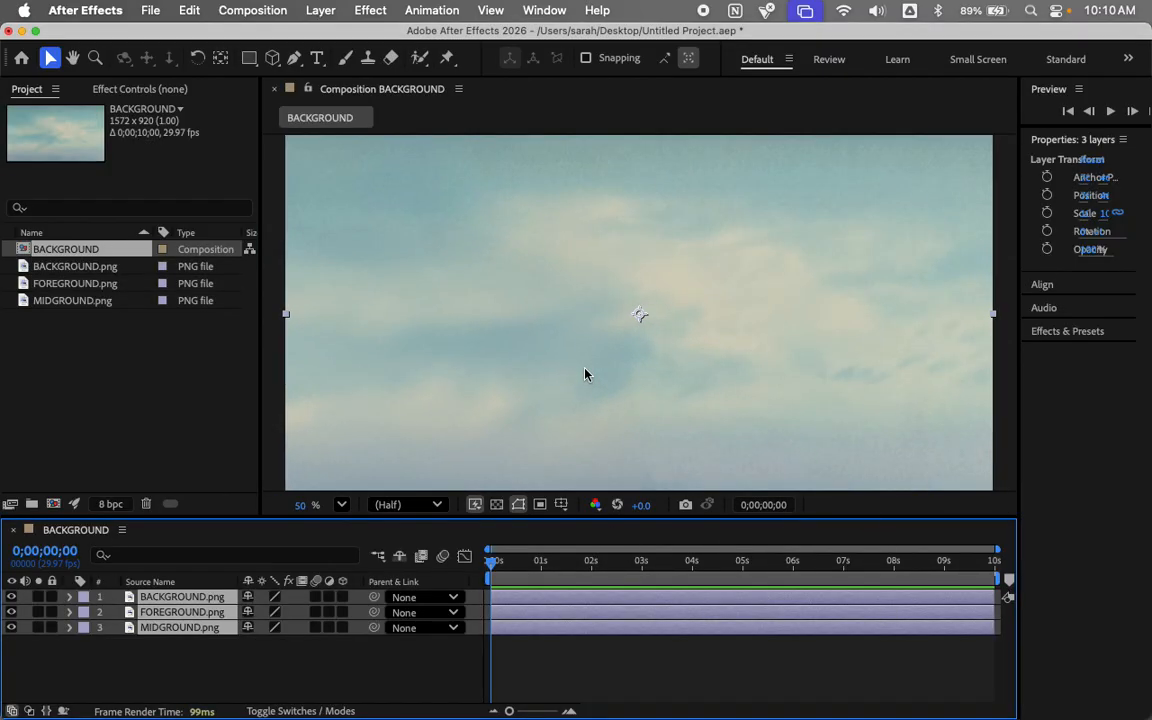
Step: Move the BACKGROUND.png layer to the bottom of the layer stack, with the current time at 0;00;06;26
{"action": "scroll", "coordinate": [585, 369], "scroll_direction": "down", "scroll_amount": 4}
{"action": "left_click_drag", "start_coordinate": [497, 573], "coordinate": [838, 645]}
{"action": "left_click", "coordinate": [192, 680]}
{"action": "left_click_drag", "start_coordinate": [184, 601], "coordinate": [185, 638]}
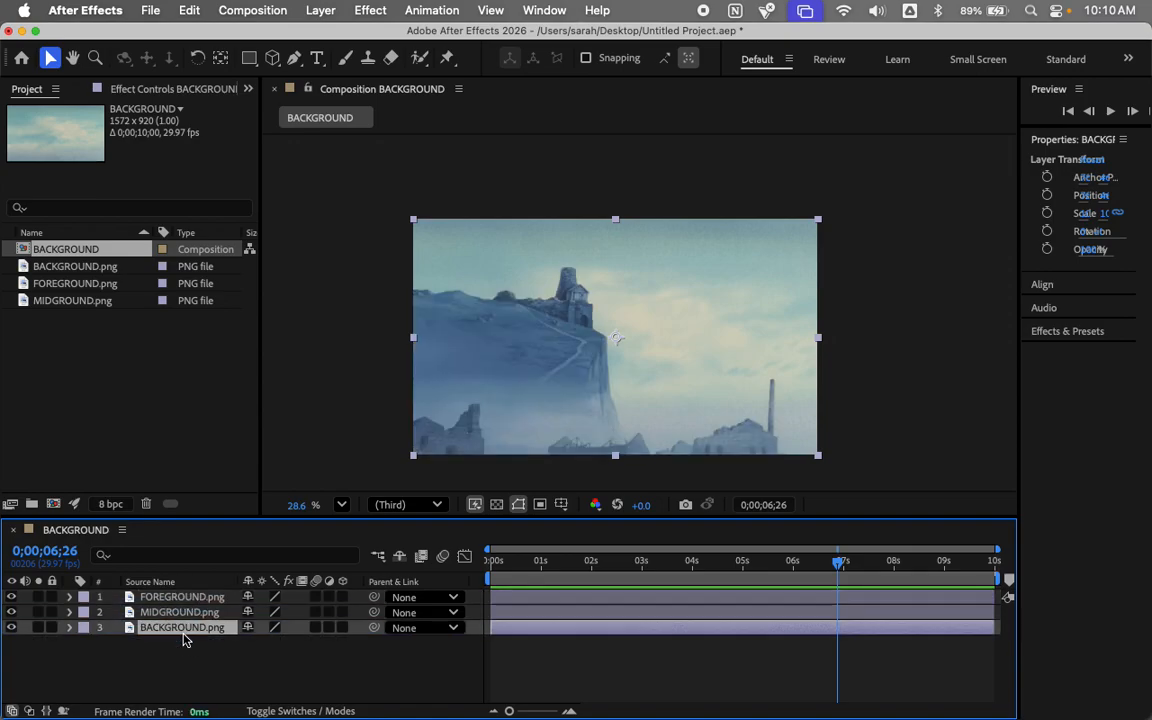
{"action": "left_click", "coordinate": [188, 613]}
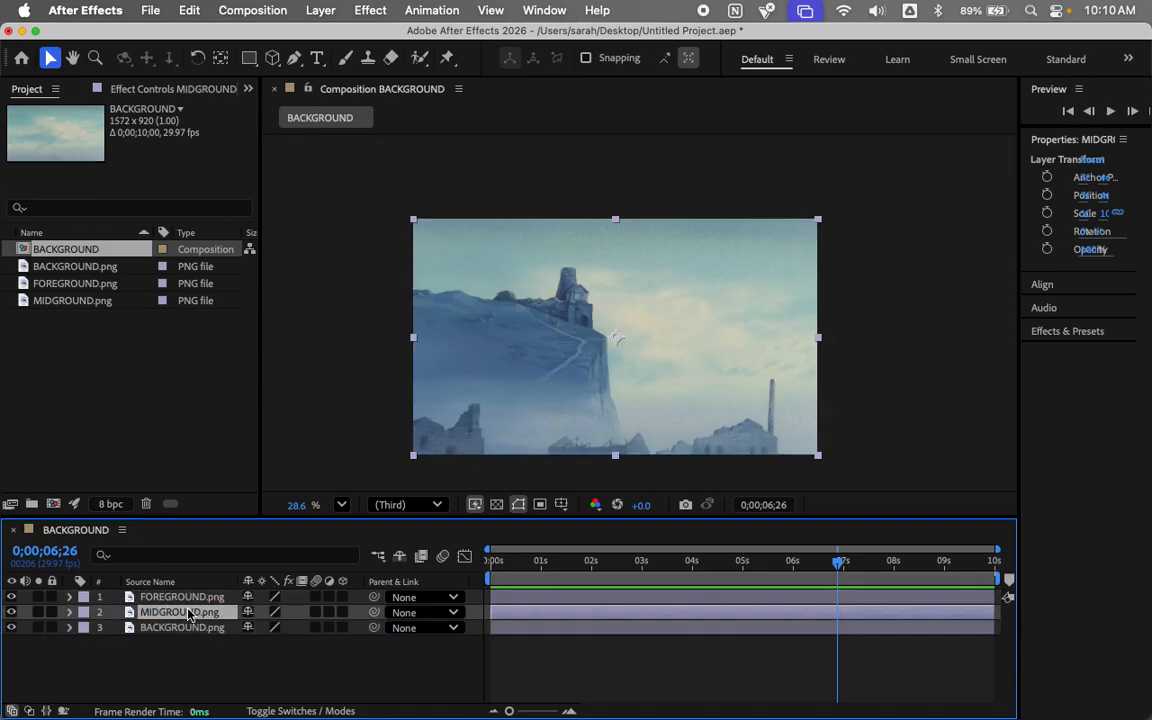
{"action": "left_click", "coordinate": [183, 597]}
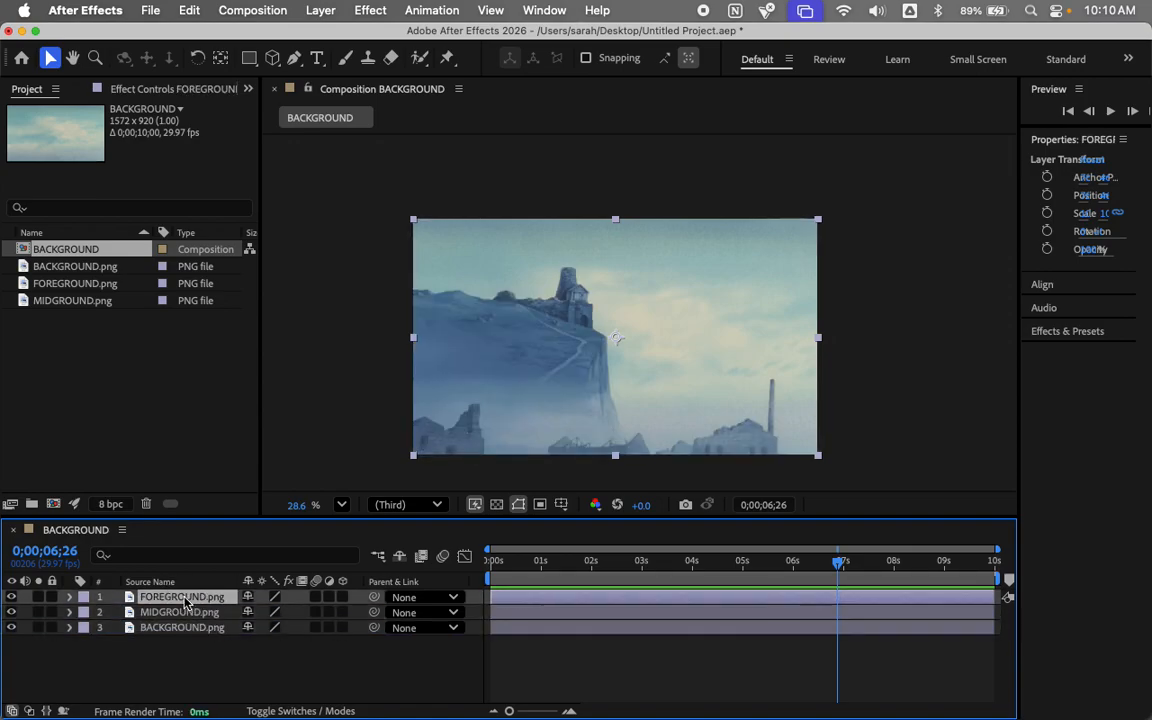
{"action": "left_click", "coordinate": [884, 361]}
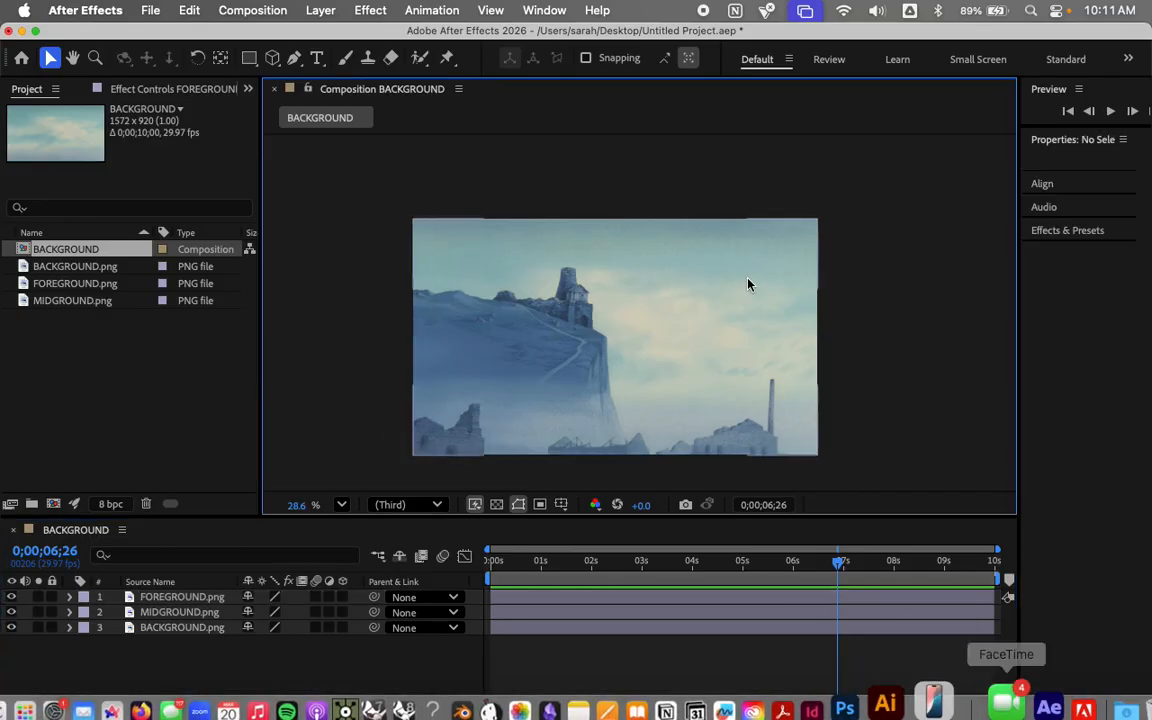
{"action": "left_click", "coordinate": [720, 450]}
{"action": "left_click", "coordinate": [240, 658]}
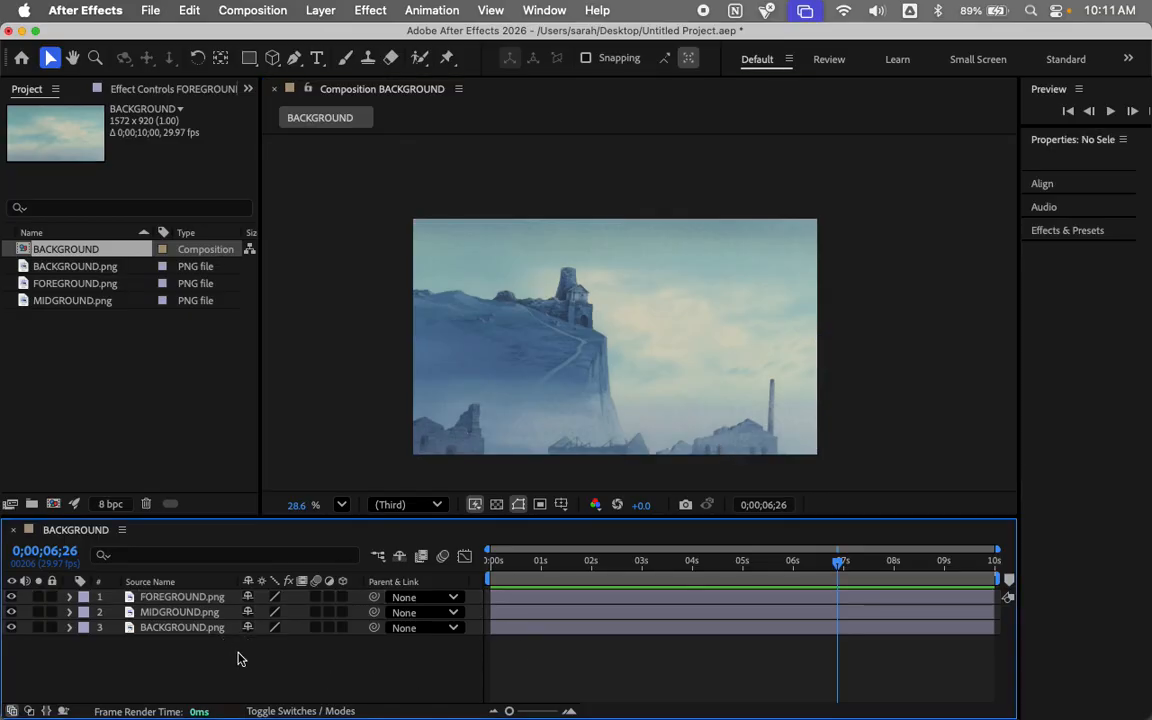
{"action": "left_click", "coordinate": [690, 240]}
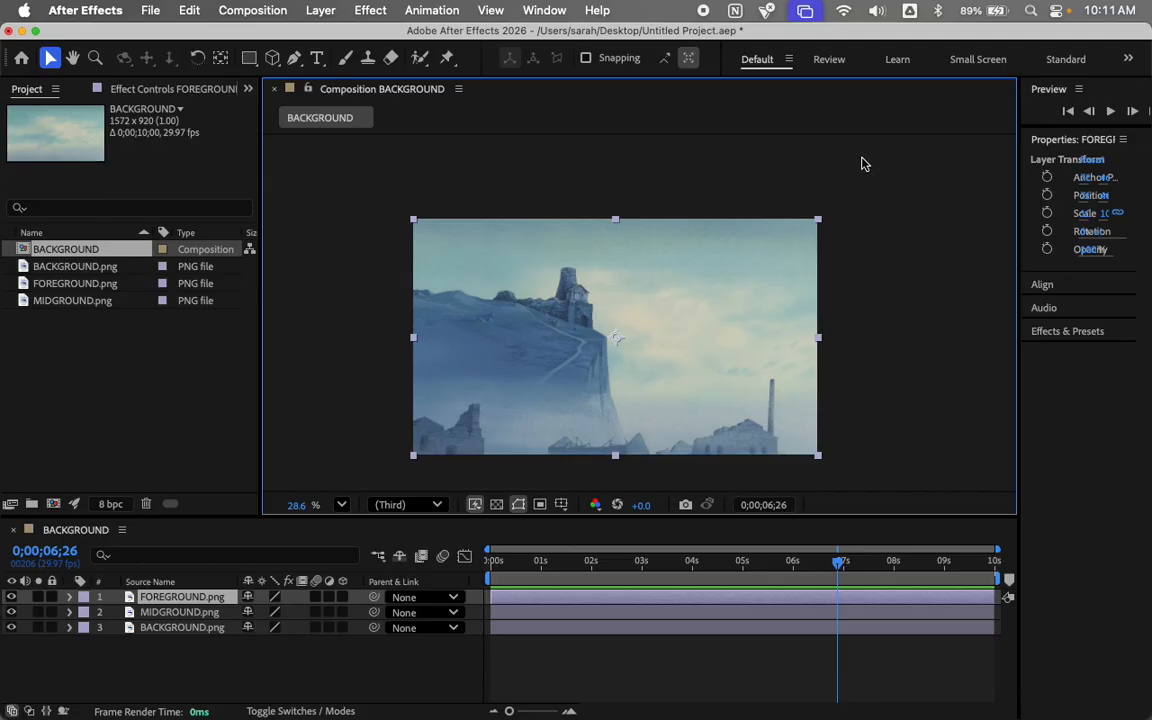
{"action": "left_click", "coordinate": [923, 252]}
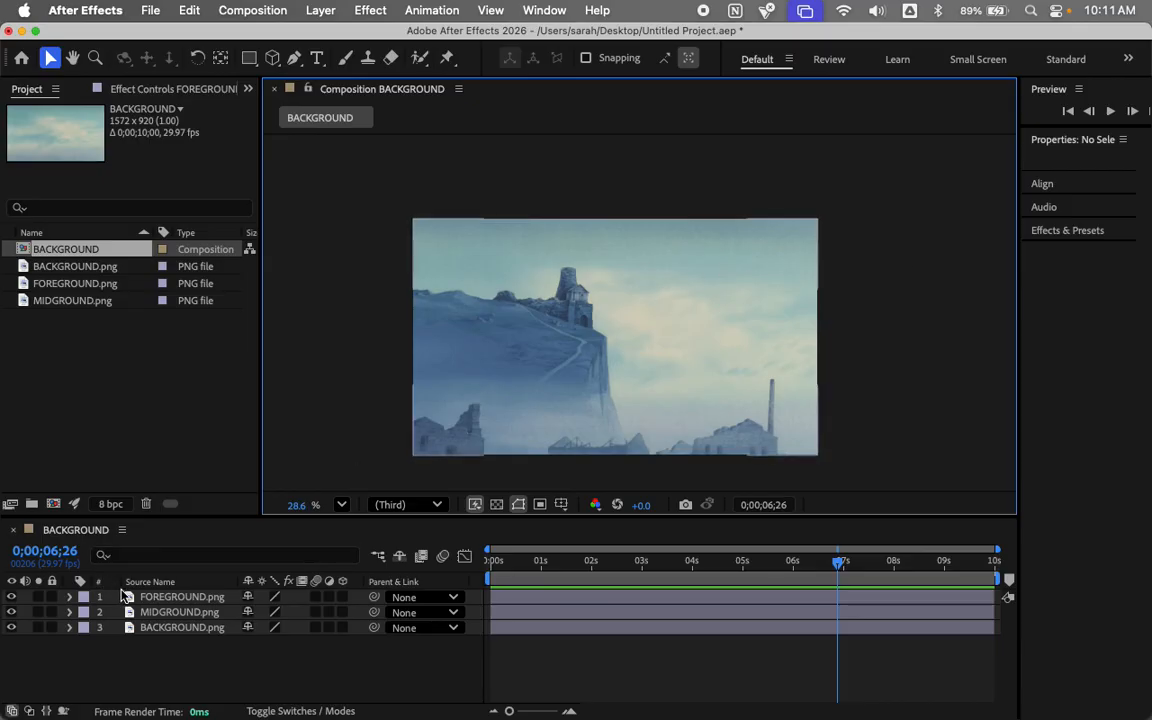
Step: Make the FOREGROUND.png, MIDGROUND.png and BACKGROUND.png layers 3D layers
{"action": "left_click", "coordinate": [152, 597]}
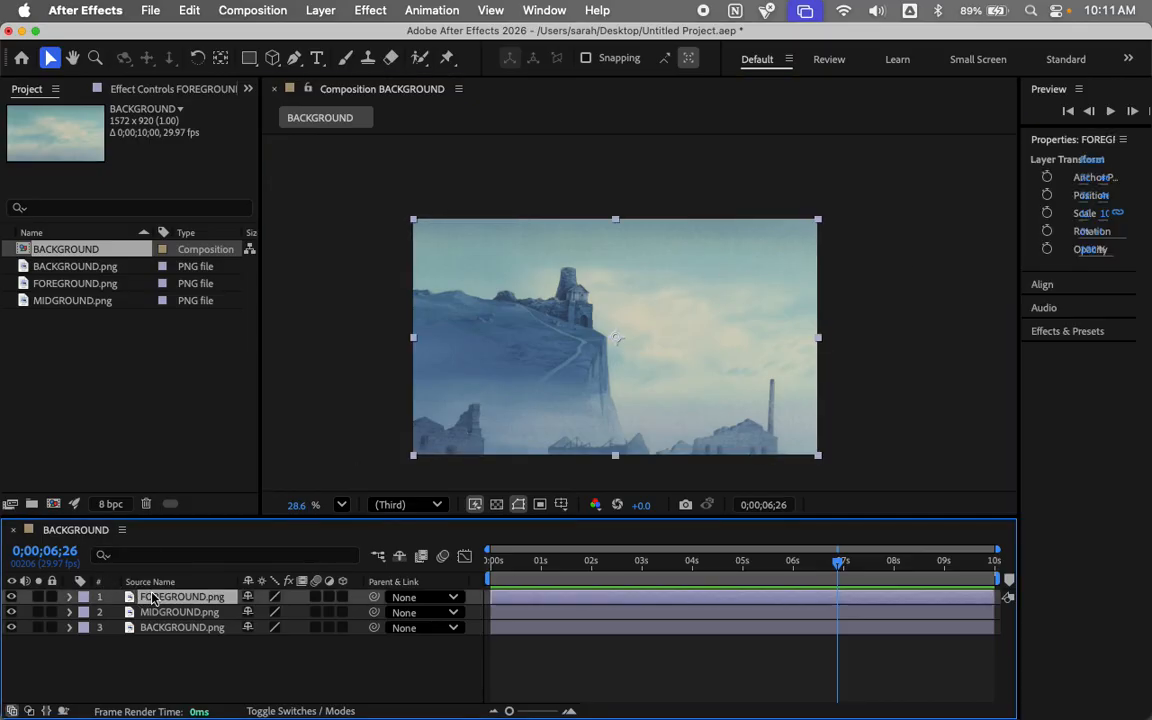
{"action": "left_click", "coordinate": [344, 597]}
{"action": "left_click", "coordinate": [342, 612]}
{"action": "left_click", "coordinate": [342, 627]}
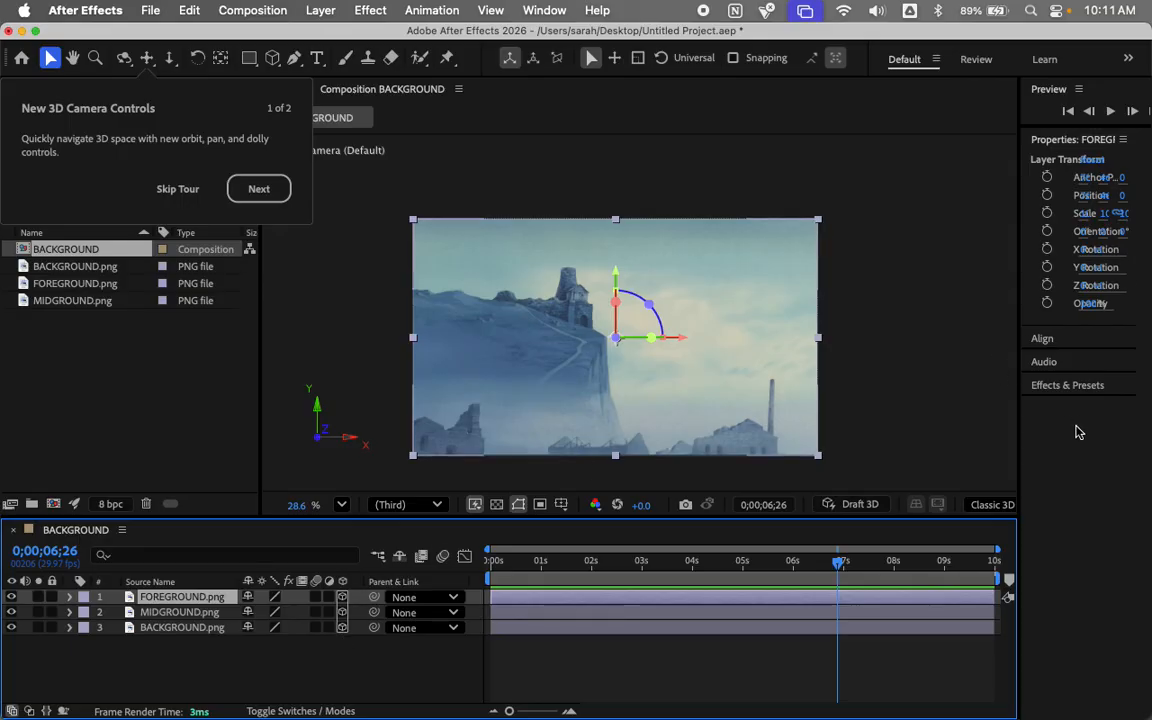
Step: Widen the composition viewer, split it into 2 Views and skip the 3D camera controls tour
{"action": "left_click_drag", "start_coordinate": [1019, 454], "coordinate": [1118, 454]}
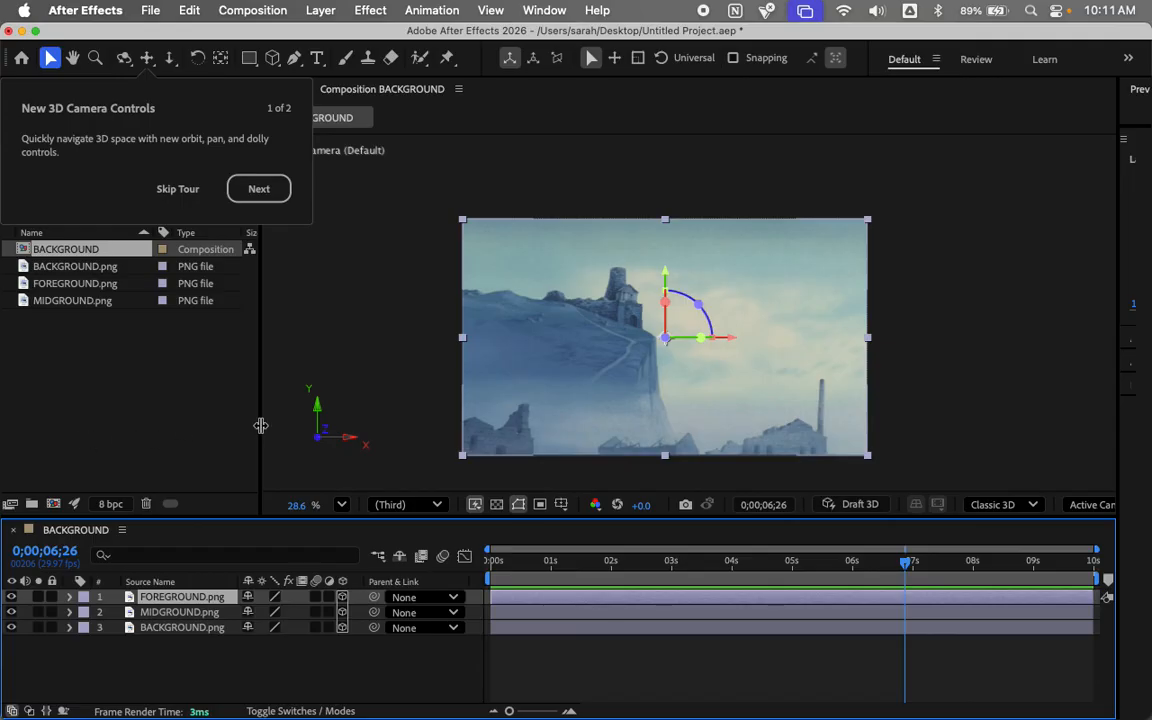
{"action": "left_click_drag", "start_coordinate": [260, 418], "coordinate": [141, 401]}
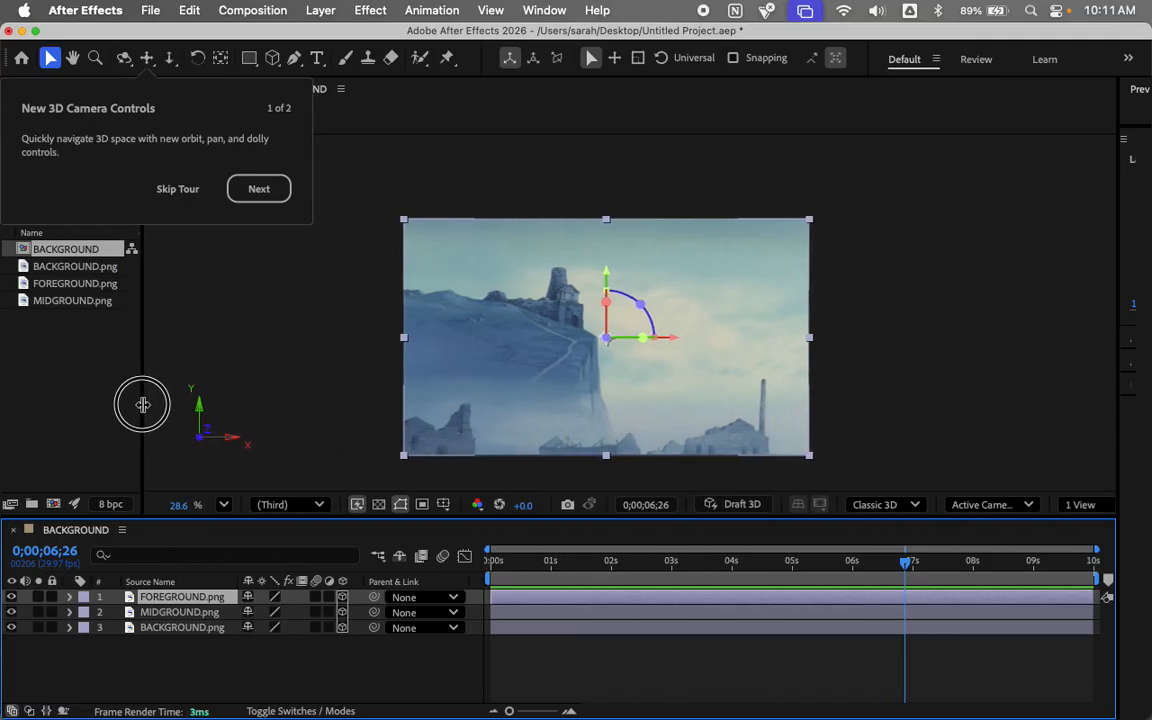
{"action": "left_click", "coordinate": [1030, 506]}
{"action": "left_click", "coordinate": [1106, 505]}
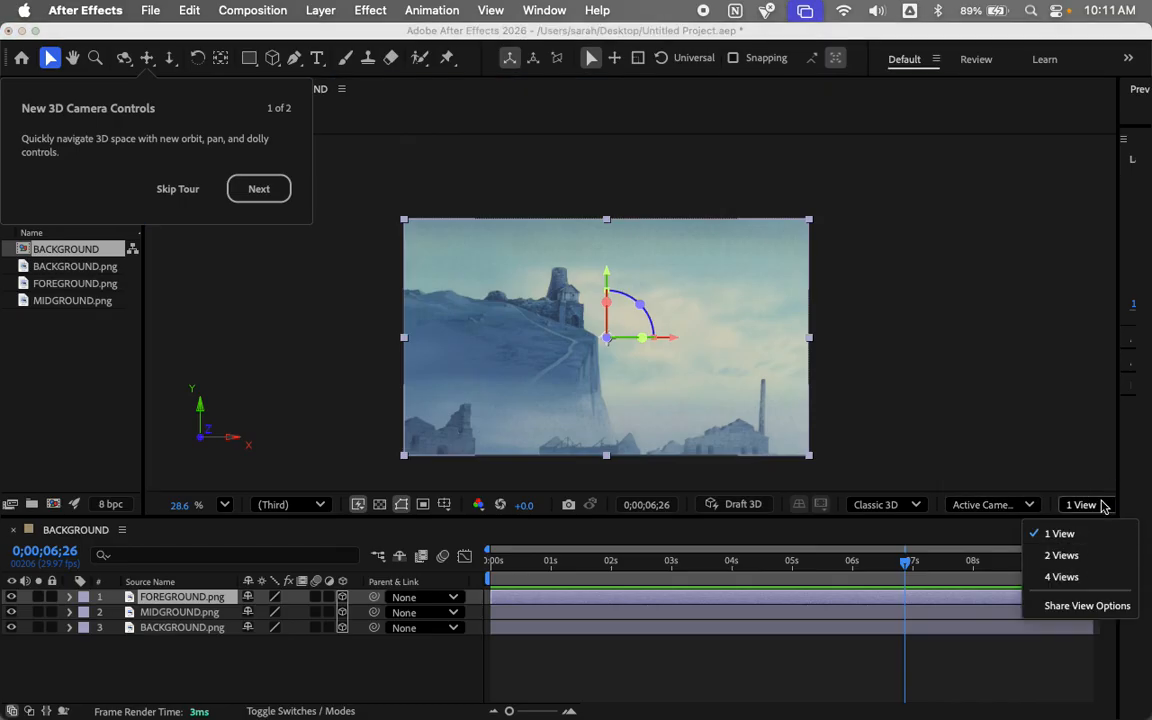
{"action": "left_click", "coordinate": [1082, 577]}
{"action": "left_click", "coordinate": [1101, 505]}
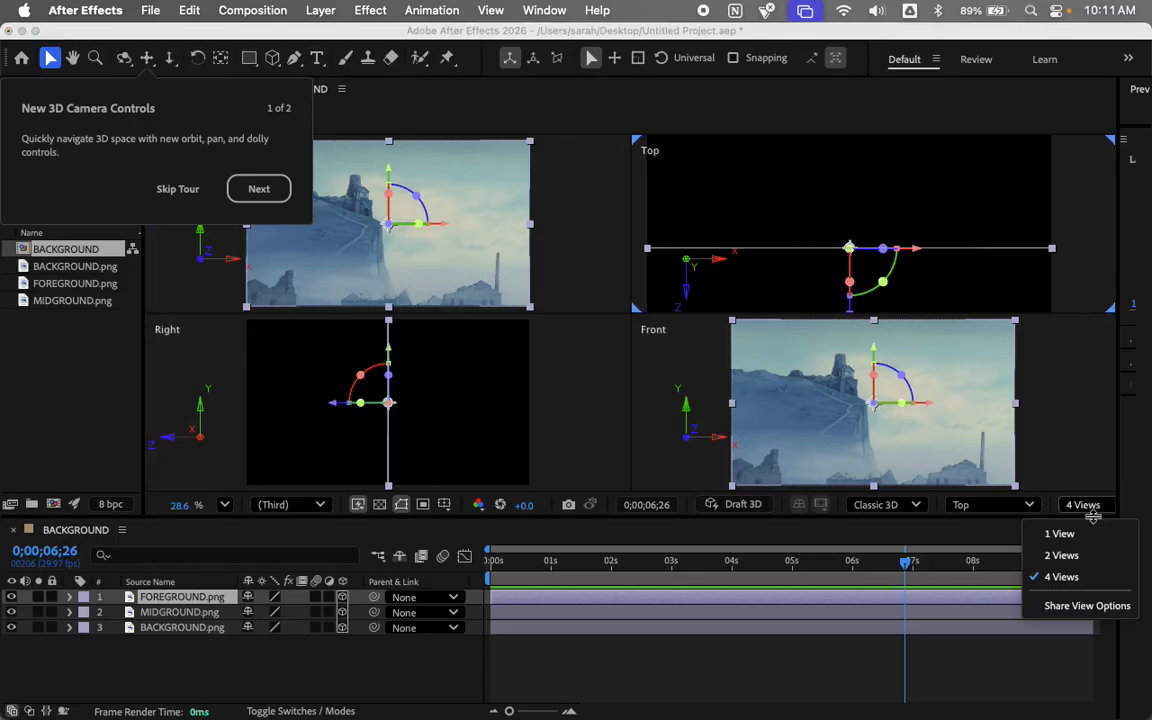
{"action": "left_click", "coordinate": [1054, 552]}
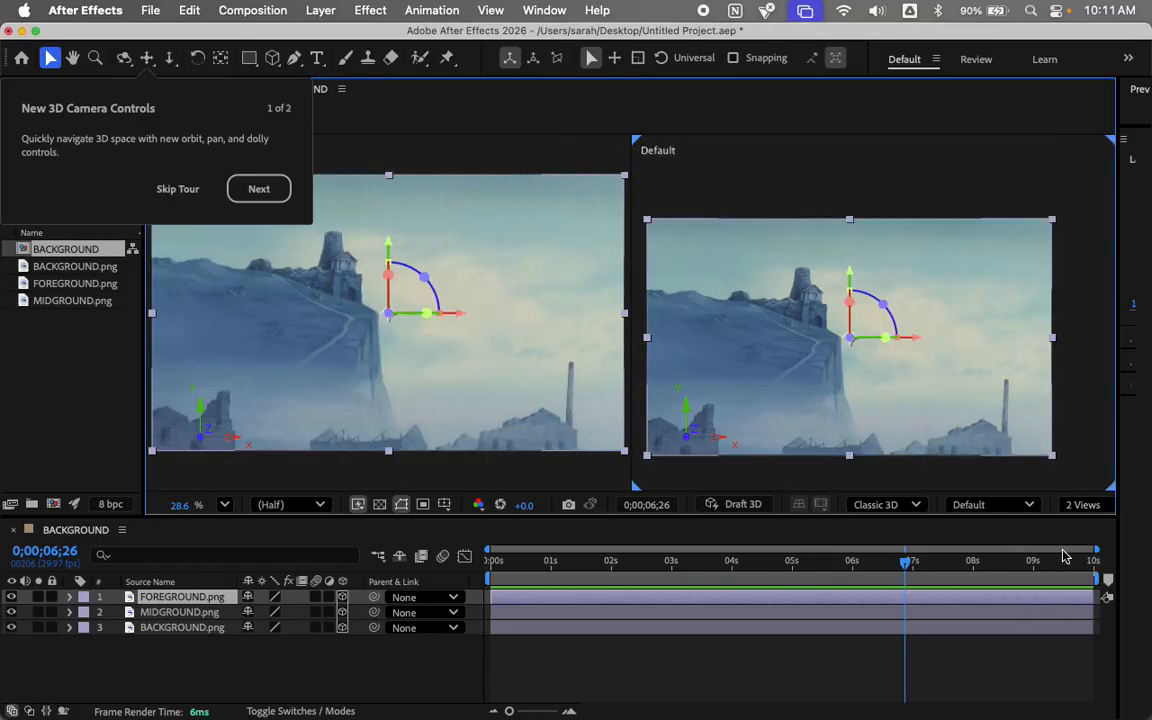
{"action": "left_click", "coordinate": [167, 190]}
{"action": "left_click", "coordinate": [933, 166]}
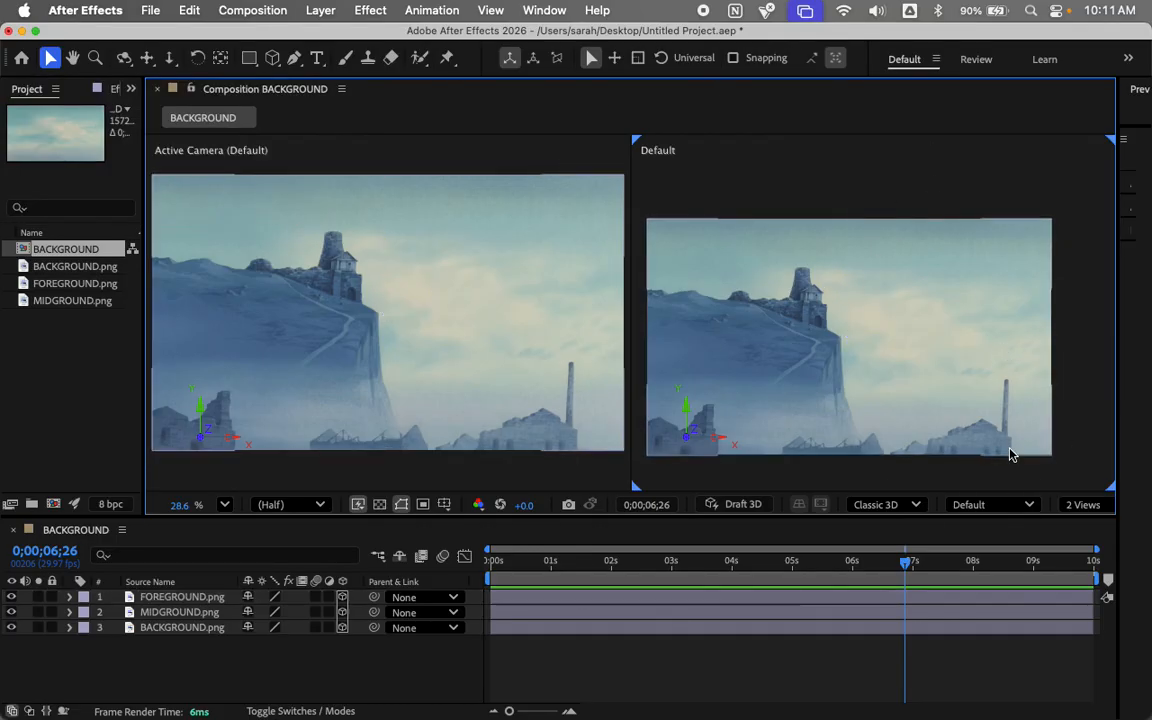
Step: Set the second composition view to Top and make the layers small enough to leave room around them
{"action": "left_click", "coordinate": [912, 504]}
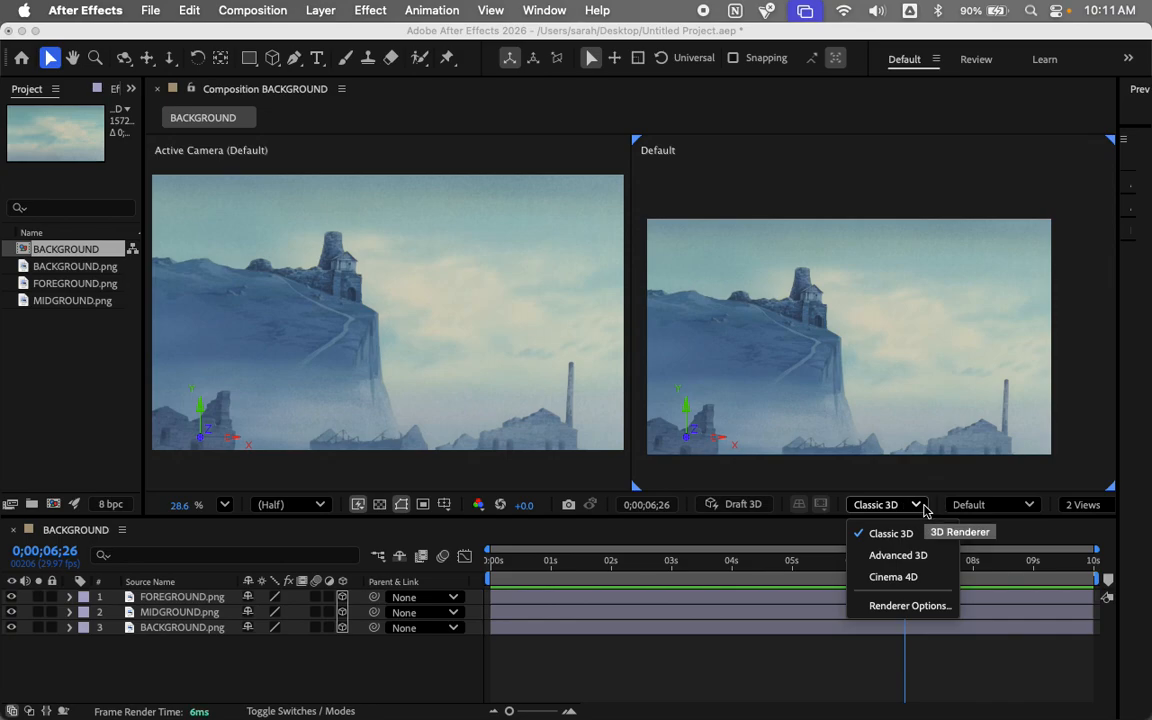
{"action": "left_click", "coordinate": [977, 507]}
{"action": "left_click", "coordinate": [981, 507]}
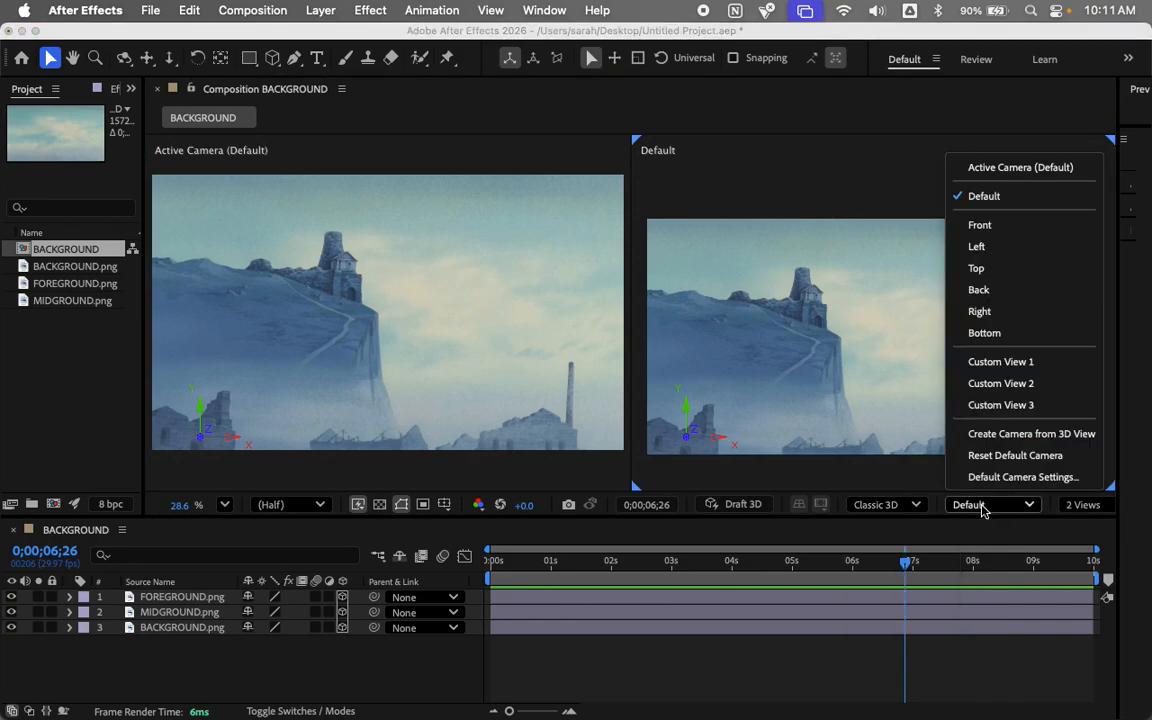
{"action": "left_click", "coordinate": [996, 268]}
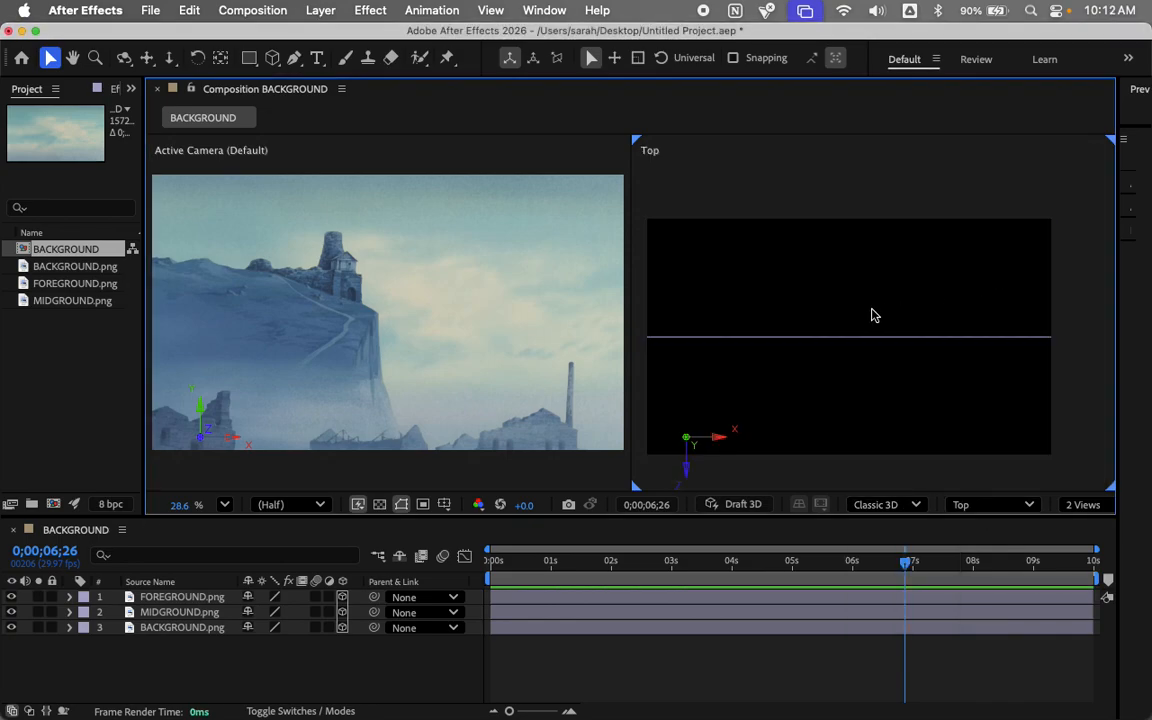
{"action": "scroll", "coordinate": [866, 316], "scroll_direction": "down", "scroll_amount": 2}
{"action": "scroll", "coordinate": [862, 326], "scroll_direction": "down", "scroll_amount": 2}
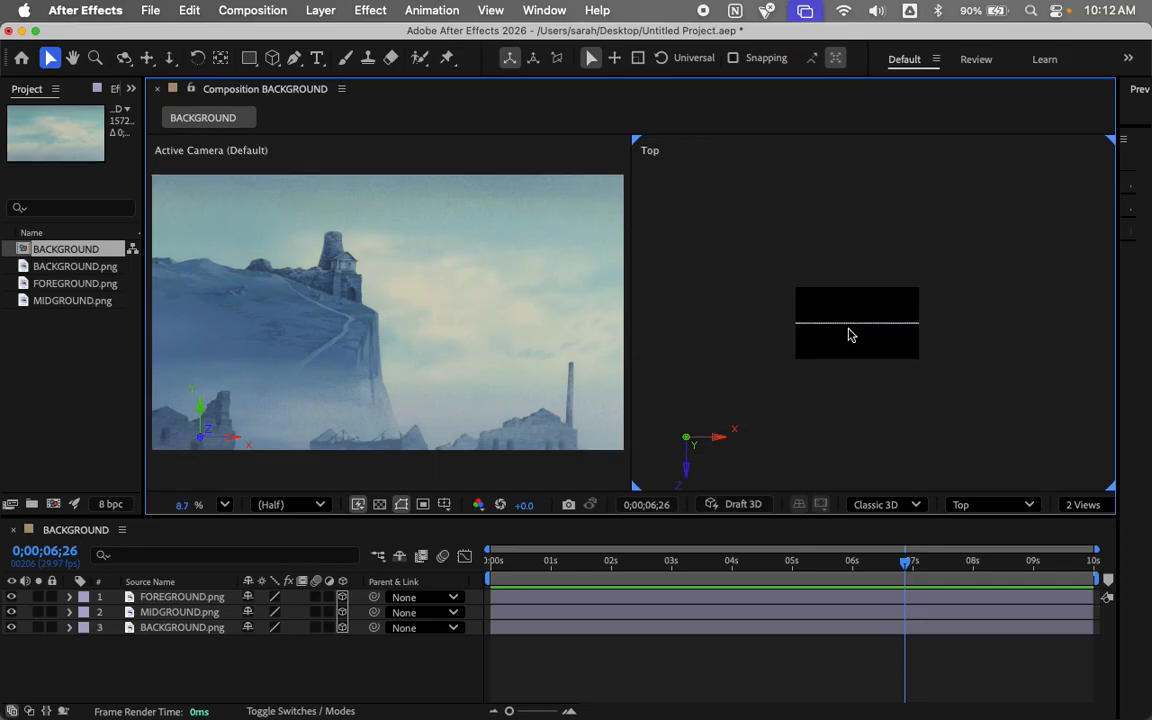
Step: Using the Top view, push the midground layer back in Z behind the foreground, and the background layer farther back behind the midground
{"action": "left_click", "coordinate": [163, 583]}
{"action": "left_click", "coordinate": [167, 597]}
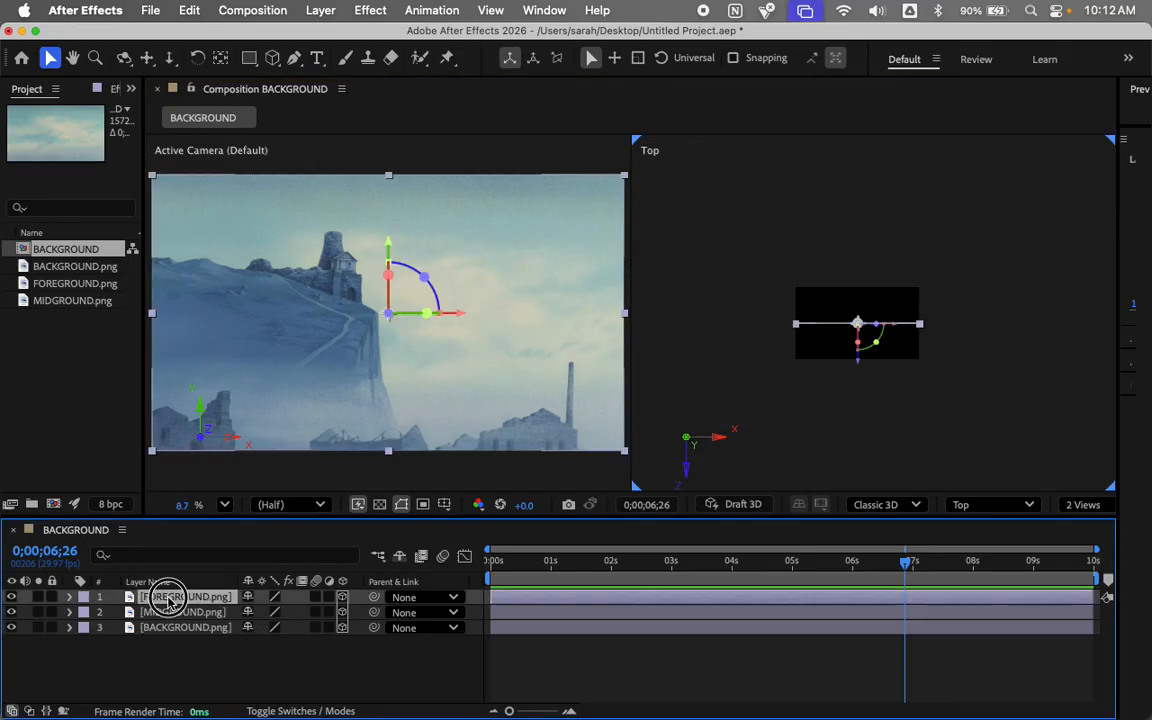
{"action": "scroll", "coordinate": [822, 302], "scroll_direction": "up", "scroll_amount": 2}
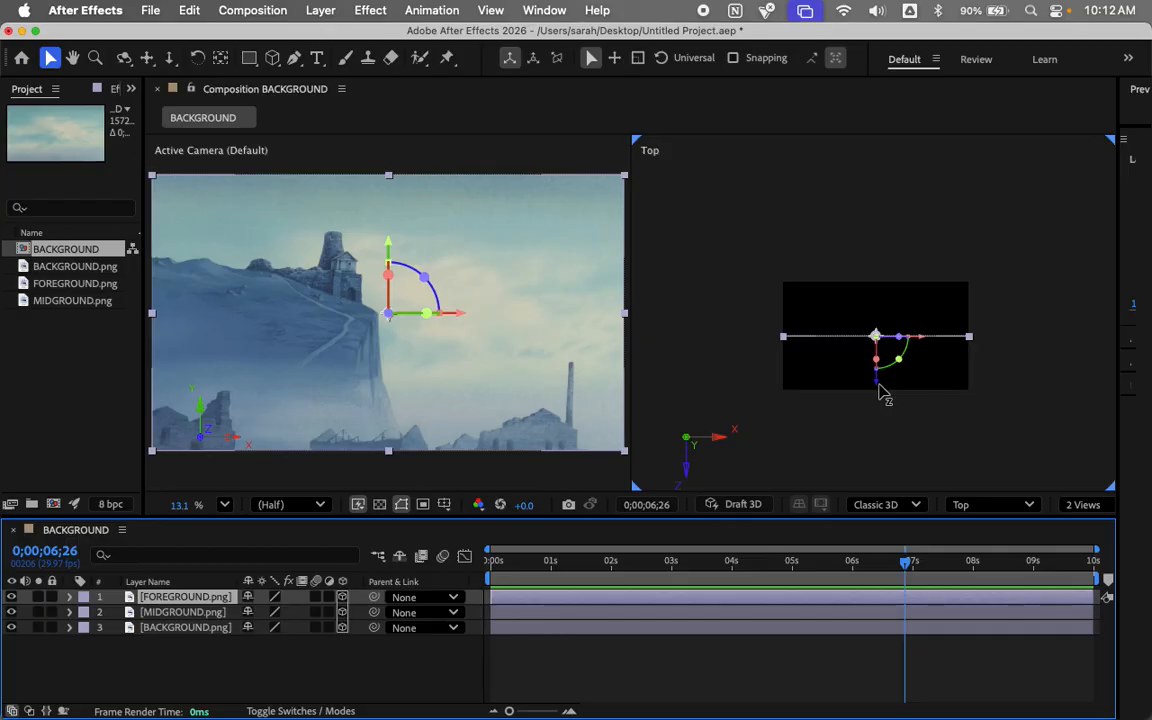
{"action": "scroll", "coordinate": [880, 393], "scroll_direction": "down", "scroll_amount": 1}
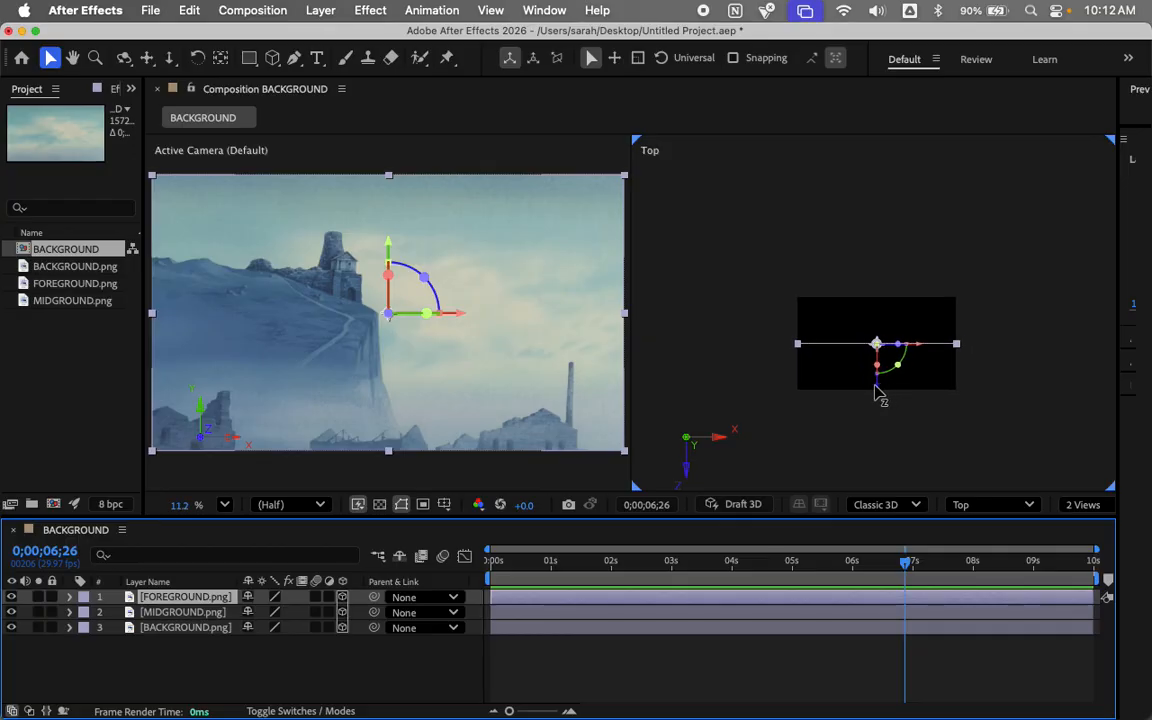
{"action": "mouse_move", "coordinate": [876, 392]}
{"action": "left_mouse_down"}
{"action": "mouse_move", "coordinate": [889, 273]}
{"action": "mouse_move", "coordinate": [856, 456]}
{"action": "mouse_move", "coordinate": [861, 386]}
{"action": "mouse_move", "coordinate": [856, 414]}
{"action": "mouse_move", "coordinate": [874, 389]}
{"action": "left_mouse_up"}
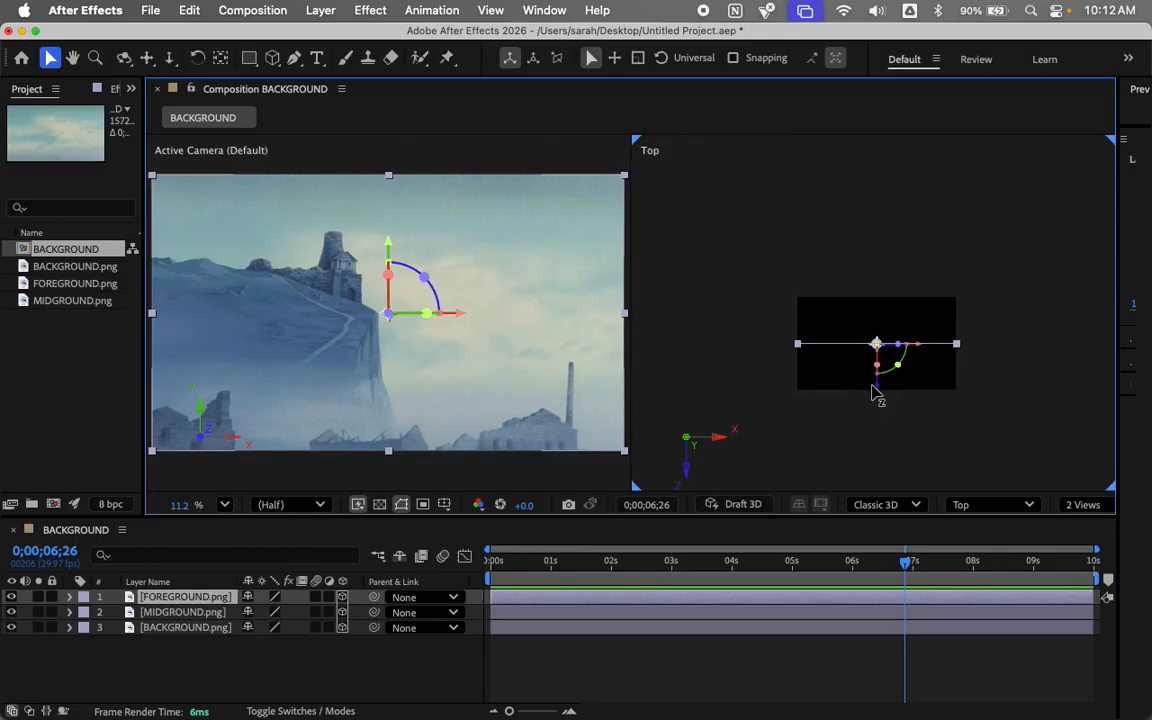
{"action": "left_click", "coordinate": [190, 612]}
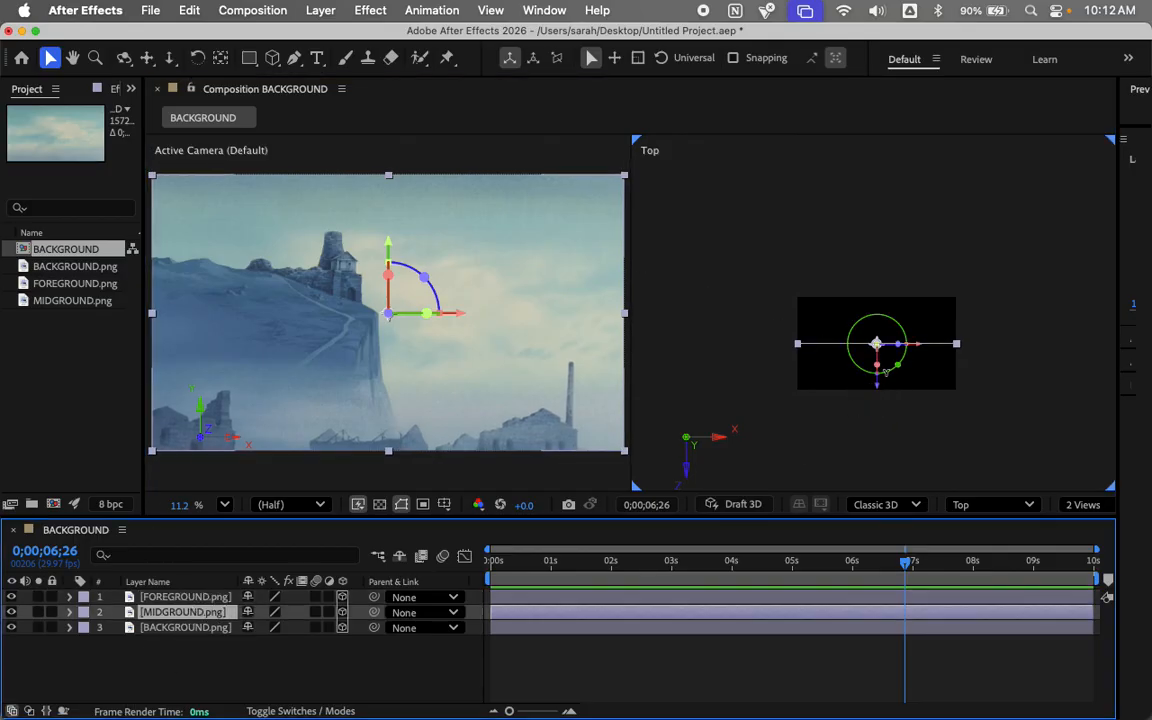
{"action": "left_click_drag", "start_coordinate": [883, 393], "coordinate": [880, 328]}
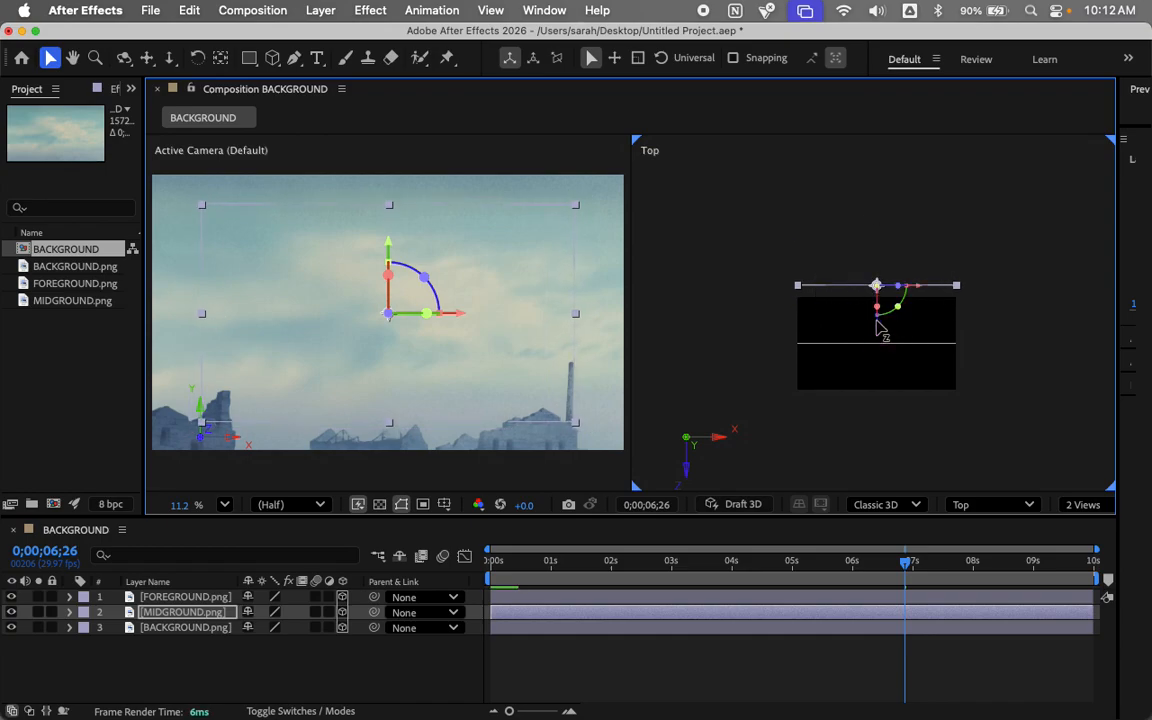
{"action": "left_click", "coordinate": [188, 628]}
{"action": "left_click_drag", "start_coordinate": [883, 393], "coordinate": [893, 264]}
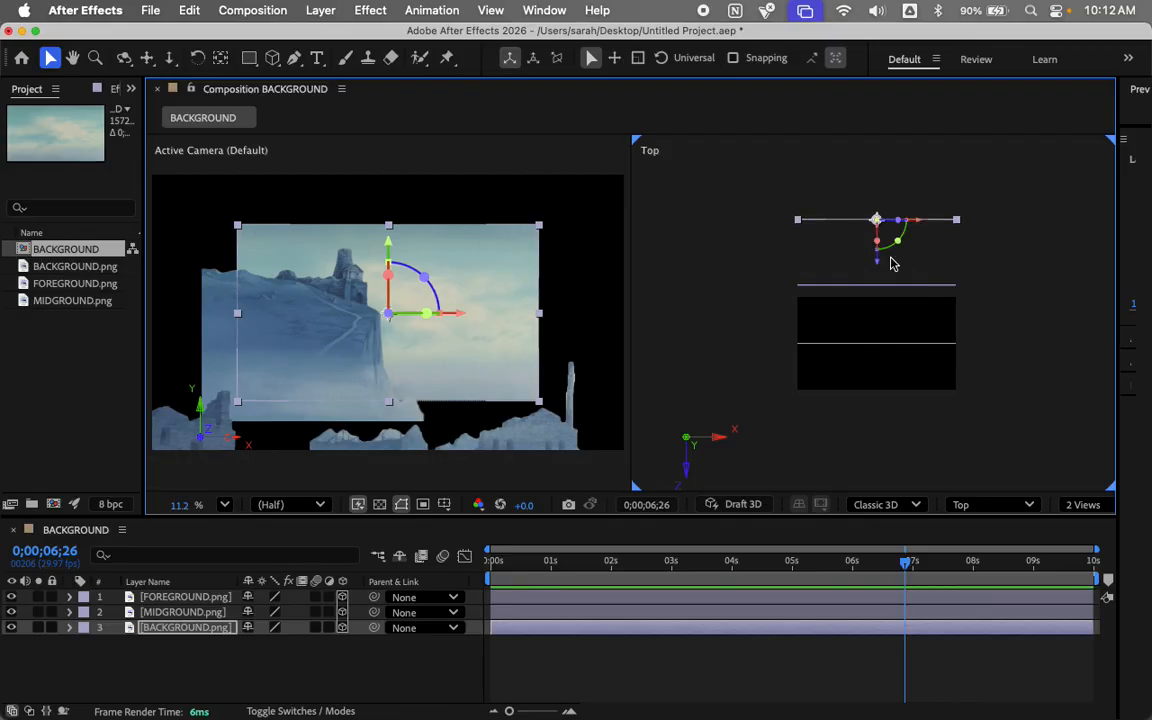
{"action": "left_click", "coordinate": [933, 390]}
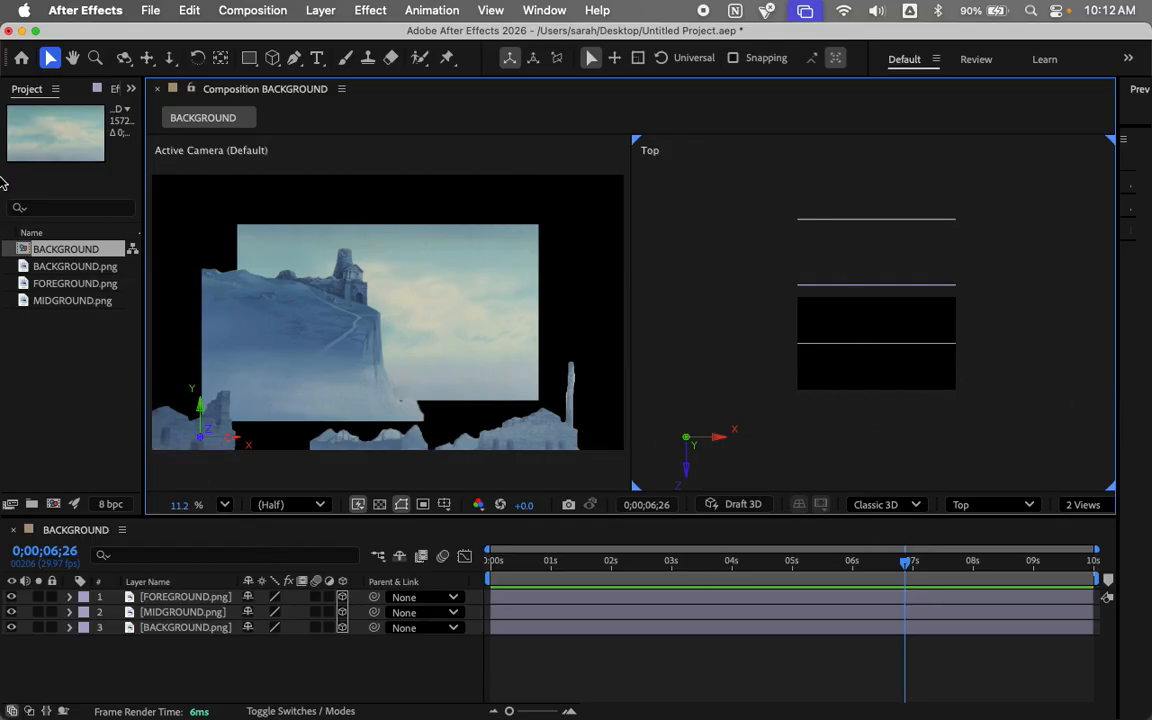
Step: Widen the composition viewer, and switch the second view to Active Camera (Default) and back to Top
{"action": "left_click_drag", "start_coordinate": [145, 328], "coordinate": [102, 388]}
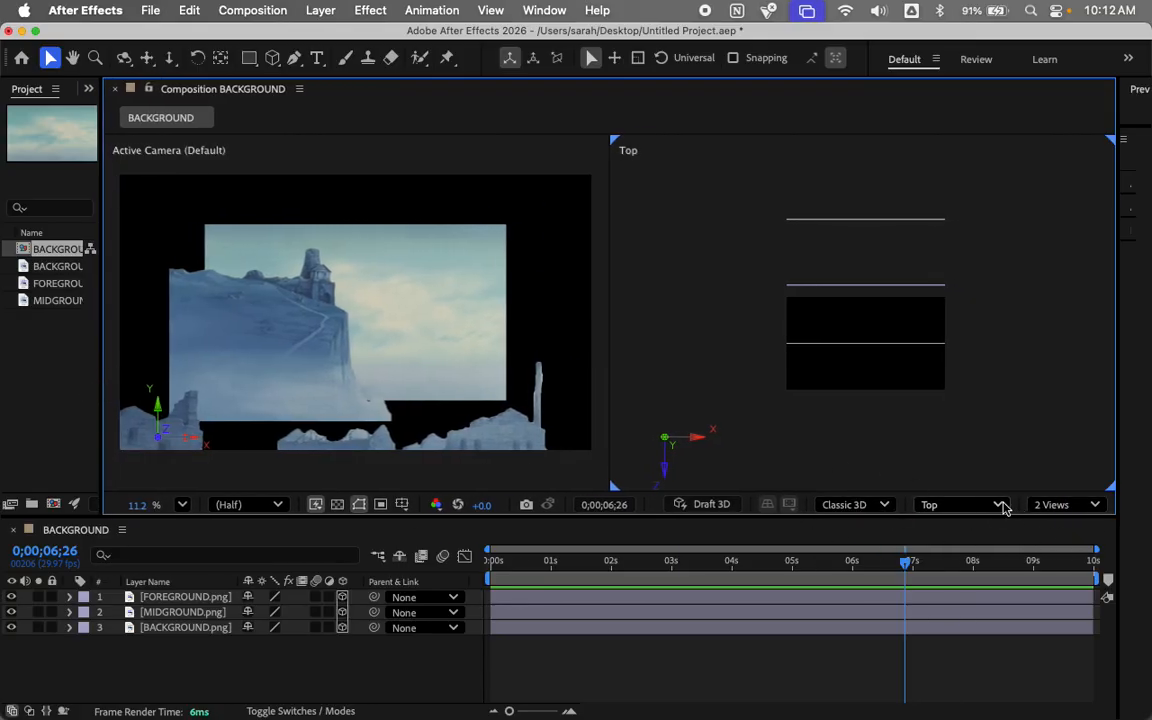
{"action": "left_click", "coordinate": [1073, 504]}
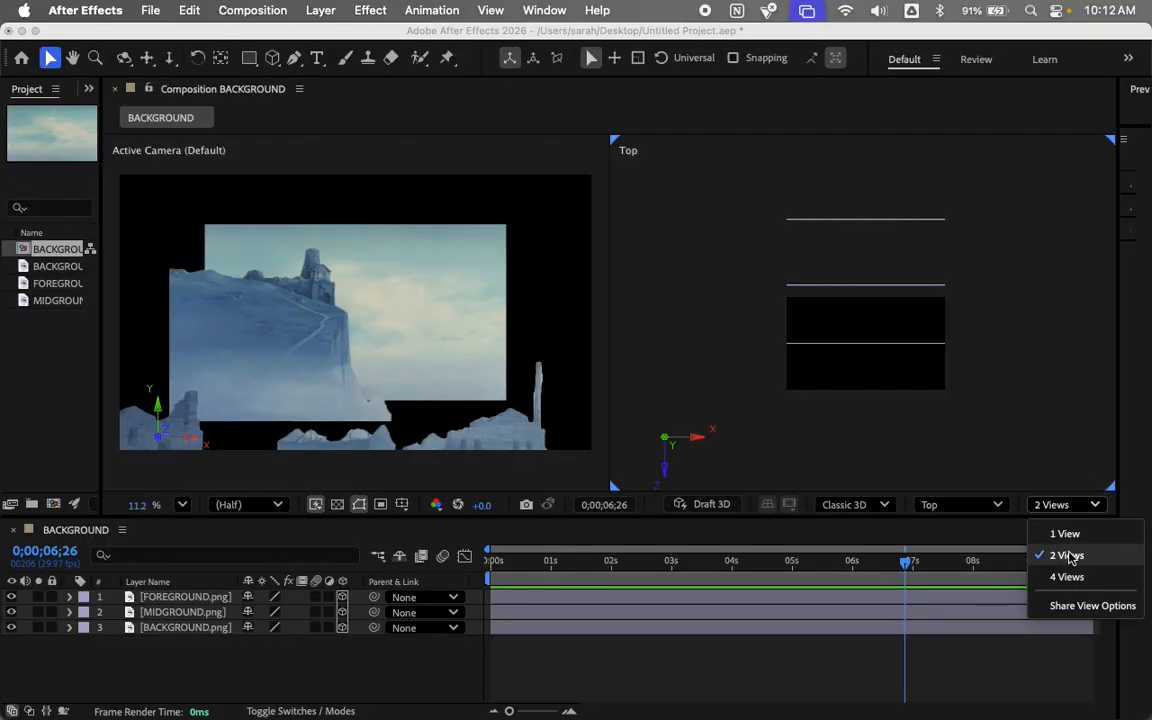
{"action": "left_click", "coordinate": [997, 505]}
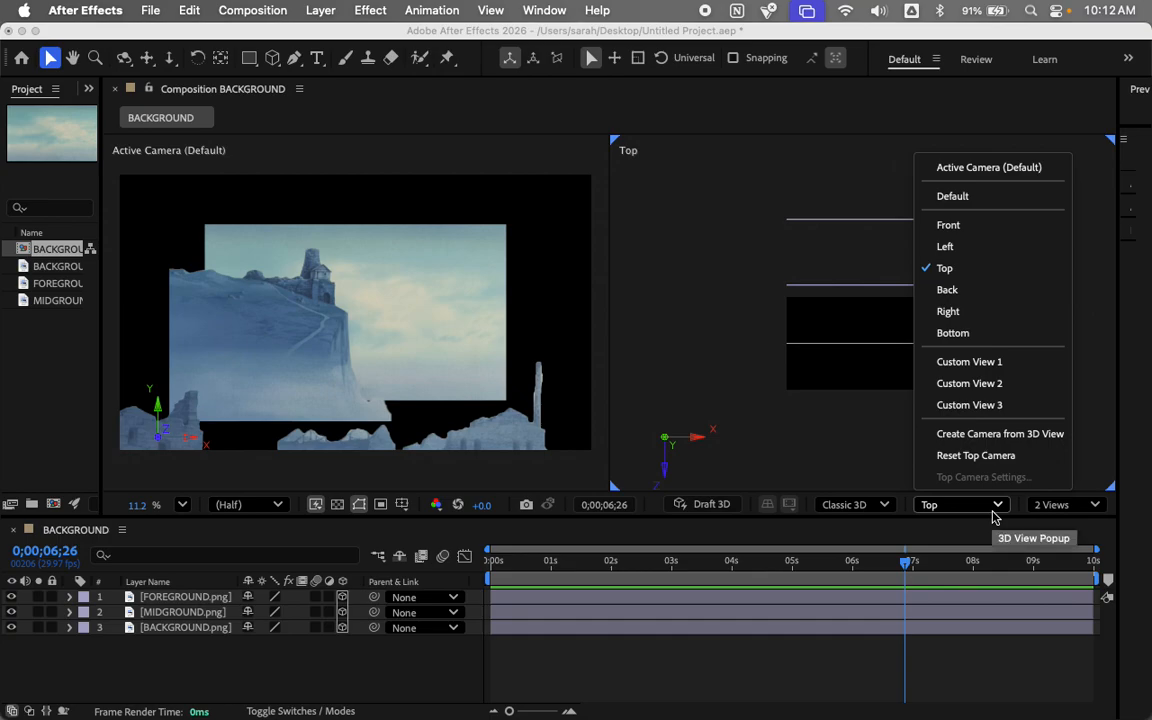
{"action": "left_click", "coordinate": [1003, 172]}
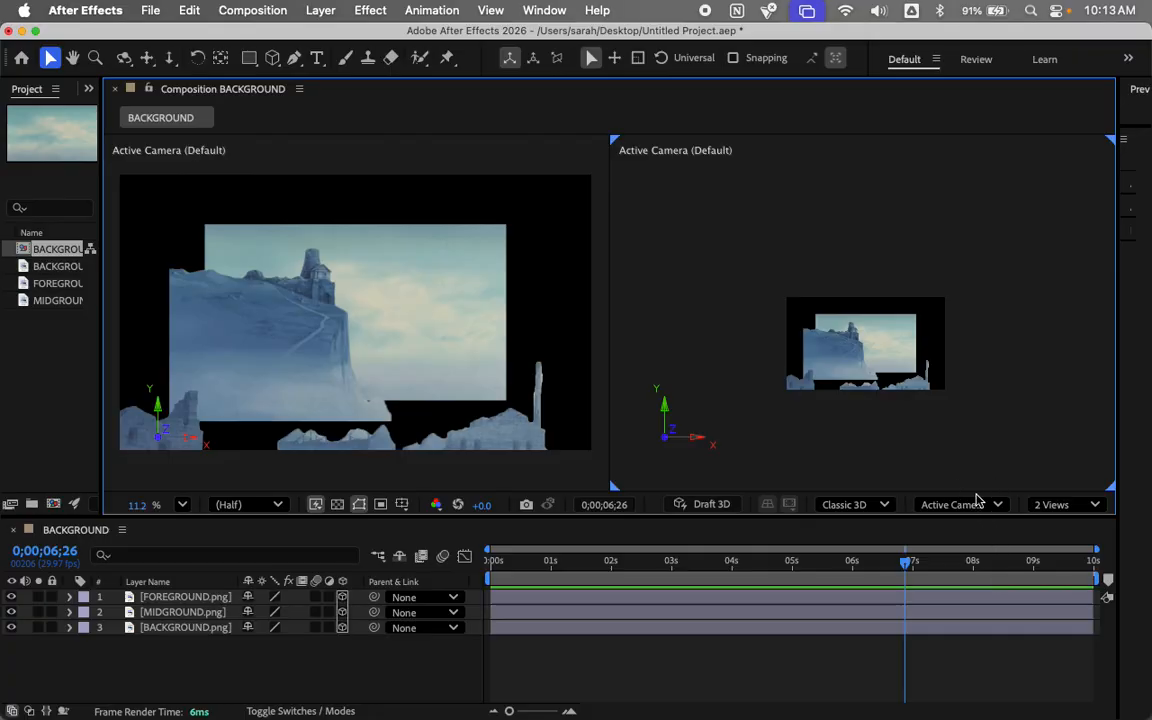
{"action": "left_click", "coordinate": [975, 505]}
{"action": "left_click", "coordinate": [958, 268]}
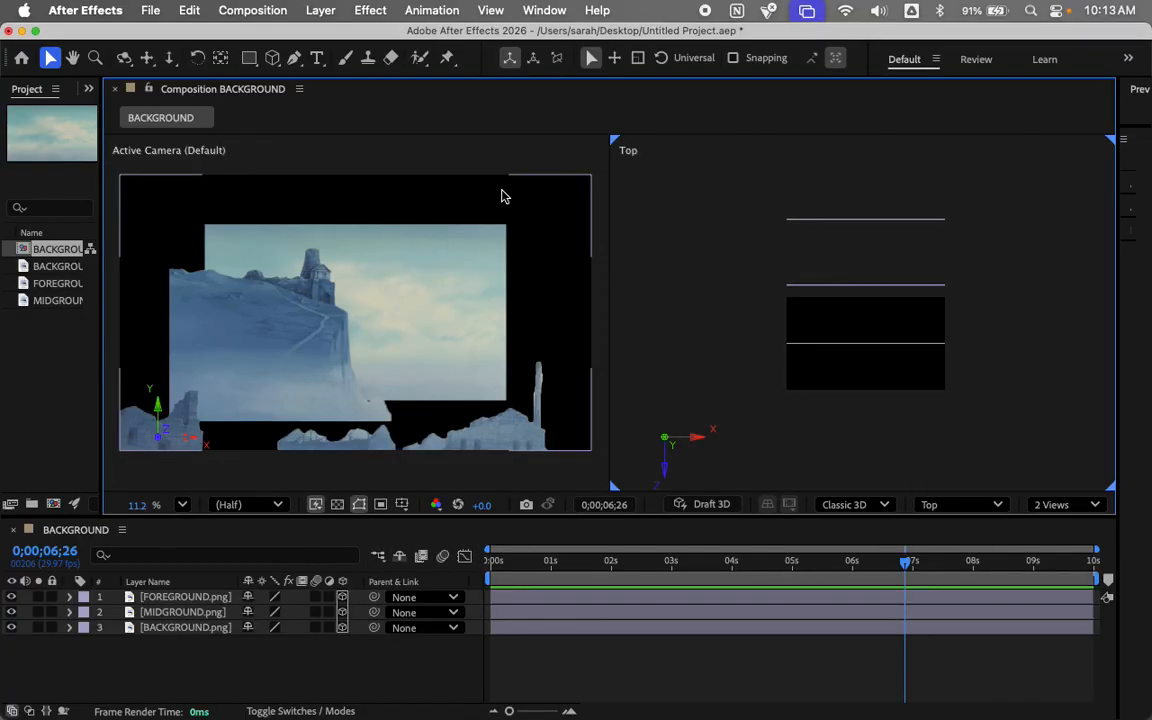
Step: Create a camera from the Active Camera (Default) 3D view
{"action": "left_click", "coordinate": [504, 243]}
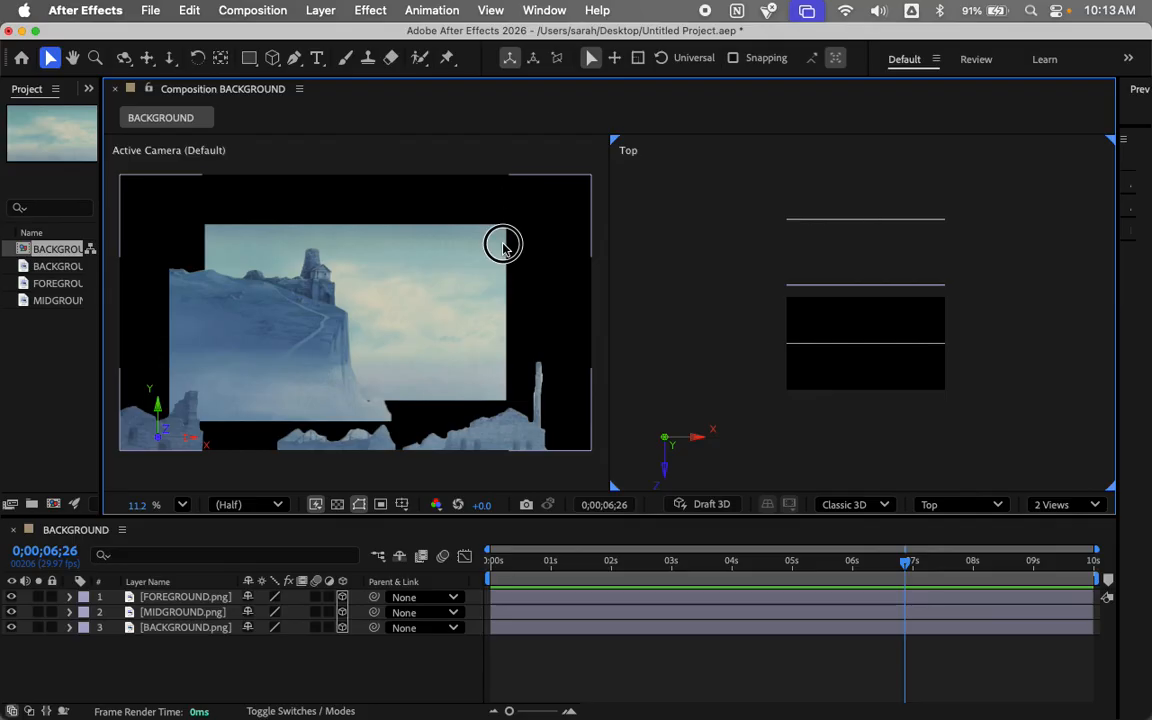
{"action": "right_click", "coordinate": [516, 217]}
{"action": "scroll", "coordinate": [488, 223], "scroll_direction": "up", "scroll_amount": 2}
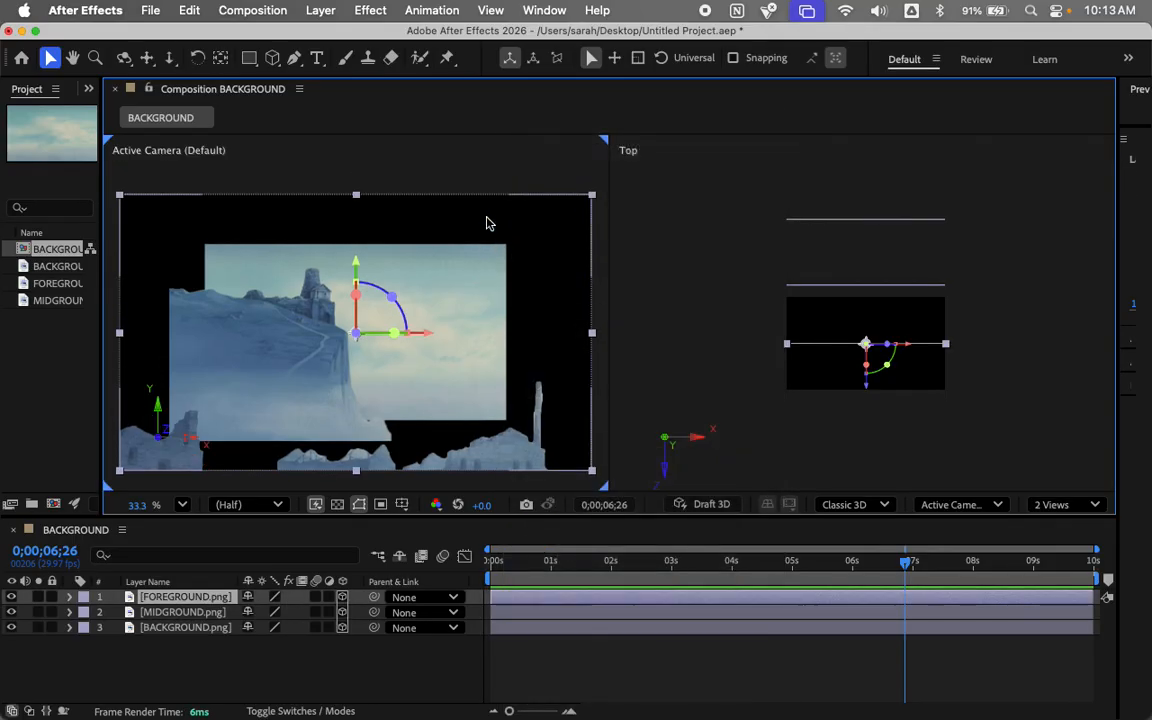
{"action": "scroll", "coordinate": [488, 223], "scroll_direction": "down", "scroll_amount": 3}
{"action": "right_click", "coordinate": [488, 223]}
{"action": "left_click", "coordinate": [418, 203]}
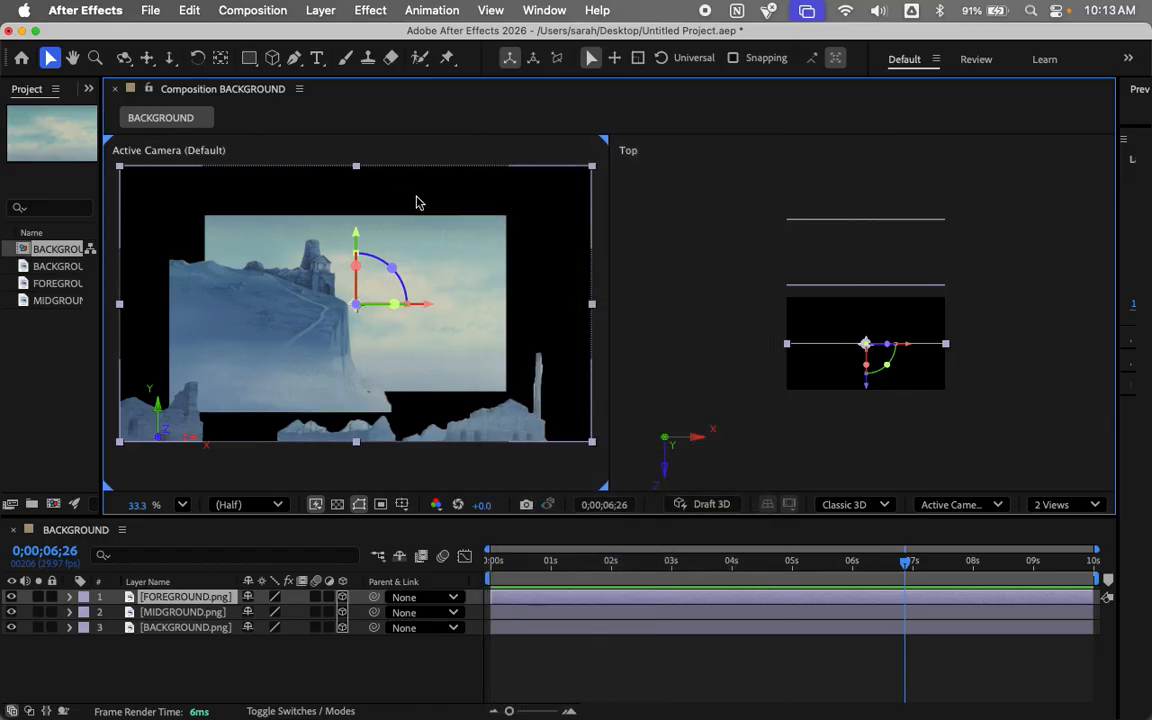
{"action": "scroll", "coordinate": [437, 237], "scroll_direction": "down", "scroll_amount": 2}
{"action": "scroll", "coordinate": [437, 237], "scroll_direction": "up", "scroll_amount": 2}
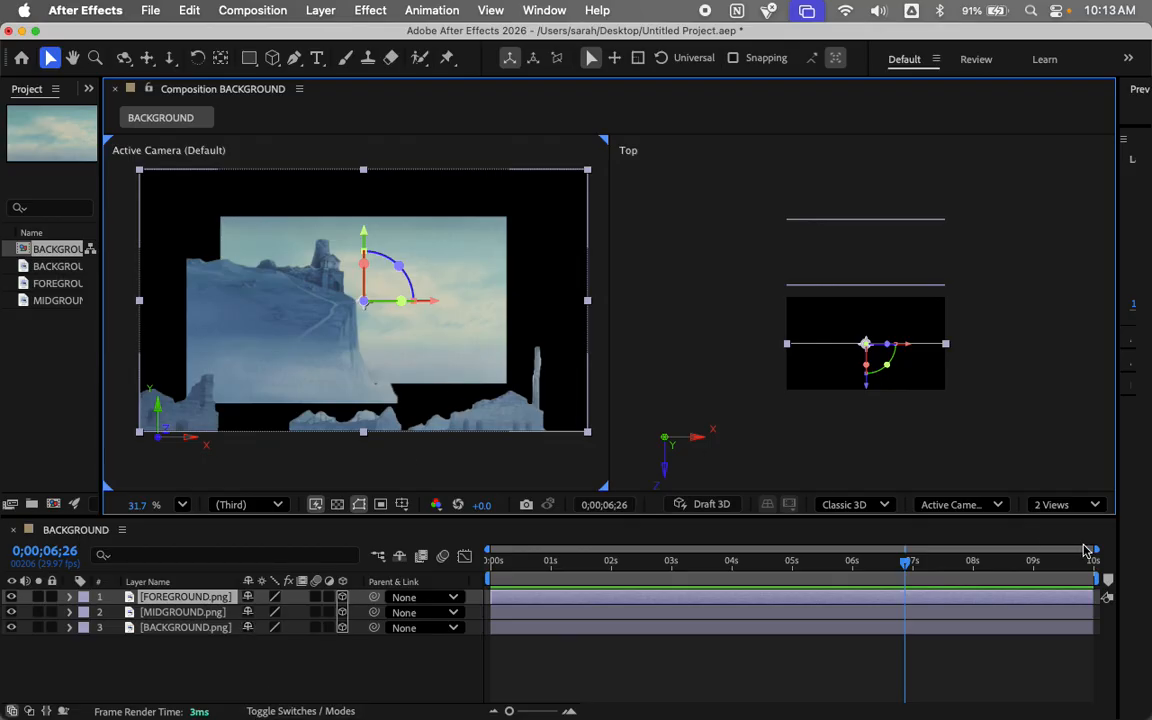
{"action": "left_click", "coordinate": [957, 504]}
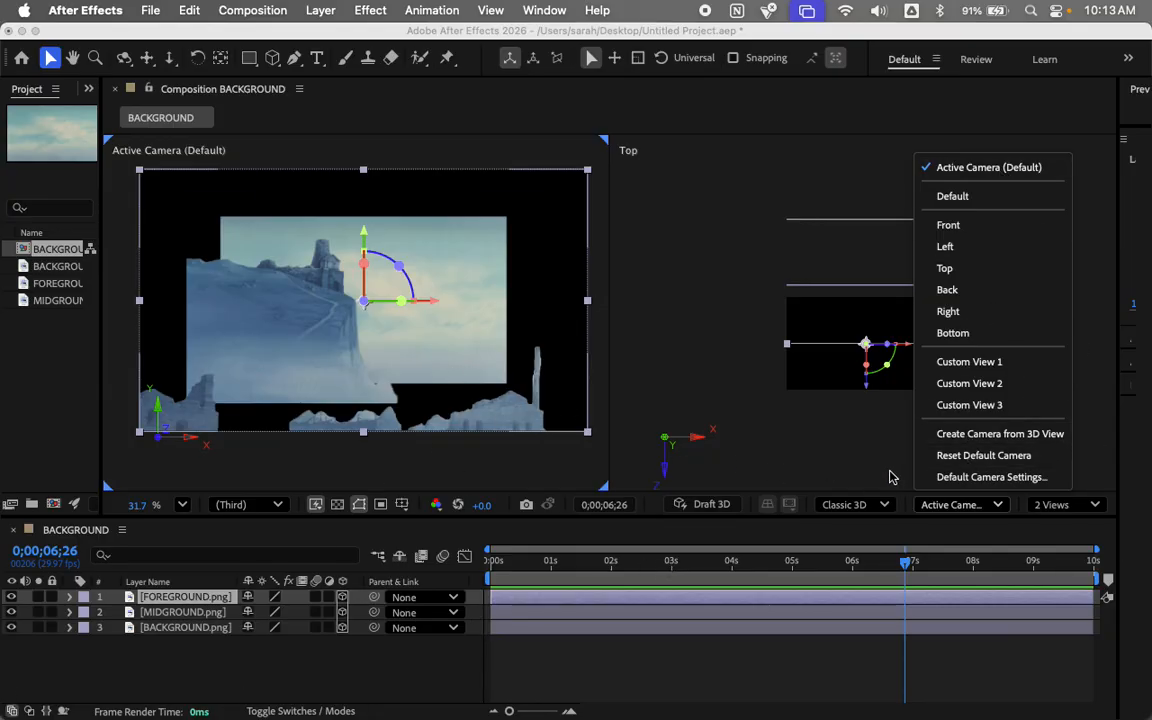
{"action": "left_click", "coordinate": [956, 504]}
{"action": "left_click", "coordinate": [956, 504]}
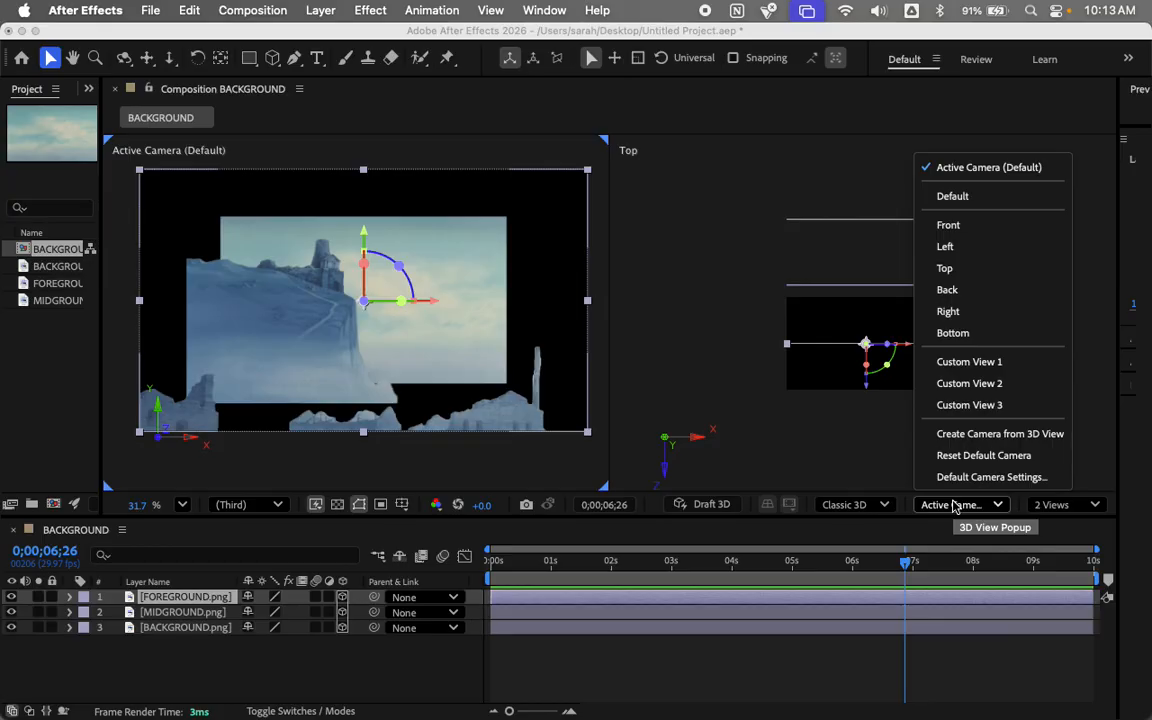
{"action": "left_click", "coordinate": [1000, 434]}
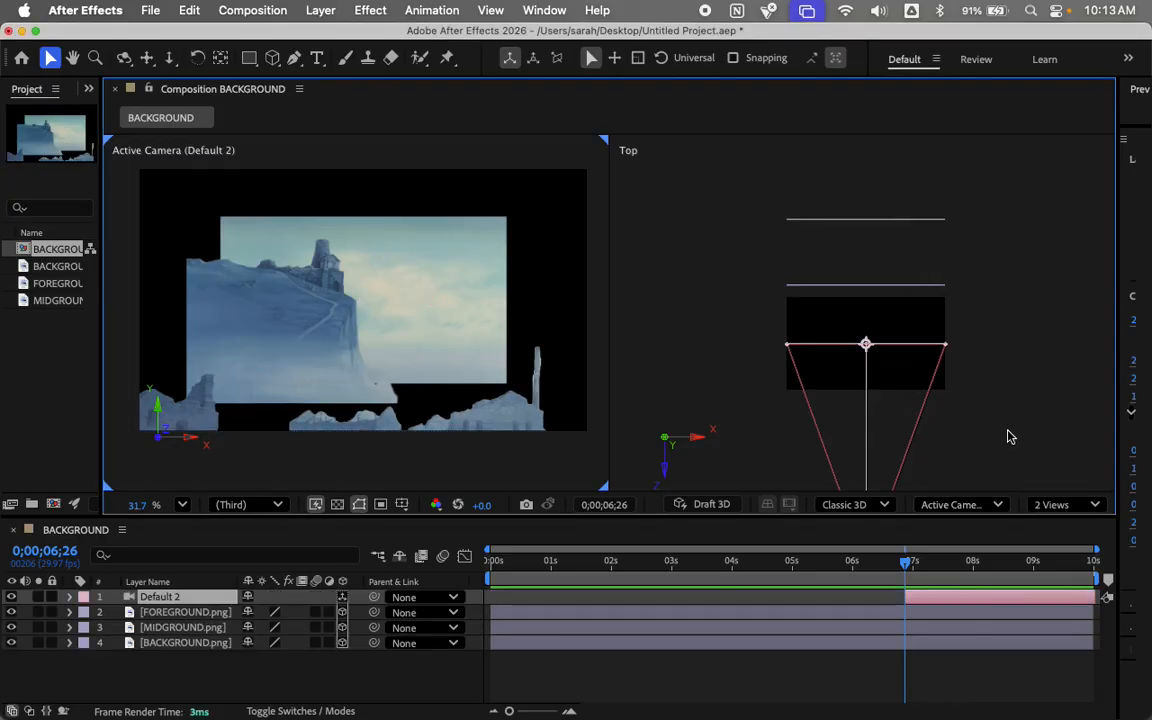
Step: In the Top view, nudge the foreground layer slightly back in Z
{"action": "left_click", "coordinate": [909, 458]}
{"action": "left_click", "coordinate": [905, 450]}
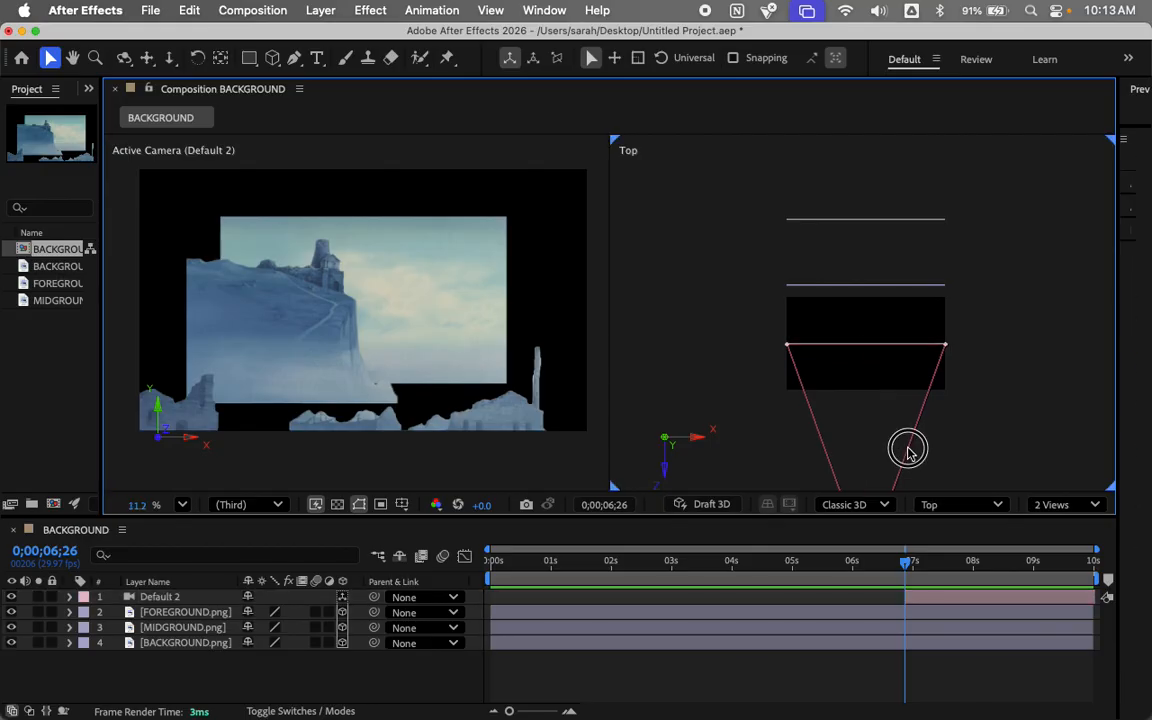
{"action": "left_click", "coordinate": [852, 346]}
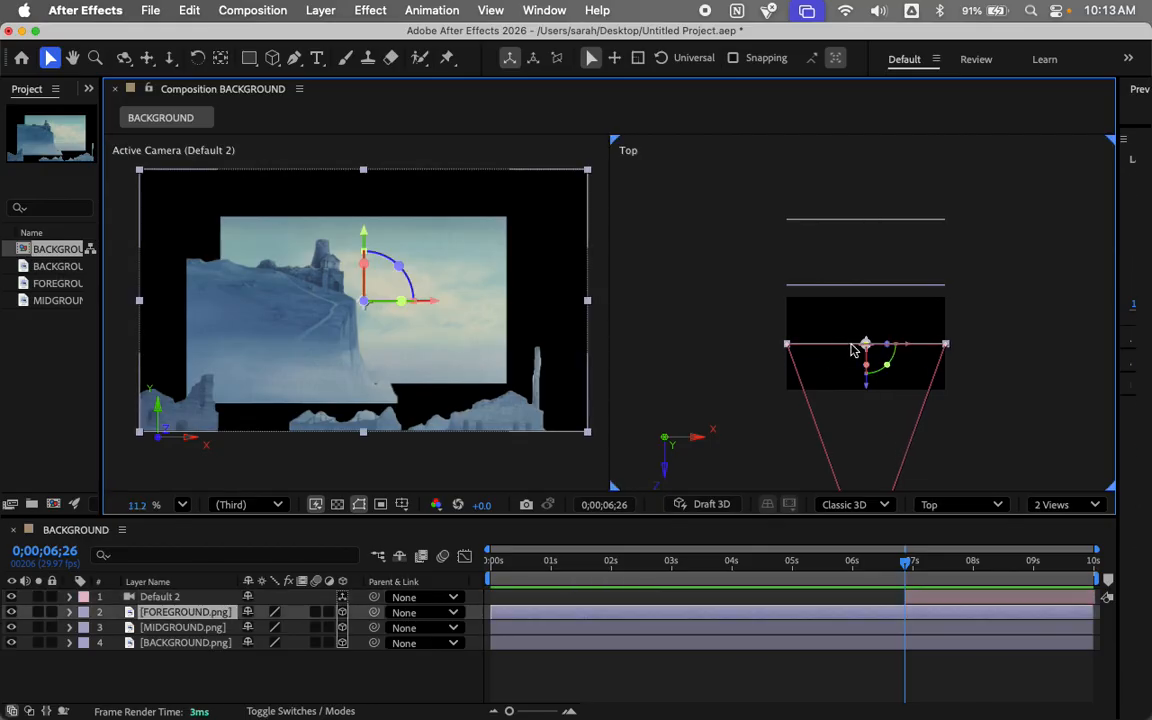
{"action": "mouse_move", "coordinate": [872, 397]}
{"action": "left_mouse_down"}
{"action": "mouse_move", "coordinate": [862, 357]}
{"action": "mouse_move", "coordinate": [872, 388]}
{"action": "left_mouse_up"}
{"action": "left_click", "coordinate": [915, 393]}
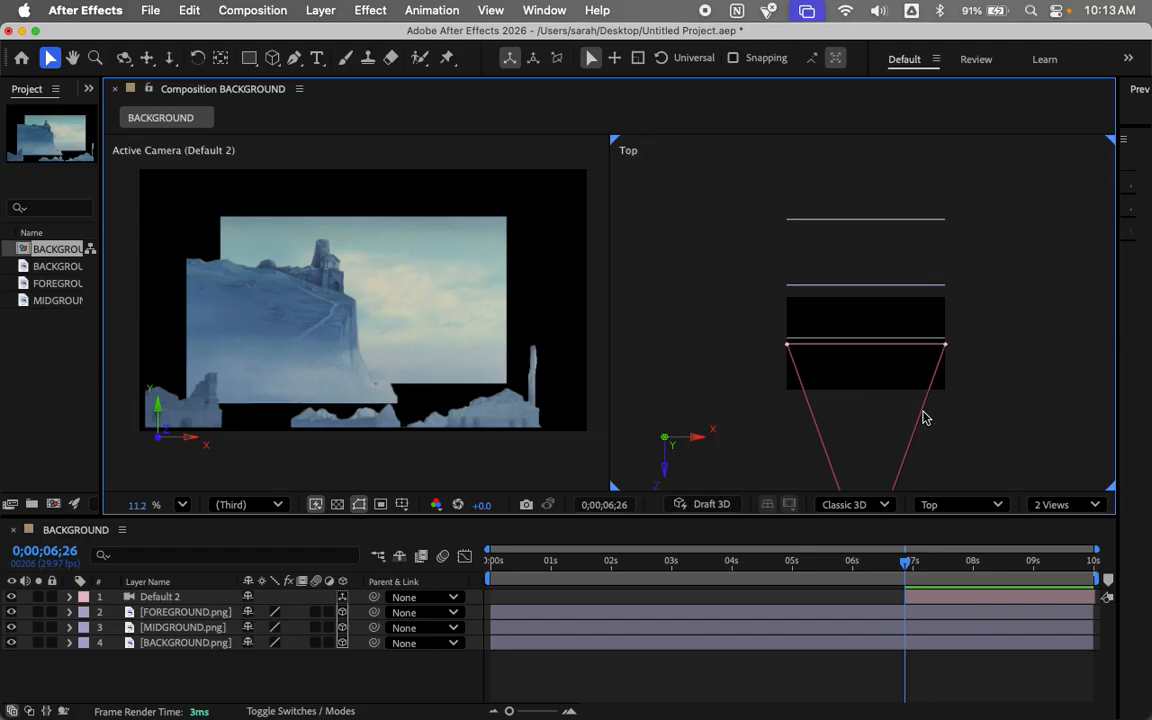
Step: In the Top view, move the new camera forward in Z toward the layers, past its starting distance
{"action": "scroll", "coordinate": [925, 416], "scroll_direction": "down", "scroll_amount": 3}
{"action": "scroll", "coordinate": [977, 427], "scroll_direction": "up", "scroll_amount": 3}
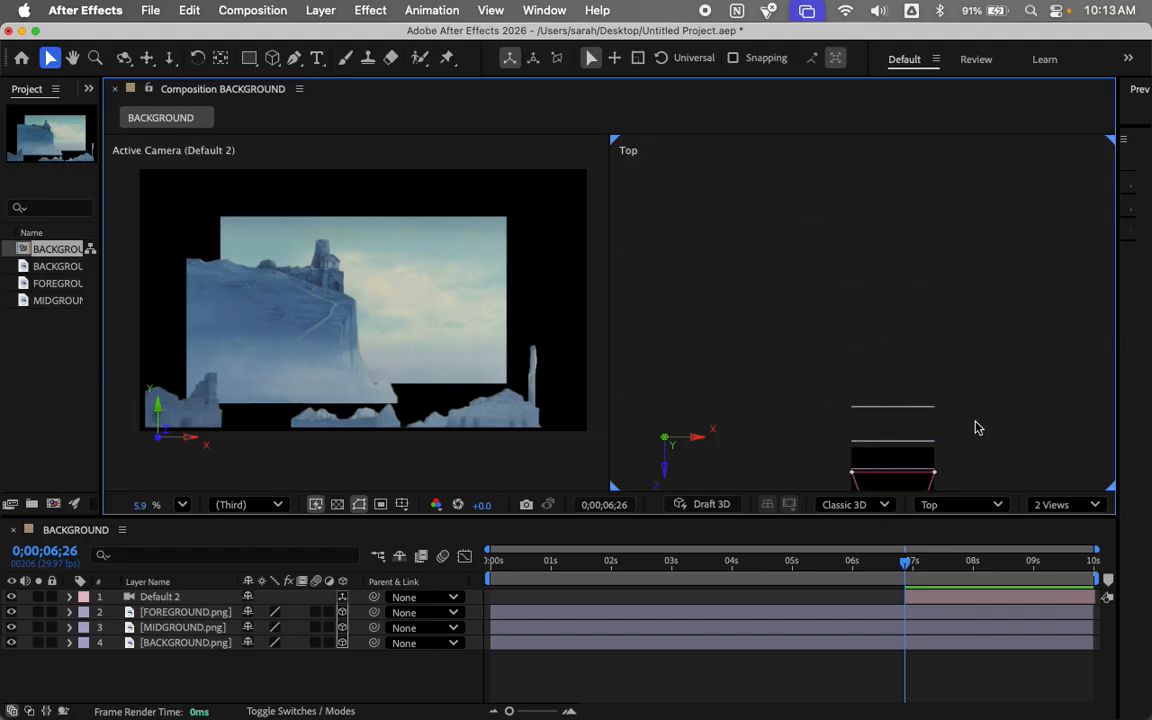
{"action": "scroll", "coordinate": [977, 427], "scroll_direction": "down", "scroll_amount": 5}
{"action": "left_click", "coordinate": [911, 429]}
{"action": "left_click", "coordinate": [913, 444]}
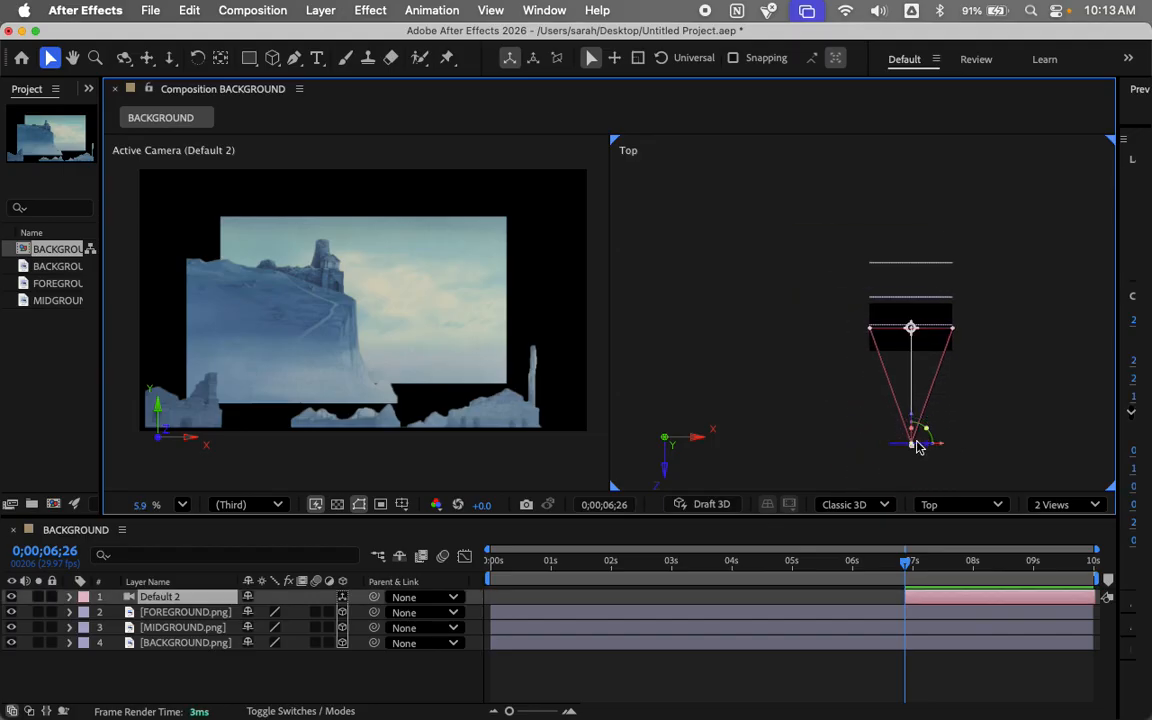
{"action": "mouse_move", "coordinate": [913, 425]}
{"action": "left_mouse_down"}
{"action": "mouse_move", "coordinate": [920, 338]}
{"action": "mouse_move", "coordinate": [905, 428]}
{"action": "mouse_move", "coordinate": [910, 334]}
{"action": "mouse_move", "coordinate": [911, 438]}
{"action": "left_mouse_up"}
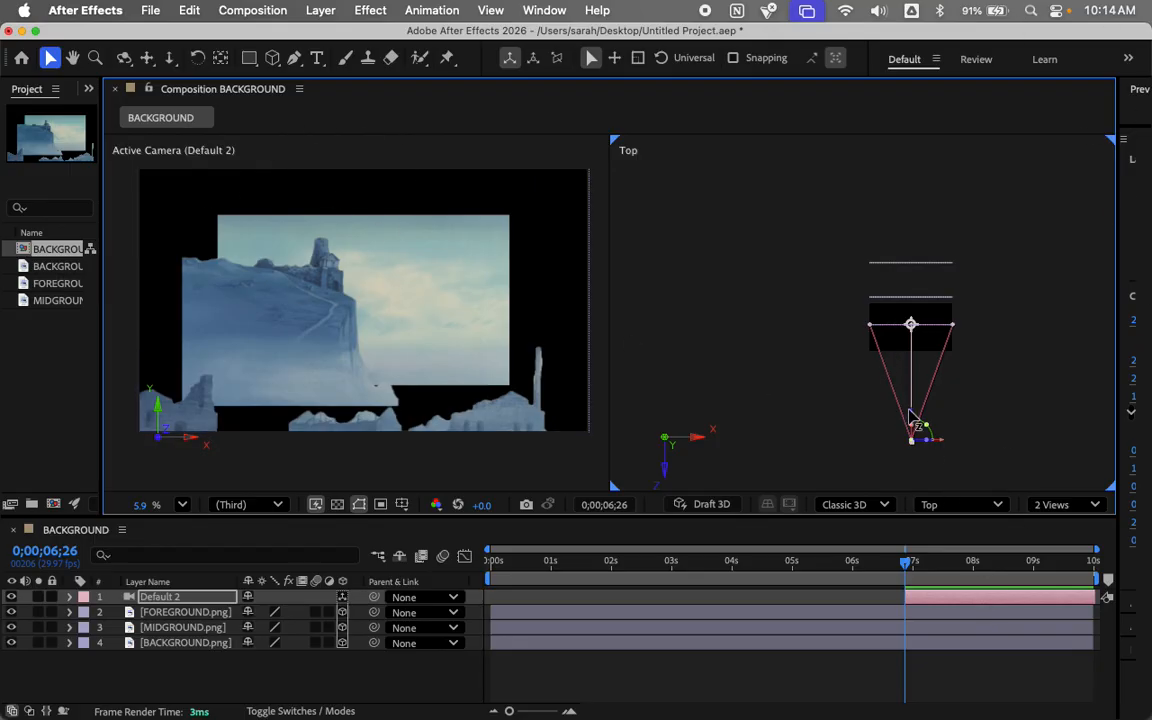
{"action": "left_click_drag", "start_coordinate": [911, 418], "coordinate": [896, 382]}
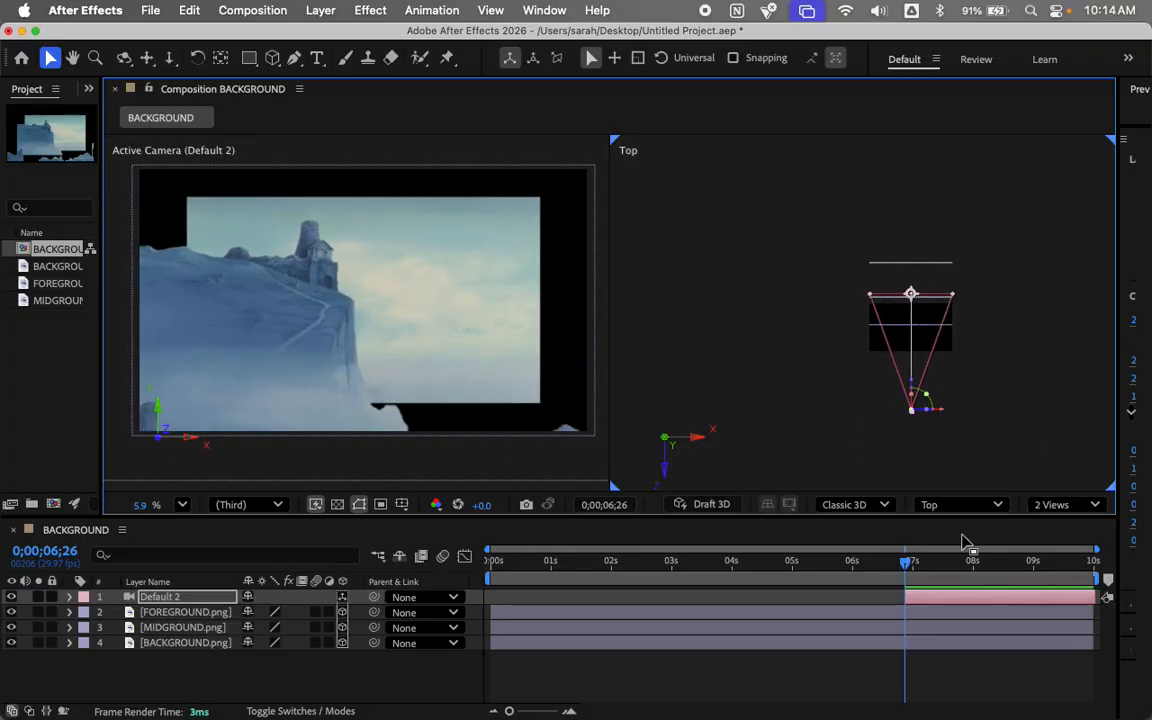
Step: Set the second composition view to Custom View 1 and lower the camera in Y
{"action": "left_click", "coordinate": [985, 505]}
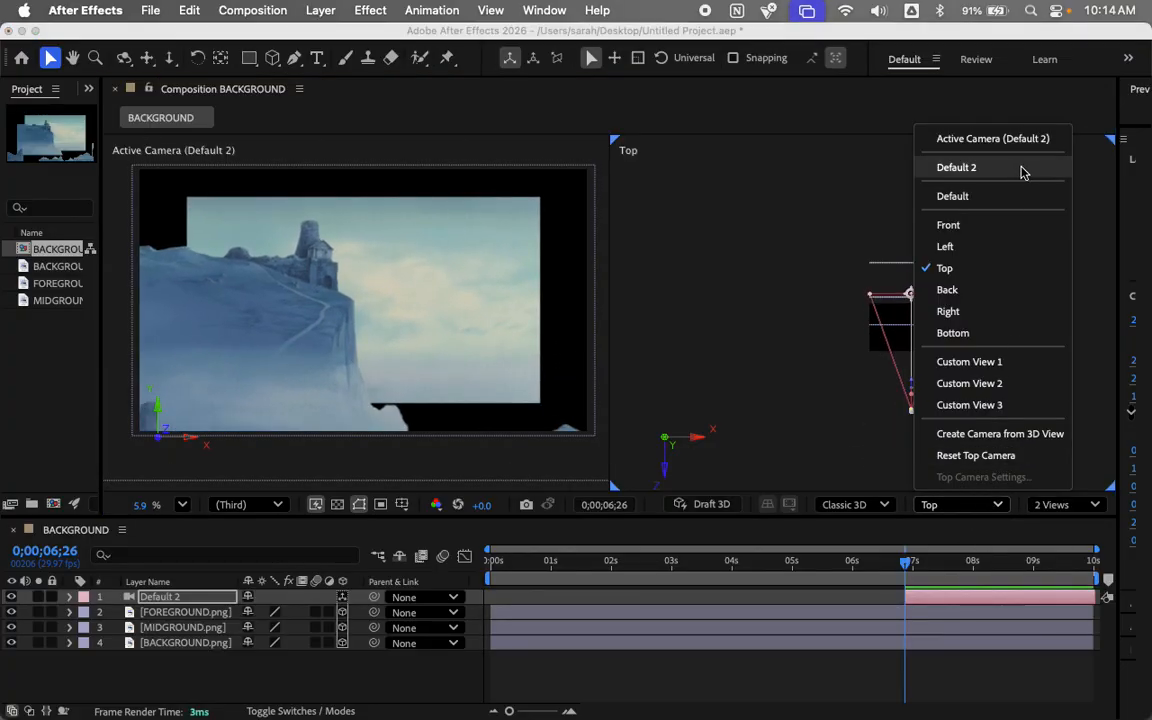
{"action": "left_click", "coordinate": [985, 361]}
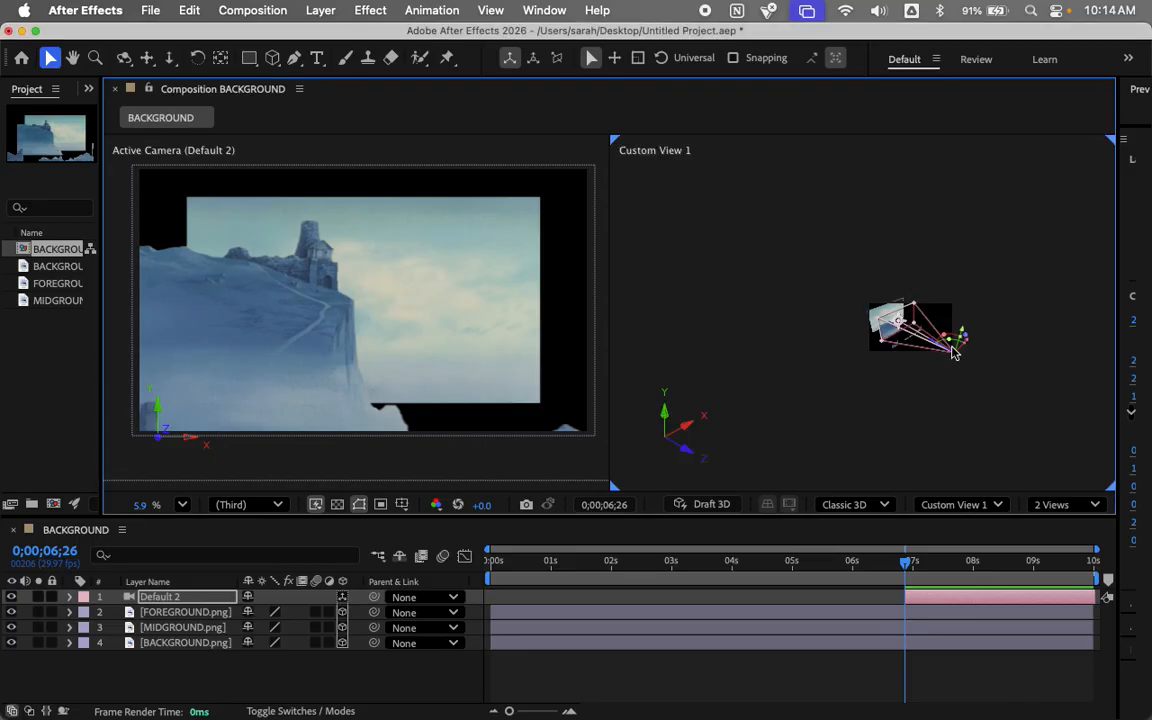
{"action": "scroll", "coordinate": [958, 338], "scroll_direction": "up", "scroll_amount": 10}
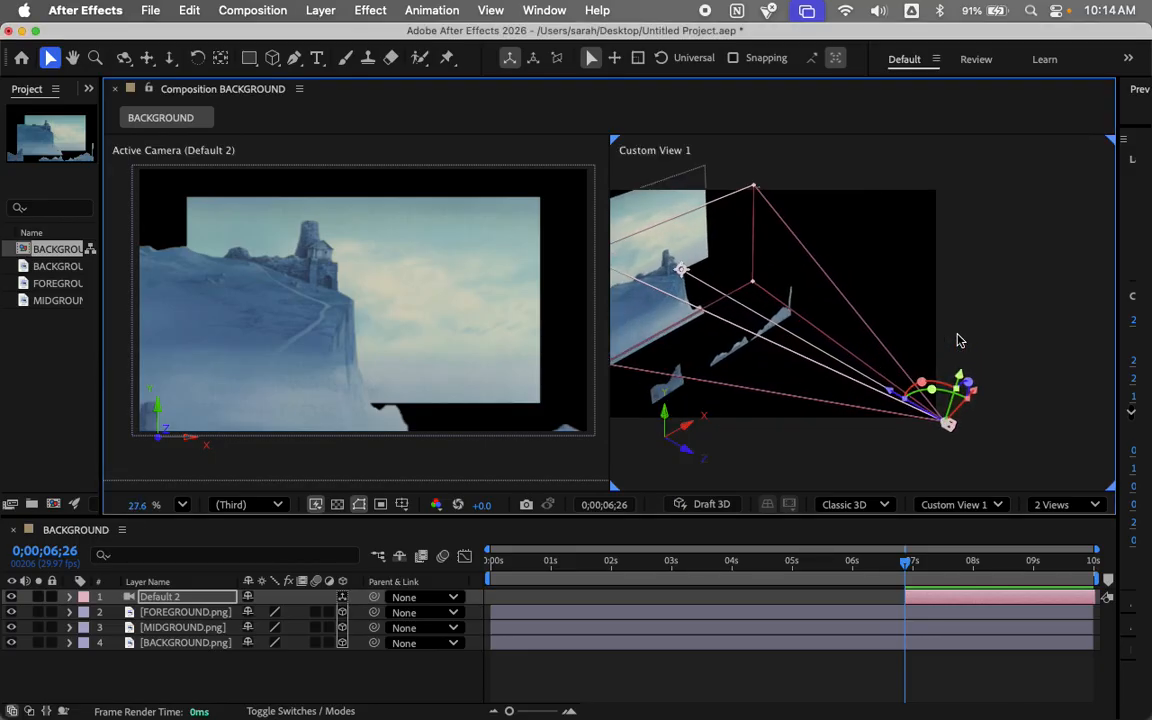
{"action": "scroll", "coordinate": [958, 340], "scroll_direction": "down", "scroll_amount": 3}
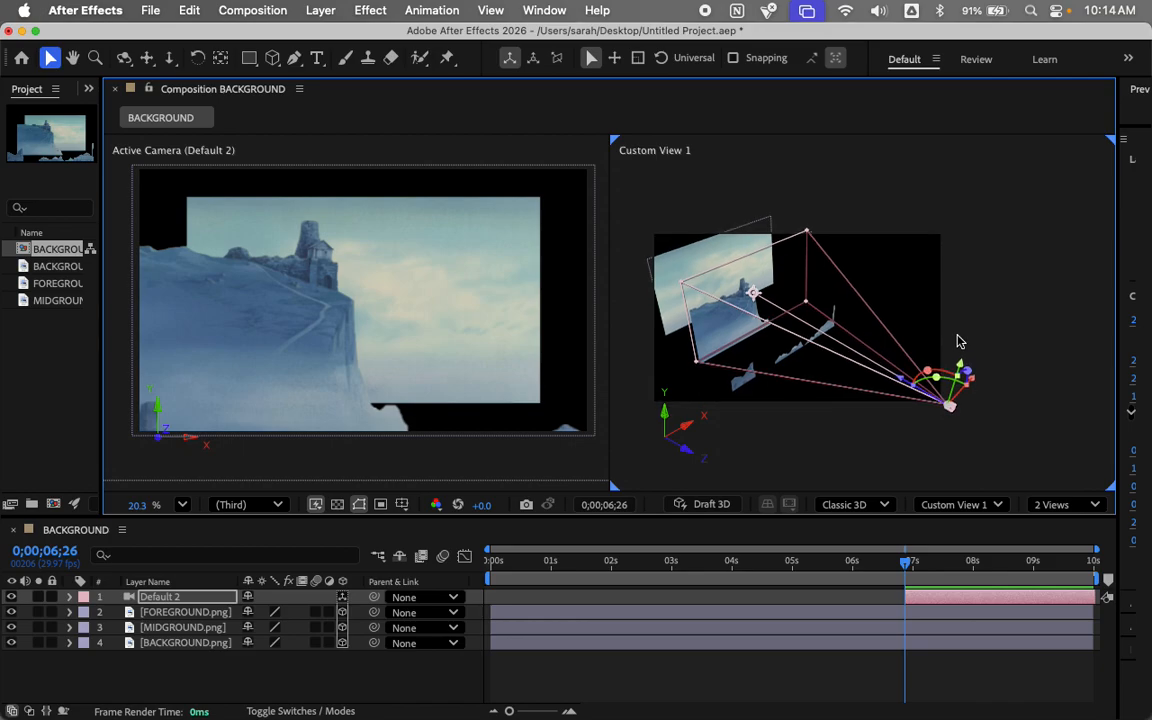
{"action": "left_click_drag", "start_coordinate": [958, 368], "coordinate": [948, 395]}
Step: Keep Custom View 1 and raise the camera in Y to about its earlier height
{"action": "left_click", "coordinate": [986, 512]}
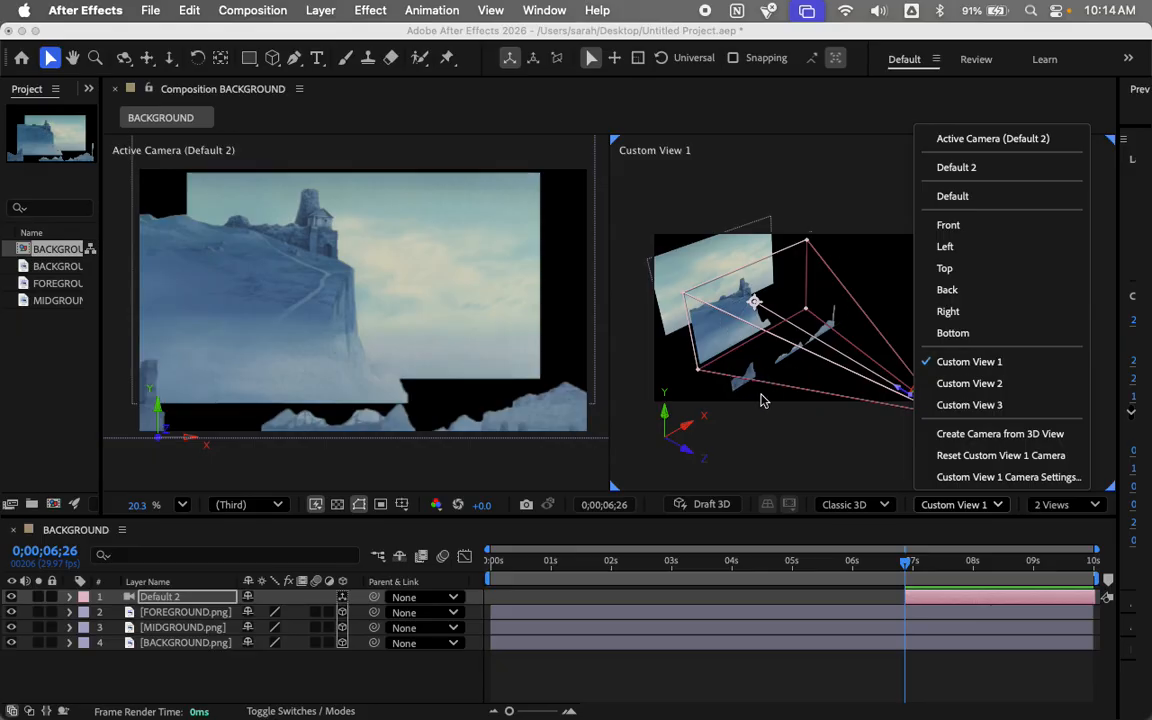
{"action": "left_click", "coordinate": [966, 362]}
{"action": "scroll", "coordinate": [762, 438], "scroll_direction": "up", "scroll_amount": 3}
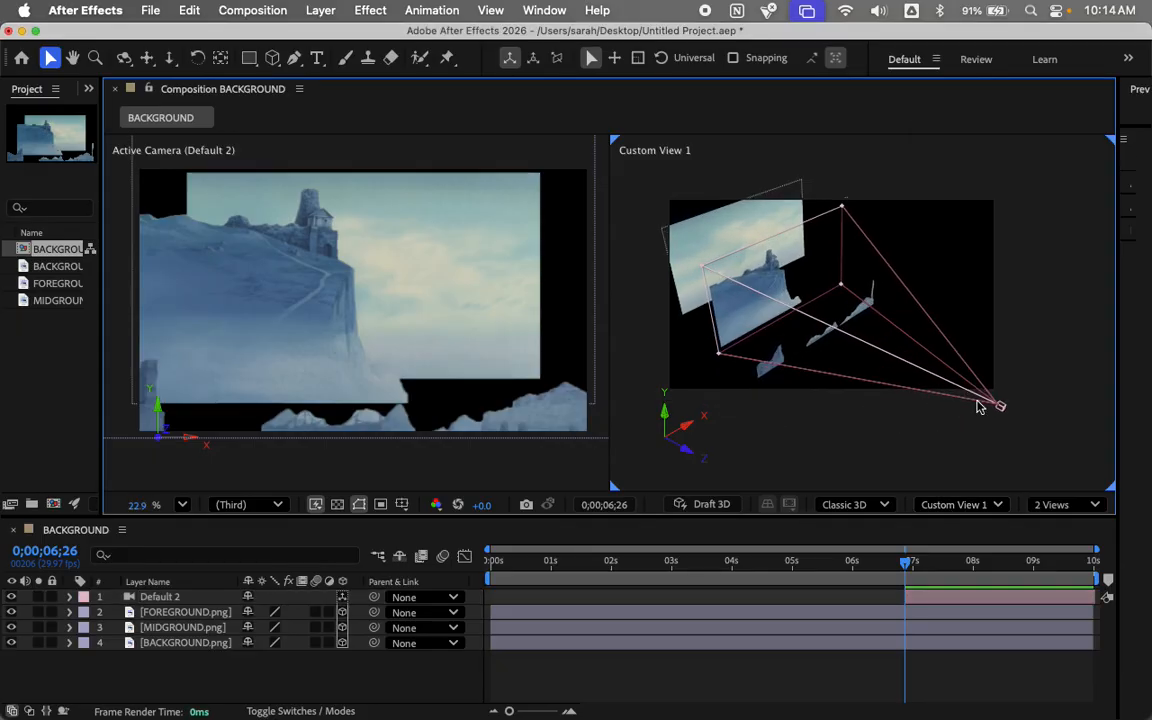
{"action": "left_click", "coordinate": [1000, 406]}
{"action": "mouse_move", "coordinate": [1017, 376]}
{"action": "left_mouse_down"}
{"action": "mouse_move", "coordinate": [1010, 334]}
{"action": "mouse_move", "coordinate": [998, 377]}
{"action": "mouse_move", "coordinate": [1005, 347]}
{"action": "mouse_move", "coordinate": [1003, 368]}
{"action": "mouse_move", "coordinate": [1013, 357]}
{"action": "left_mouse_up"}
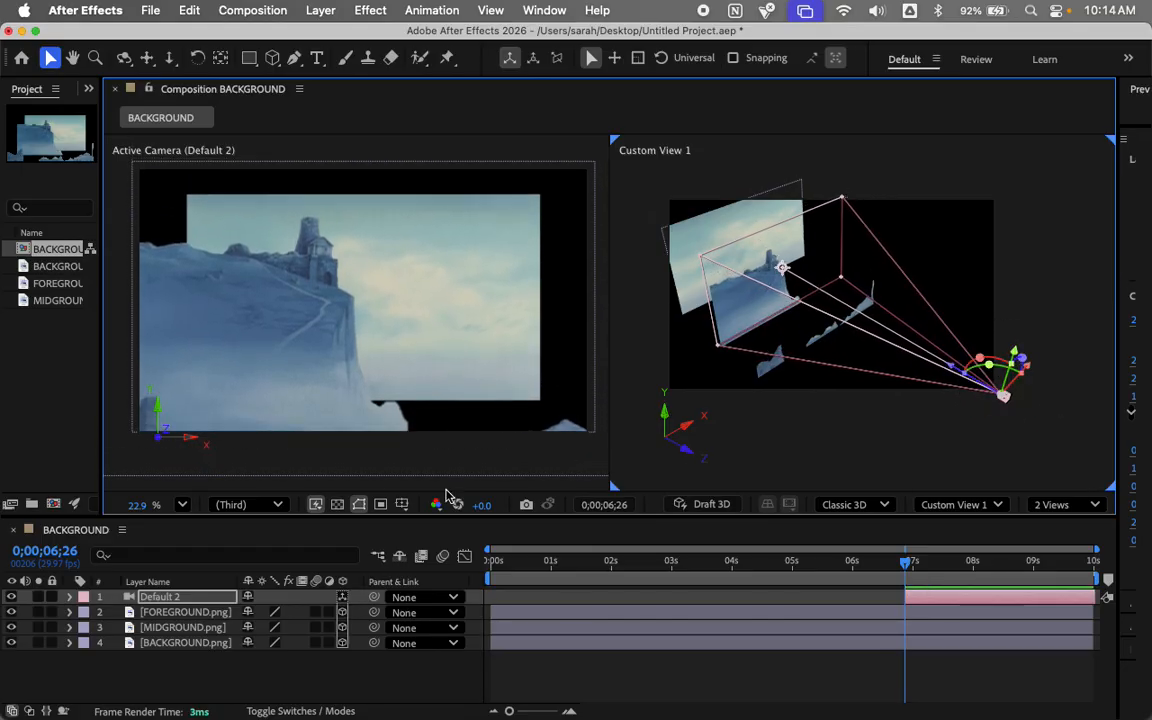
Step: Try raising the foreground layer in Y, then return it to its earlier height and deselect it
{"action": "left_click", "coordinate": [187, 616]}
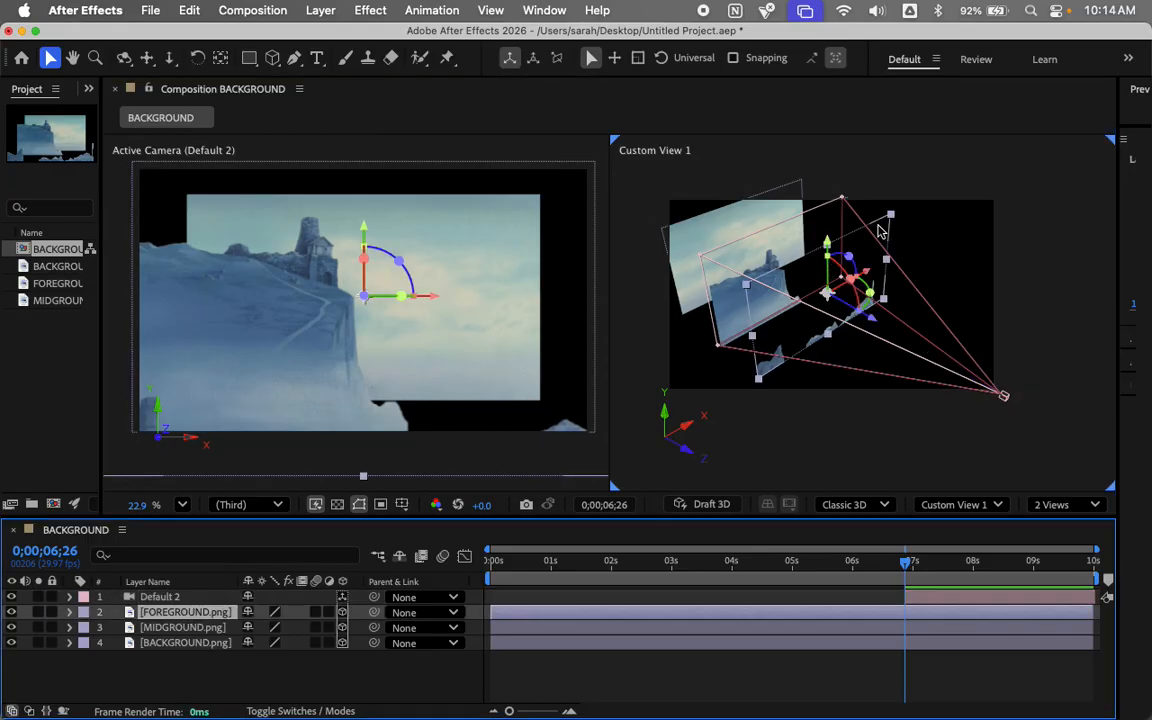
{"action": "mouse_move", "coordinate": [832, 250]}
{"action": "left_mouse_down"}
{"action": "mouse_move", "coordinate": [823, 221]}
{"action": "mouse_move", "coordinate": [836, 238]}
{"action": "left_mouse_up"}
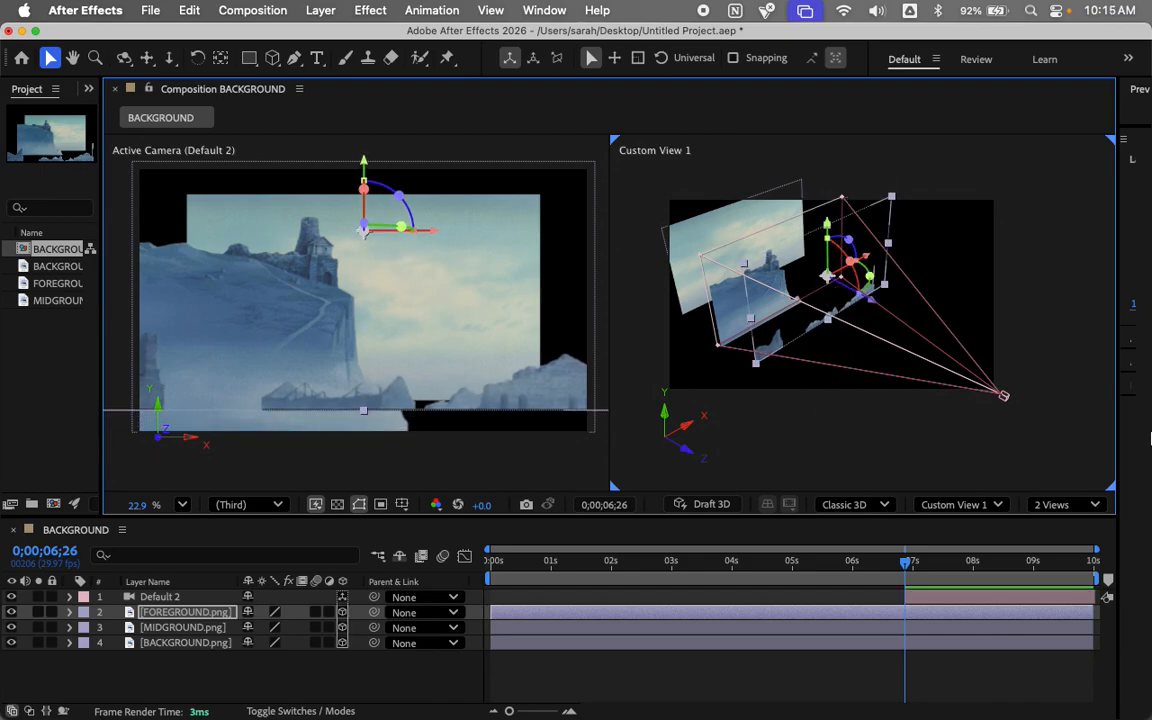
{"action": "left_click_drag", "start_coordinate": [364, 230], "coordinate": [364, 296]}
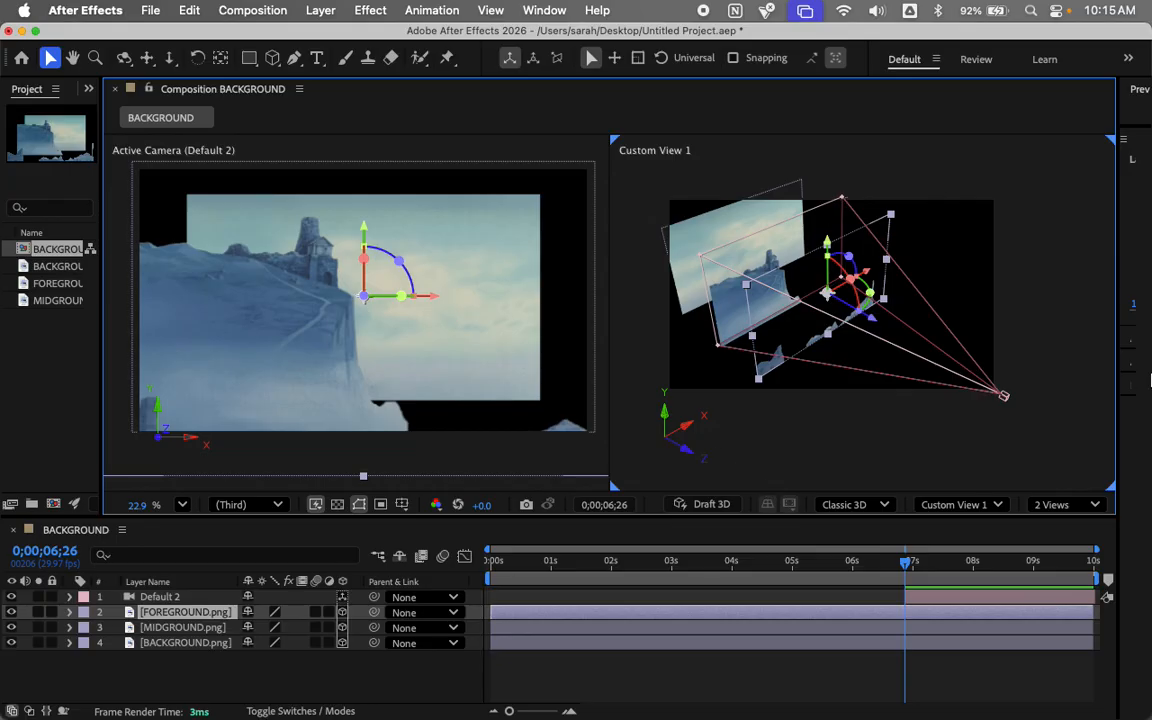
{"action": "left_click", "coordinate": [846, 203]}
{"action": "left_click", "coordinate": [927, 219]}
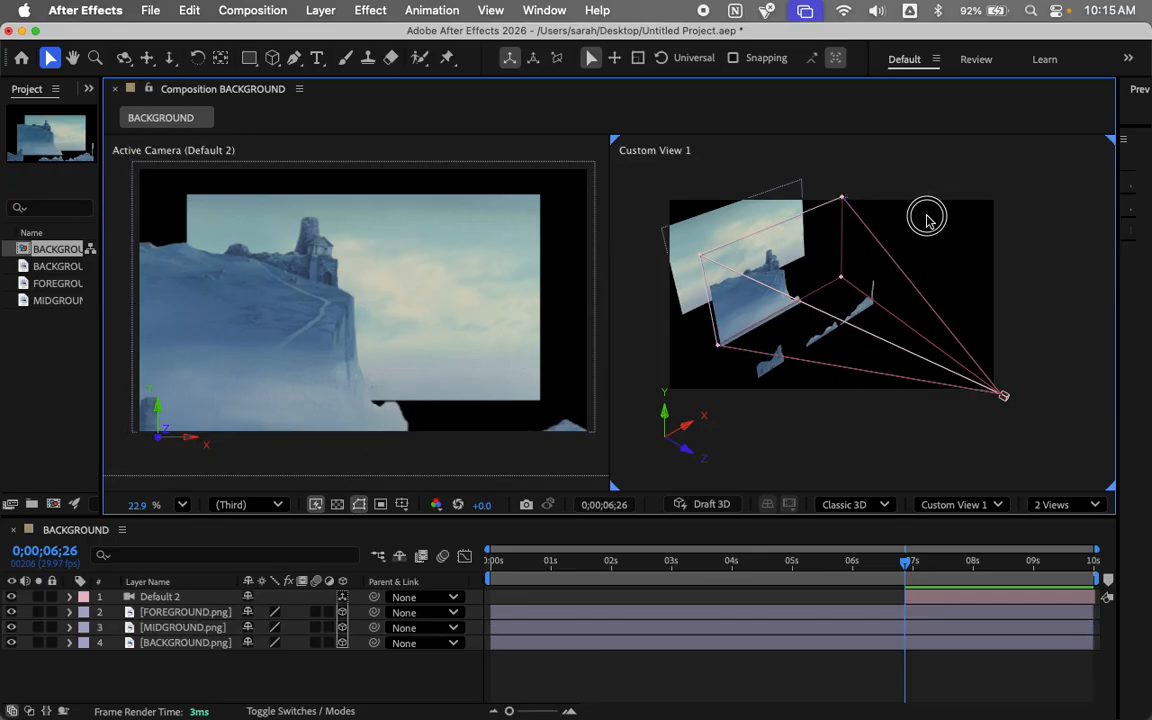
Step: Open the Default 2 camera's settings and set its focal length to 35 mm
{"action": "left_click", "coordinate": [1004, 397]}
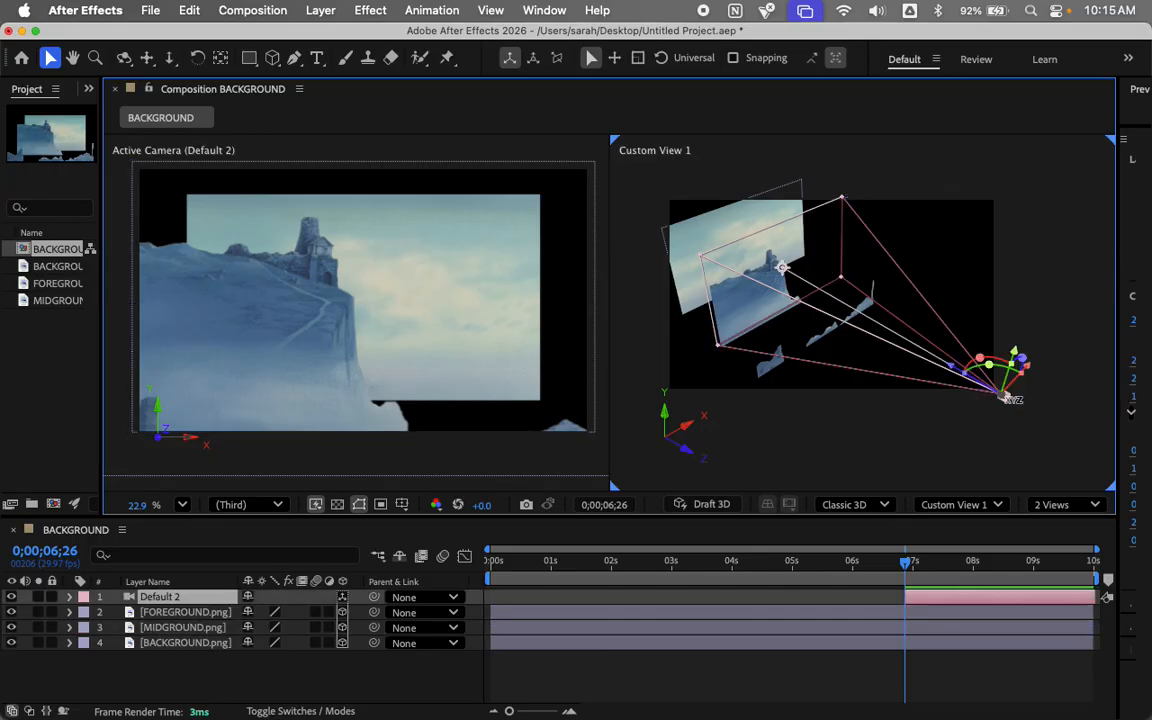
{"action": "double_click", "coordinate": [132, 597]}
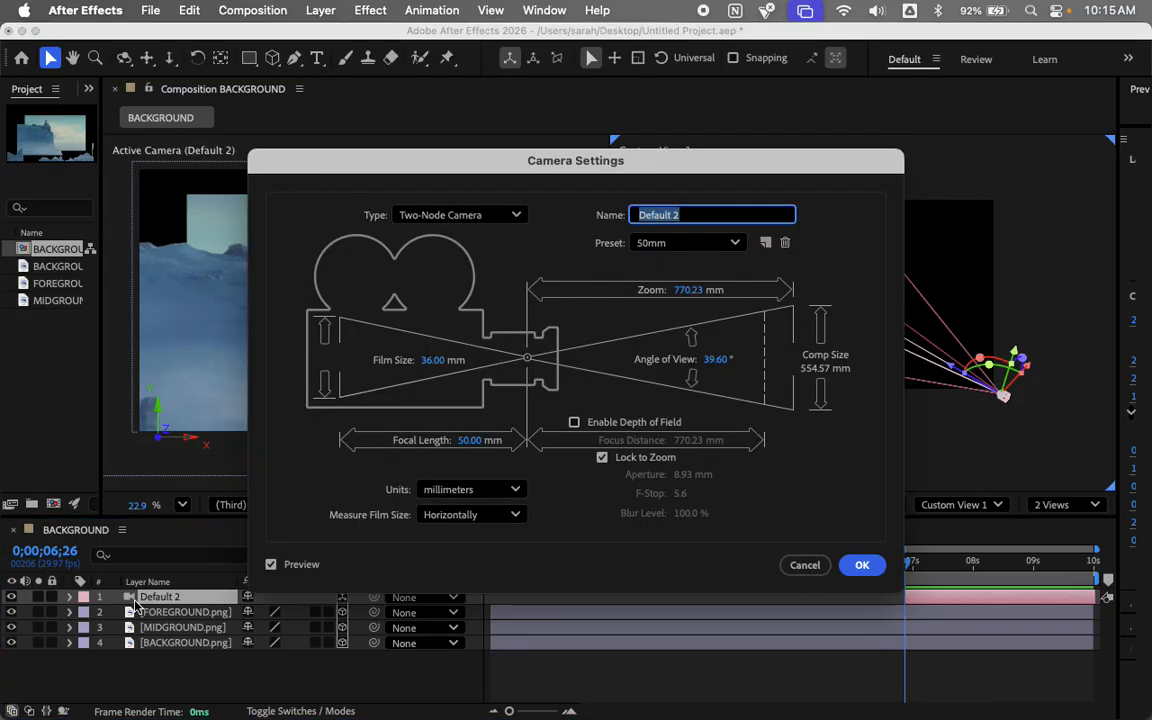
{"action": "left_click", "coordinate": [247, 572]}
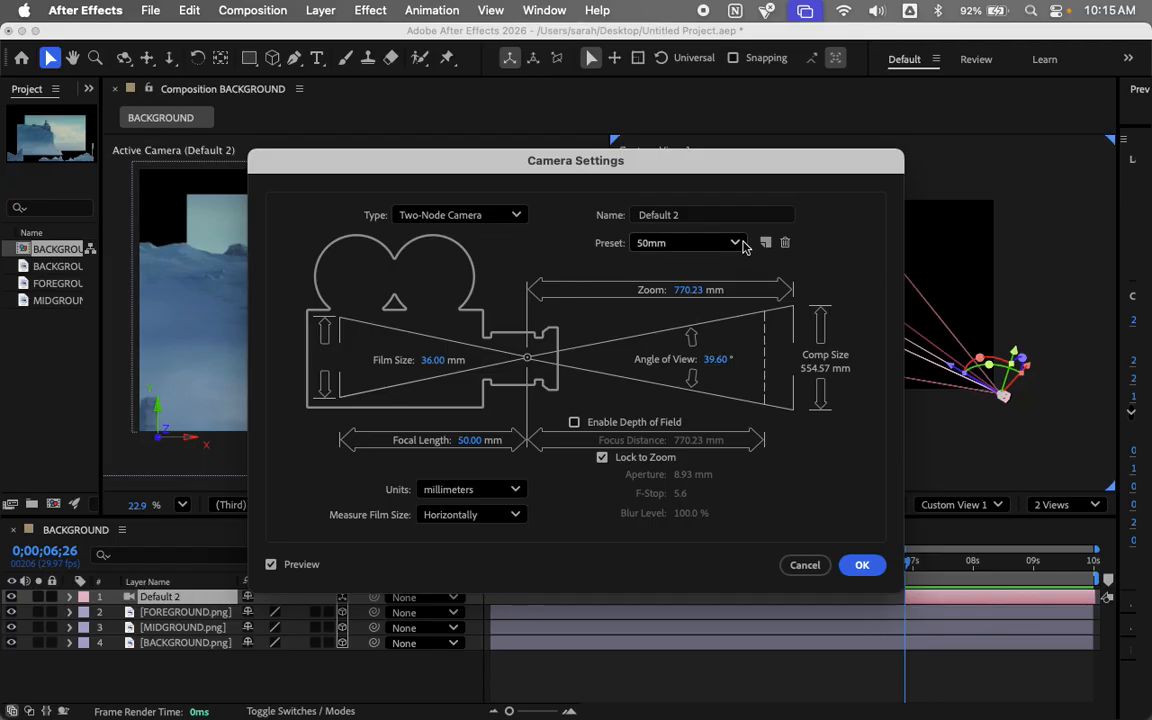
{"action": "left_click_drag", "start_coordinate": [659, 153], "coordinate": [856, 158]}
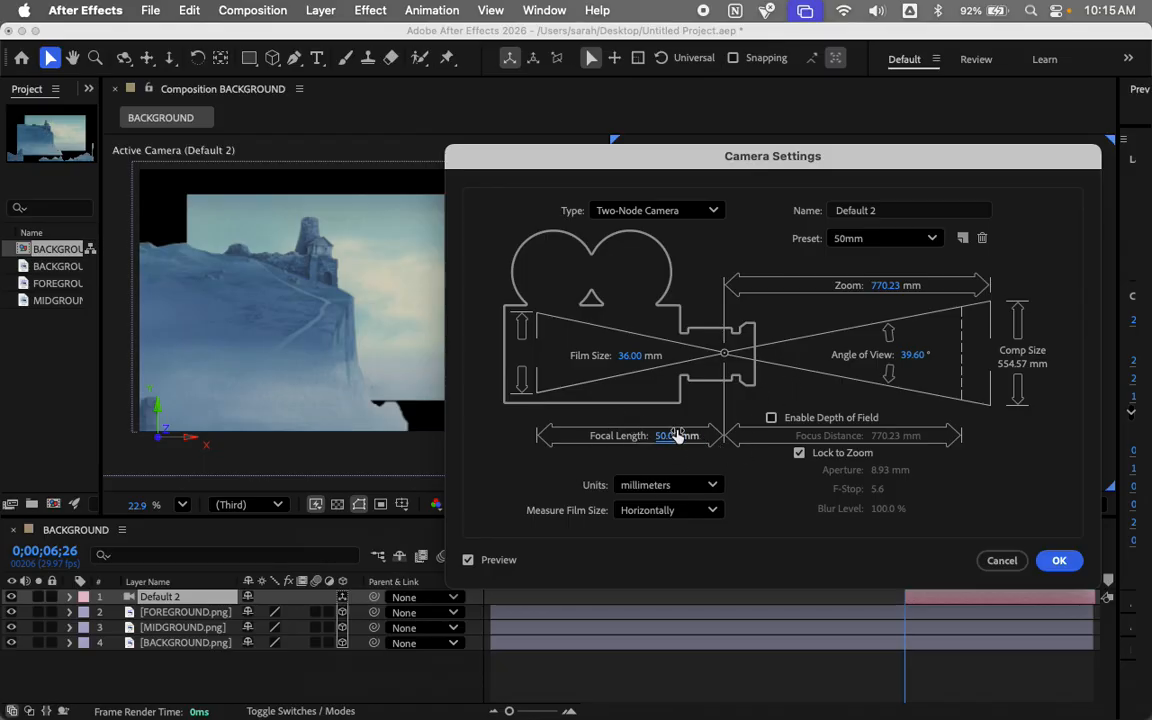
{"action": "left_click_drag", "start_coordinate": [677, 435], "coordinate": [640, 436]}
{"action": "left_click_drag", "start_coordinate": [815, 167], "coordinate": [436, 203]}
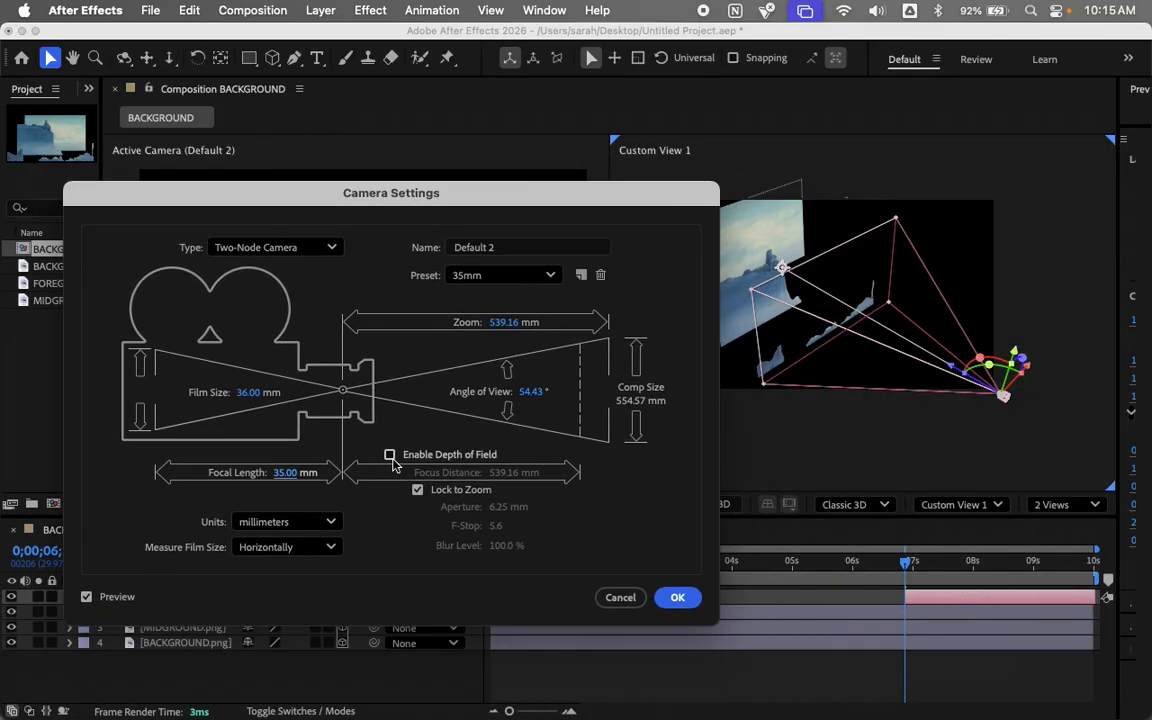
Step: Widen the camera's angle of view to 58°, keeping the composition preview in sight
{"action": "mouse_move", "coordinate": [279, 482]}
{"action": "left_mouse_down"}
{"action": "mouse_move", "coordinate": [247, 476]}
{"action": "mouse_move", "coordinate": [324, 483]}
{"action": "mouse_move", "coordinate": [369, 504]}
{"action": "mouse_move", "coordinate": [345, 483]}
{"action": "mouse_move", "coordinate": [242, 455]}
{"action": "mouse_move", "coordinate": [294, 475]}
{"action": "mouse_move", "coordinate": [249, 470]}
{"action": "mouse_move", "coordinate": [280, 481]}
{"action": "left_mouse_up"}
{"action": "left_click_drag", "start_coordinate": [483, 203], "coordinate": [614, 350]}
{"action": "mouse_move", "coordinate": [665, 553]}
{"action": "left_mouse_down"}
{"action": "mouse_move", "coordinate": [689, 548]}
{"action": "mouse_move", "coordinate": [660, 547]}
{"action": "mouse_move", "coordinate": [684, 550]}
{"action": "mouse_move", "coordinate": [678, 562]}
{"action": "mouse_move", "coordinate": [666, 555]}
{"action": "mouse_move", "coordinate": [687, 543]}
{"action": "mouse_move", "coordinate": [674, 548]}
{"action": "mouse_move", "coordinate": [704, 560]}
{"action": "mouse_move", "coordinate": [663, 545]}
{"action": "mouse_move", "coordinate": [672, 540]}
{"action": "mouse_move", "coordinate": [652, 548]}
{"action": "mouse_move", "coordinate": [689, 548]}
{"action": "mouse_move", "coordinate": [640, 525]}
{"action": "mouse_move", "coordinate": [689, 548]}
{"action": "mouse_move", "coordinate": [638, 527]}
{"action": "mouse_move", "coordinate": [675, 551]}
{"action": "left_mouse_up"}
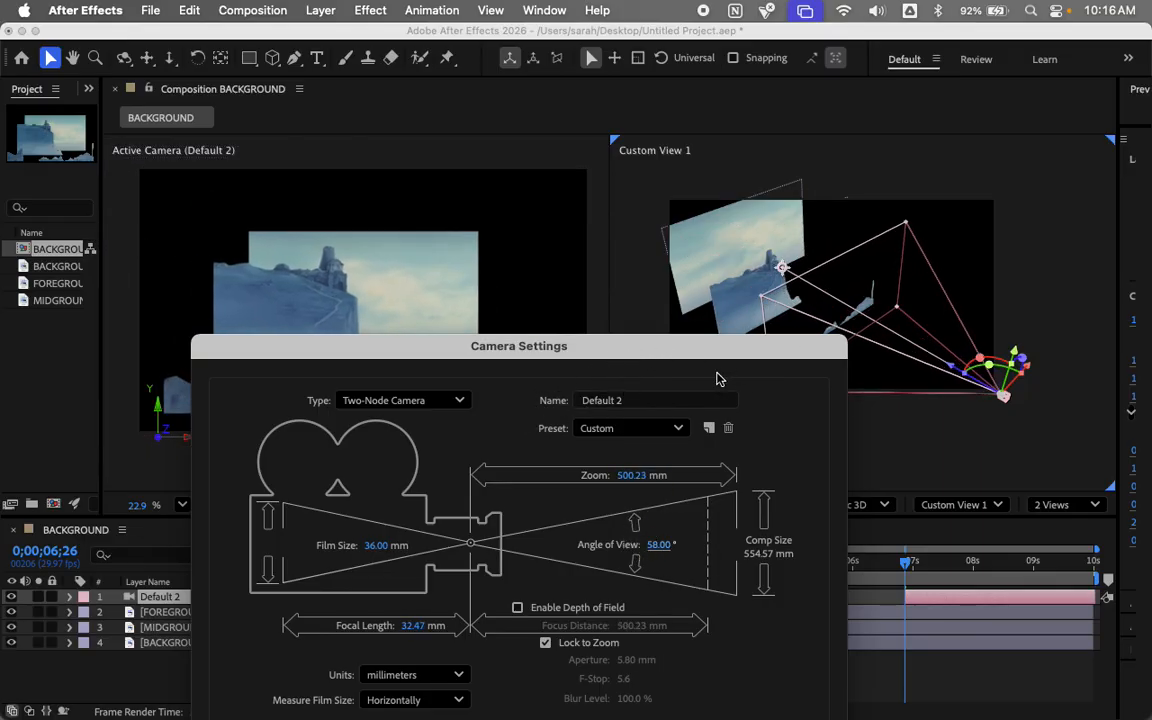
{"action": "left_click_drag", "start_coordinate": [640, 333], "coordinate": [604, 195]}
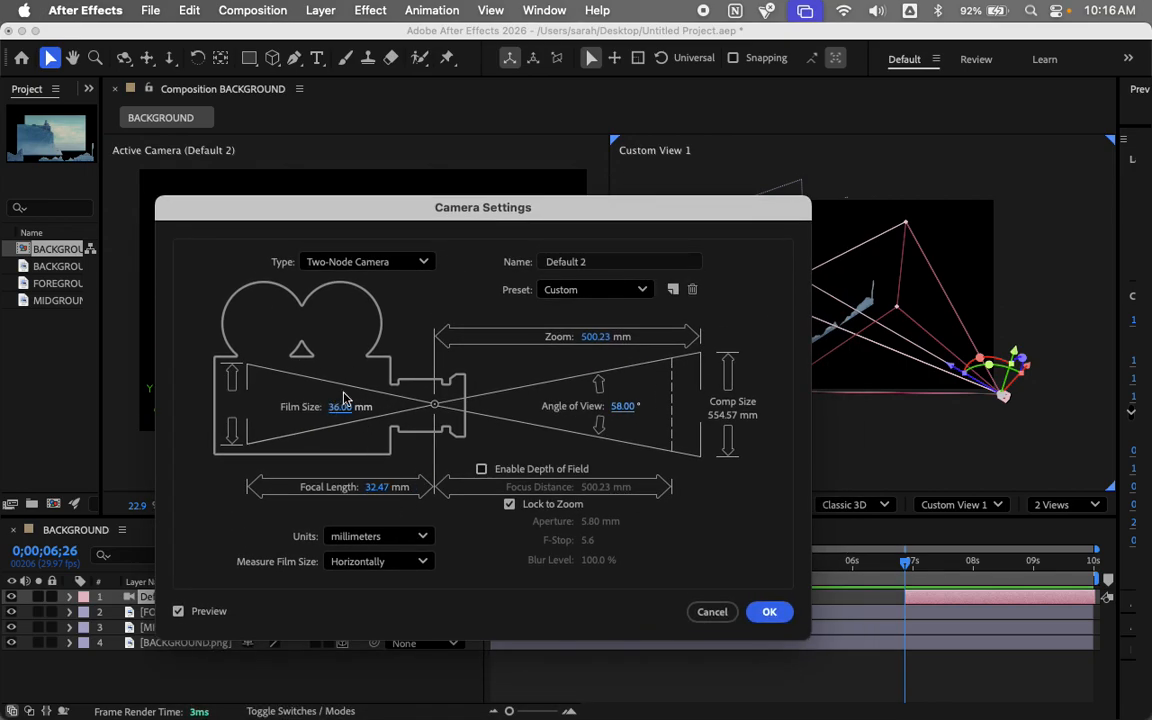
Step: Set the camera's film size to 27 mm and apply the camera settings
{"action": "left_click_drag", "start_coordinate": [468, 220], "coordinate": [811, 362]}
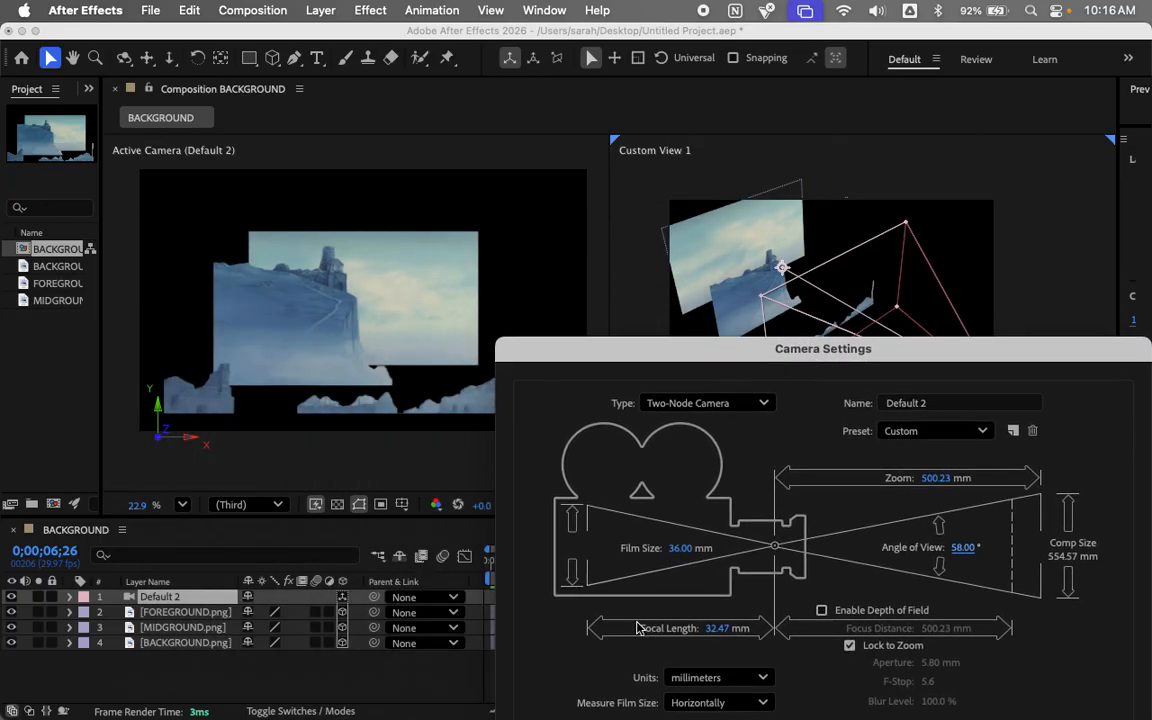
{"action": "mouse_move", "coordinate": [688, 548]}
{"action": "left_mouse_down"}
{"action": "mouse_move", "coordinate": [658, 545]}
{"action": "mouse_move", "coordinate": [704, 556]}
{"action": "mouse_move", "coordinate": [655, 538]}
{"action": "mouse_move", "coordinate": [670, 548]}
{"action": "left_mouse_up"}
{"action": "left_click_drag", "start_coordinate": [855, 350], "coordinate": [737, 242]}
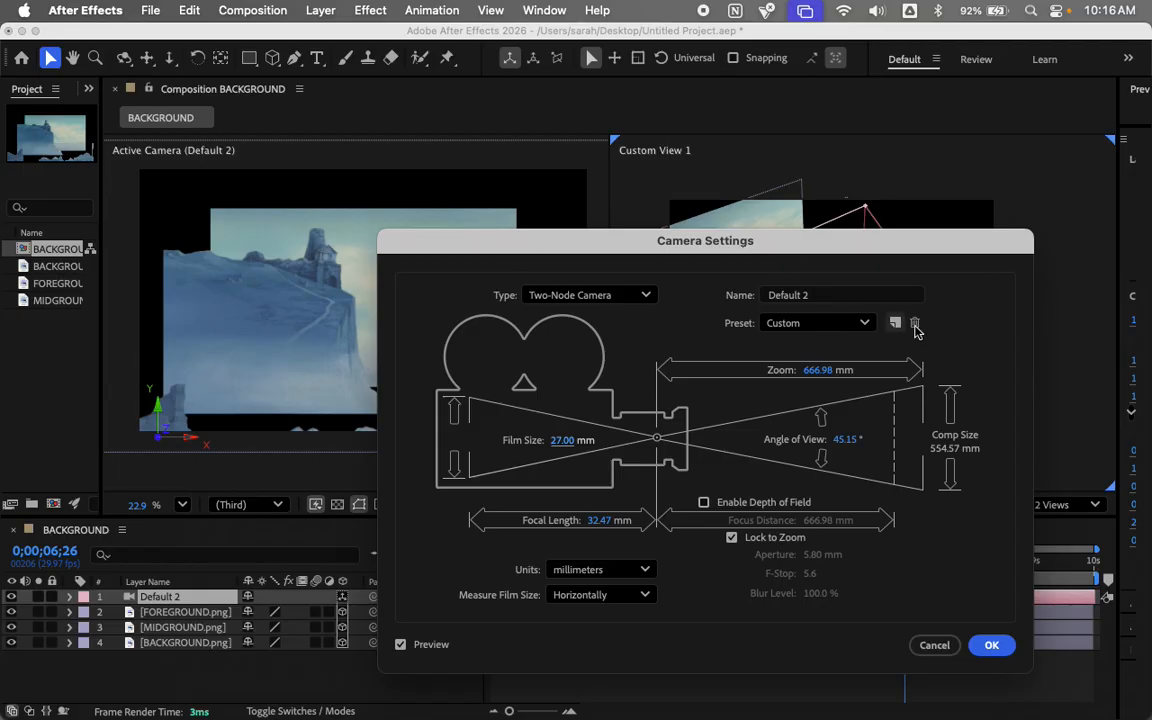
{"action": "left_click", "coordinate": [988, 646]}
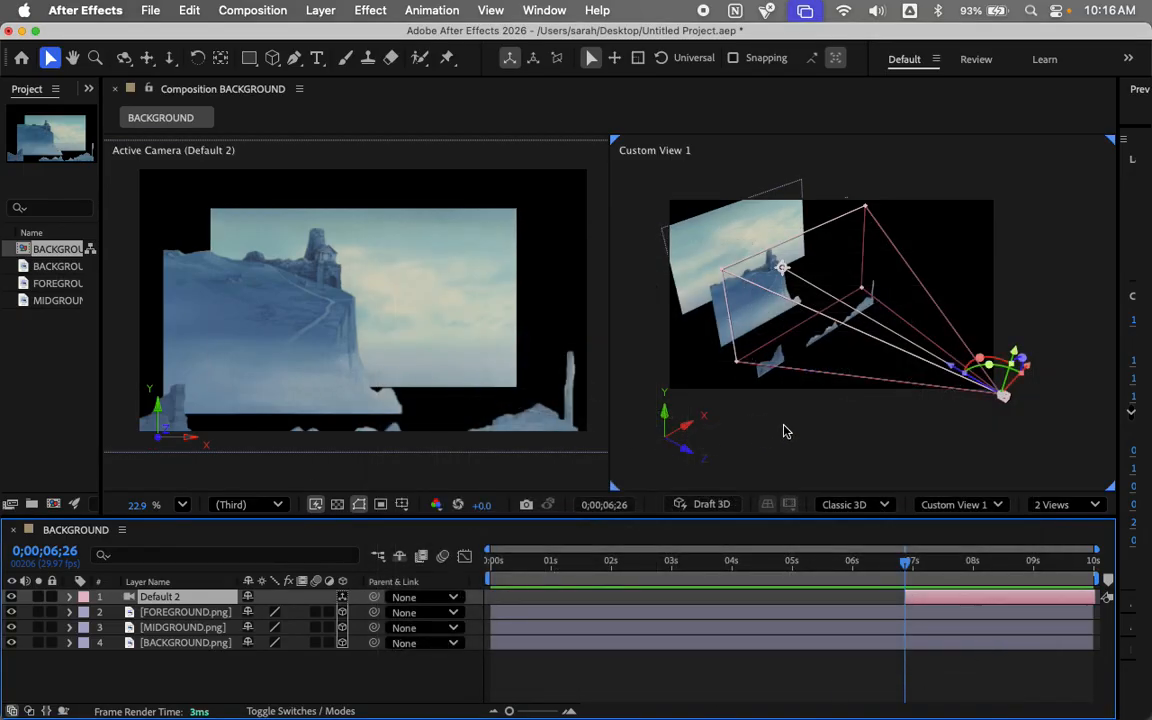
Step: Lower the camera in Y and tilt it upward to an X orientation of about 6.4°
{"action": "left_click_drag", "start_coordinate": [1018, 342], "coordinate": [1000, 384]}
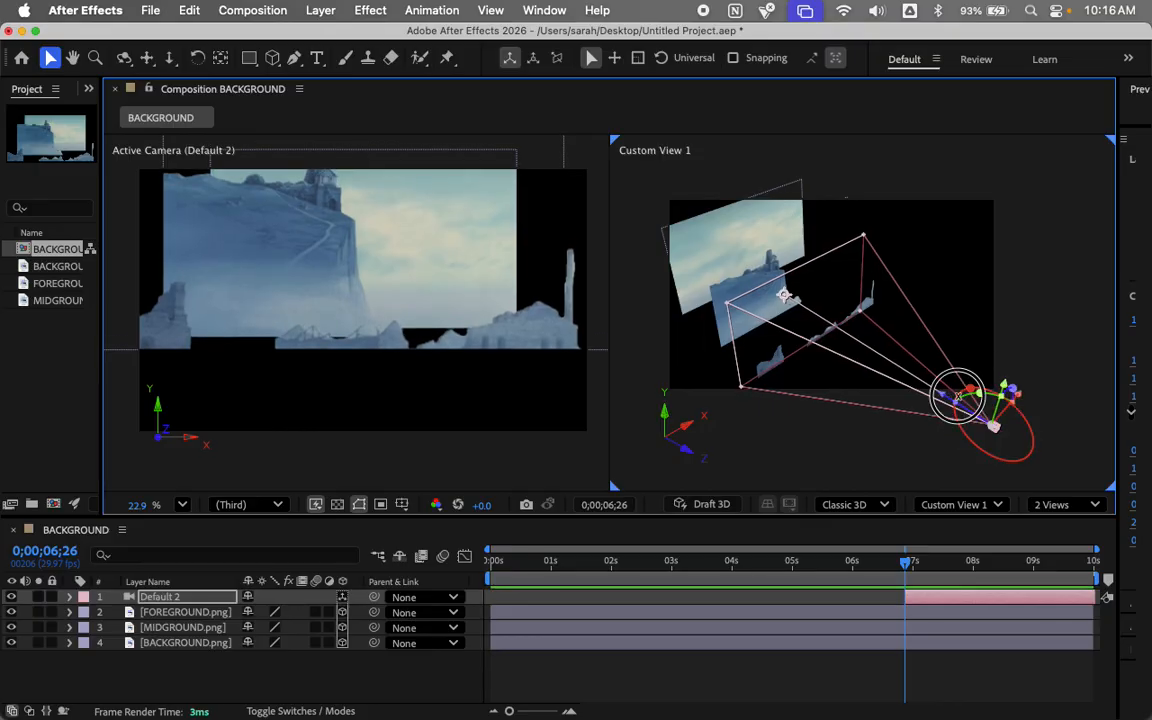
{"action": "left_click", "coordinate": [957, 397]}
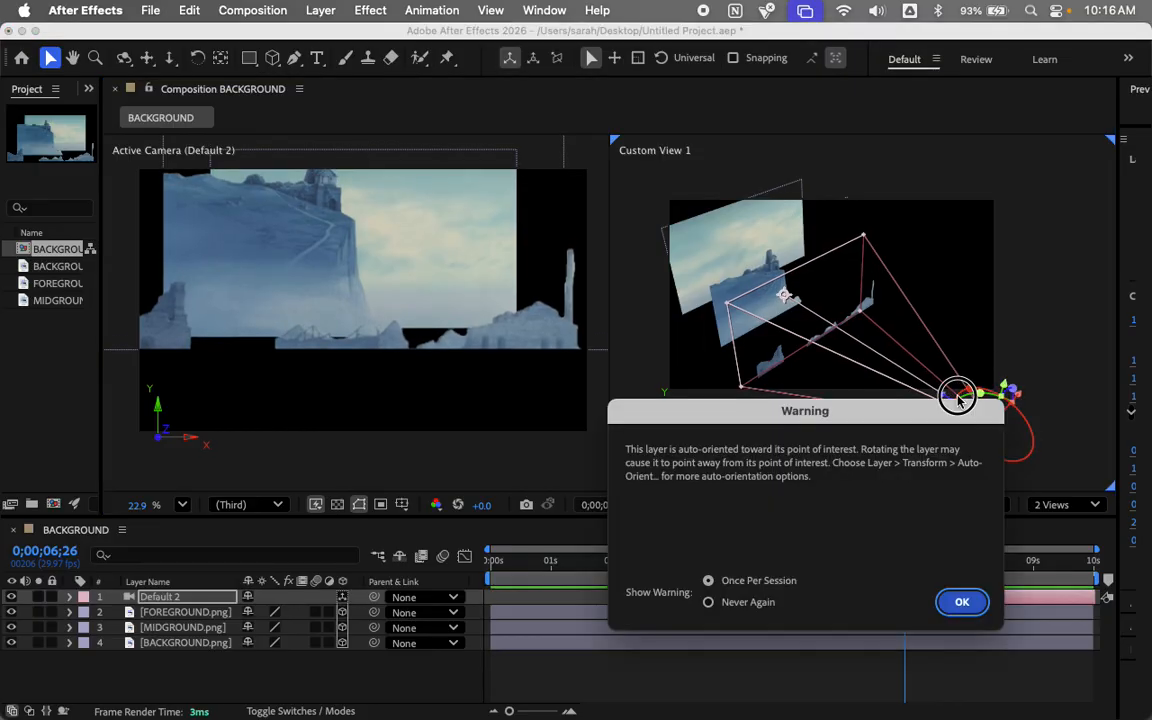
{"action": "left_click", "coordinate": [965, 604]}
{"action": "left_click_drag", "start_coordinate": [975, 393], "coordinate": [942, 399]}
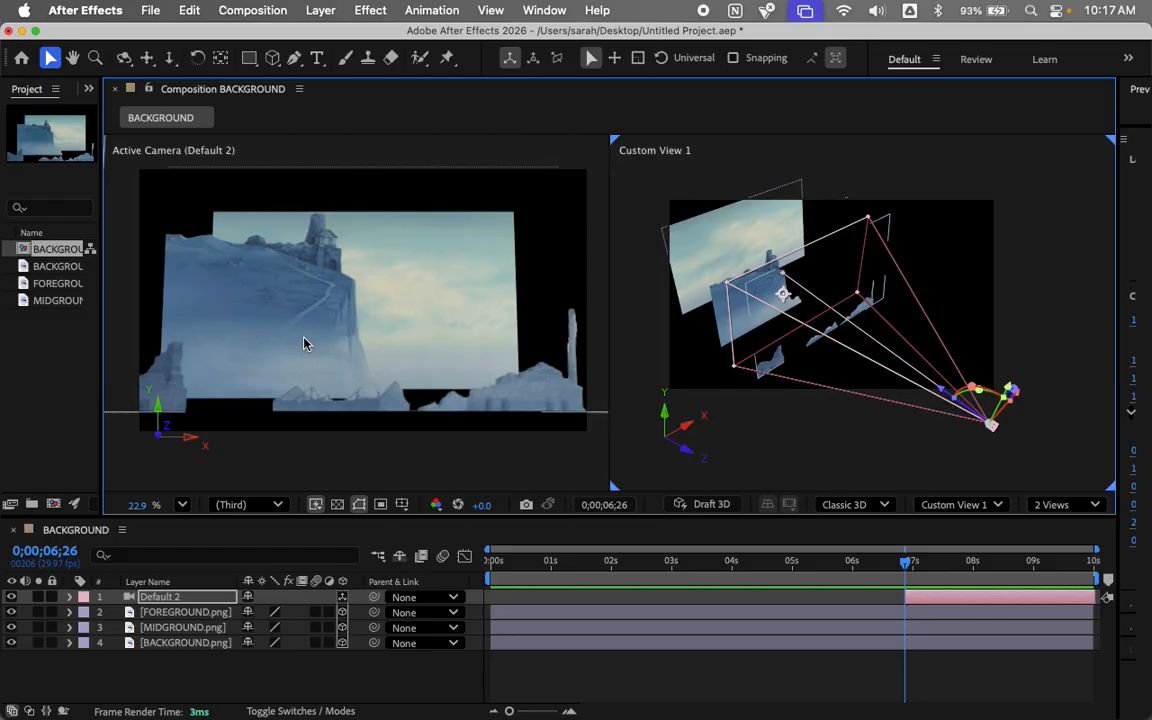
Step: Shift the foreground layer back in Z toward the midground, and move the camera forward to about Z -1364
{"action": "left_click", "coordinate": [540, 382]}
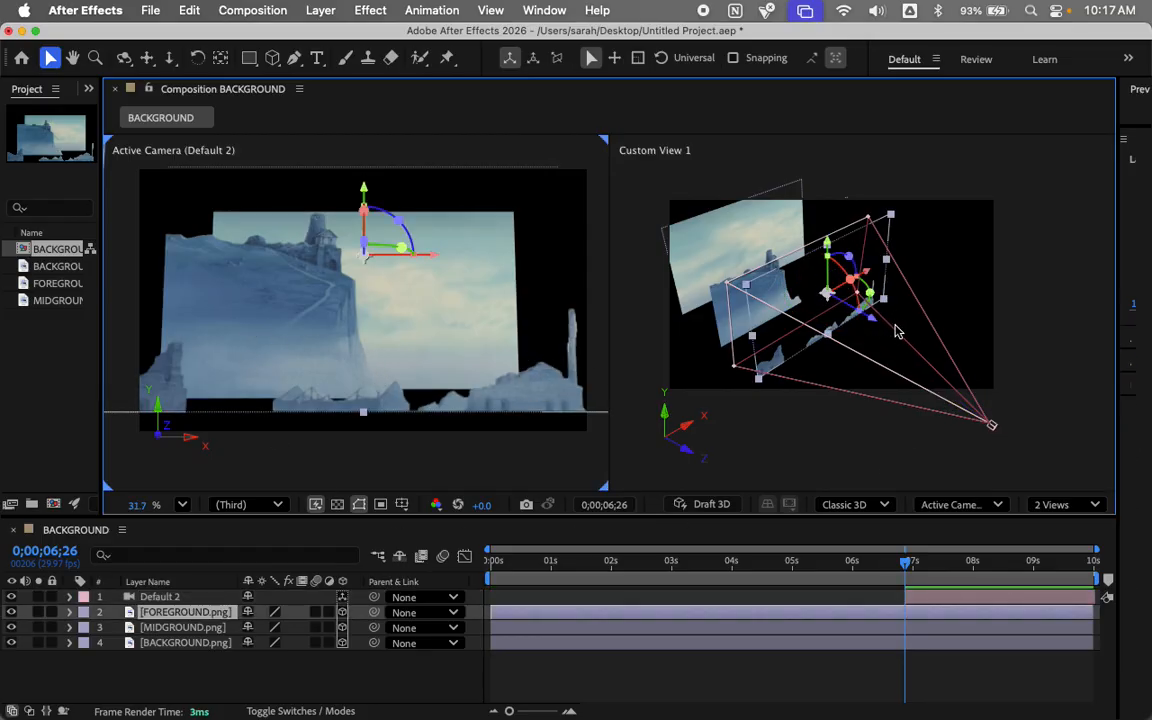
{"action": "mouse_move", "coordinate": [861, 314]}
{"action": "left_mouse_down"}
{"action": "mouse_move", "coordinate": [836, 302]}
{"action": "mouse_move", "coordinate": [832, 316]}
{"action": "mouse_move", "coordinate": [845, 312]}
{"action": "left_mouse_up"}
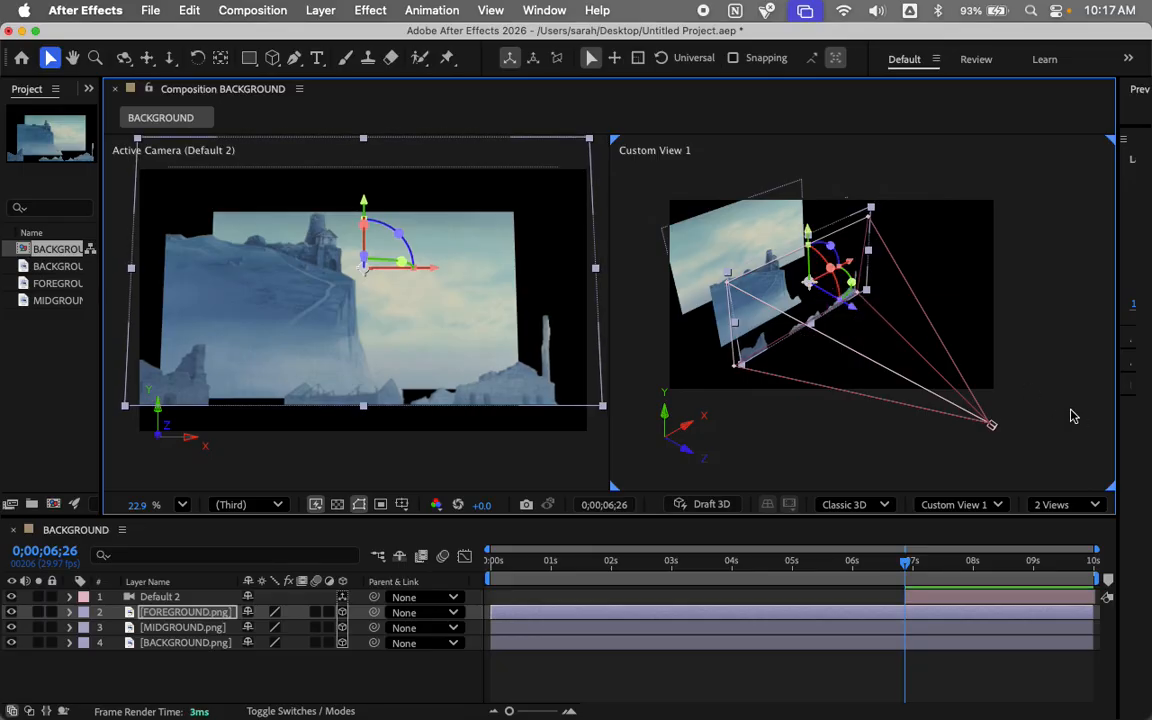
{"action": "left_click_drag", "start_coordinate": [849, 305], "coordinate": [856, 318]}
{"action": "left_click", "coordinate": [988, 418]}
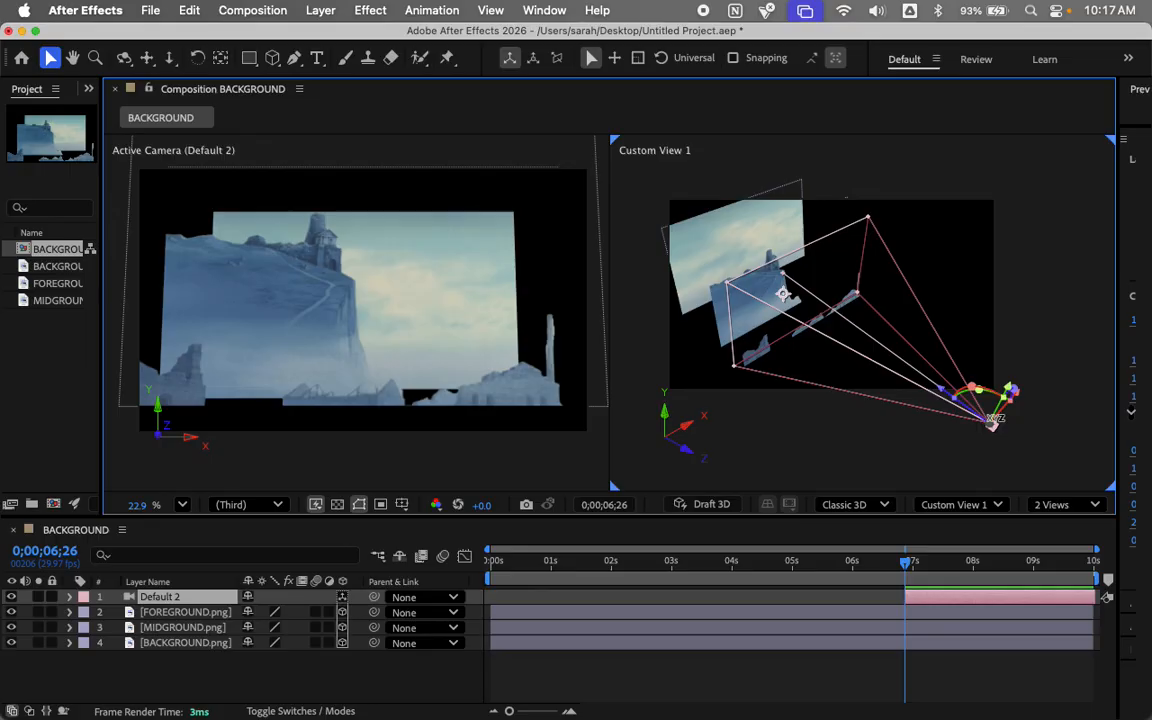
{"action": "left_click_drag", "start_coordinate": [945, 398], "coordinate": [906, 410]}
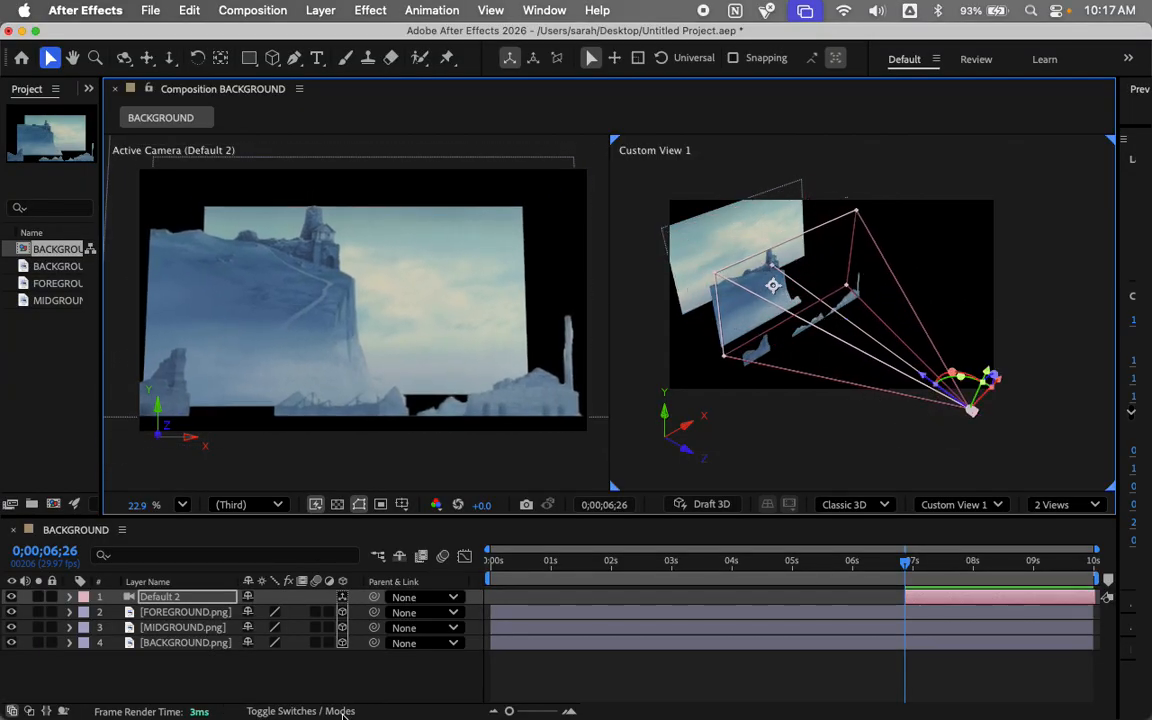
Step: Reveal the camera's Transform properties and add starting keyframes for Point of Interest and Position at 0;00;00;24
{"action": "left_click", "coordinate": [69, 597]}
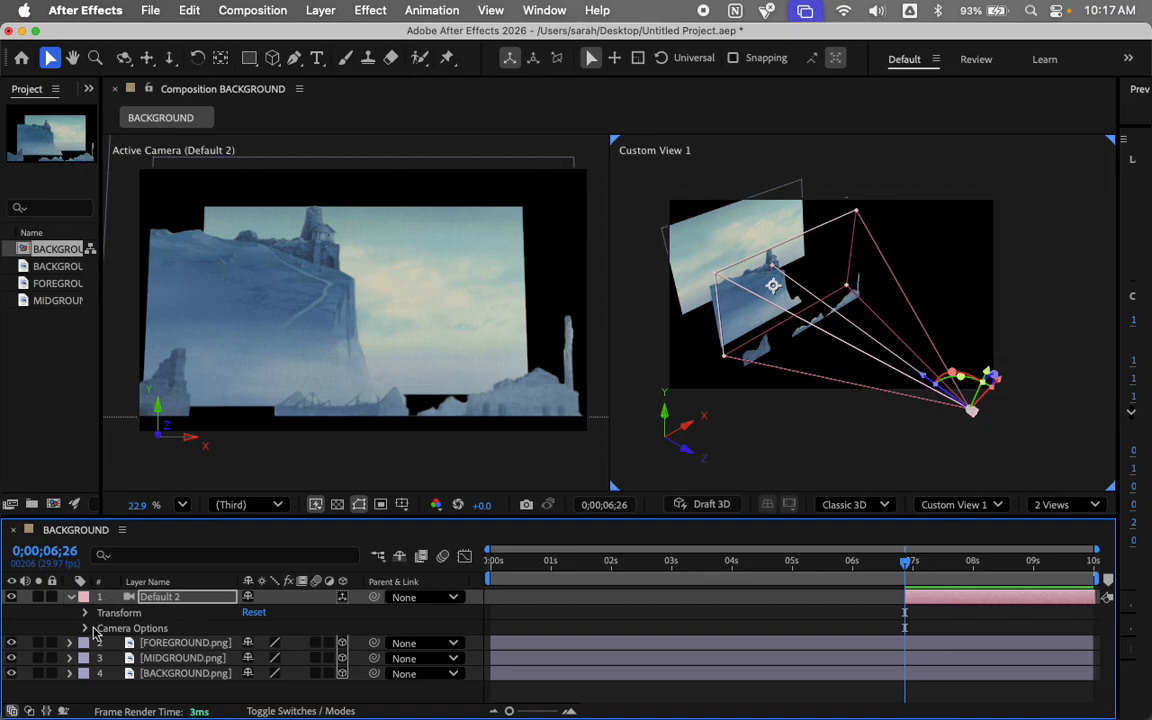
{"action": "left_click", "coordinate": [84, 614]}
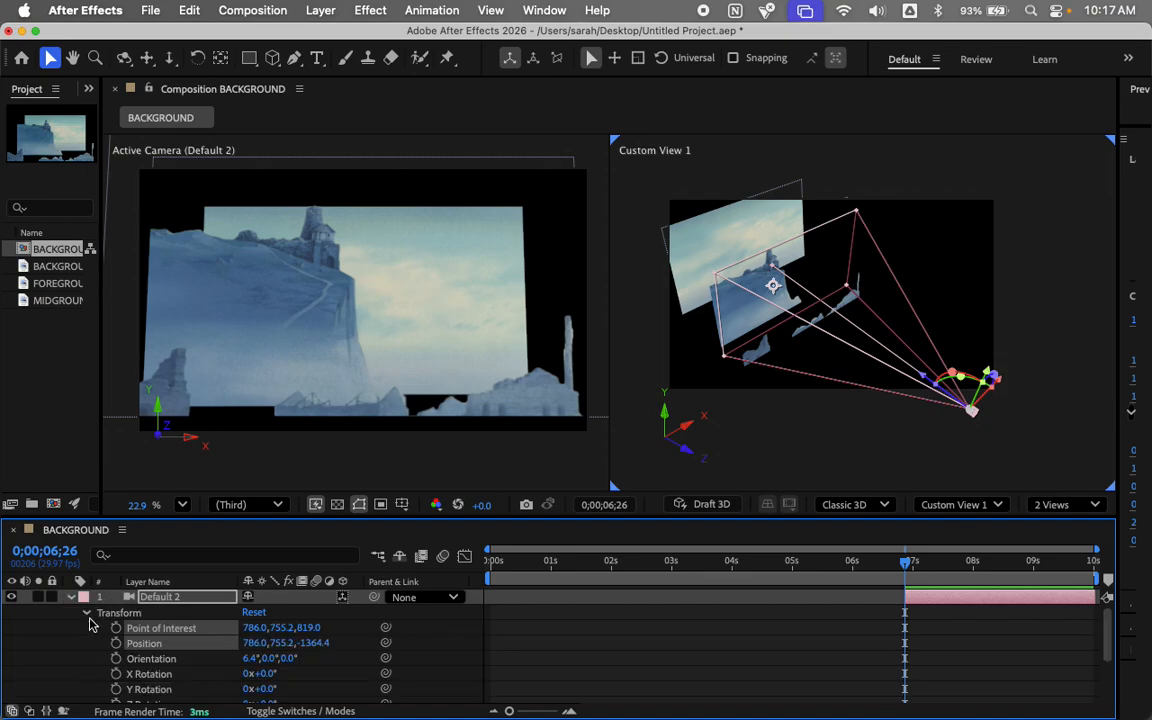
{"action": "scroll", "coordinate": [150, 655], "scroll_direction": "down", "scroll_amount": 1}
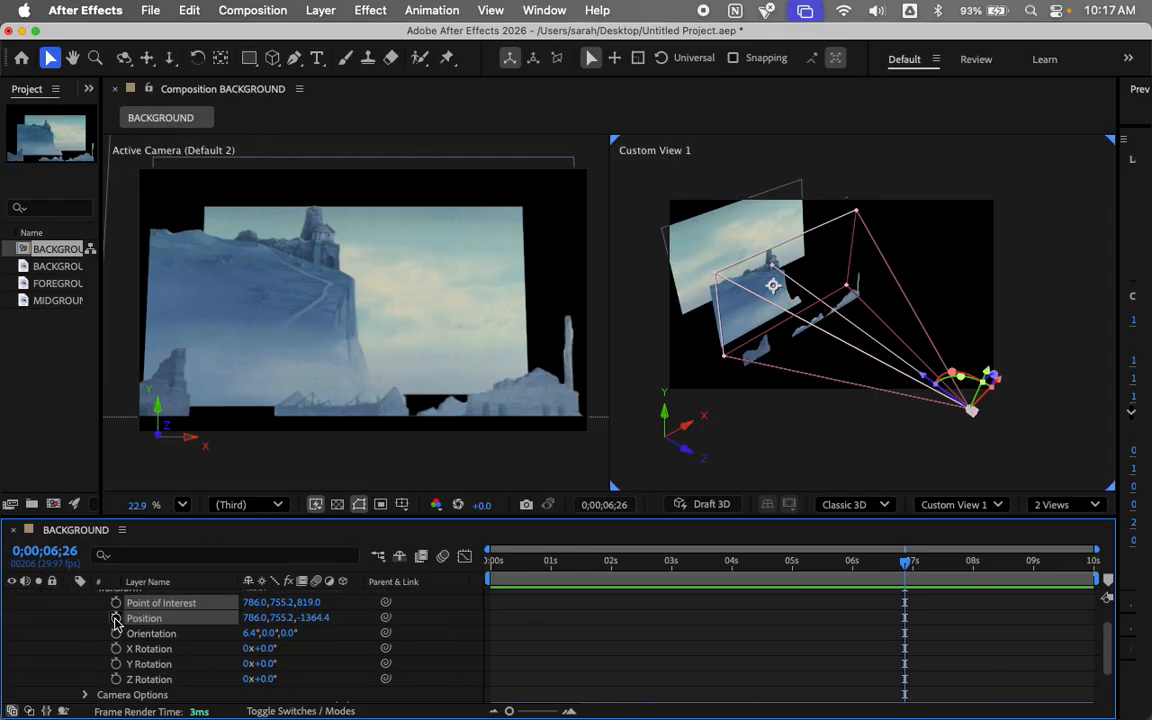
{"action": "left_click", "coordinate": [540, 561]}
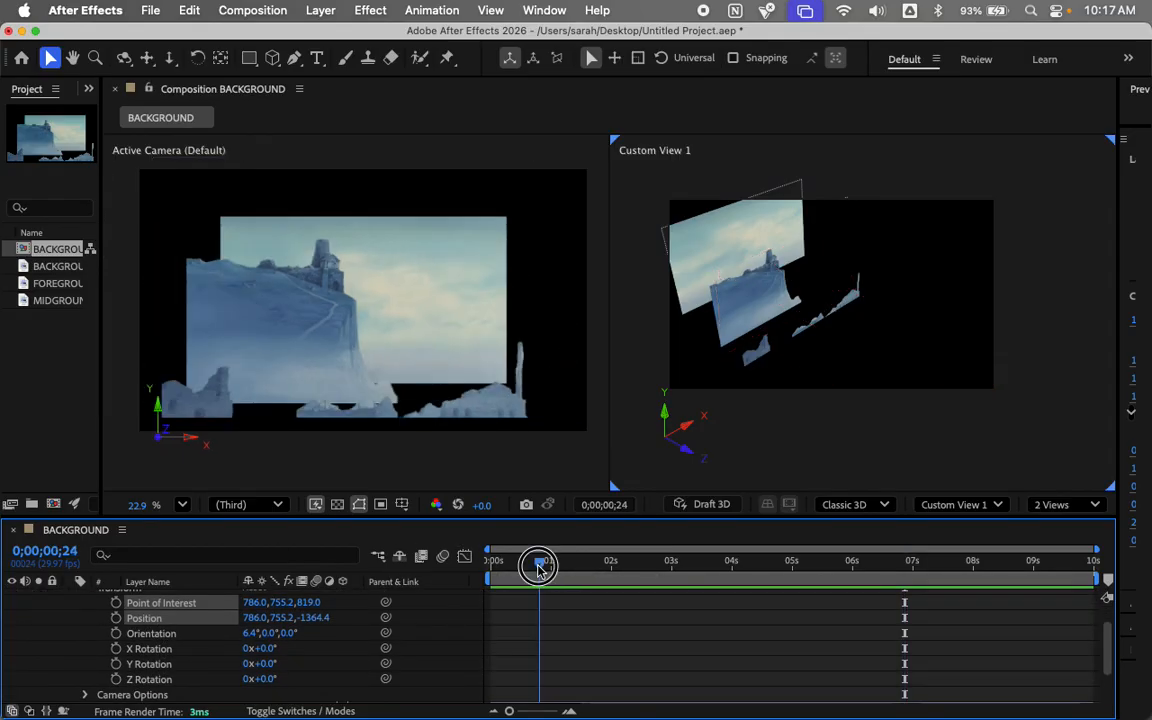
{"action": "left_click", "coordinate": [117, 618]}
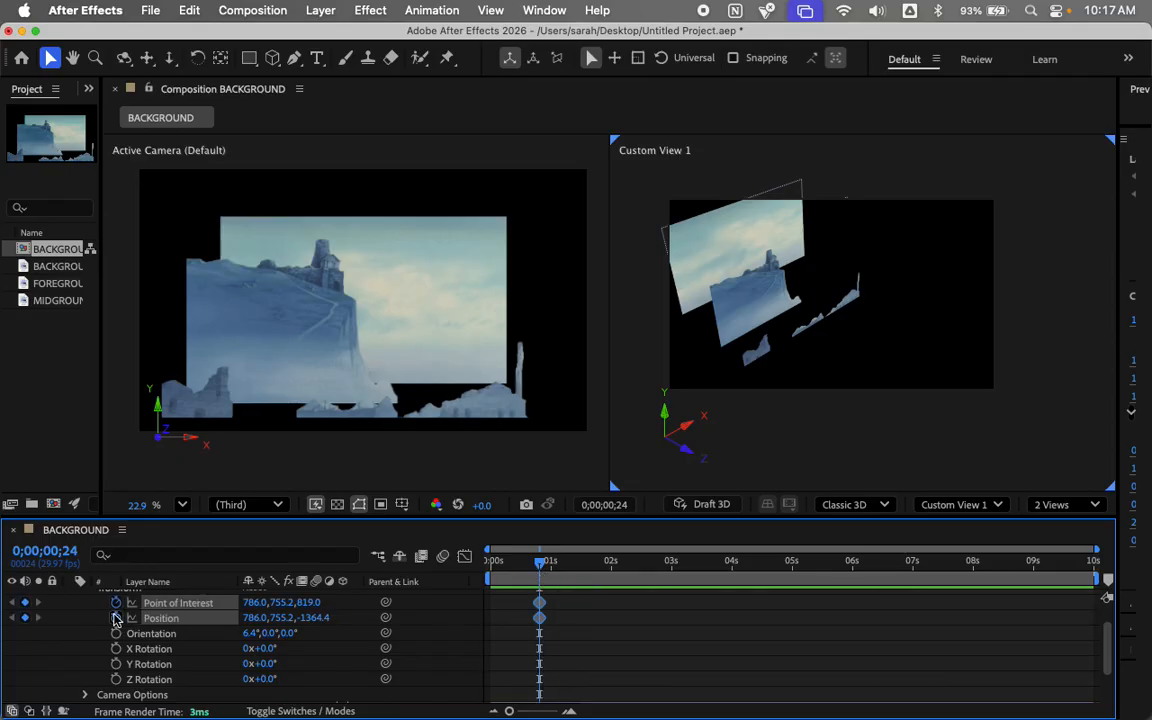
Step: Extend the start of the camera layer back in time to just before its first keyframes
{"action": "left_click_drag", "start_coordinate": [543, 565], "coordinate": [715, 566]}
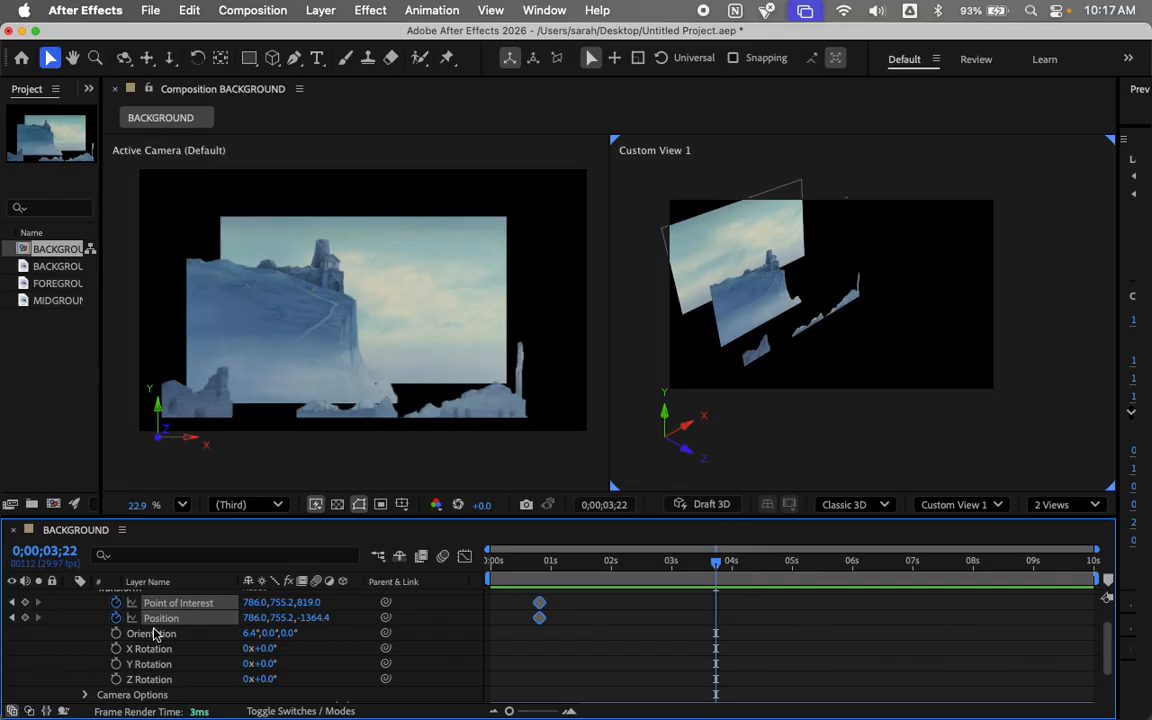
{"action": "scroll", "coordinate": [160, 636], "scroll_direction": "up", "scroll_amount": 1}
{"action": "left_click", "coordinate": [183, 597]}
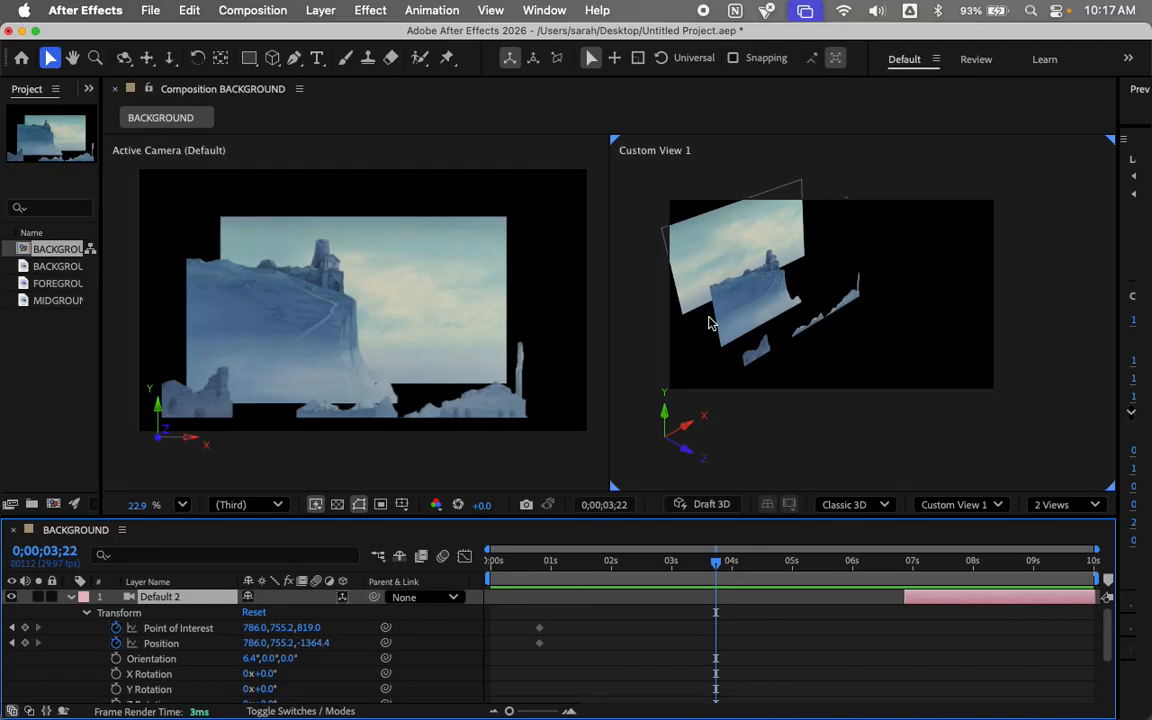
{"action": "scroll", "coordinate": [717, 281], "scroll_direction": "down", "scroll_amount": 5}
{"action": "scroll", "coordinate": [717, 281], "scroll_direction": "up", "scroll_amount": 5}
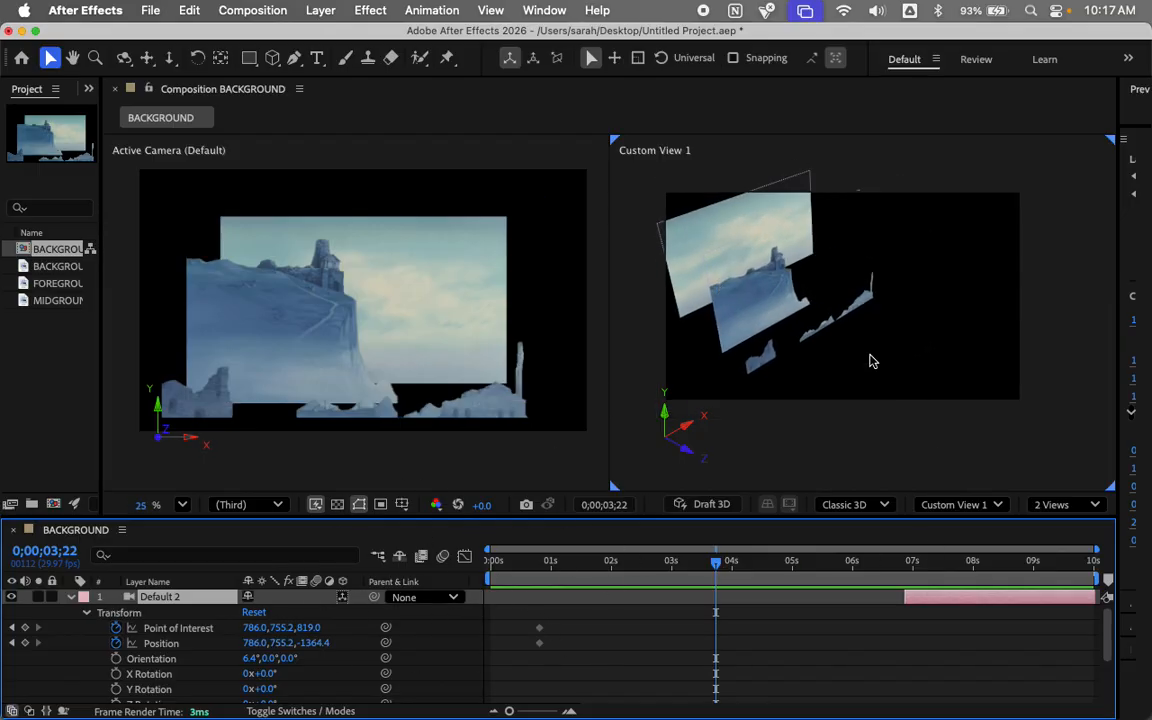
{"action": "mouse_move", "coordinate": [715, 562]}
{"action": "left_mouse_down"}
{"action": "mouse_move", "coordinate": [609, 563]}
{"action": "mouse_move", "coordinate": [728, 576]}
{"action": "mouse_move", "coordinate": [724, 563]}
{"action": "left_mouse_up"}
{"action": "left_click_drag", "start_coordinate": [905, 597], "coordinate": [533, 597]}
Step: At 0;00;05;24, push the camera forward to about Z -22 to keyframe the end of the move
{"action": "left_click_drag", "start_coordinate": [731, 567], "coordinate": [841, 598]}
{"action": "left_click_drag", "start_coordinate": [944, 385], "coordinate": [757, 352]}
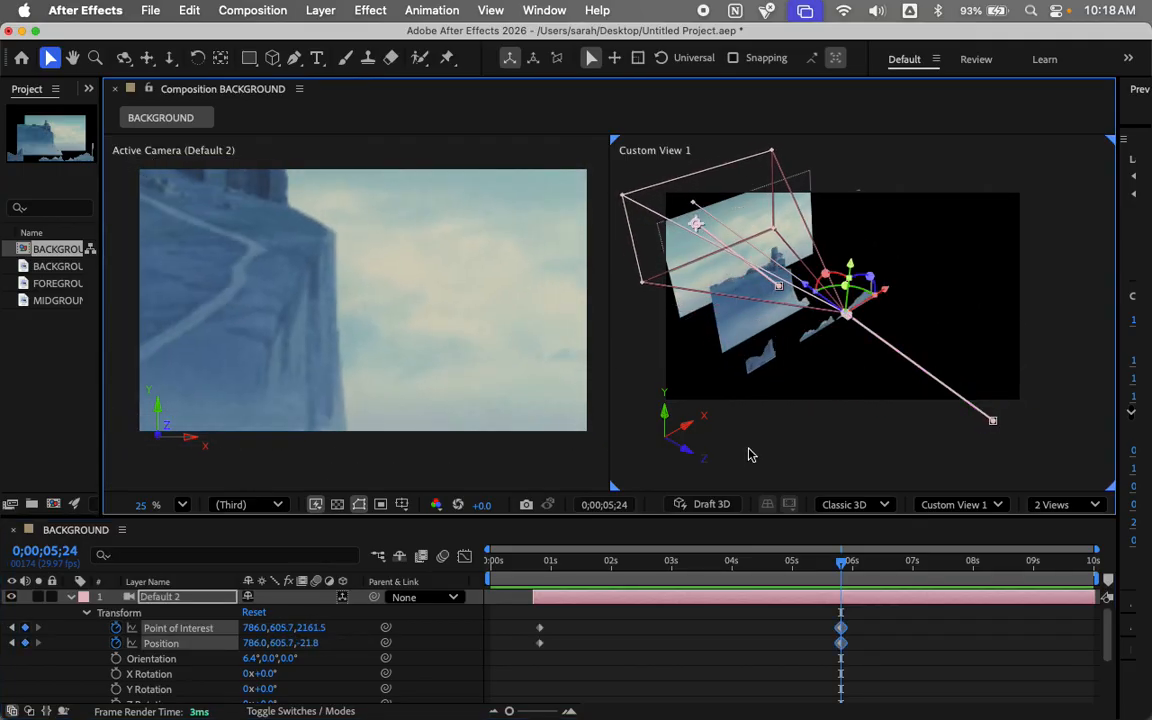
Step: Play back the camera move from 0;00;00;14 and scrub through it to check the framing
{"action": "left_click_drag", "start_coordinate": [592, 561], "coordinate": [519, 562]}
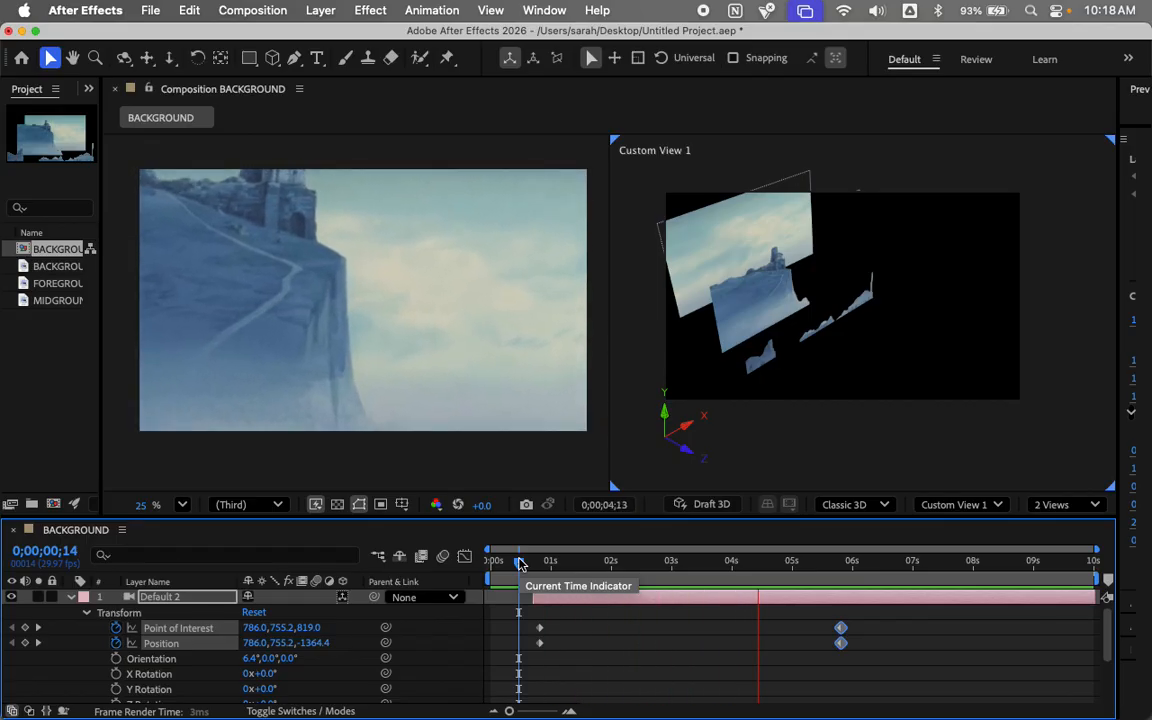
{"action": "key", "text": "space"}
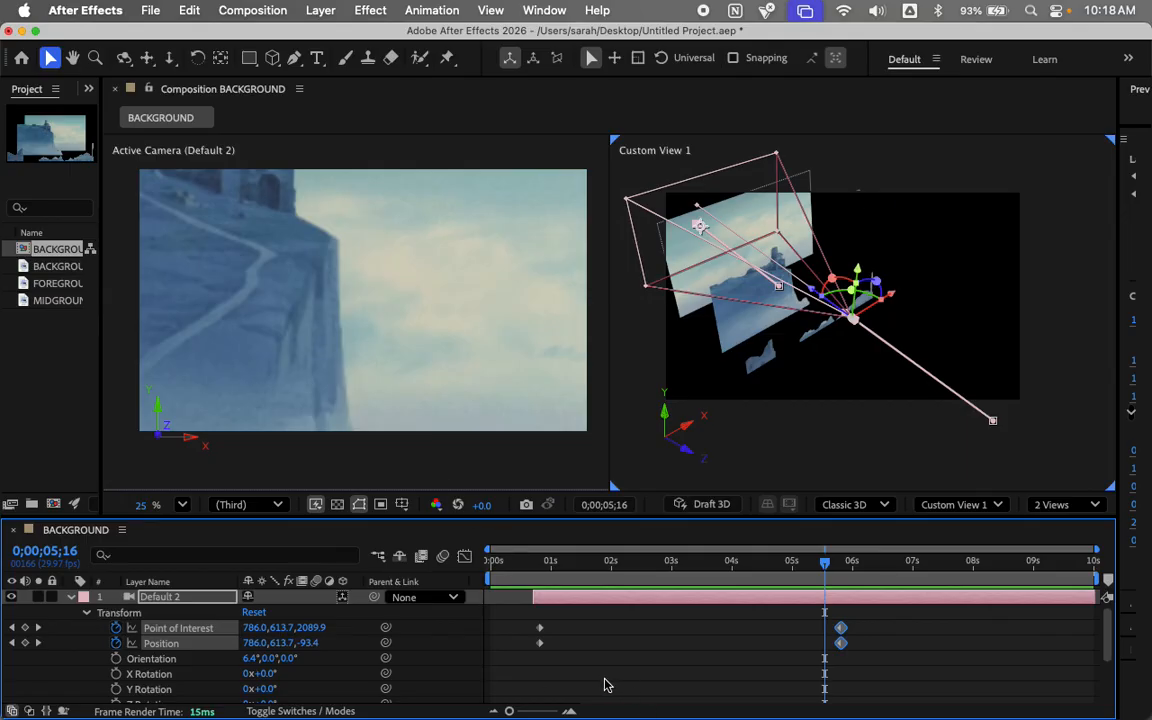
{"action": "left_click_drag", "start_coordinate": [795, 562], "coordinate": [385, 495]}
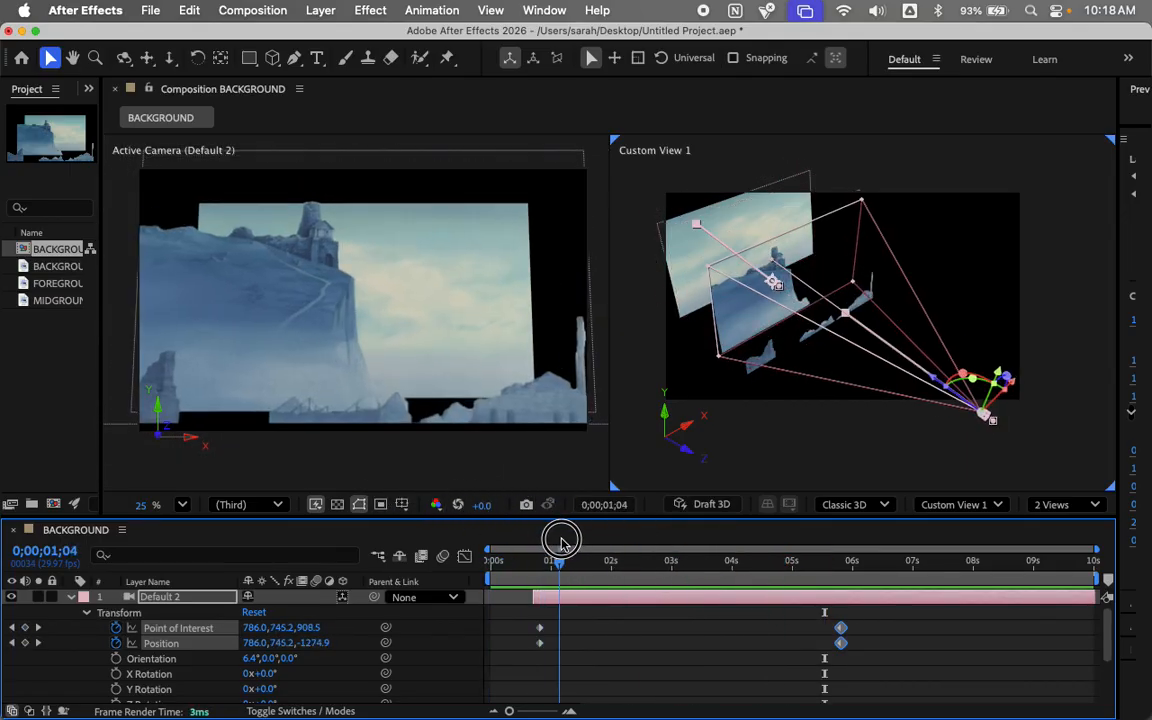
{"action": "left_click_drag", "start_coordinate": [561, 541], "coordinate": [523, 543]}
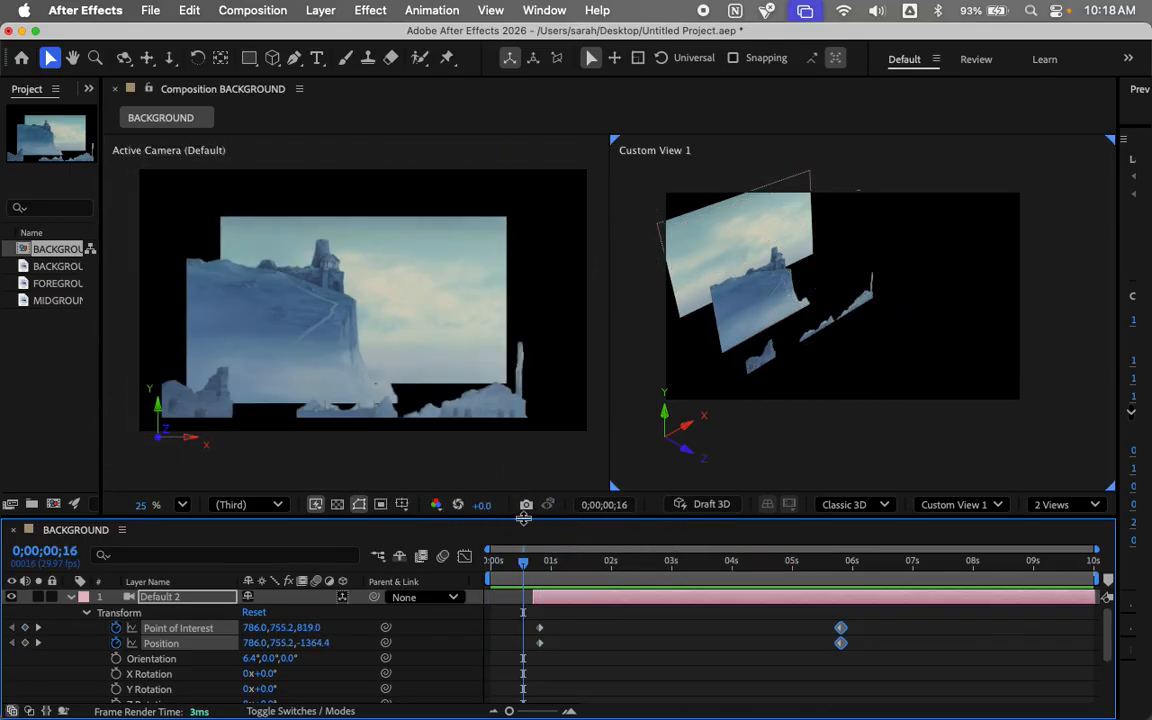
Step: Glance at the open windows, then shift the background layer in negative X until it reaches the composition frame's edge
{"action": "left_click", "coordinate": [470, 419]}
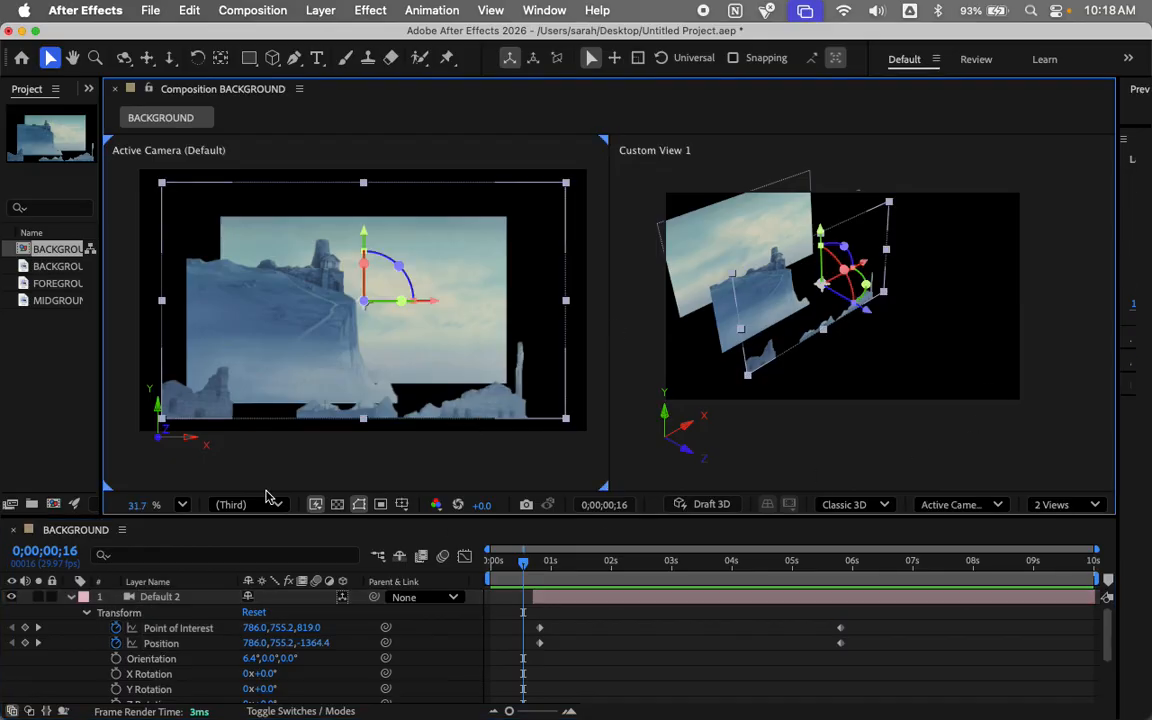
{"action": "key", "text": "ctrl+Up"}
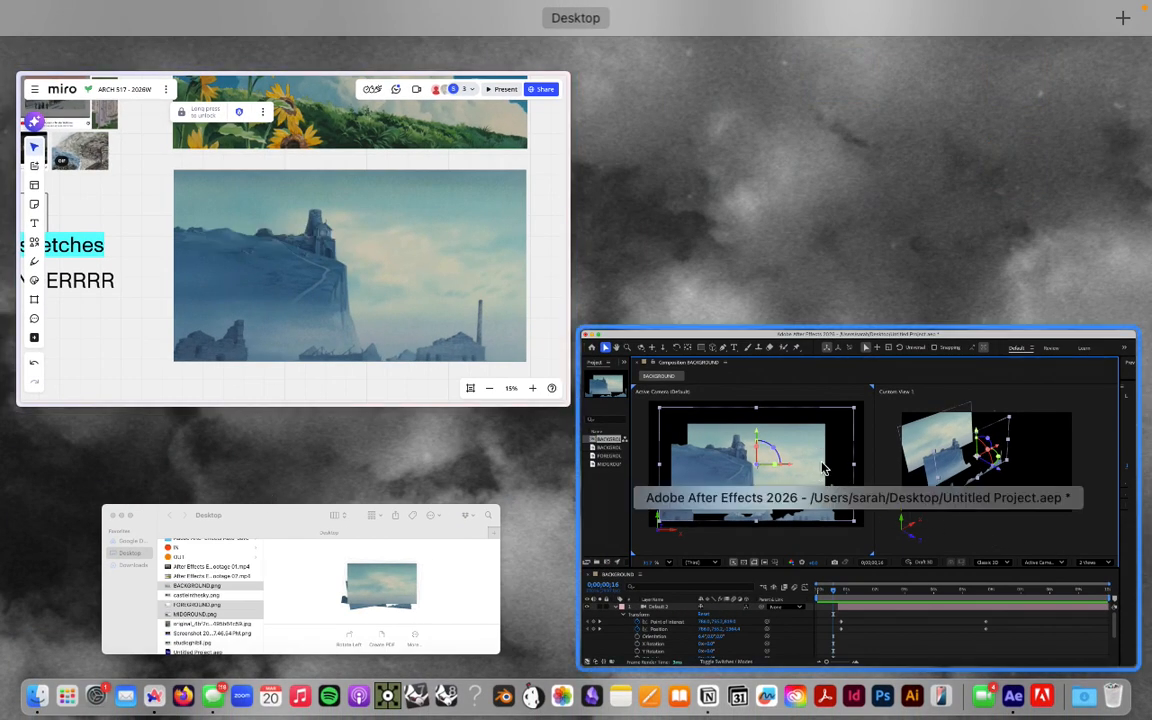
{"action": "left_click", "coordinate": [743, 422]}
{"action": "left_click", "coordinate": [725, 238]}
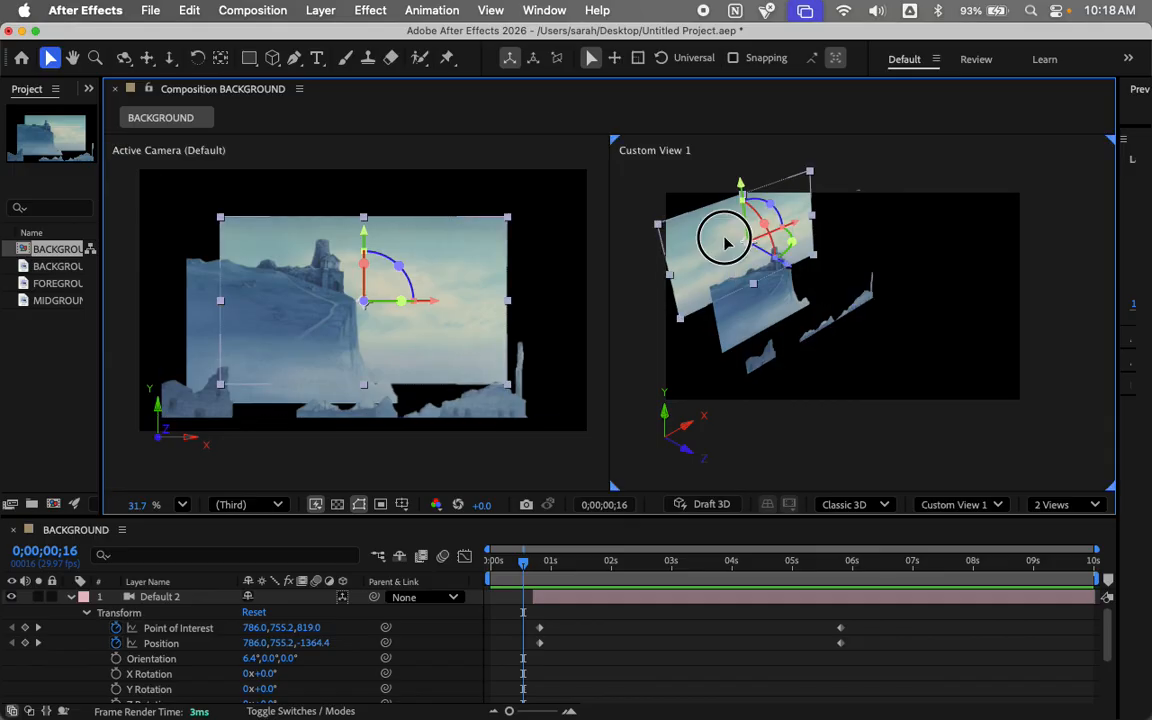
{"action": "left_click_drag", "start_coordinate": [792, 229], "coordinate": [736, 247]}
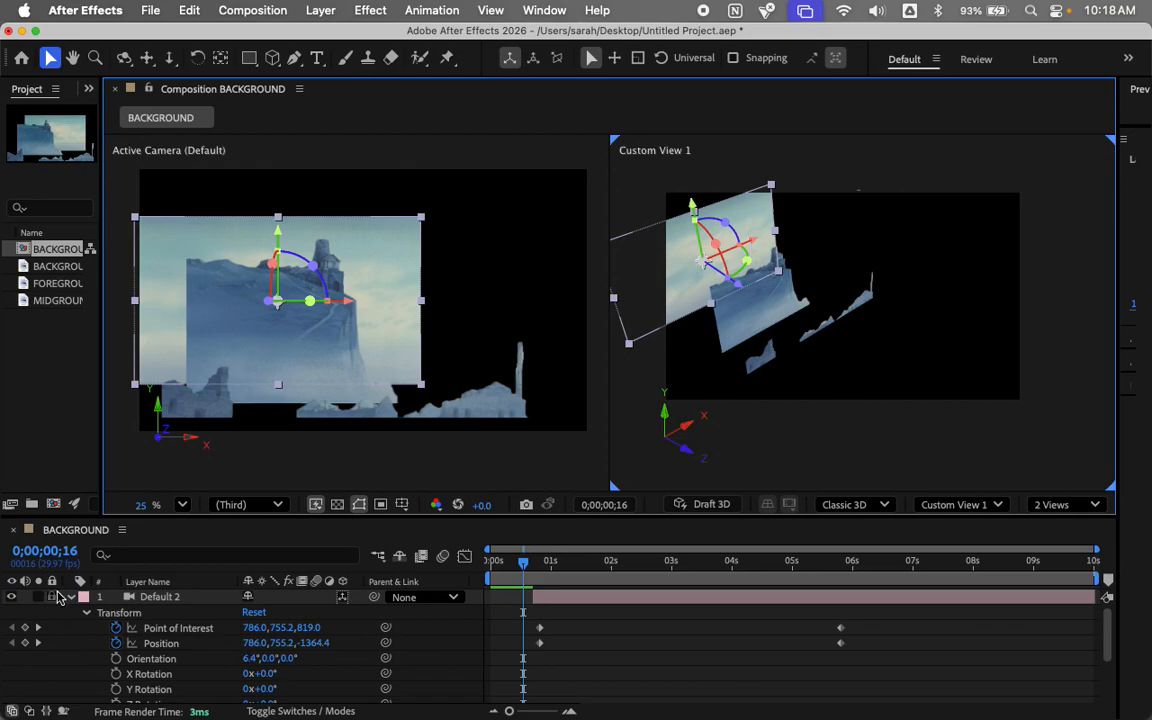
Step: Start keyframing the Position of the BACKGROUND.png layer at 0;00;00;16
{"action": "left_click", "coordinate": [71, 596]}
{"action": "left_click", "coordinate": [70, 643]}
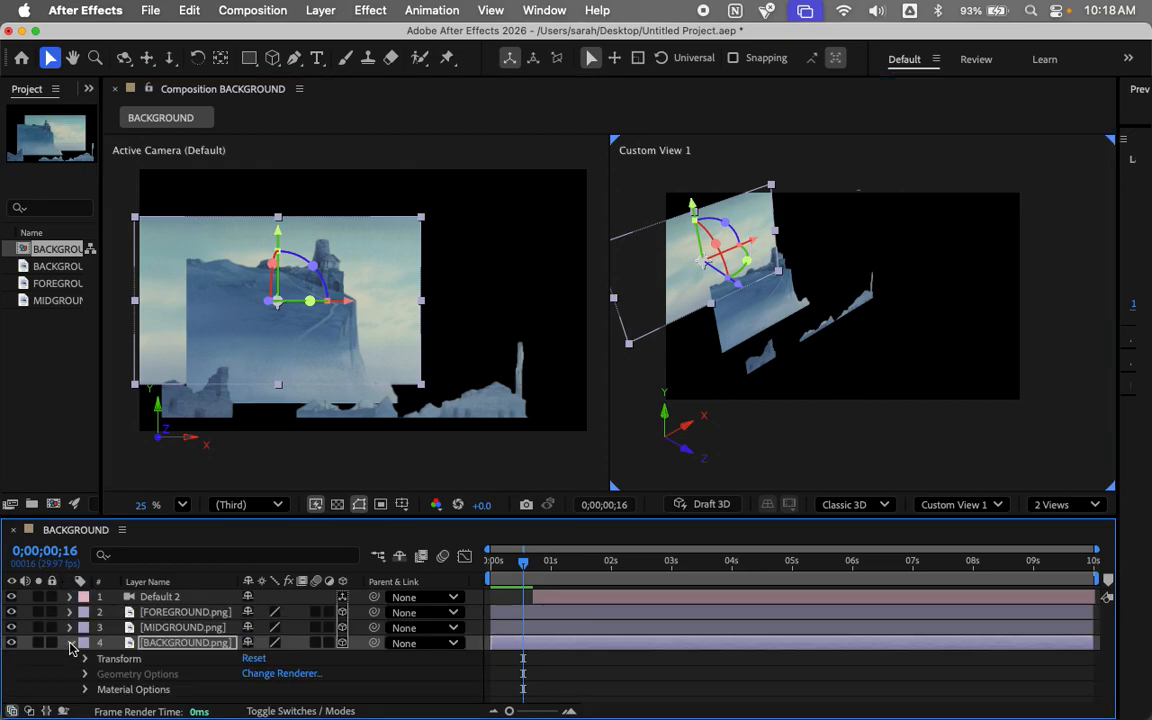
{"action": "left_click", "coordinate": [85, 658]}
{"action": "left_click", "coordinate": [115, 689]}
Step: At 0;00;03;28, shift the background layer along positive X to about 1150, and scrub back to 0;00;01;01 to check its motion
{"action": "left_click", "coordinate": [525, 566]}
{"action": "left_click_drag", "start_coordinate": [525, 566], "coordinate": [728, 568]}
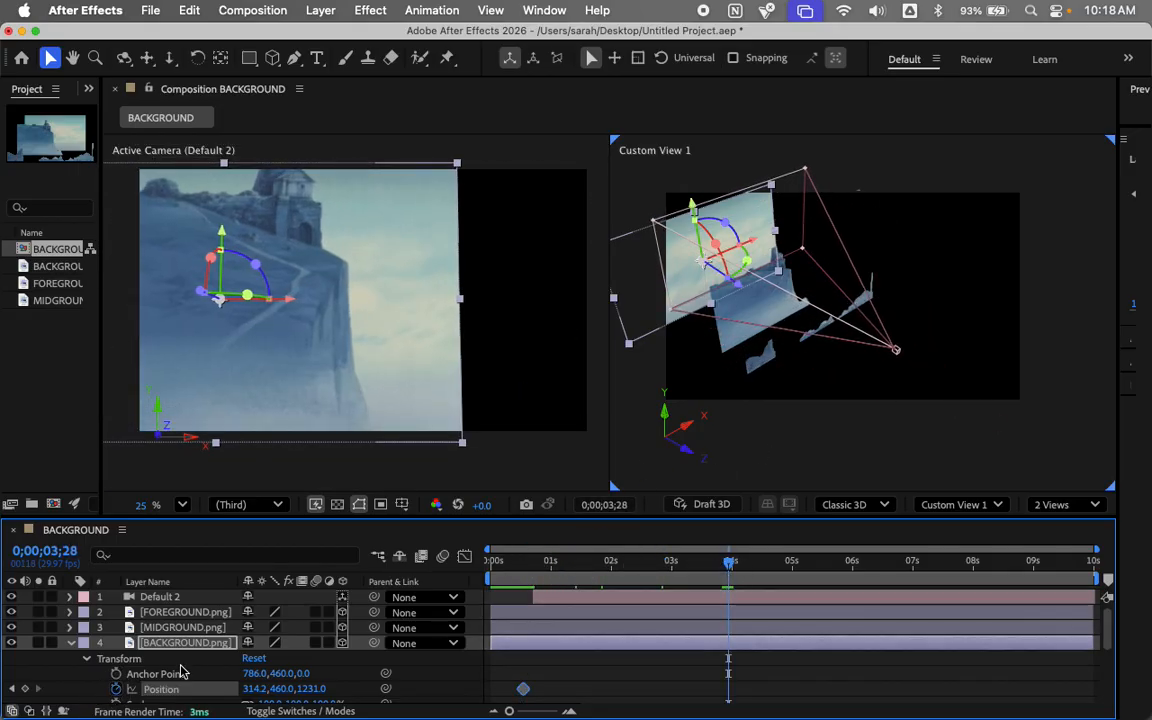
{"action": "left_click_drag", "start_coordinate": [738, 249], "coordinate": [820, 225]}
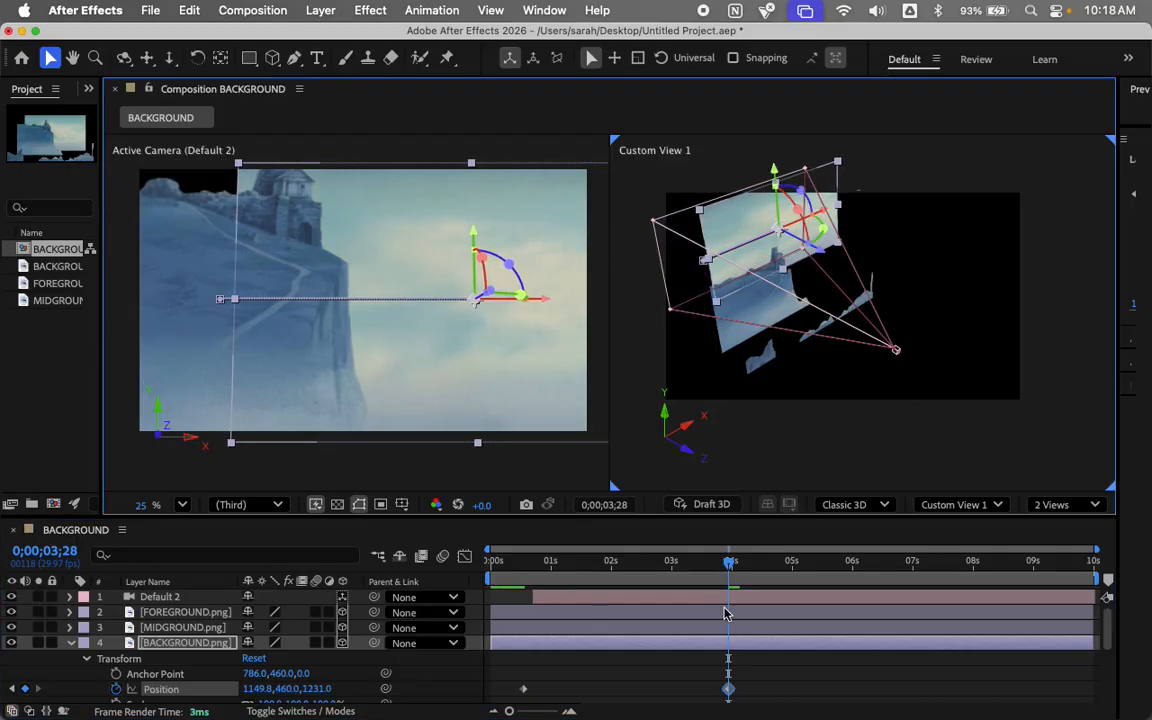
{"action": "left_click_drag", "start_coordinate": [728, 561], "coordinate": [552, 575]}
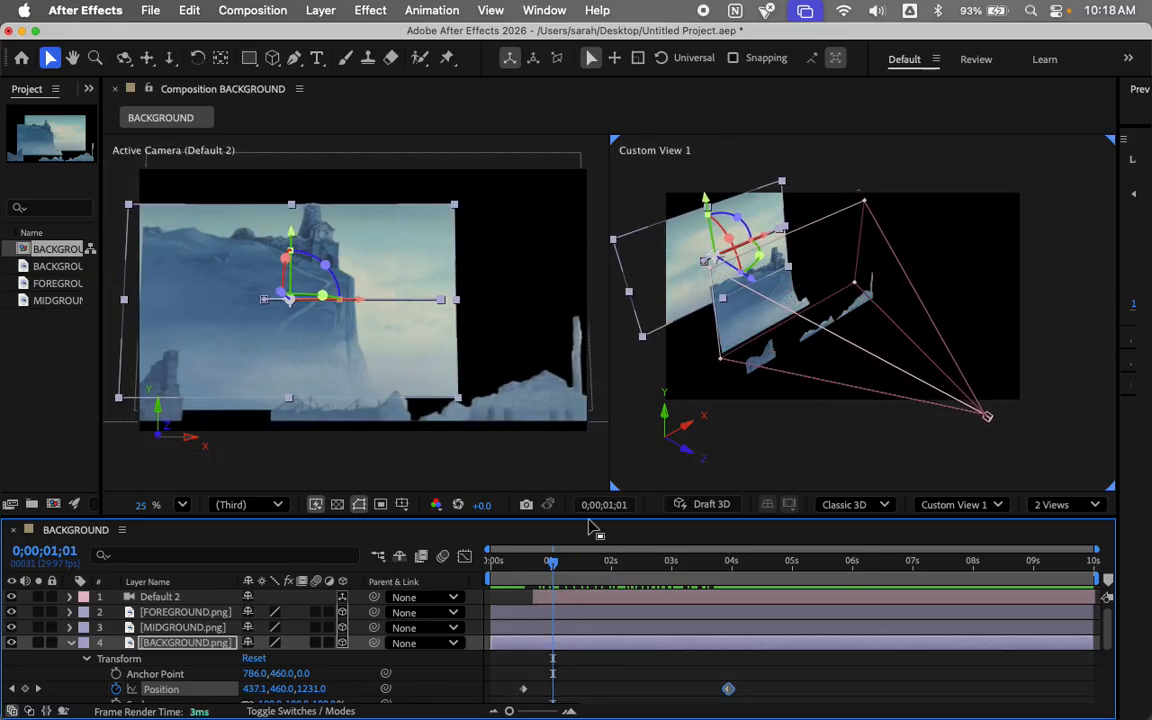
{"action": "left_click", "coordinate": [870, 224]}
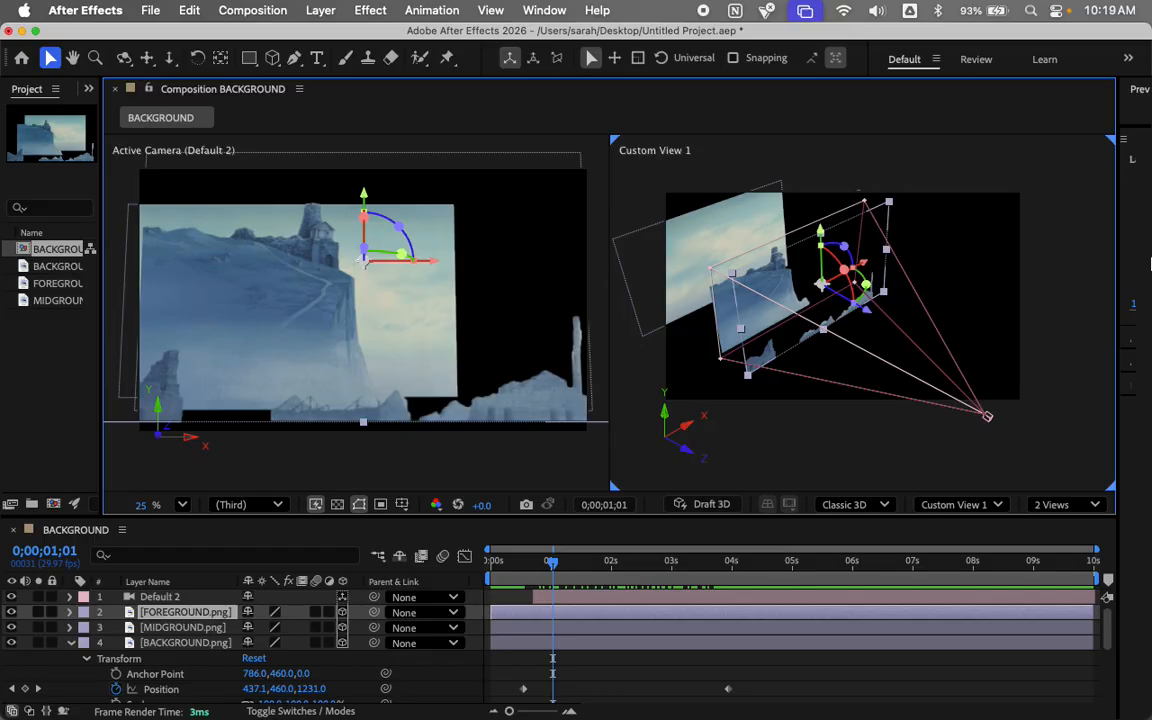
{"action": "left_click", "coordinate": [1003, 296]}
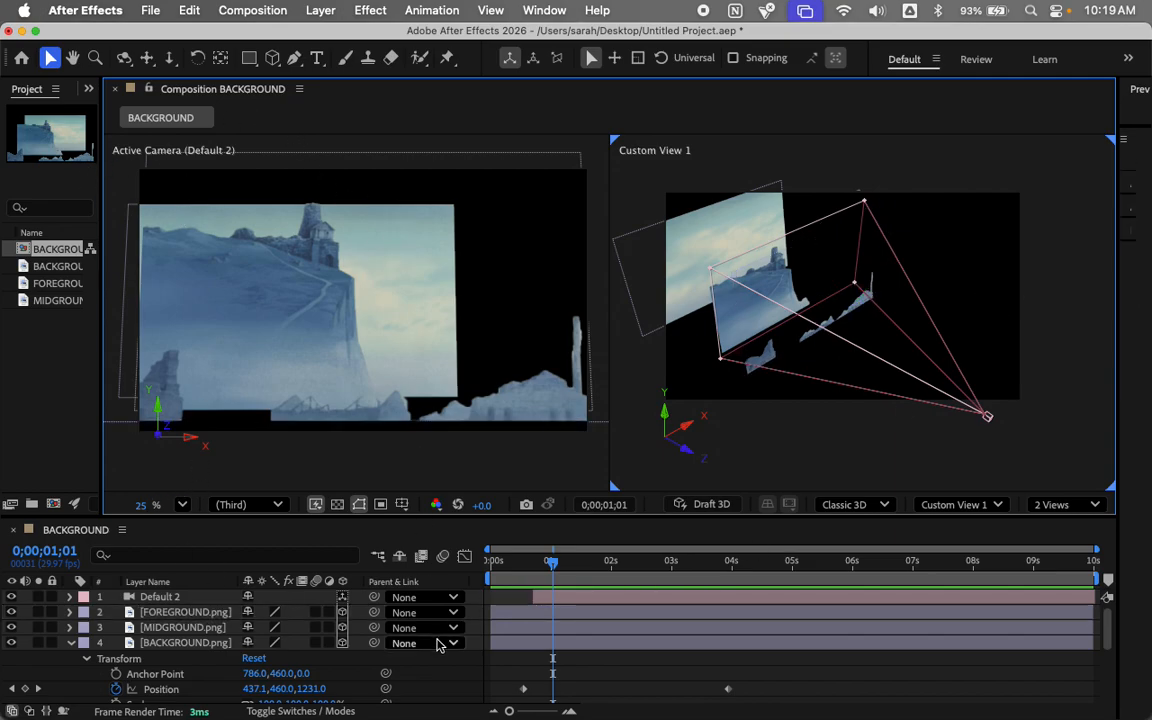
{"action": "left_click", "coordinate": [366, 10]}
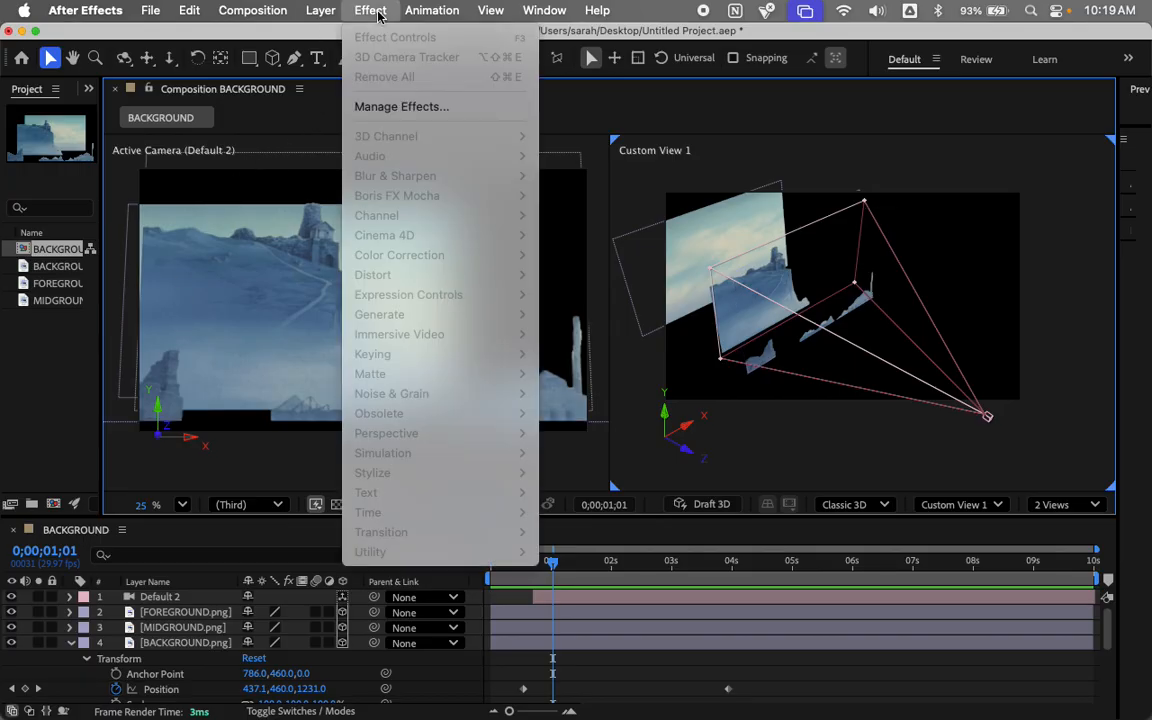
{"action": "mouse_move", "coordinate": [252, 12]}
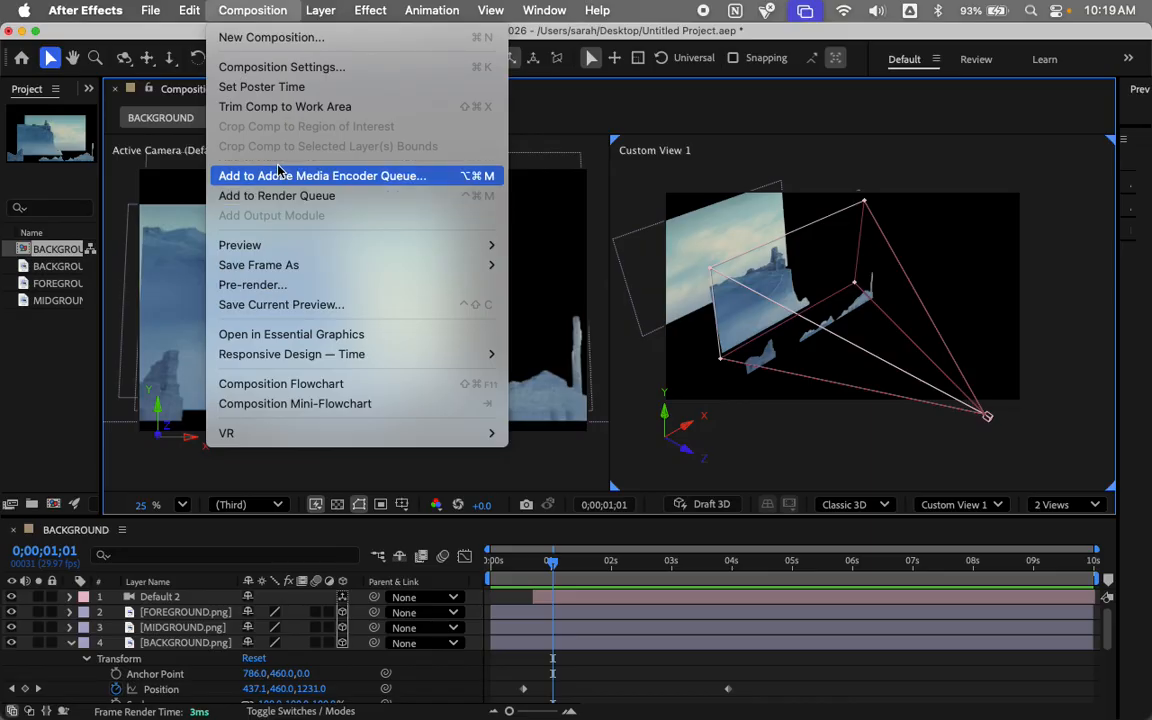
{"action": "left_click", "coordinate": [630, 463]}
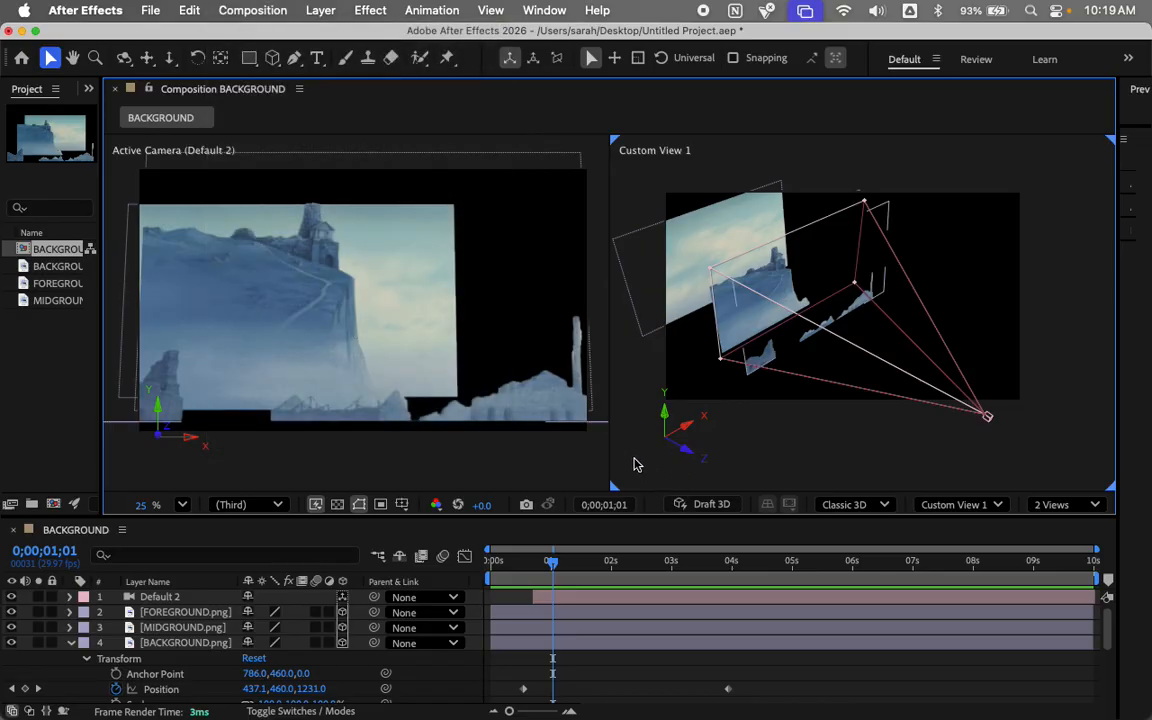
Step: Pull the Default 2 camera back along its Z axis at 0;00;01;01, away from the layers
{"action": "left_click", "coordinate": [193, 597]}
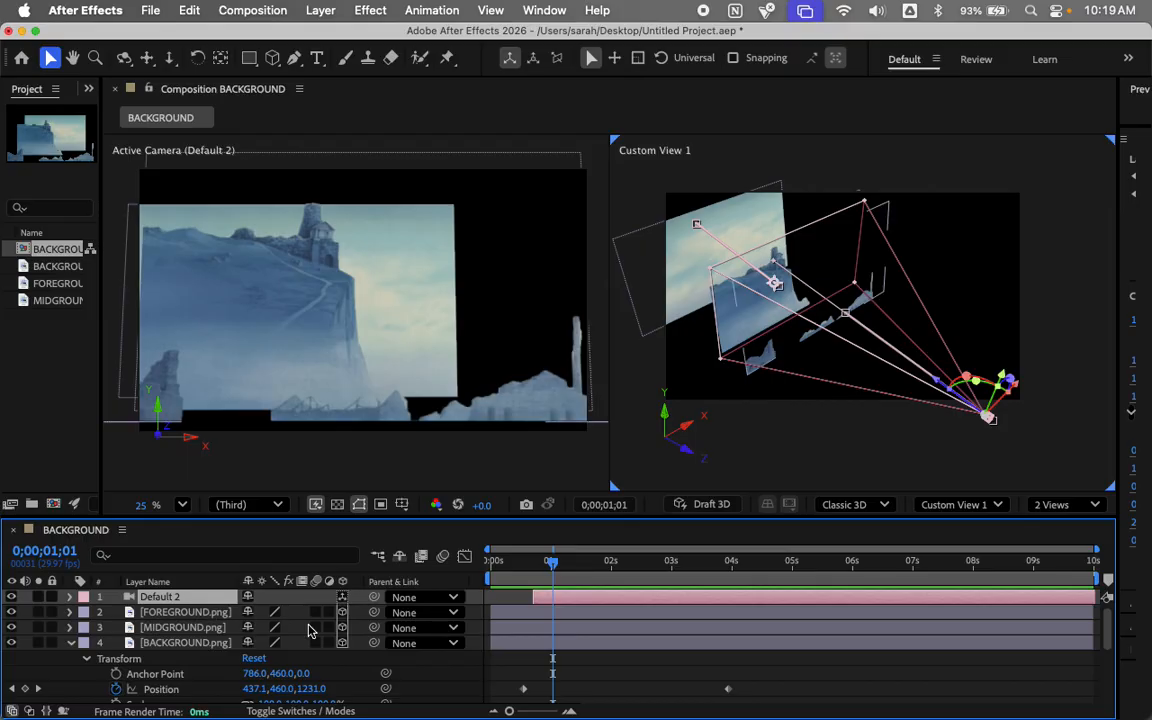
{"action": "left_click", "coordinate": [168, 611]}
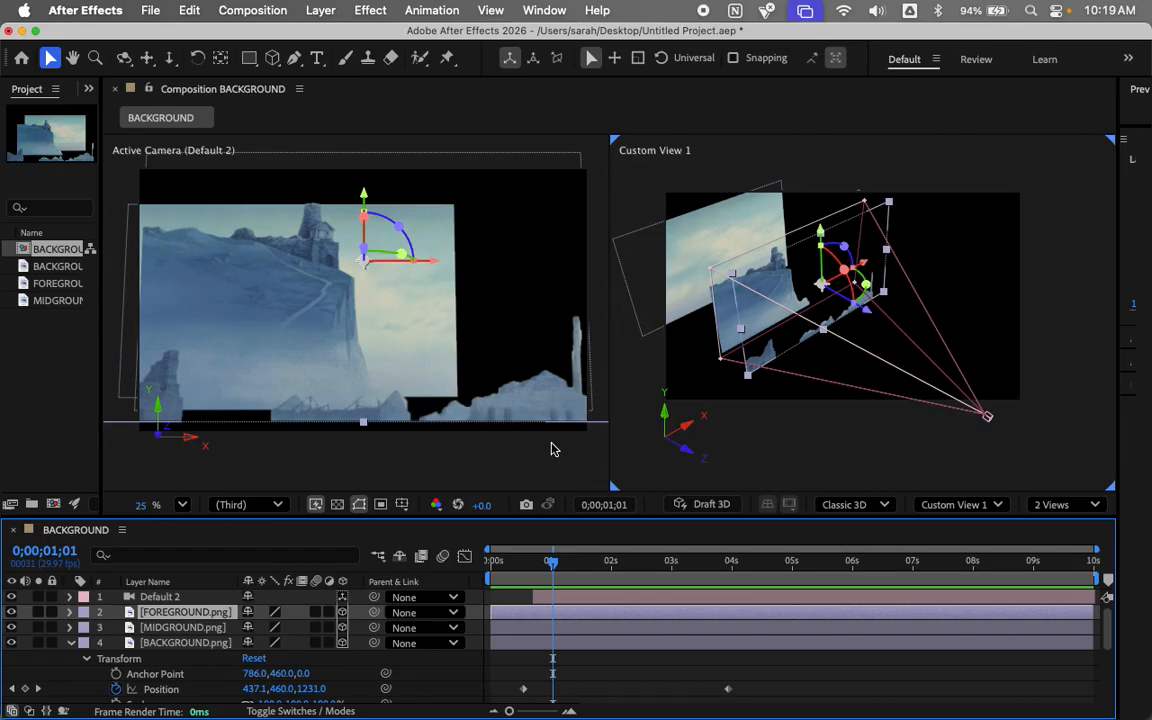
{"action": "left_click", "coordinate": [986, 414]}
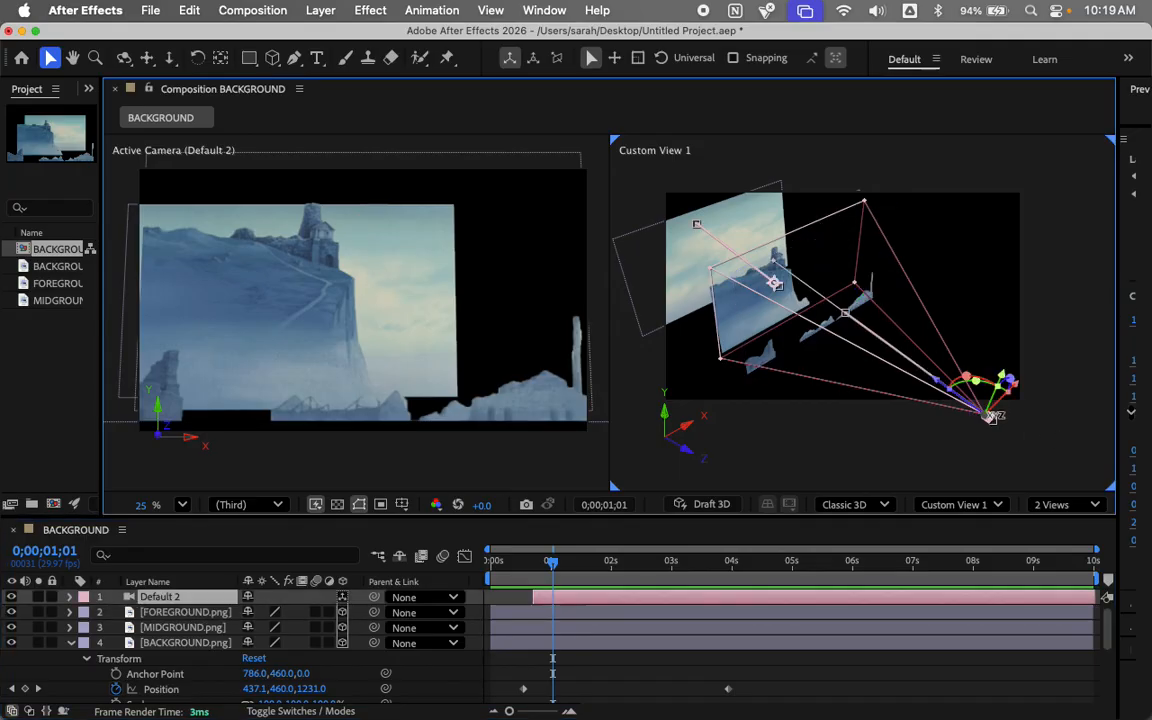
{"action": "left_click_drag", "start_coordinate": [926, 386], "coordinate": [966, 416]}
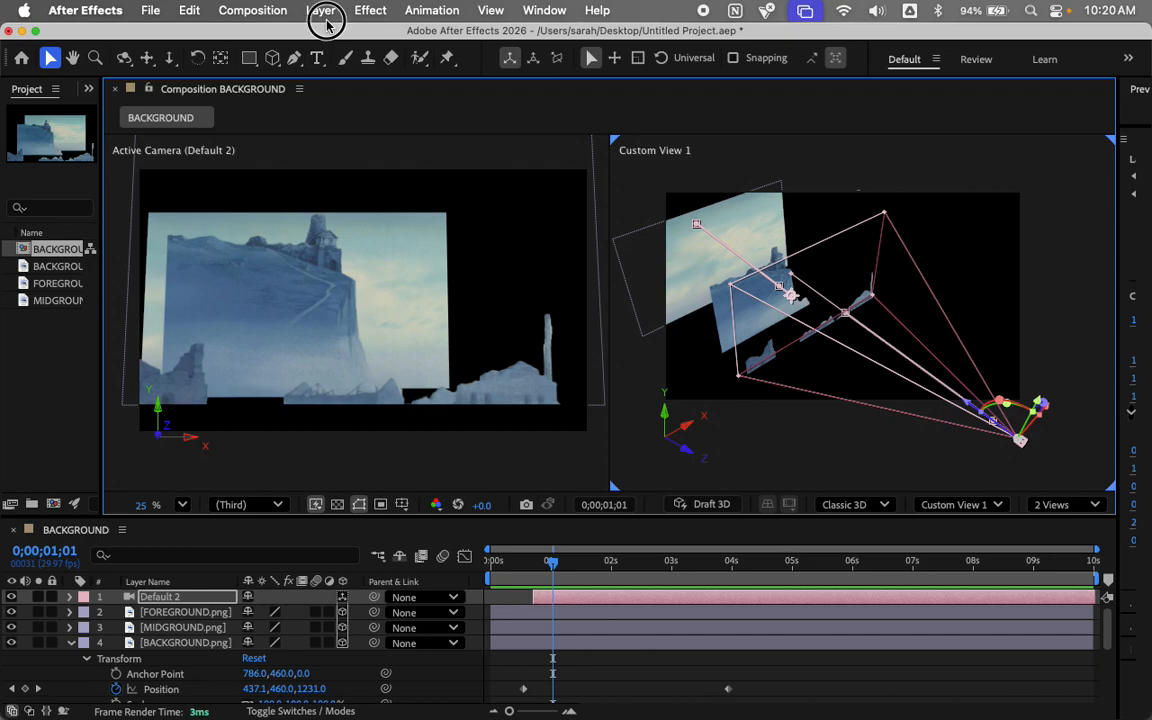
{"action": "left_click", "coordinate": [322, 11]}
{"action": "mouse_move", "coordinate": [338, 44]}
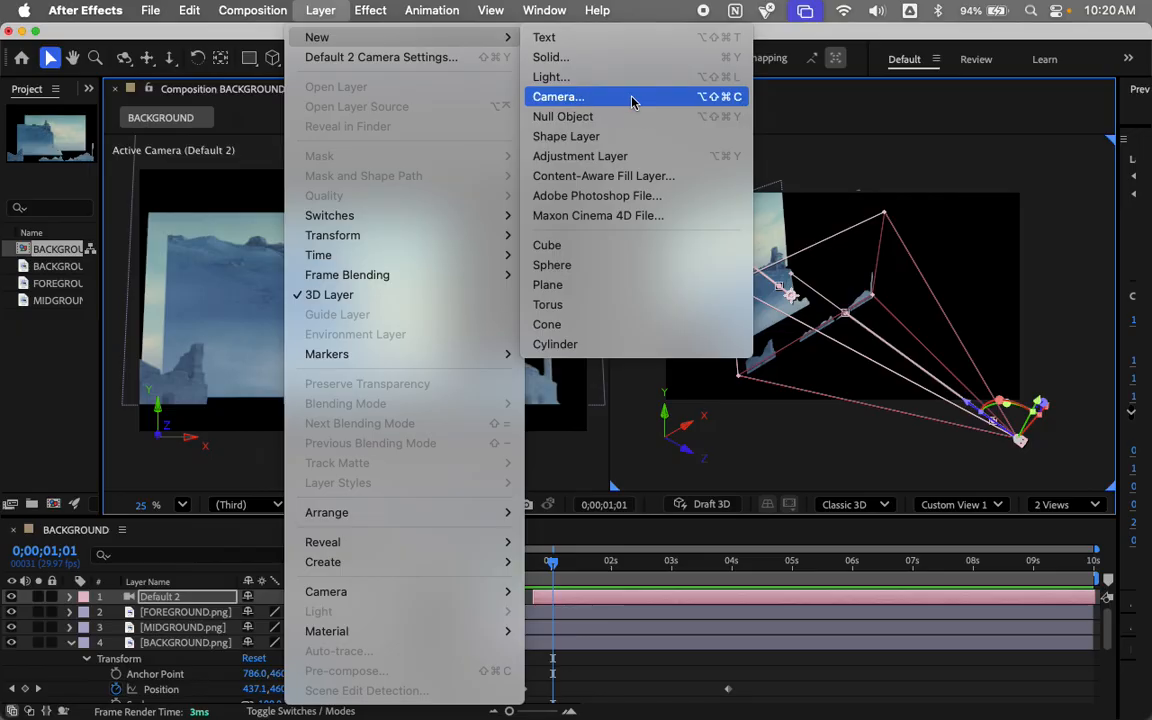
{"action": "left_click", "coordinate": [880, 435]}
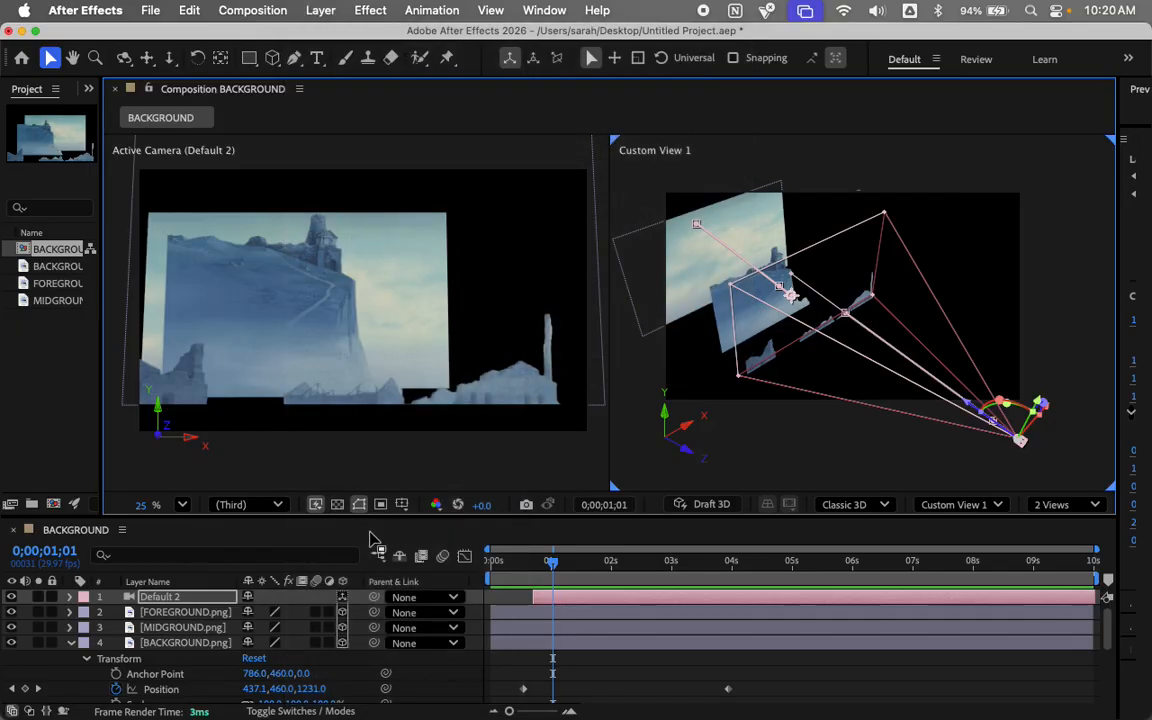
{"action": "left_click", "coordinate": [502, 487]}
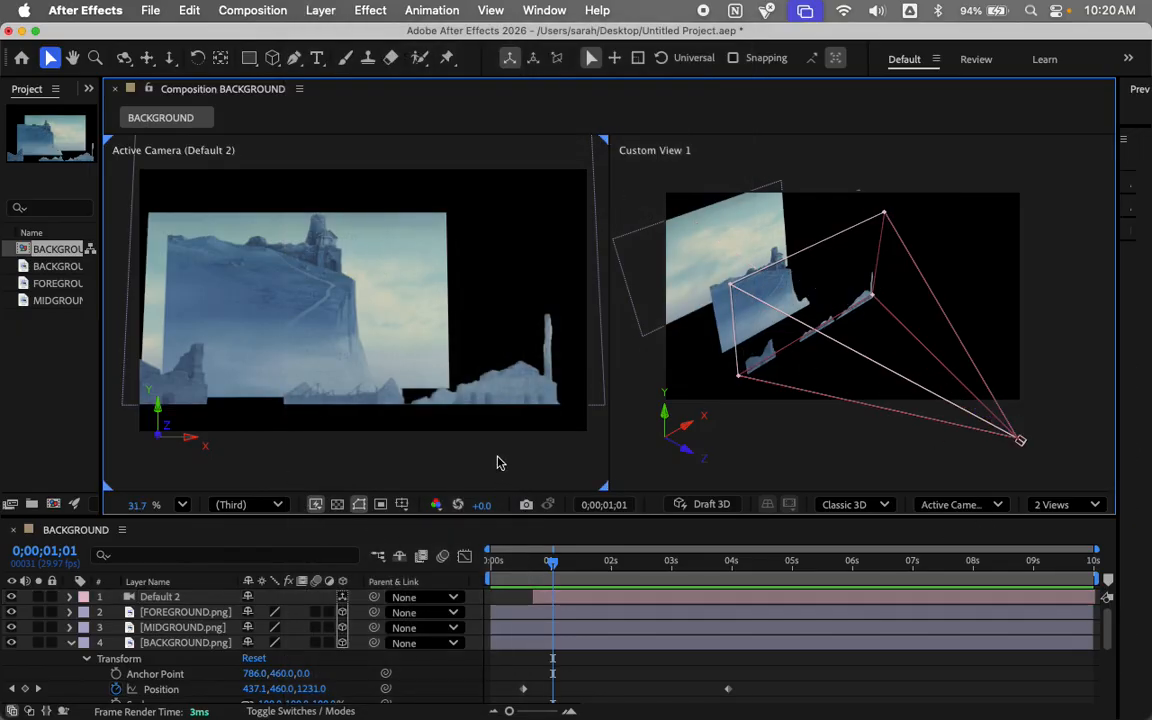
{"action": "left_click", "coordinate": [968, 505]}
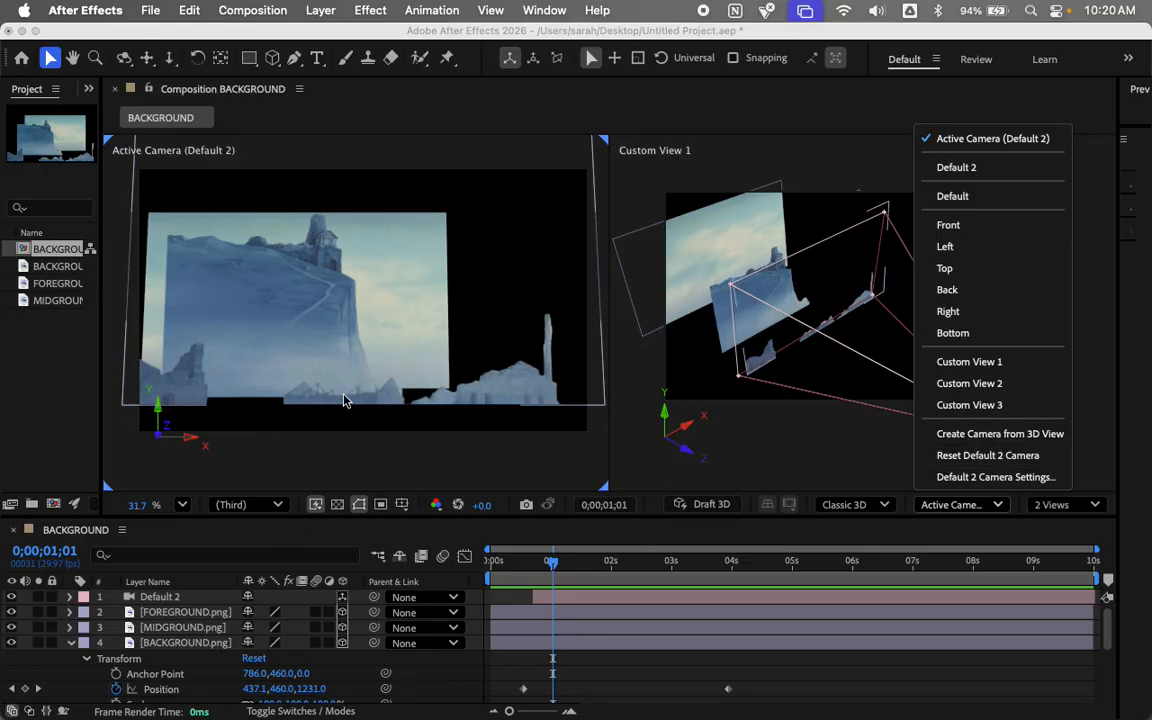
{"action": "left_click", "coordinate": [852, 470]}
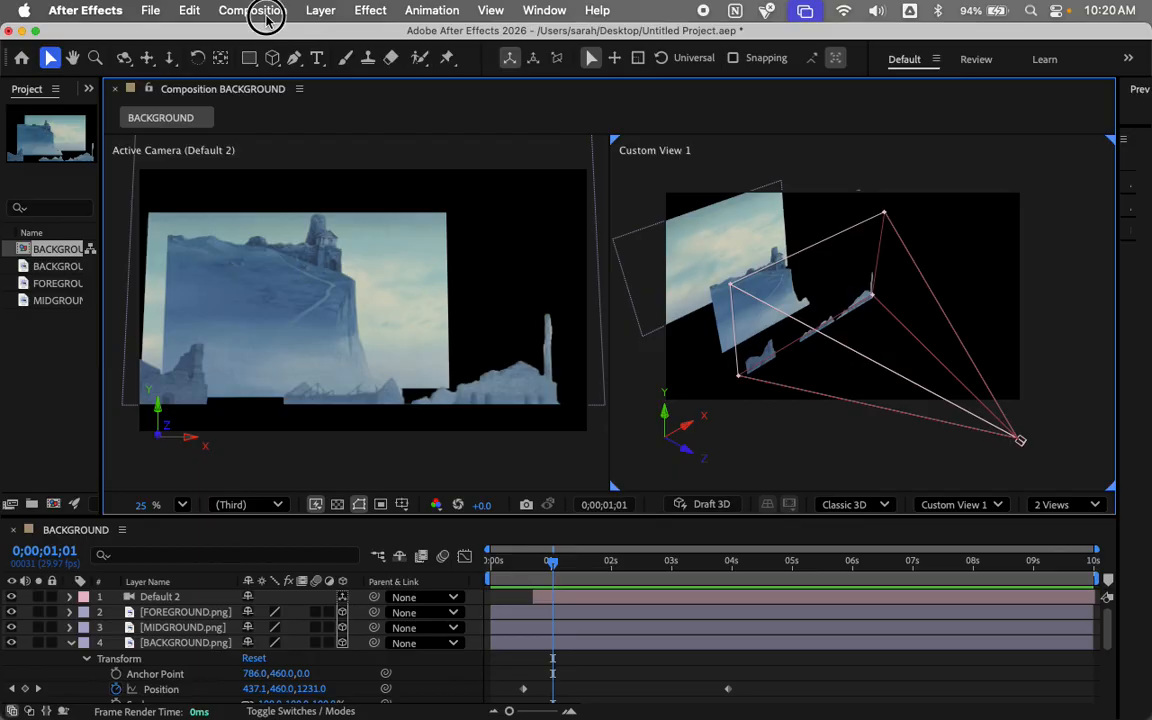
Step: Add the BACKGROUND composition to the render queue
{"action": "left_click", "coordinate": [266, 16]}
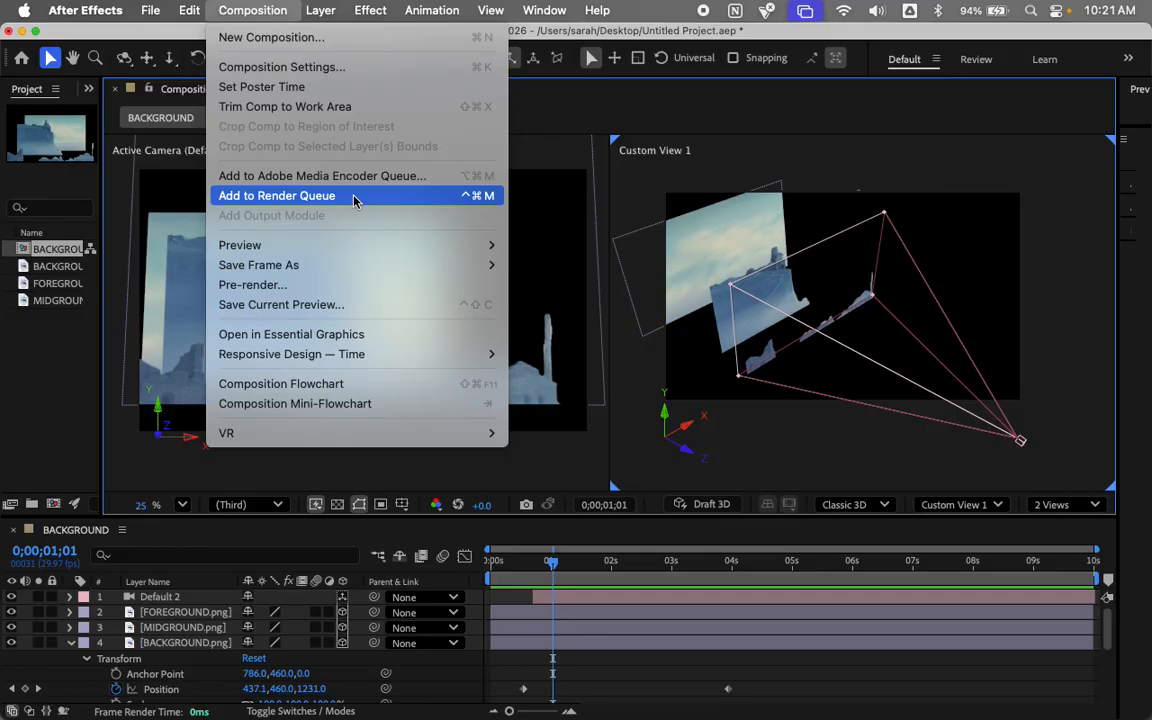
{"action": "left_click", "coordinate": [354, 197]}
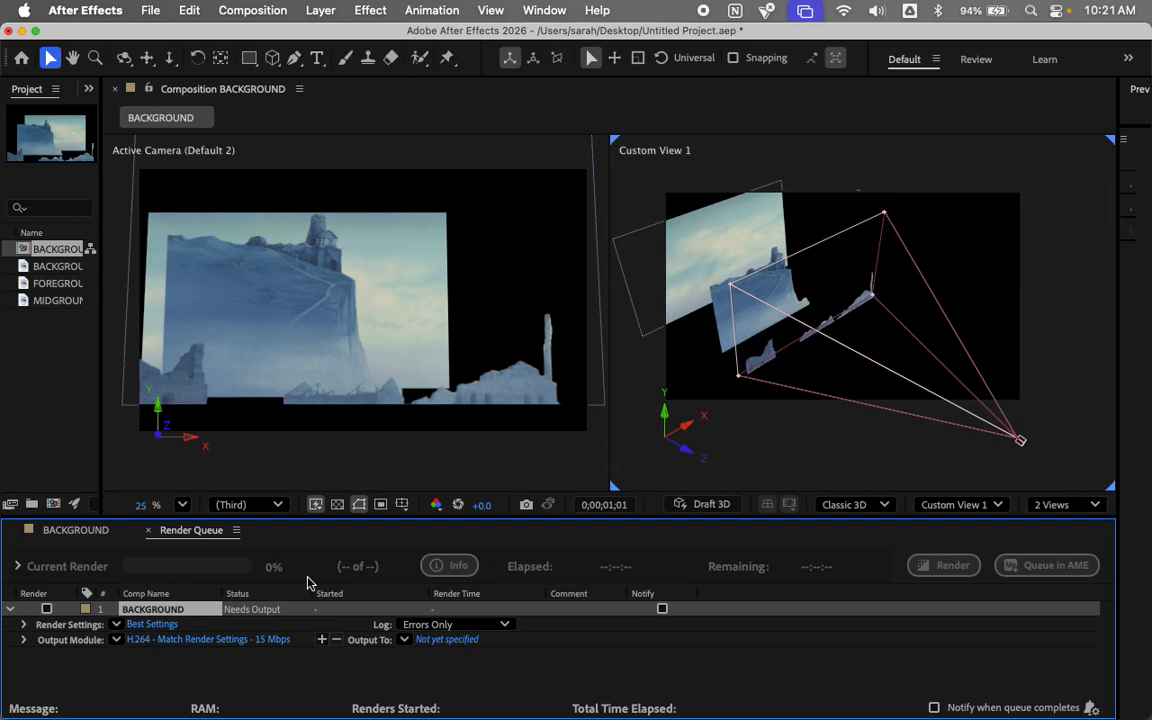